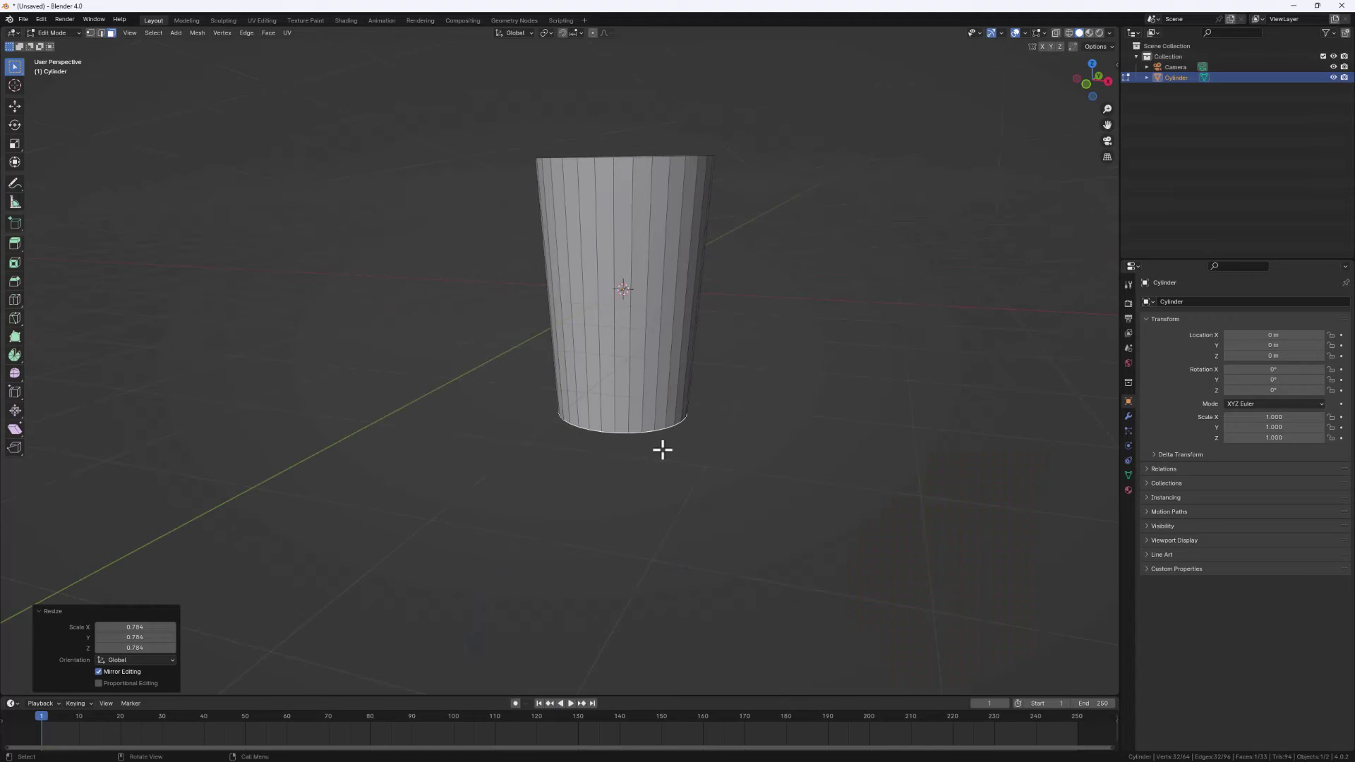
pyautogui.moveTo(671, 407); pyautogui.dragTo(617, 366, button='middle')
pyautogui.scroll(4, 617, 365)
pyautogui.press('i')
pyautogui.click(884, 467)
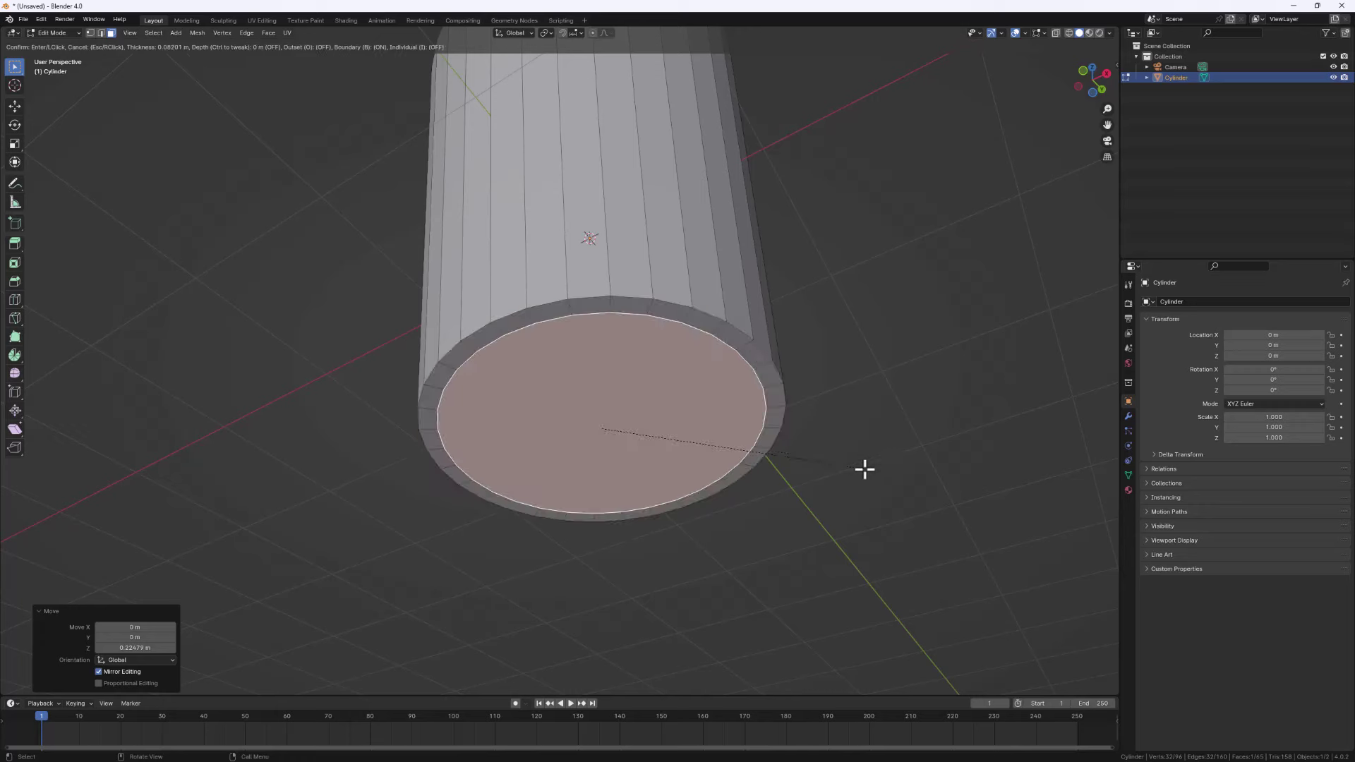
pyautogui.press('e')
pyautogui.click(882, 514)
pyautogui.press('i')
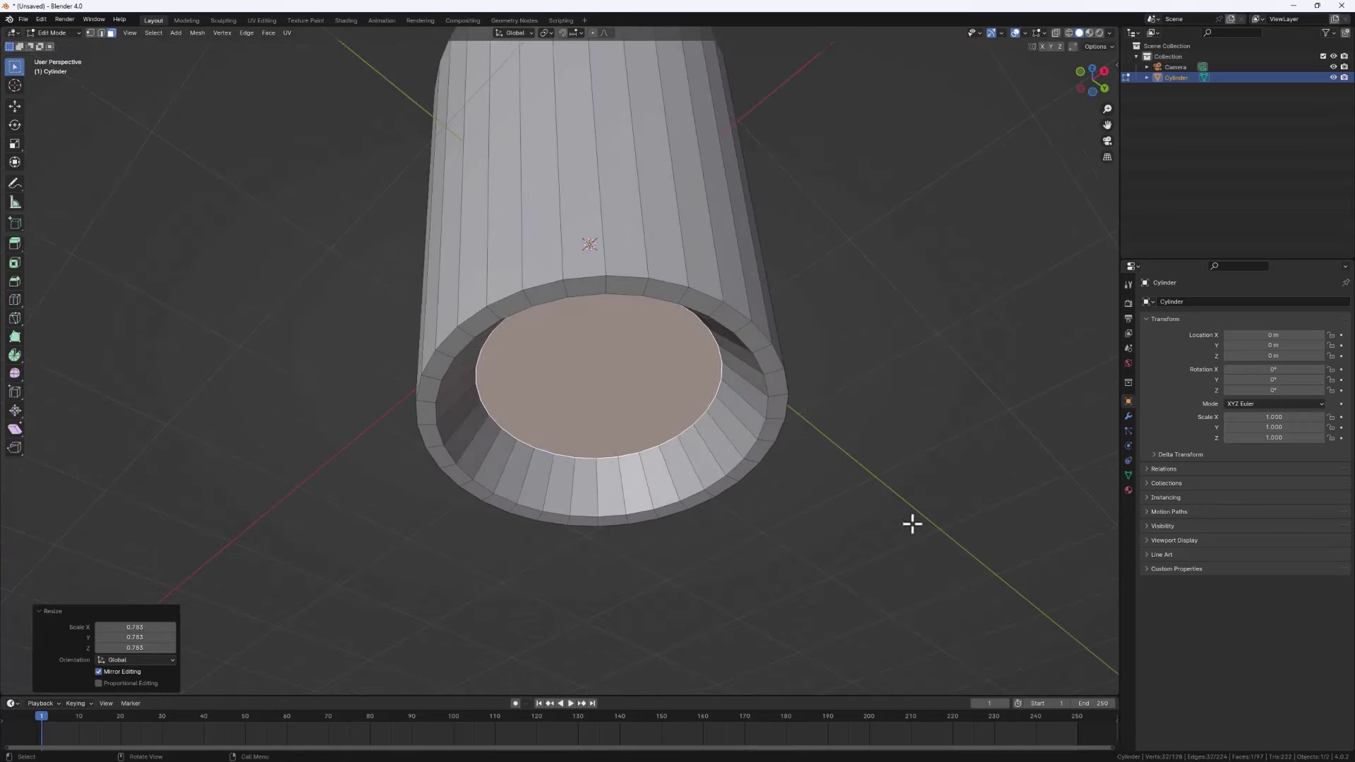
pyautogui.click(862, 520)
pyautogui.hotkey('shift', 'r')
pyautogui.press('g')
pyautogui.click(635, 440)
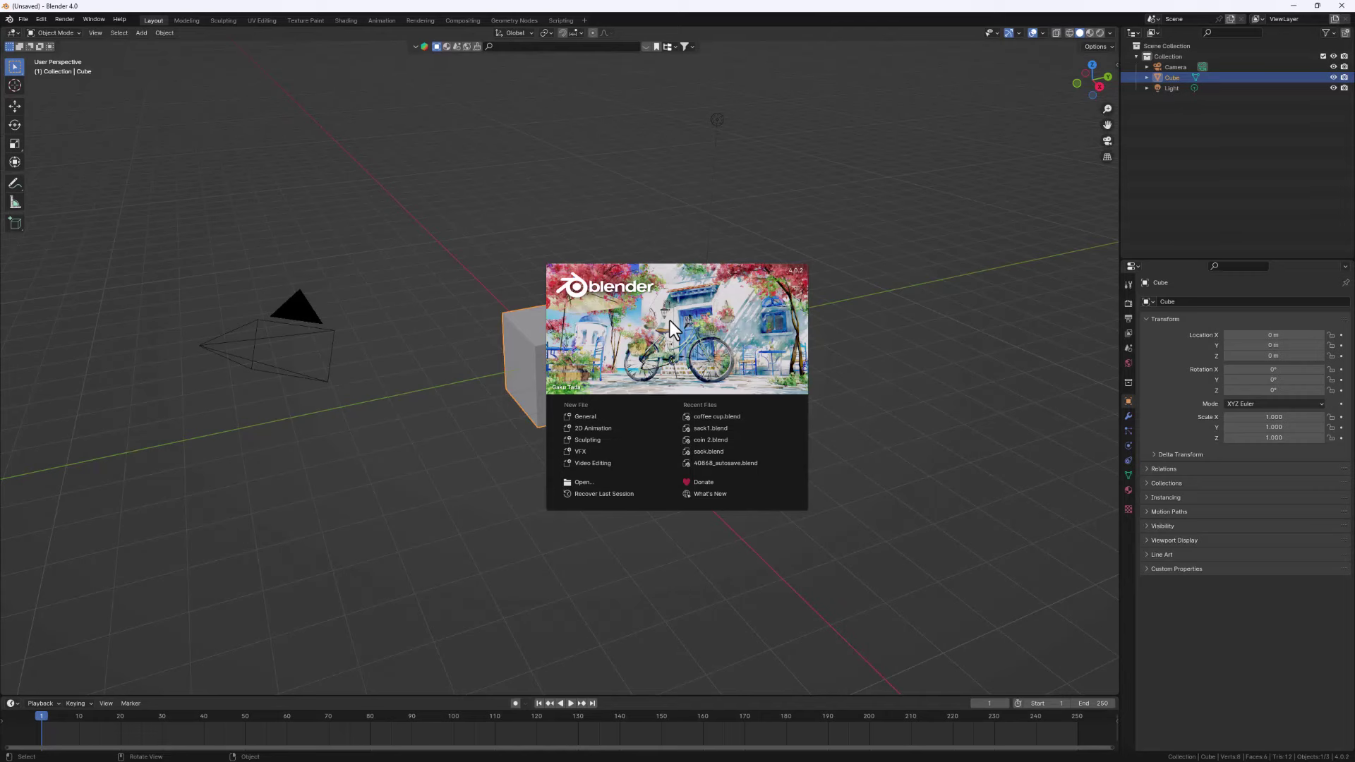
# Start a new General scene and delete the default cube and light, keeping the camera
pyautogui.click(591, 416)
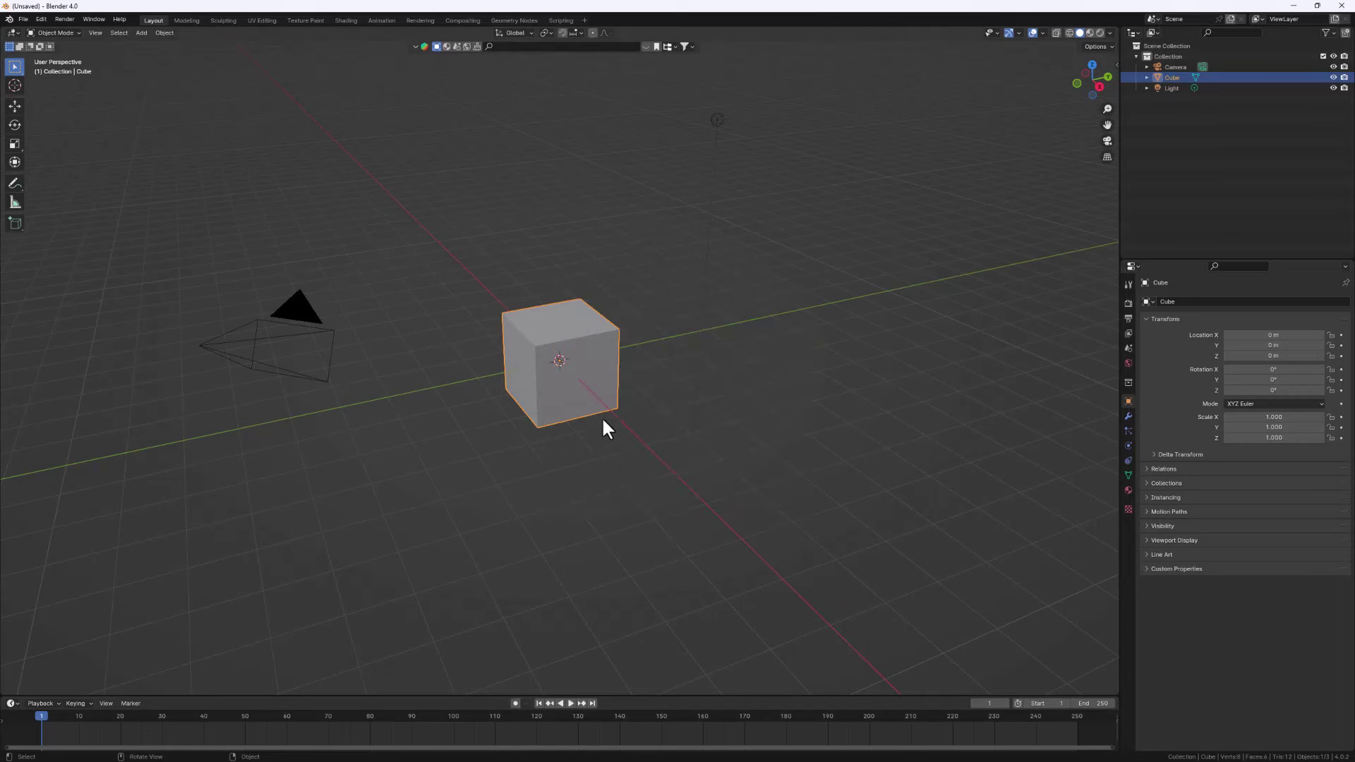
pyautogui.moveTo(602, 417); pyautogui.dragTo(601, 439, button='middle')
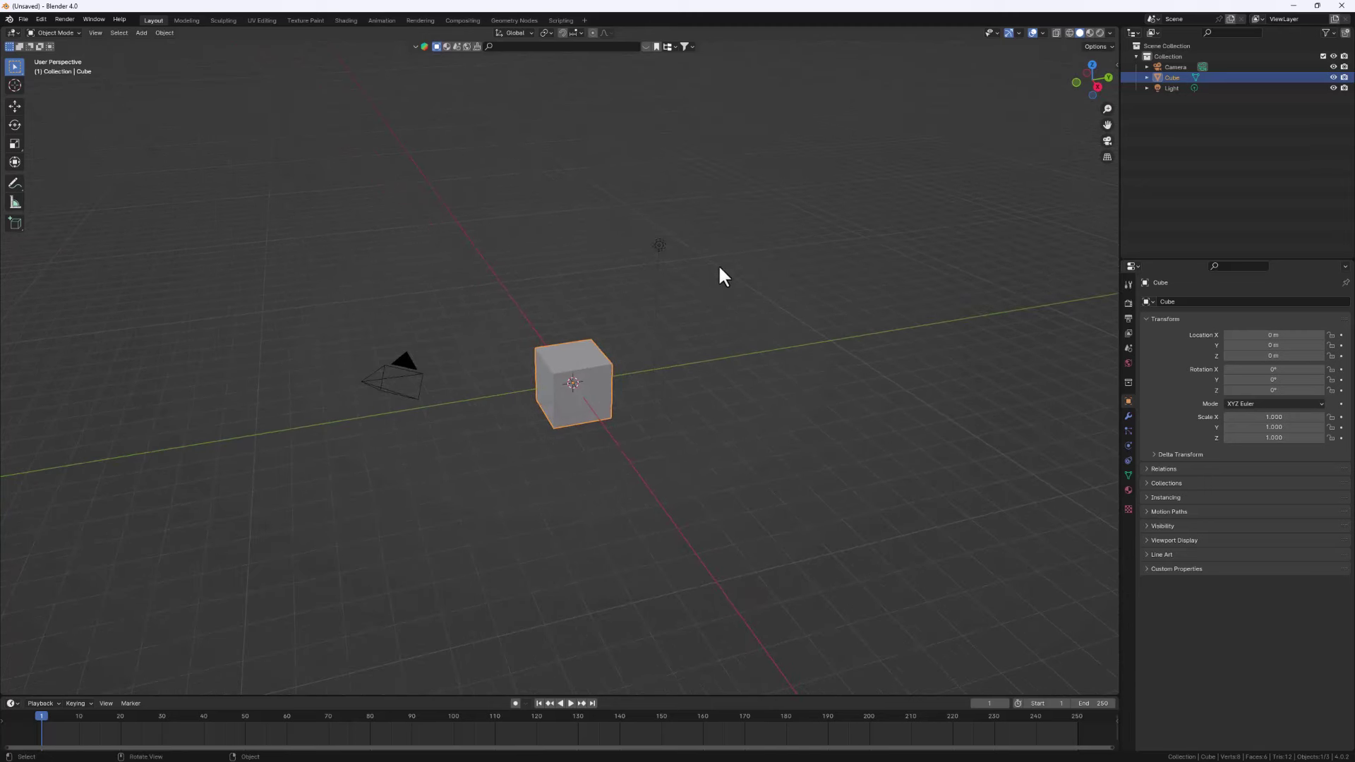
pyautogui.moveTo(745, 213); pyautogui.dragTo(537, 513)
pyautogui.press('x')
pyautogui.click(598, 398)
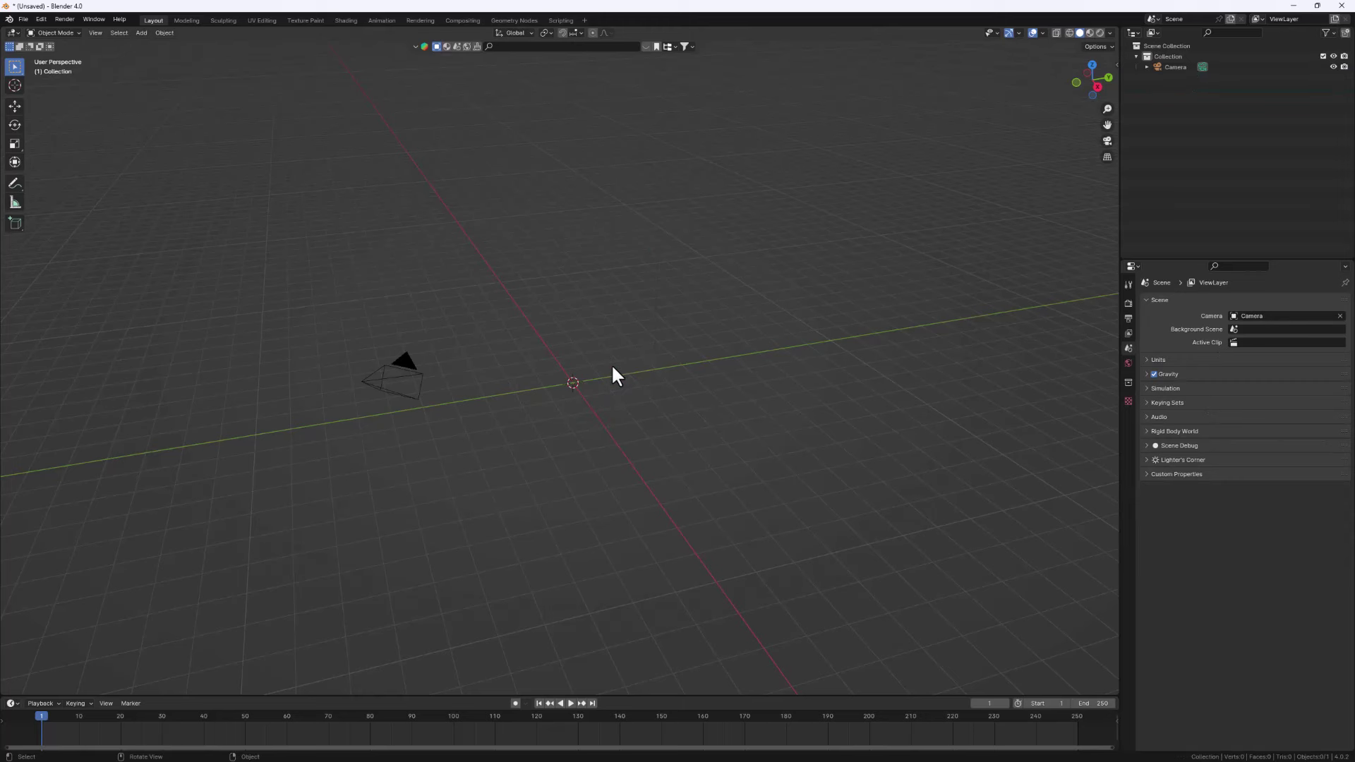
# Add a mesh cylinder at the world origin and increase its depth so it is clearly taller than wide
pyautogui.moveTo(588, 378); pyautogui.dragTo(583, 377, button='middle')
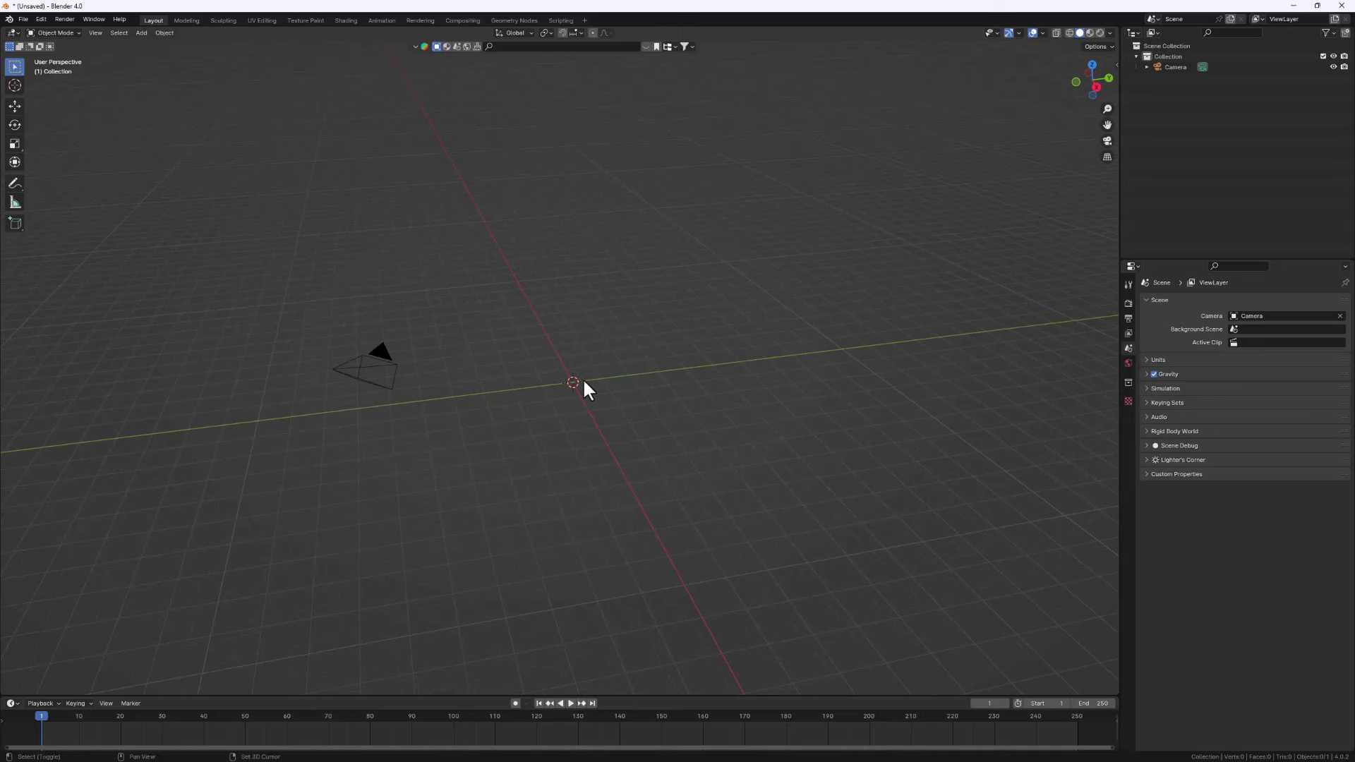
pyautogui.hotkey('shift', 'a')
pyautogui.moveTo(583, 381)
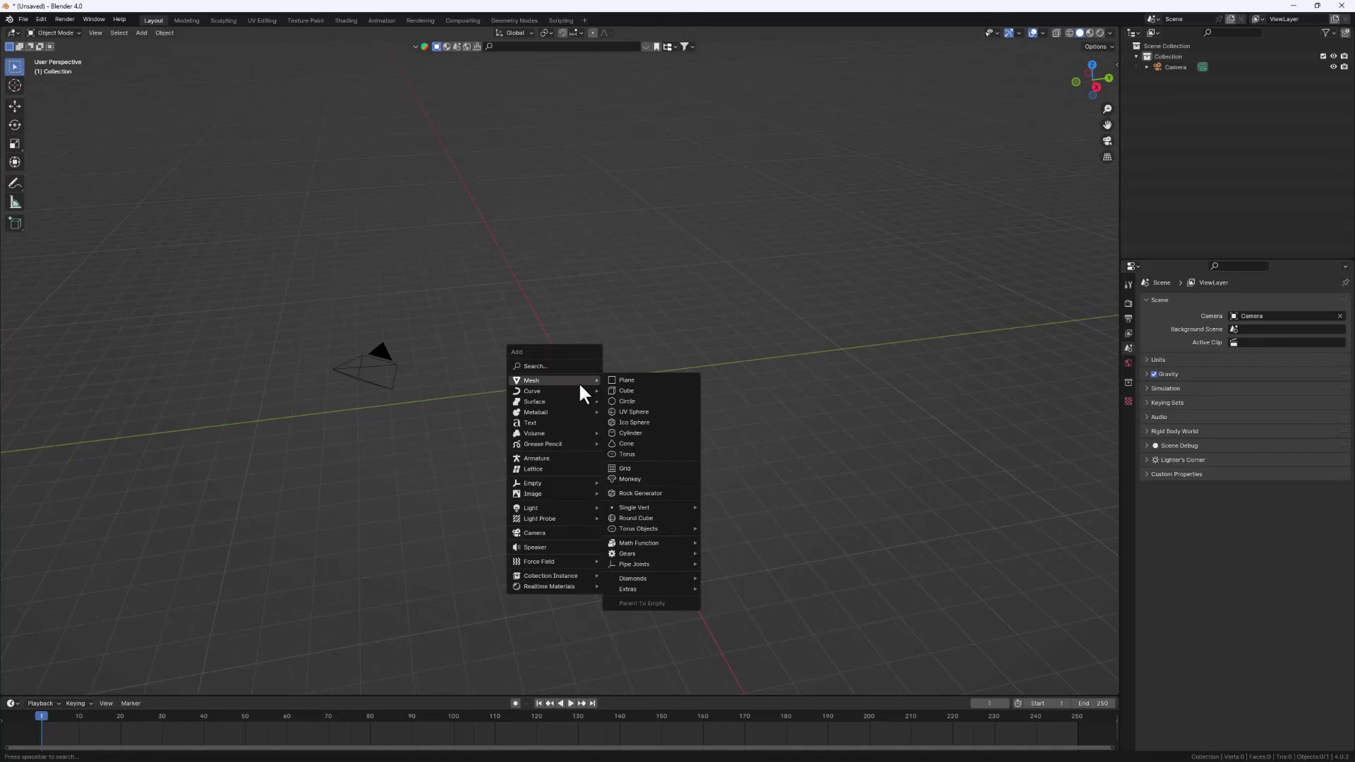
pyautogui.click(642, 432)
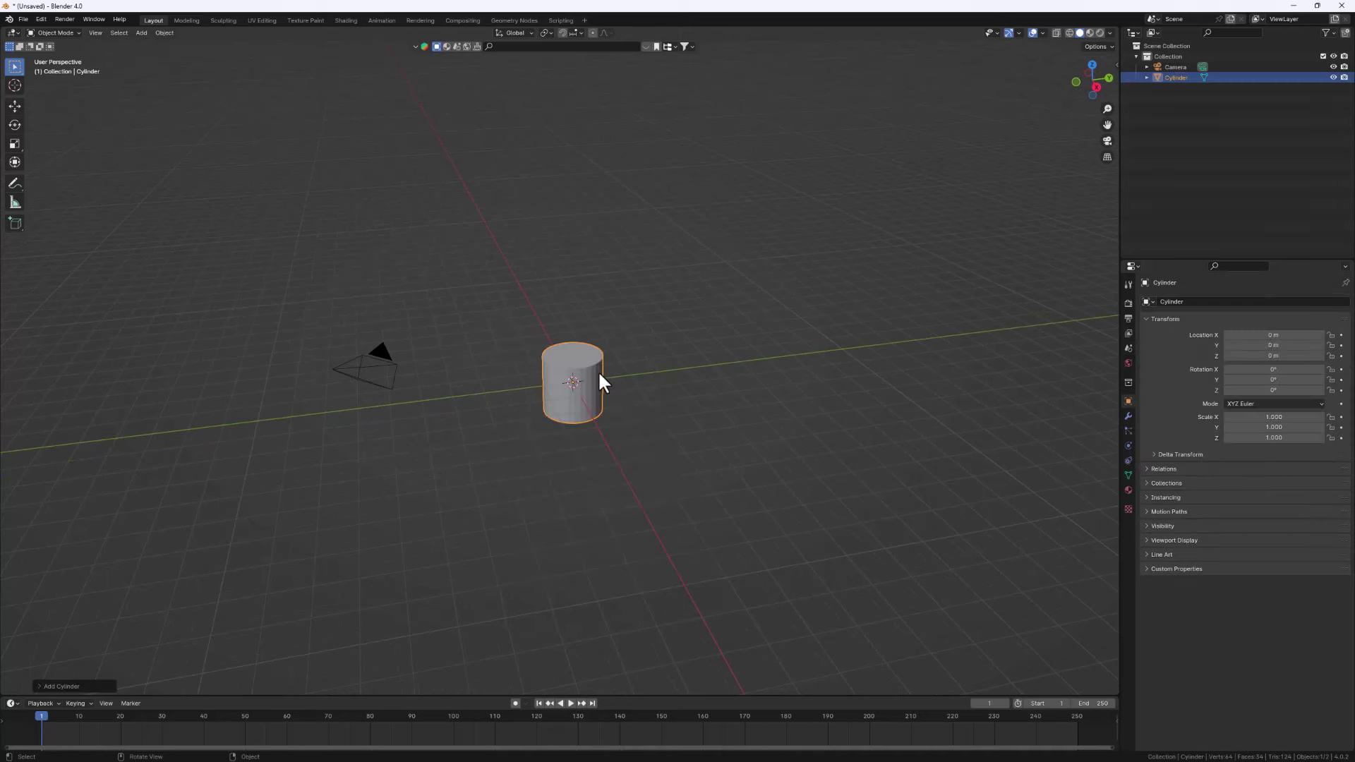
pyautogui.scroll(4, 557, 385)
pyautogui.click(63, 686)
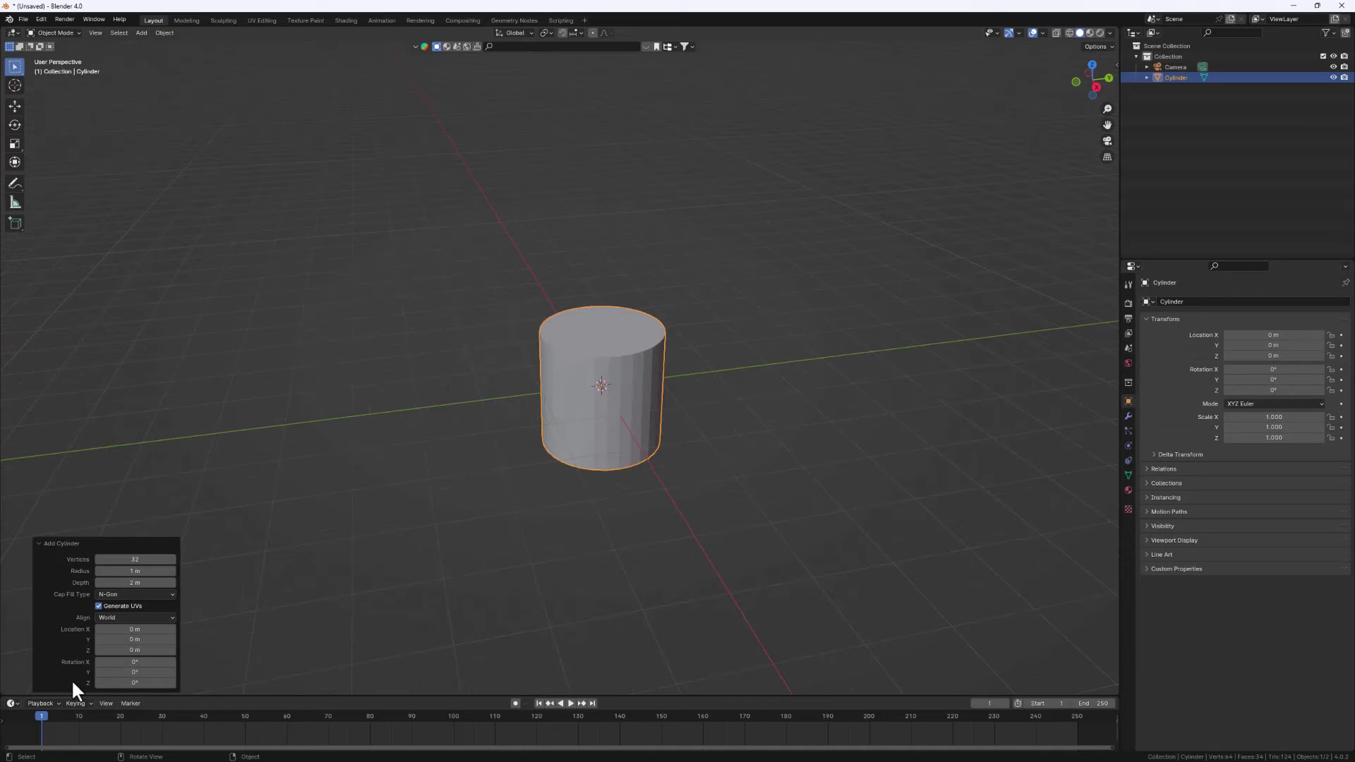
pyautogui.moveTo(140, 583); pyautogui.dragTo(199, 559)
# Enter Edit Mode with face selection and delete the cylinder's top face to open the cup
pyautogui.moveTo(577, 534); pyautogui.dragTo(582, 390, button='middle')
pyautogui.press('Tab')
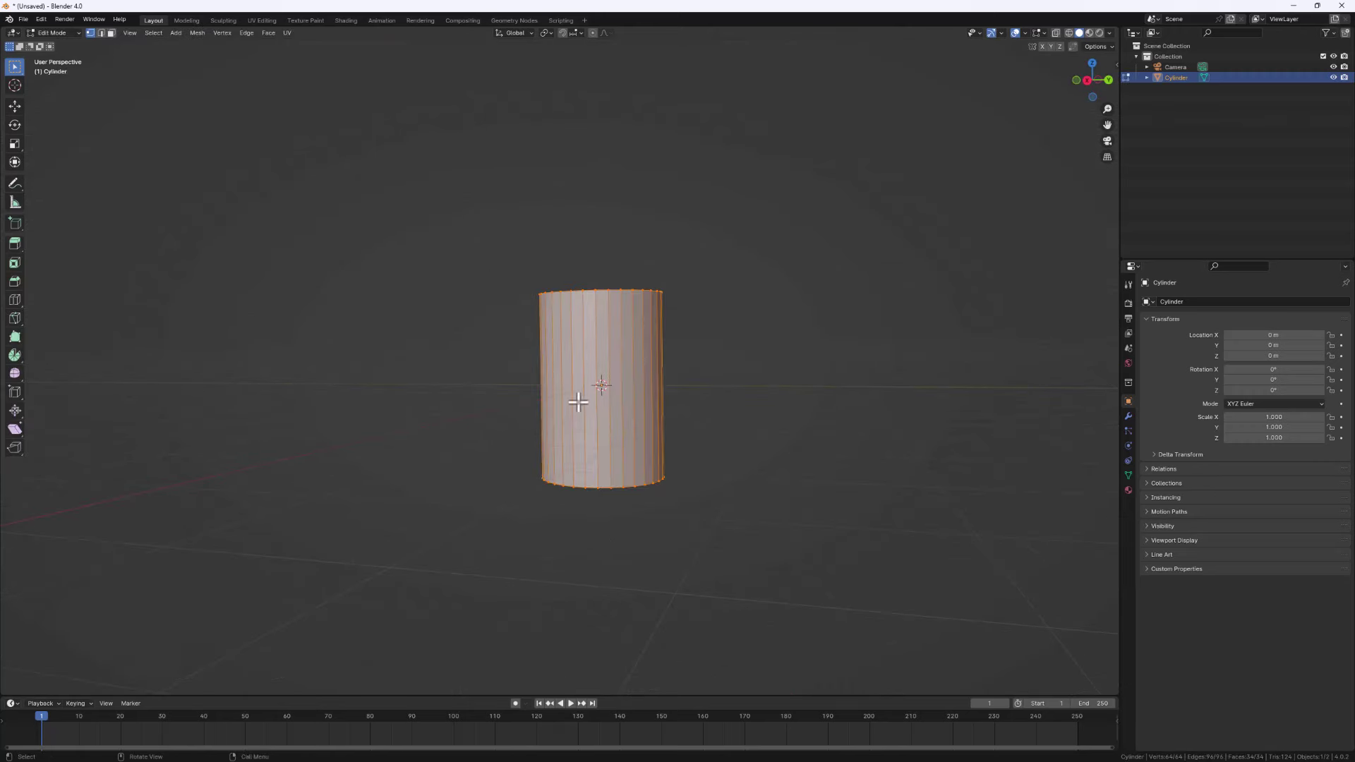
pyautogui.scroll(5, 591, 492)
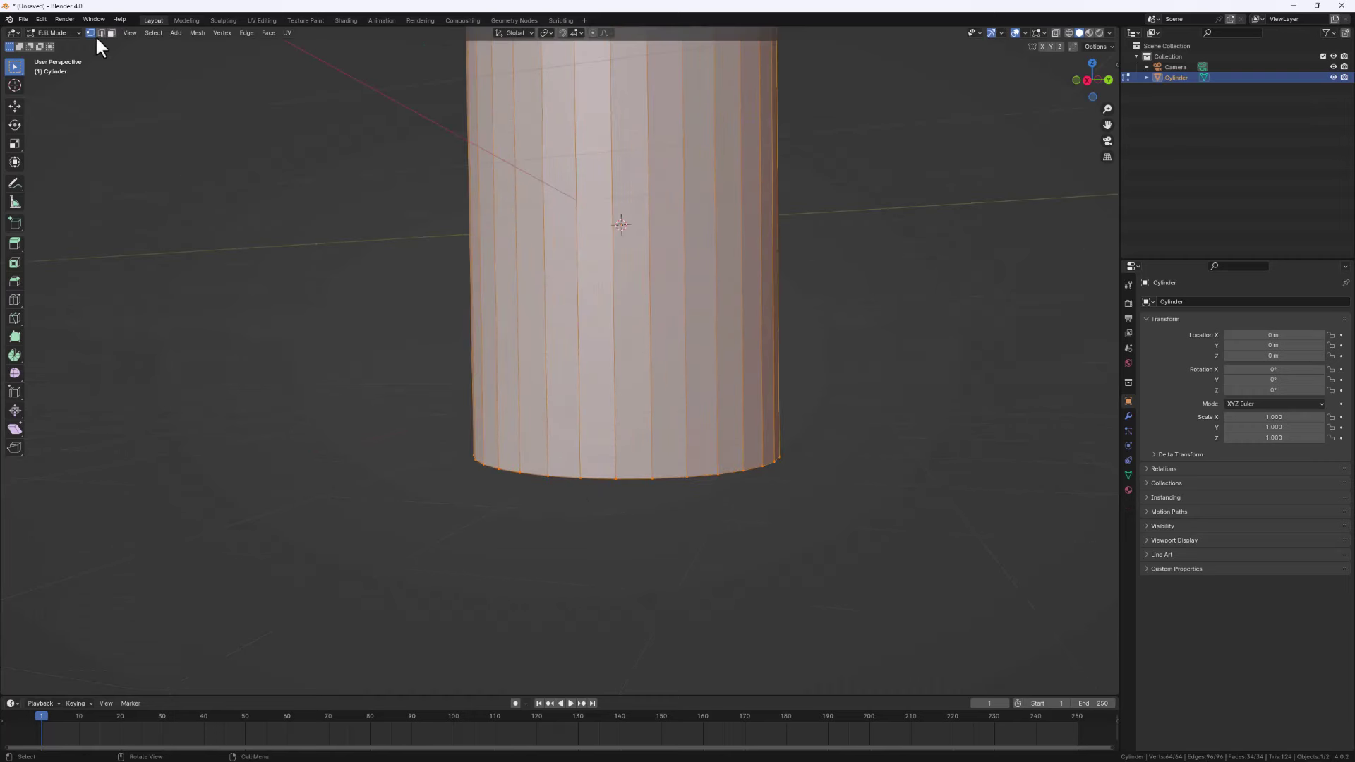
pyautogui.click(110, 33)
pyautogui.scroll(-3, 642, 219)
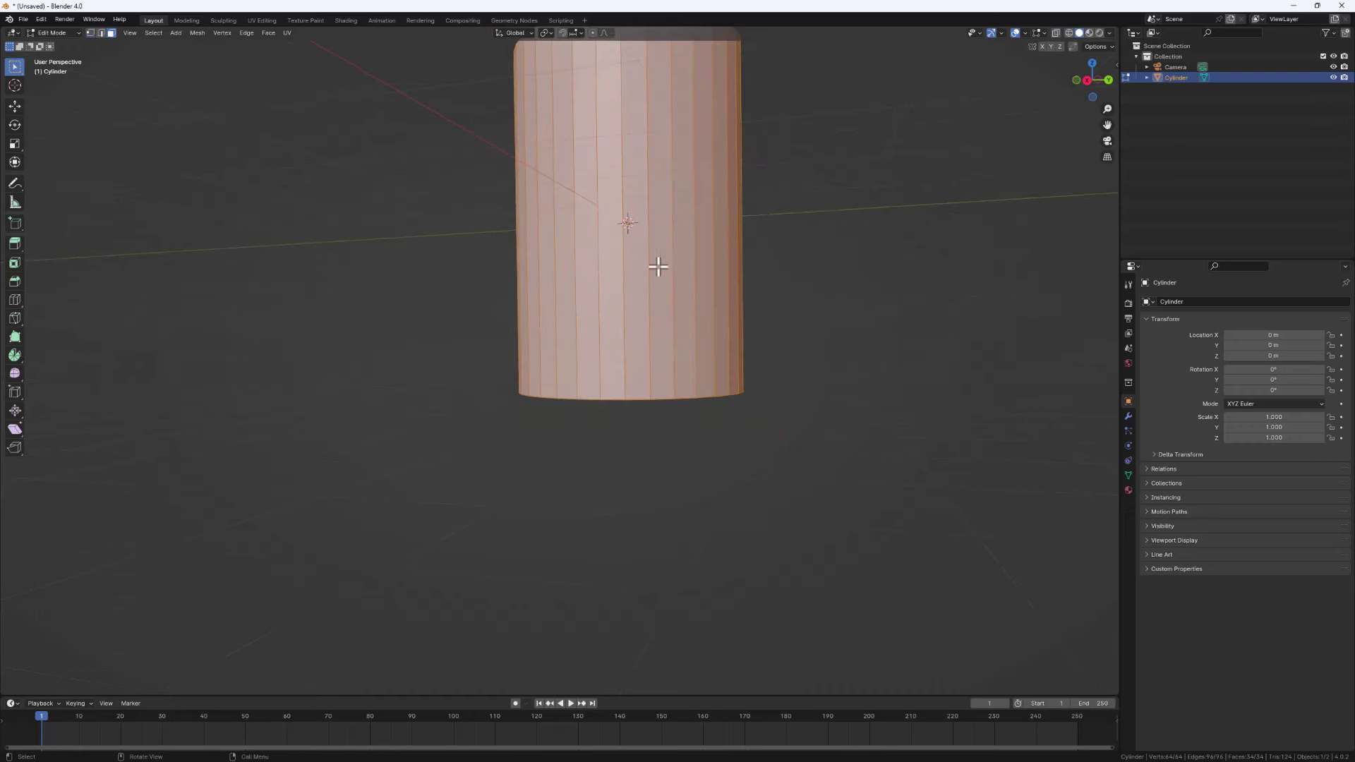
pyautogui.moveTo(658, 266); pyautogui.dragTo(663, 285, button='middle')
pyautogui.click(639, 91)
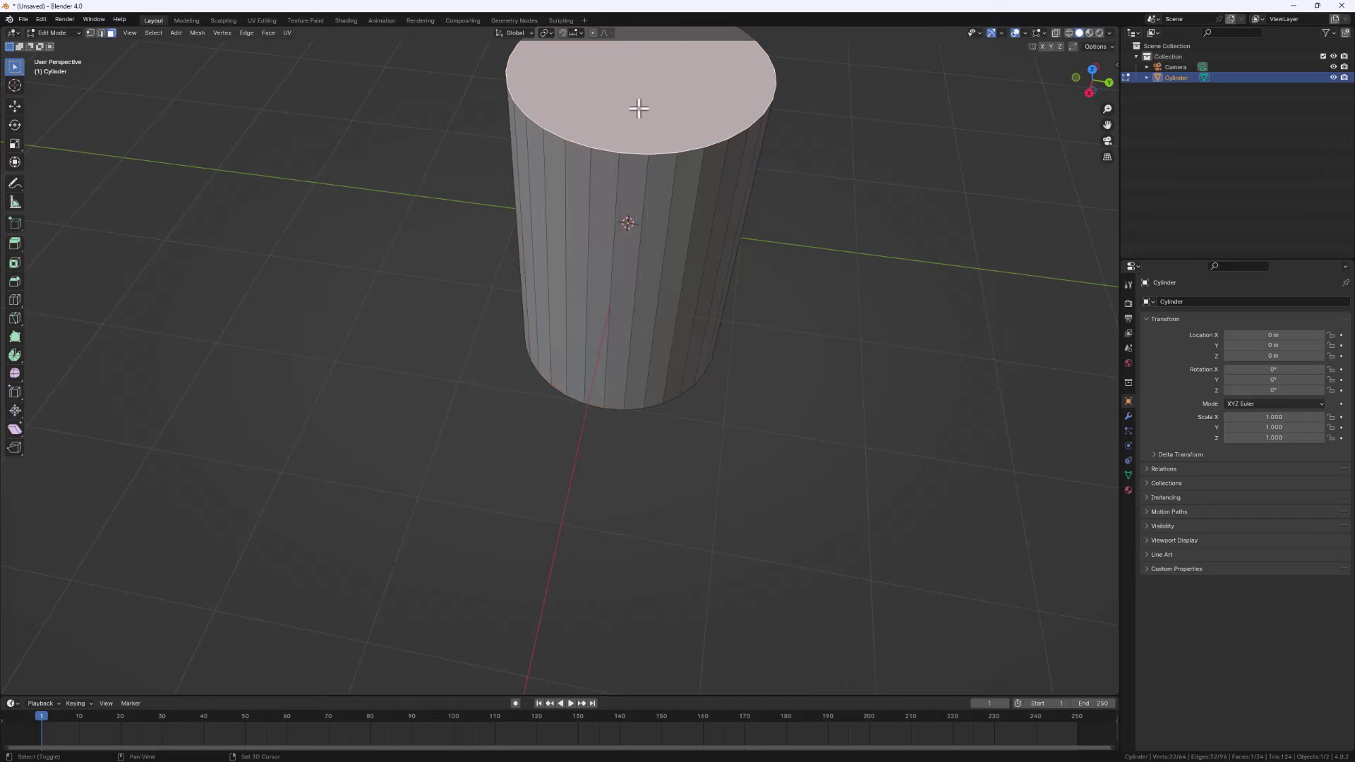
pyautogui.keyDown('shift'); pyautogui.moveTo(638, 108); pyautogui.dragTo(626, 263, button='middle'); pyautogui.keyUp('shift')
pyautogui.press('x')
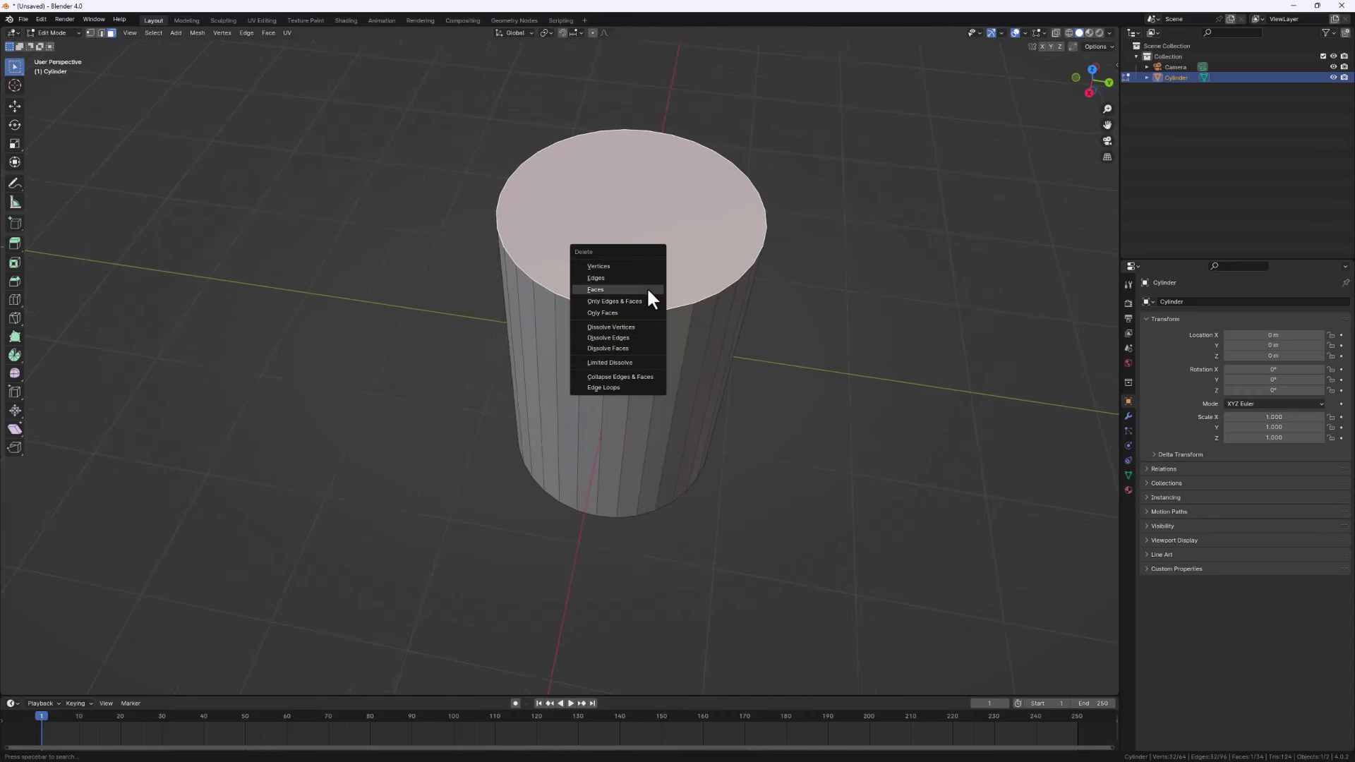
pyautogui.click(628, 288)
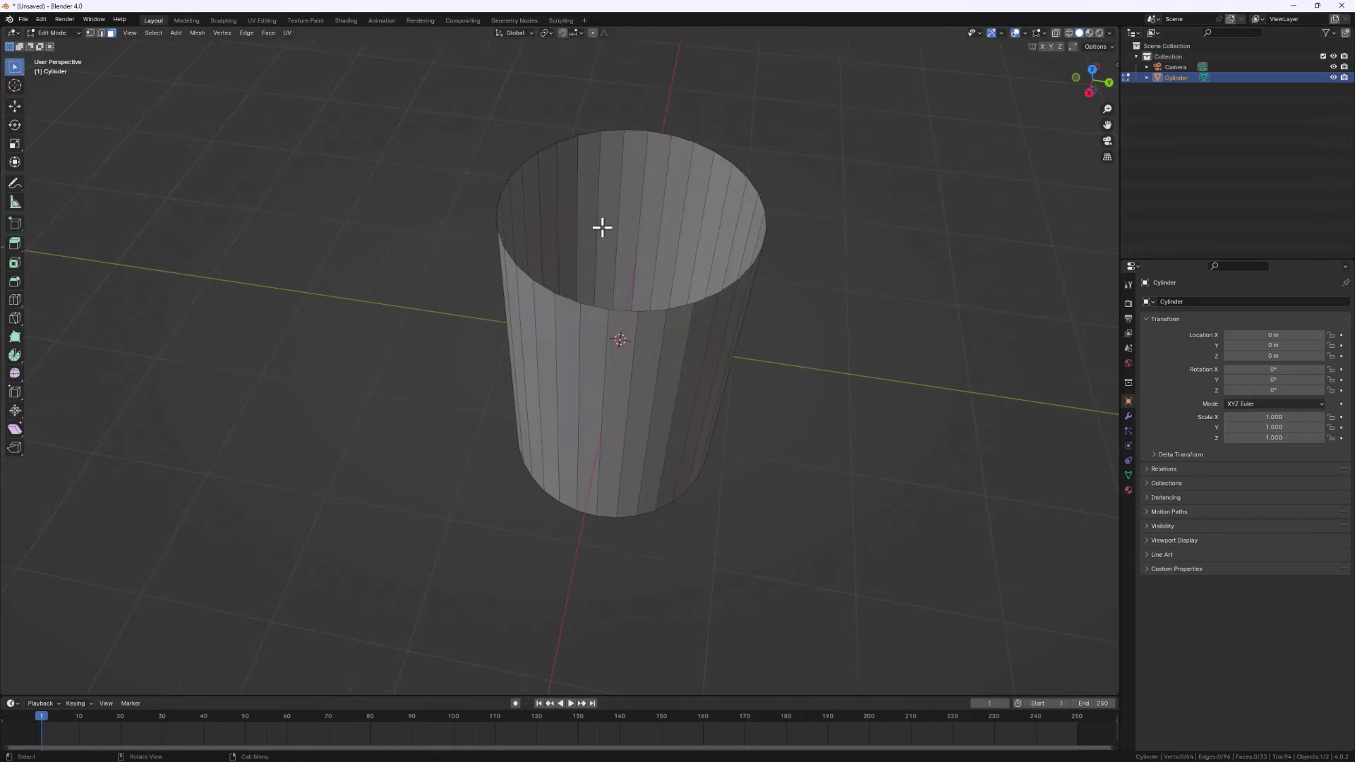
# Scale the cylinder's bottom face down to about 0.794 so the cup tapers toward its base
pyautogui.scroll(-2, 658, 313)
pyautogui.moveTo(658, 312); pyautogui.dragTo(650, 481, button='middle')
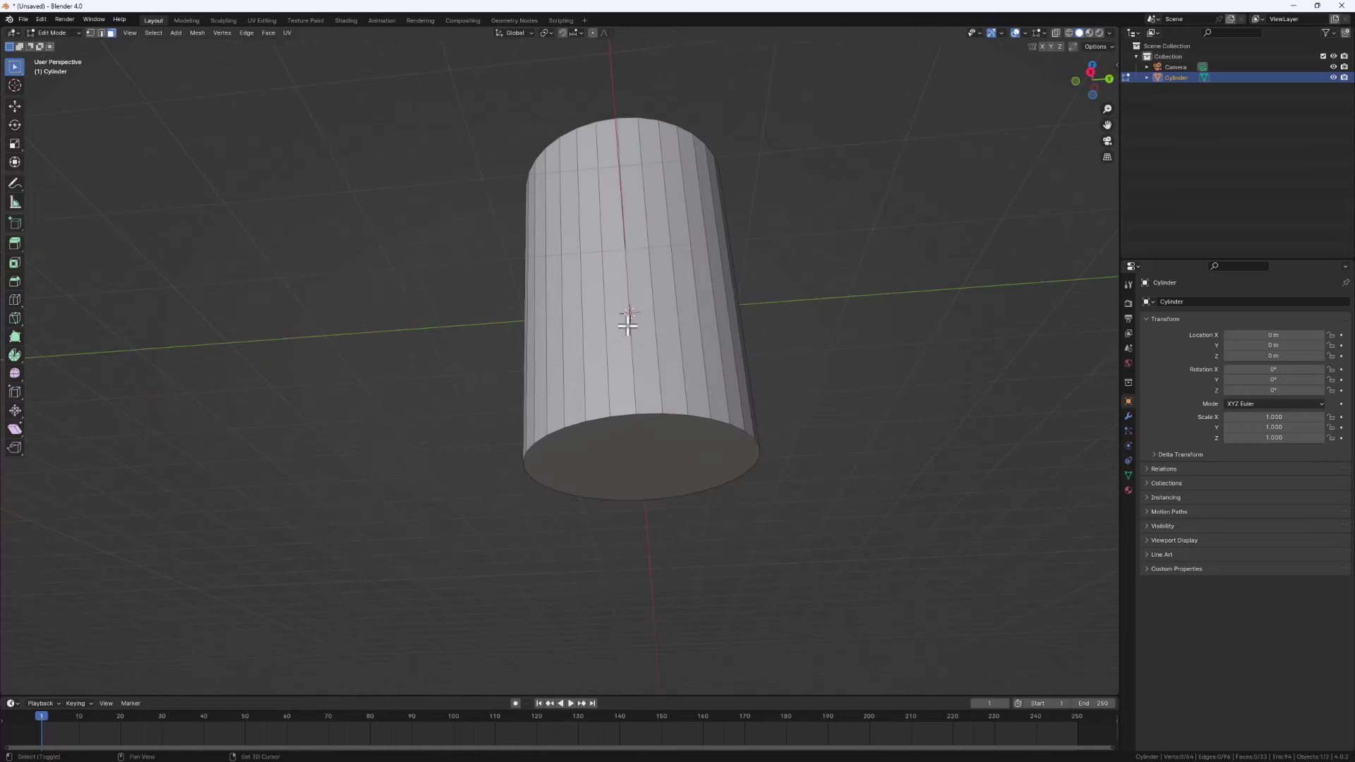
pyautogui.click(642, 460)
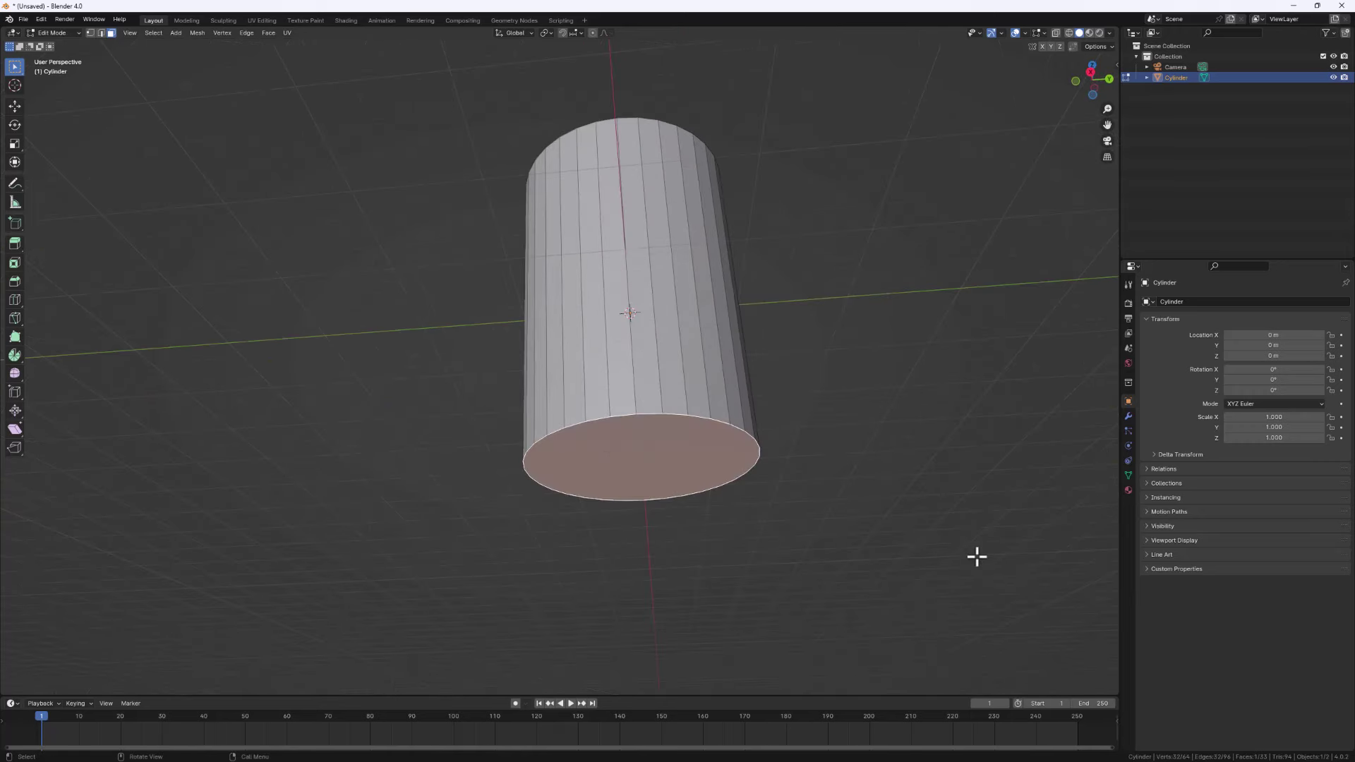
pyautogui.press('s')
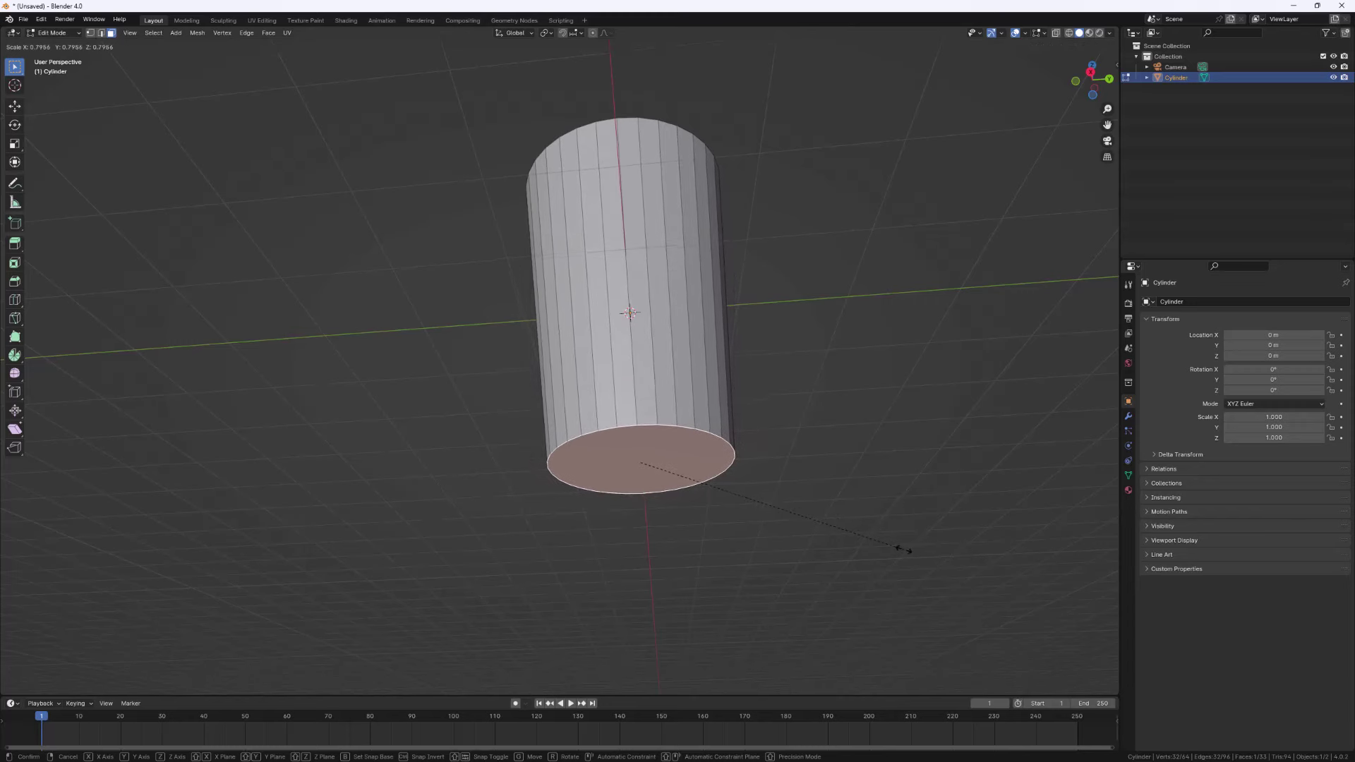
pyautogui.click(900, 550)
pyautogui.moveTo(900, 550); pyautogui.dragTo(723, 433, button='middle')
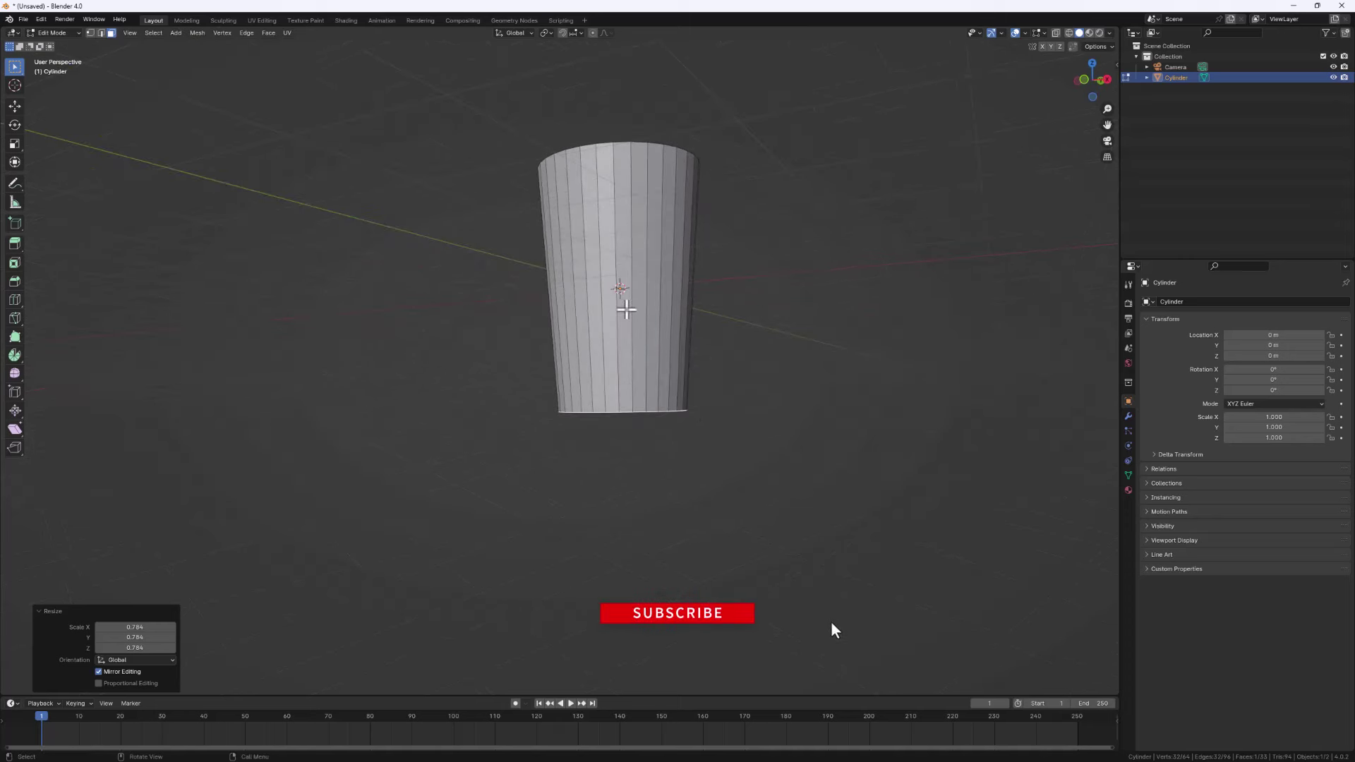
# Move the bottom face up along Z by about 0.22 m to shorten the cup
pyautogui.moveTo(626, 308); pyautogui.dragTo(647, 333, button='middle')
pyautogui.press('g')
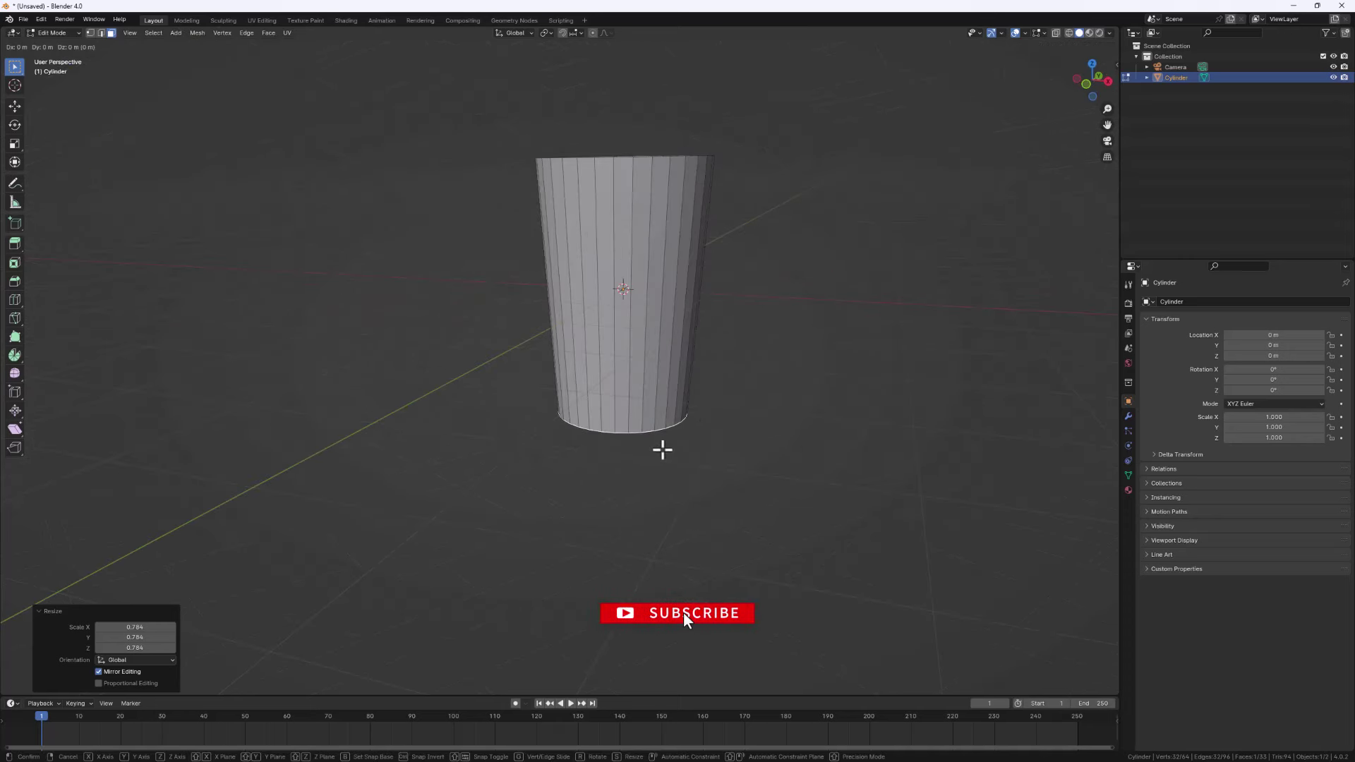
pyautogui.press('z')
pyautogui.click(665, 432)
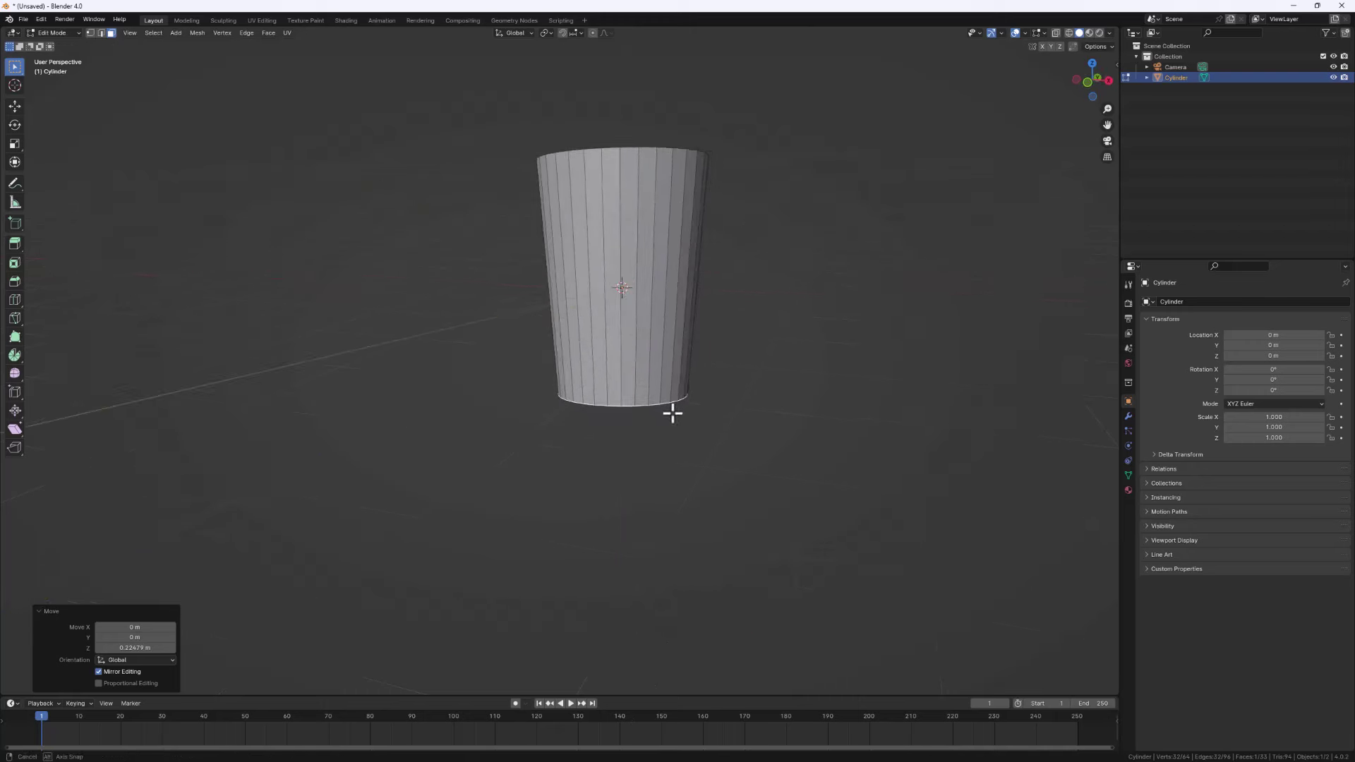
# Inset the cup's bottom face by about 0.082 m to form a narrow rim around the base
pyautogui.moveTo(673, 414); pyautogui.dragTo(605, 311, button='middle')
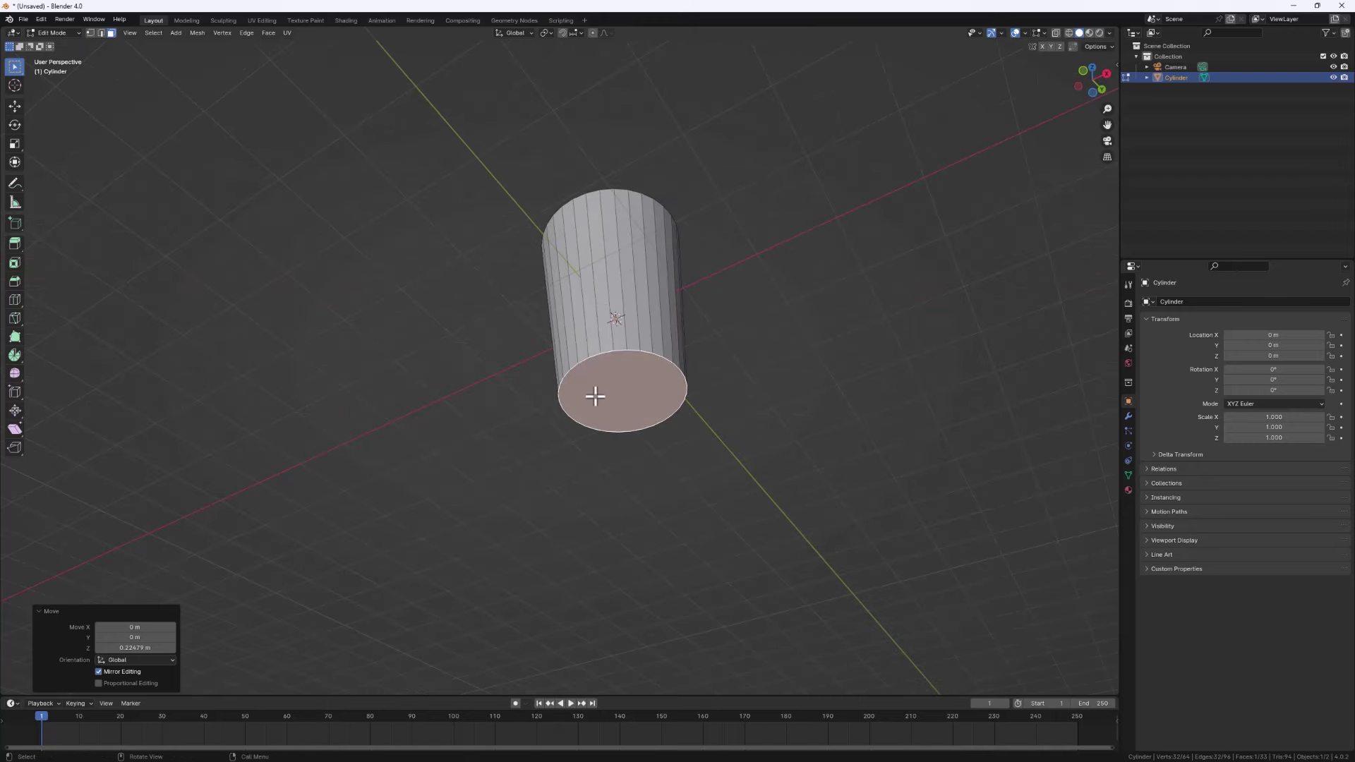
pyautogui.scroll(6, 627, 375)
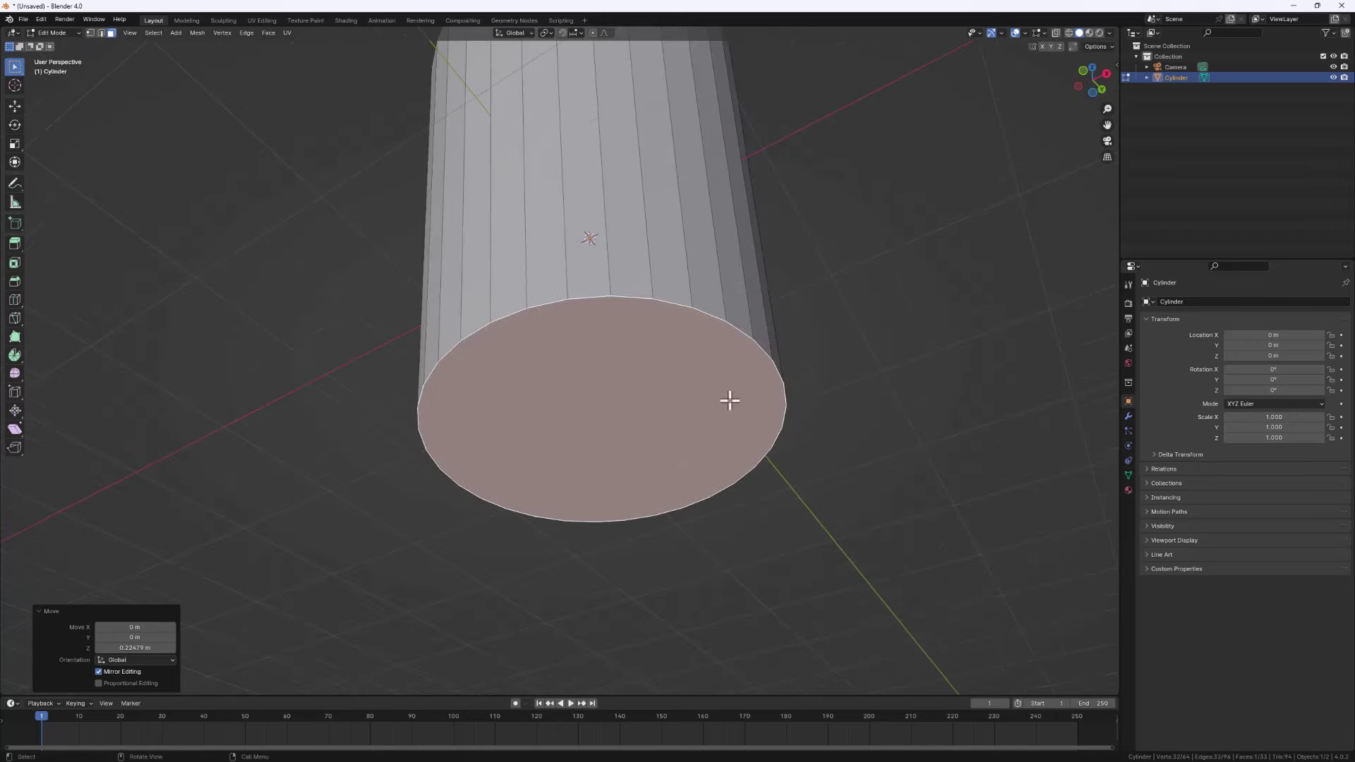
pyautogui.press('i')
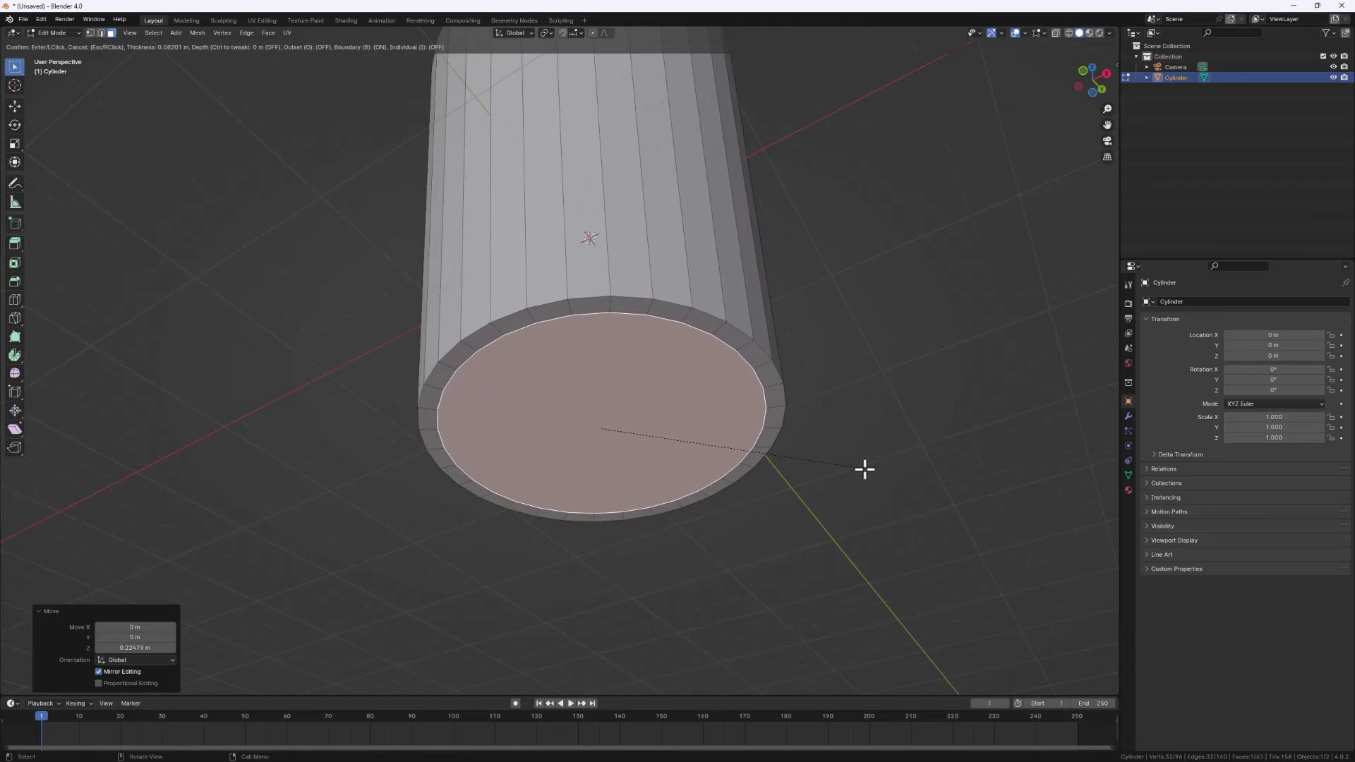
pyautogui.click(864, 469)
# Extrude the inset bottom face about 0.24 m inward to recess the cup's base
pyautogui.moveTo(538, 375); pyautogui.dragTo(535, 342, button='middle')
pyautogui.moveTo(633, 409); pyautogui.dragTo(659, 463, button='middle')
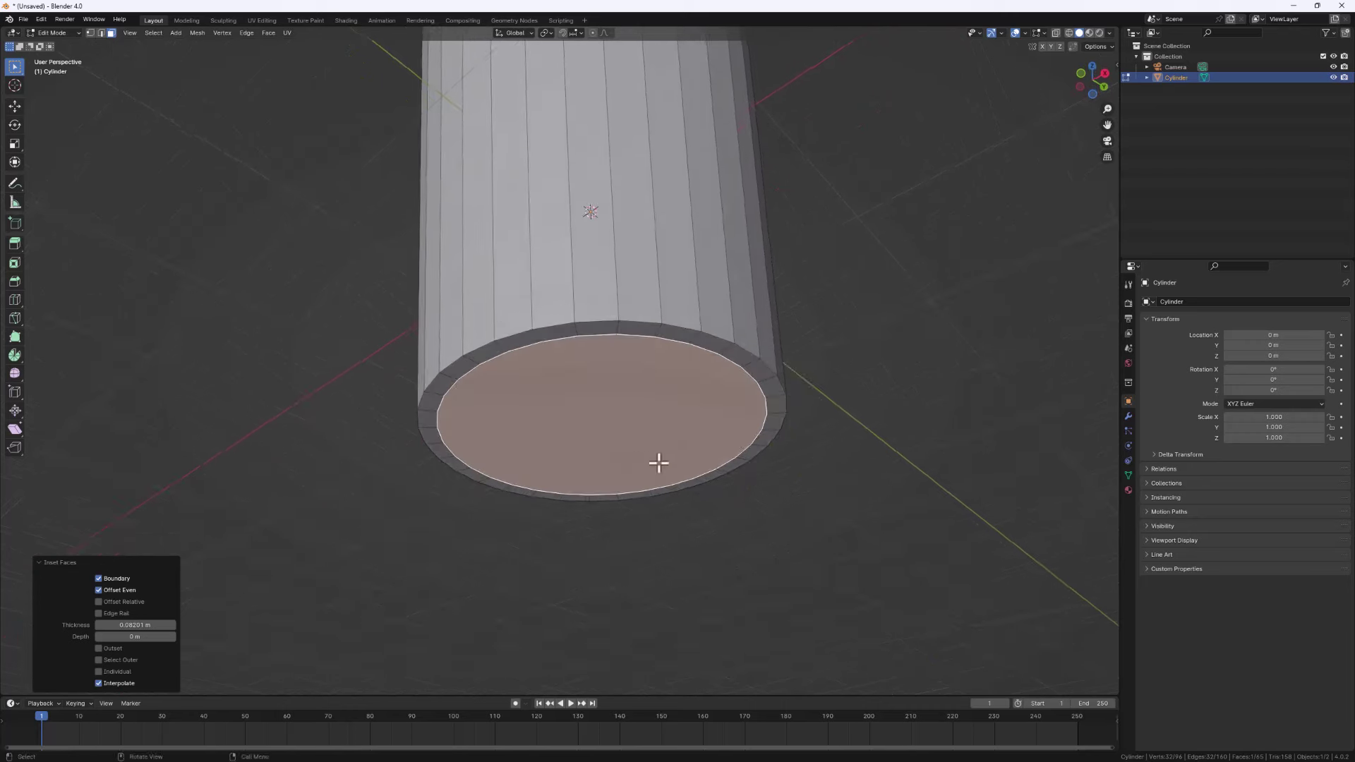
pyautogui.press('e')
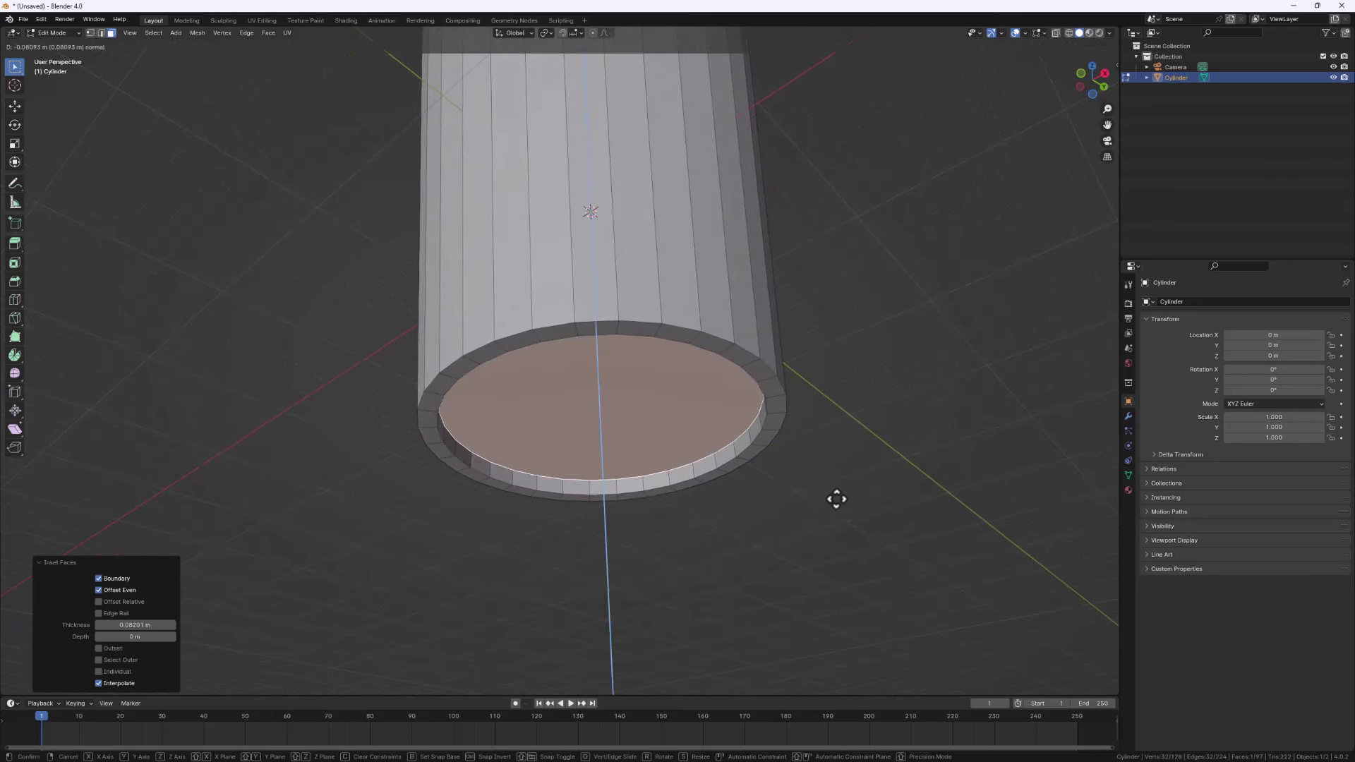
pyautogui.click(826, 480)
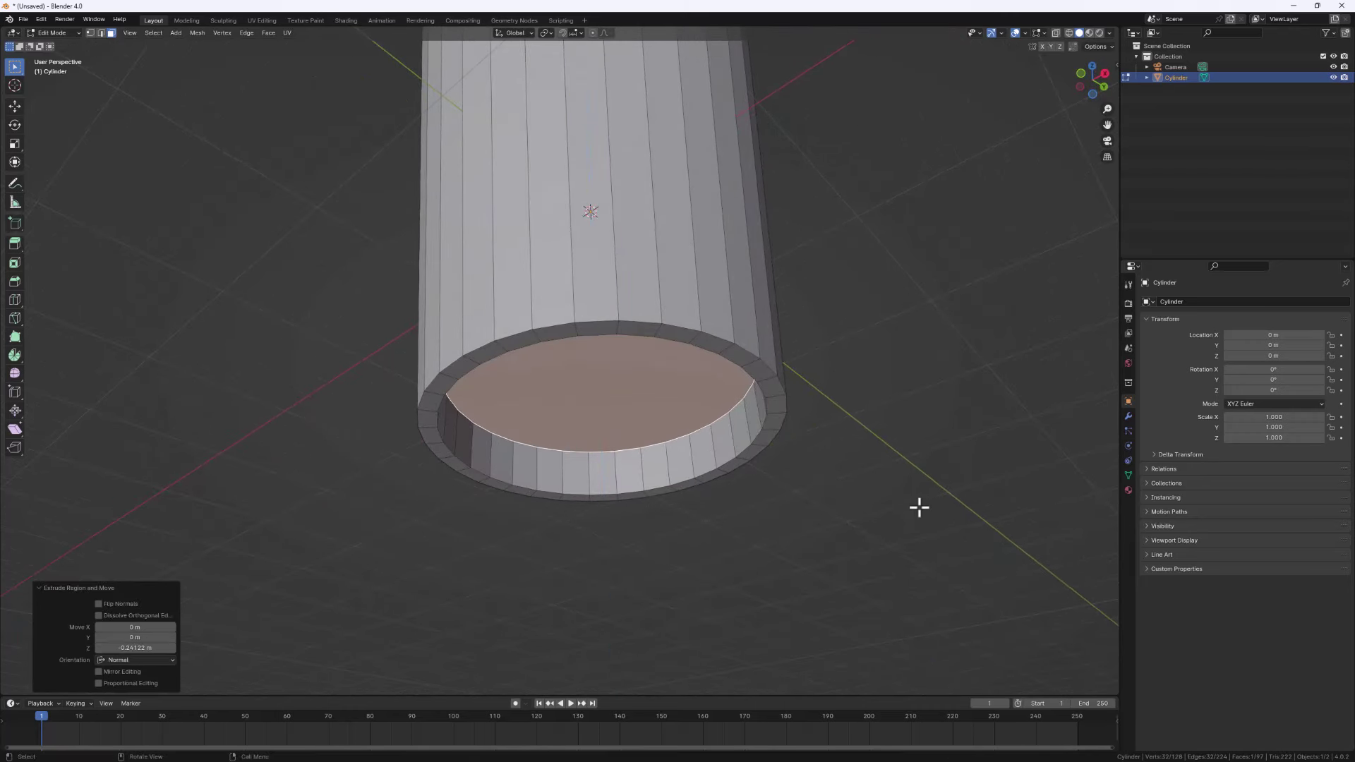
# Scale the recessed base face down to about 0.79 so the recess walls slope inward
pyautogui.moveTo(794, 504); pyautogui.dragTo(880, 511, button='middle')
pyautogui.press('s')
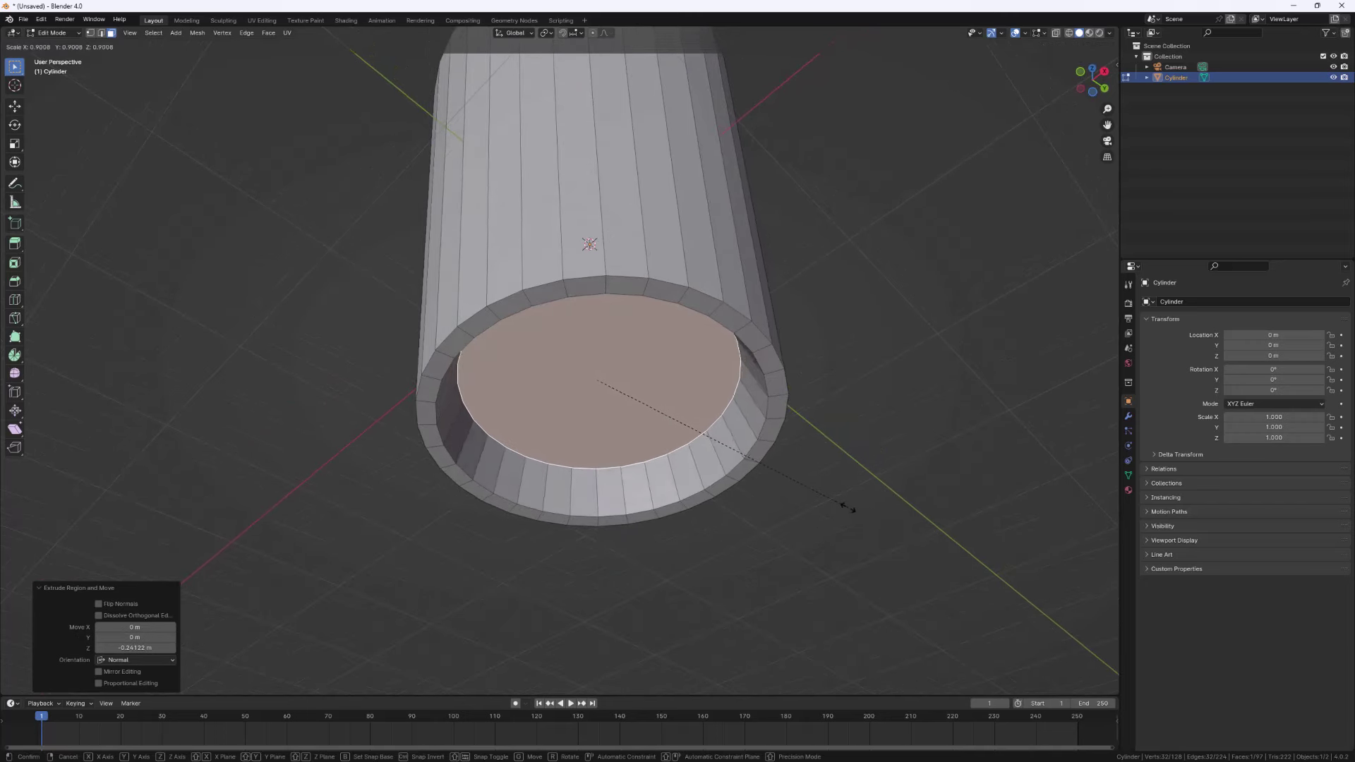
pyautogui.click(812, 501)
# Inset the recessed base face twice, by about 0.30 m and 0.13 m, leaving a small central disc
pyautogui.press('i')
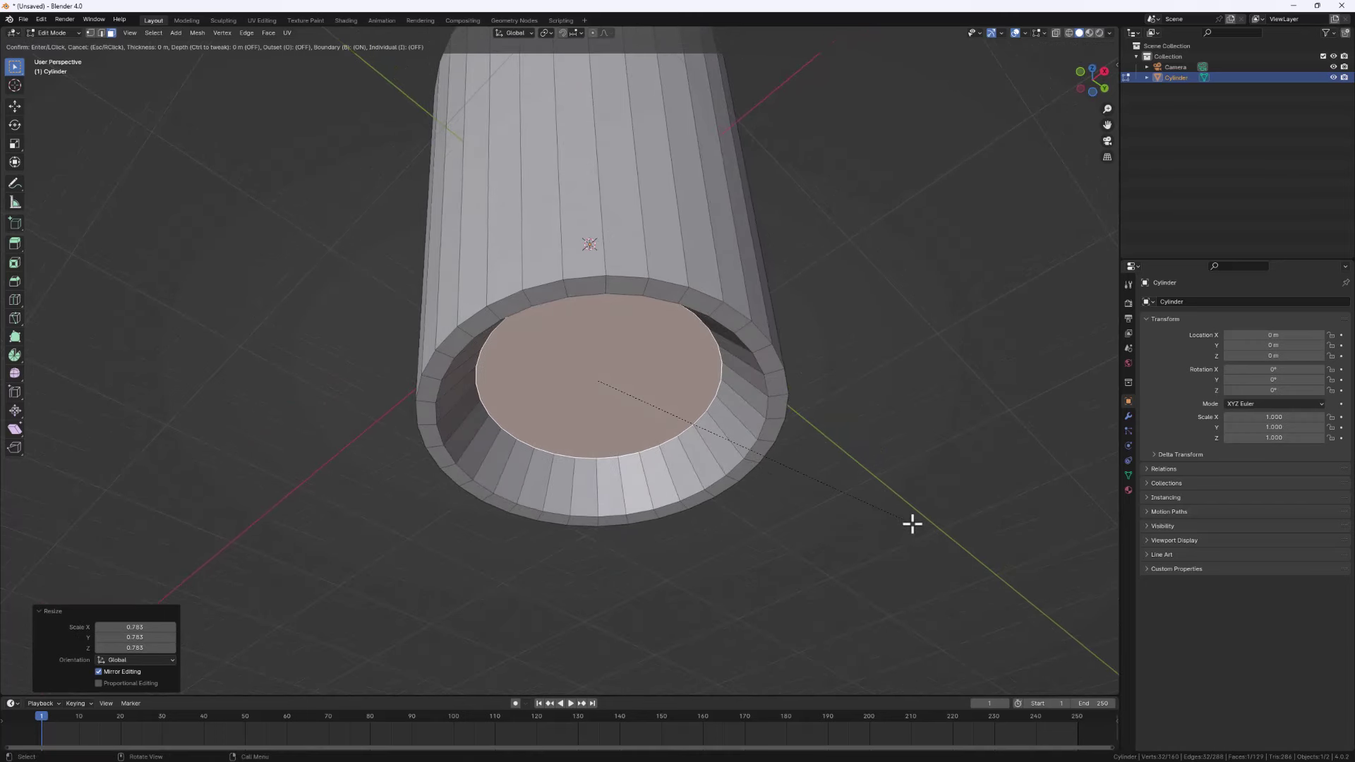
pyautogui.click(846, 509)
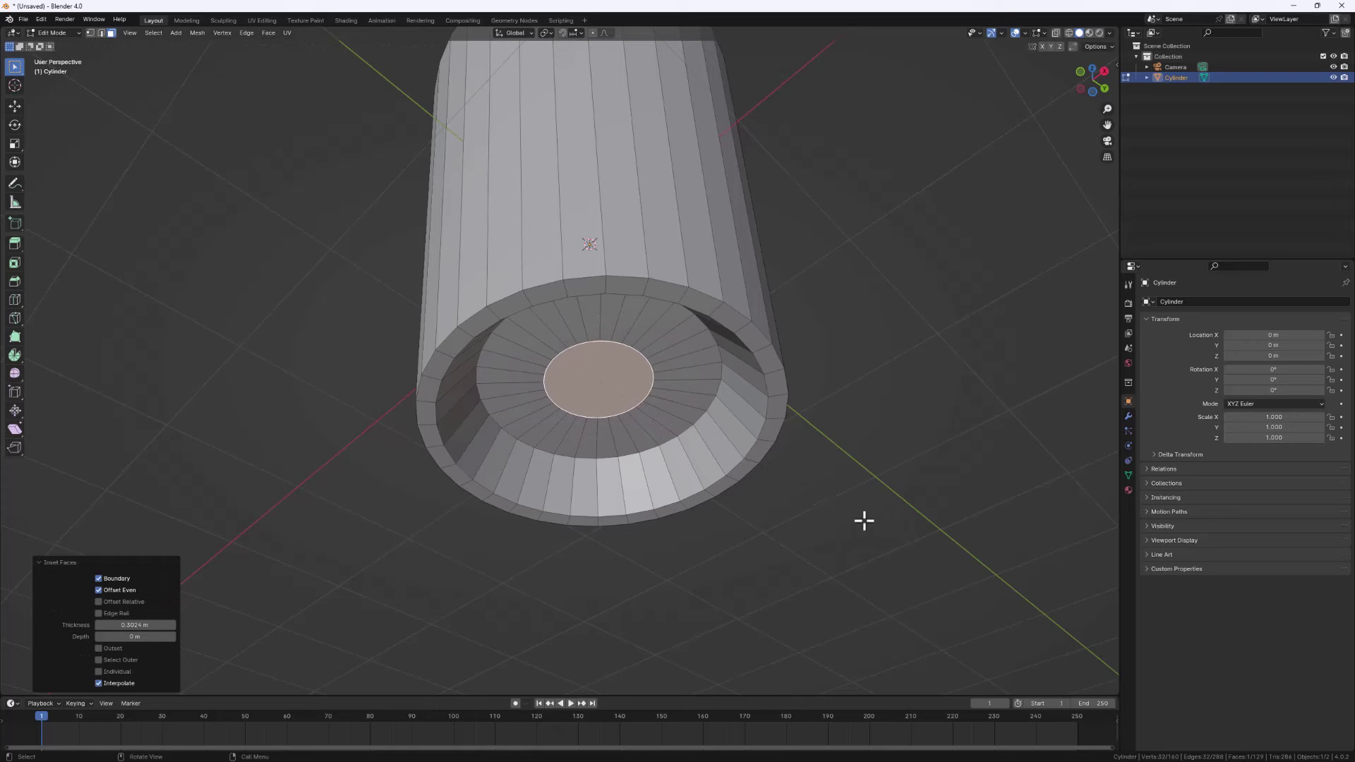
pyautogui.press('i')
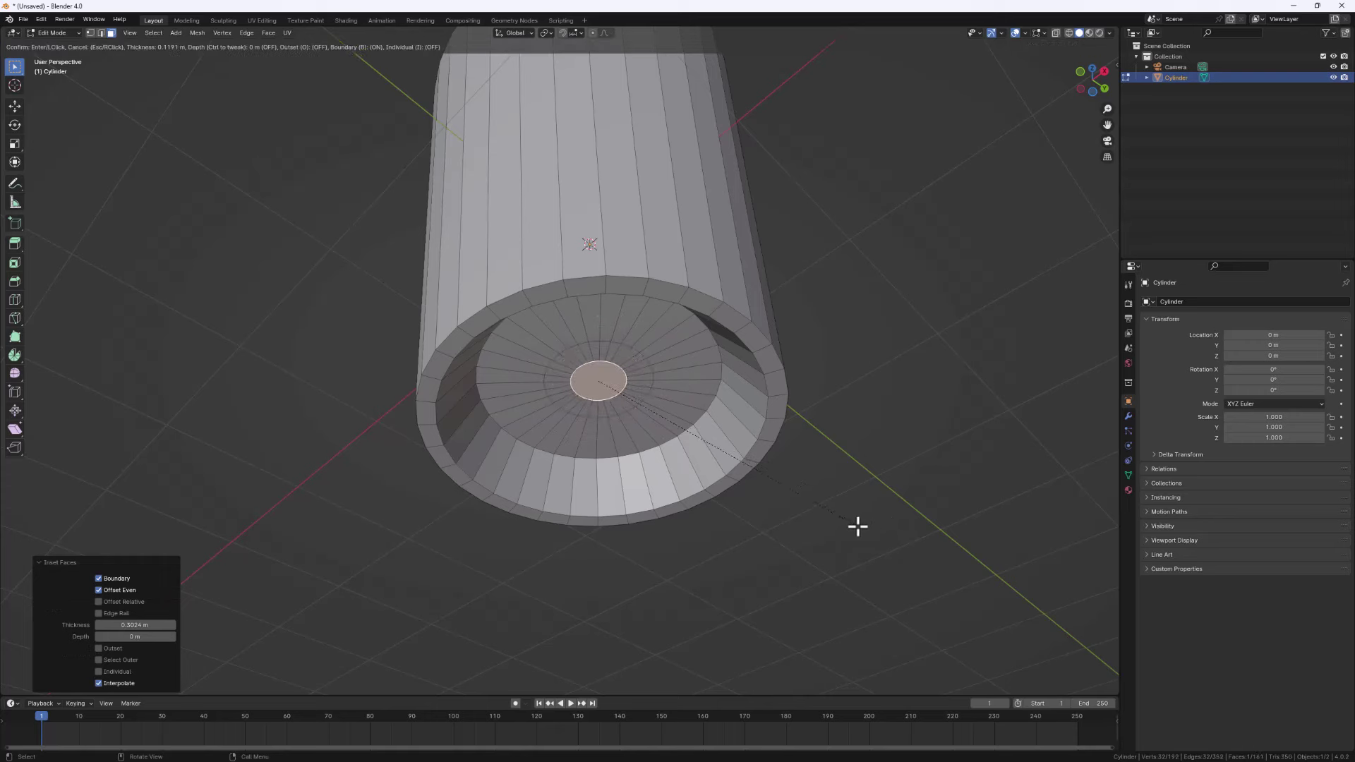
pyautogui.click(855, 524)
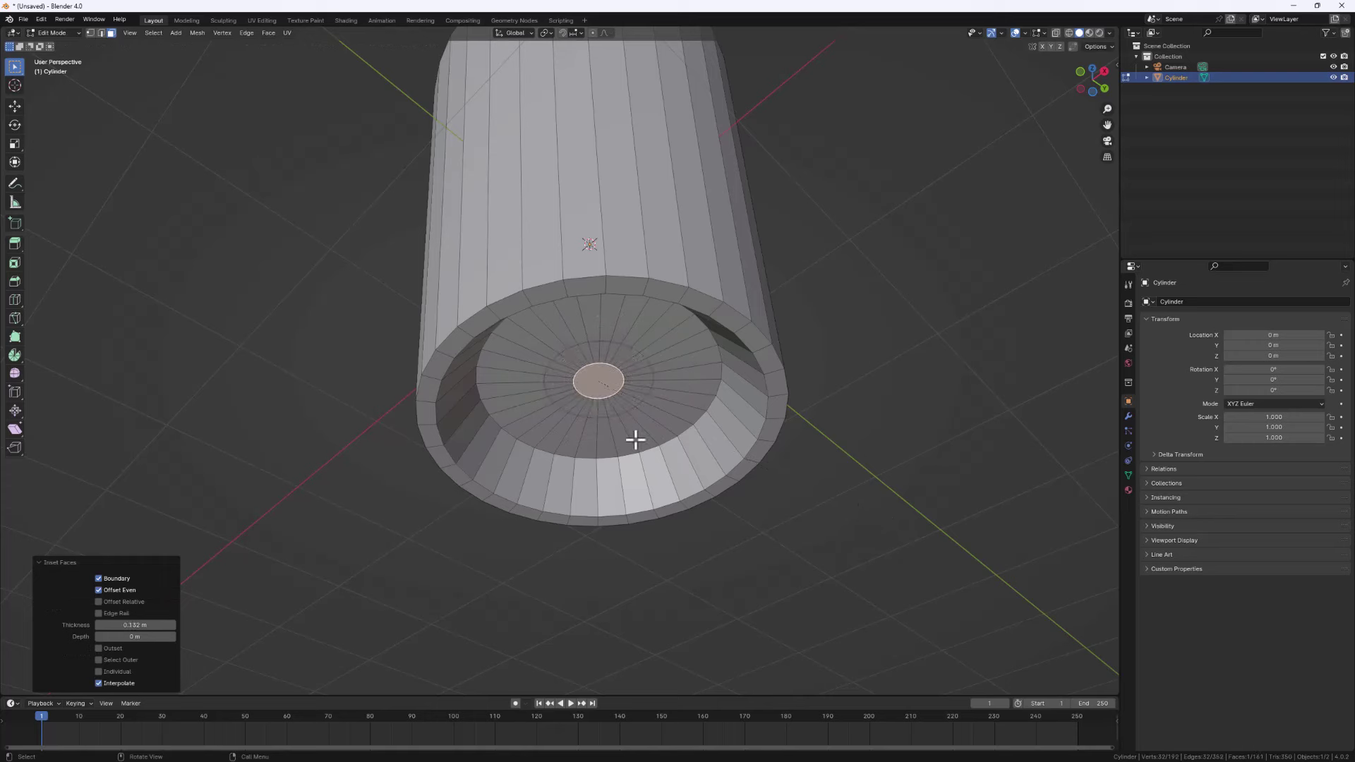
# Move the small central disc of the base down along Z by about 0.036 m
pyautogui.press('g')
pyautogui.press('z')
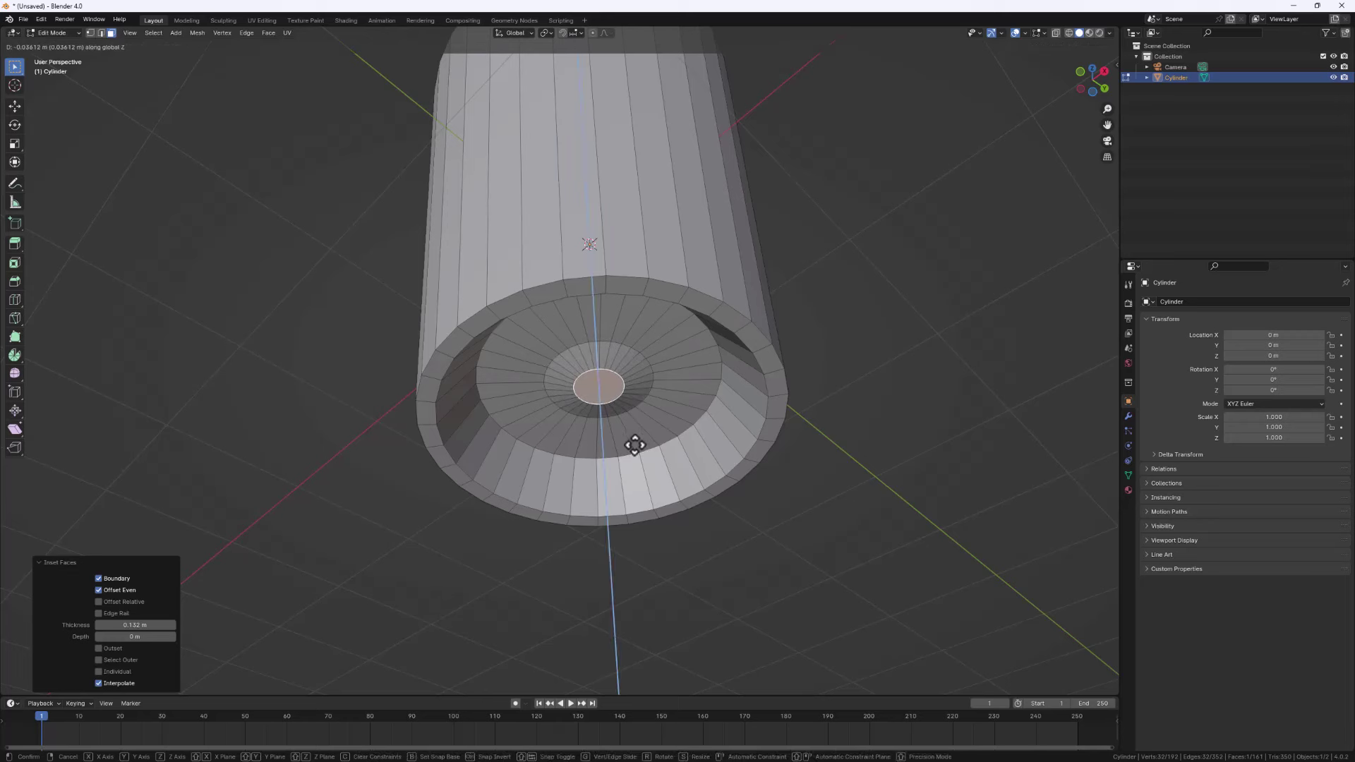
pyautogui.click(635, 445)
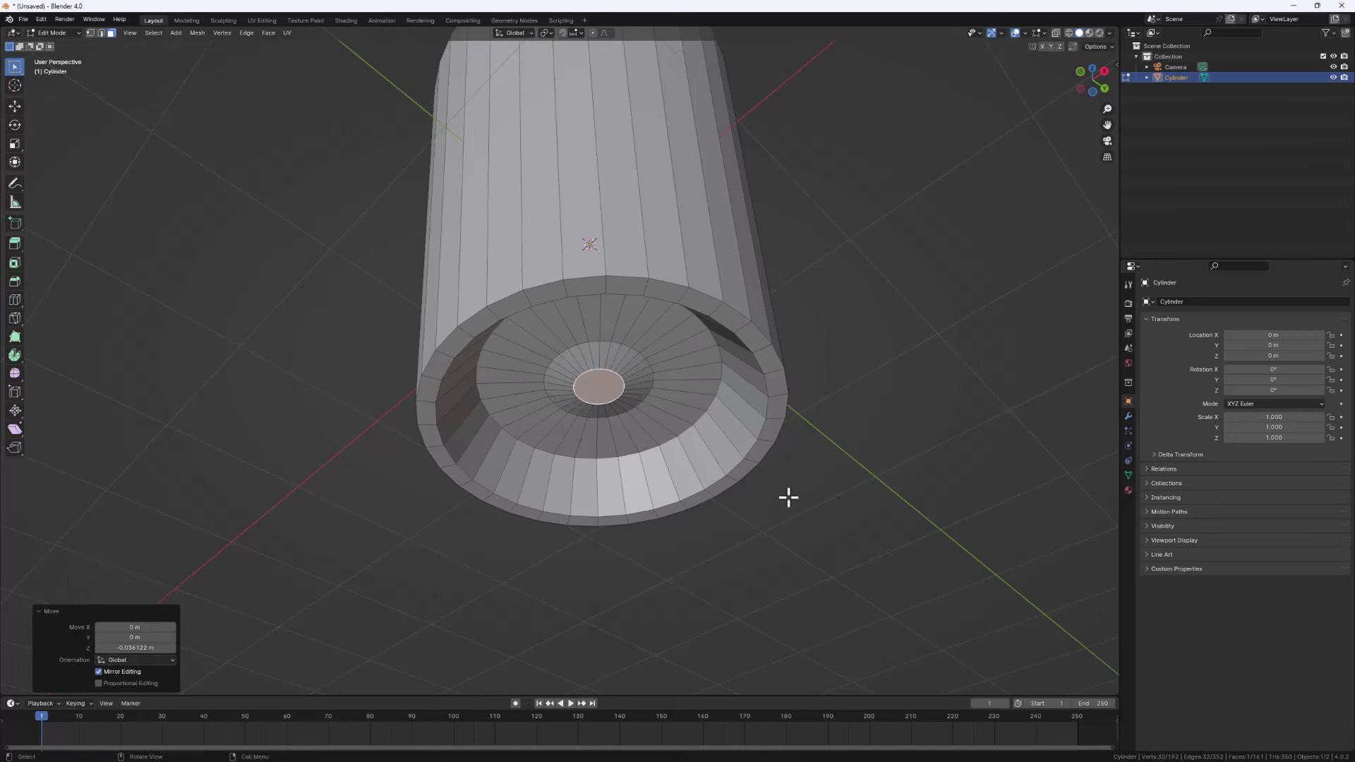
# Inset the small central disc of the base by about 0.054 m
pyautogui.press('i')
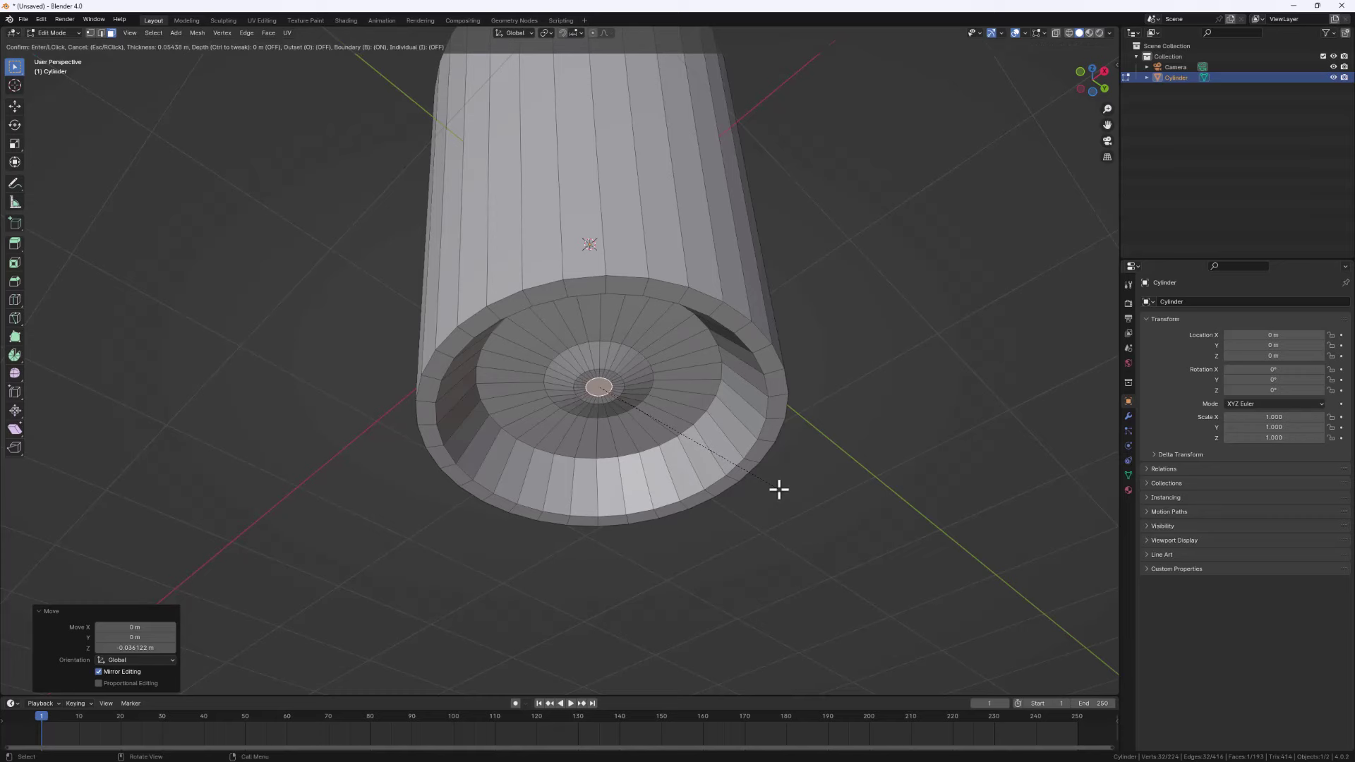
pyautogui.click(780, 489)
pyautogui.scroll(-3, 494, 332)
pyautogui.moveTo(527, 332)
pyautogui.mouseDown(button='middle')
pyautogui.moveTo(530, 278)
pyautogui.moveTo(527, 349)
pyautogui.mouseUp(button='middle')
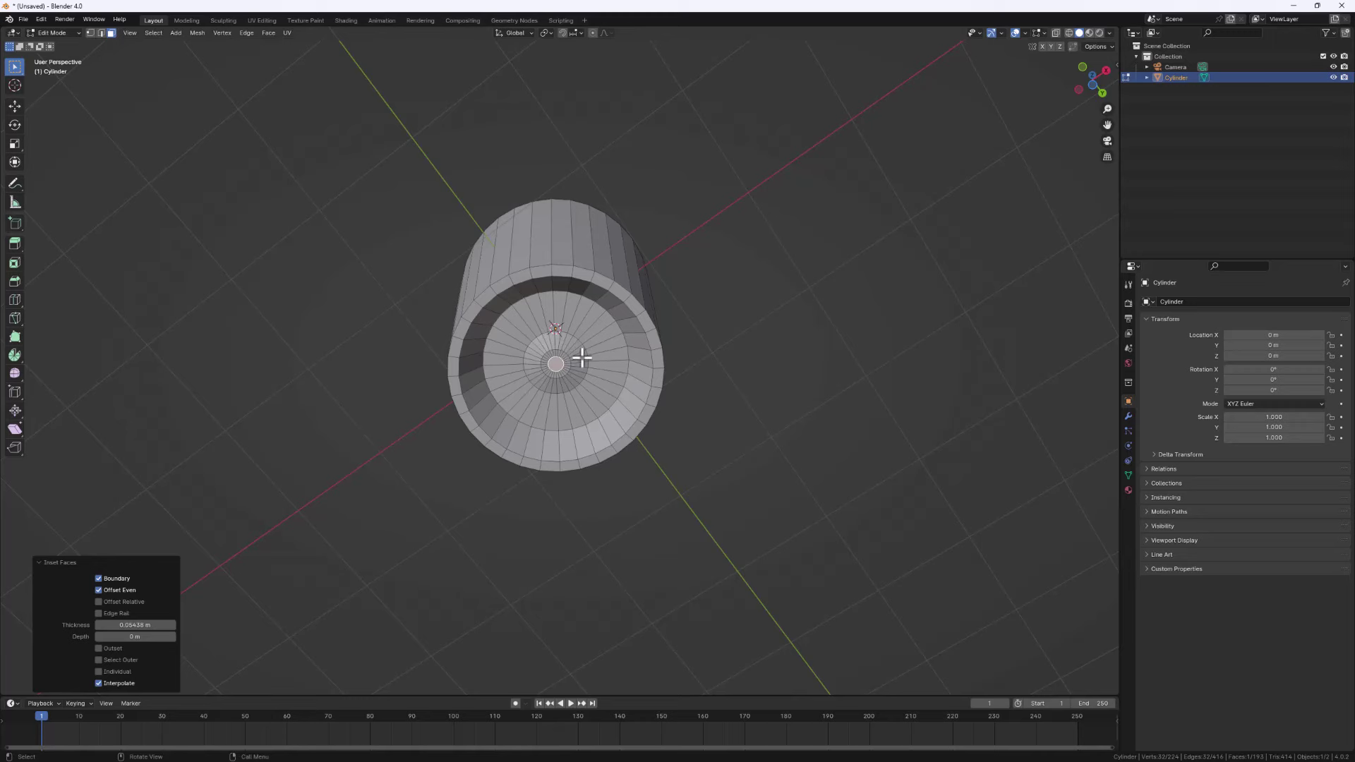
# Add a Solidify modifier to the cup
pyautogui.moveTo(582, 358); pyautogui.dragTo(582, 284, button='middle')
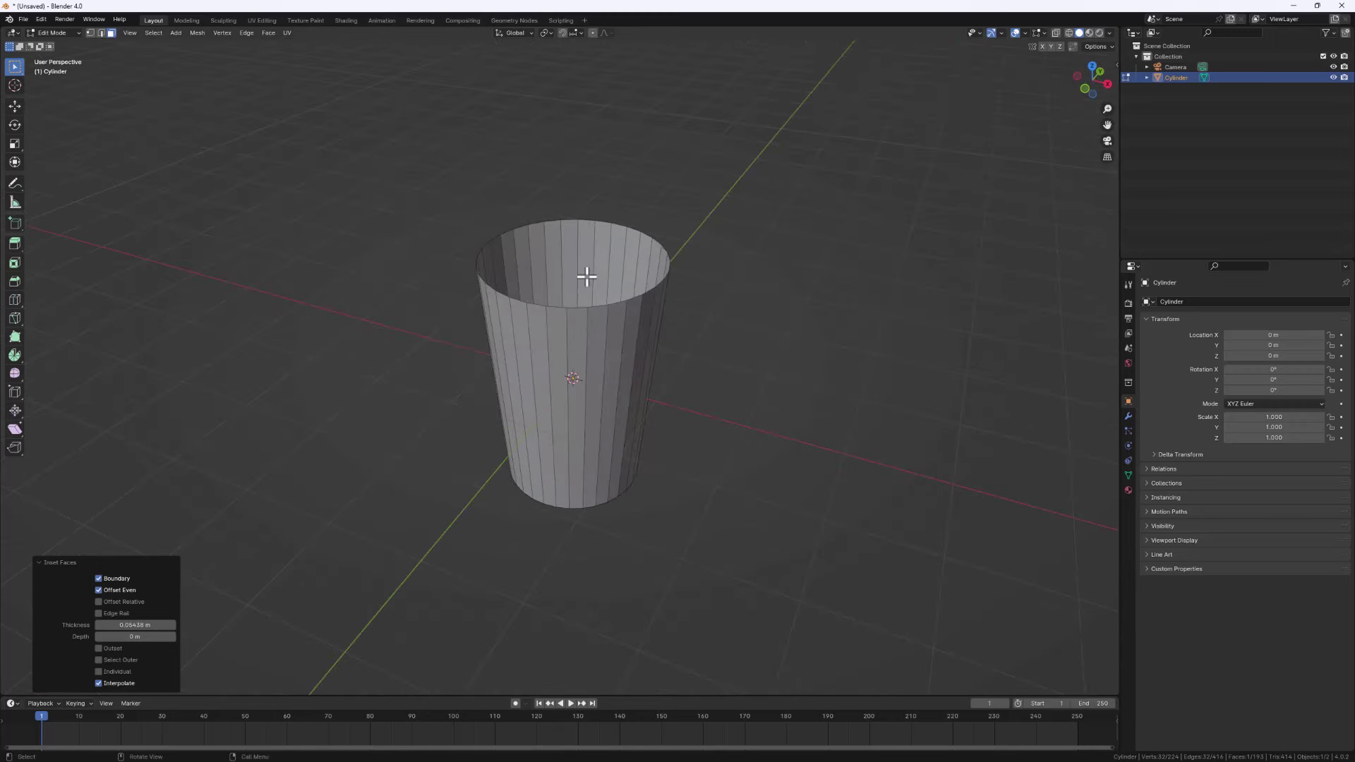
pyautogui.scroll(3, 656, 252)
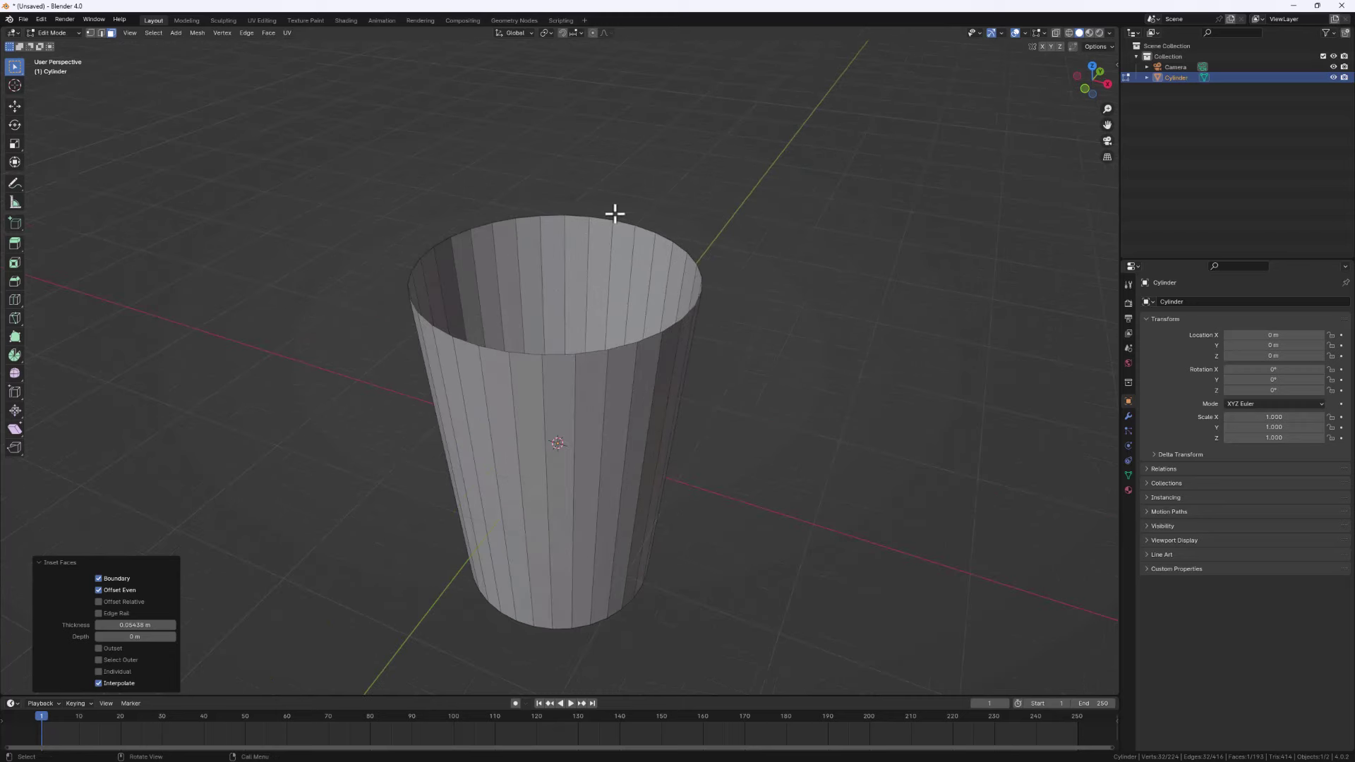
pyautogui.click(1128, 416)
pyautogui.click(1230, 296)
pyautogui.moveTo(1229, 298)
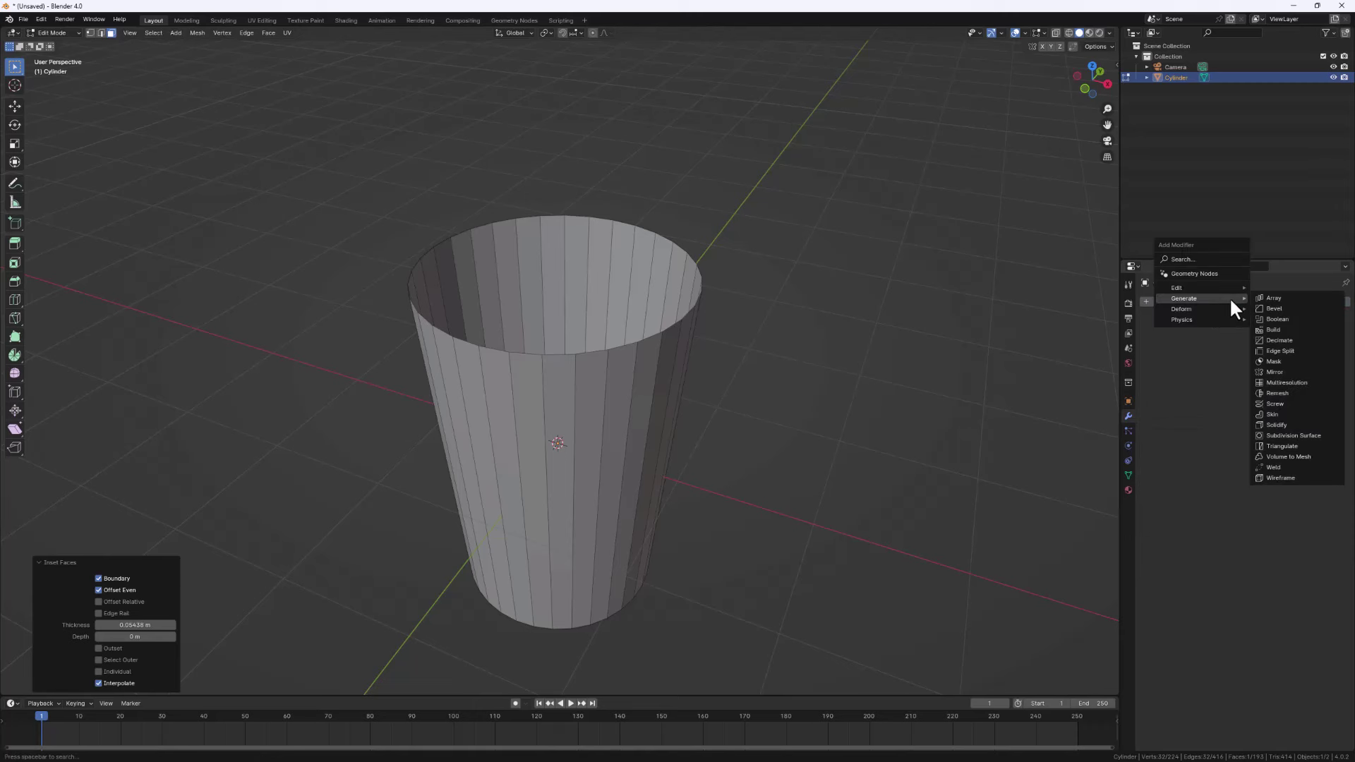
pyautogui.click(1289, 423)
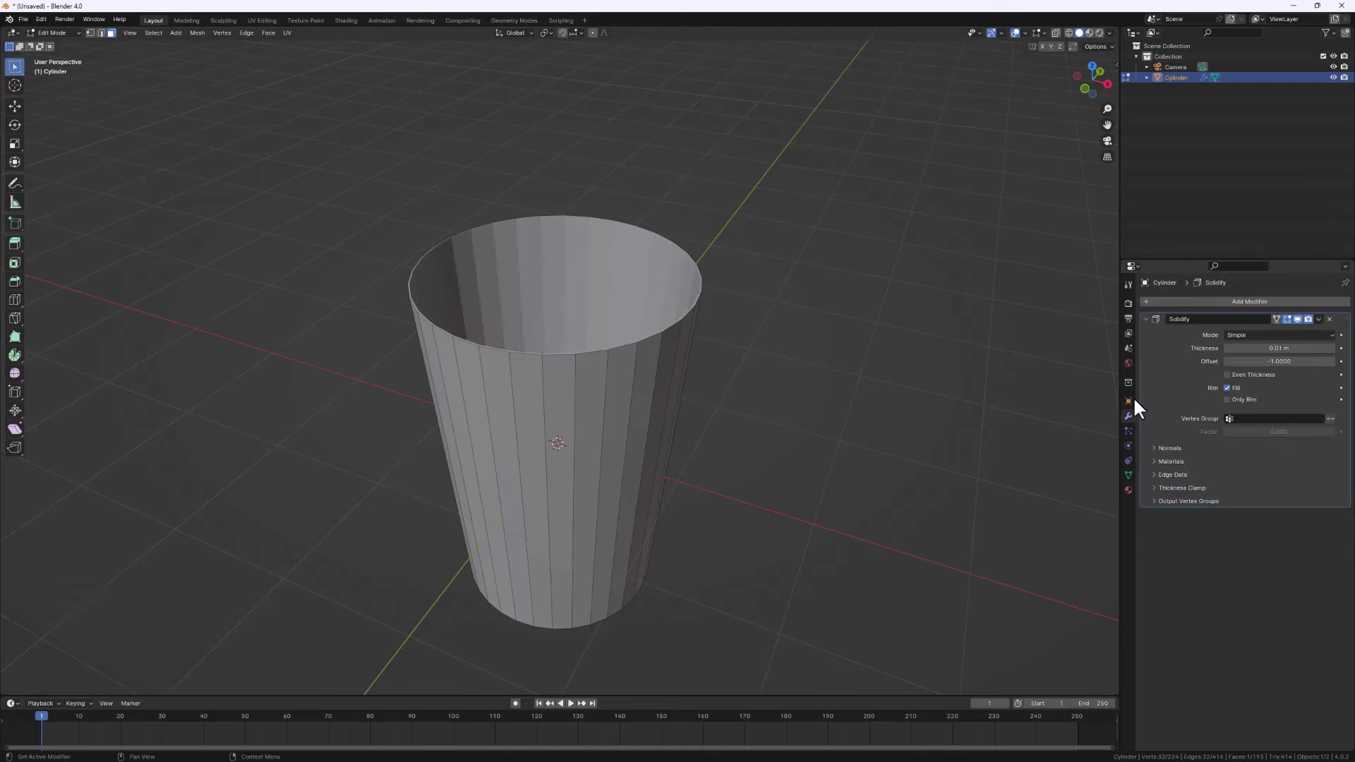
# Set the Solidify modifier's thickness to about 0.039 m to thicken the cup's walls
pyautogui.scroll(3, 712, 322)
pyautogui.moveTo(712, 322); pyautogui.dragTo(882, 367, button='middle')
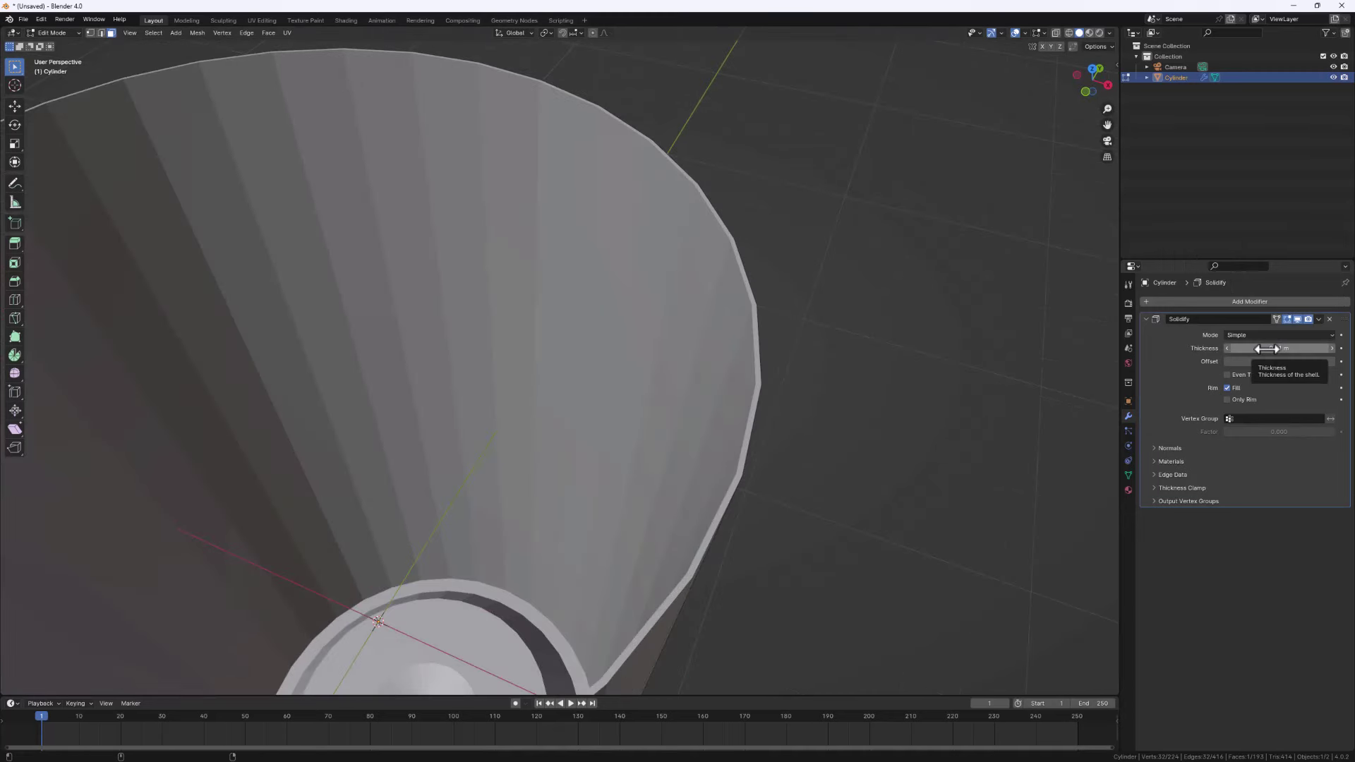
pyautogui.moveTo(1268, 349); pyautogui.dragTo(1299, 349)
pyautogui.scroll(-6, 777, 378)
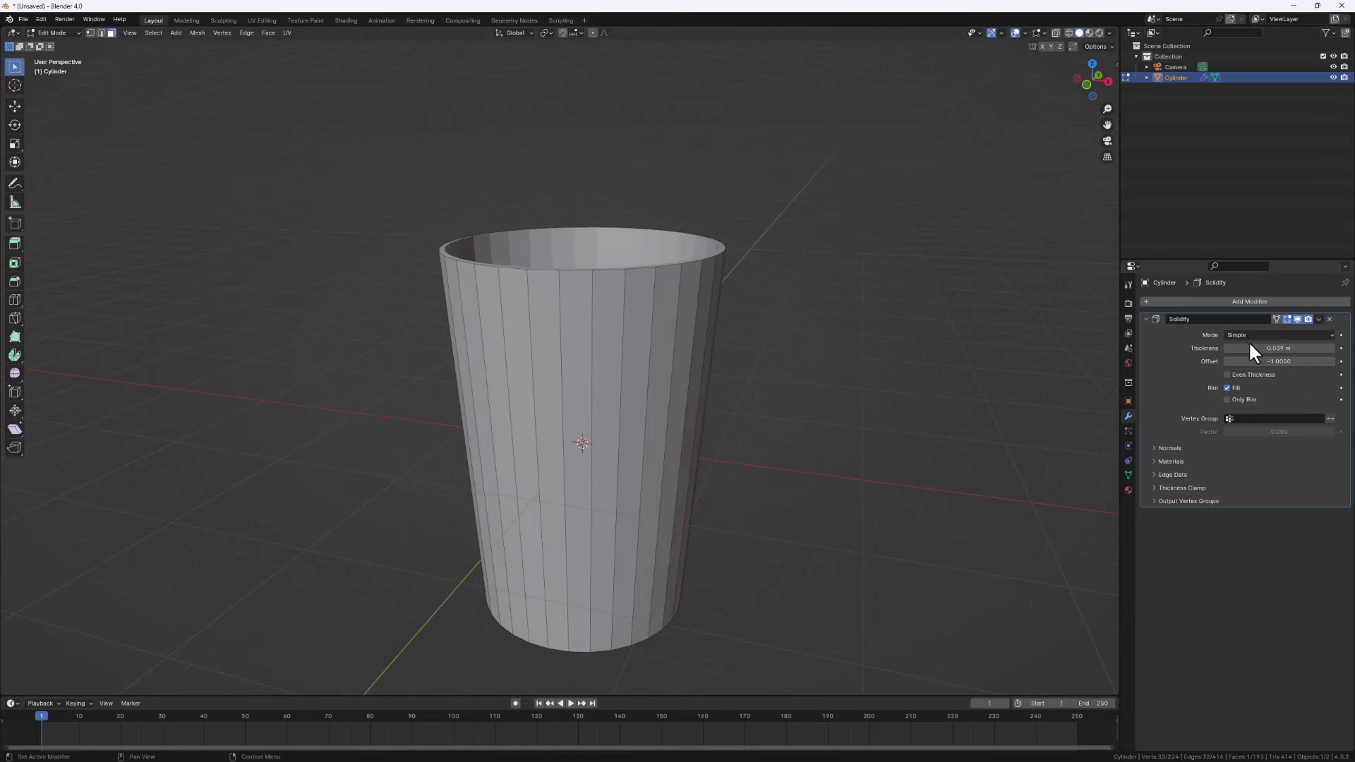
# Switch to Object Mode and apply the Solidify modifier
pyautogui.press('Tab')
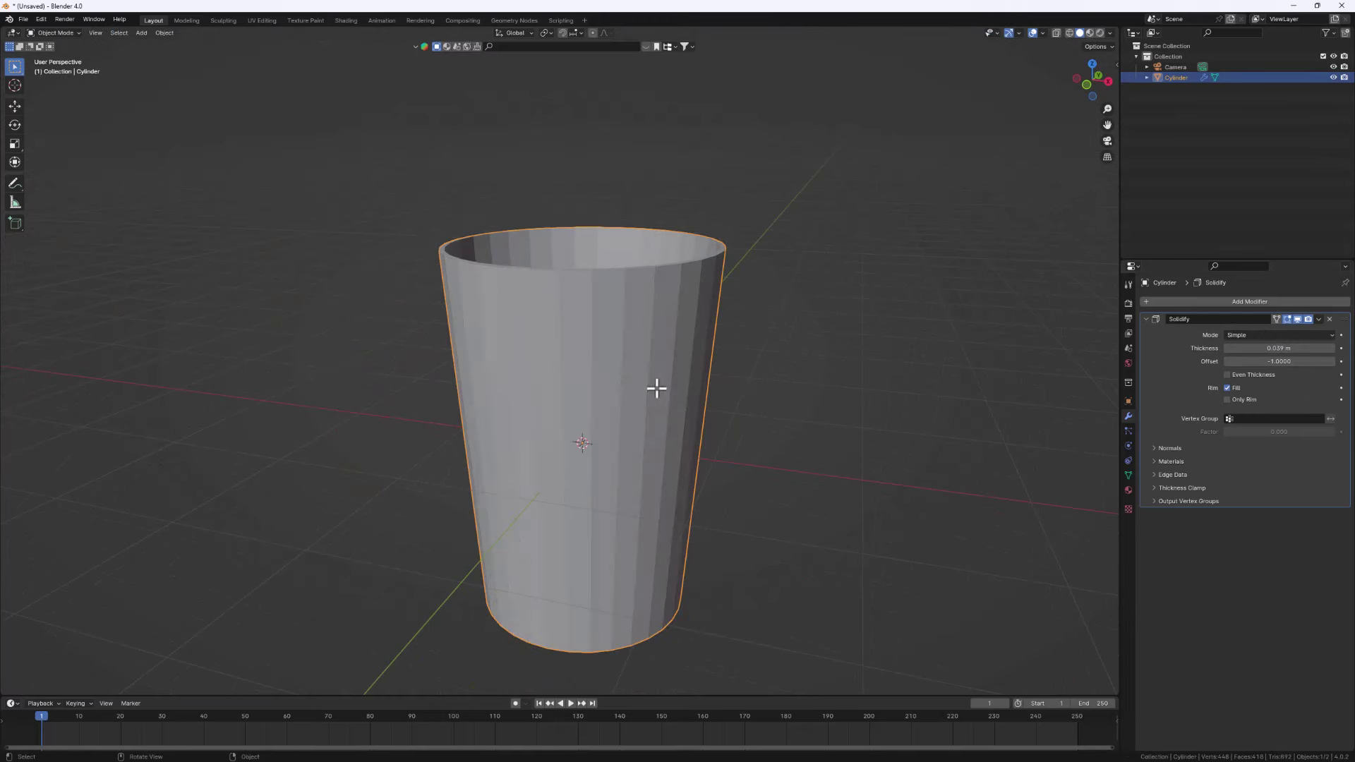
pyautogui.click(1319, 319)
pyautogui.click(1270, 332)
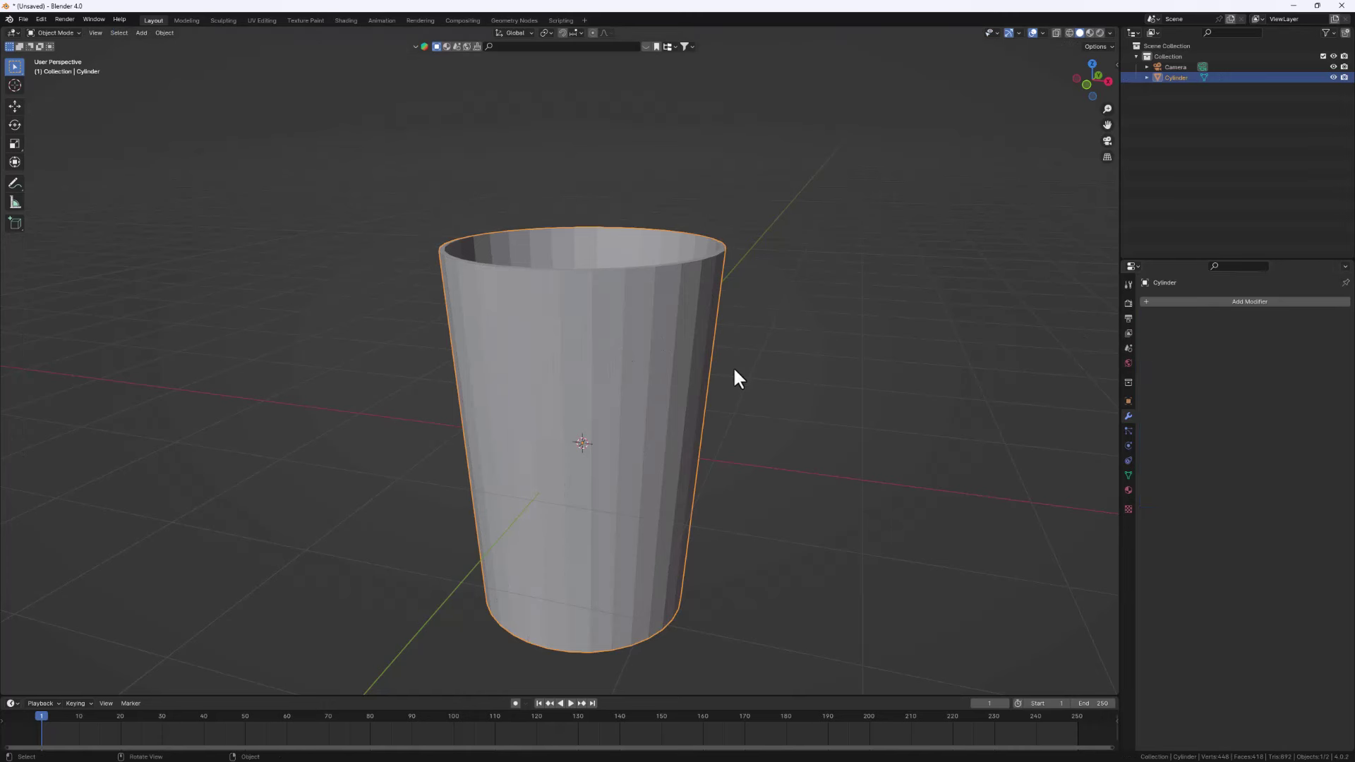
# In Edit Mode, add a loop cut around the outer wall and slide it close to the rim, factor about -0.946
pyautogui.press('Tab')
pyautogui.scroll(3, 454, 311)
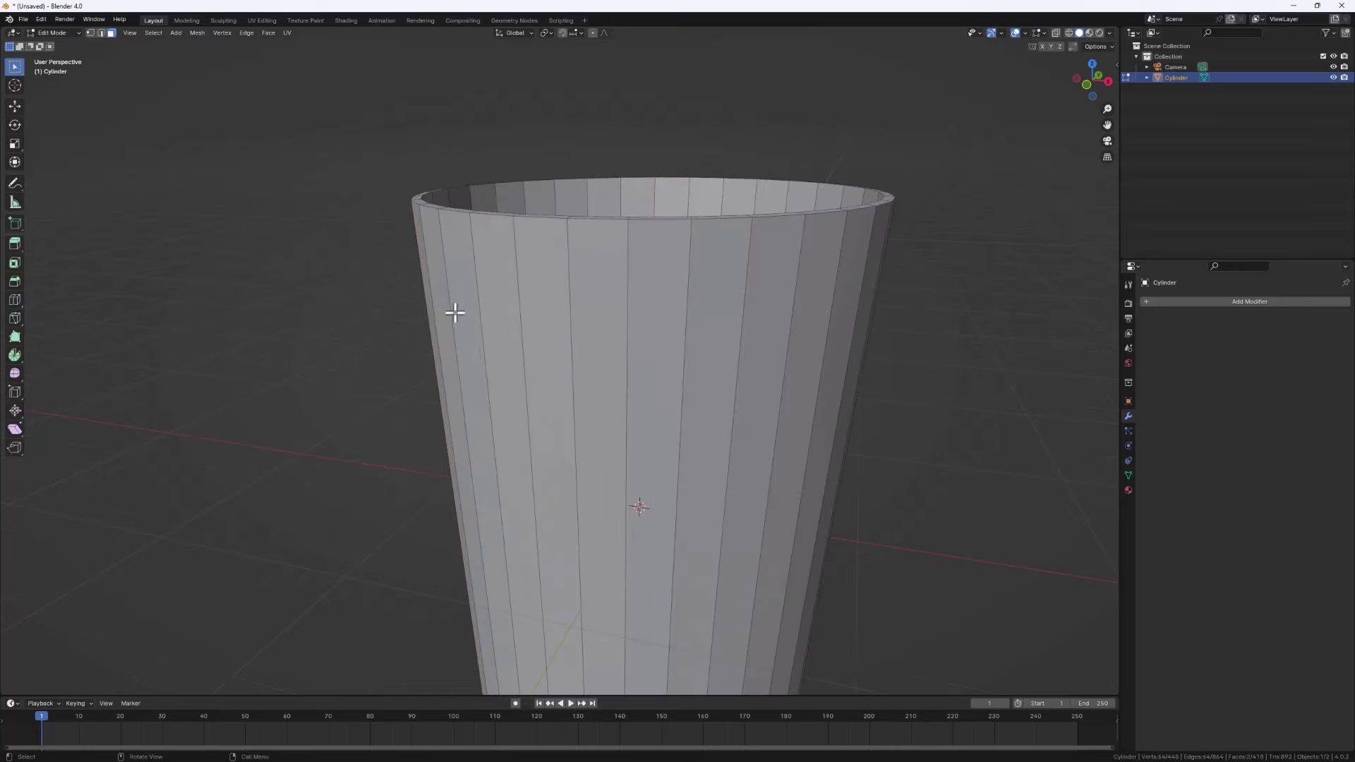
pyautogui.moveTo(454, 311); pyautogui.dragTo(579, 322, button='middle')
pyautogui.scroll(-3, 579, 322)
pyautogui.moveTo(581, 242); pyautogui.dragTo(608, 320, button='middle')
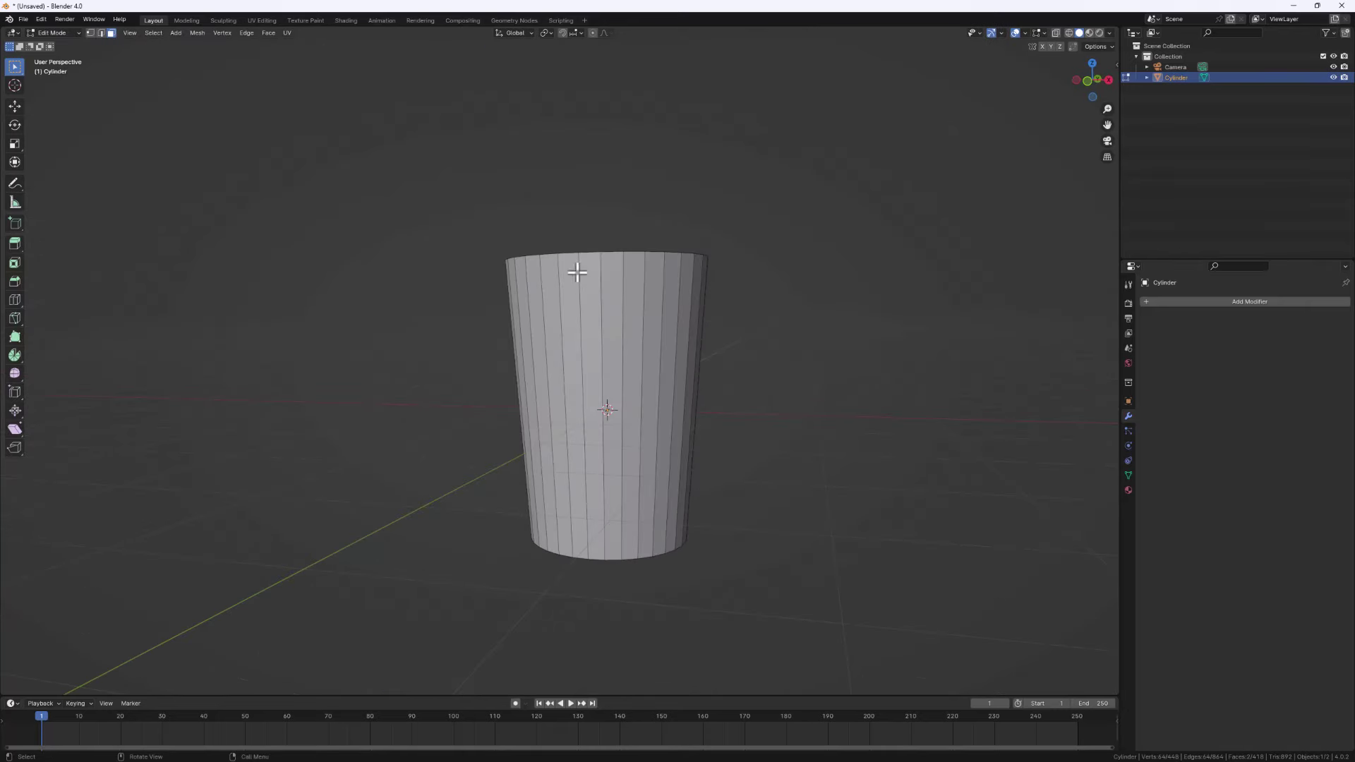
pyautogui.scroll(2, 502, 248)
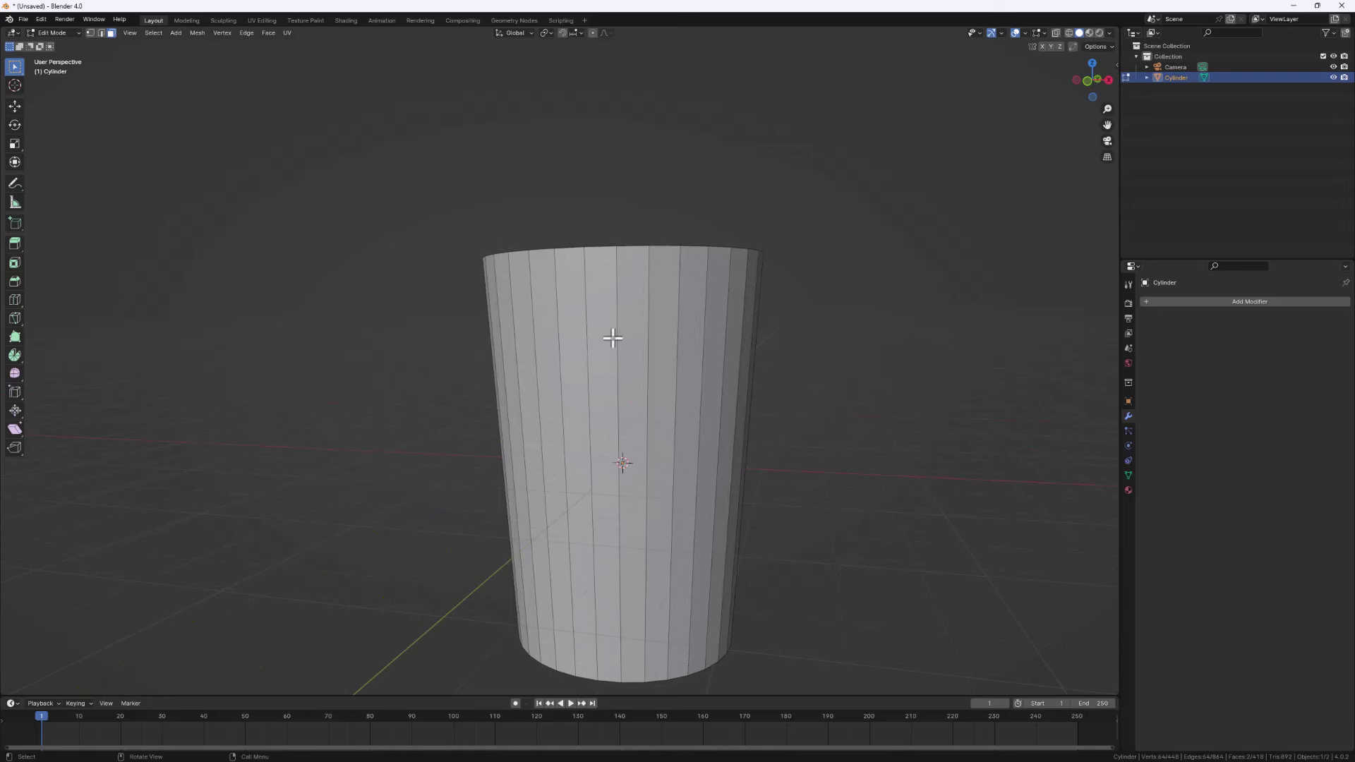
pyautogui.hotkey('ctrl', 'r')
pyautogui.click(611, 256)
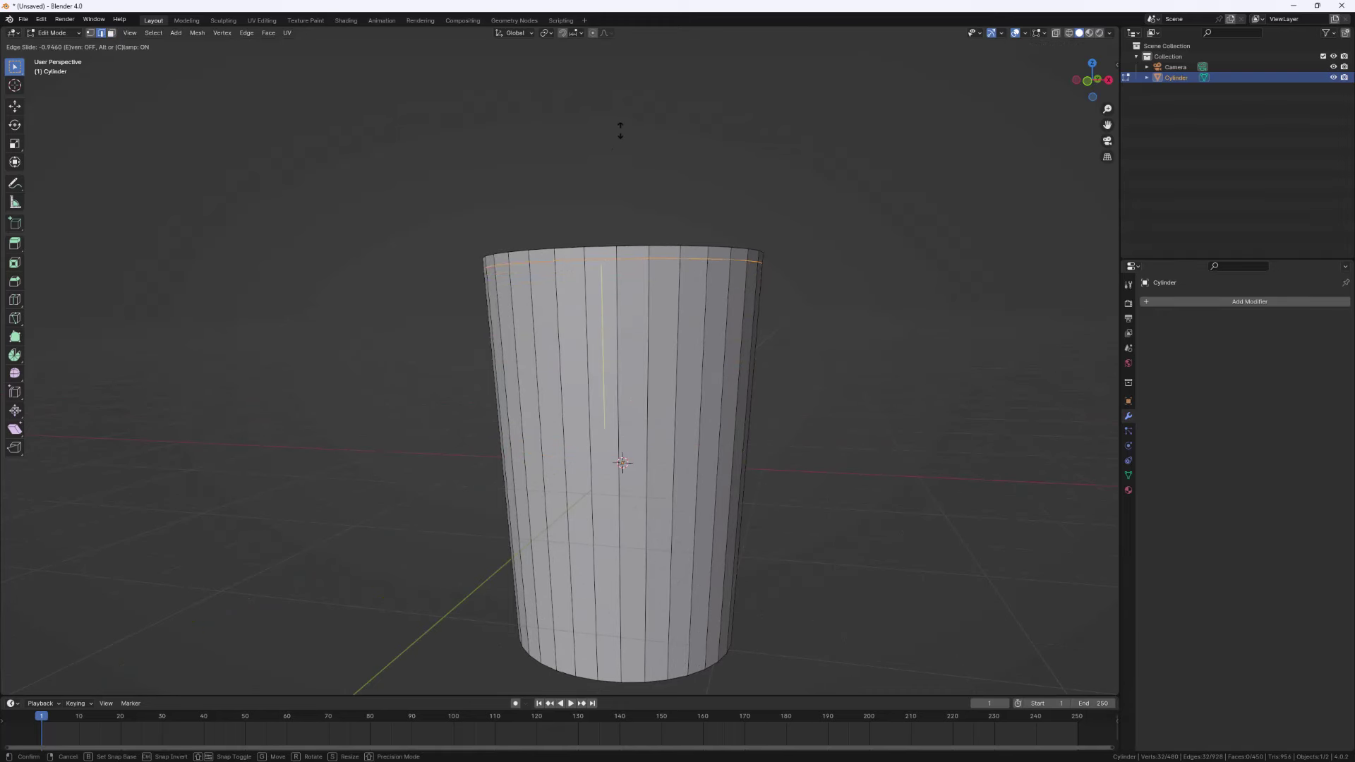
pyautogui.click(620, 133)
# Select the narrow outer face ring below the rim and extrude it along its normals by about 0.085 m
pyautogui.scroll(3, 605, 237)
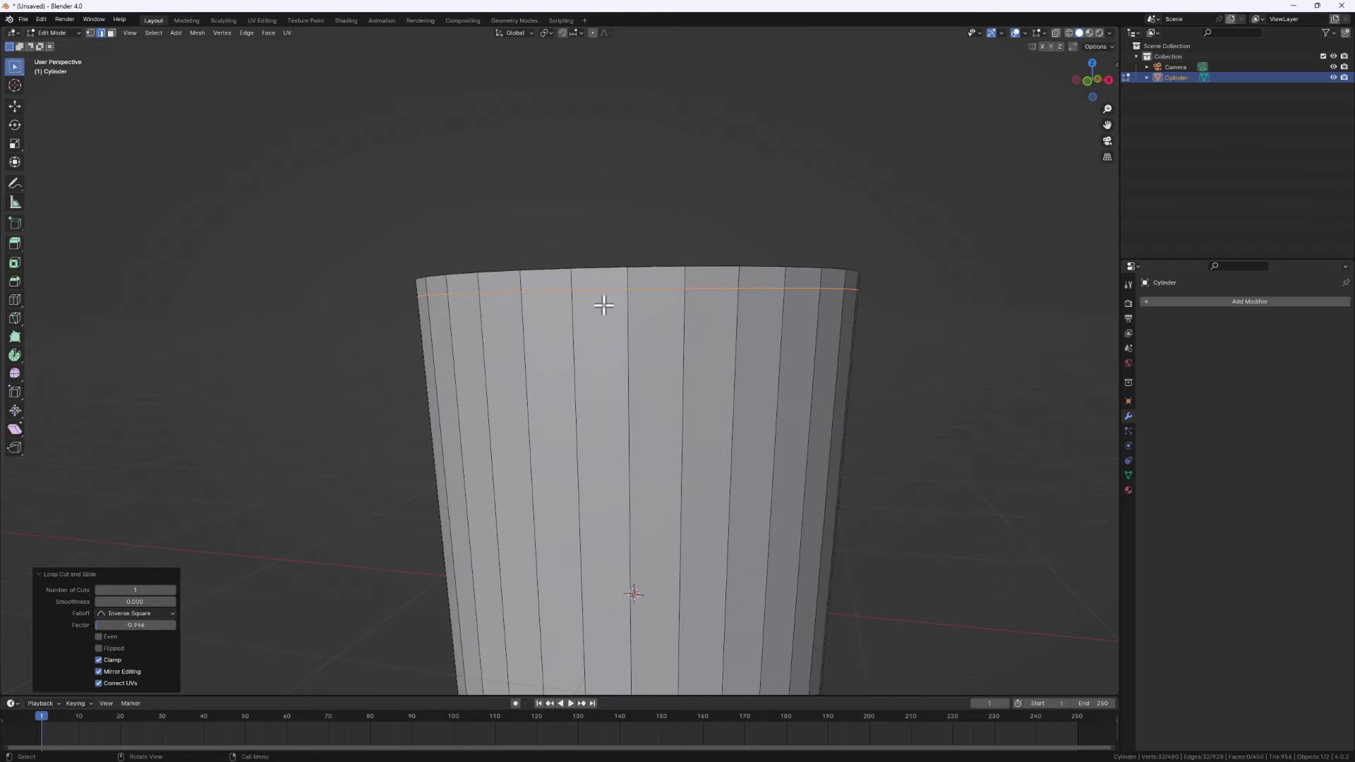
pyautogui.moveTo(605, 302); pyautogui.dragTo(603, 328, button='middle')
pyautogui.click(111, 32)
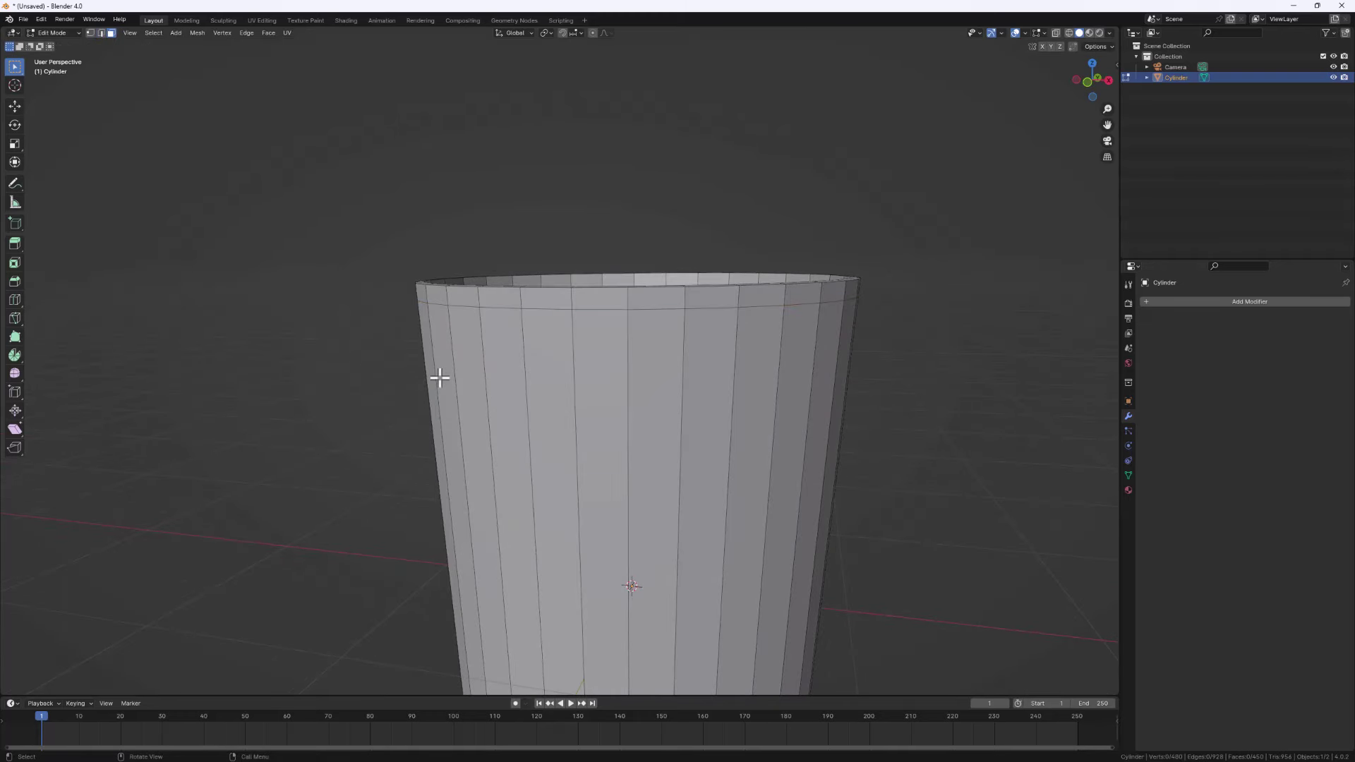
pyautogui.scroll(2, 597, 298)
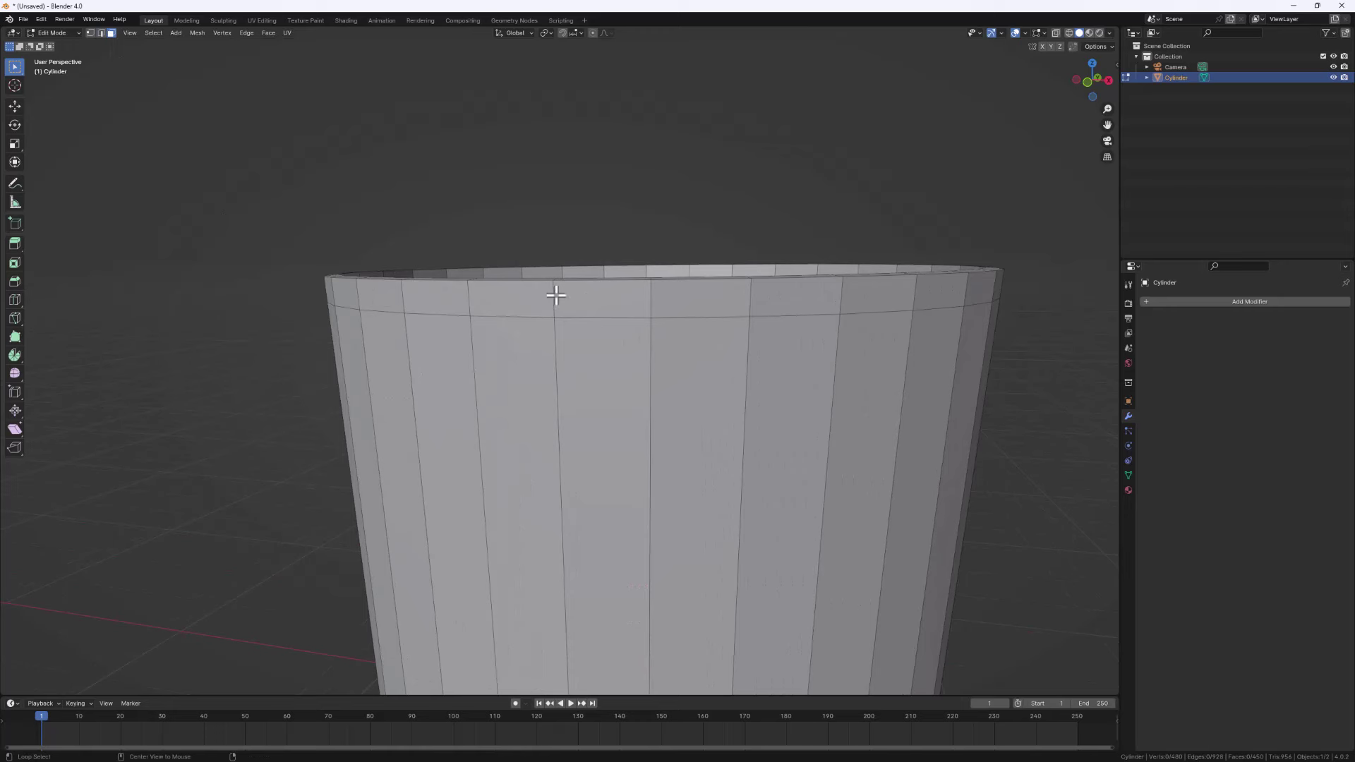
pyautogui.keyDown('alt'); pyautogui.click(556, 295); pyautogui.keyUp('alt')
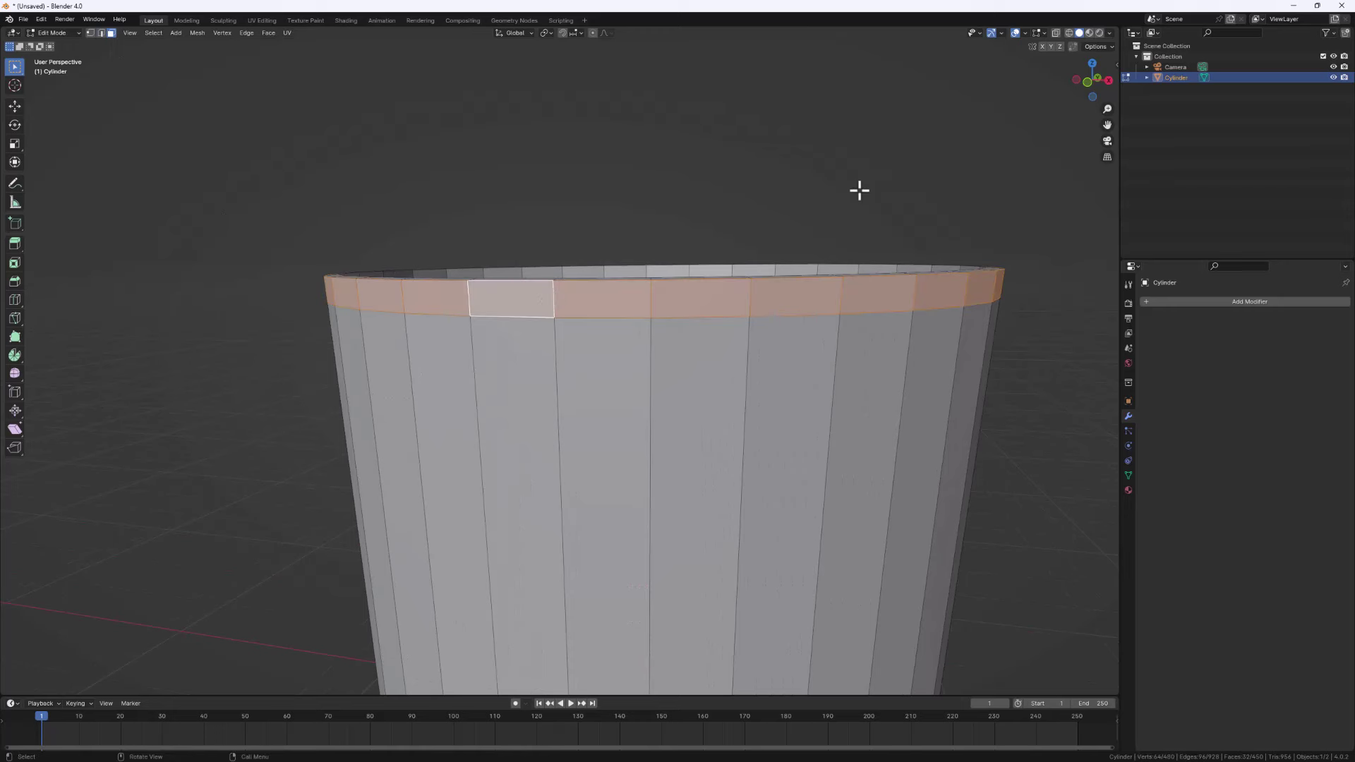
pyautogui.scroll(-3, 494, 299)
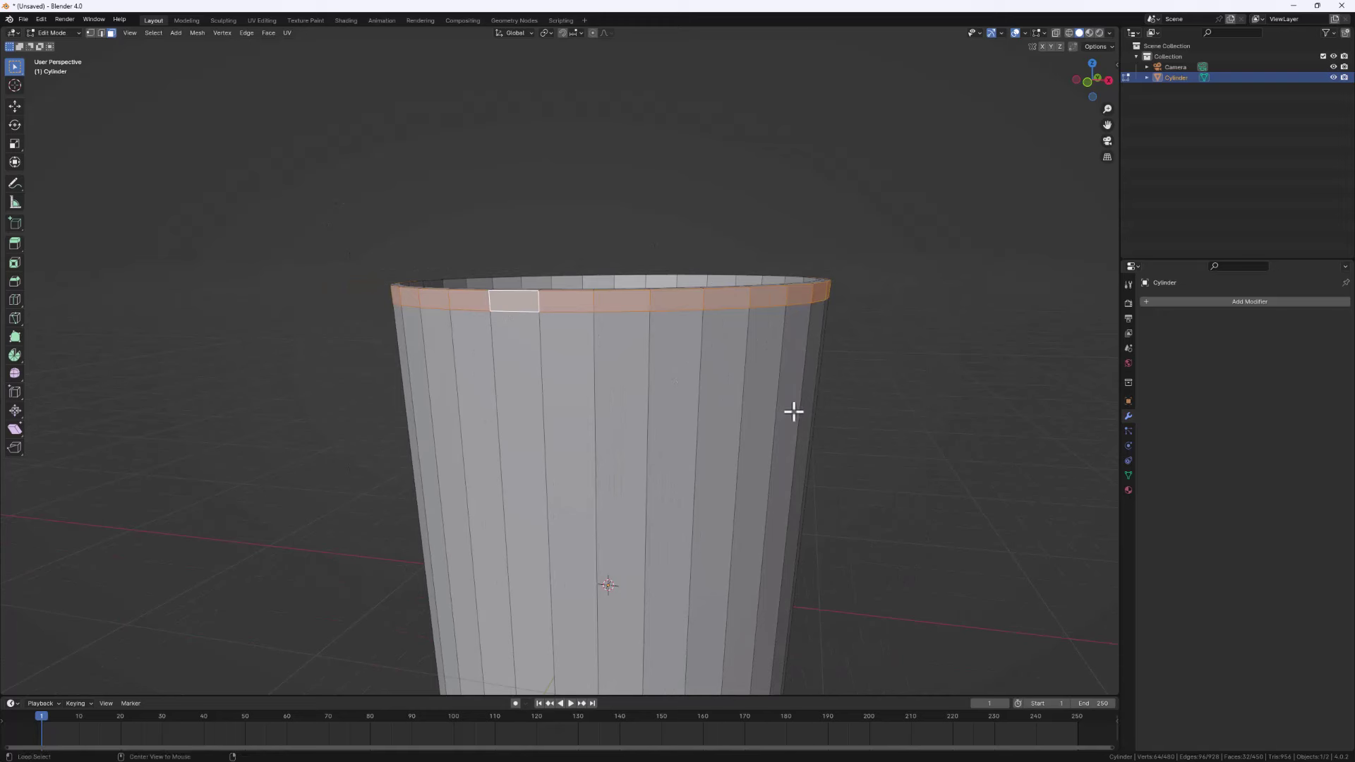
pyautogui.hotkey('alt', 'e')
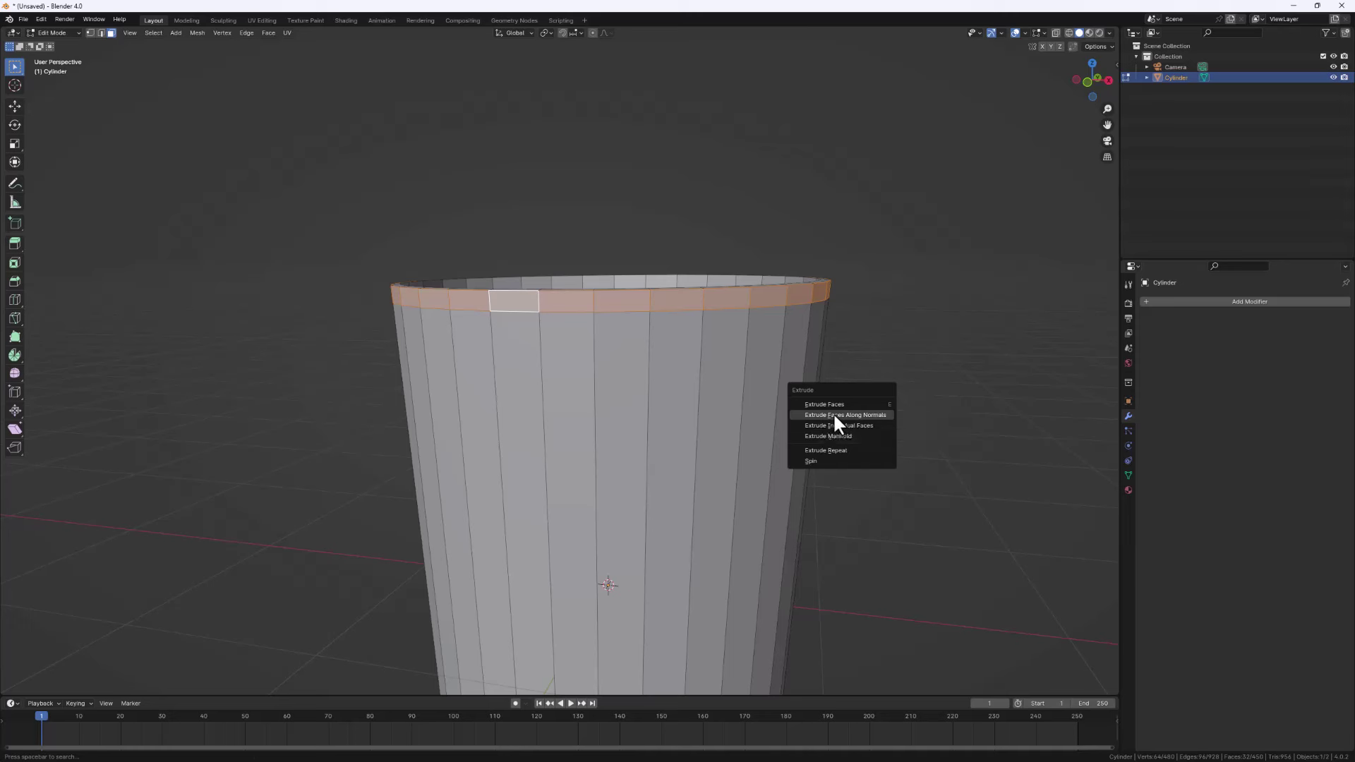
pyautogui.click(833, 415)
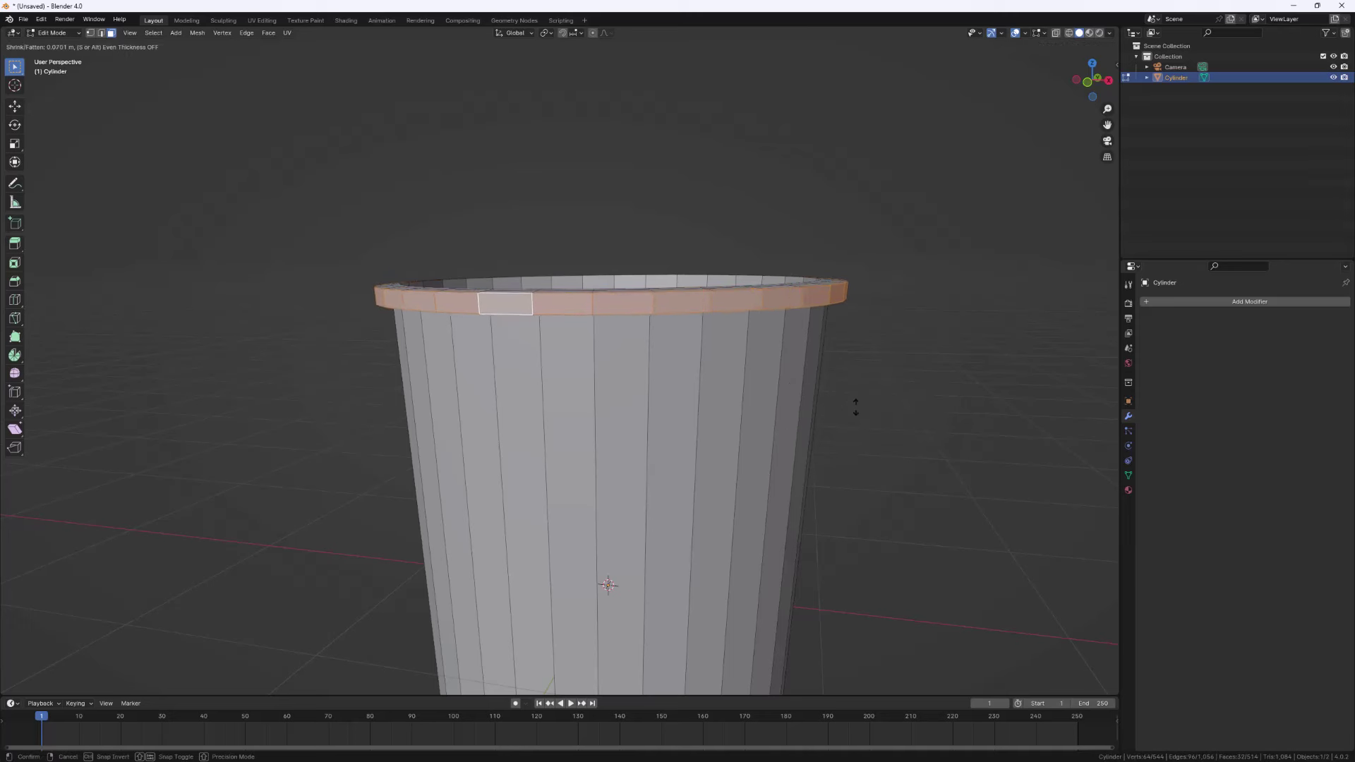
pyautogui.click(821, 421)
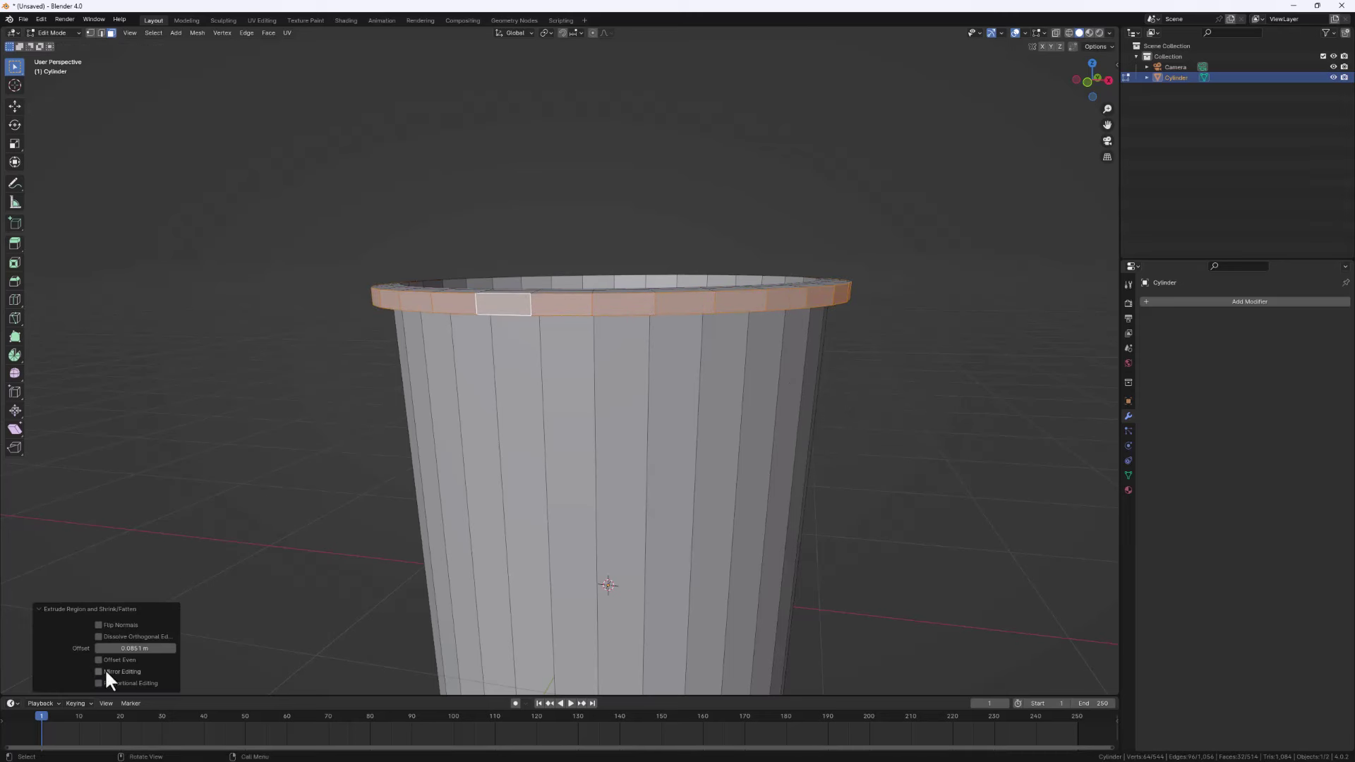
# Reduce the extruded rim's offset to about 0.057 m
pyautogui.moveTo(138, 650); pyautogui.dragTo(116, 649)
pyautogui.moveTo(360, 432); pyautogui.dragTo(421, 333, button='middle')
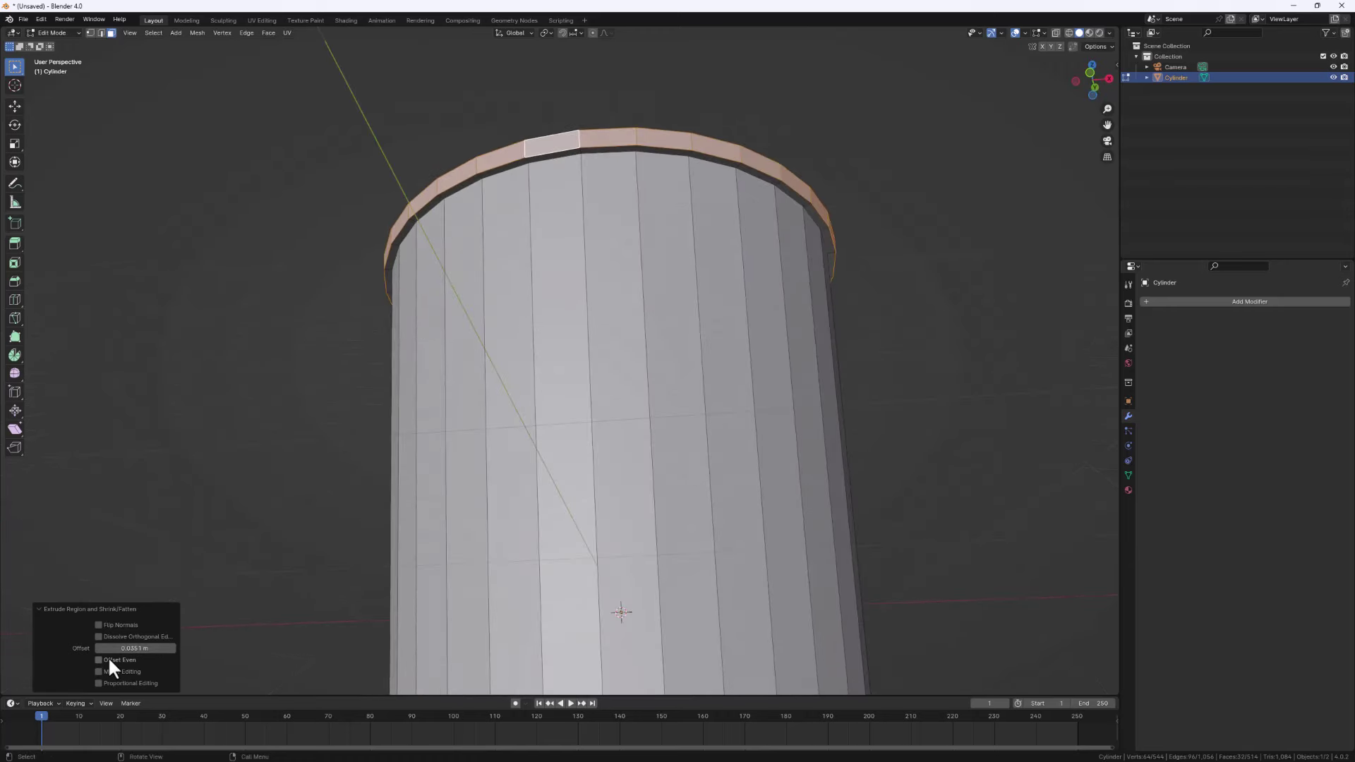
pyautogui.moveTo(123, 648); pyautogui.dragTo(138, 648)
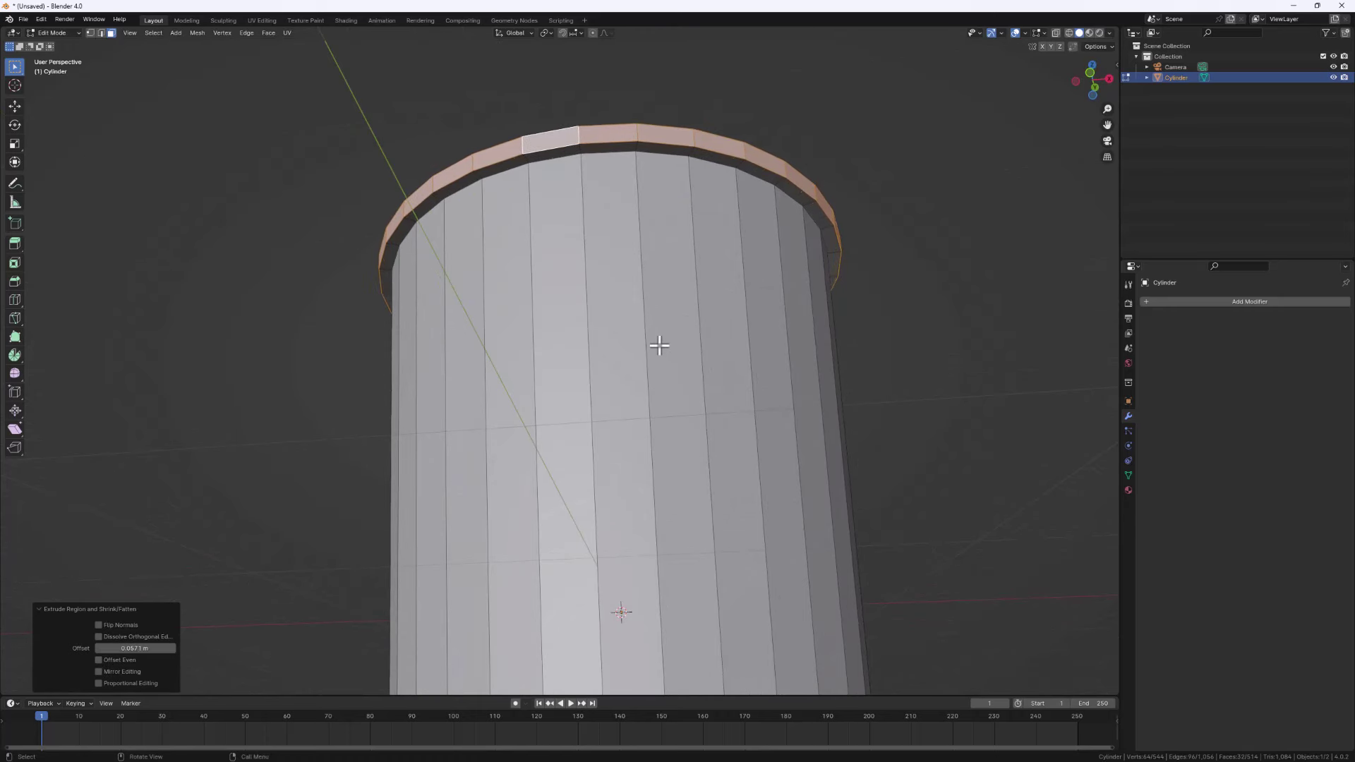
# Return to Object Mode and apply Shade Smooth to the cup
pyautogui.scroll(-3, 660, 346)
pyautogui.moveTo(659, 345); pyautogui.dragTo(894, 449, button='middle')
pyautogui.scroll(2, 662, 439)
pyautogui.scroll(-2, 708, 447)
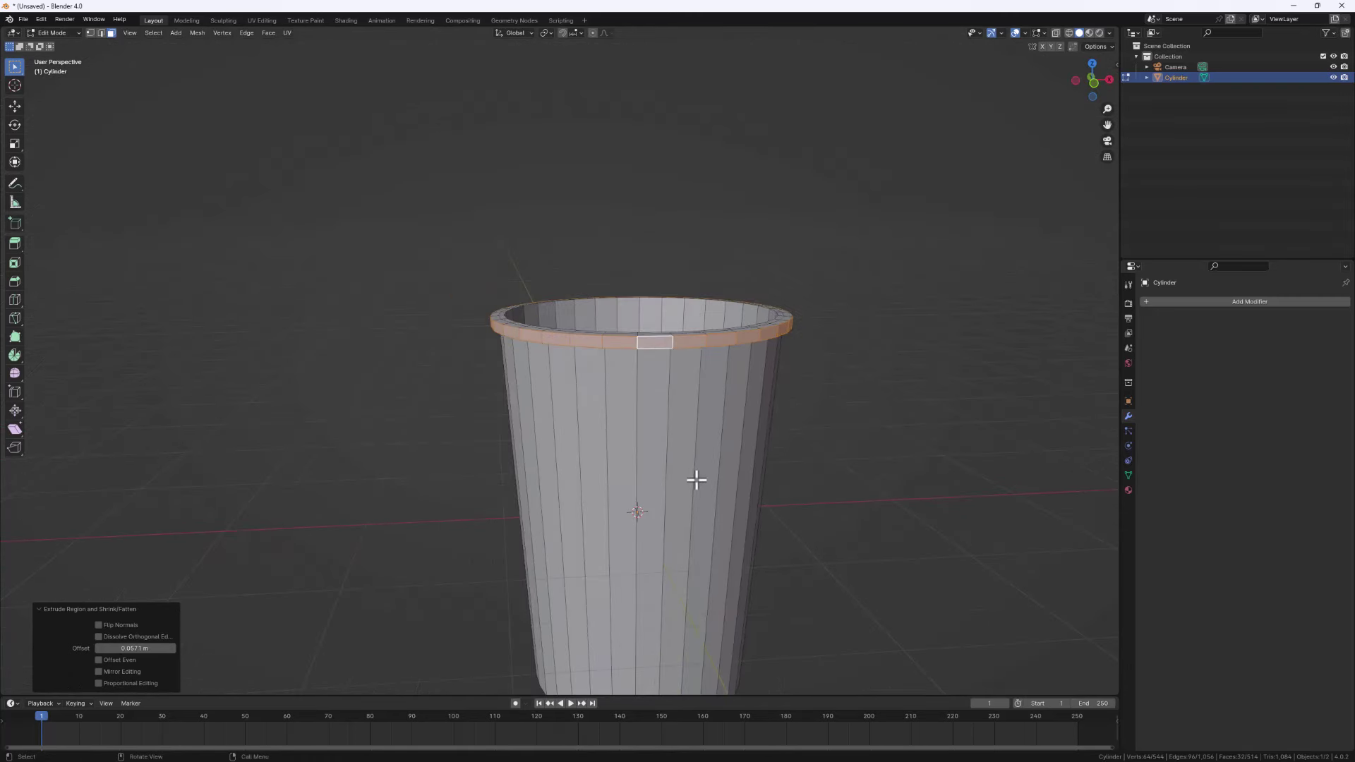
pyautogui.press('Tab')
pyautogui.scroll(-3, 689, 484)
pyautogui.keyDown('shift'); pyautogui.moveTo(684, 509); pyautogui.dragTo(626, 363, button='middle'); pyautogui.keyUp('shift')
pyautogui.rightClick(604, 304)
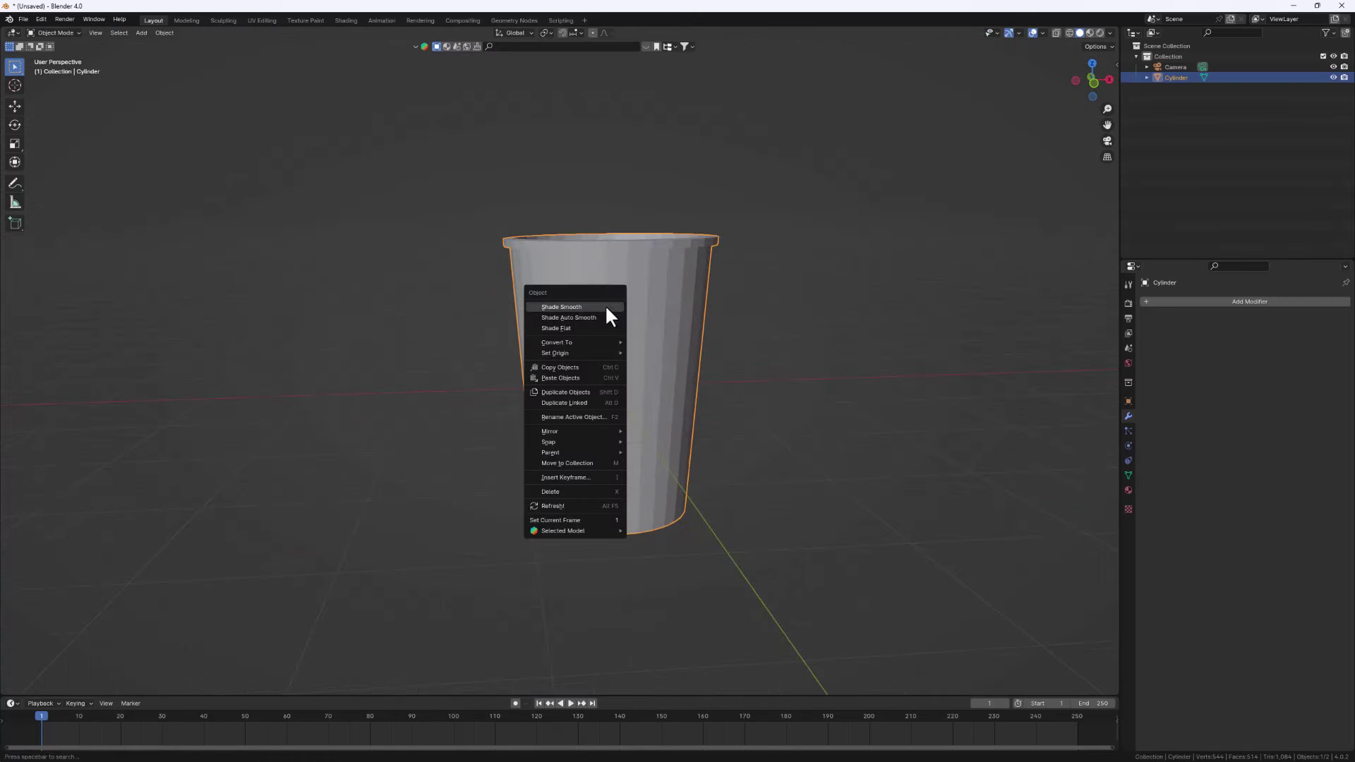
pyautogui.click(568, 306)
# Add a Subdivision Surface modifier to the cup
pyautogui.moveTo(569, 307); pyautogui.dragTo(646, 247, button='middle')
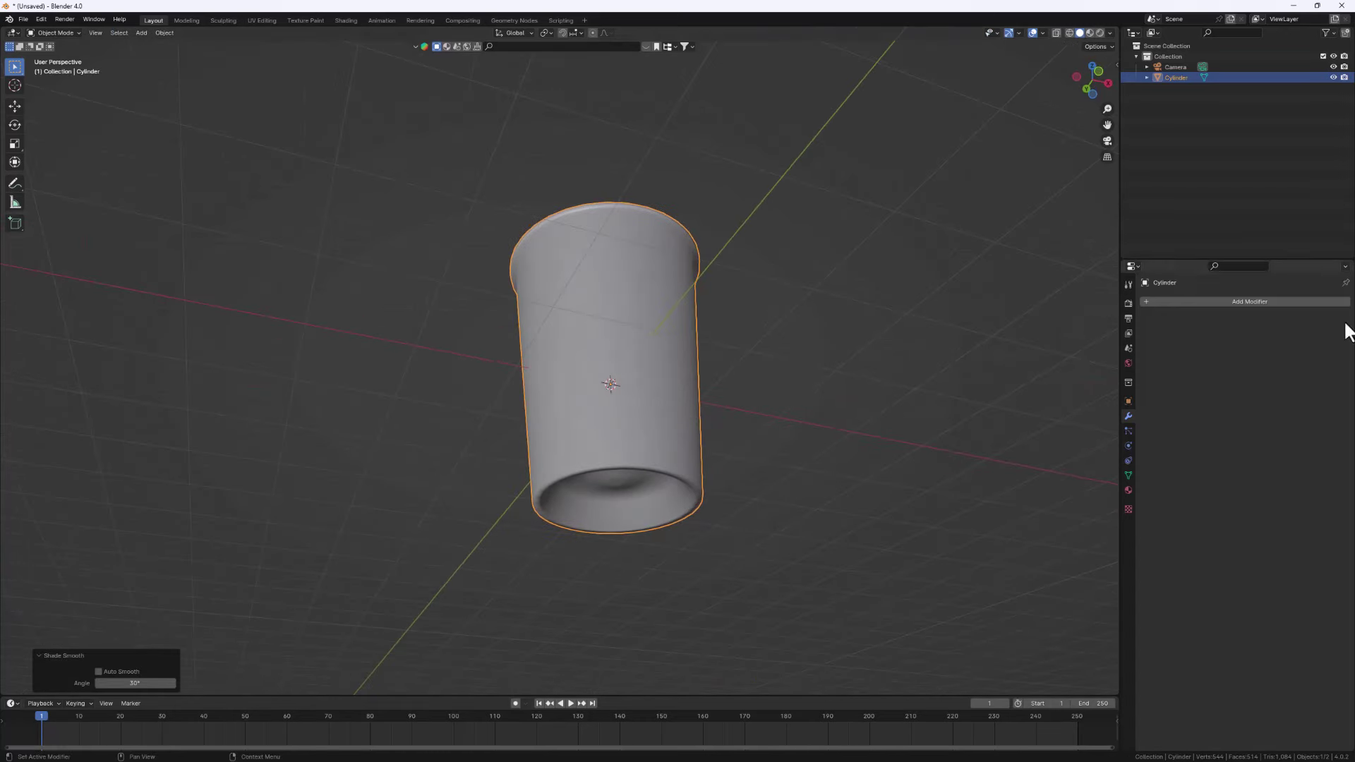
pyautogui.click(1219, 301)
pyautogui.moveTo(1220, 302)
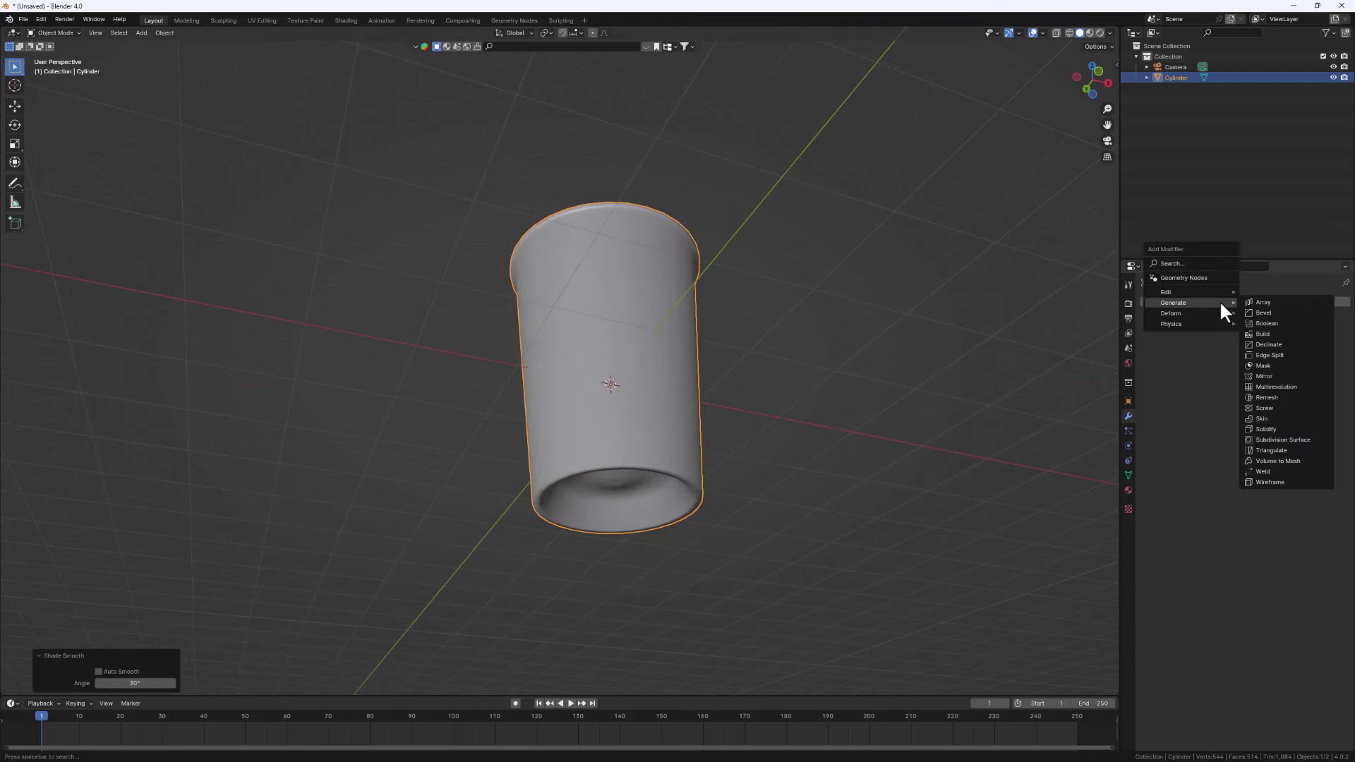
pyautogui.click(1285, 438)
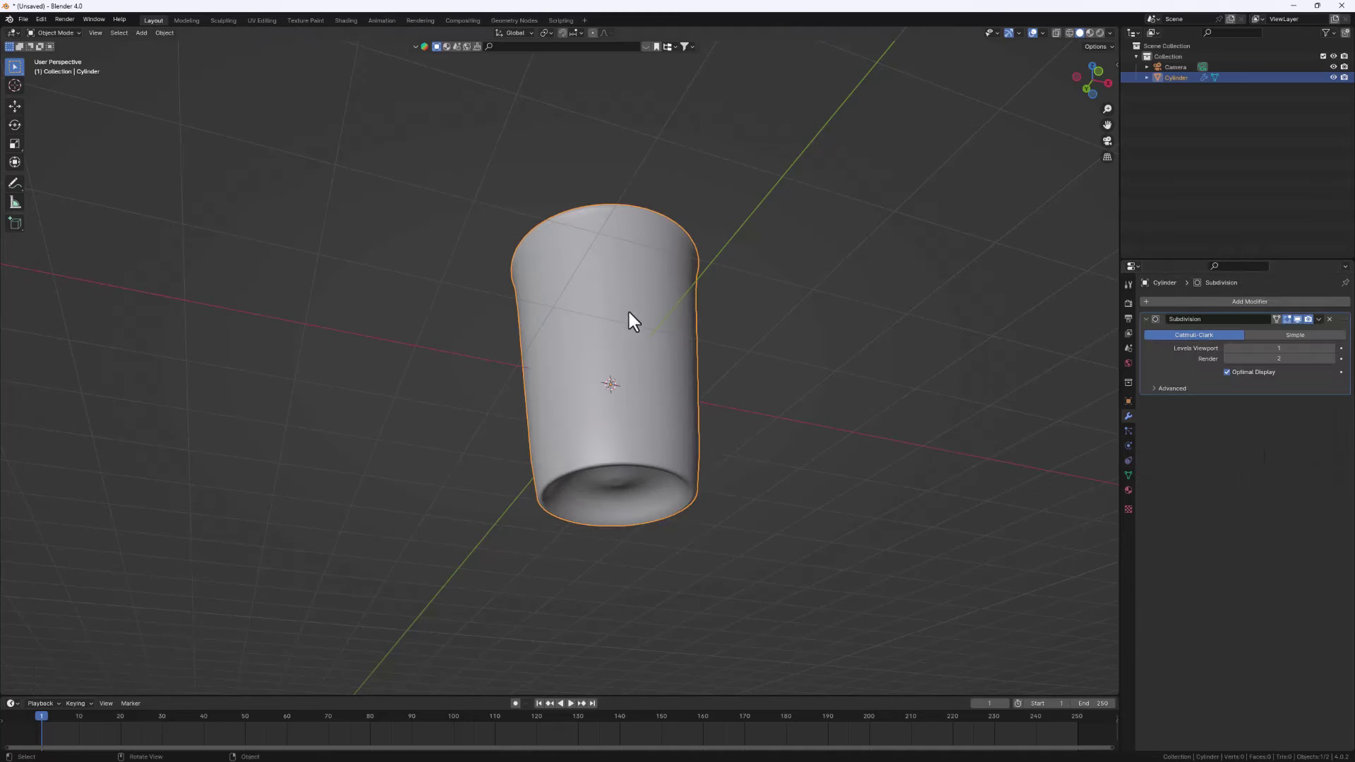
# In Edit Mode, add a centred edge loop around the cup's outer wall and bevel it about 1.33 m wide
pyautogui.moveTo(629, 312); pyautogui.dragTo(573, 460, button='middle')
pyautogui.scroll(2, 592, 266)
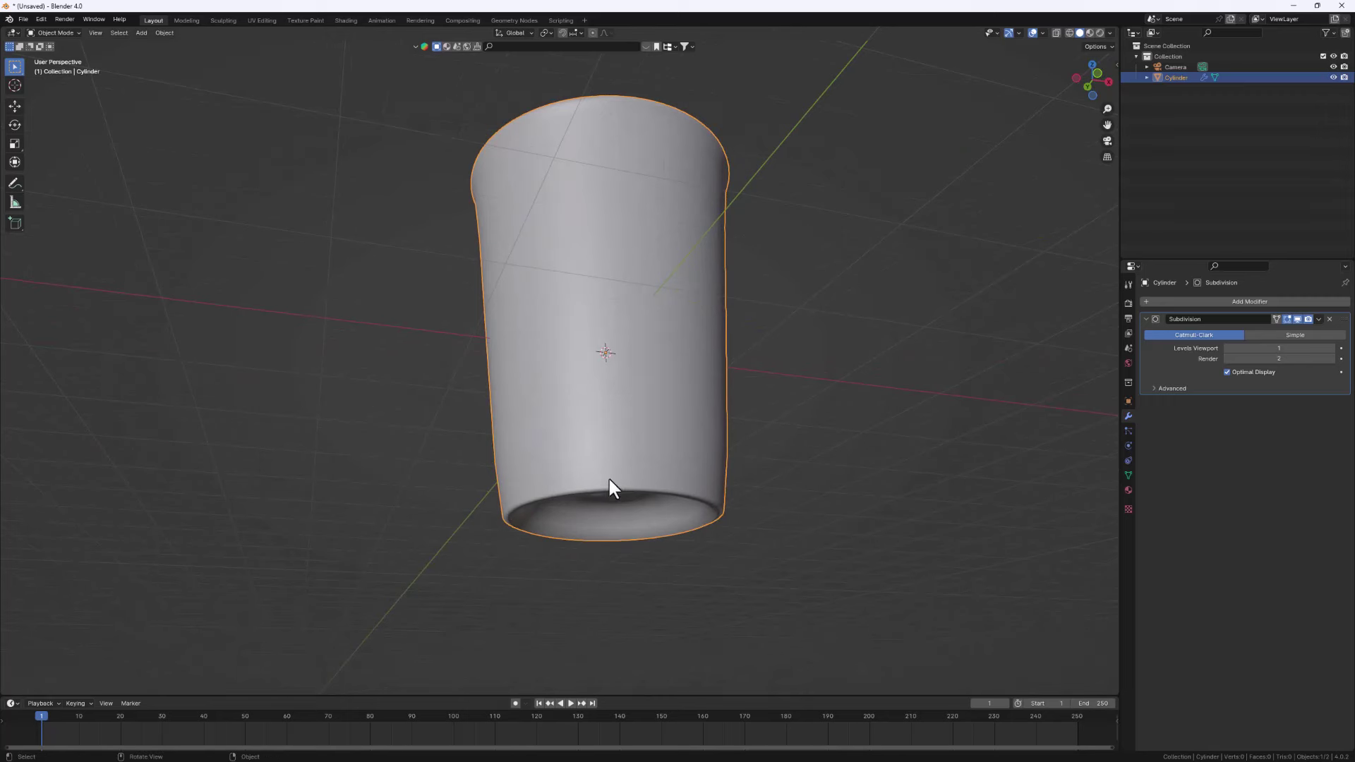
pyautogui.moveTo(586, 501); pyautogui.dragTo(491, 145, button='middle')
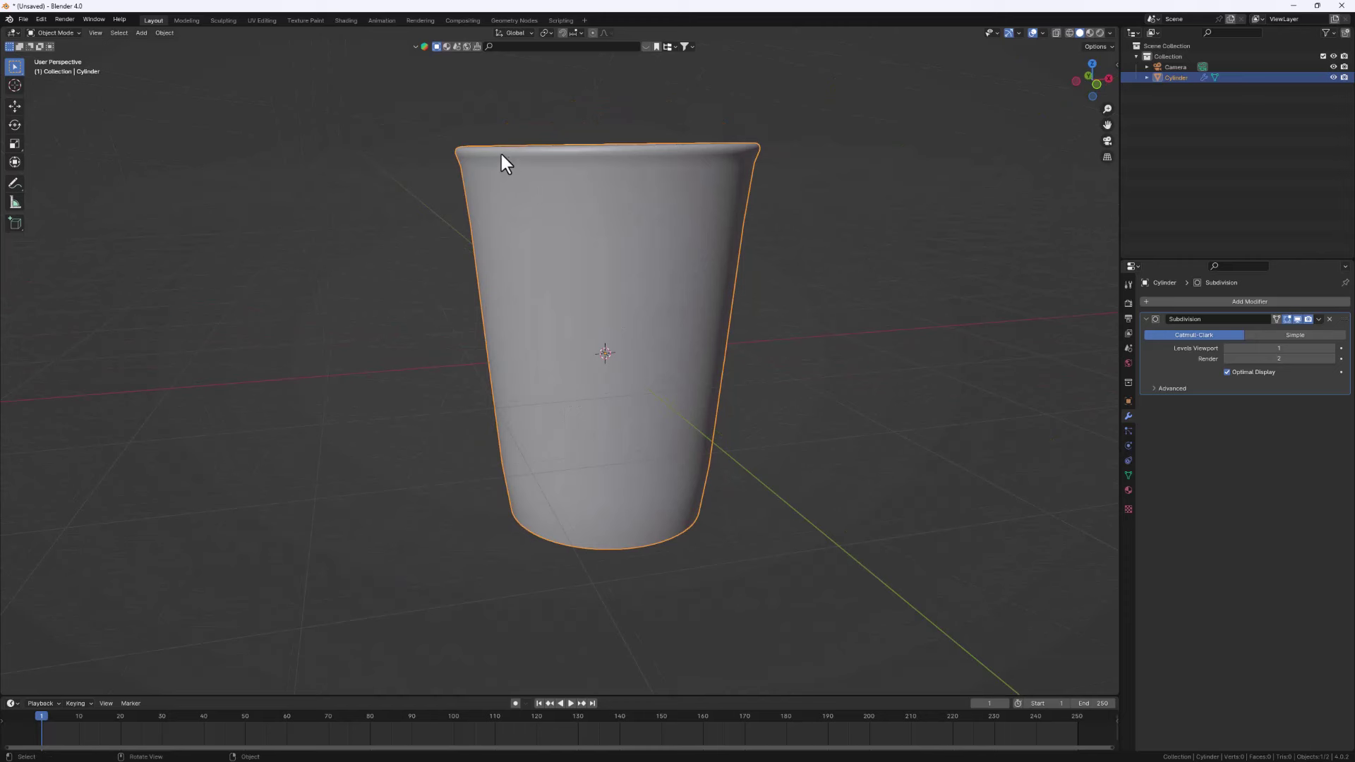
pyautogui.press('Tab')
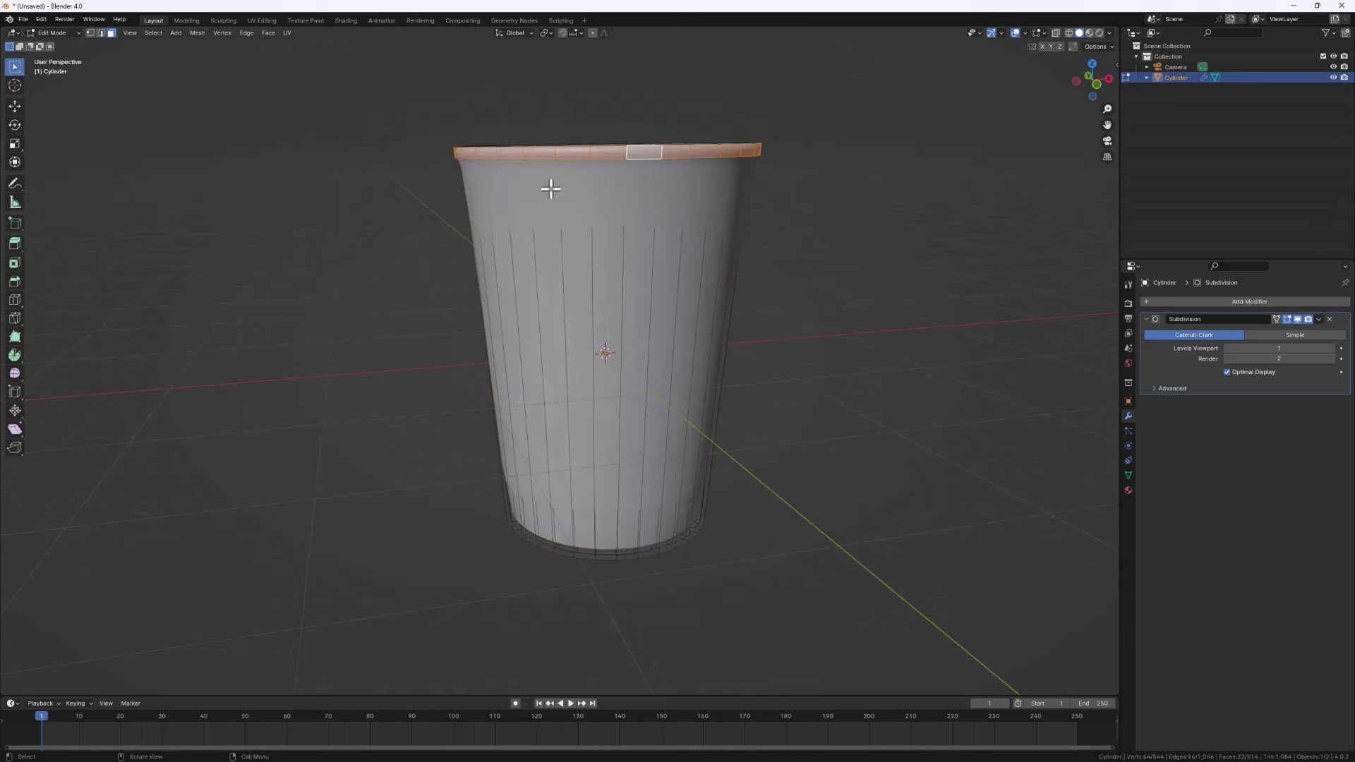
pyautogui.moveTo(578, 429)
pyautogui.mouseDown(button='middle')
pyautogui.moveTo(580, 502)
pyautogui.moveTo(559, 430)
pyautogui.mouseUp(button='middle')
pyautogui.moveTo(593, 364); pyautogui.dragTo(512, 372, button='middle')
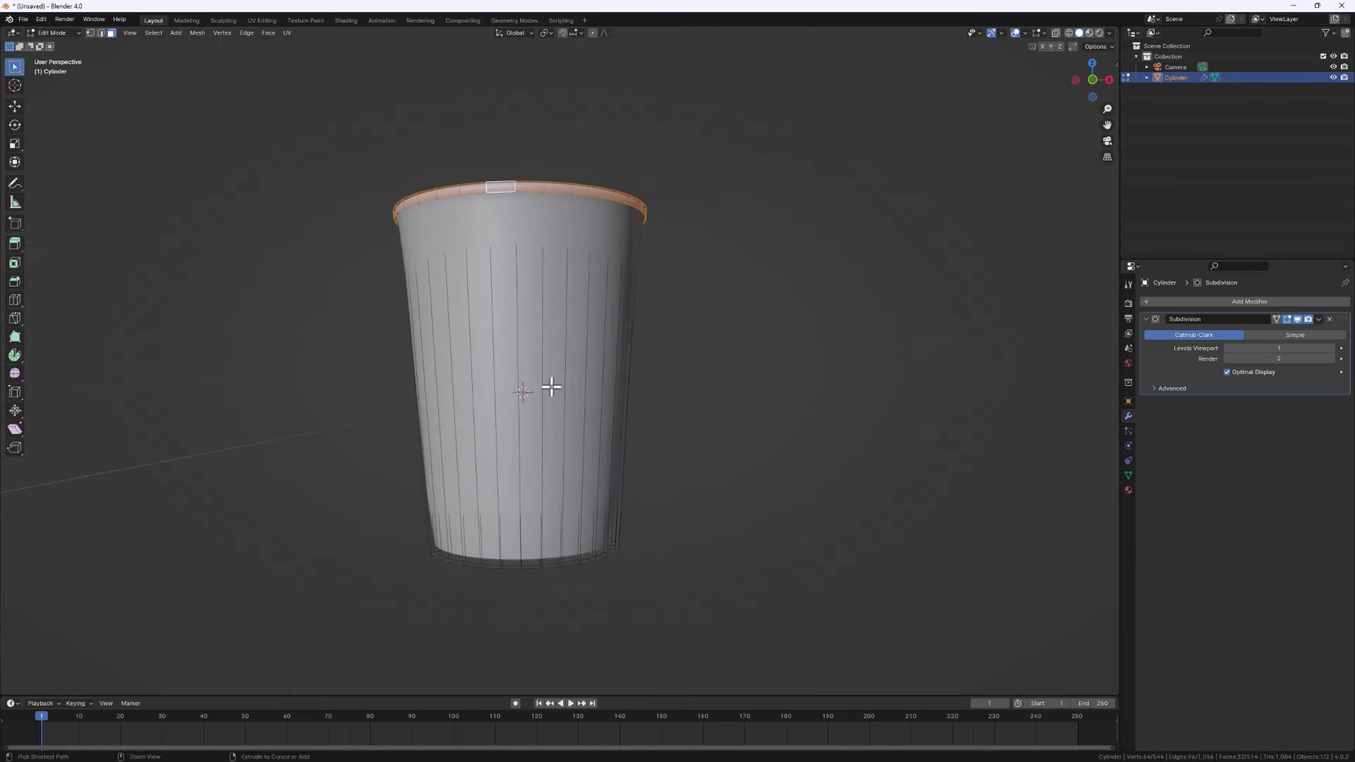
pyautogui.hotkey('ctrl', 'r')
pyautogui.click(531, 381)
pyautogui.rightClick(530, 381)
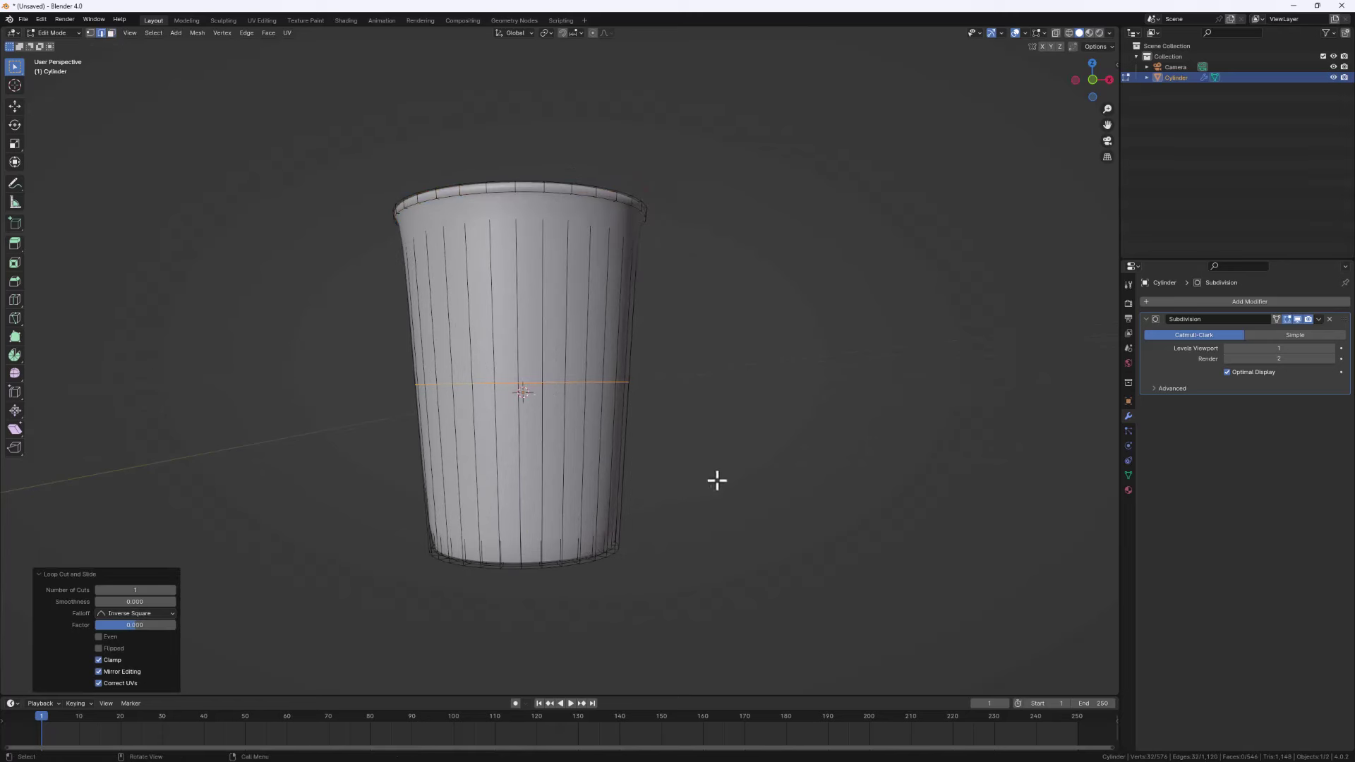
pyautogui.hotkey('ctrl', 'b')
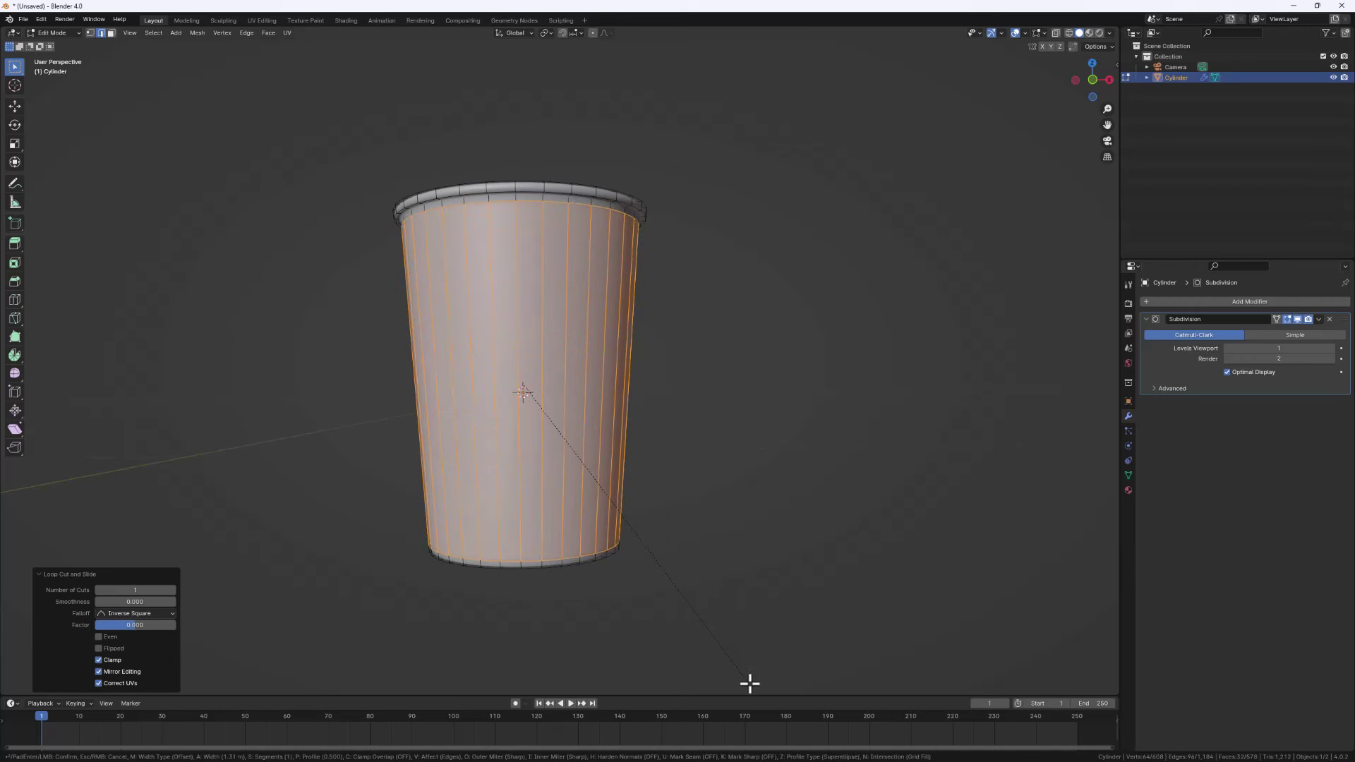
pyautogui.click(751, 683)
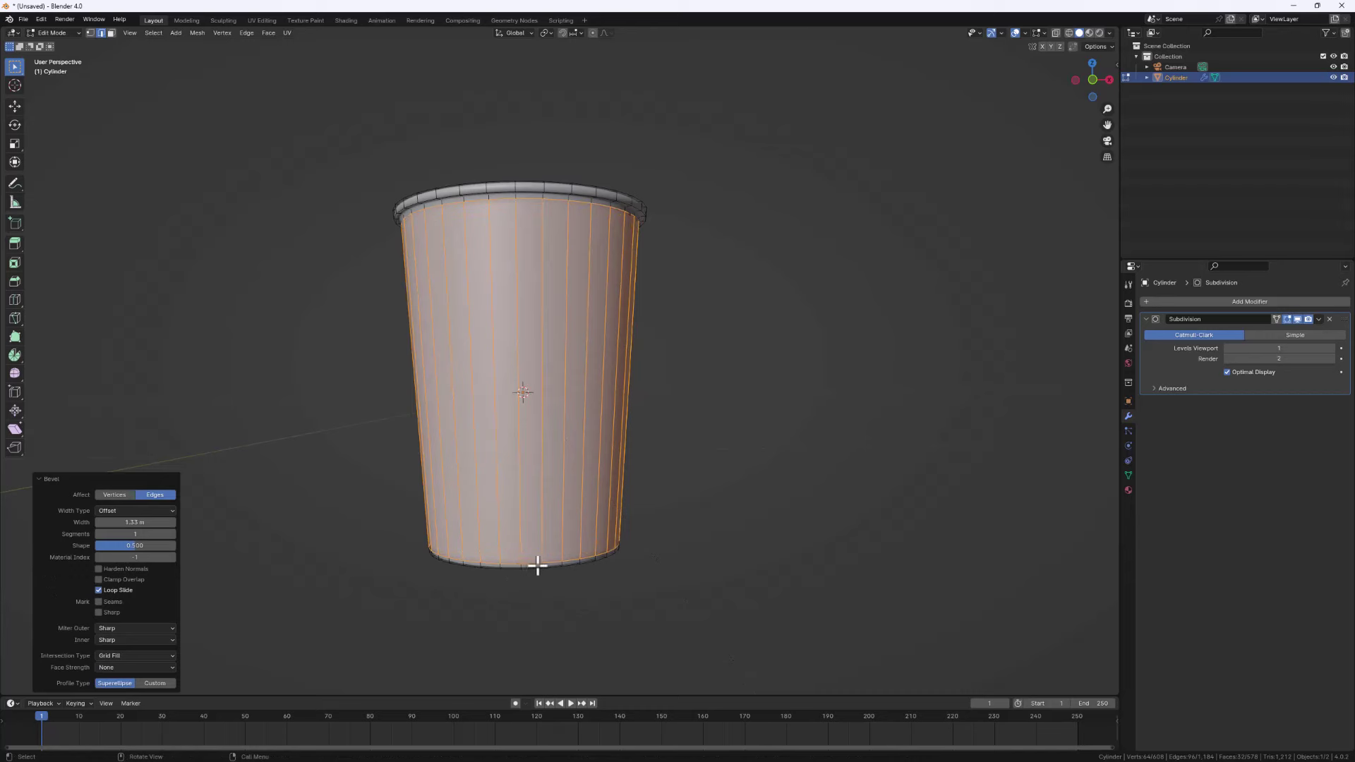
# Add a centred edge loop around the narrow bottom ring surrounding the cup's recessed base
pyautogui.moveTo(495, 204); pyautogui.dragTo(476, 383, button='middle')
pyautogui.scroll(2, 422, 283)
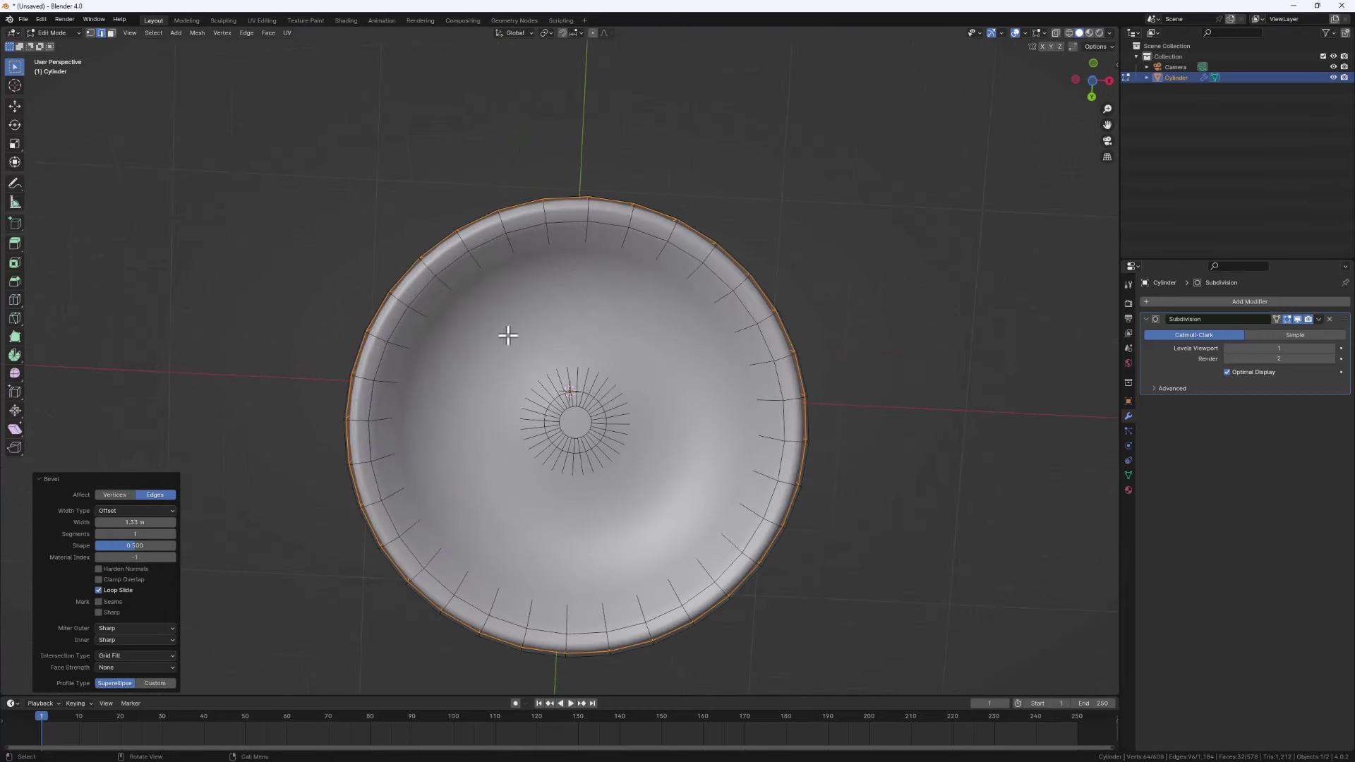
pyautogui.hotkey('ctrl', 'r')
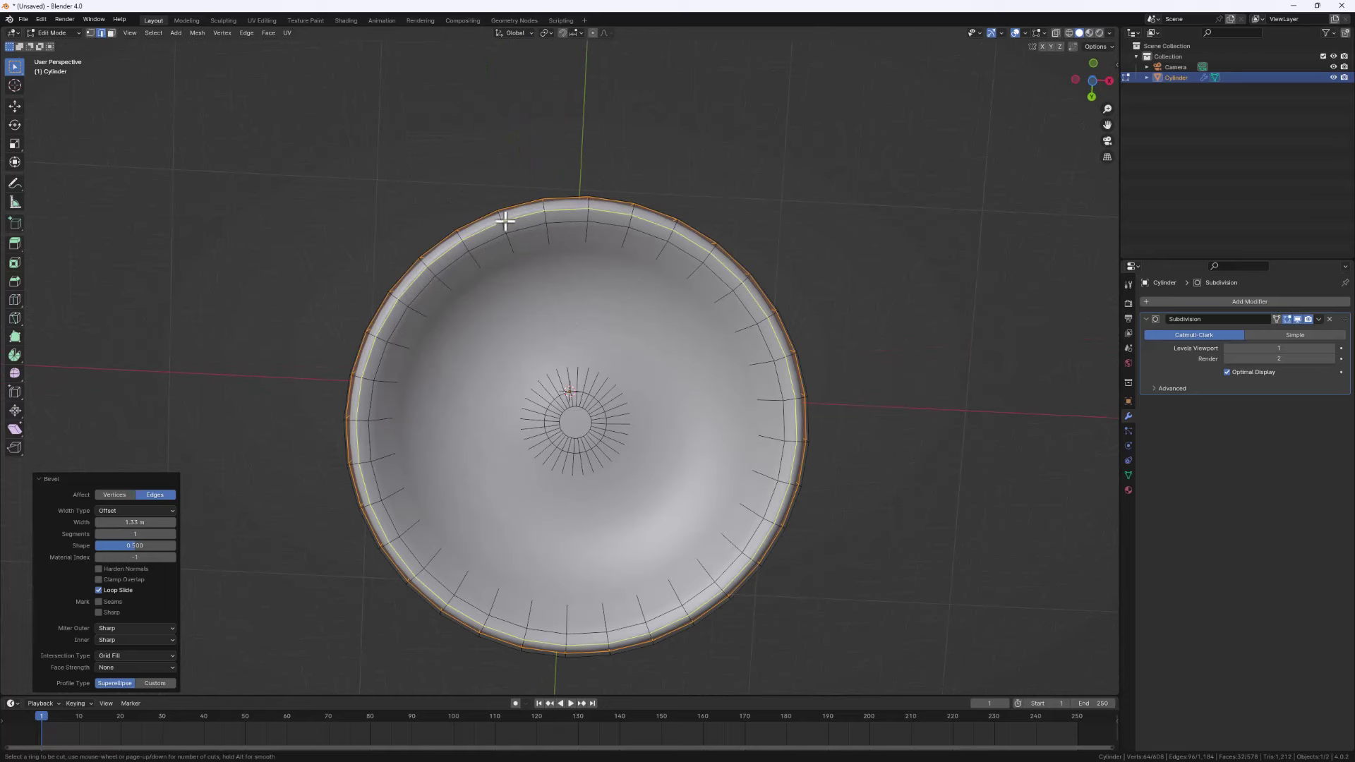
pyautogui.click(504, 222)
pyautogui.rightClick(501, 218)
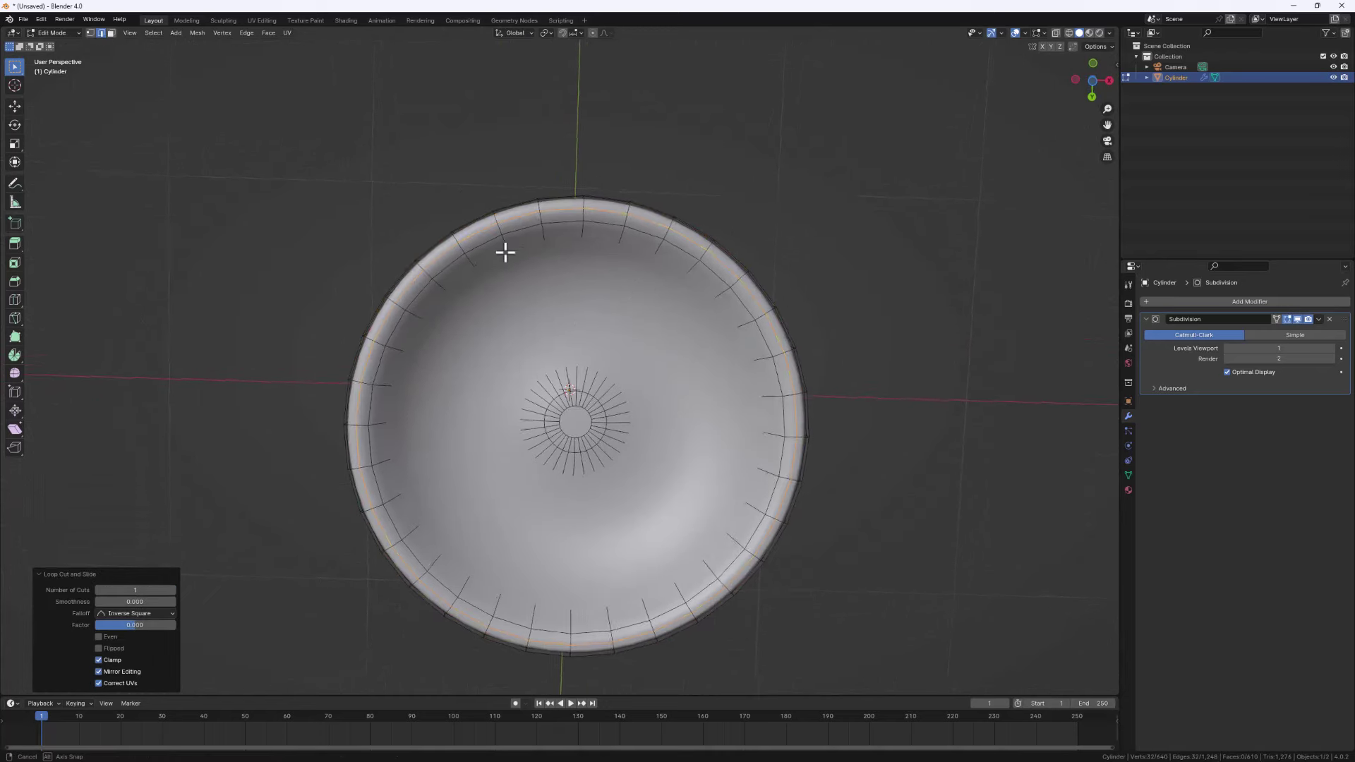
# Add a centred edge loop on the side wall of the base recess and bevel it about 0.101 m wide
pyautogui.moveTo(508, 251); pyautogui.dragTo(481, 511, button='middle')
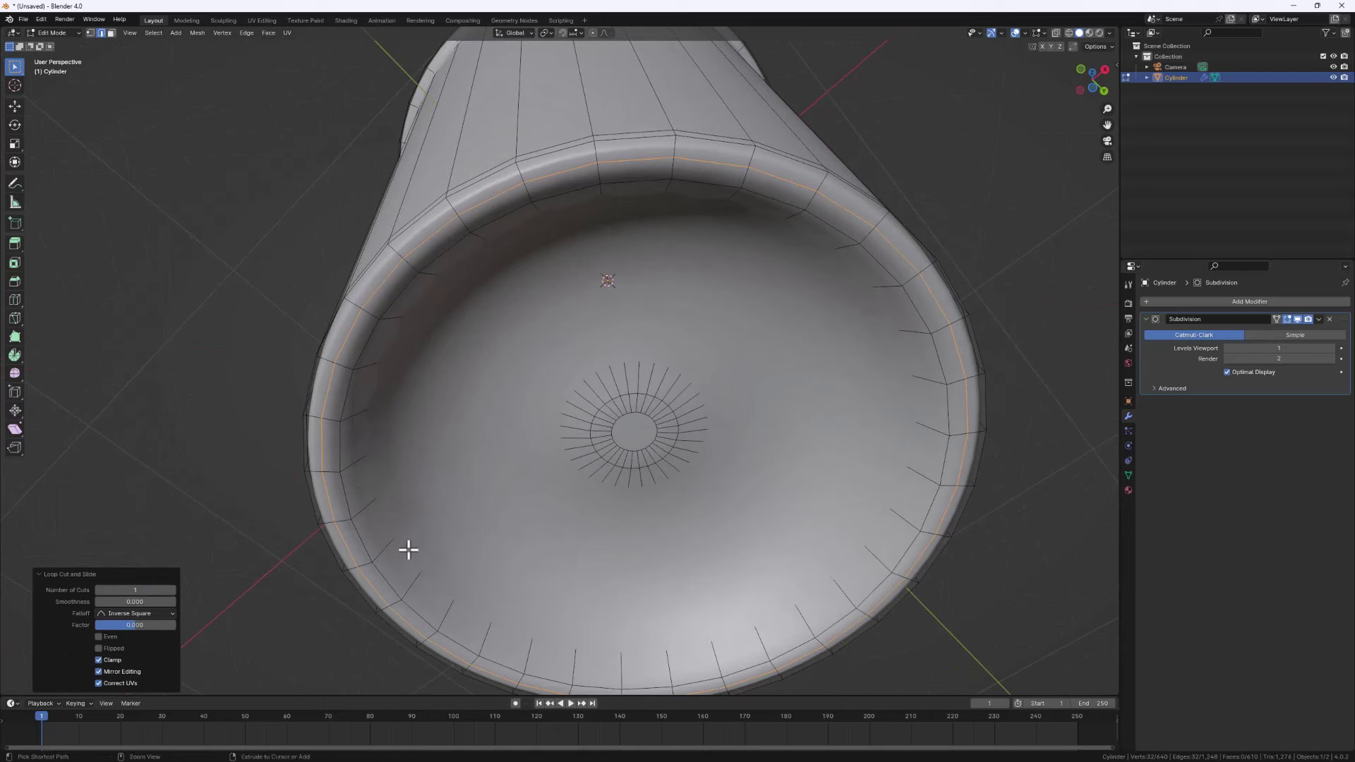
pyautogui.hotkey('ctrl', 'r')
pyautogui.click(384, 534)
pyautogui.rightClick(383, 533)
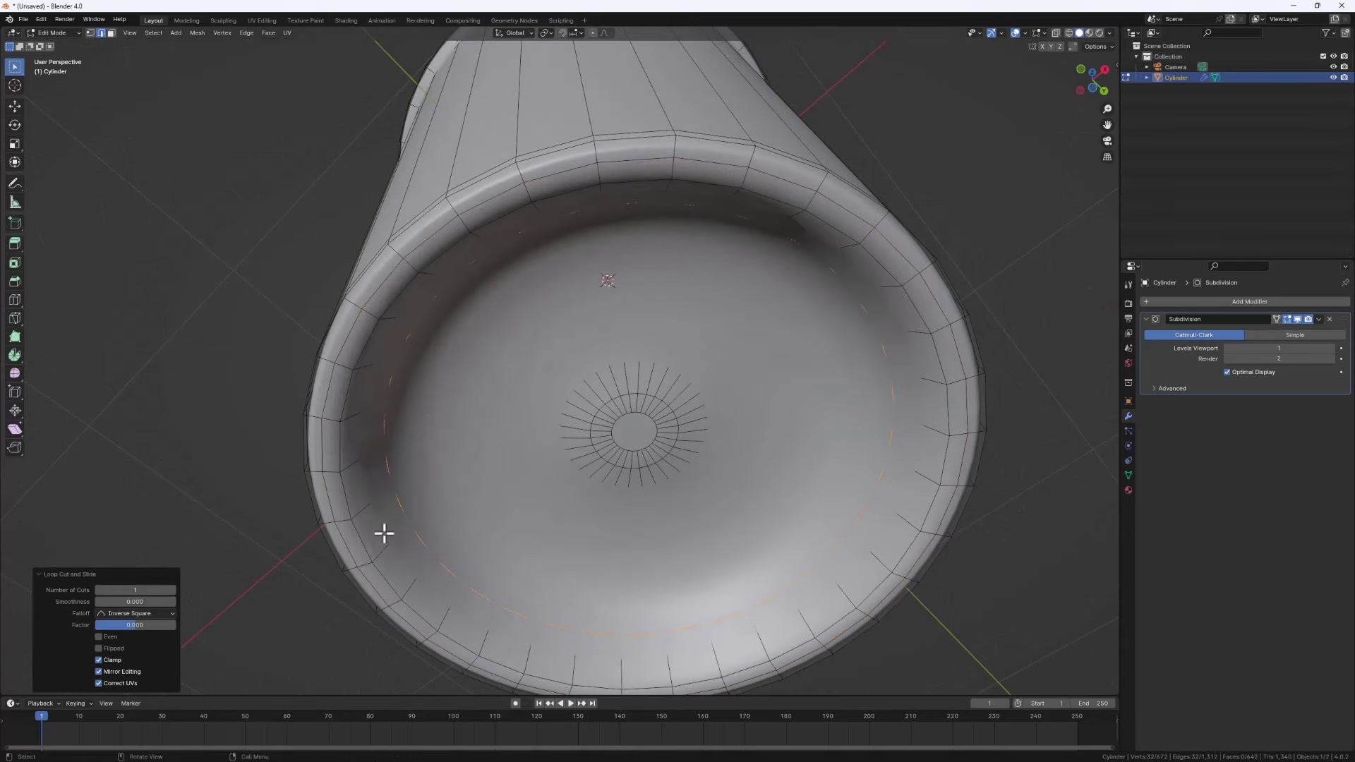
pyautogui.hotkey('ctrl', 'b')
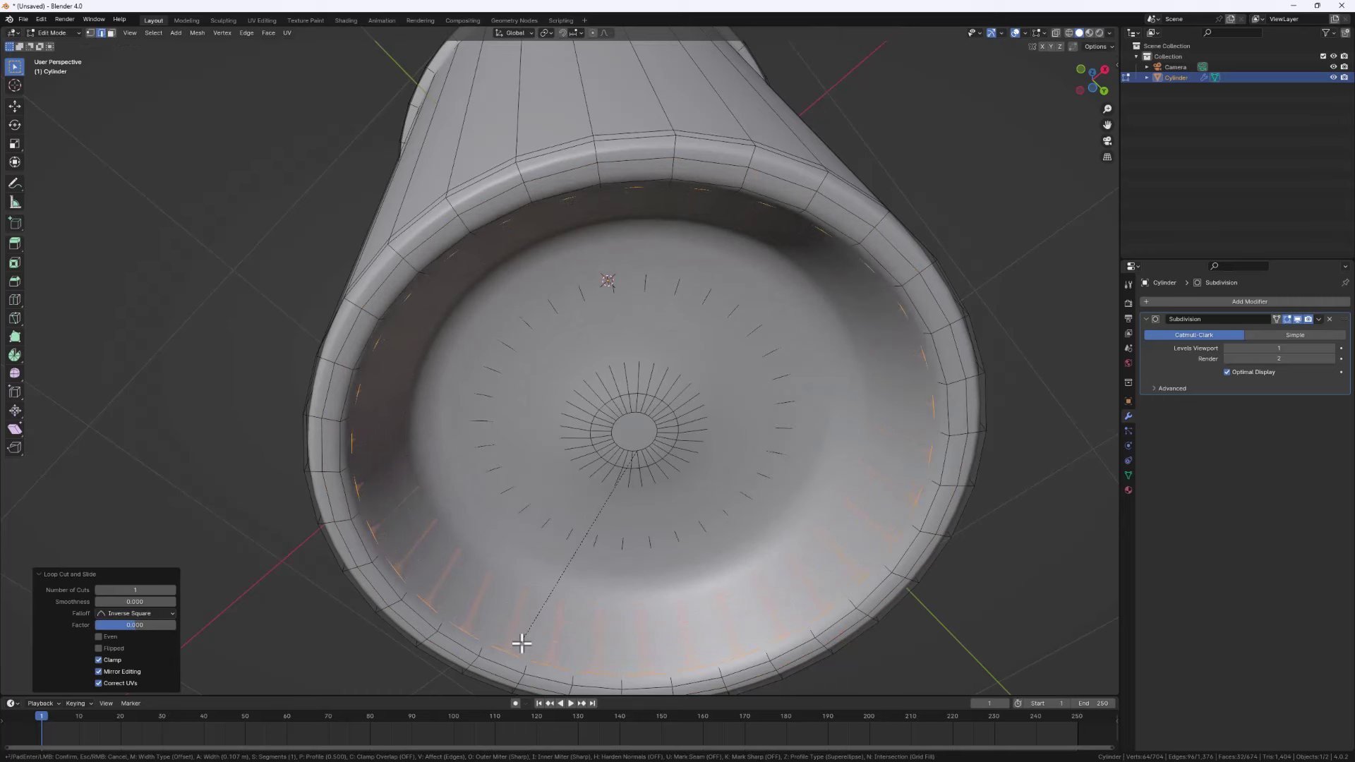
pyautogui.click(523, 641)
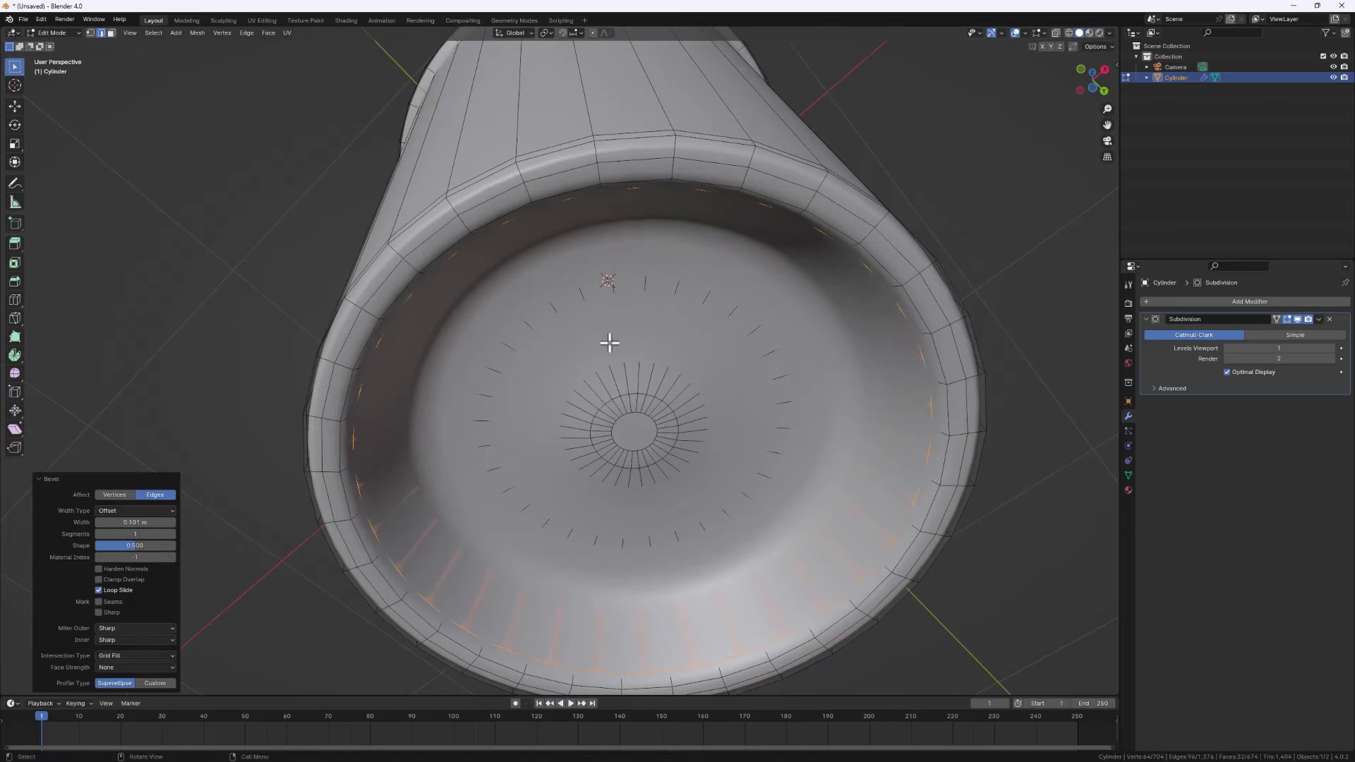
# Slide the edge loop on the recessed base's floor outward towards the recess wall and return to Object Mode
pyautogui.keyDown('alt'); pyautogui.click(611, 268); pyautogui.keyUp('alt')
pyautogui.press('g')
pyautogui.press('g')
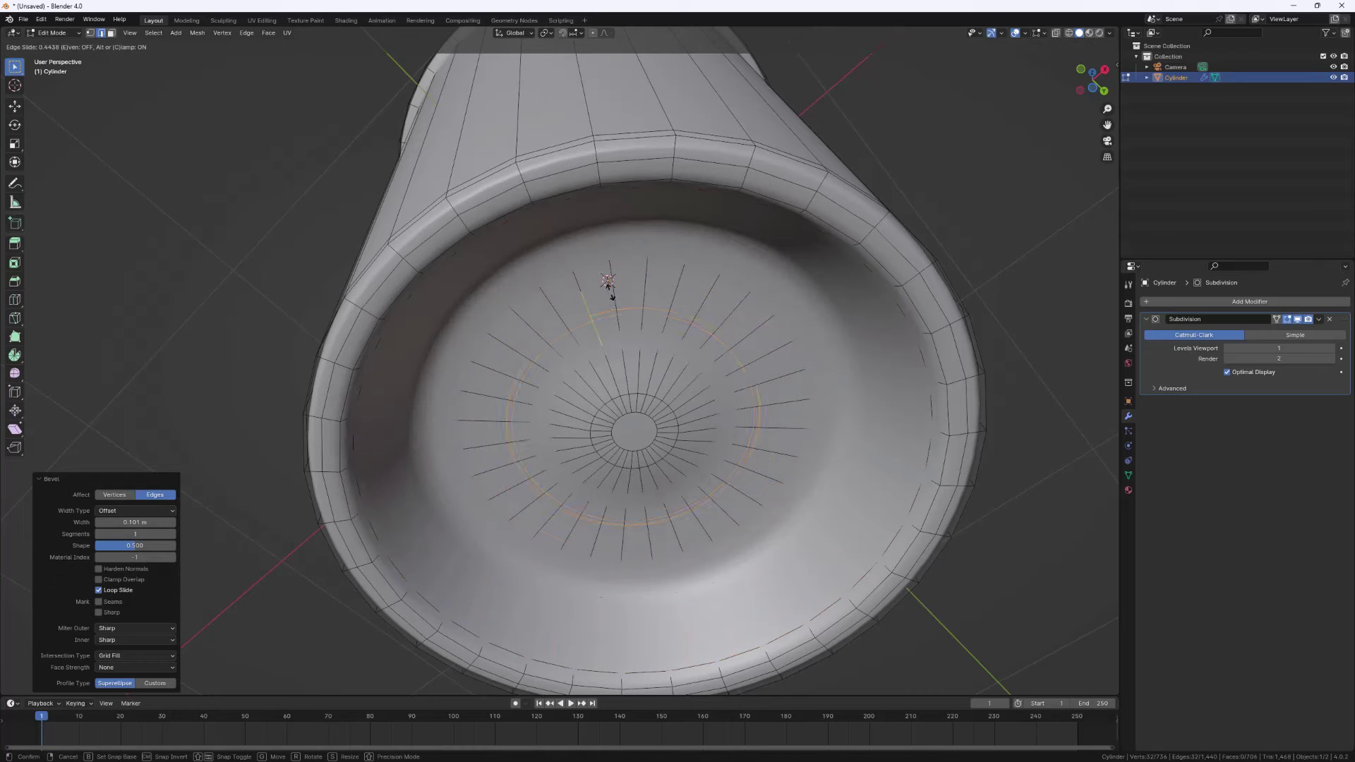
pyautogui.click(599, 234)
pyautogui.moveTo(600, 234); pyautogui.dragTo(626, 378, button='middle')
pyautogui.press('Tab')
# In Edit Mode, add an edge loop around the rim's outer face, slid slightly off centre
pyautogui.moveTo(632, 278); pyautogui.dragTo(622, 312, button='middle')
pyautogui.moveTo(484, 286); pyautogui.dragTo(532, 327, button='middle')
pyautogui.press('Tab')
pyautogui.scroll(3, 446, 322)
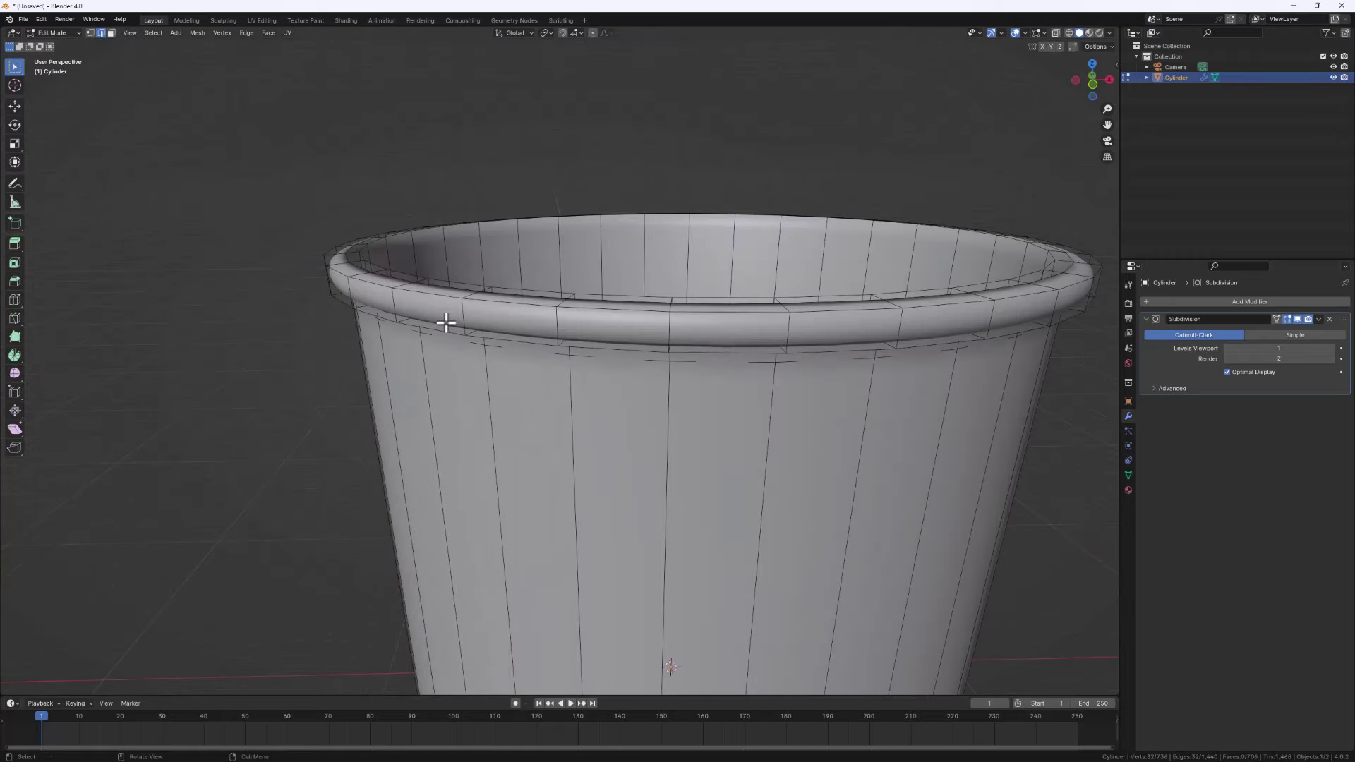
pyautogui.hotkey('ctrl', 'r')
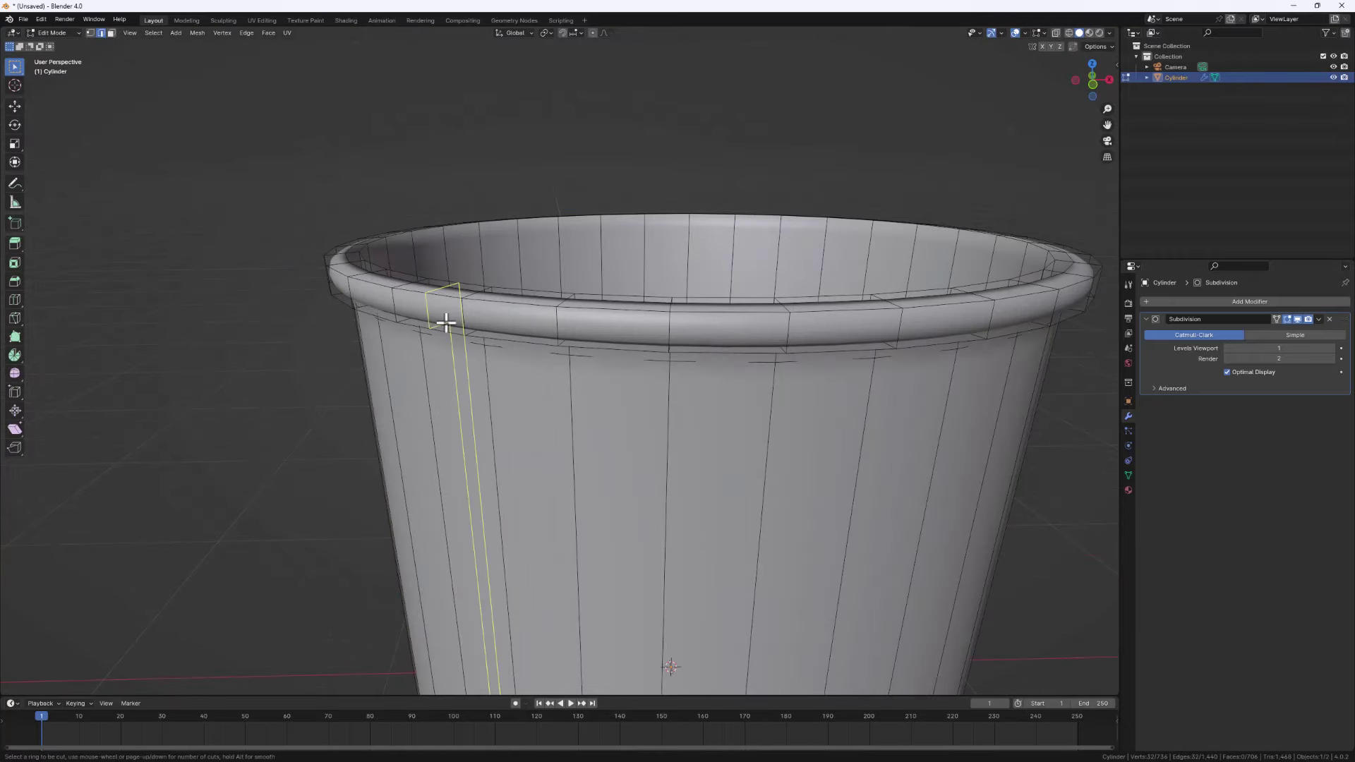
pyautogui.click(391, 303)
pyautogui.click(393, 302)
# Add a centred edge loop around the top face of the rim
pyautogui.moveTo(393, 302); pyautogui.dragTo(426, 406, button='middle')
pyautogui.hotkey('ctrl', 'r')
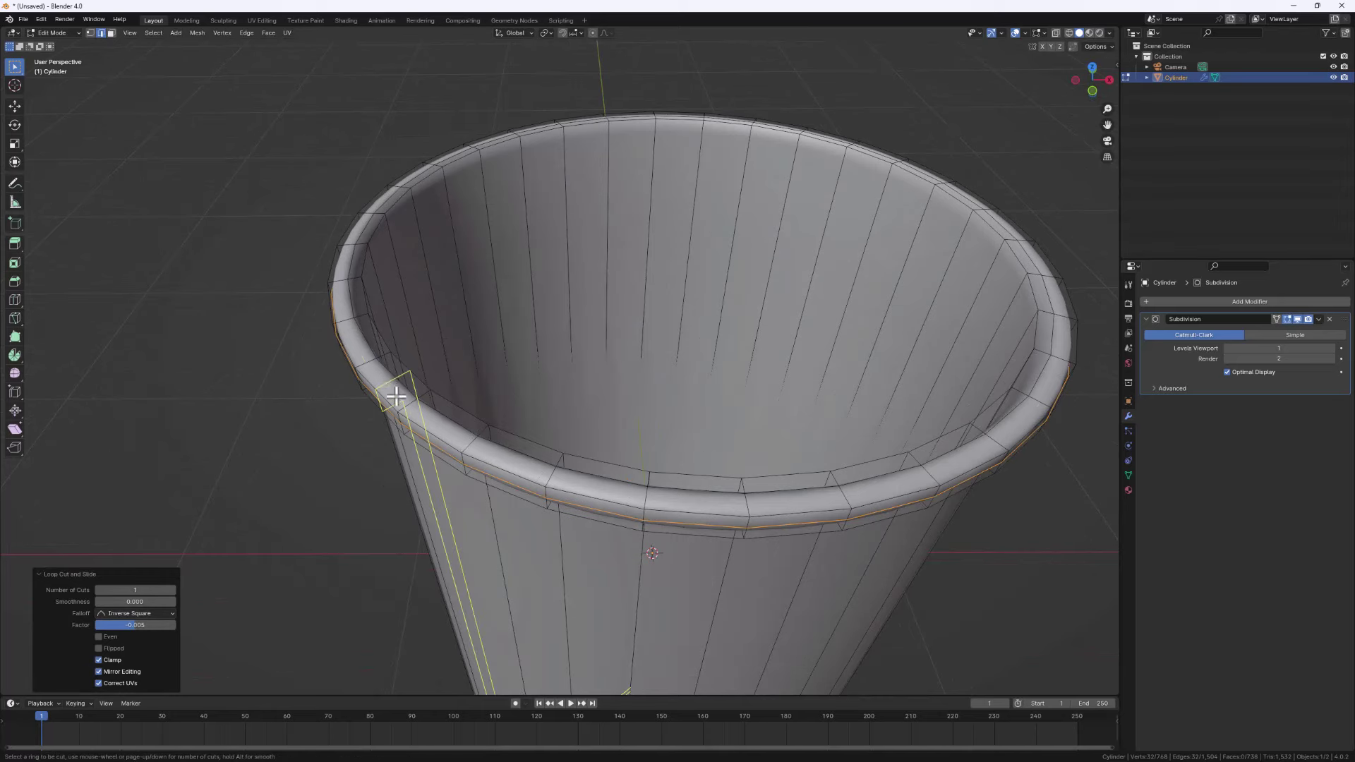
pyautogui.click(403, 393)
pyautogui.rightClick(406, 394)
# Add a centred edge loop around the cup's inner wall and bevel it about 1.35 m wide
pyautogui.moveTo(502, 396); pyautogui.dragTo(581, 350, button='middle')
pyautogui.scroll(-4, 602, 421)
pyautogui.scroll(4, 688, 434)
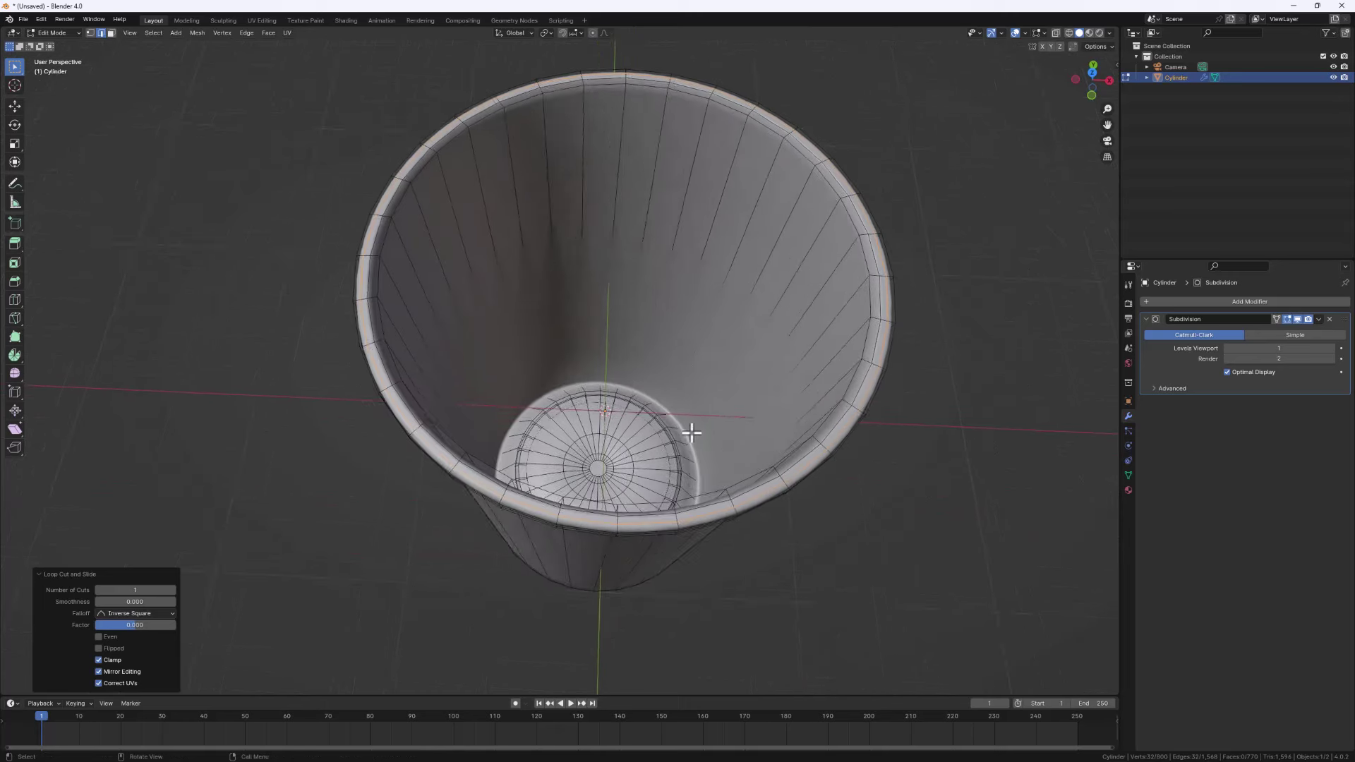
pyautogui.moveTo(691, 434); pyautogui.dragTo(701, 273, button='middle')
pyautogui.hotkey('ctrl', 'r')
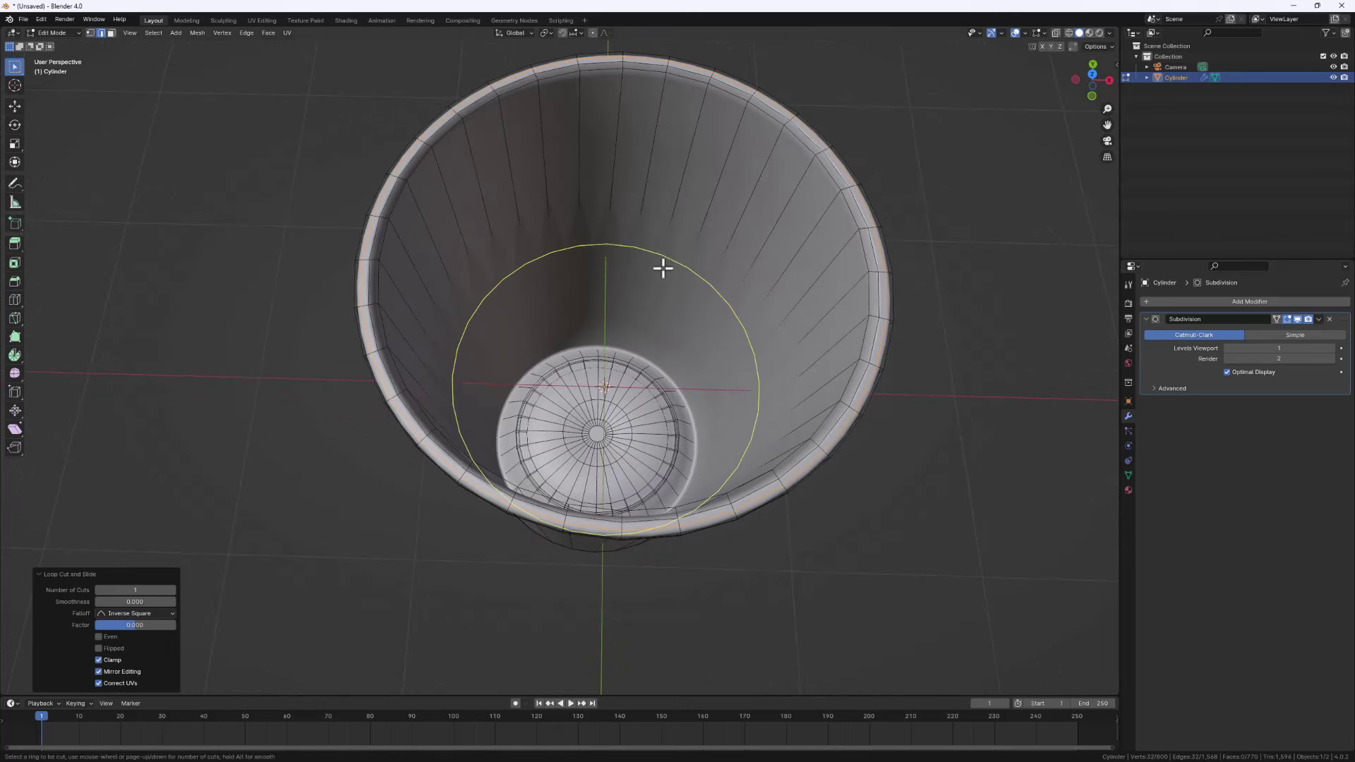
pyautogui.click(661, 266)
pyautogui.rightClick(661, 267)
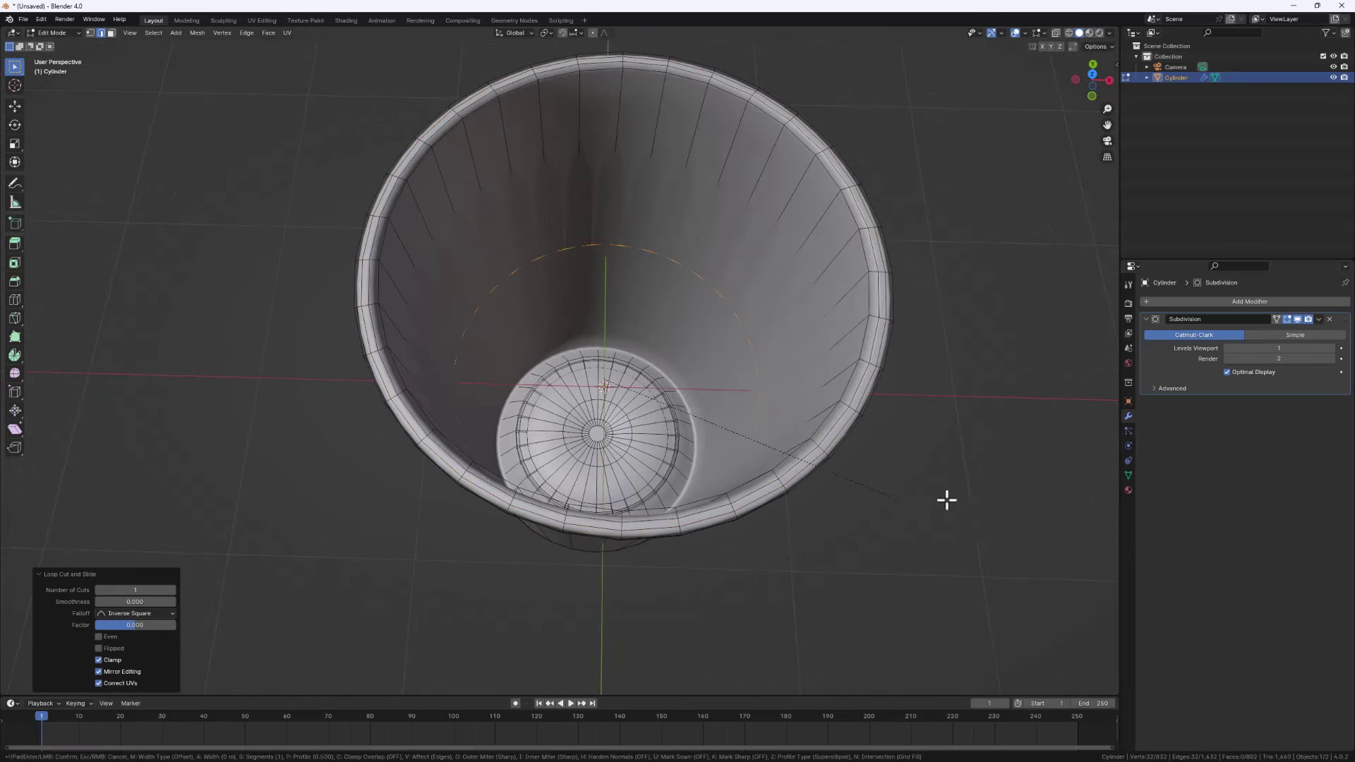
pyautogui.hotkey('ctrl', 'b')
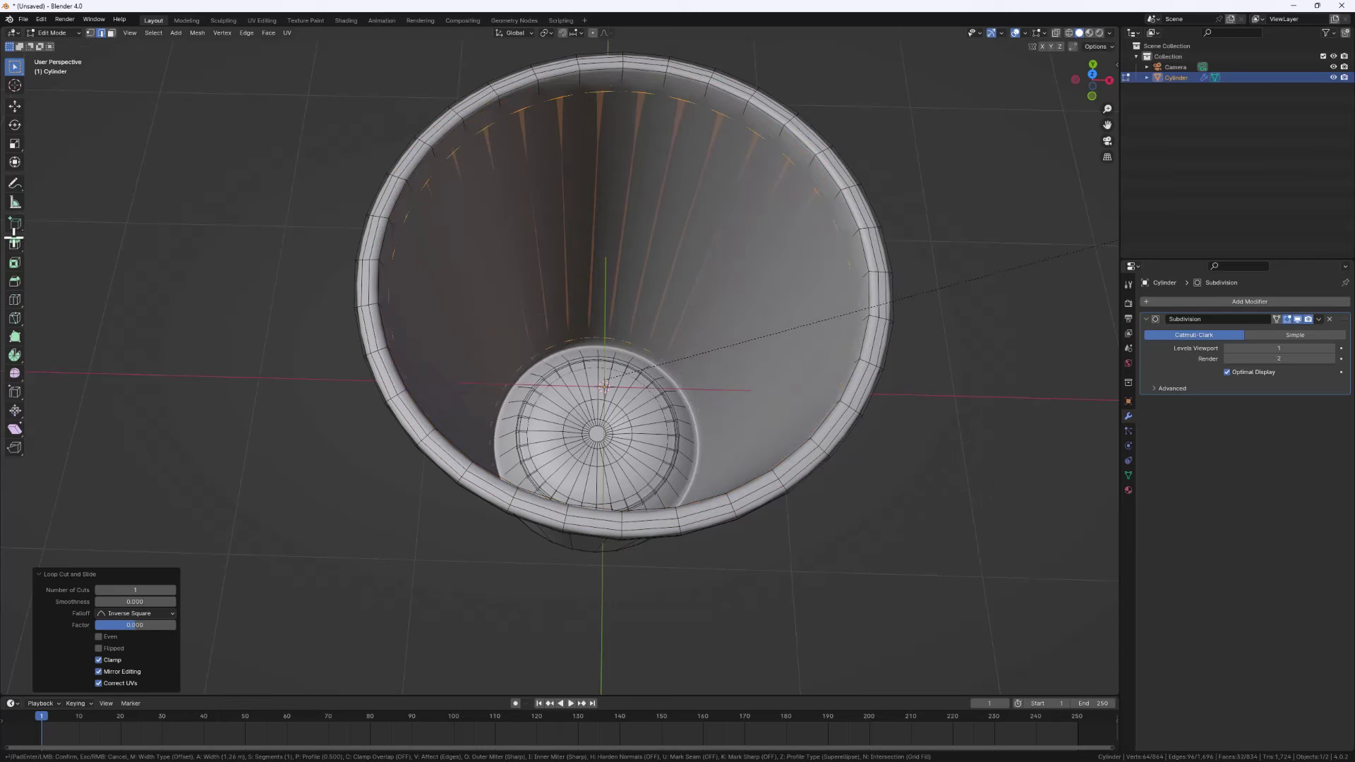
pyautogui.click(27, 225)
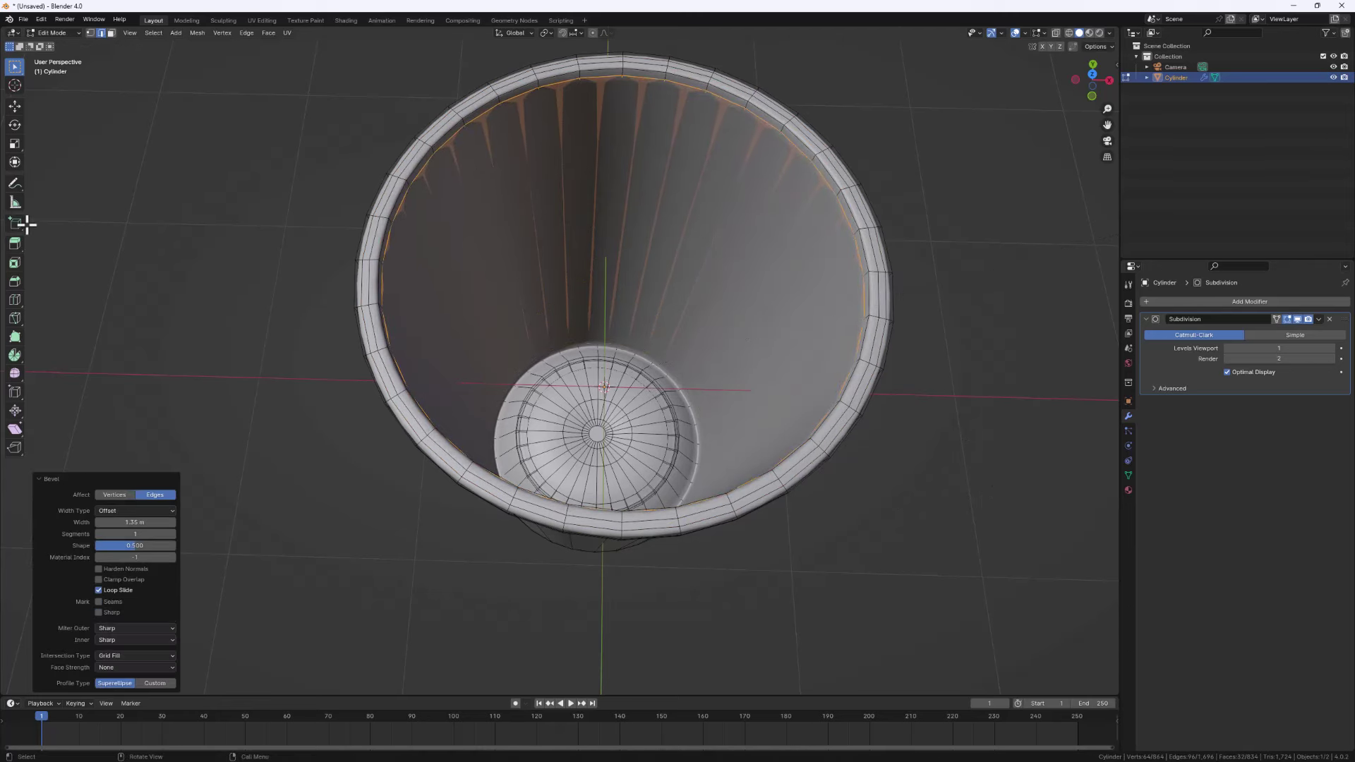
# Add three evenly spaced edge loops around the cup's inner wall
pyautogui.hotkey('ctrl', 'r')
pyautogui.scroll(2, 633, 304)
pyautogui.click(633, 304)
pyautogui.rightClick(633, 303)
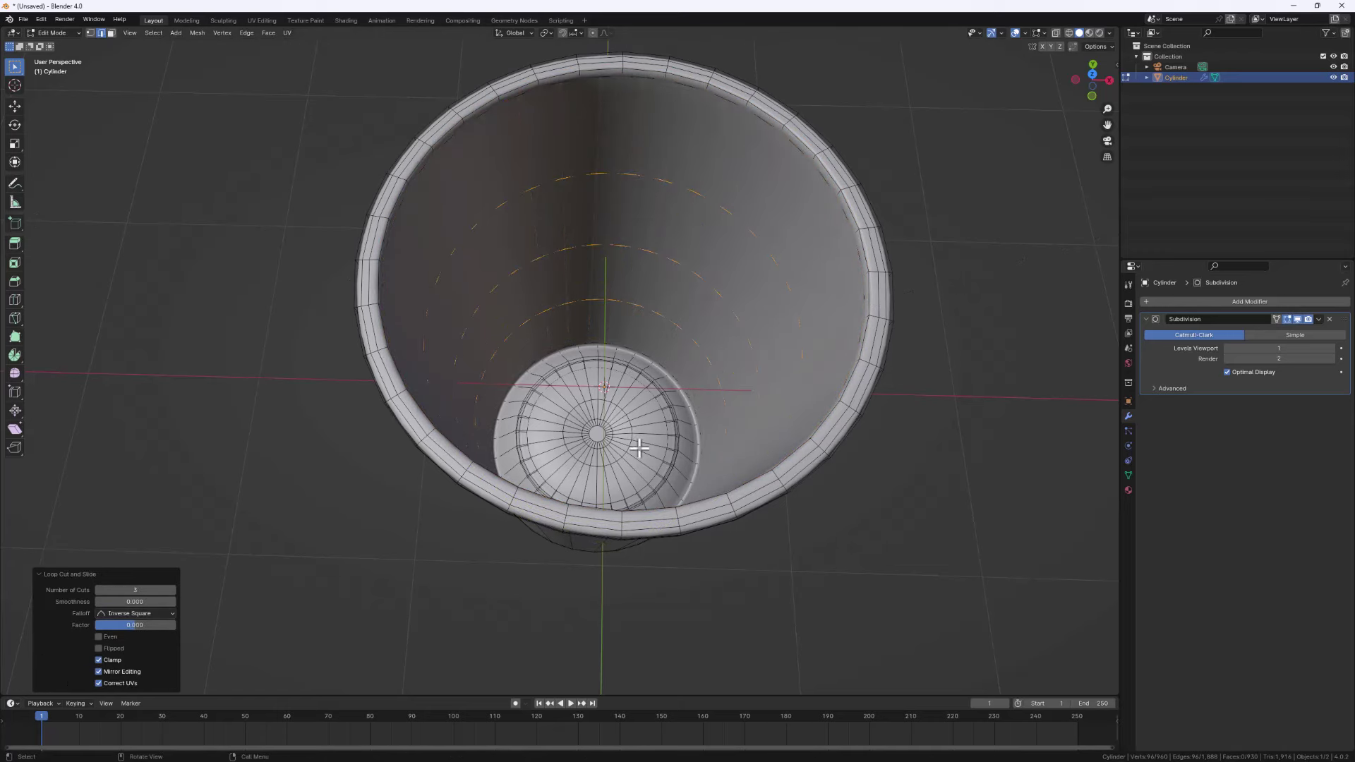
# Add an edge loop near the outer edge of the cup's inside floor, slid slightly off centre
pyautogui.moveTo(639, 449); pyautogui.dragTo(654, 445, button='middle')
pyautogui.scroll(2, 653, 445)
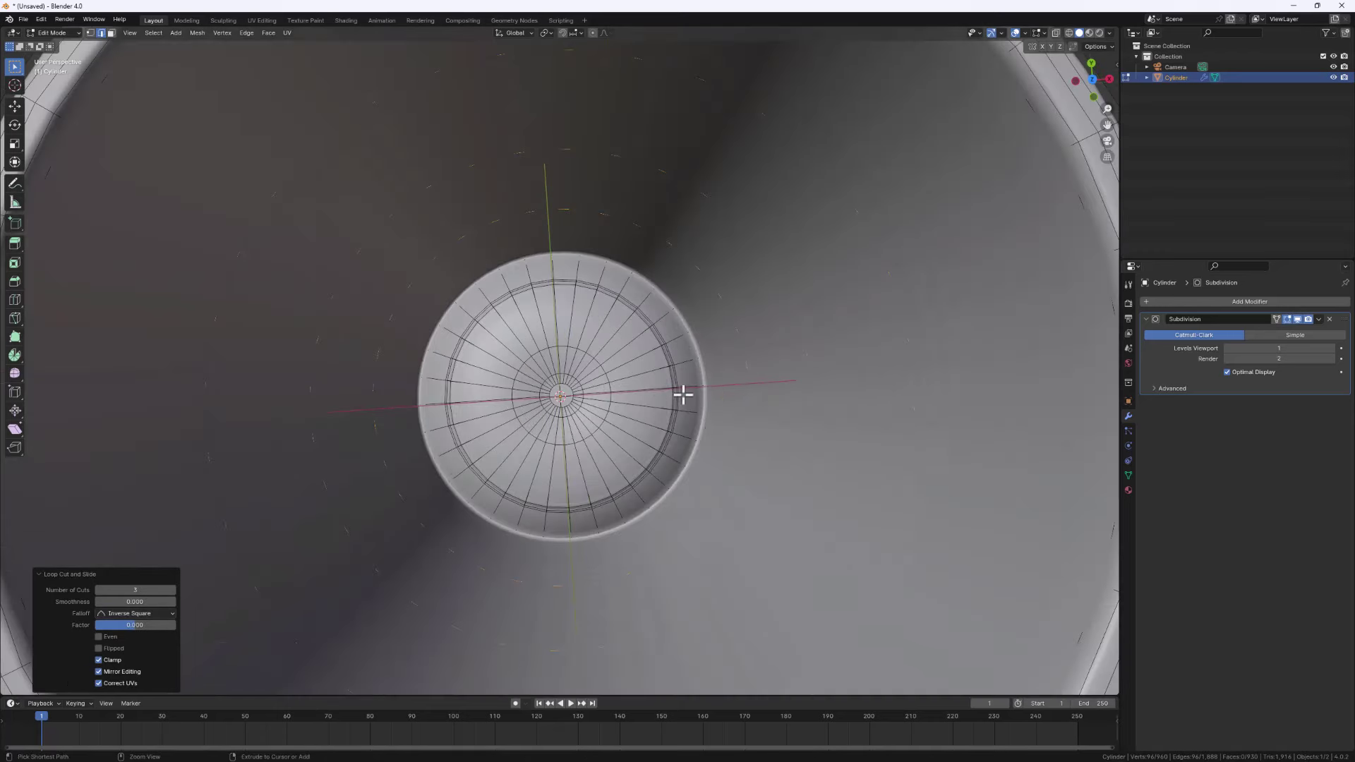
pyautogui.hotkey('ctrl', 'r')
pyautogui.click(685, 385)
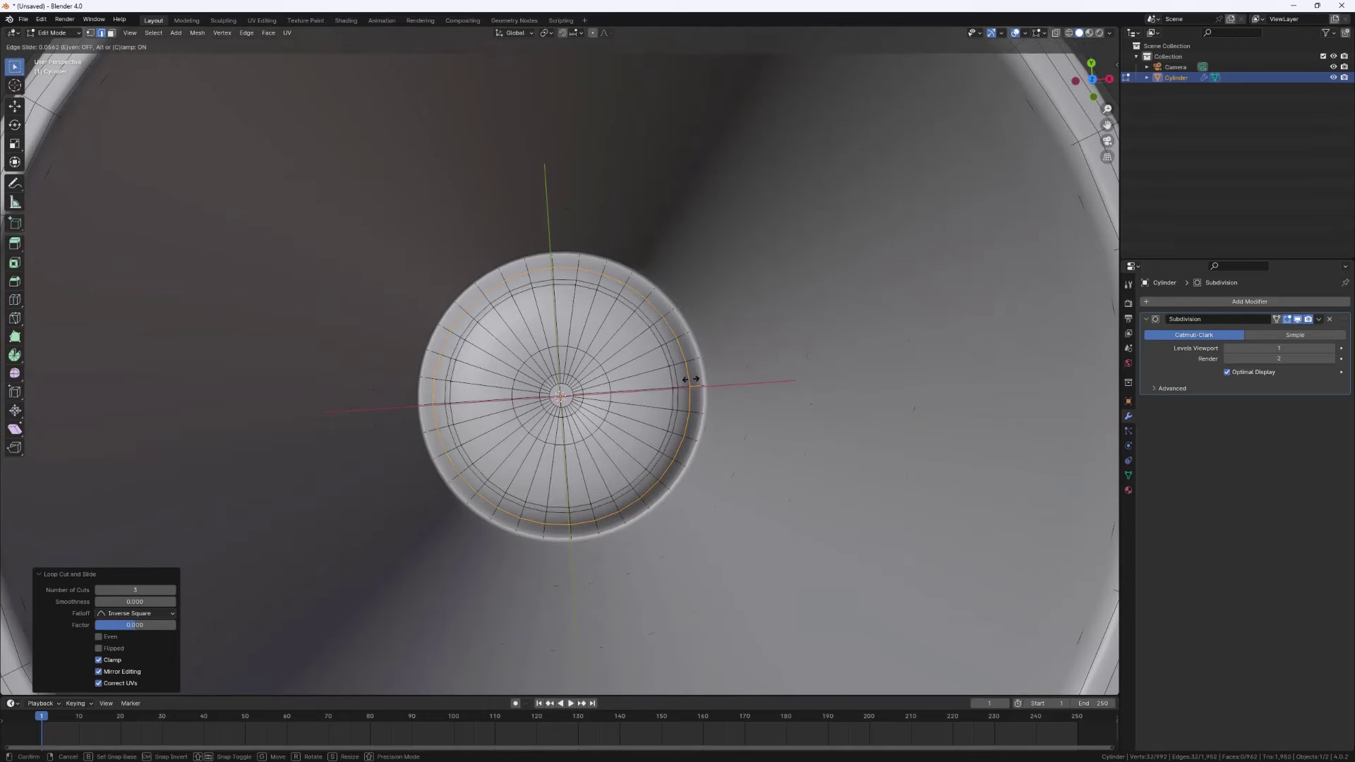
pyautogui.click(690, 384)
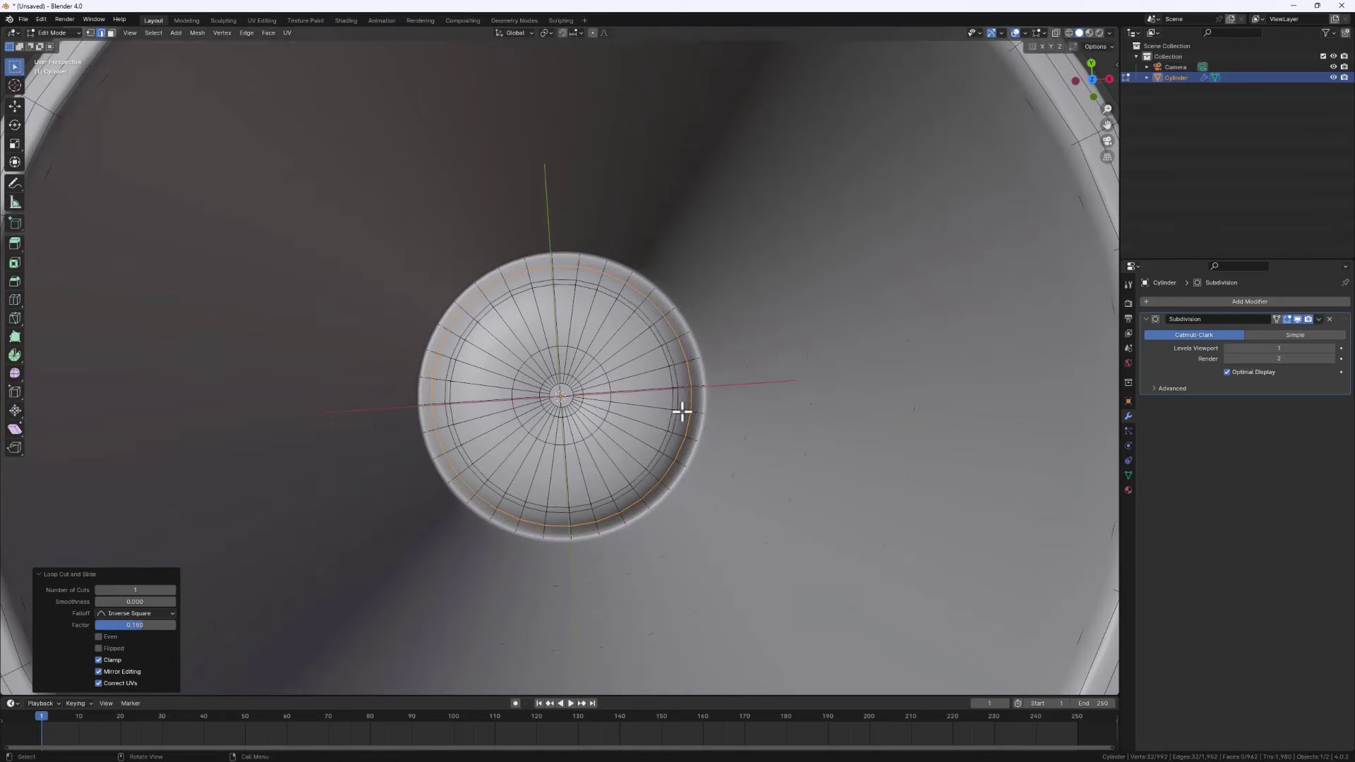
# Add six evenly spaced edge loops around the cup's outer wall and return to Object Mode
pyautogui.scroll(-4, 681, 412)
pyautogui.moveTo(666, 448); pyautogui.dragTo(588, 413, button='middle')
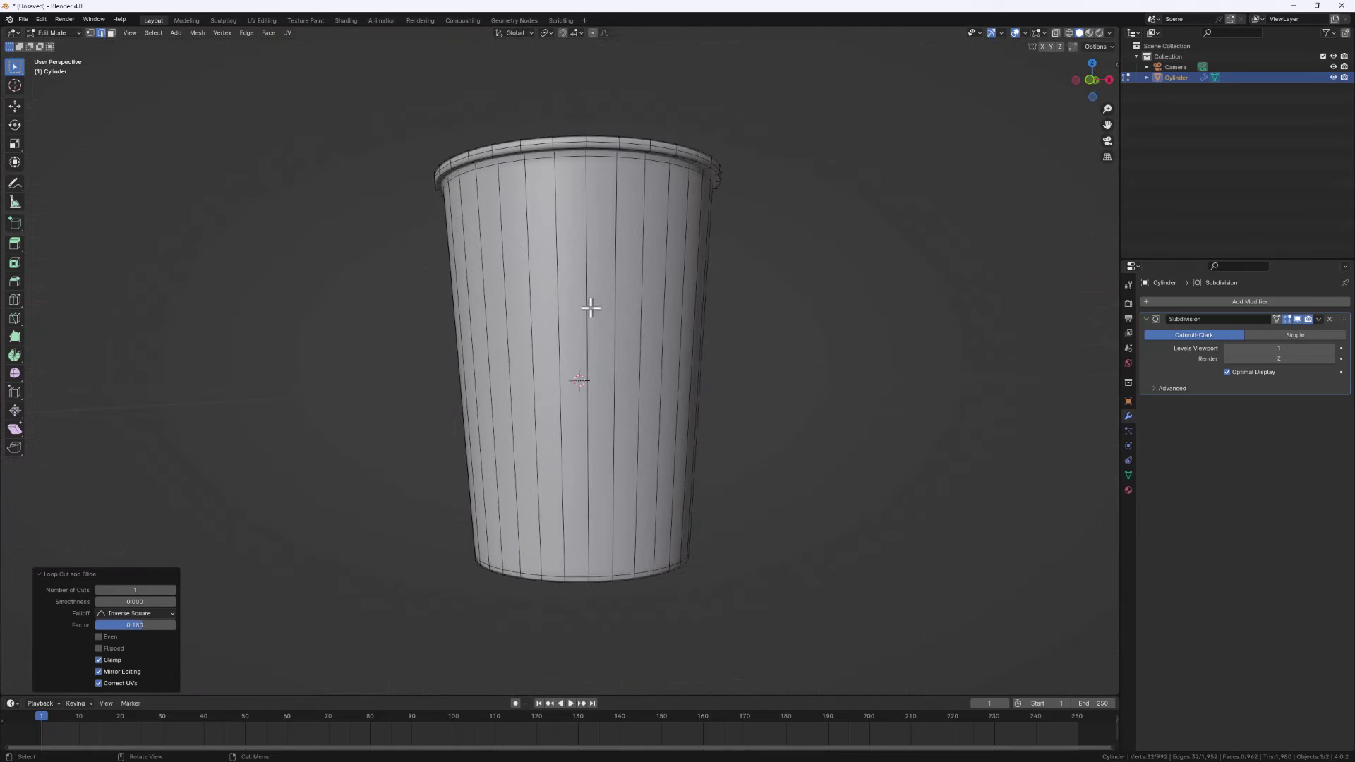
pyautogui.press('ctrl')
pyautogui.hotkey('ctrl', 'r')
pyautogui.scroll(2, 551, 364)
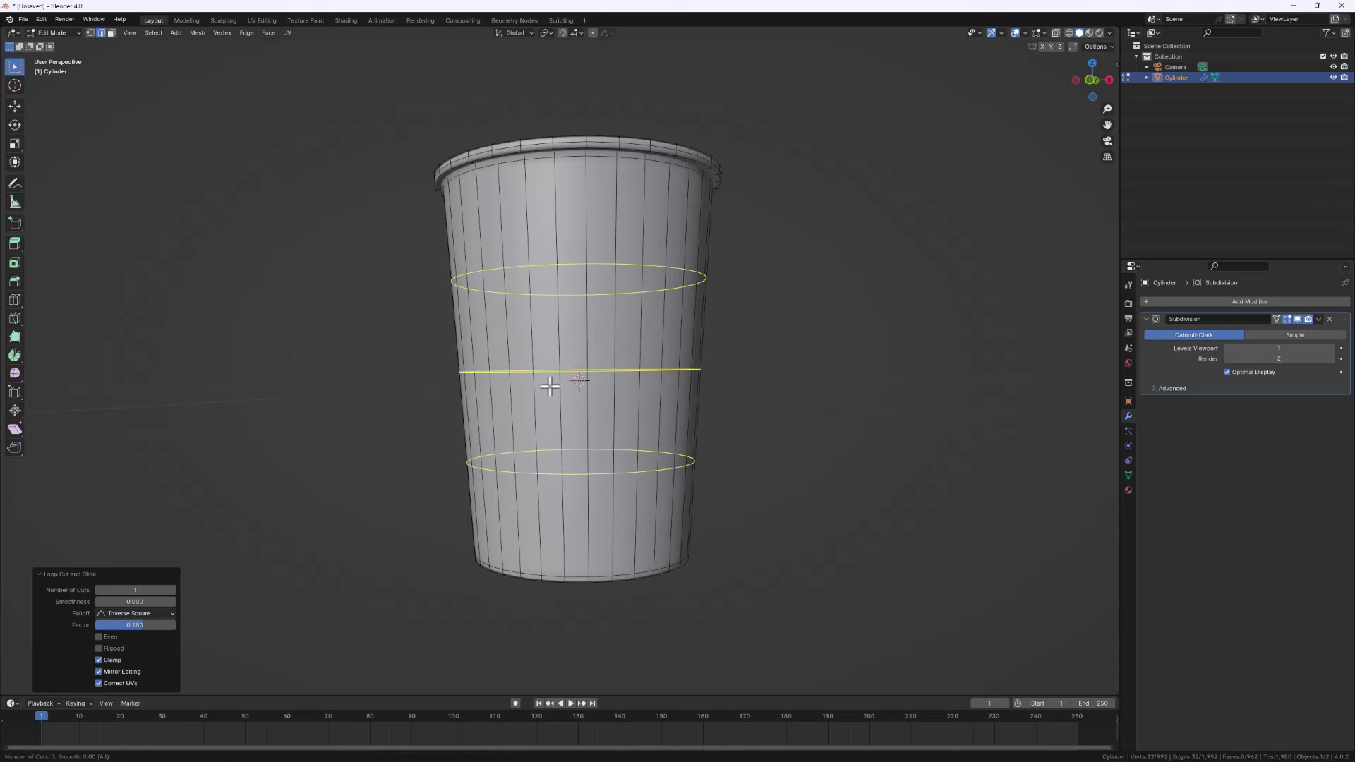
pyautogui.scroll(3, 550, 386)
pyautogui.scroll(1, 551, 380)
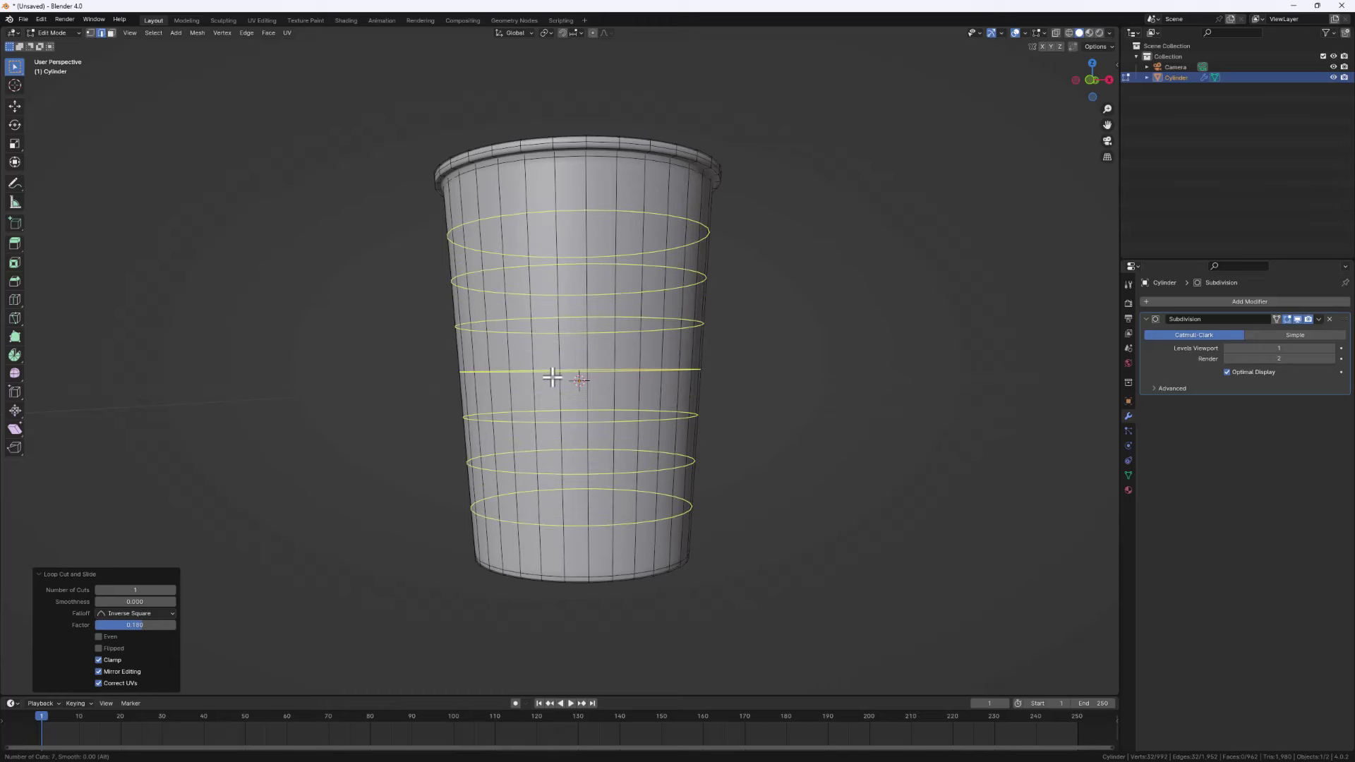
pyautogui.click(551, 379)
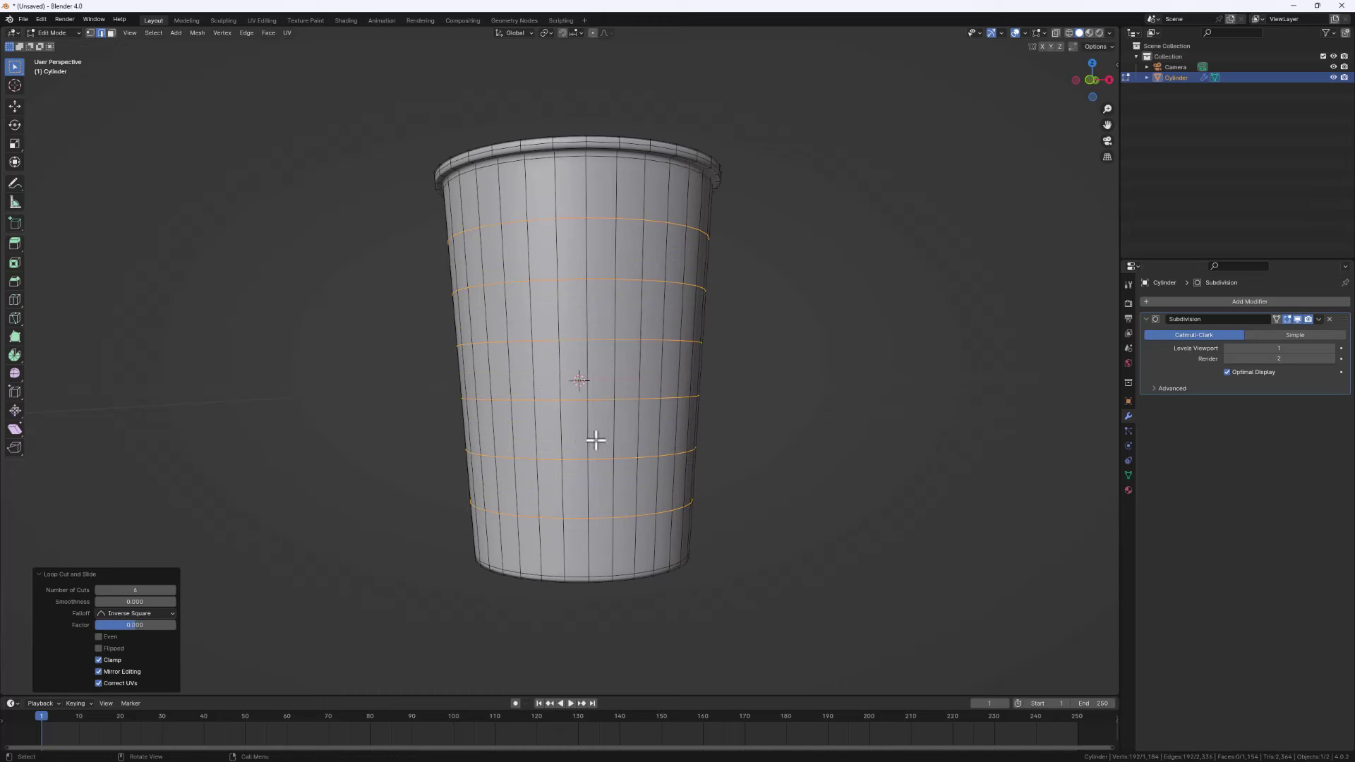
pyautogui.press('Tab')
# Add a mesh circle with 32 vertices and a 1 m radius at the world origin
pyautogui.scroll(-3, 600, 466)
pyautogui.scroll(-2, 606, 400)
pyautogui.moveTo(605, 400); pyautogui.dragTo(556, 439, button='middle')
pyautogui.scroll(-2, 596, 374)
pyautogui.hotkey('shift', 'a')
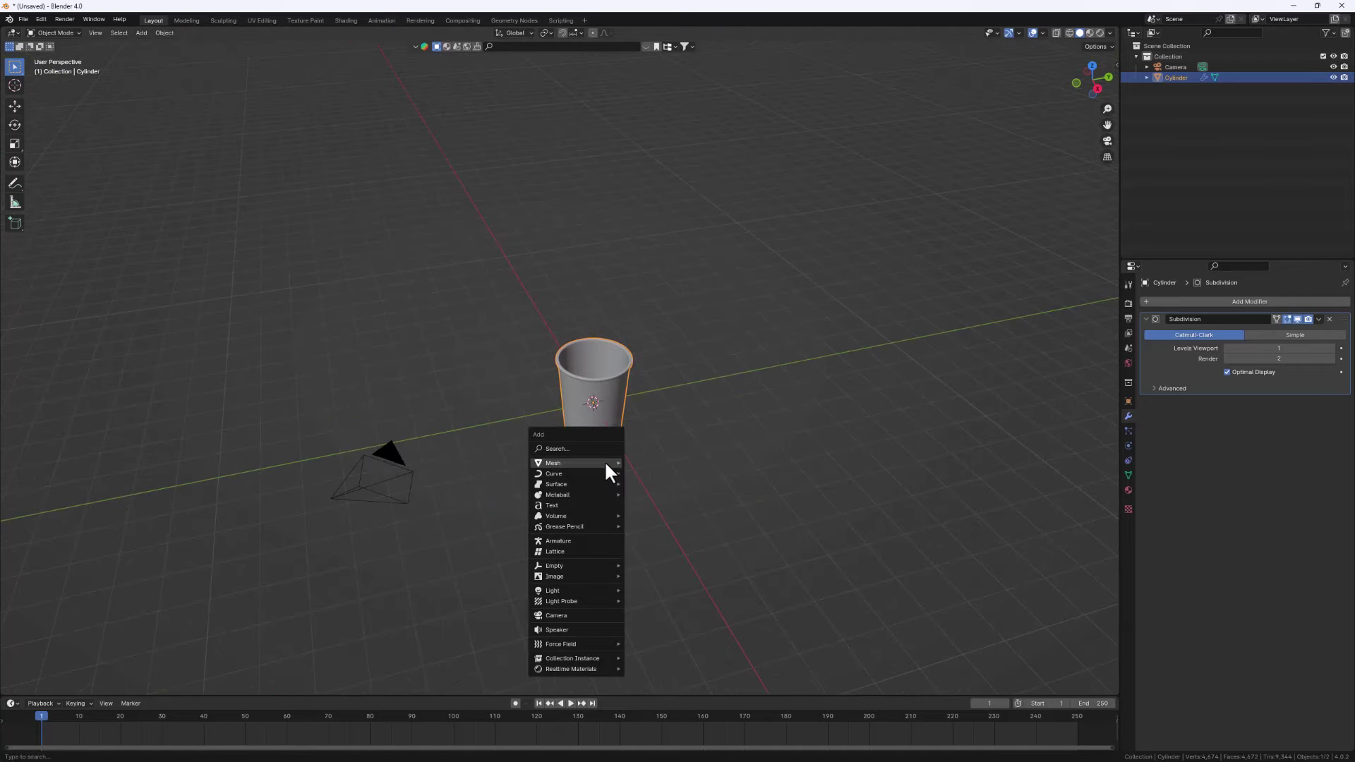
pyautogui.moveTo(618, 464)
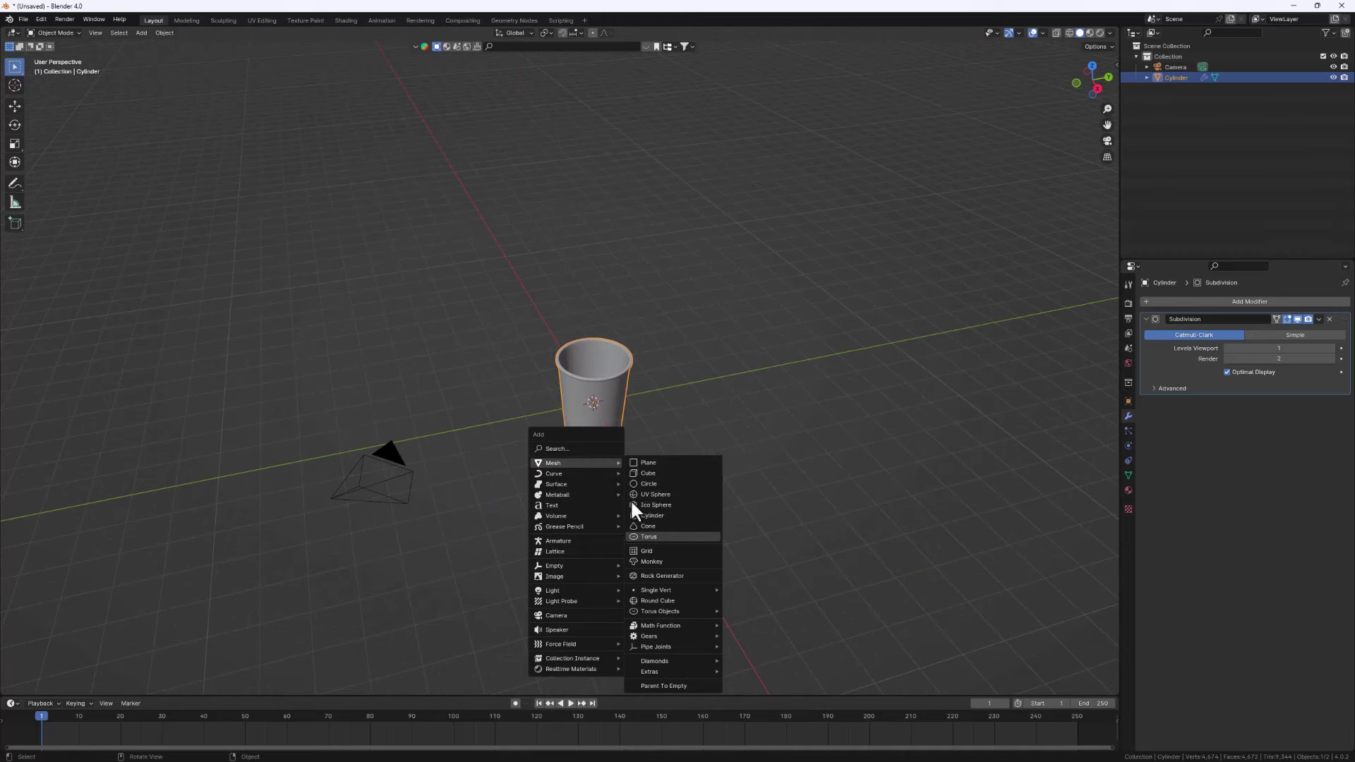
pyautogui.click(651, 484)
pyautogui.moveTo(595, 462); pyautogui.dragTo(563, 485, button='middle')
pyautogui.scroll(2, 552, 436)
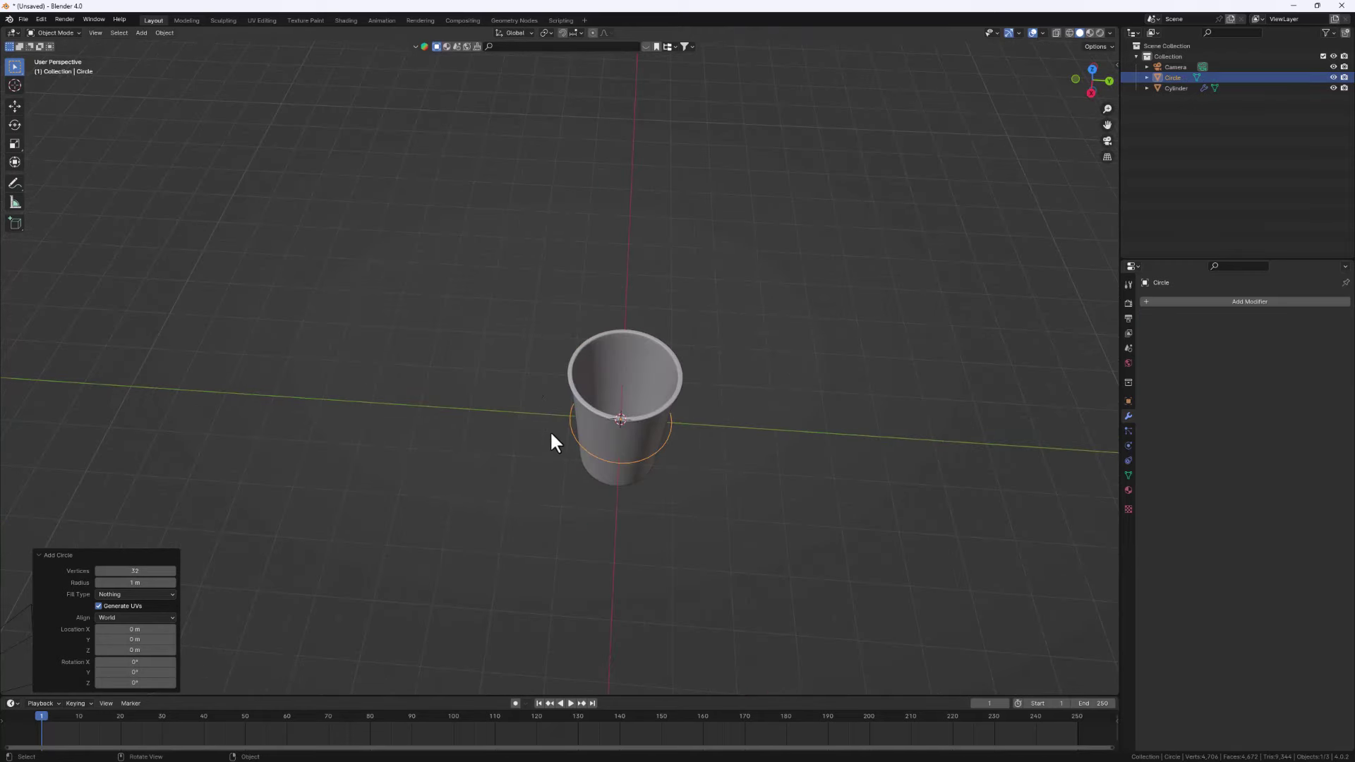
pyautogui.click(1089, 90)
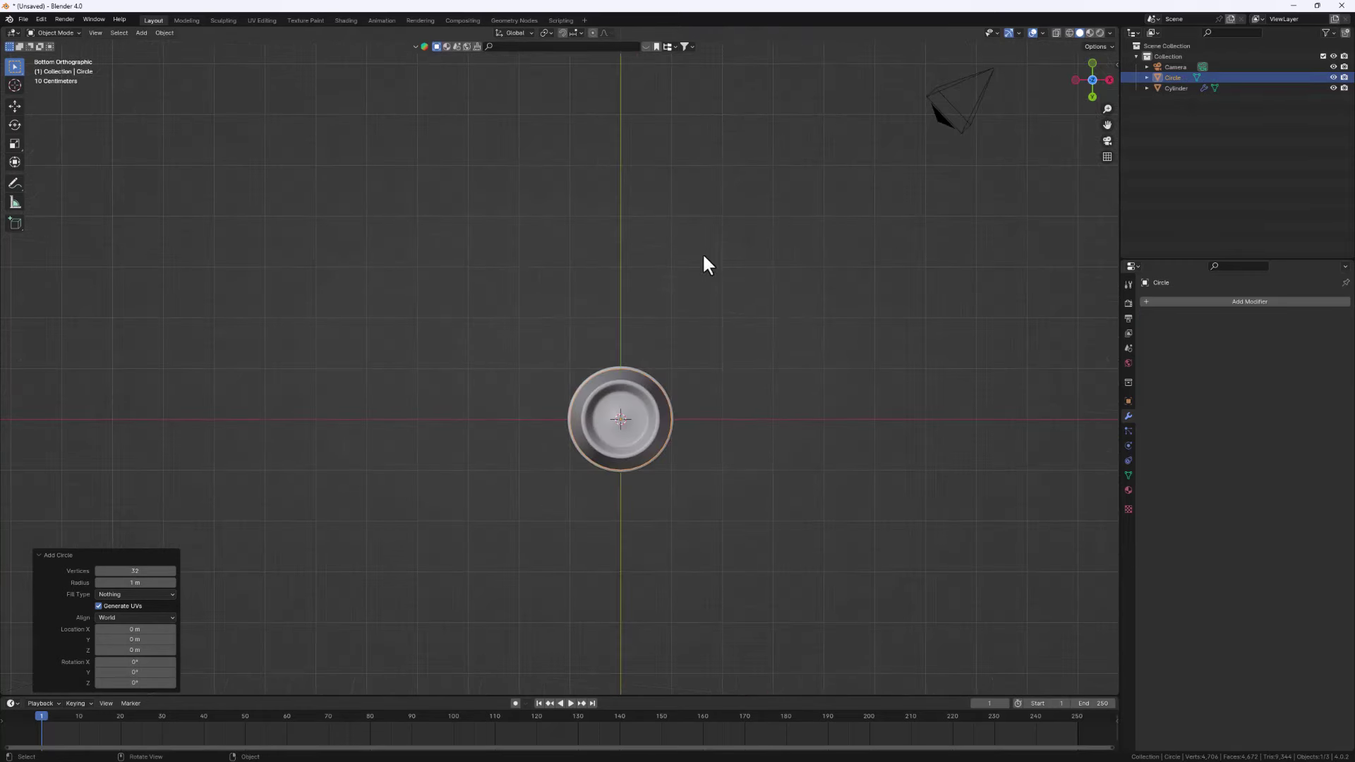
# Raise the circle about 1.34 m along Z to just below the cup's rim and scale it slightly wider than the rim
pyautogui.click(1109, 79)
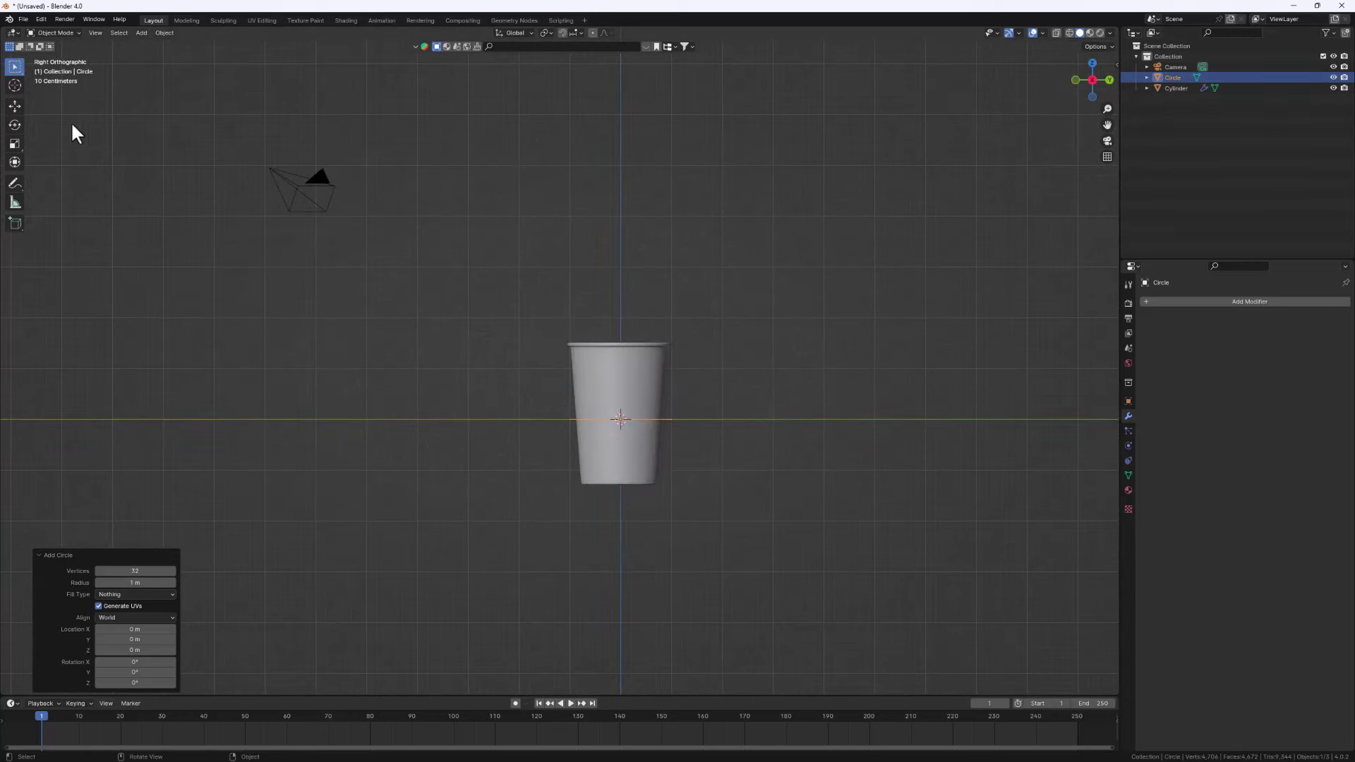
pyautogui.scroll(5, 625, 396)
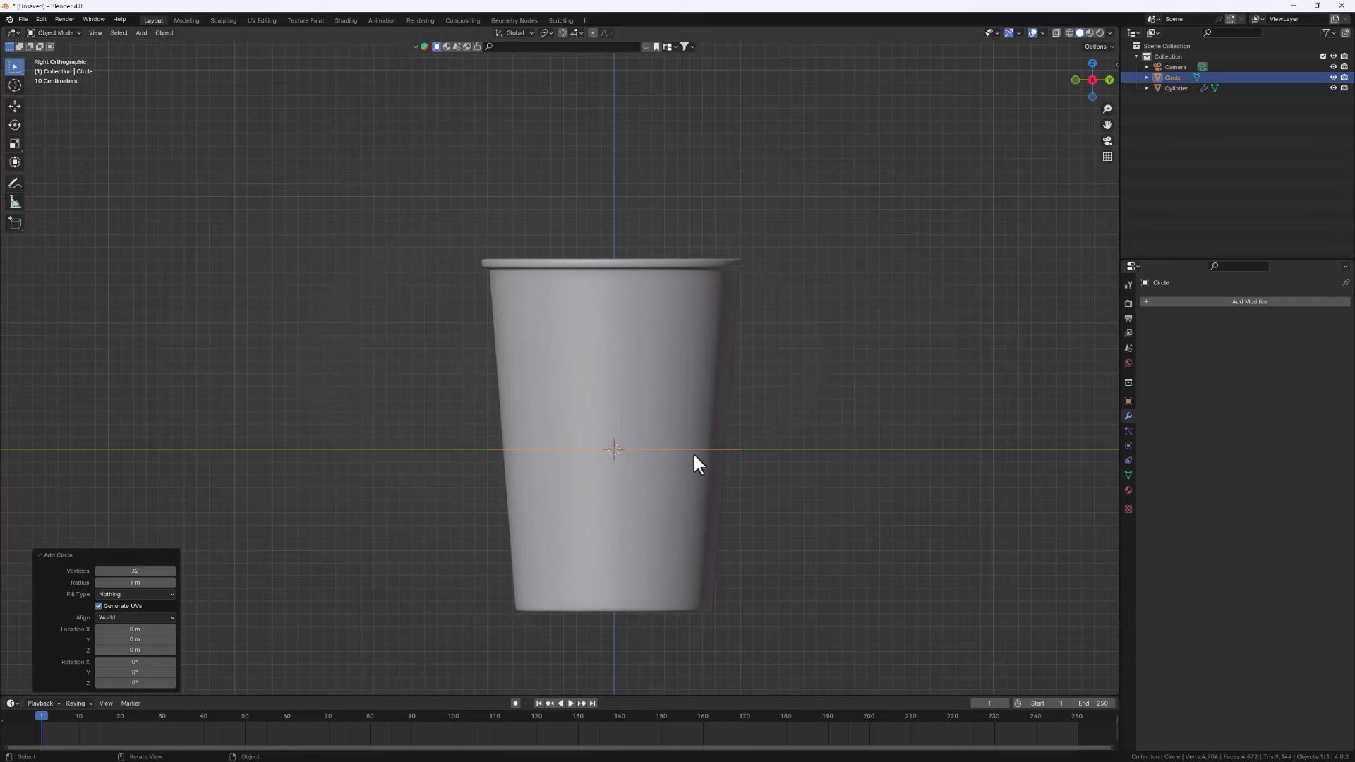
pyautogui.press('g')
pyautogui.press('z')
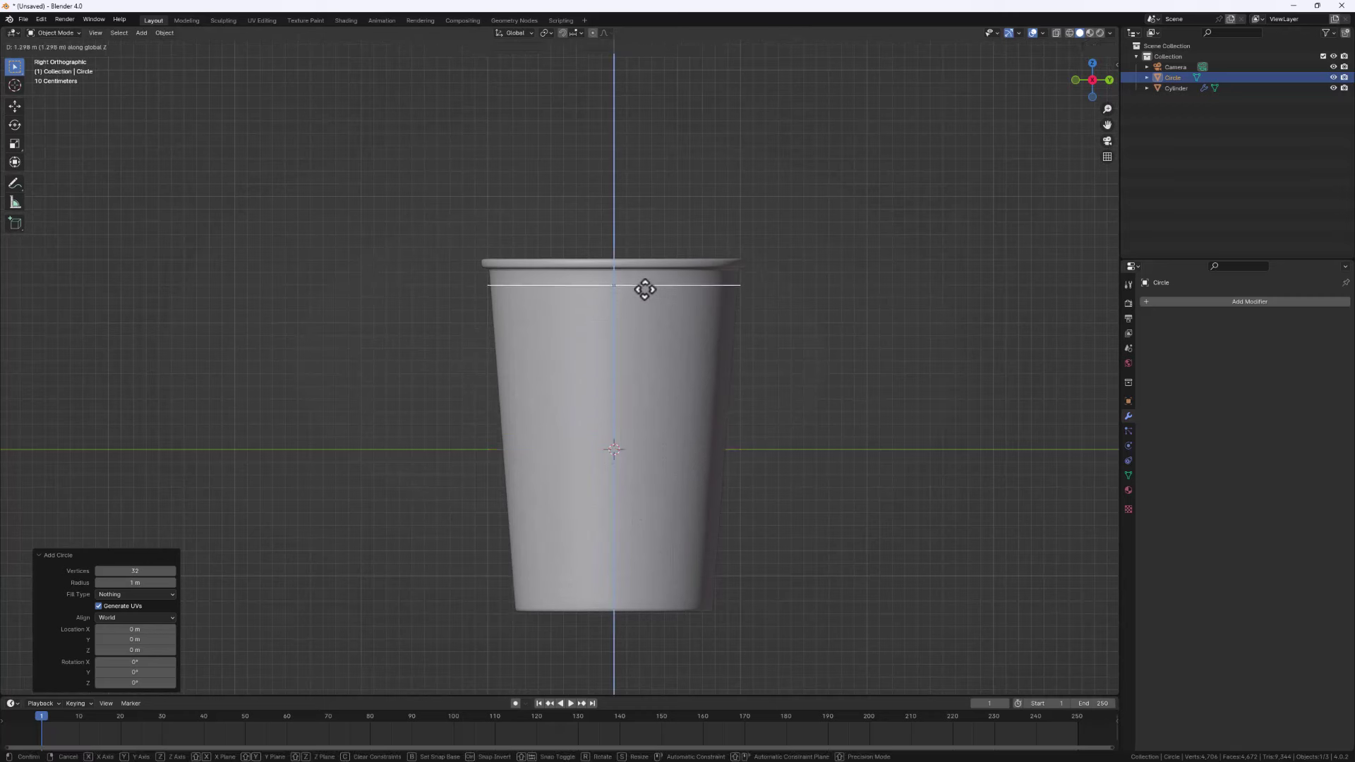
pyautogui.click(646, 282)
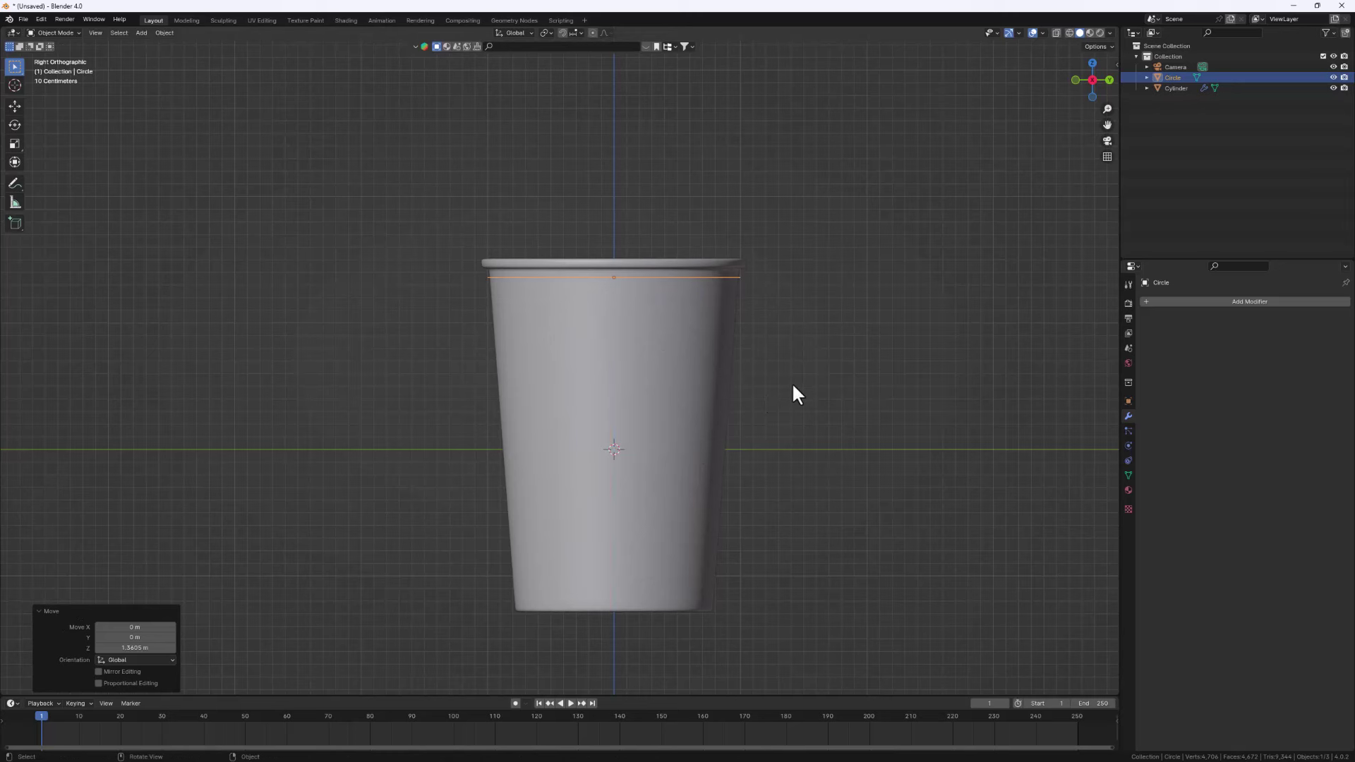
pyautogui.press('s')
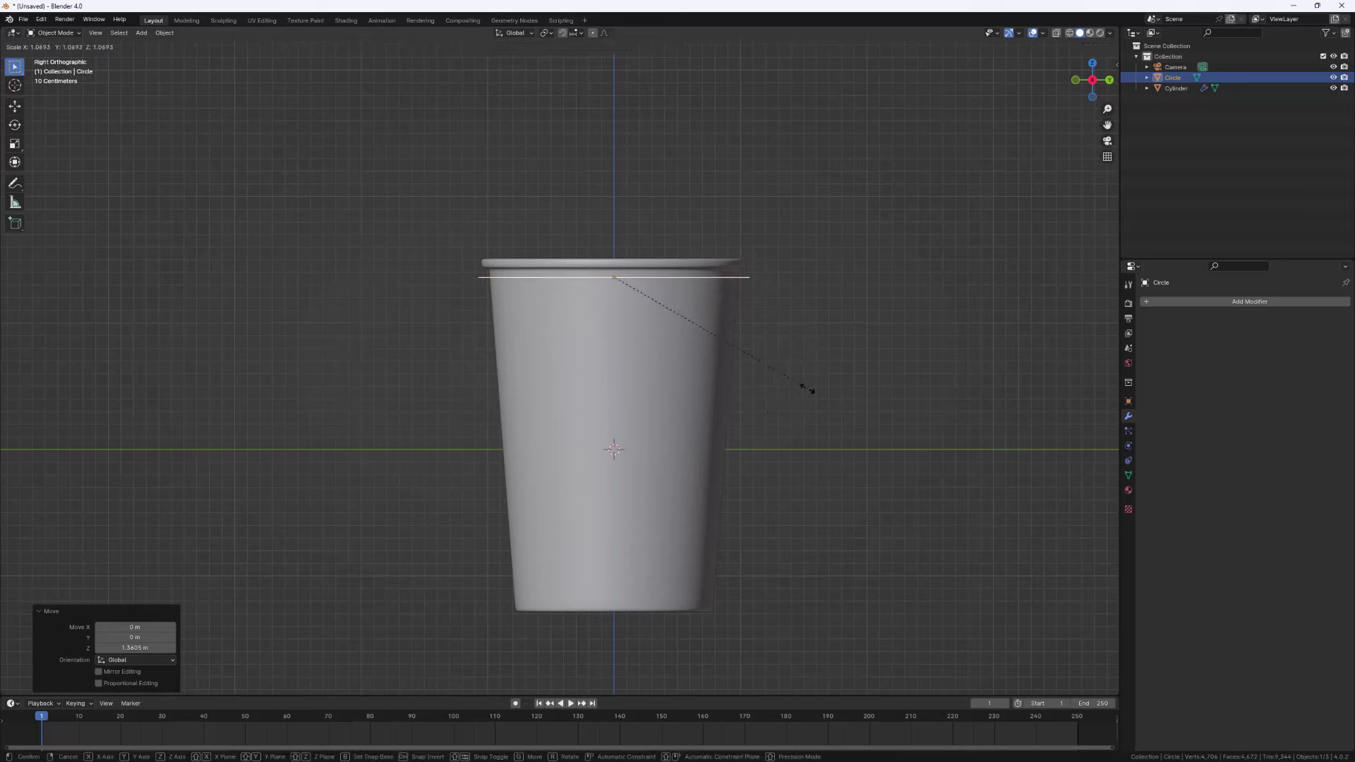
pyautogui.click(805, 389)
# In Edit Mode with edge selection, extrude the circle about 0.16 m straight up to form a band around the cup's rim
pyautogui.scroll(5, 568, 241)
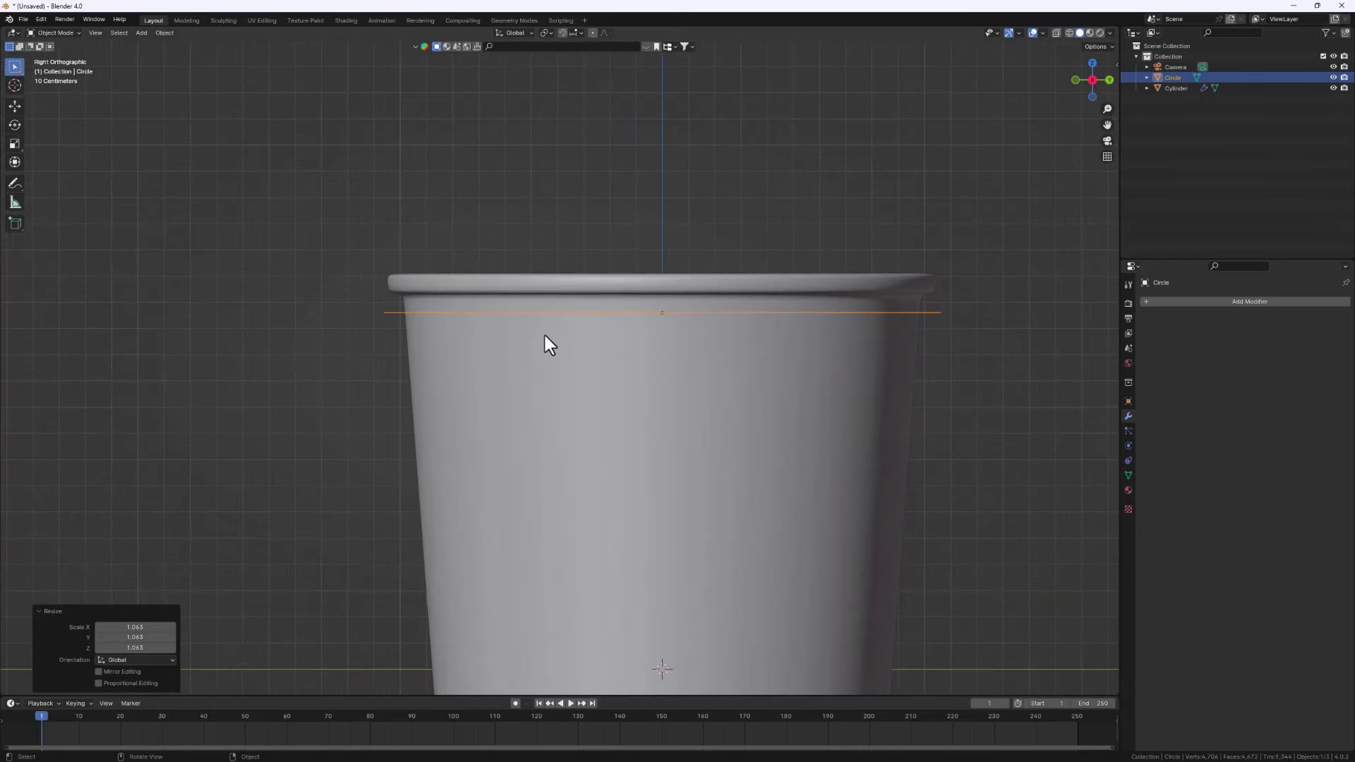
pyautogui.press('Tab')
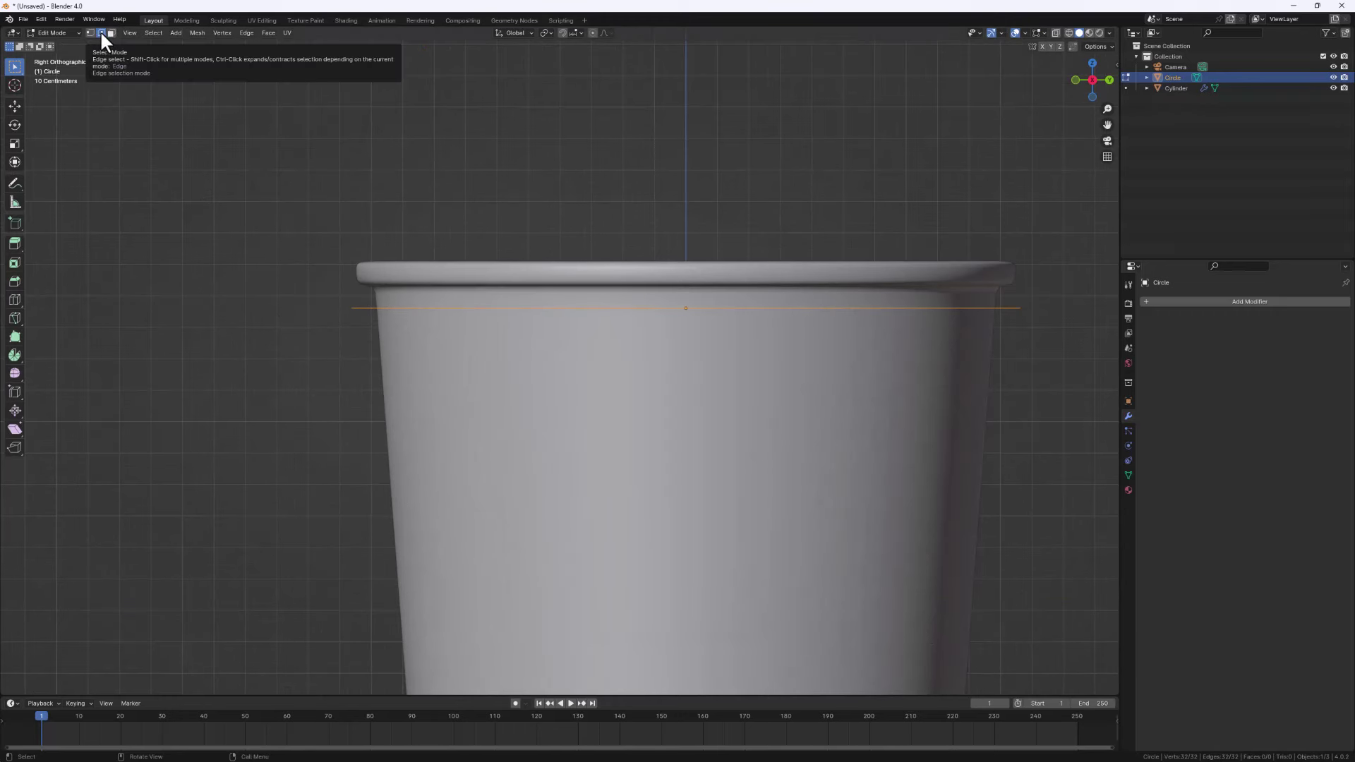
pyautogui.scroll(-1, 468, 357)
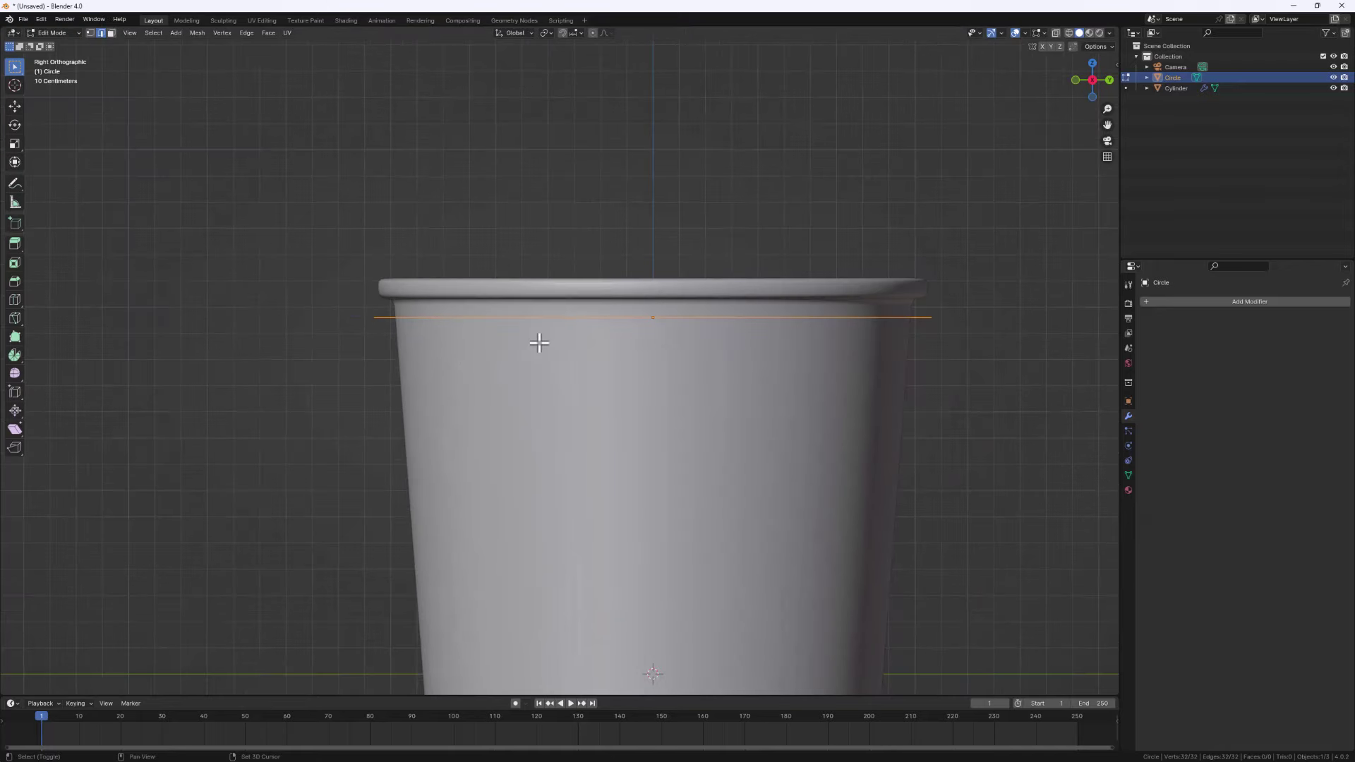
pyautogui.keyDown('shift'); pyautogui.moveTo(539, 342); pyautogui.dragTo(506, 418, button='middle'); pyautogui.keyUp('shift')
pyautogui.press('e')
pyautogui.press('z')
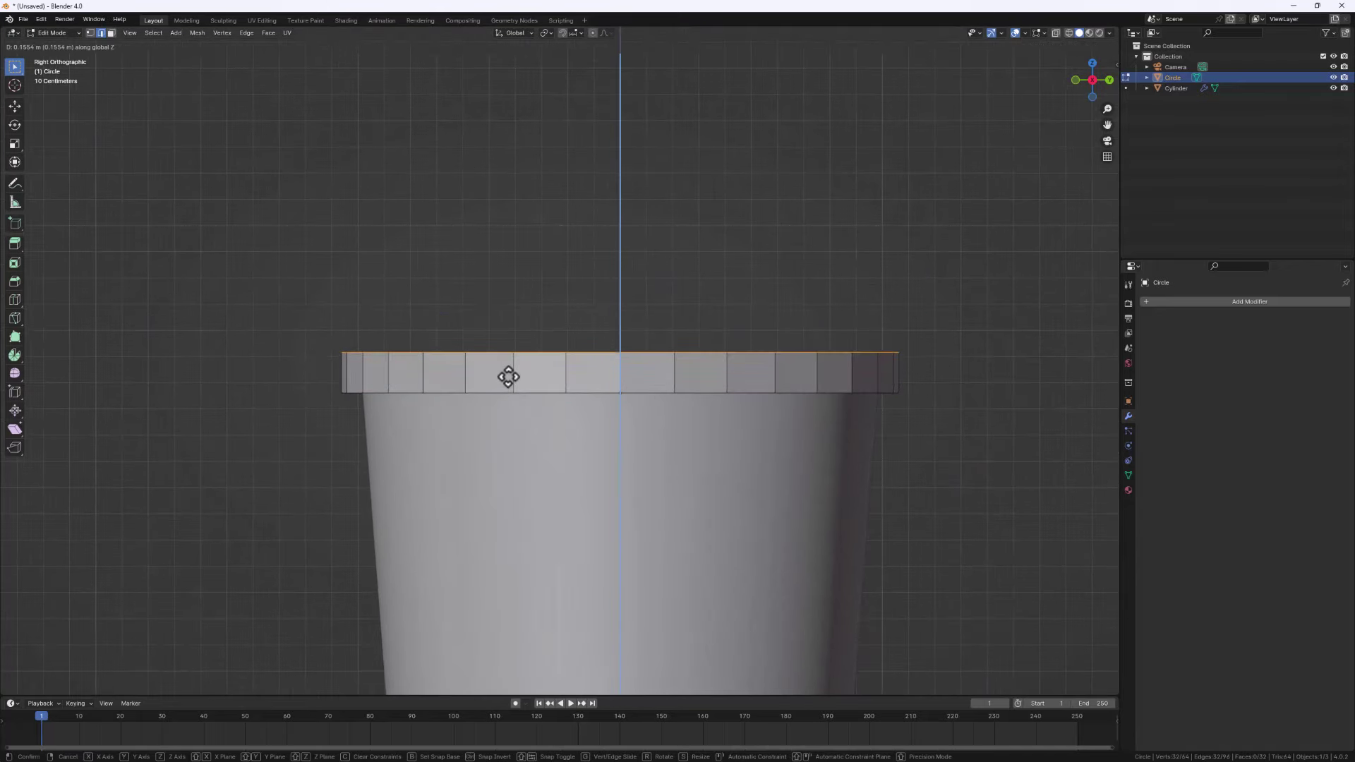
pyautogui.click(509, 372)
# Scale the band's upper edge loop to about 0.99, and enlarge the whole band by a factor of about 1.02
pyautogui.moveTo(558, 368); pyautogui.dragTo(562, 415, button='middle')
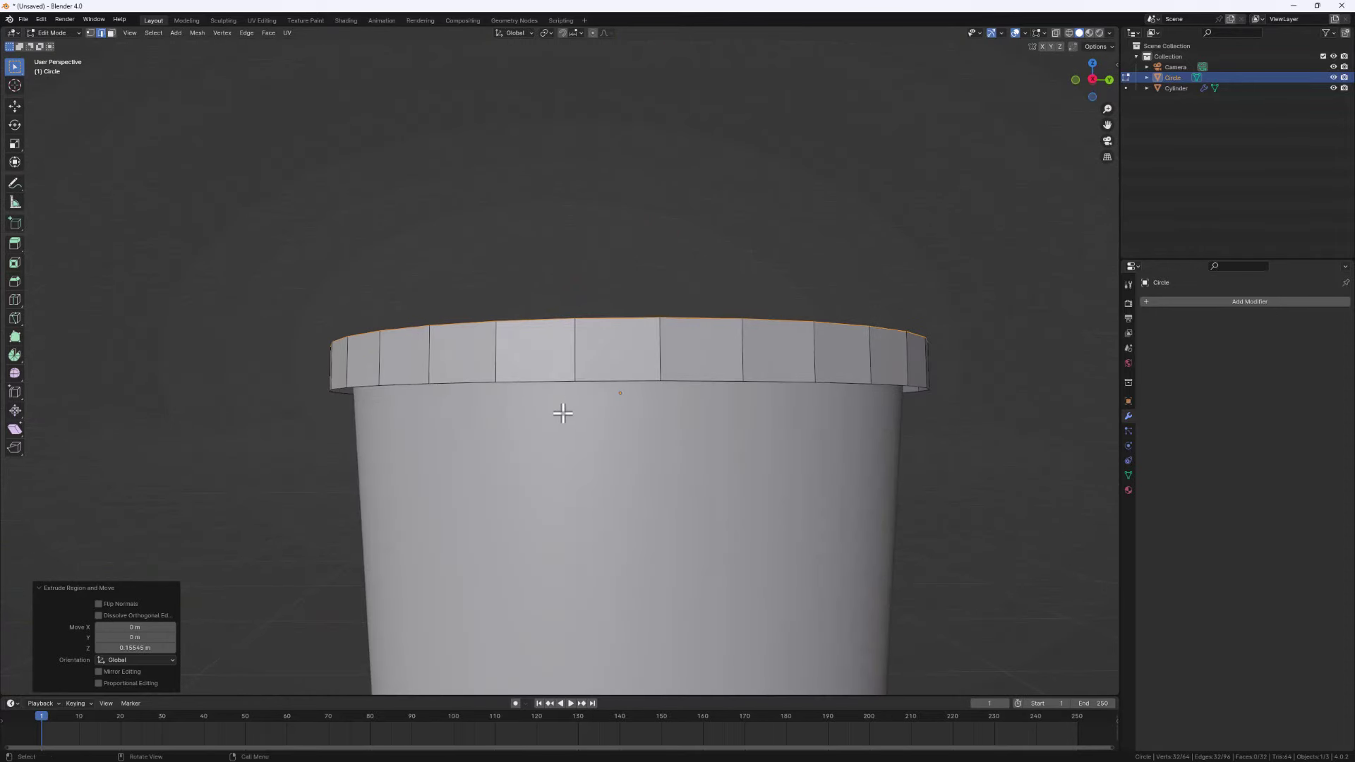
pyautogui.moveTo(636, 358); pyautogui.dragTo(634, 402, button='middle')
pyautogui.press('s')
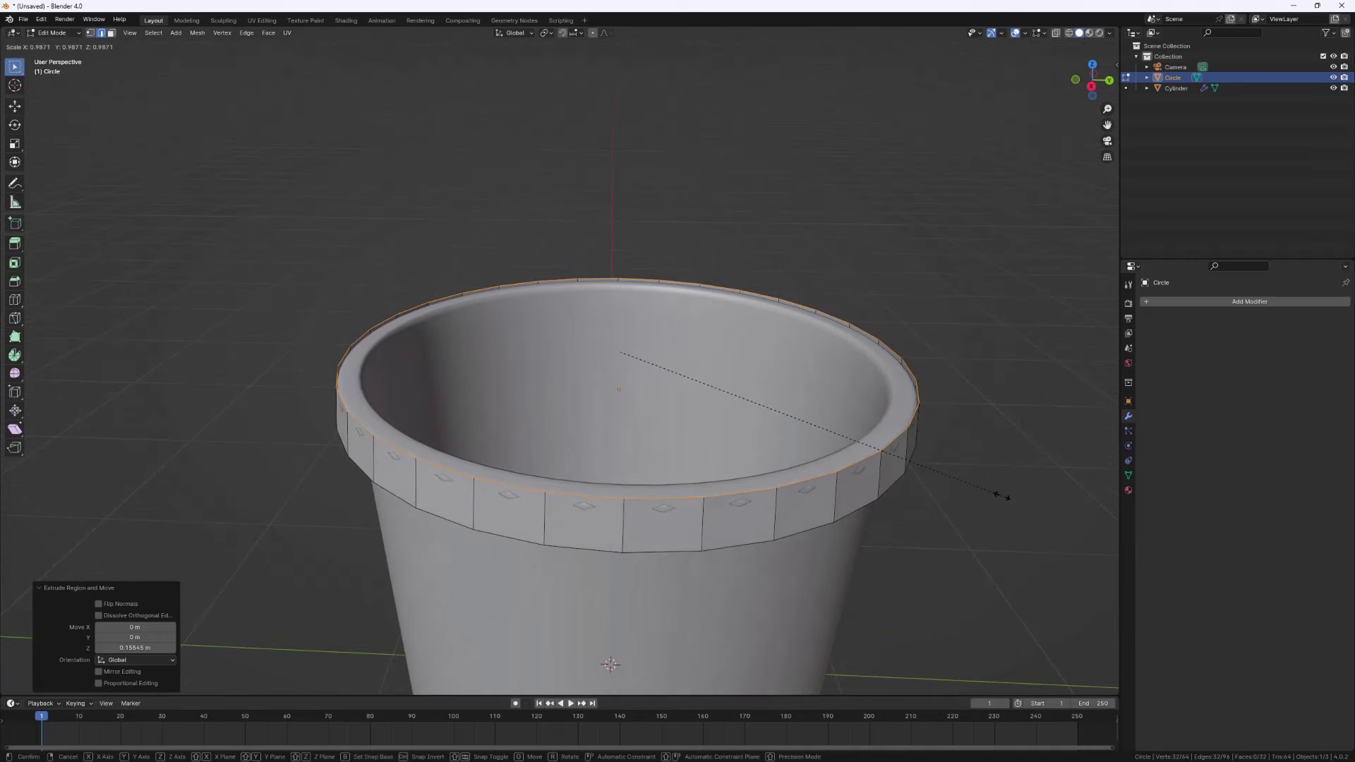
pyautogui.click(1002, 497)
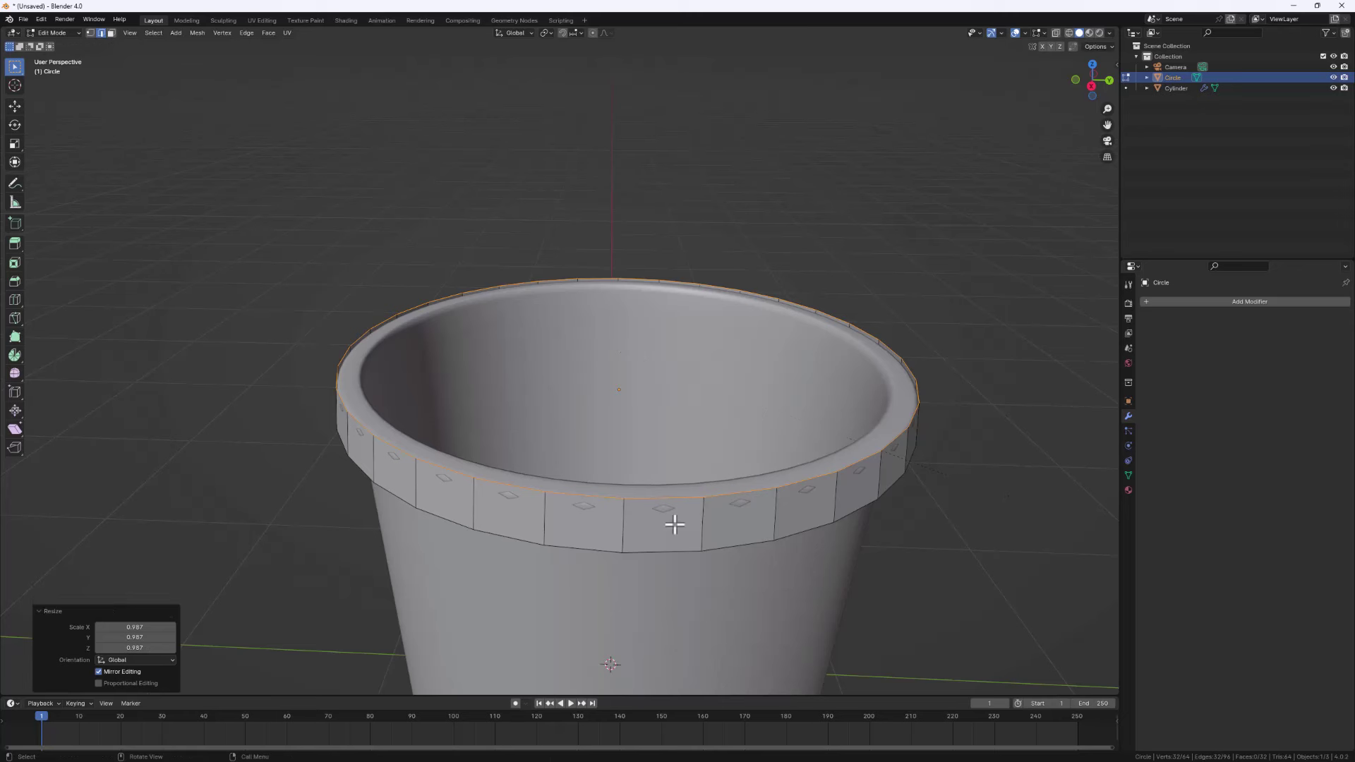
pyautogui.press('a')
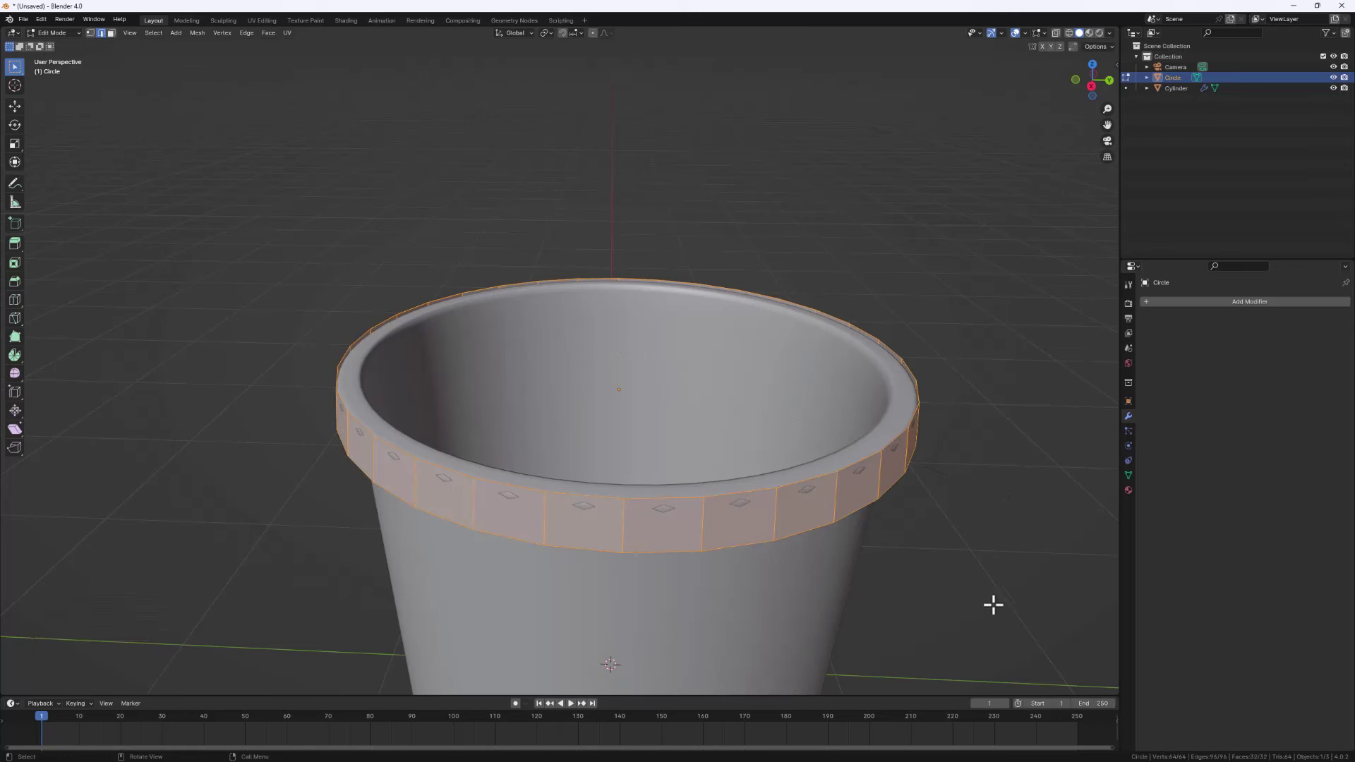
pyautogui.press('s')
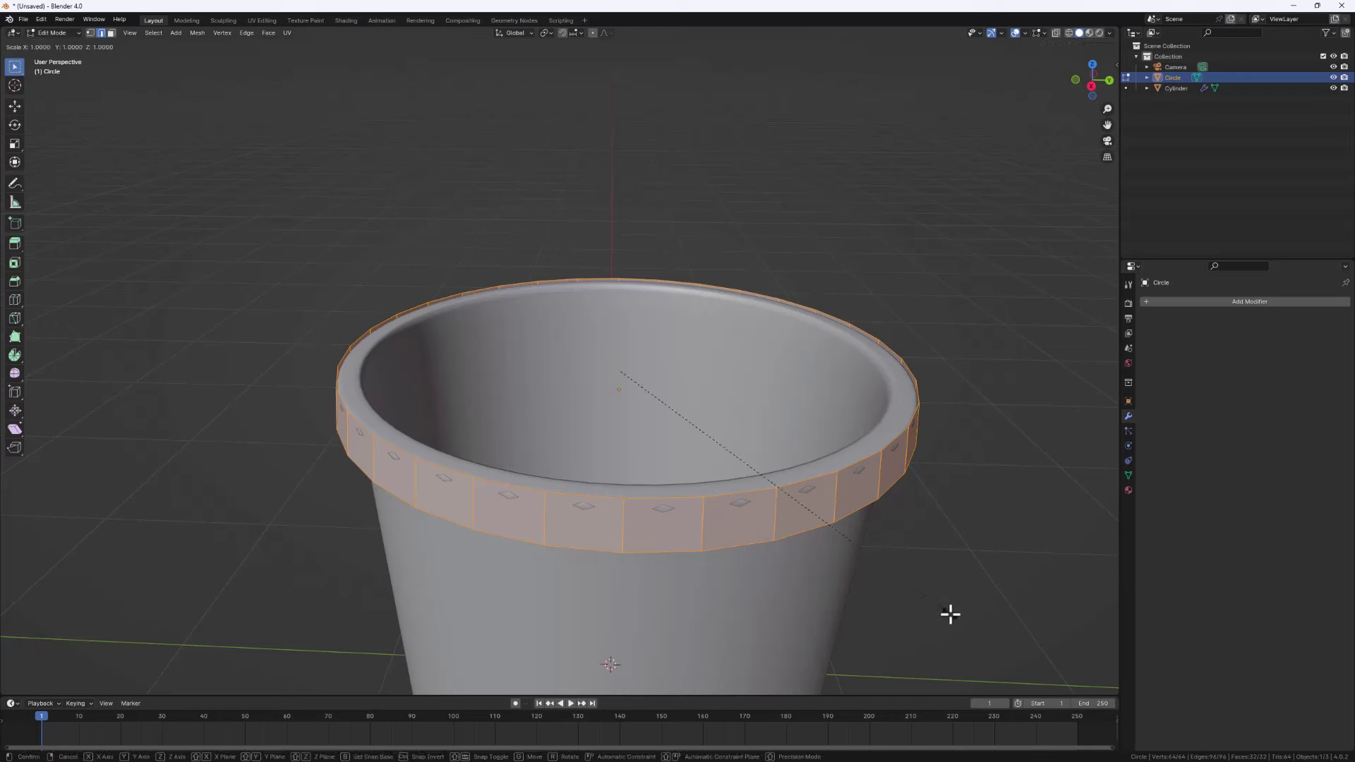
pyautogui.click(932, 616)
# Lower the band's bottom edge loop about 0.07 m along Z
pyautogui.moveTo(639, 536); pyautogui.dragTo(638, 520, button='middle')
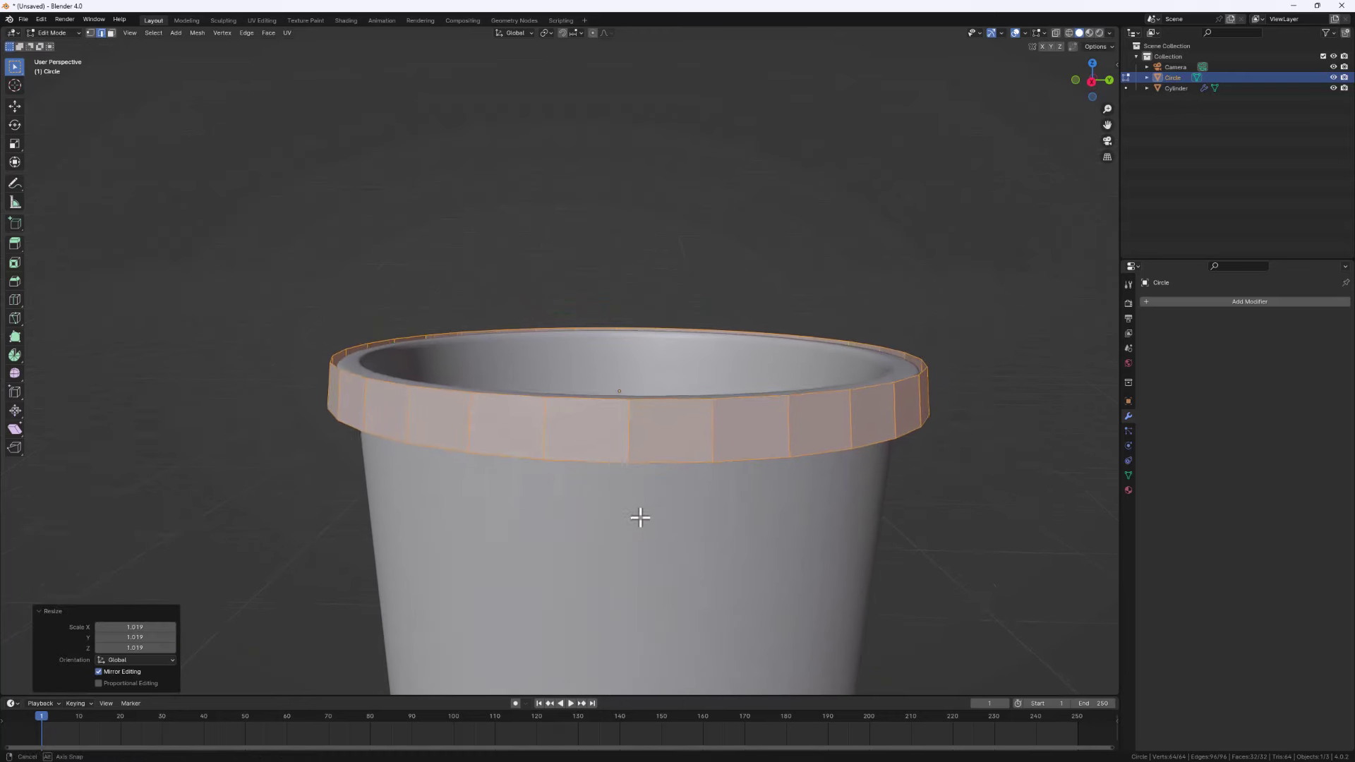
pyautogui.keyDown('alt'); pyautogui.click(646, 456); pyautogui.keyUp('alt')
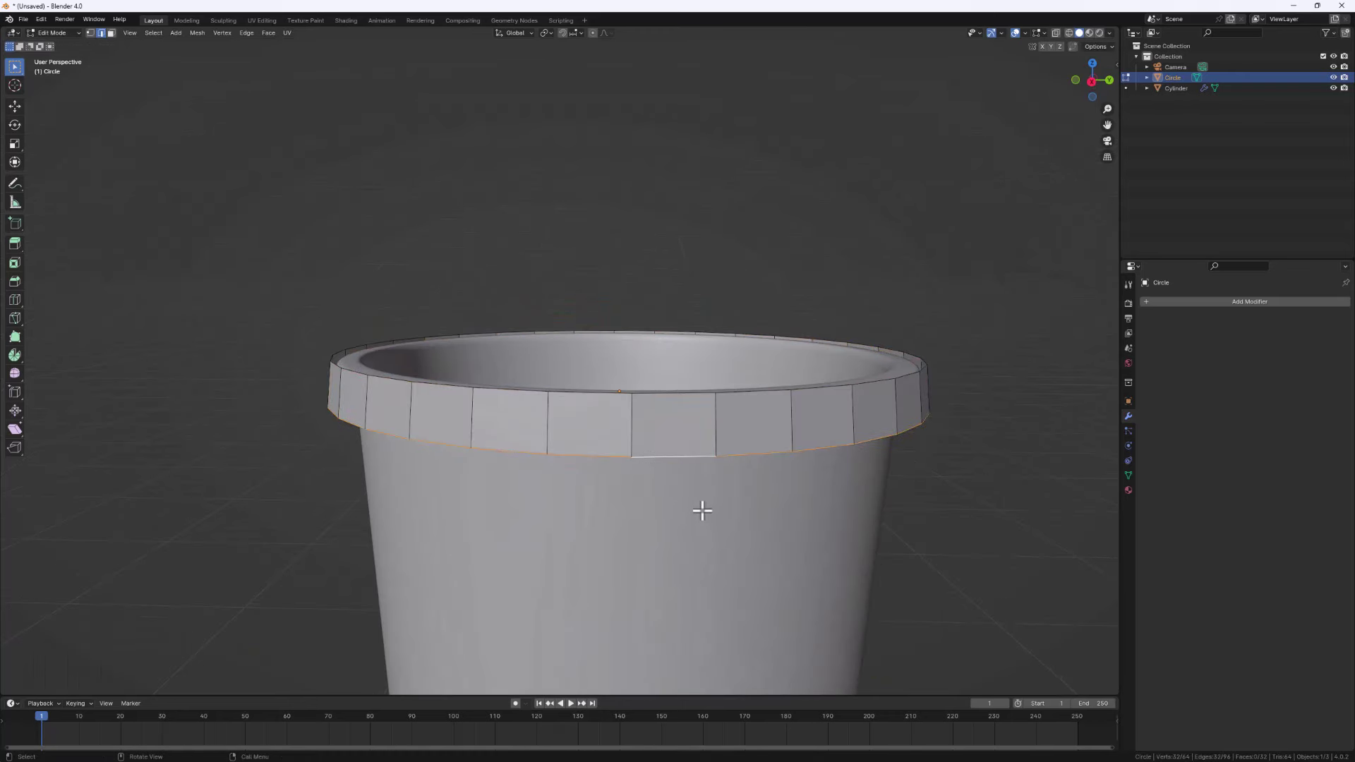
pyautogui.press('g')
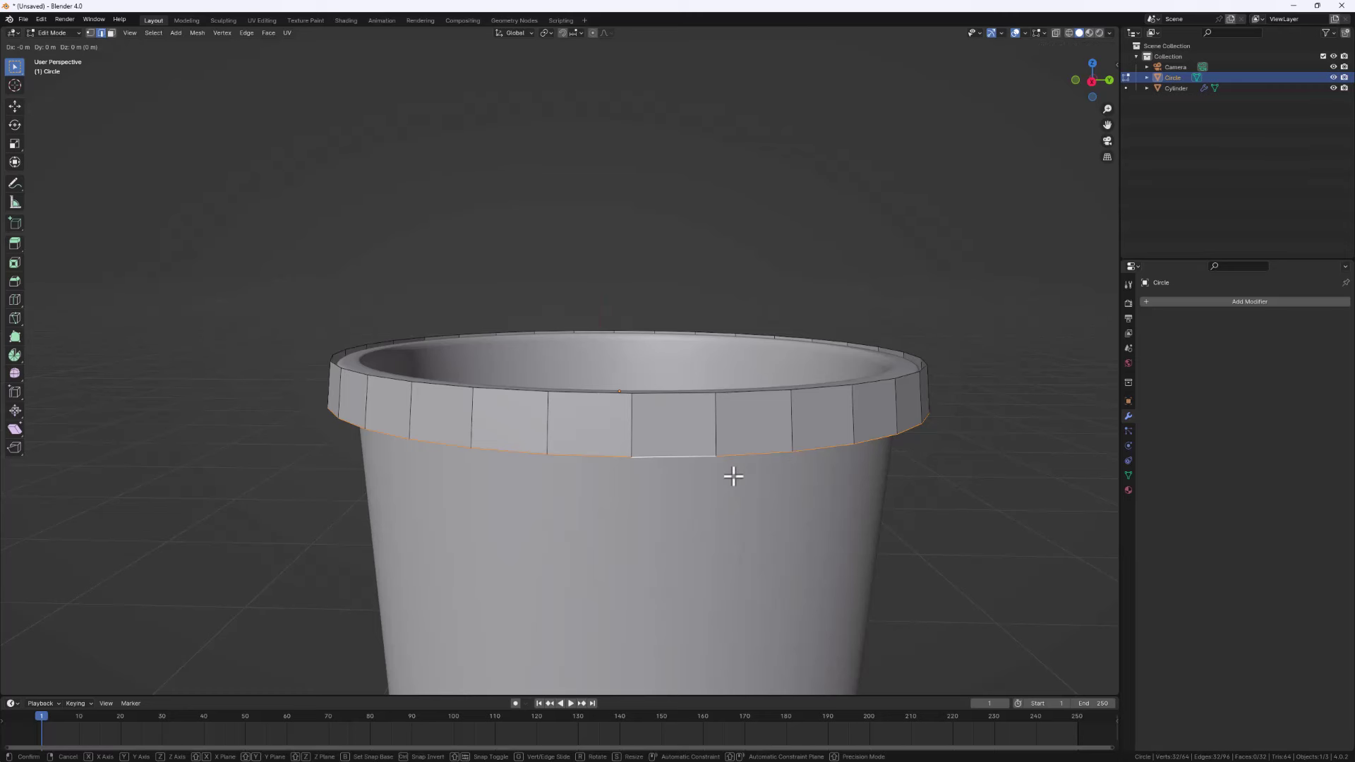
pyautogui.press('z')
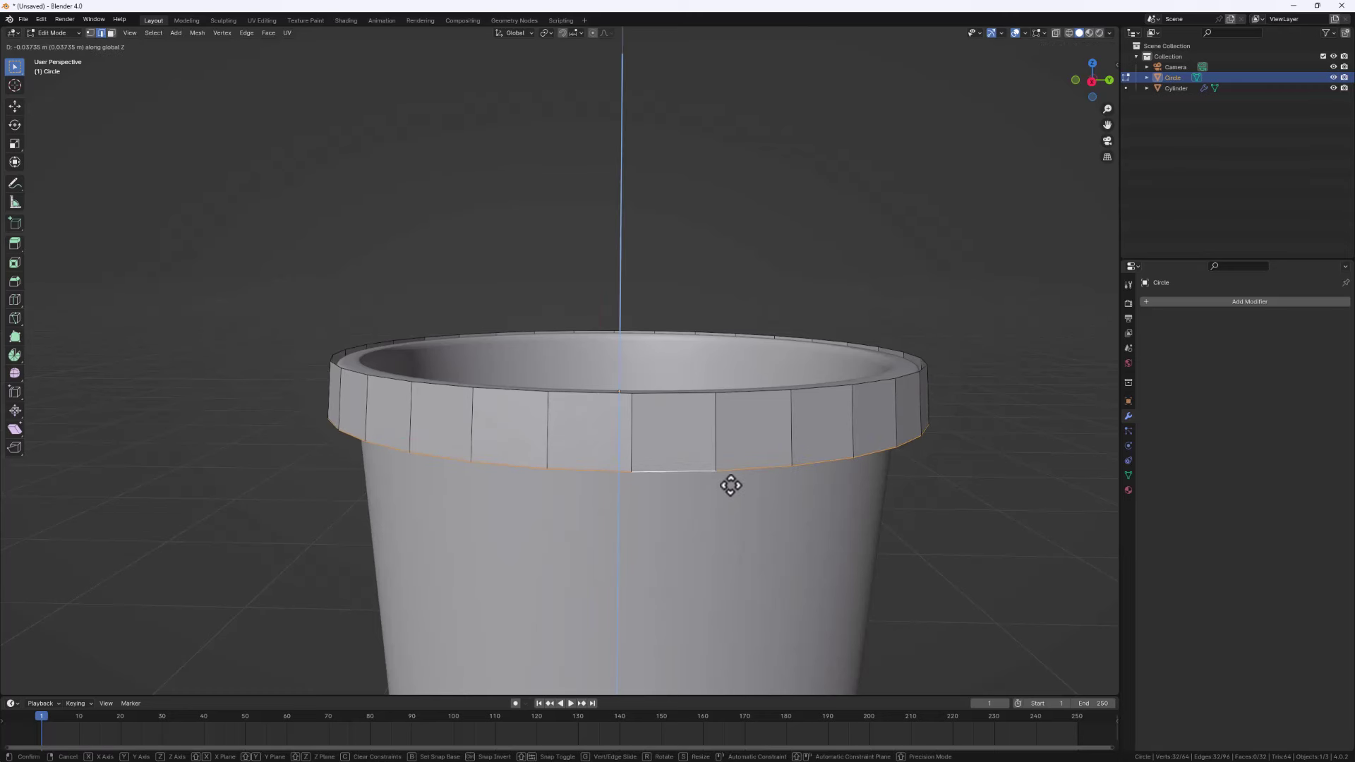
pyautogui.click(730, 494)
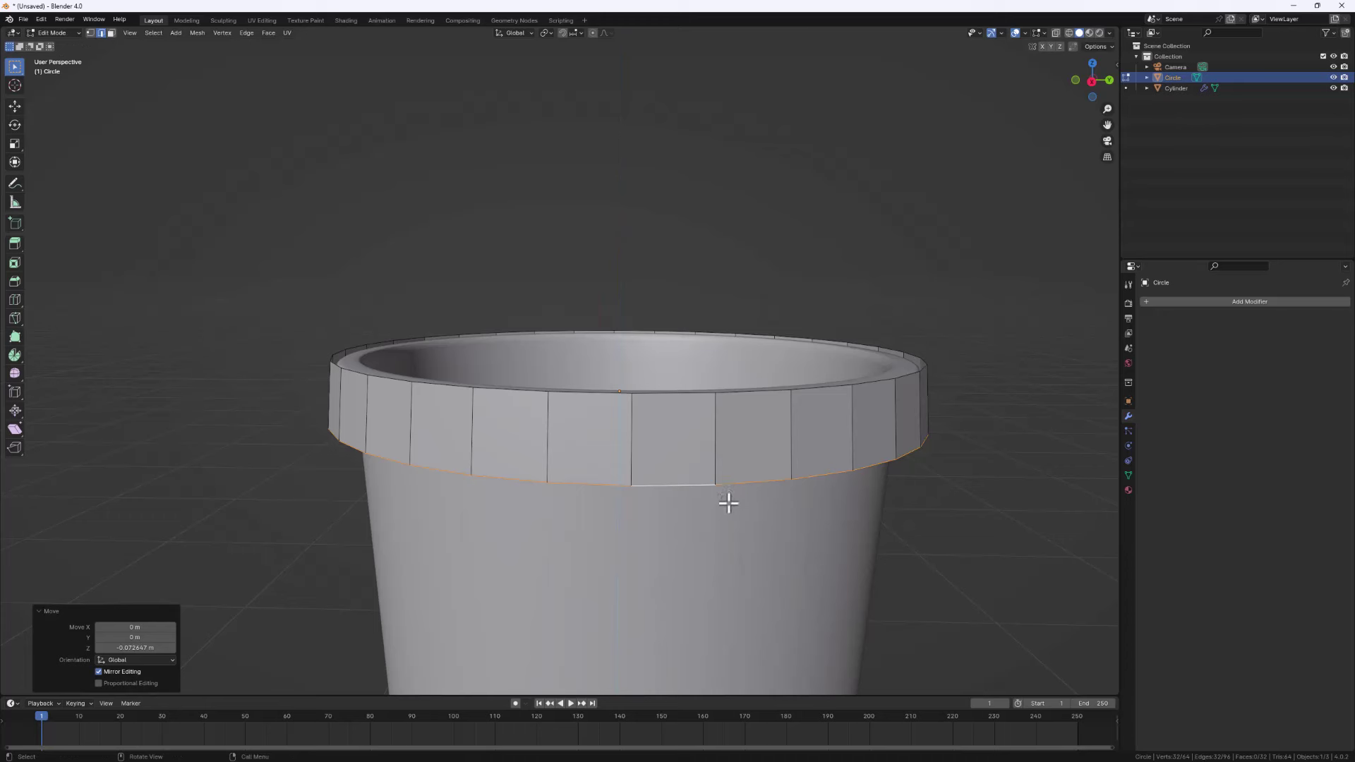
# Extrude the band's top edge loop inward, scaled to about 0.895, to form a flat ledge over the rim
pyautogui.moveTo(726, 499); pyautogui.dragTo(672, 473, button='middle')
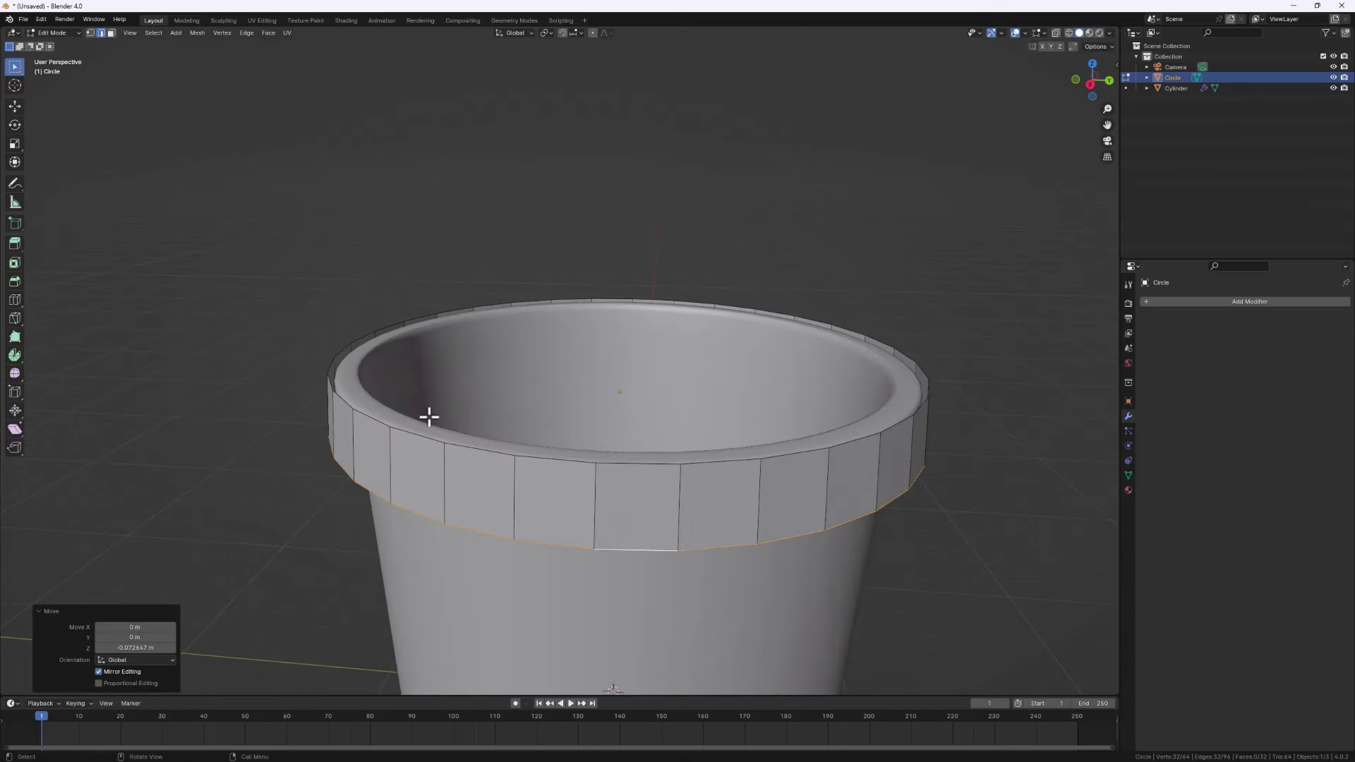
pyautogui.click(433, 439)
pyautogui.keyDown('alt'); pyautogui.click(433, 439); pyautogui.keyUp('alt')
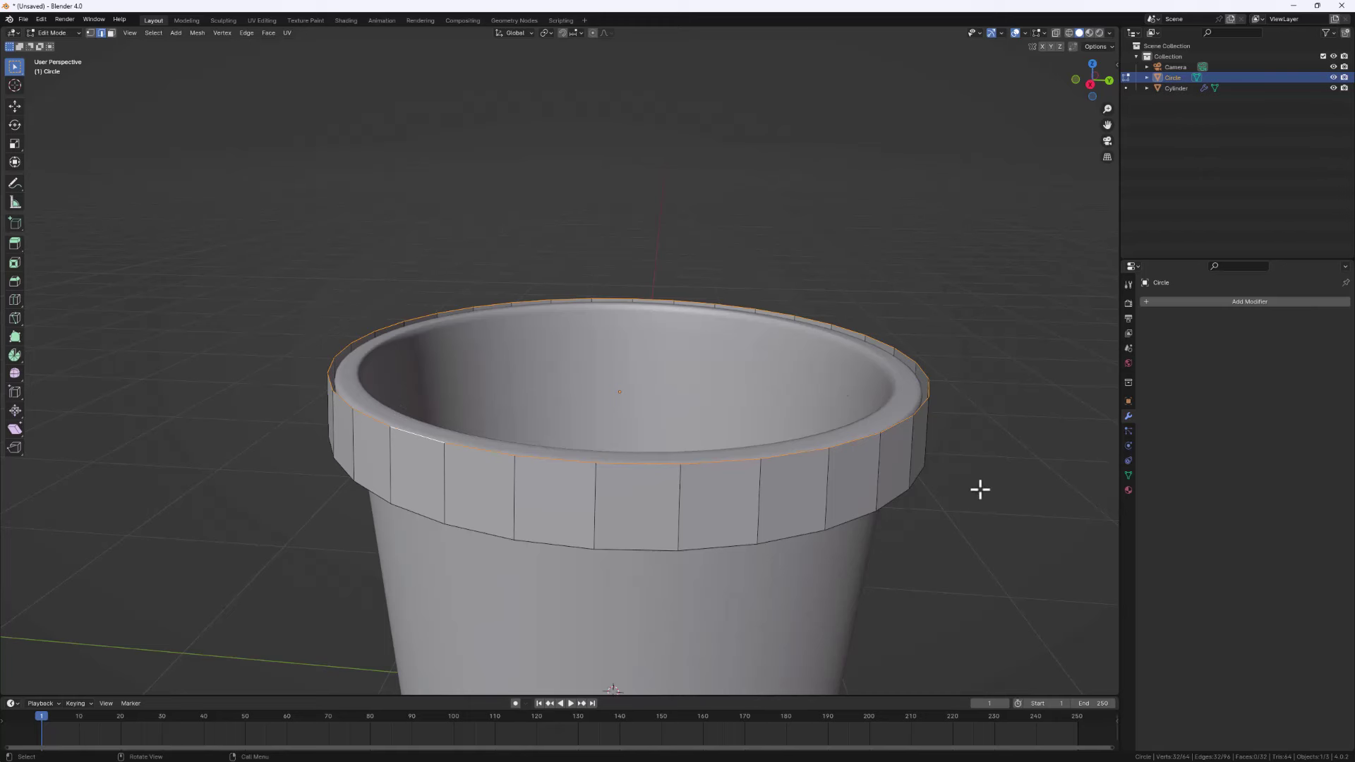
pyautogui.press('e')
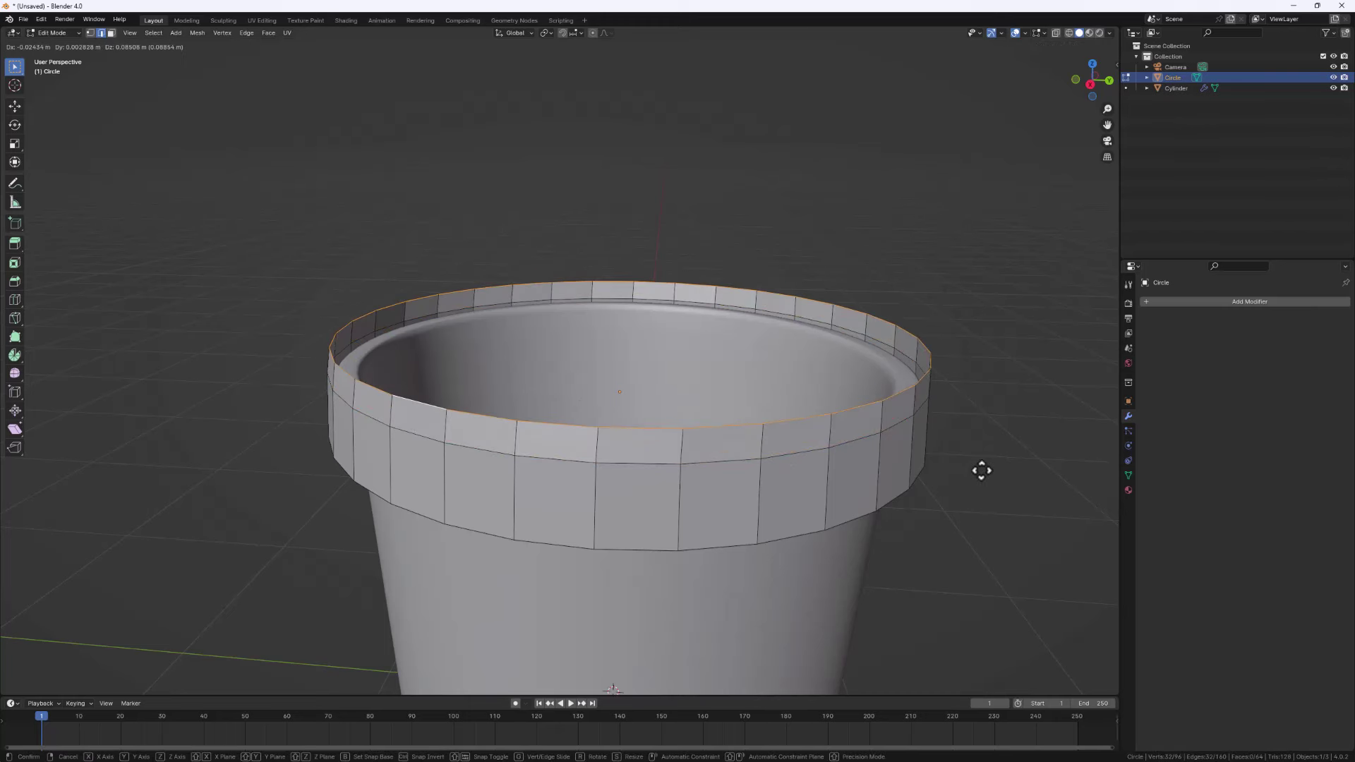
pyautogui.press('s')
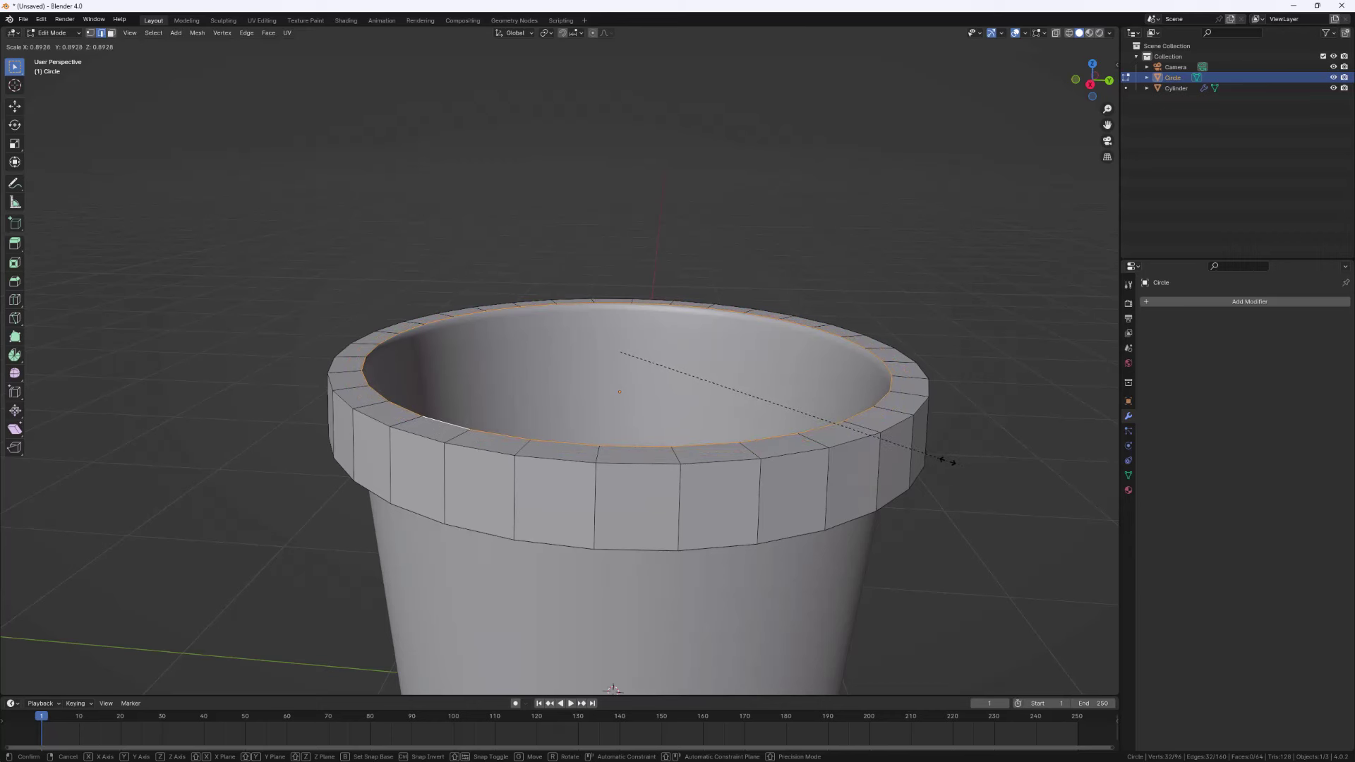
pyautogui.click(948, 458)
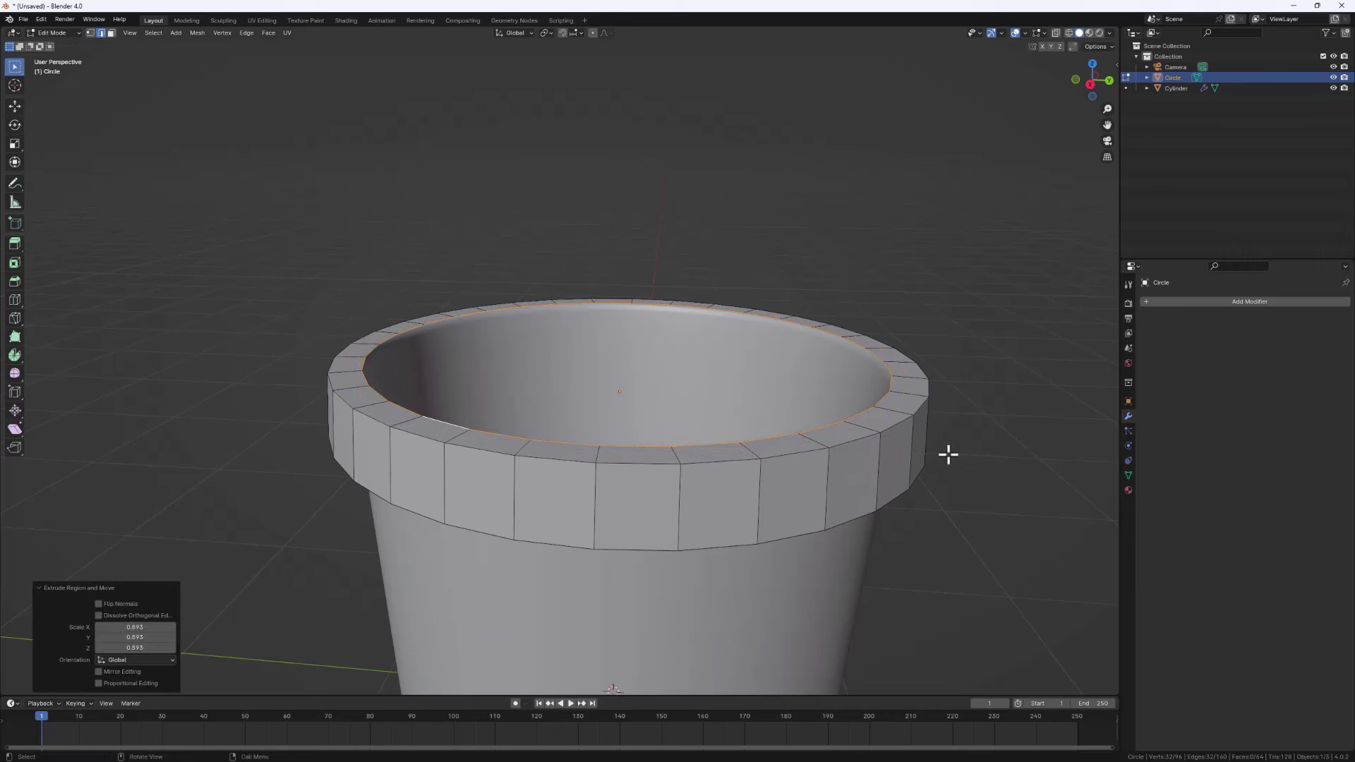
# Extrude the ledge's inner edge loop up about 0.27 m and taper its top by scaling to about 0.93
pyautogui.moveTo(859, 517); pyautogui.dragTo(849, 548, button='middle')
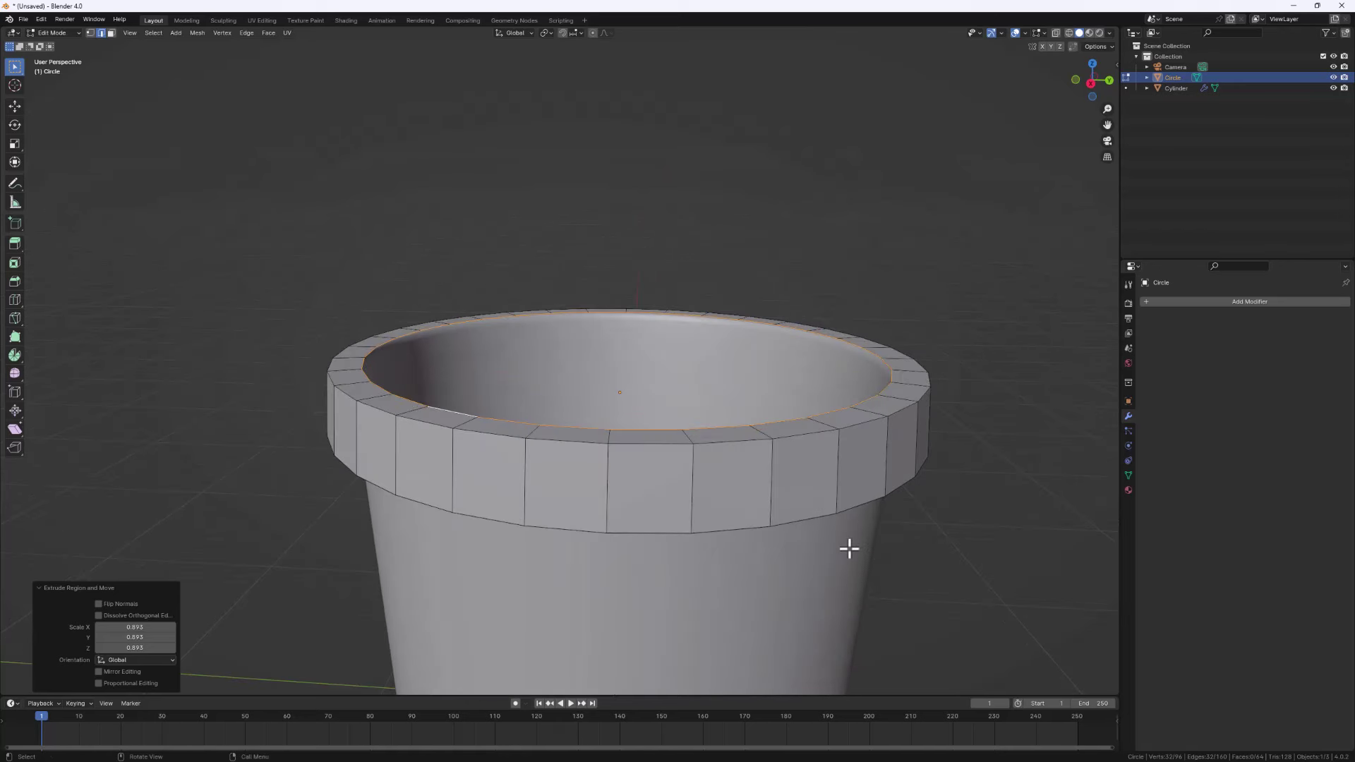
pyautogui.press('e')
pyautogui.press('z')
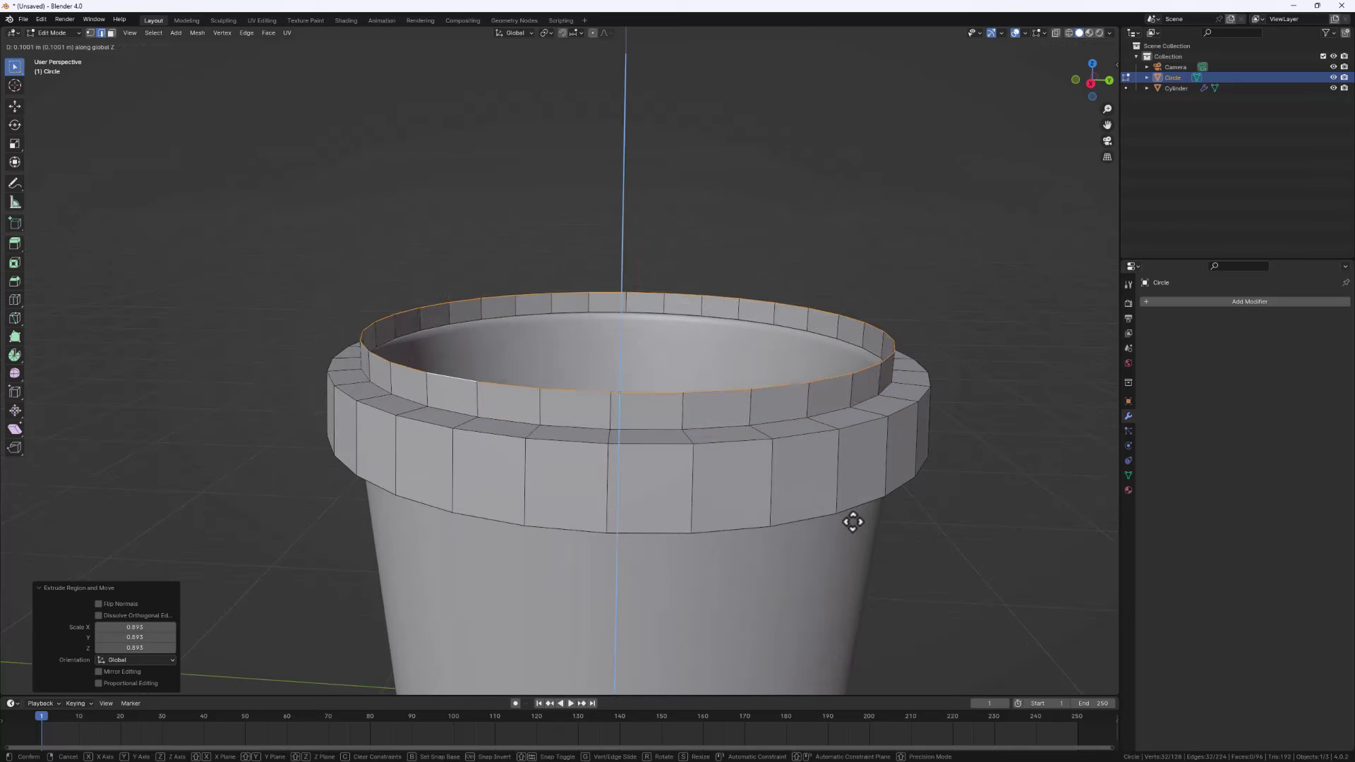
pyautogui.click(861, 475)
pyautogui.moveTo(861, 475); pyautogui.dragTo(772, 454, button='middle')
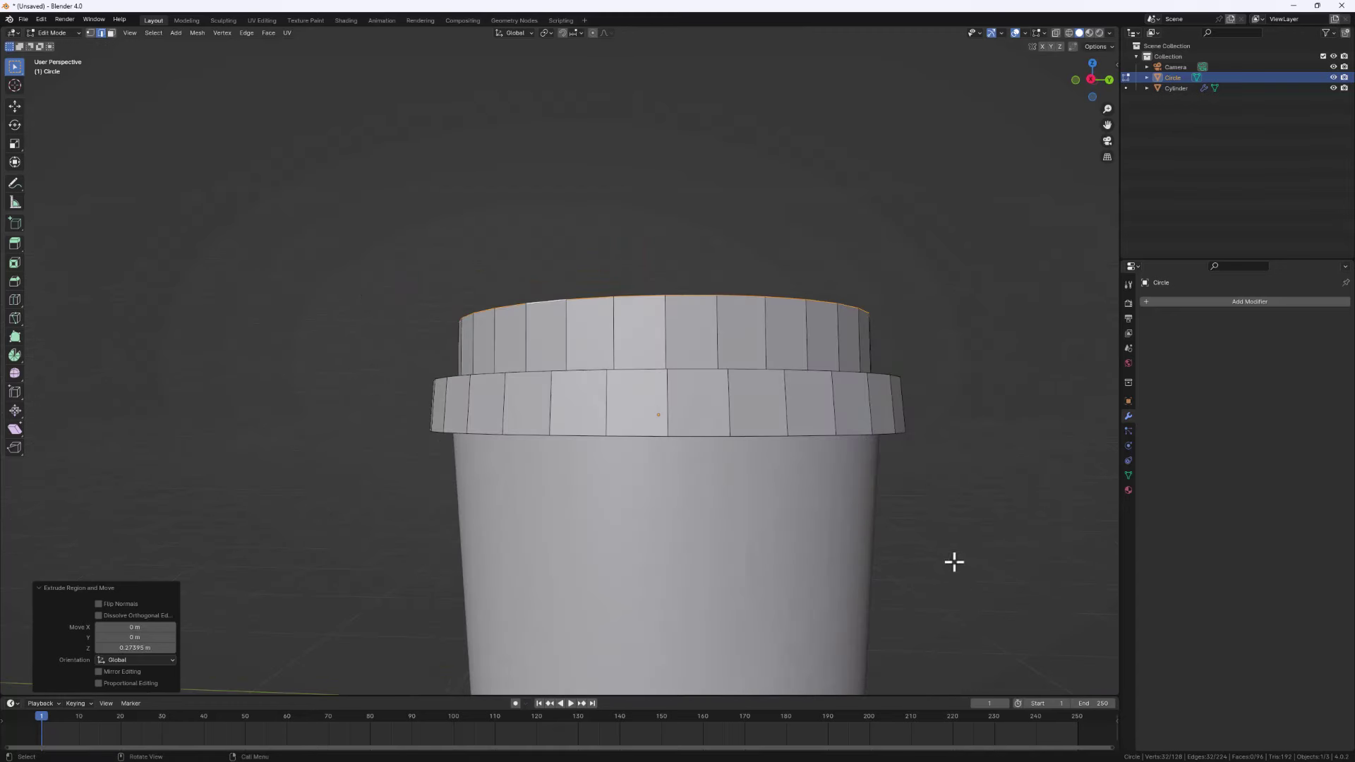
pyautogui.press('s')
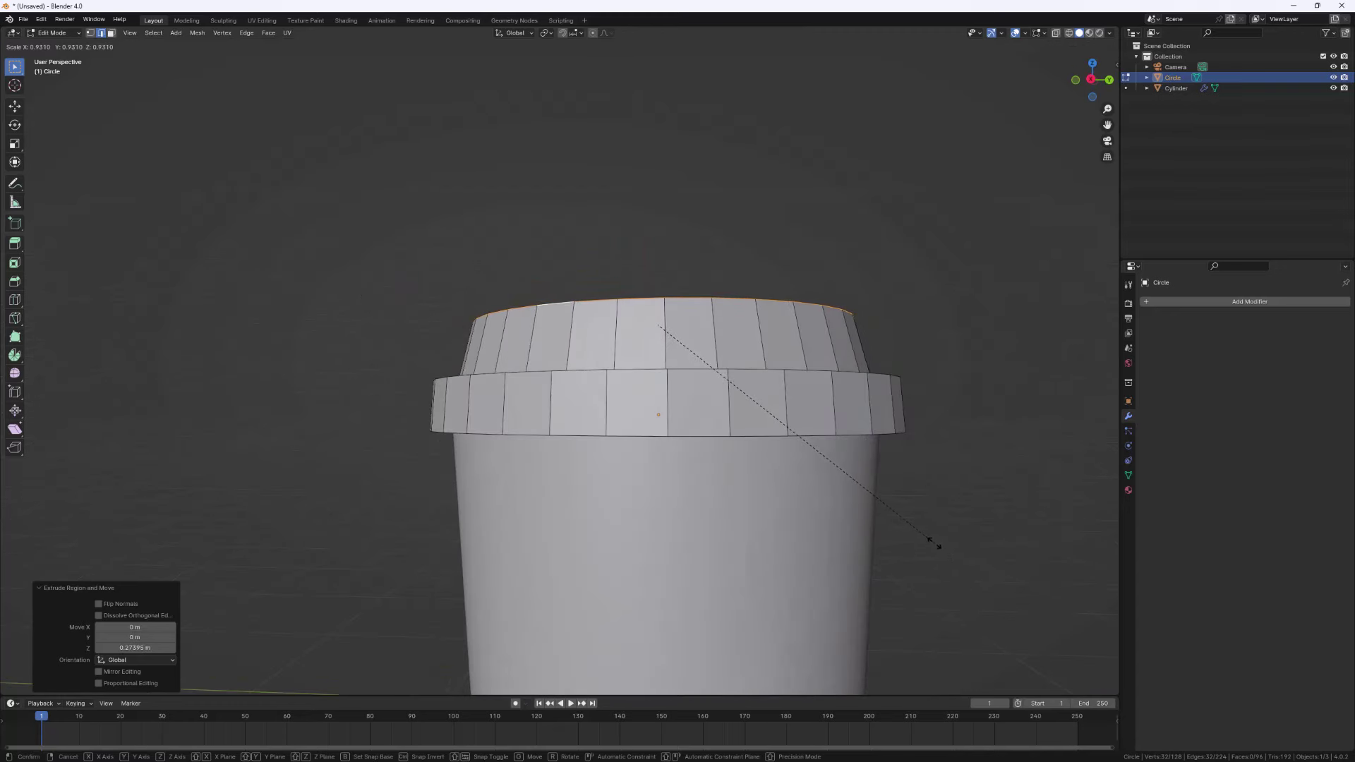
pyautogui.click(930, 541)
# Extrude the lid's top edge loop inward, scaled to about 0.89, to form a narrow upper rim
pyautogui.moveTo(705, 383); pyautogui.dragTo(689, 422, button='middle')
pyautogui.press('e')
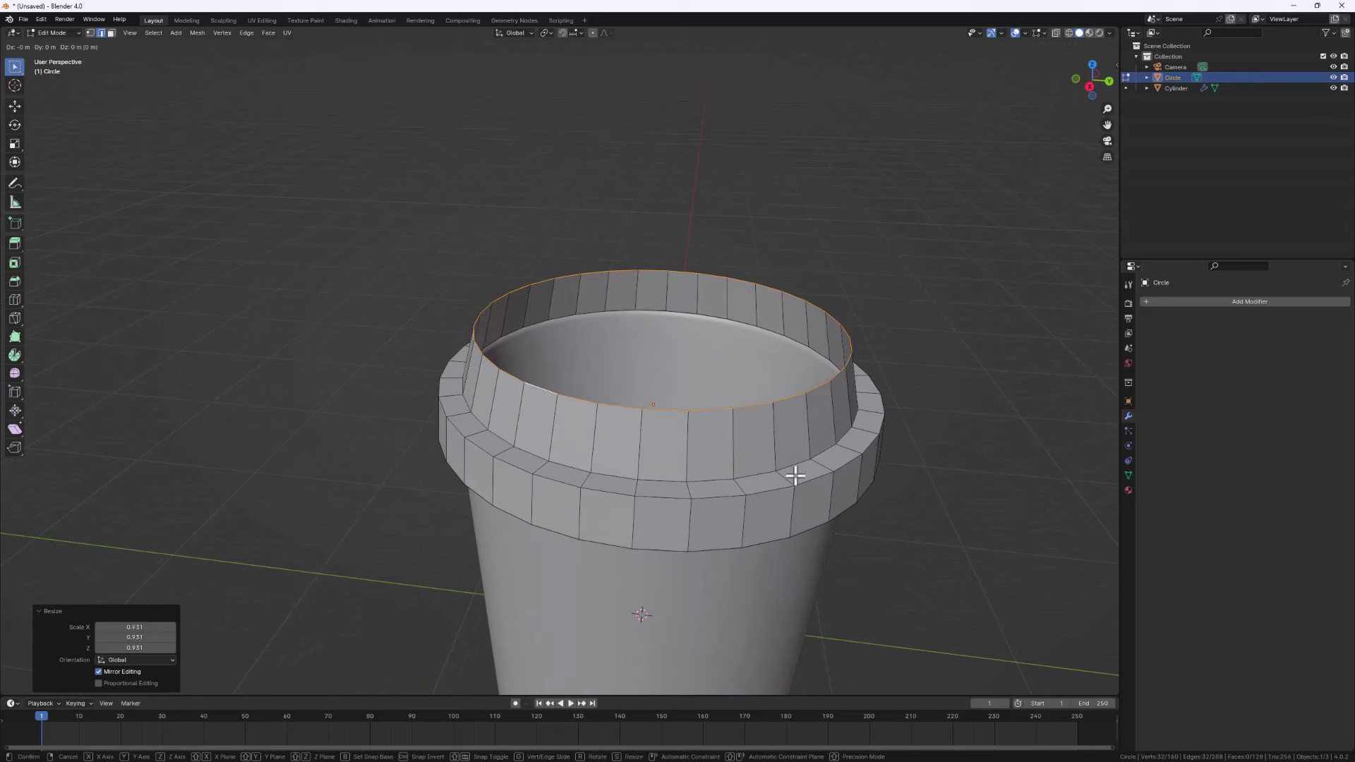
pyautogui.press('s')
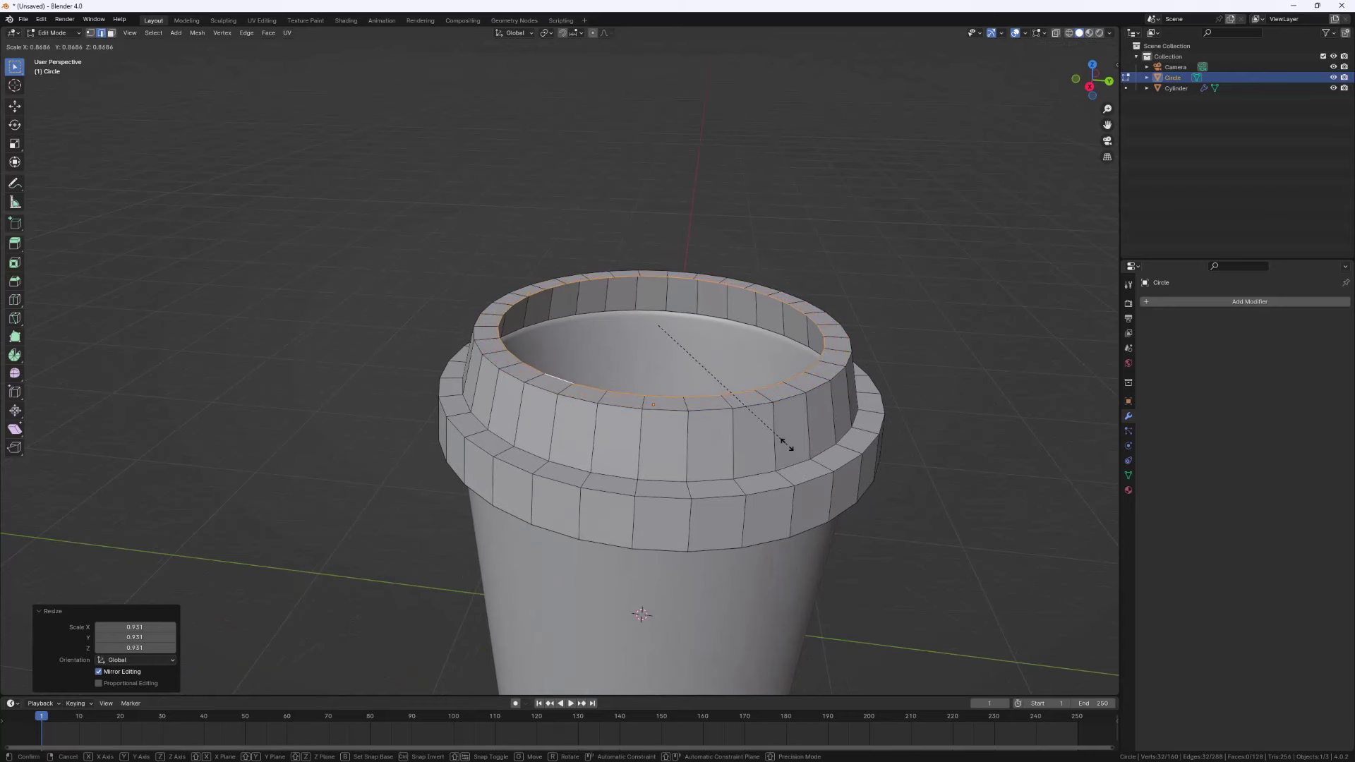
pyautogui.click(784, 449)
# Extrude the upper rim's inner edge loop slightly down along Z, about 0.03 m, to form a recess lip
pyautogui.moveTo(695, 385); pyautogui.dragTo(696, 415, button='middle')
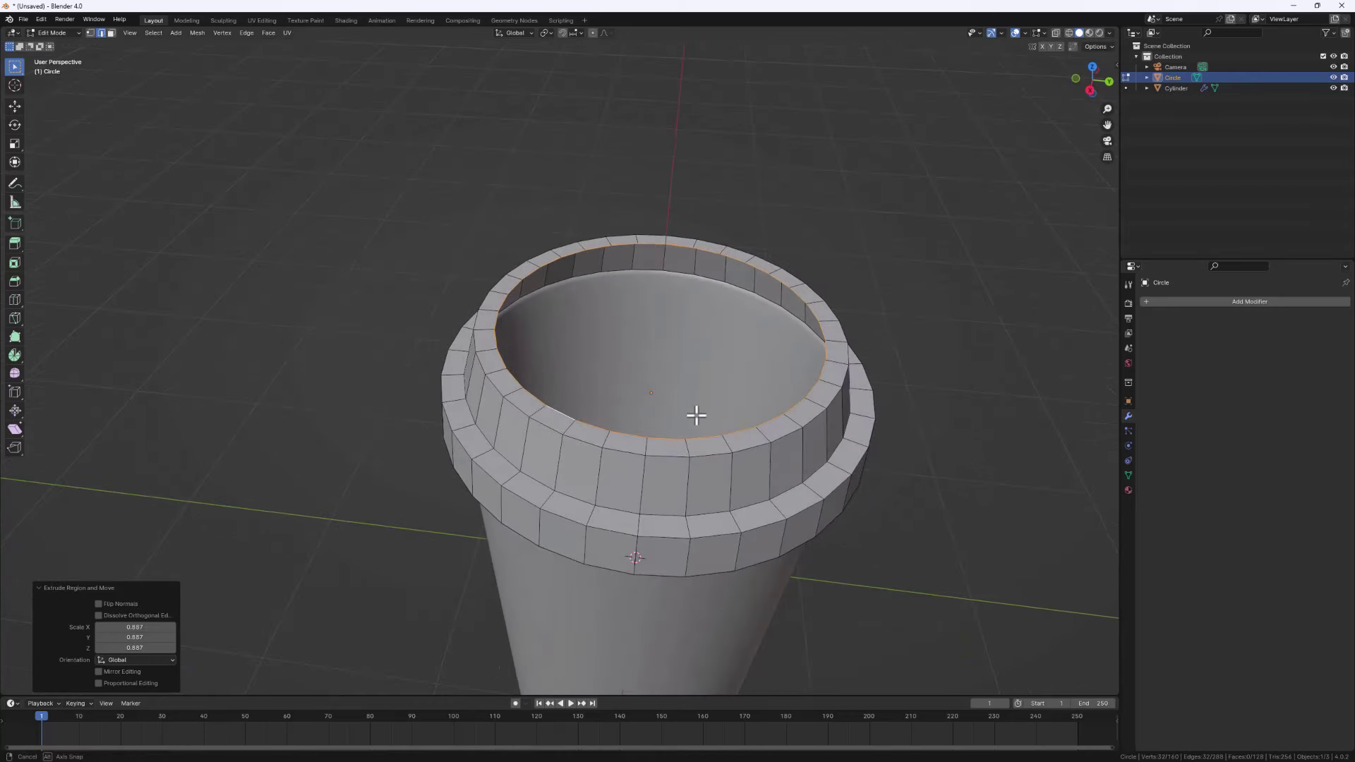
pyautogui.scroll(2, 707, 408)
pyautogui.press('e')
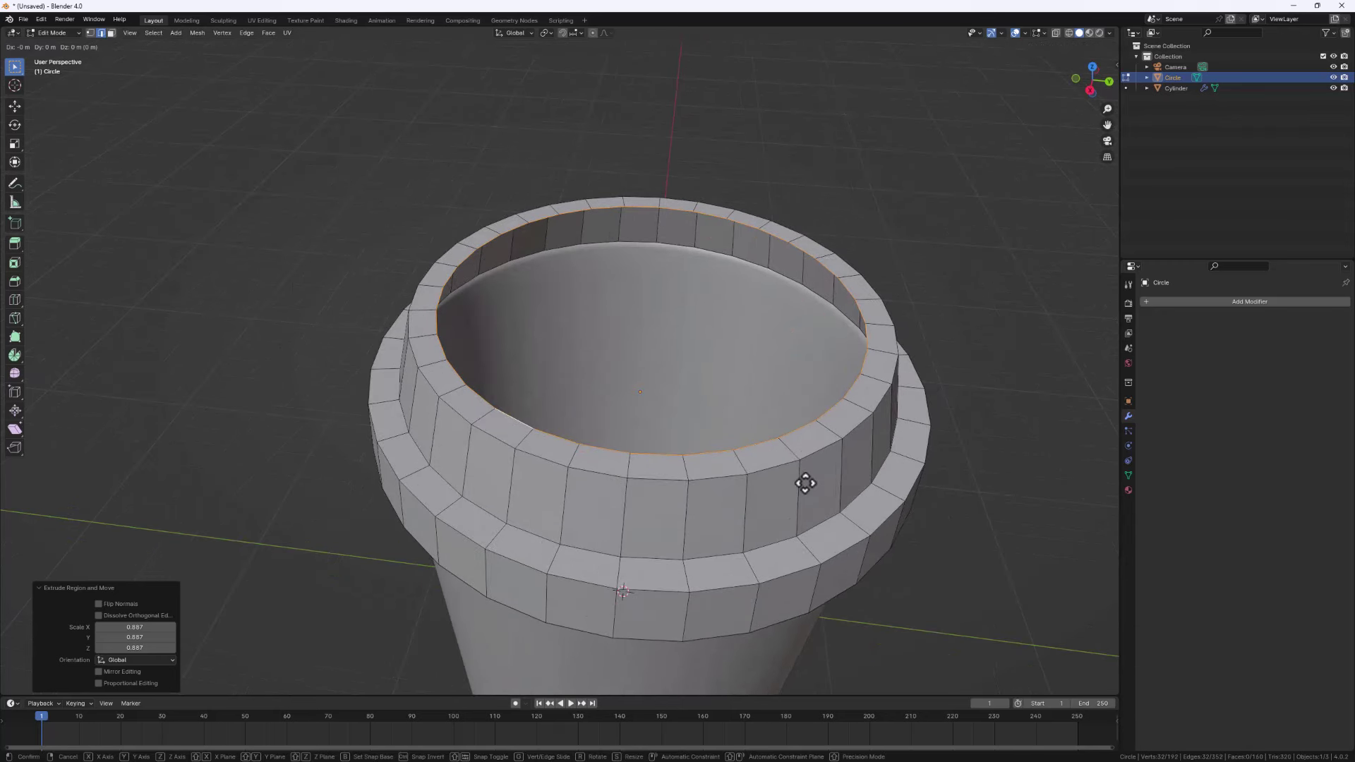
pyautogui.press('z')
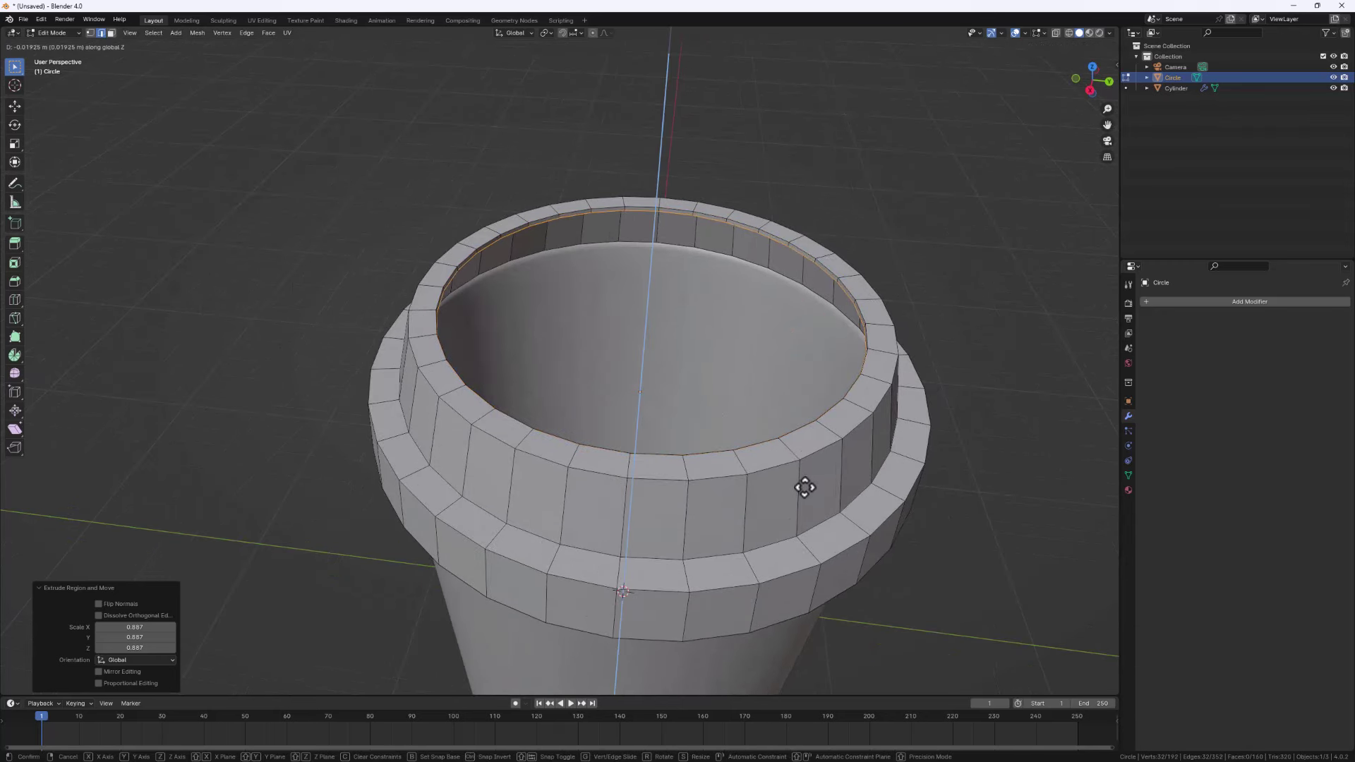
pyautogui.click(803, 489)
# Close the lid's top opening by grid-filling the recess lip's edge loop with span 2 and offset 4
pyautogui.moveTo(738, 478); pyautogui.dragTo(699, 487, button='middle')
pyautogui.scroll(-3, 566, 354)
pyautogui.moveTo(565, 353); pyautogui.dragTo(584, 351, button='middle')
pyautogui.scroll(2, 568, 417)
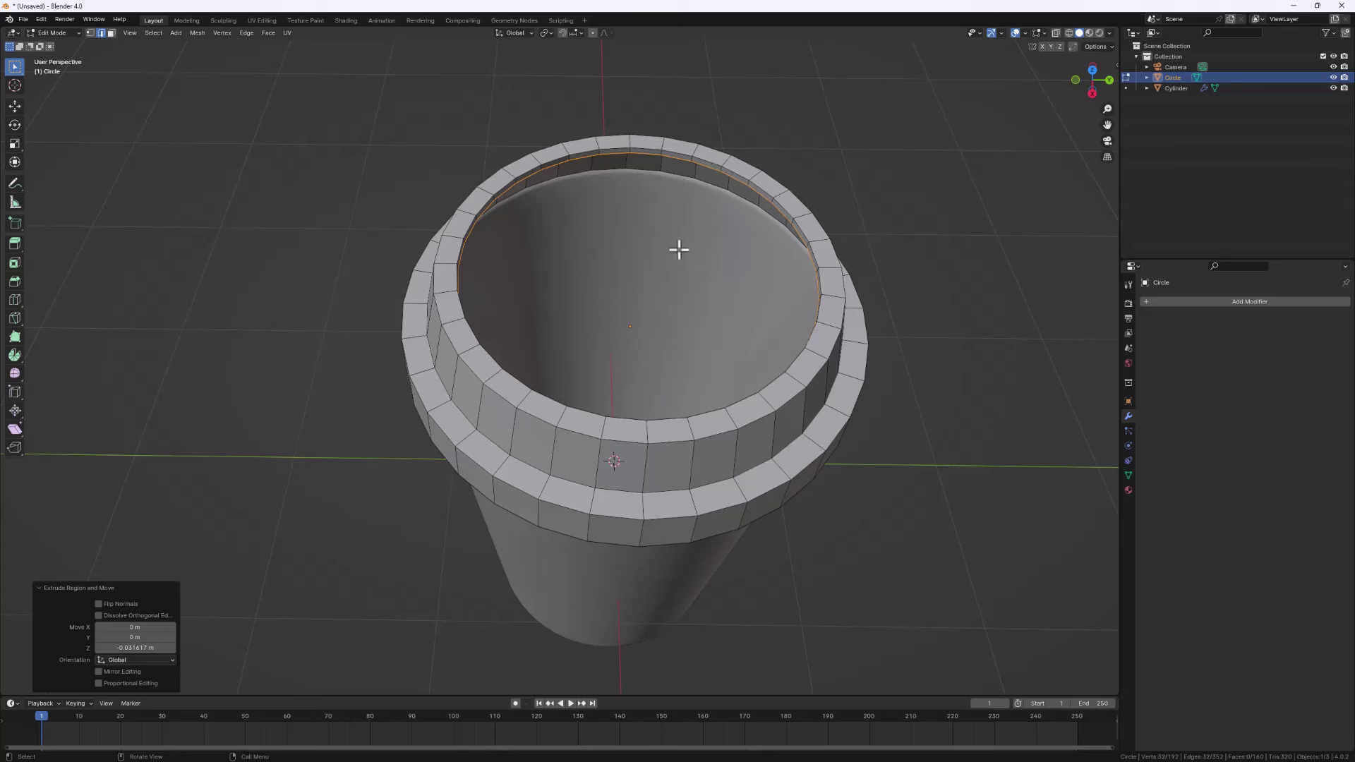
pyautogui.click(266, 33)
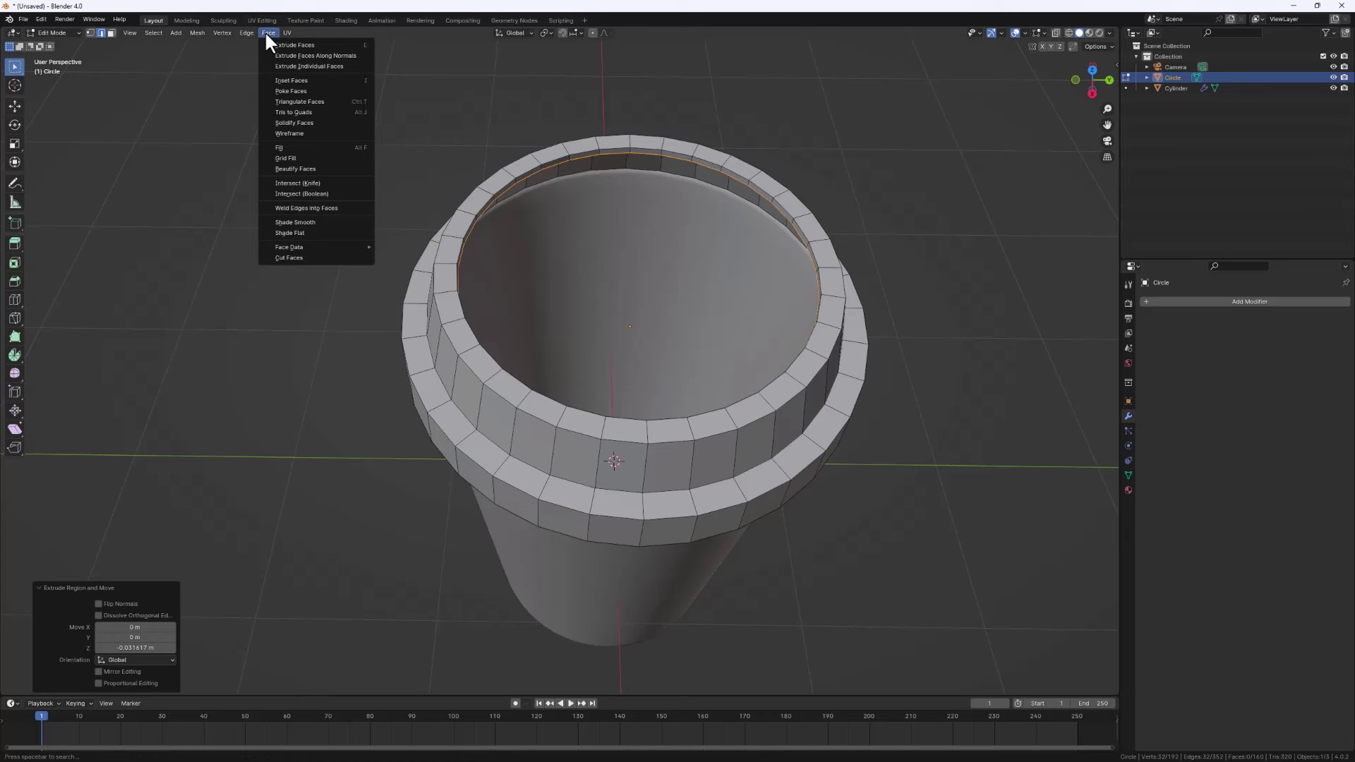
pyautogui.click(287, 158)
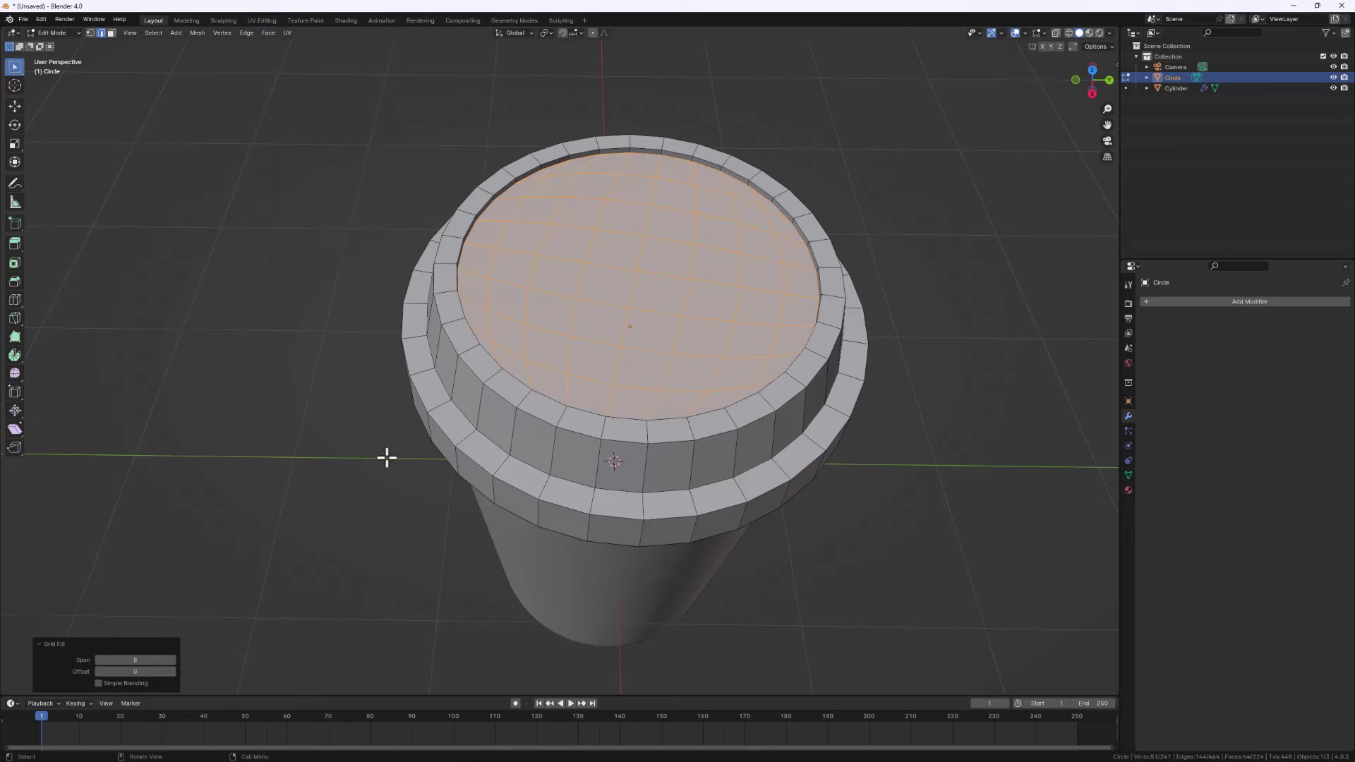
pyautogui.click(138, 663)
pyautogui.press('Return')
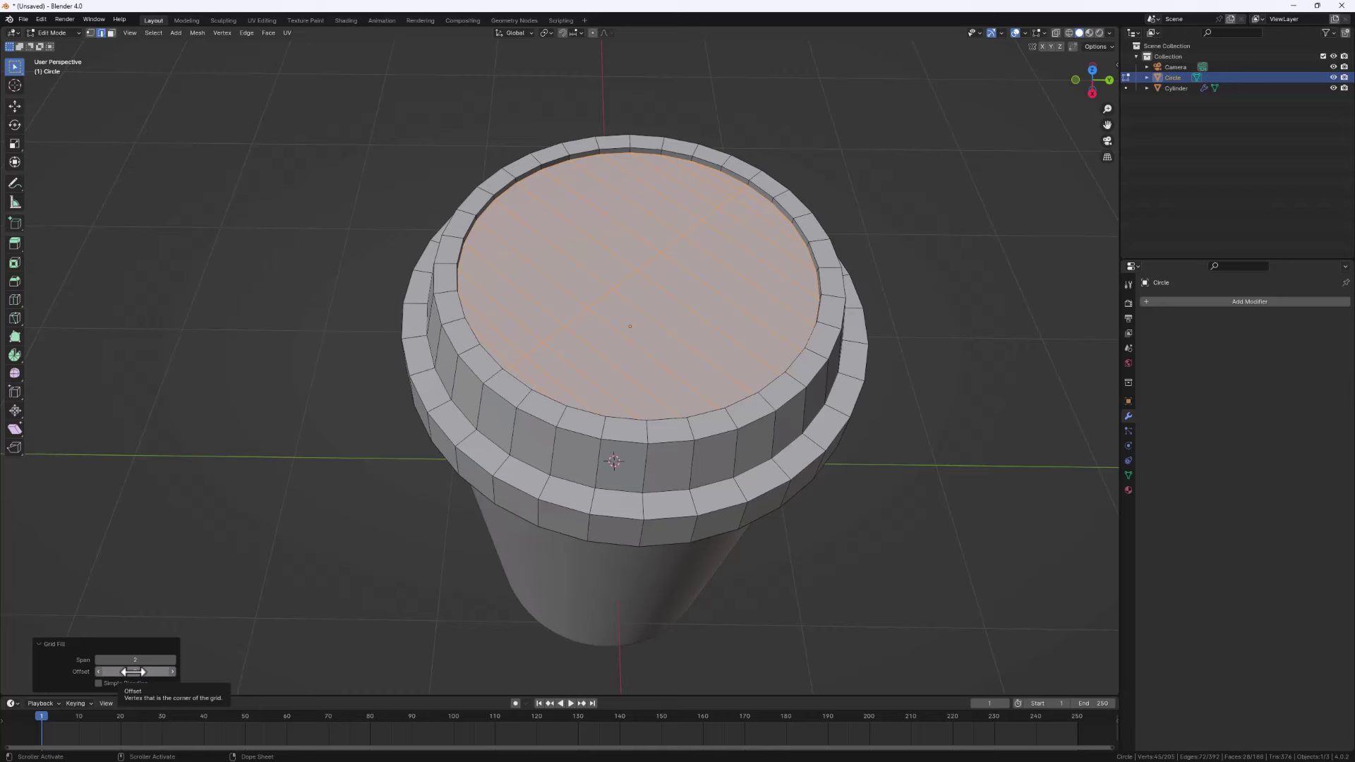
pyautogui.press('KP_Decimal')
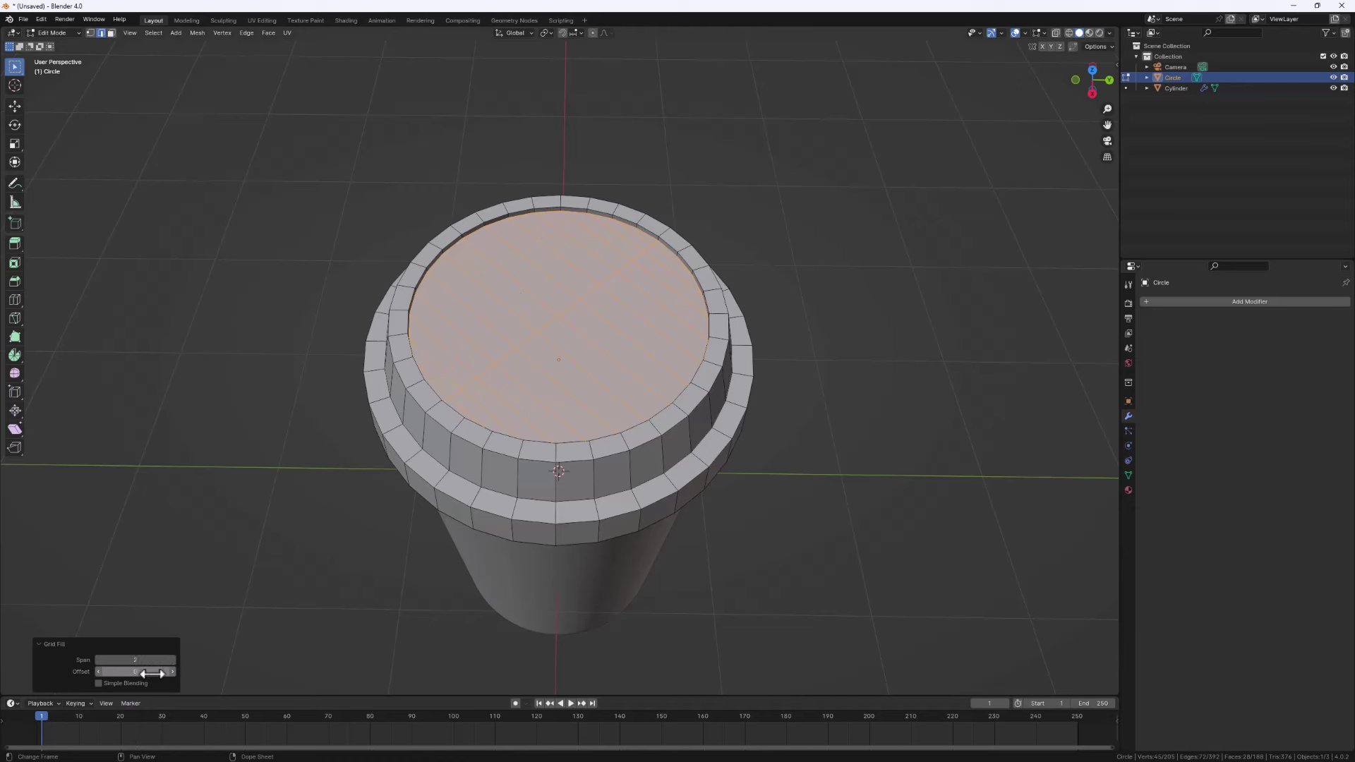
pyautogui.moveTo(145, 674); pyautogui.dragTo(166, 674)
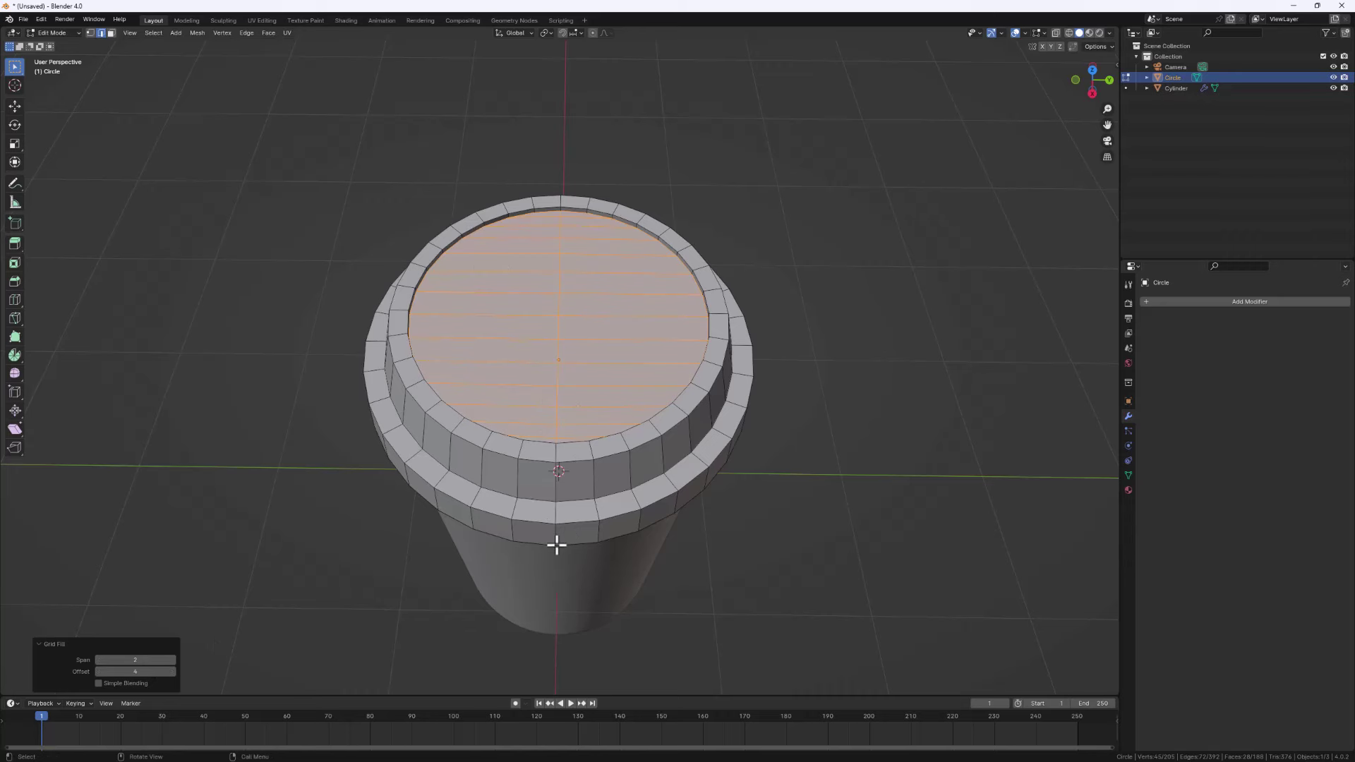
# Select the ten lid-top faces forming the segment at one end and extrude them down about 0.23 m as a drinking recess
pyautogui.moveTo(569, 333); pyautogui.dragTo(544, 303, button='middle')
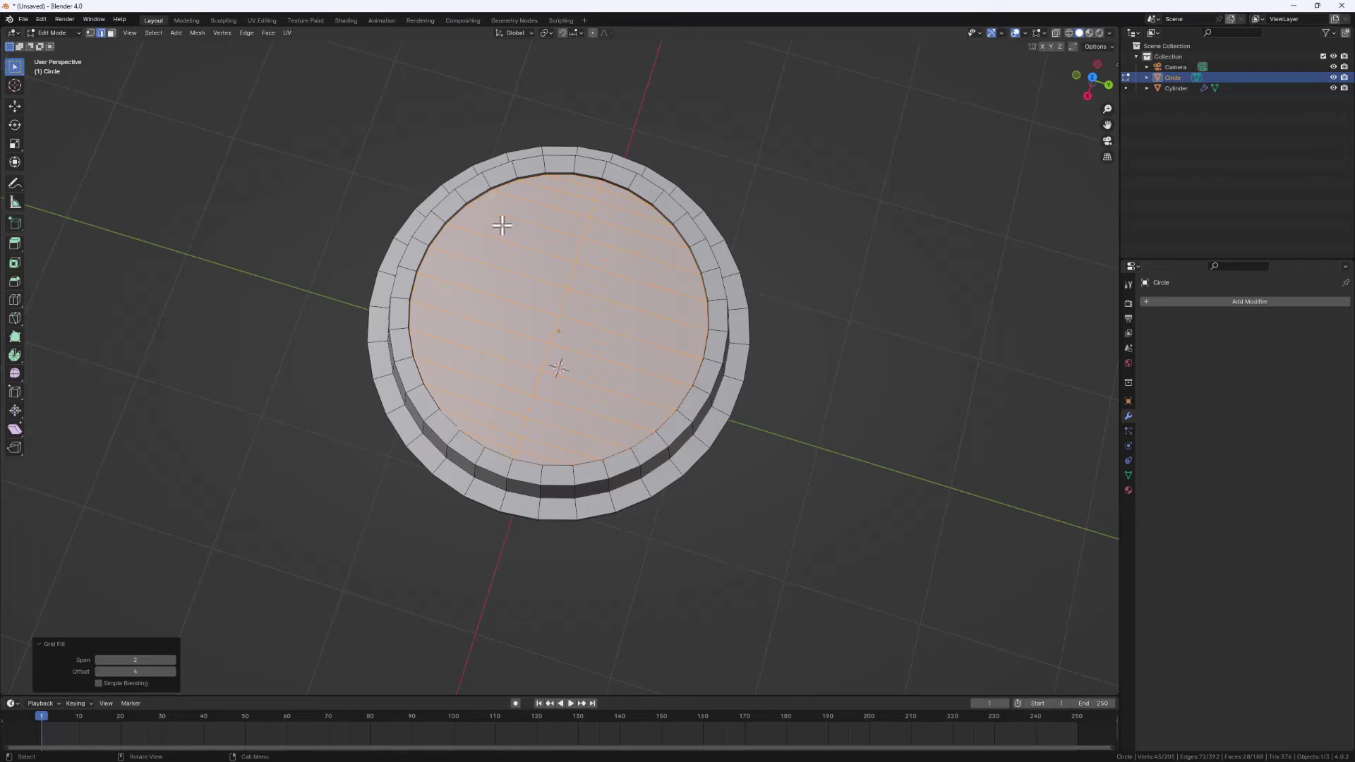
pyautogui.moveTo(548, 221); pyautogui.dragTo(687, 350, button='middle')
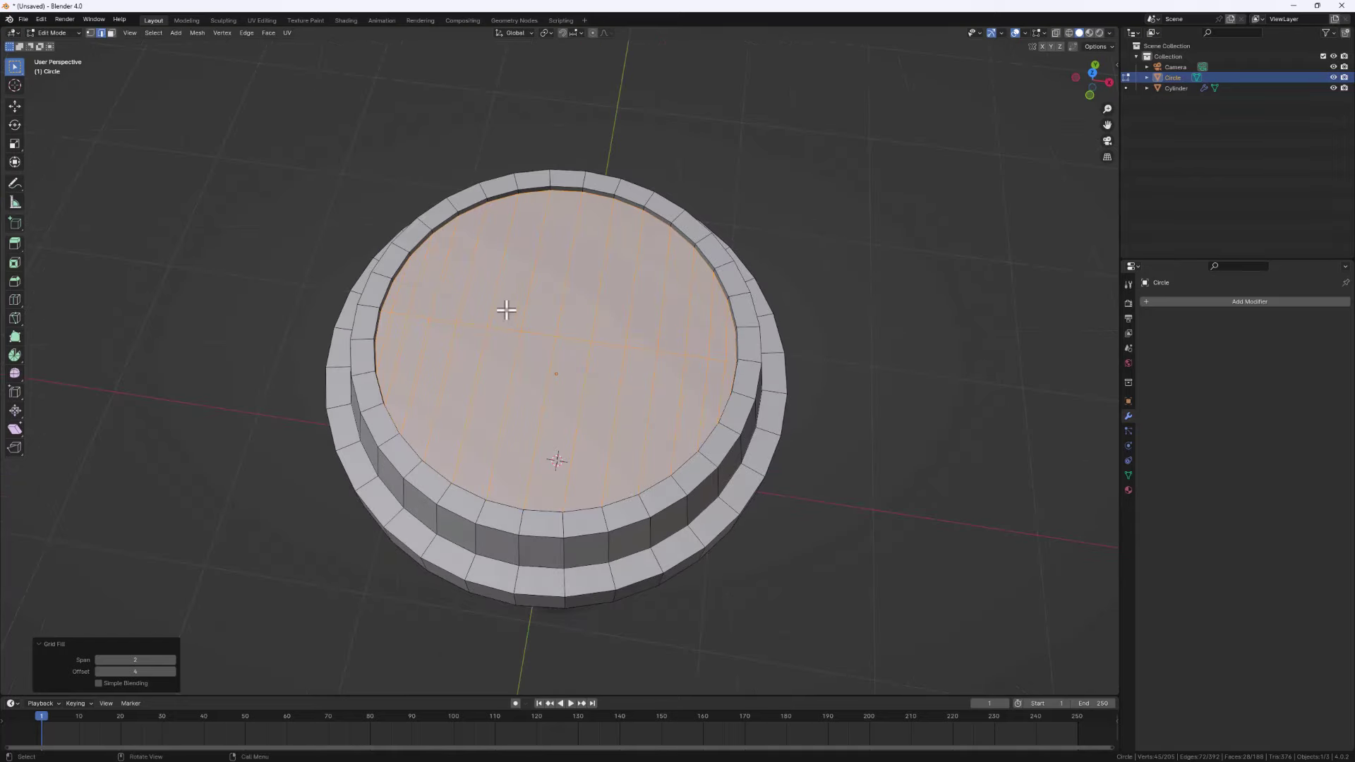
pyautogui.moveTo(383, 321); pyautogui.dragTo(491, 424, button='middle')
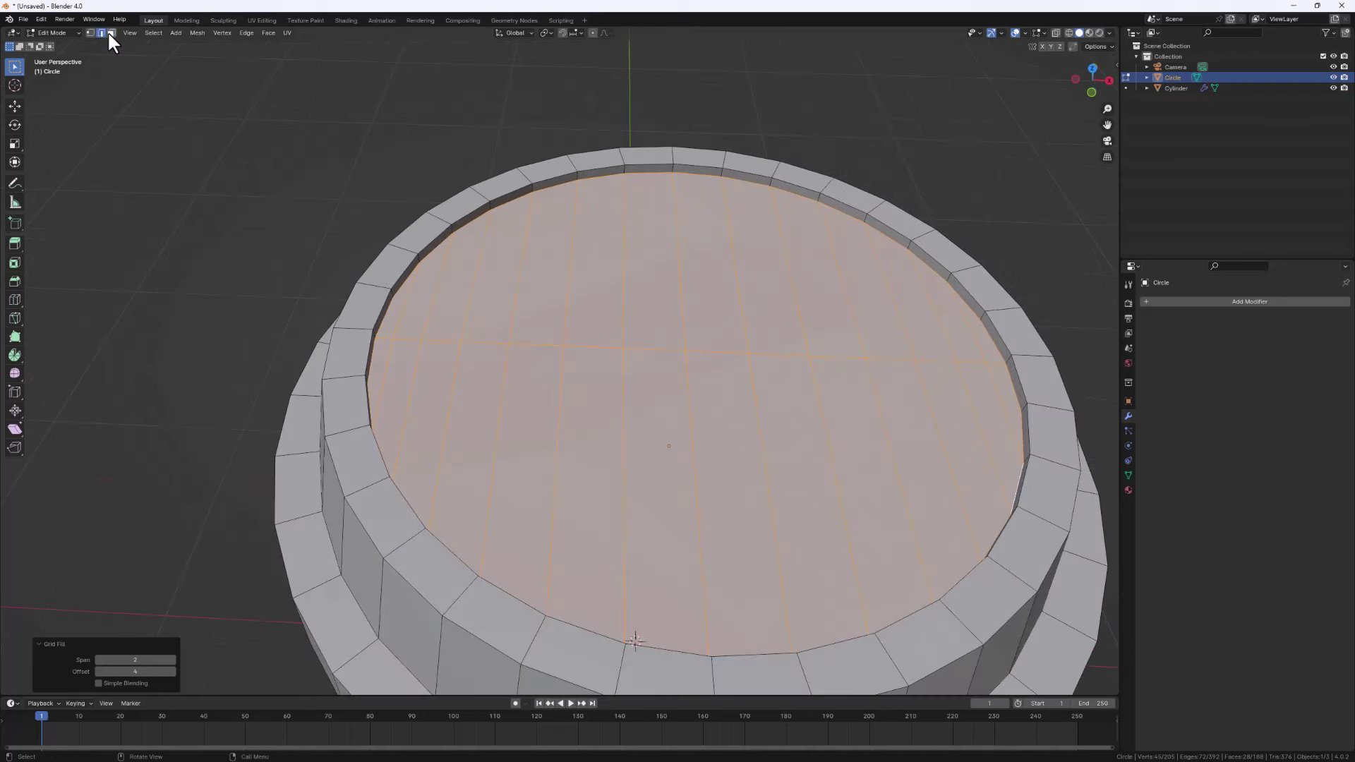
pyautogui.click(110, 33)
pyautogui.click(474, 409)
pyautogui.click(523, 454)
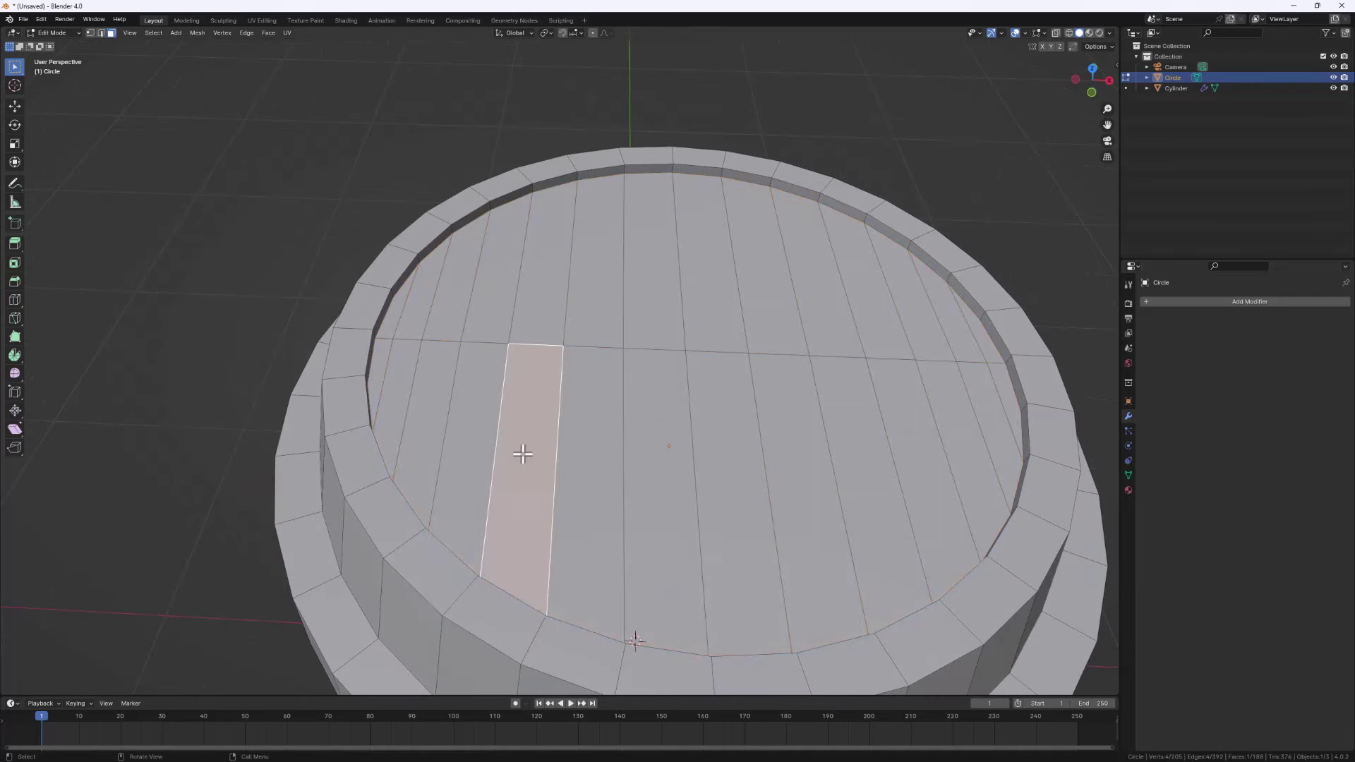
pyautogui.keyDown('shift'); pyautogui.click(520, 303); pyautogui.keyUp('shift')
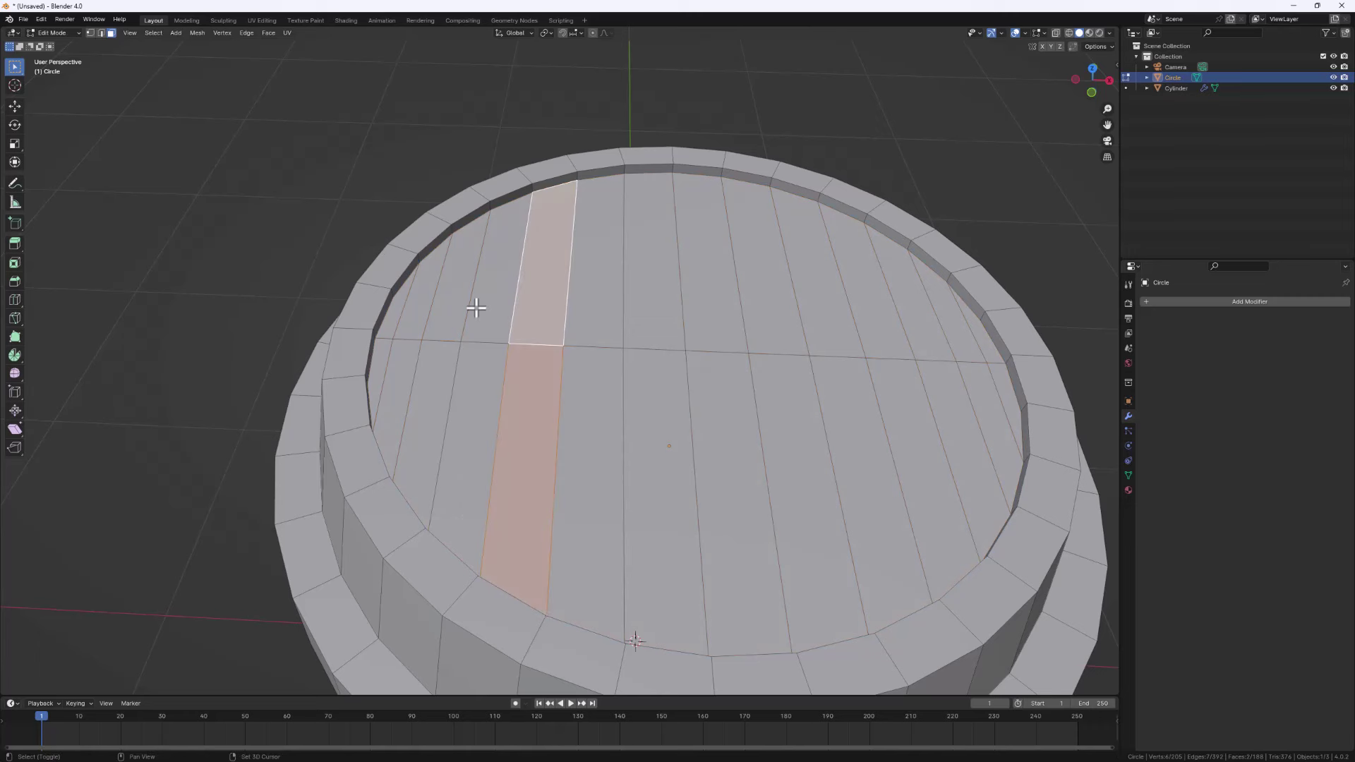
pyautogui.keyDown('shift'); pyautogui.click(475, 303); pyautogui.keyUp('shift')
pyautogui.keyDown('shift'); pyautogui.click(461, 396); pyautogui.keyUp('shift')
pyautogui.keyDown('shift'); pyautogui.click(422, 385); pyautogui.keyUp('shift')
pyautogui.keyDown('shift'); pyautogui.click(396, 378); pyautogui.keyUp('shift')
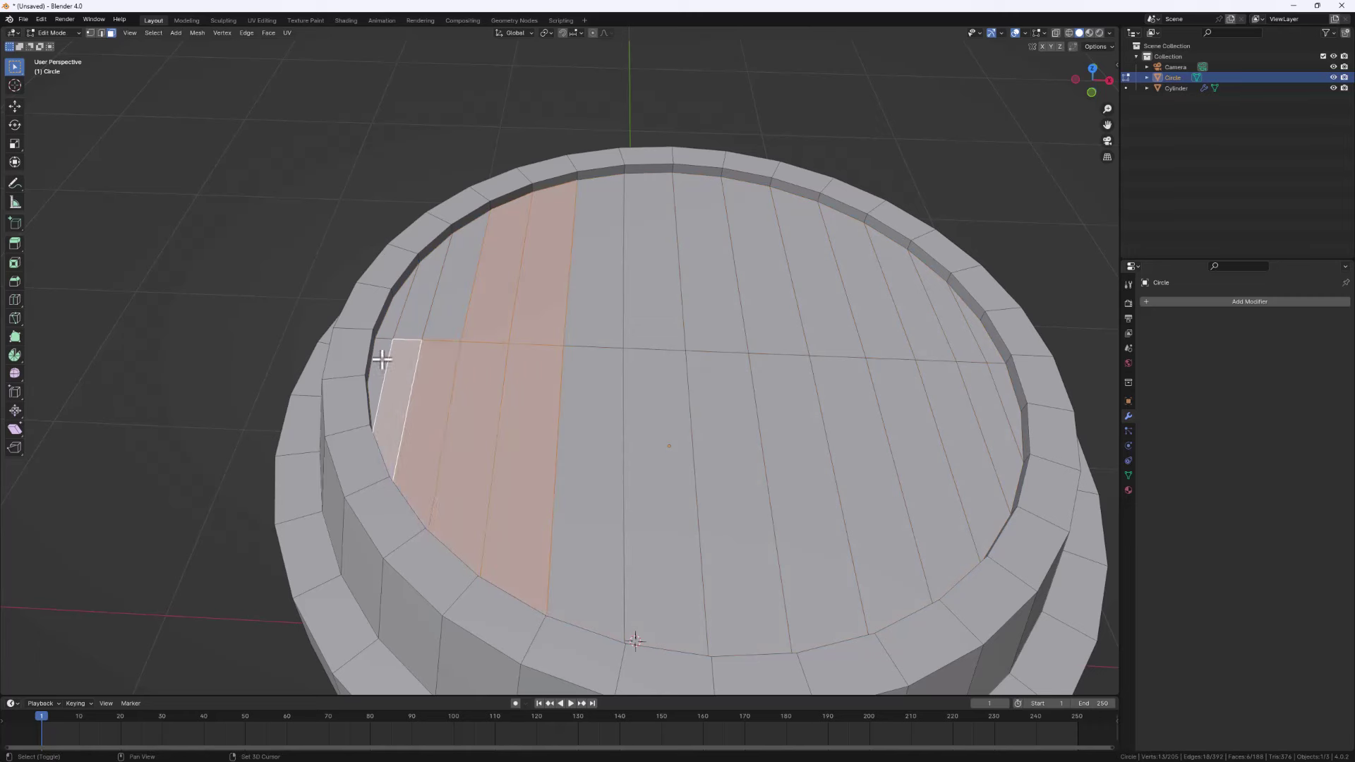
pyautogui.keyDown('shift'); pyautogui.click(382, 359); pyautogui.keyUp('shift')
pyautogui.keyDown('shift'); pyautogui.click(390, 316); pyautogui.keyUp('shift')
pyautogui.keyDown('shift'); pyautogui.click(409, 311); pyautogui.keyUp('shift')
pyautogui.keyDown('shift'); pyautogui.click(443, 314); pyautogui.keyUp('shift')
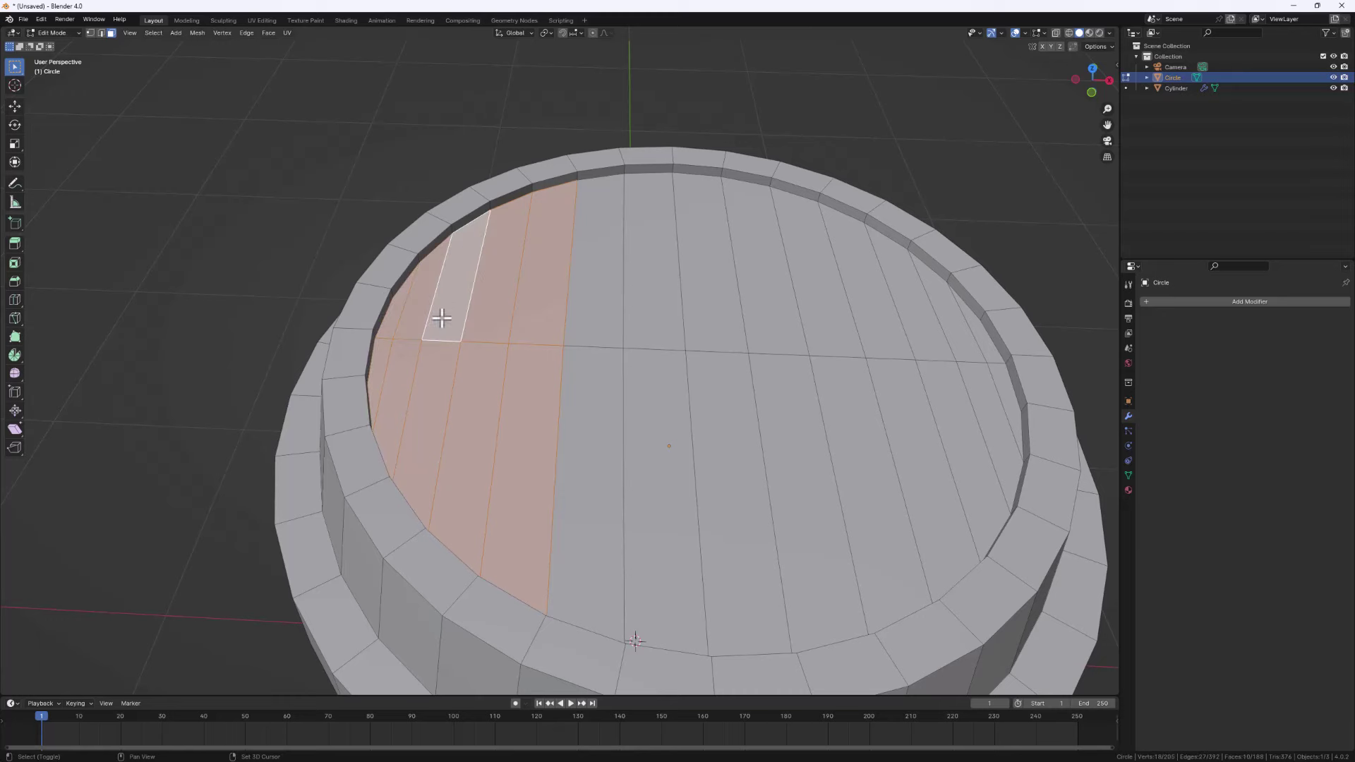
pyautogui.moveTo(443, 318); pyautogui.dragTo(587, 390, button='middle')
pyautogui.press('e')
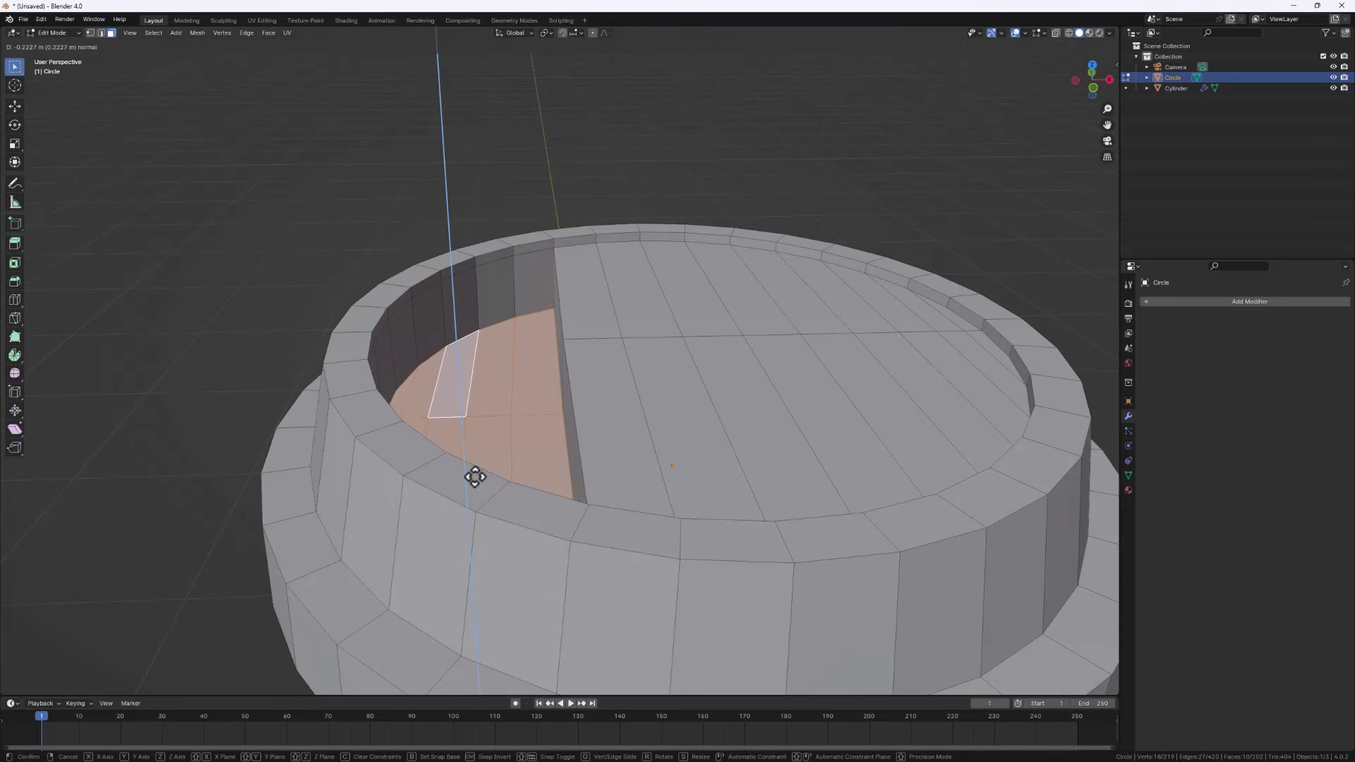
pyautogui.click(475, 473)
# Inset the two adjacent upper-rim faces beside the drinking recess twice, by about 0.009 m and about 0.006 m
pyautogui.moveTo(535, 475); pyautogui.dragTo(448, 465, button='middle')
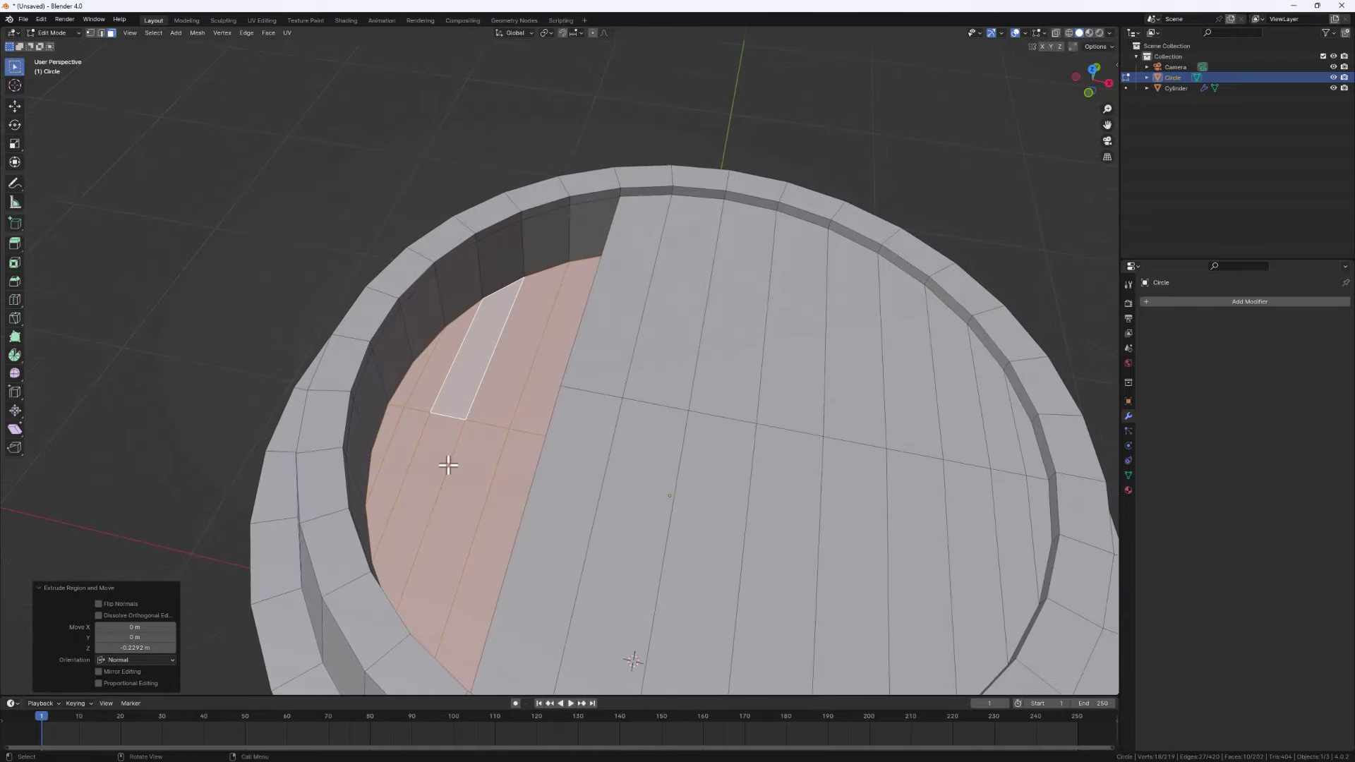
pyautogui.moveTo(355, 422); pyautogui.dragTo(388, 520, button='middle')
pyautogui.click(356, 422)
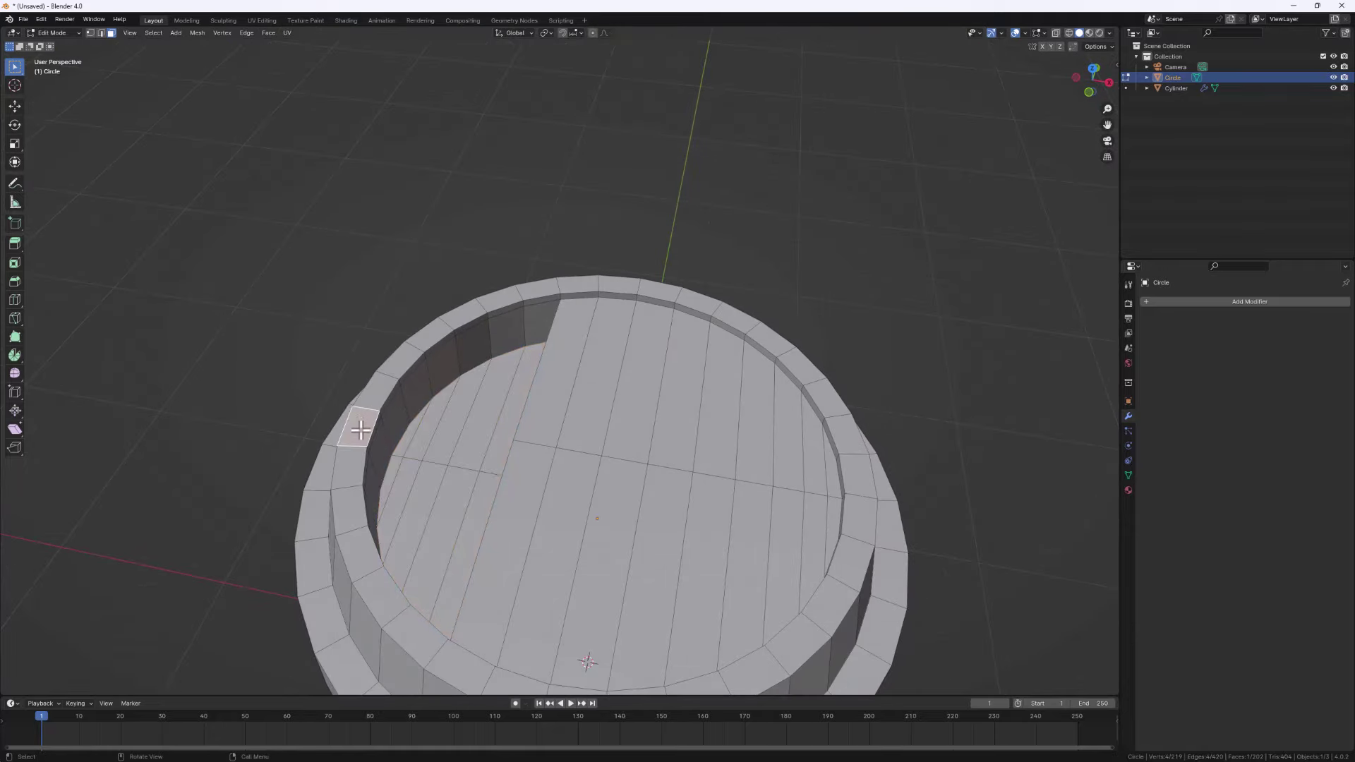
pyautogui.moveTo(360, 429); pyautogui.dragTo(361, 416, button='middle')
pyautogui.keyDown('shift'); pyautogui.click(368, 392); pyautogui.keyUp('shift')
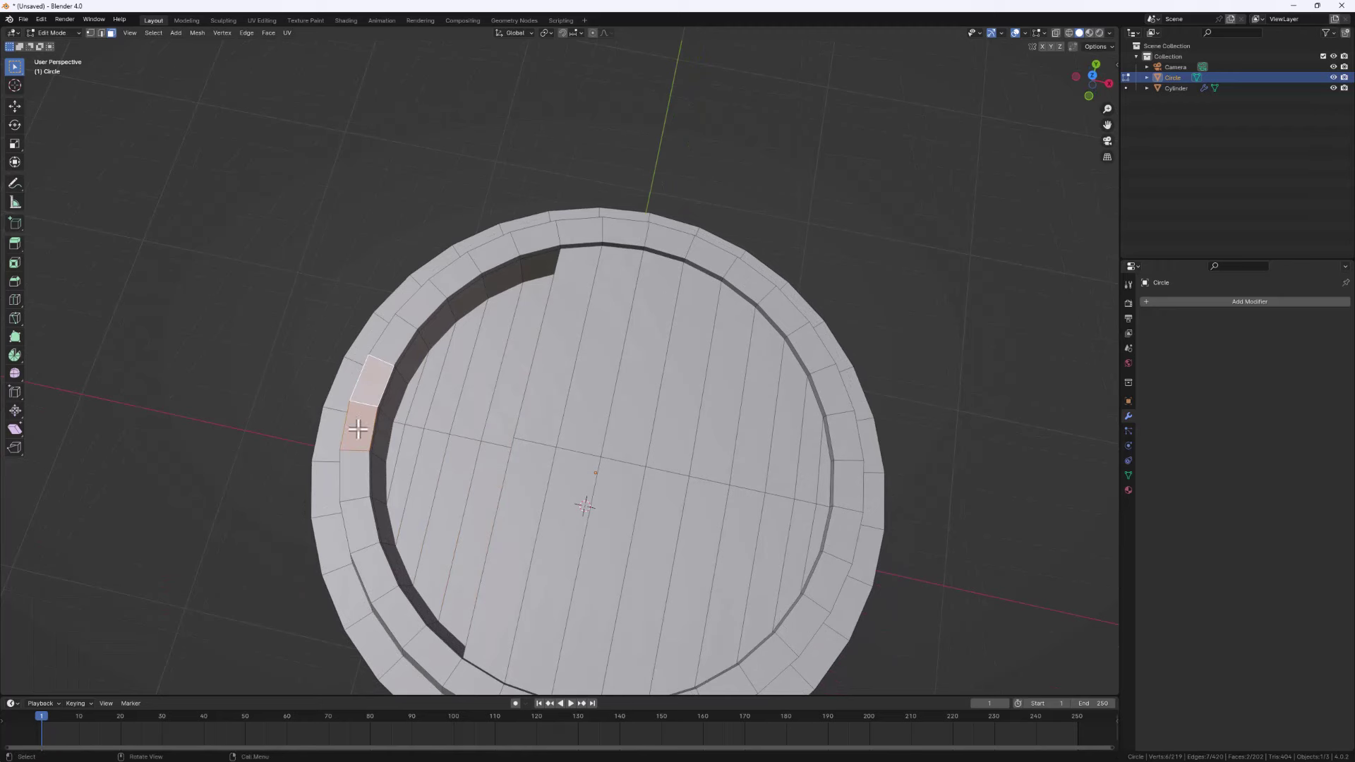
pyautogui.scroll(3, 362, 413)
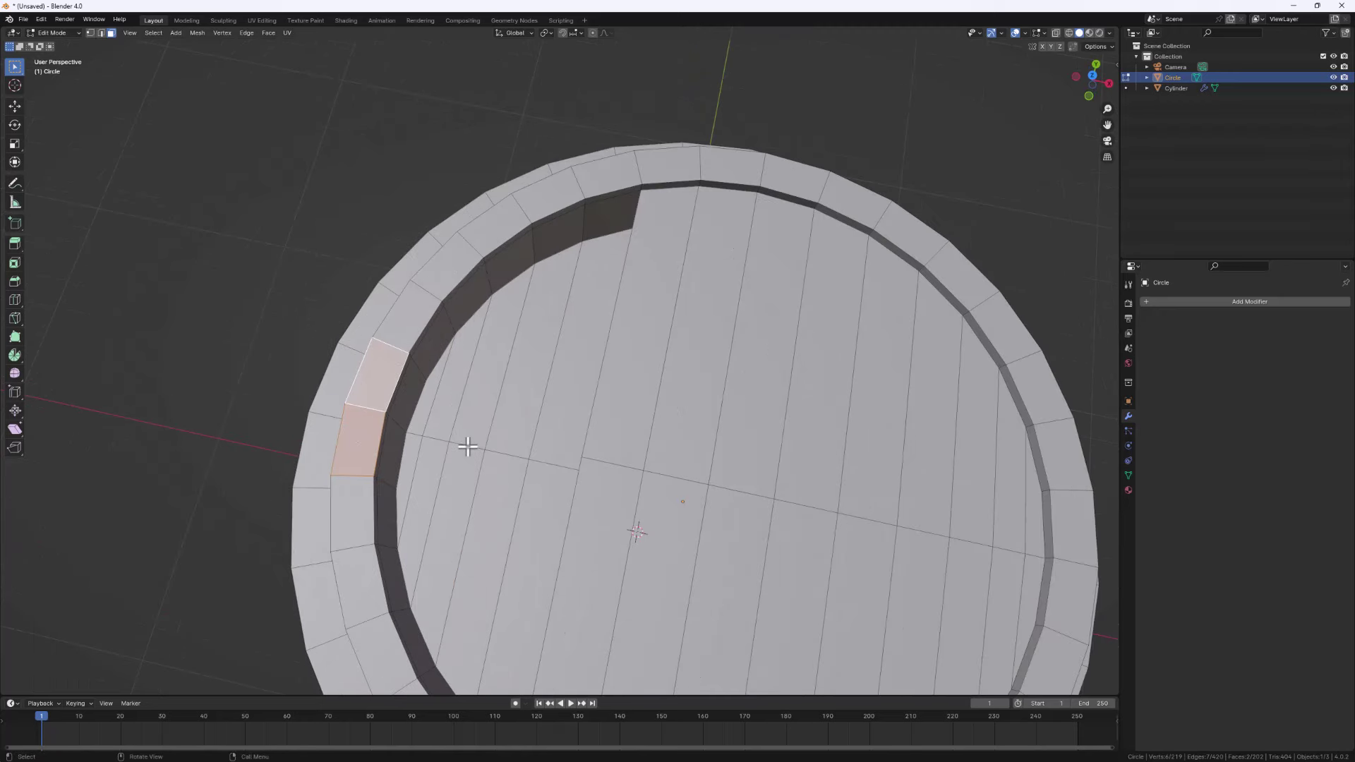
pyautogui.press('i')
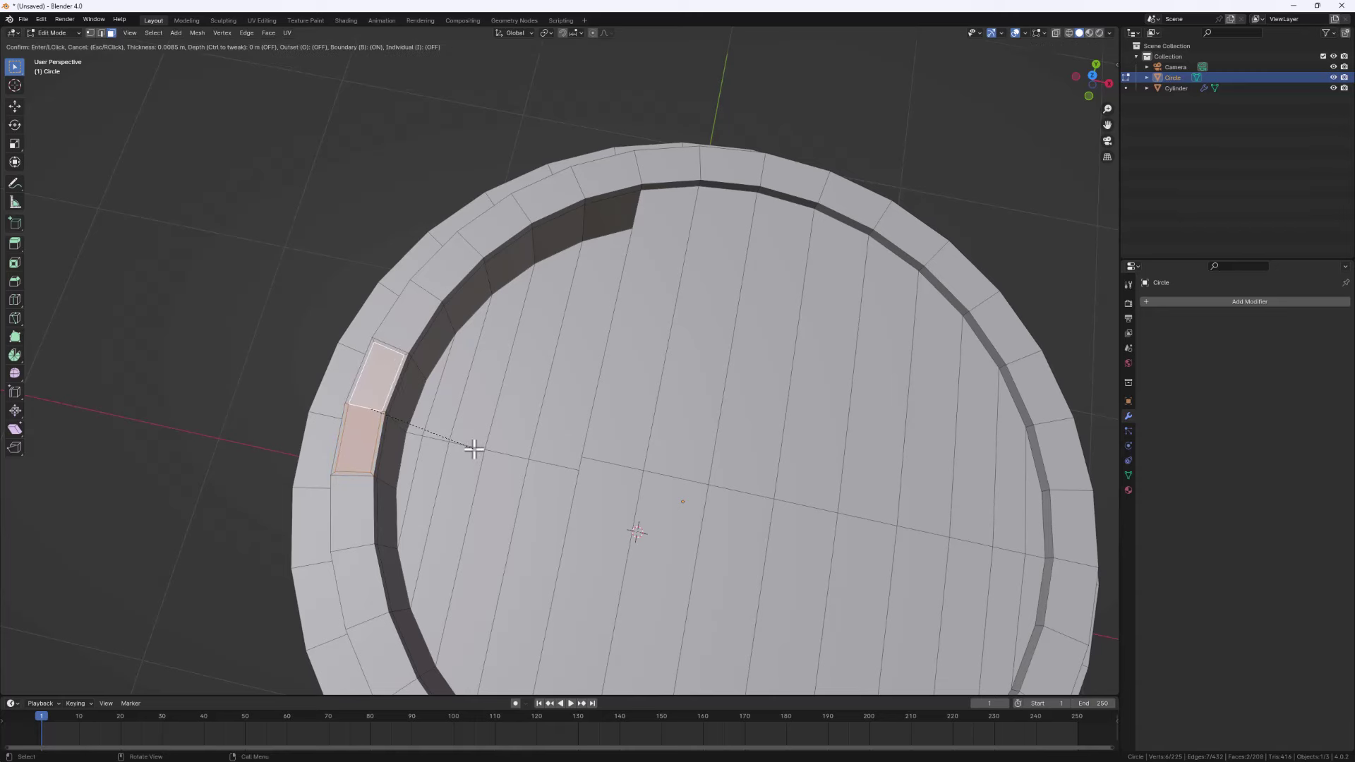
pyautogui.click(475, 449)
pyautogui.scroll(2, 391, 427)
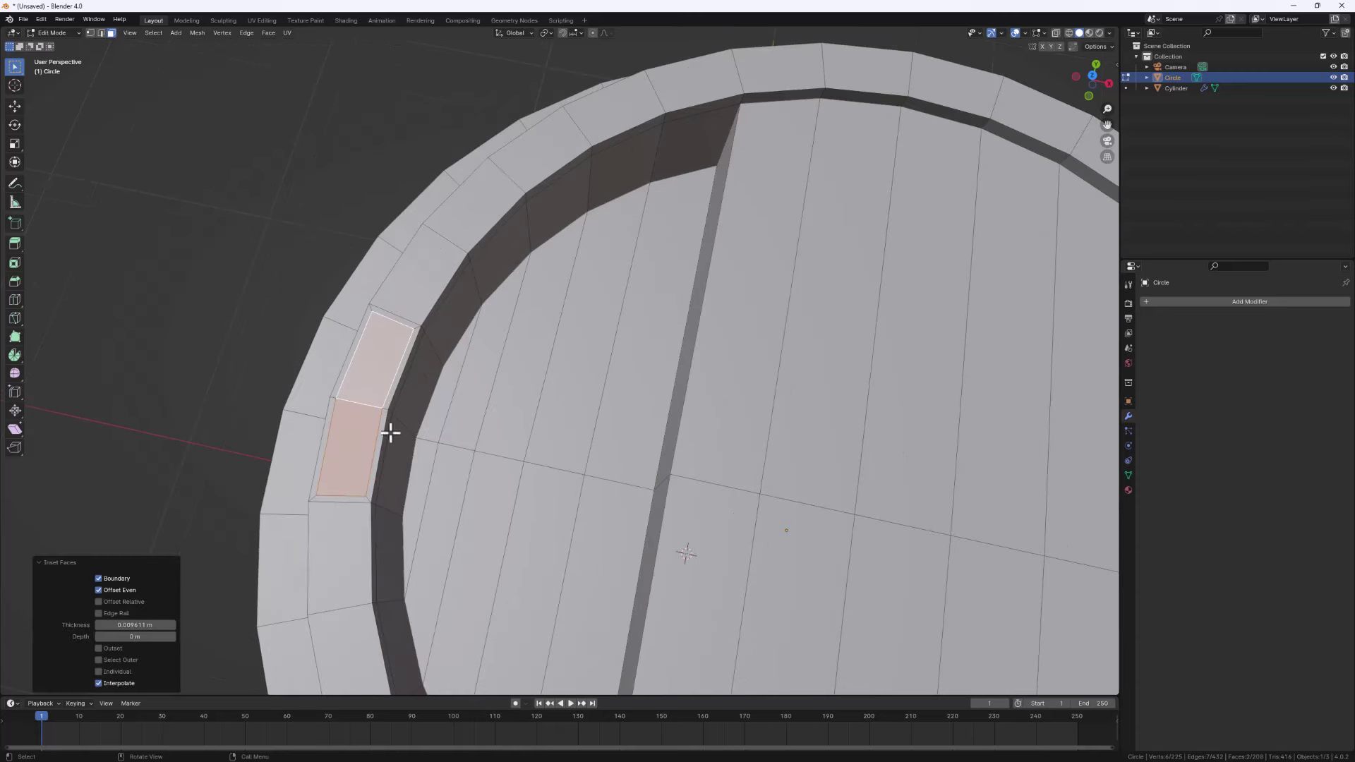
pyautogui.press('i')
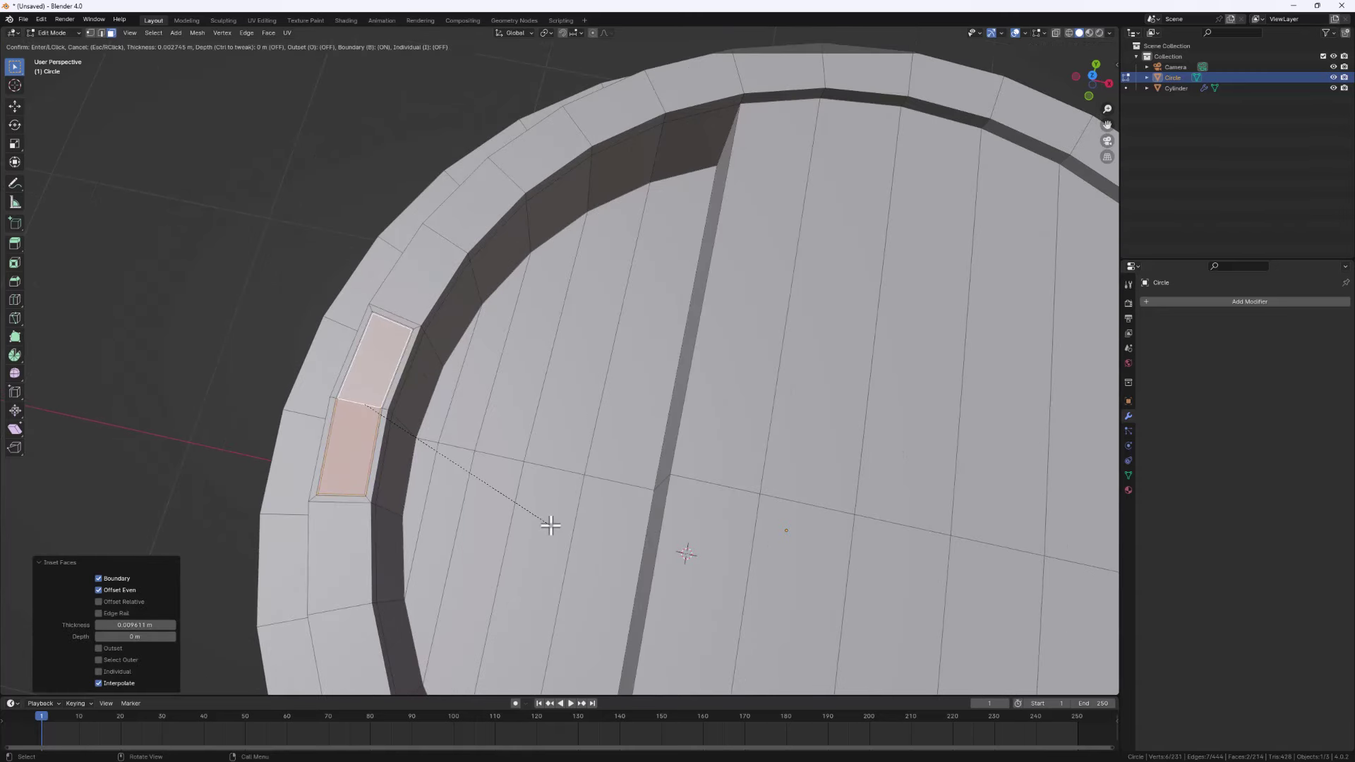
pyautogui.click(529, 518)
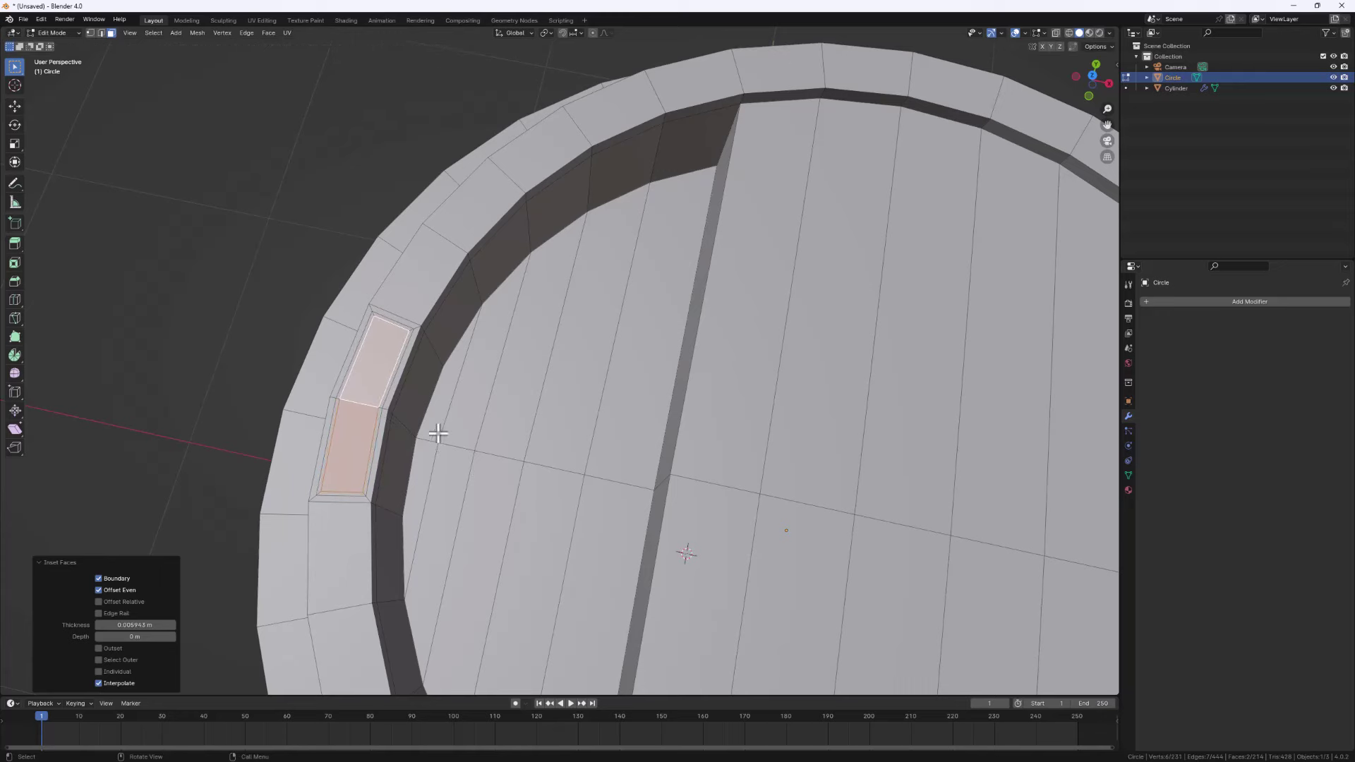
# Extrude the inset rim faces down about 0.17 m and delete the bottom faces to open a sip hole
pyautogui.moveTo(499, 524); pyautogui.dragTo(532, 469, button='middle')
pyautogui.press('e')
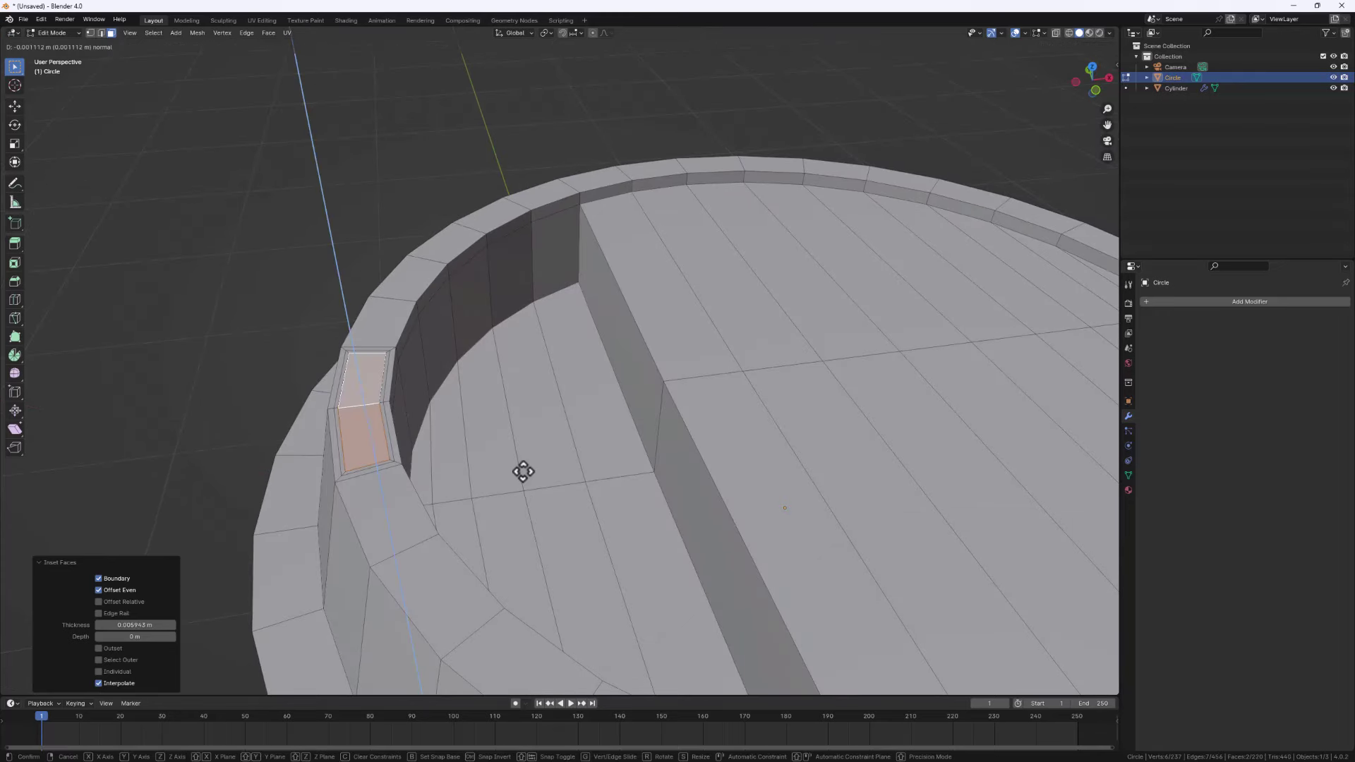
pyautogui.click(518, 548)
pyautogui.moveTo(443, 514); pyautogui.dragTo(408, 530, button='middle')
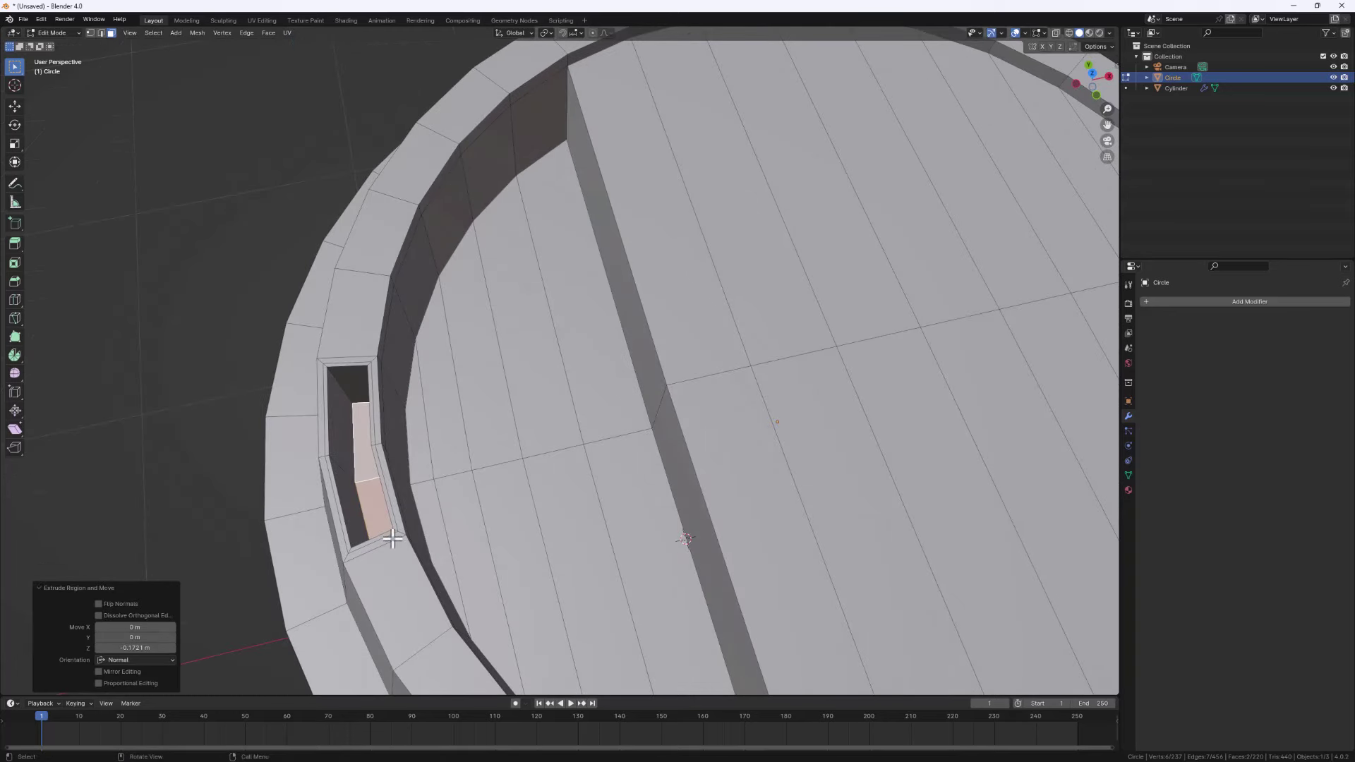
pyautogui.press('x')
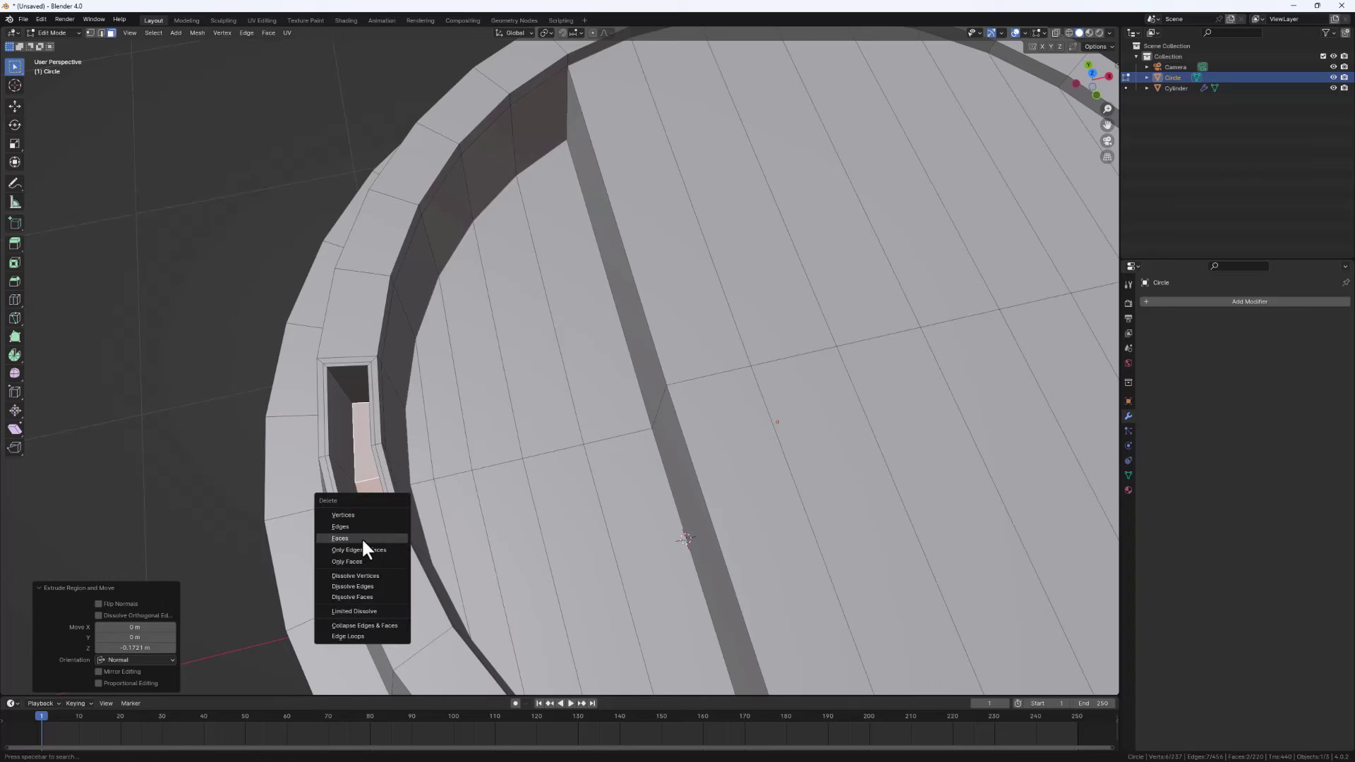
pyautogui.click(362, 540)
# Shade the lid smooth in Object Mode and add a Subdivision Surface modifier to it
pyautogui.moveTo(364, 542); pyautogui.dragTo(523, 384, button='middle')
pyautogui.scroll(-4, 414, 515)
pyautogui.scroll(4, 536, 558)
pyautogui.scroll(-4, 546, 540)
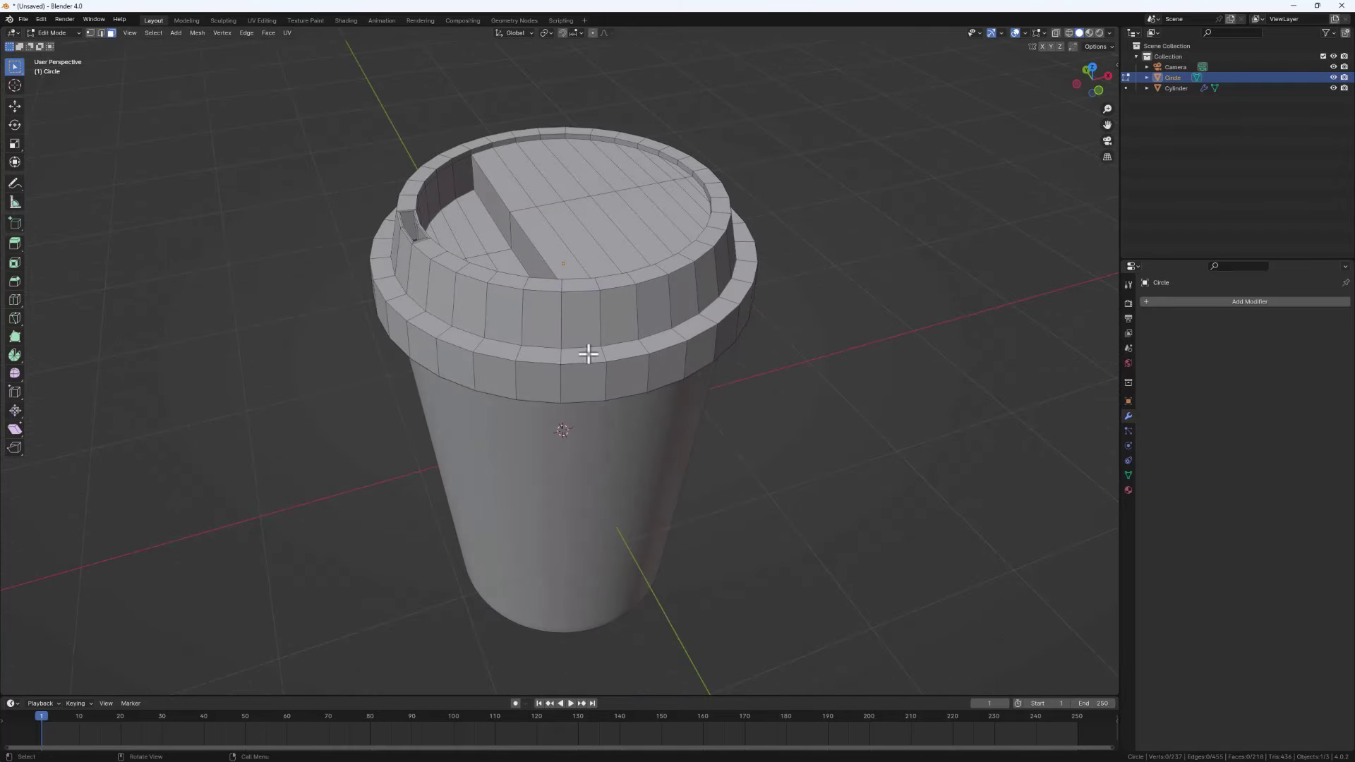
pyautogui.press('Tab')
pyautogui.rightClick(575, 310)
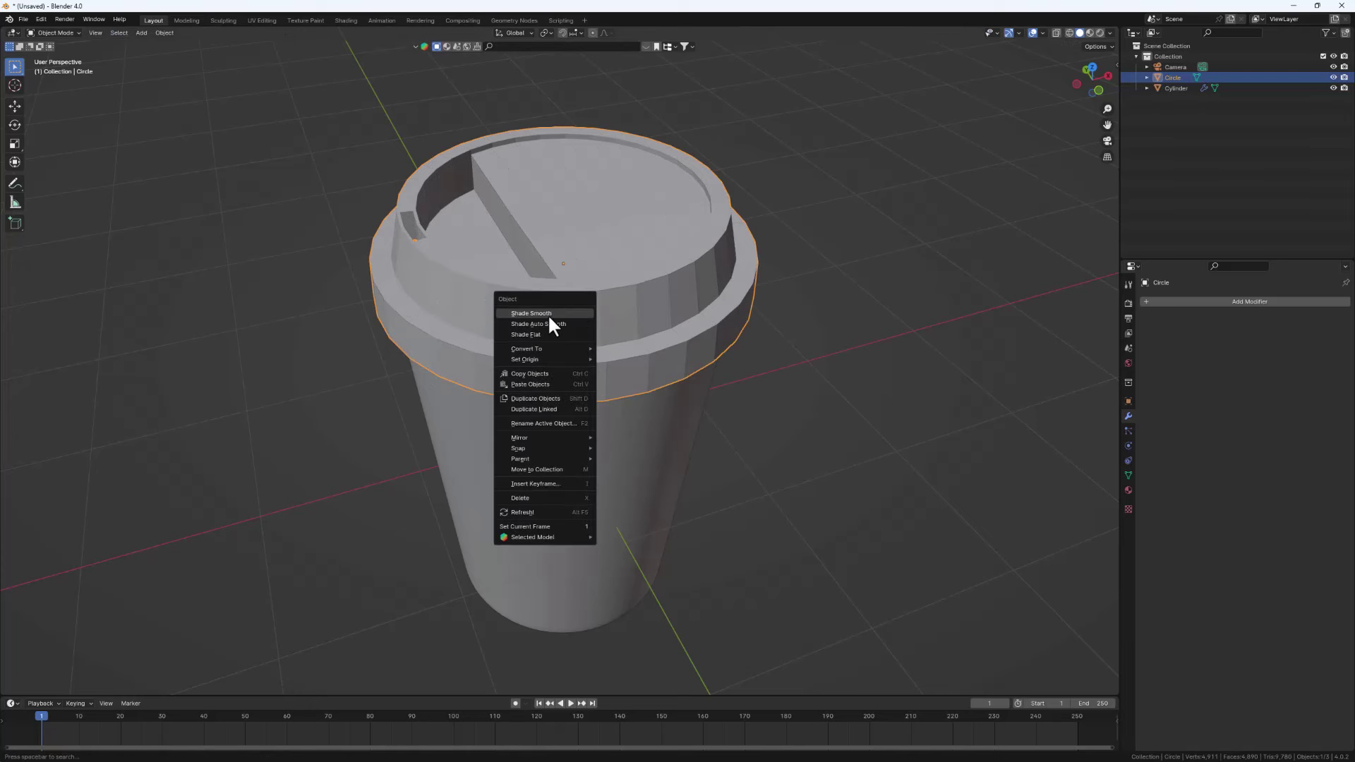
pyautogui.click(548, 315)
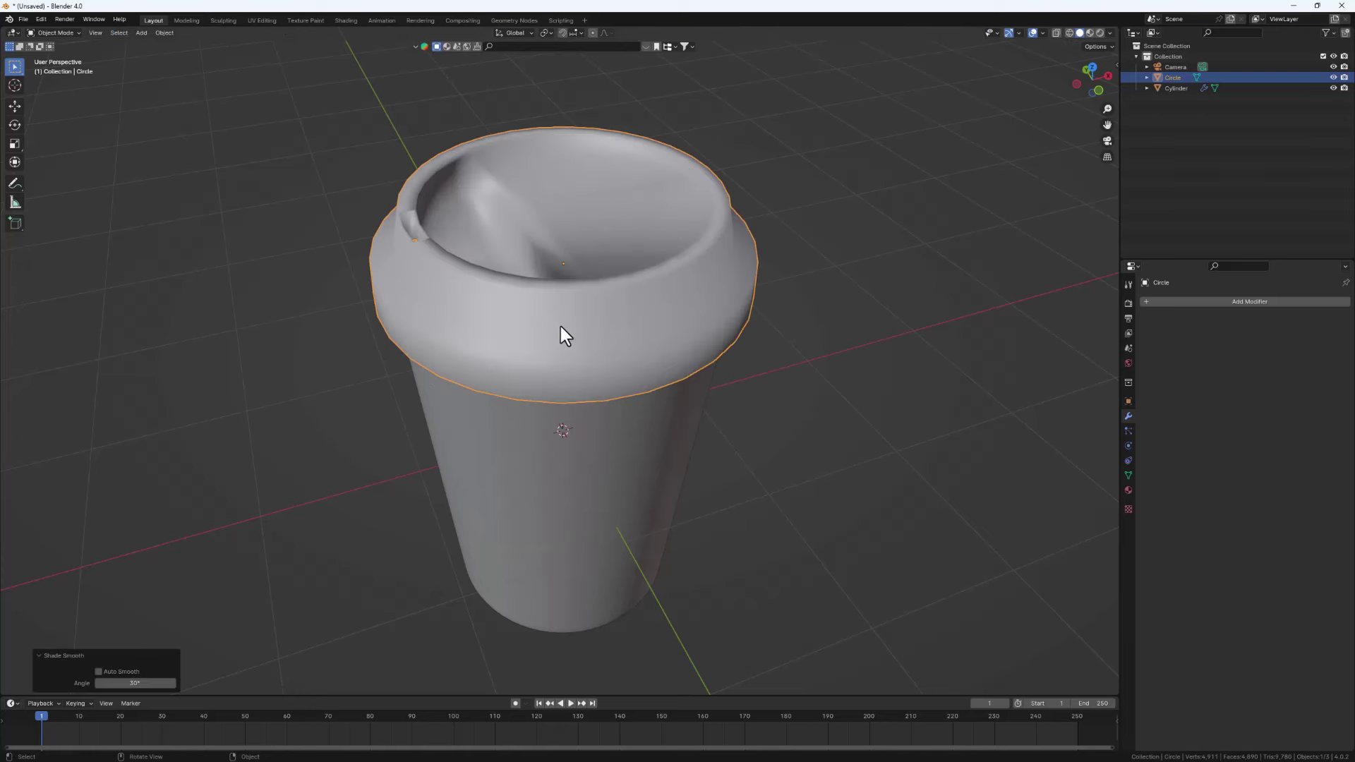
pyautogui.click(1247, 301)
pyautogui.moveTo(1247, 301)
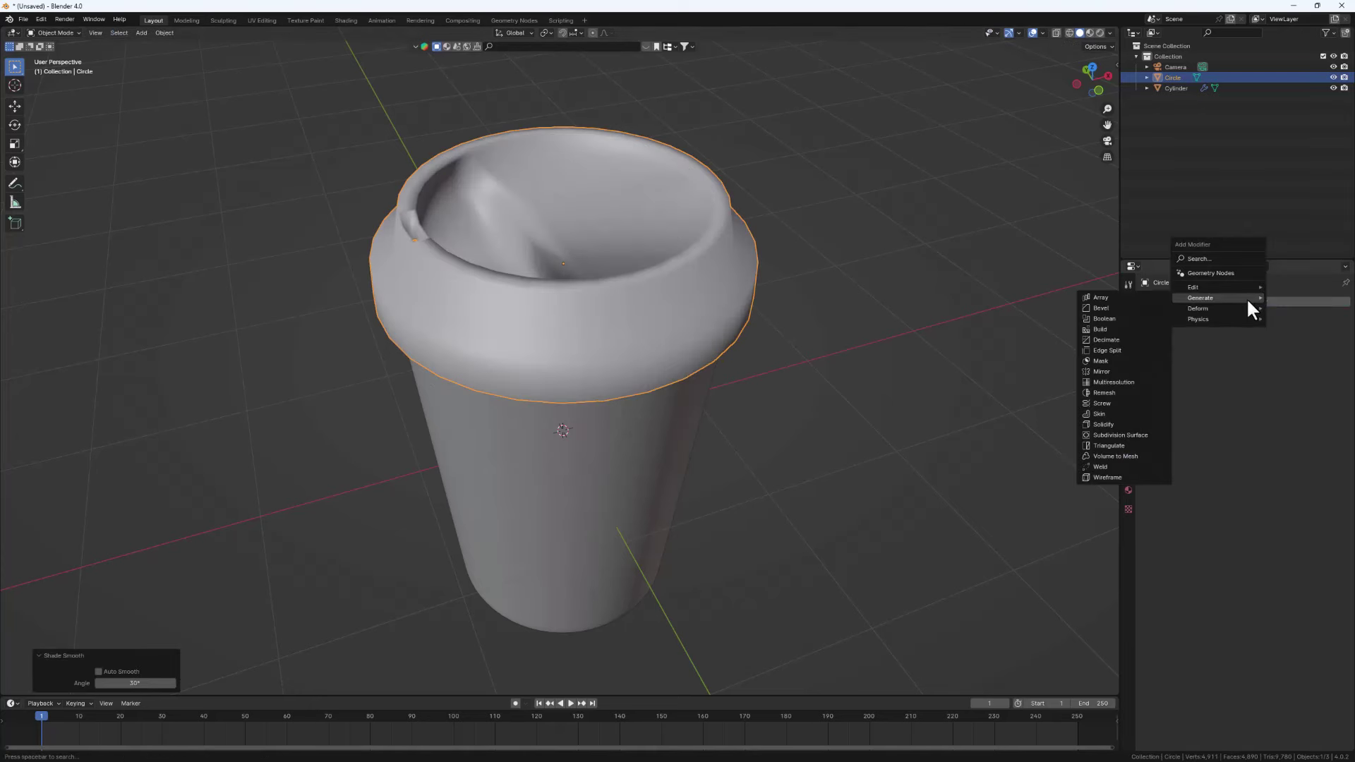
pyautogui.click(1117, 434)
# Isolate the lid in local view, hiding the cup
pyautogui.moveTo(581, 369); pyautogui.dragTo(553, 358, button='middle')
pyautogui.scroll(1, 557, 347)
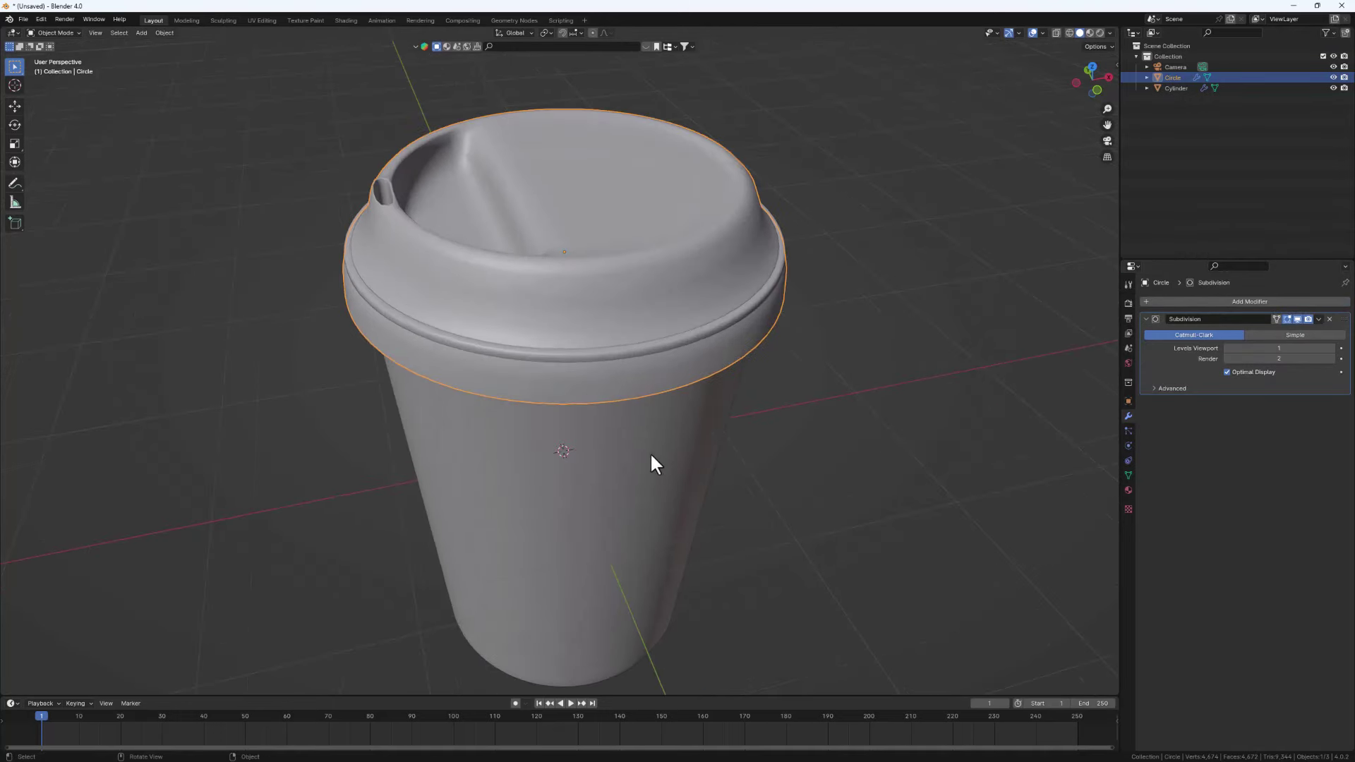
pyautogui.moveTo(599, 499); pyautogui.dragTo(600, 462, button='middle')
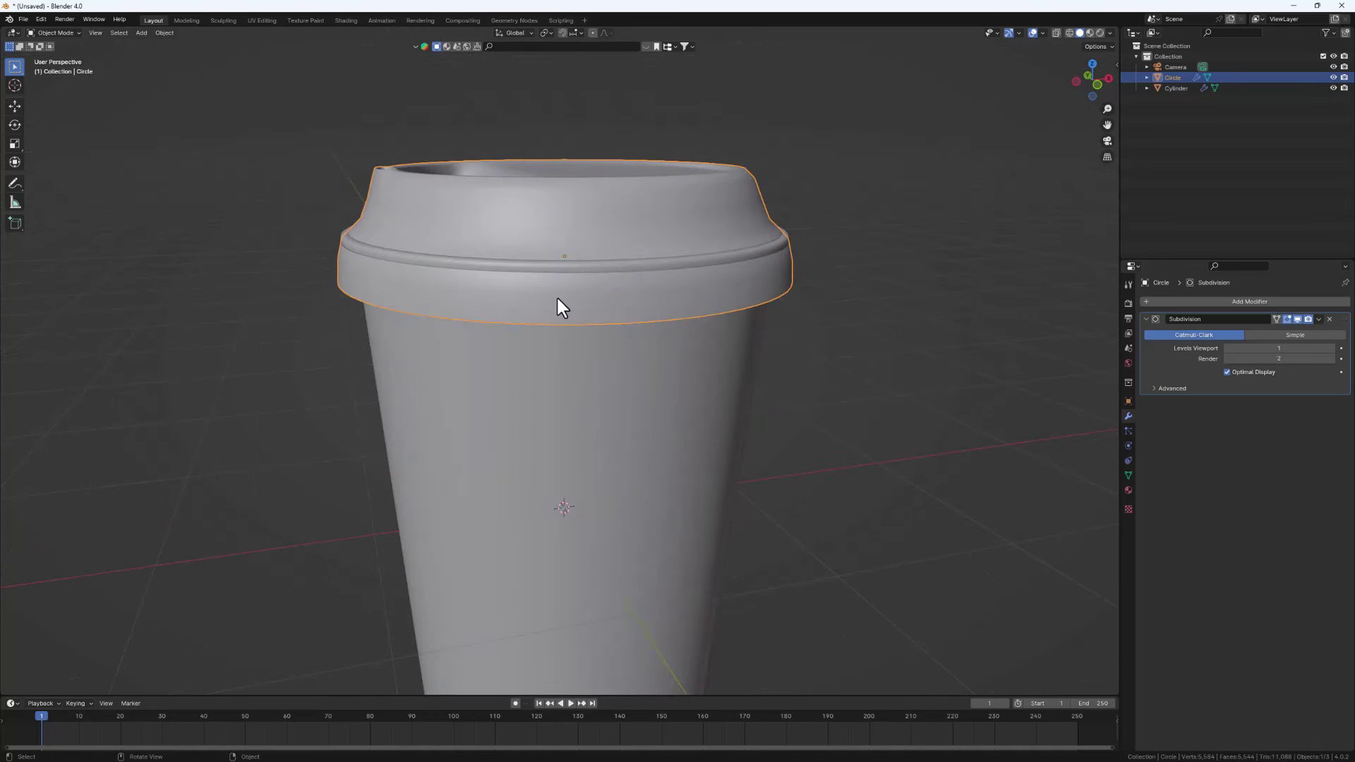
pyautogui.press('KP_Divide')
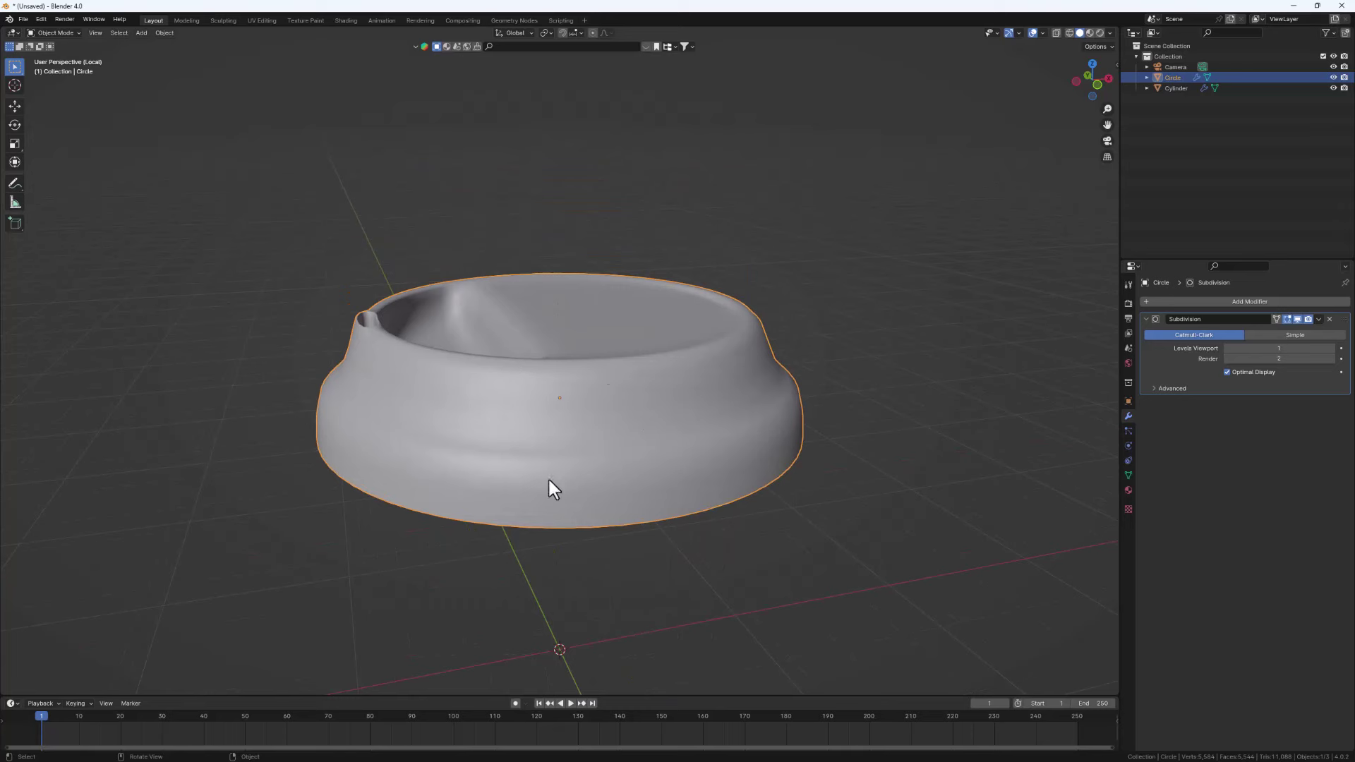
pyautogui.moveTo(553, 473); pyautogui.dragTo(557, 481, button='middle')
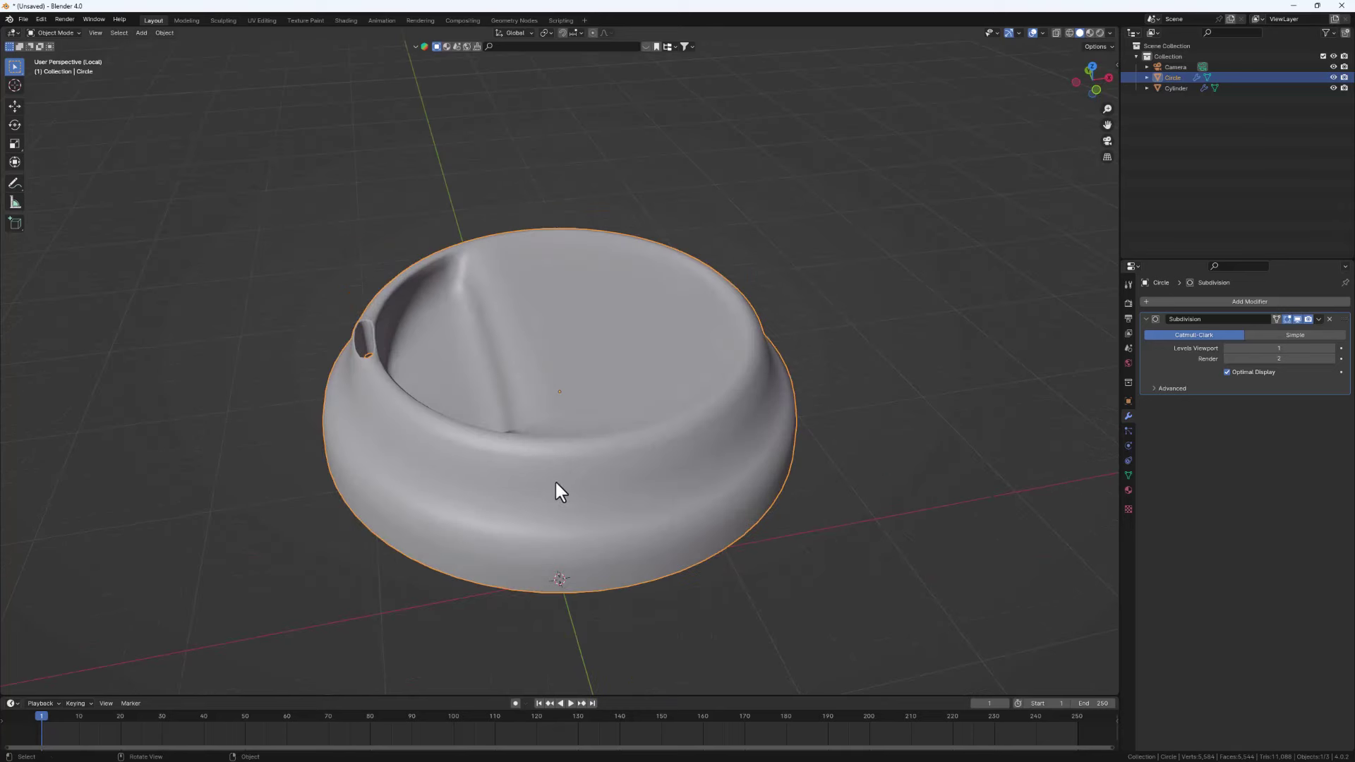
# Add a centred loop cut around the lid's upper side wall in Edit Mode and bevel it about 0.111 m wide towards both edges
pyautogui.press('Tab')
pyautogui.moveTo(511, 544)
pyautogui.mouseDown(button='middle')
pyautogui.moveTo(517, 569)
pyautogui.moveTo(506, 521)
pyautogui.mouseUp(button='middle')
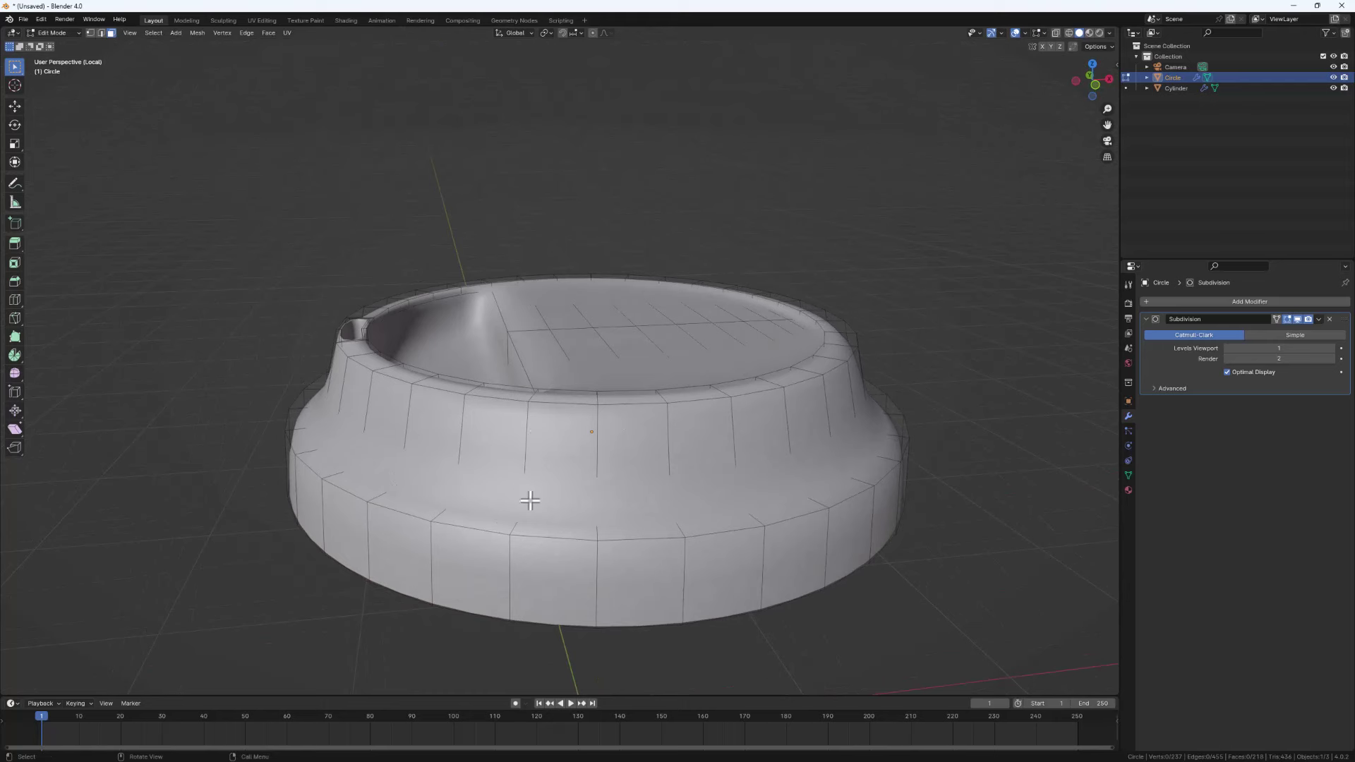
pyautogui.hotkey('ctrl', 'r')
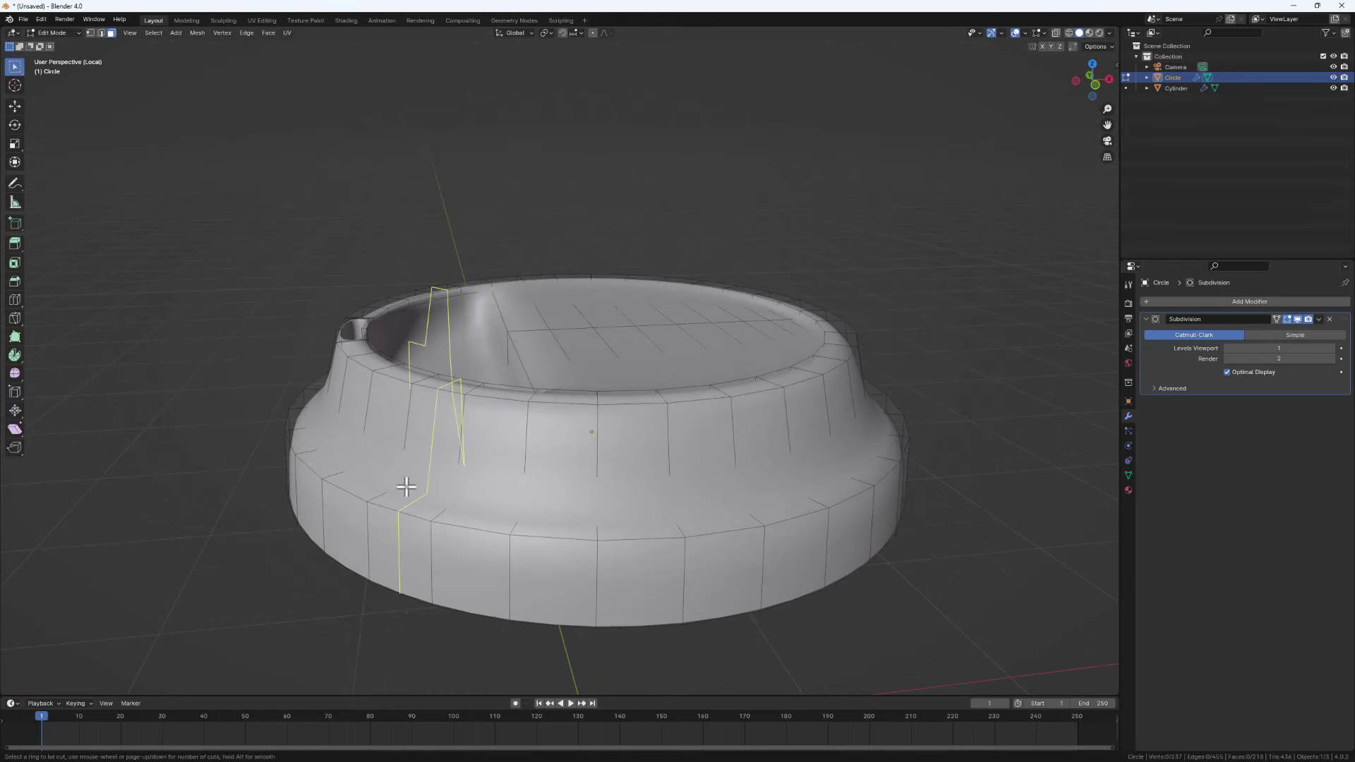
pyautogui.click(422, 443)
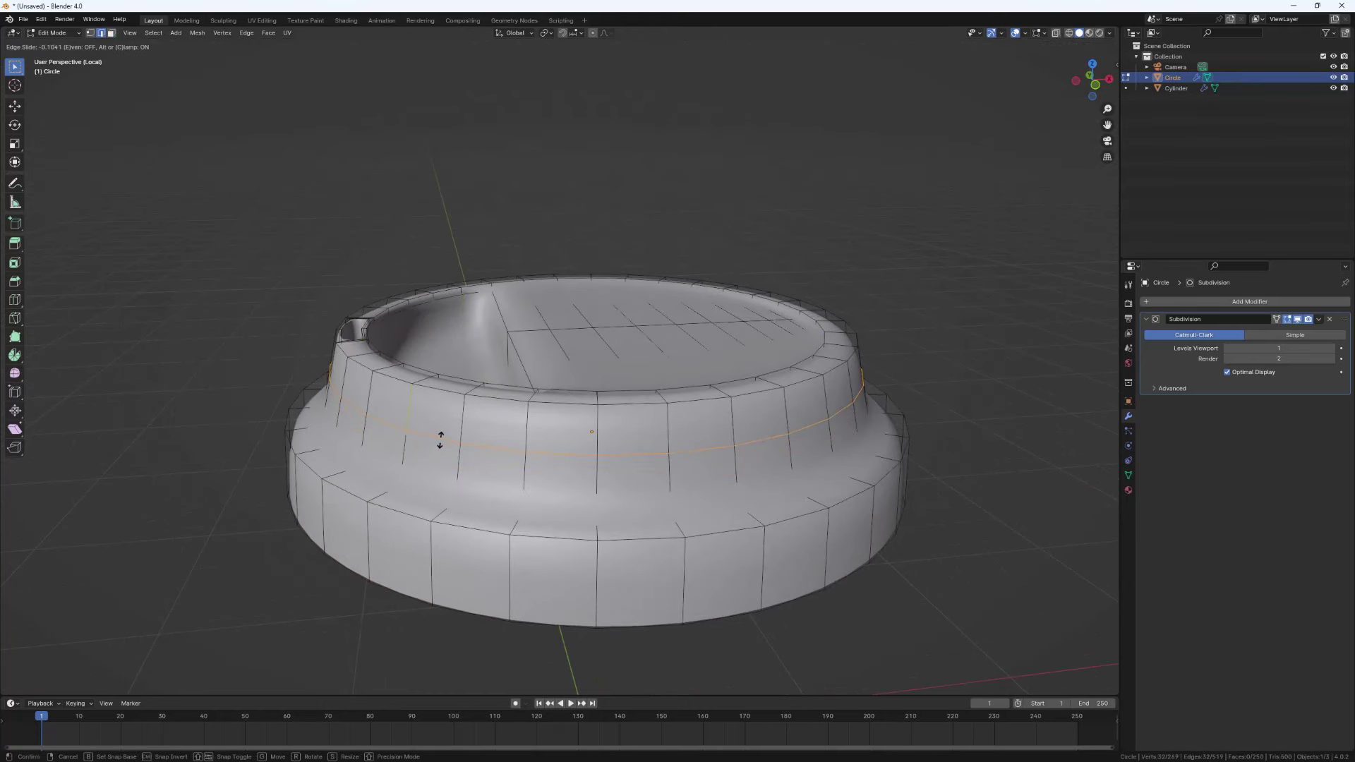
pyautogui.rightClick(439, 439)
pyautogui.hotkey('ctrl', 'b')
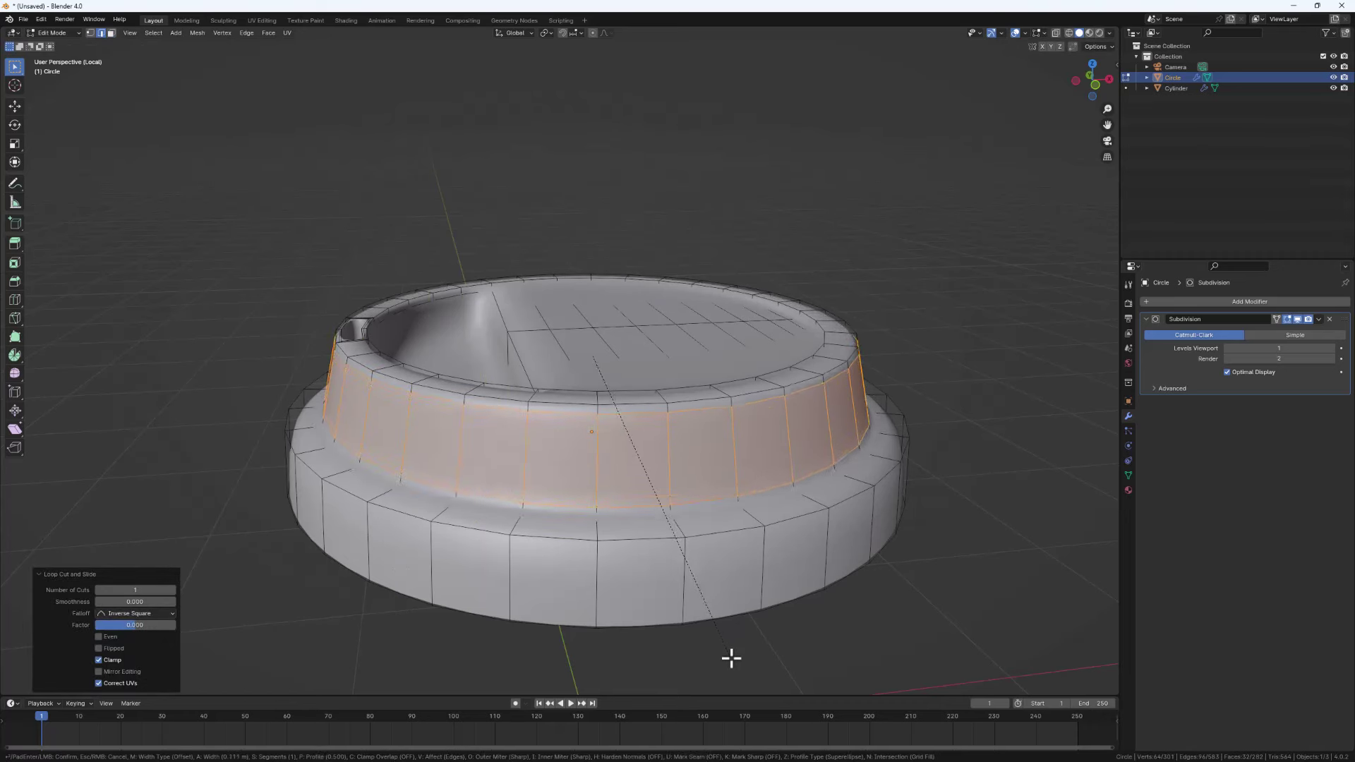
pyautogui.click(731, 655)
# Add a loop cut around the lid's lower side wall and slide it close under the ledge, at a factor of about -0.716
pyautogui.moveTo(454, 514); pyautogui.dragTo(450, 538, button='middle')
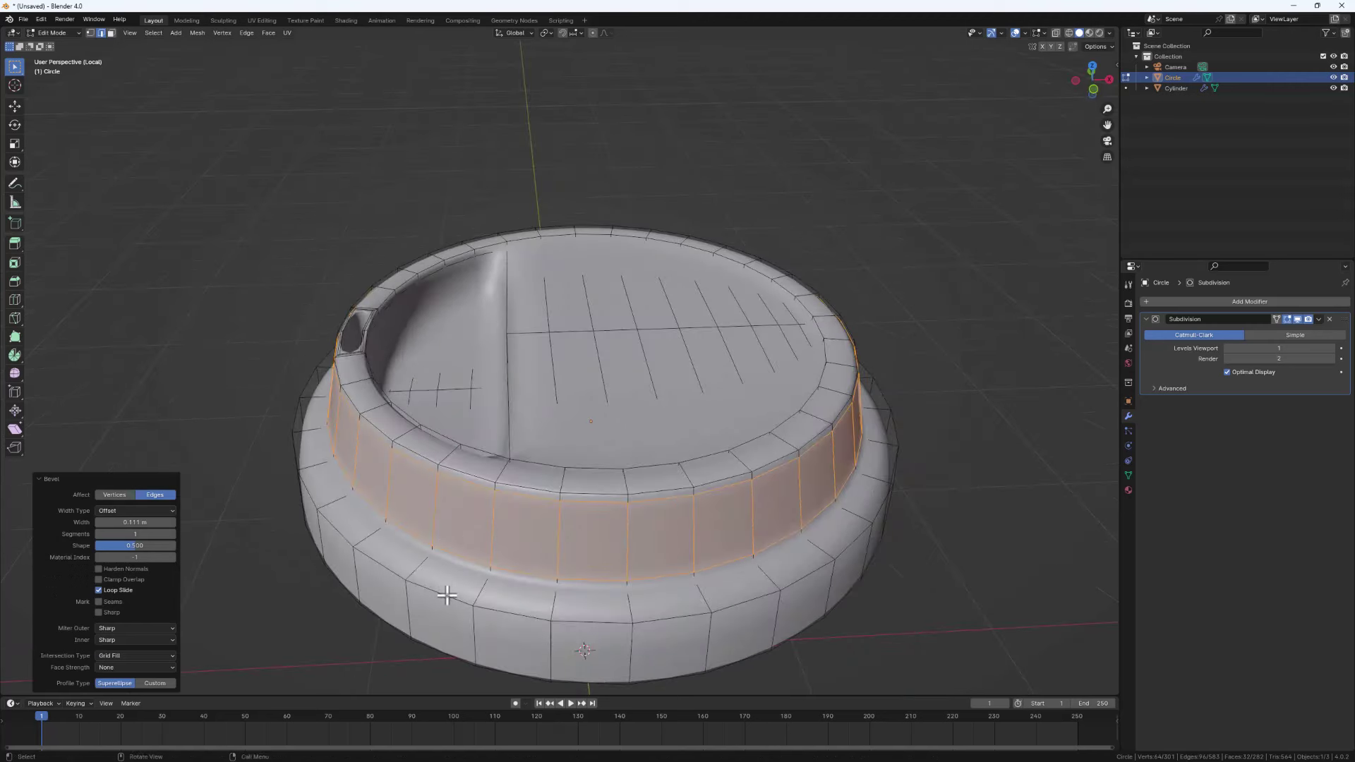
pyautogui.moveTo(448, 590); pyautogui.dragTo(454, 557, button='middle')
pyautogui.hotkey('ctrl', 'r')
pyautogui.click(458, 542)
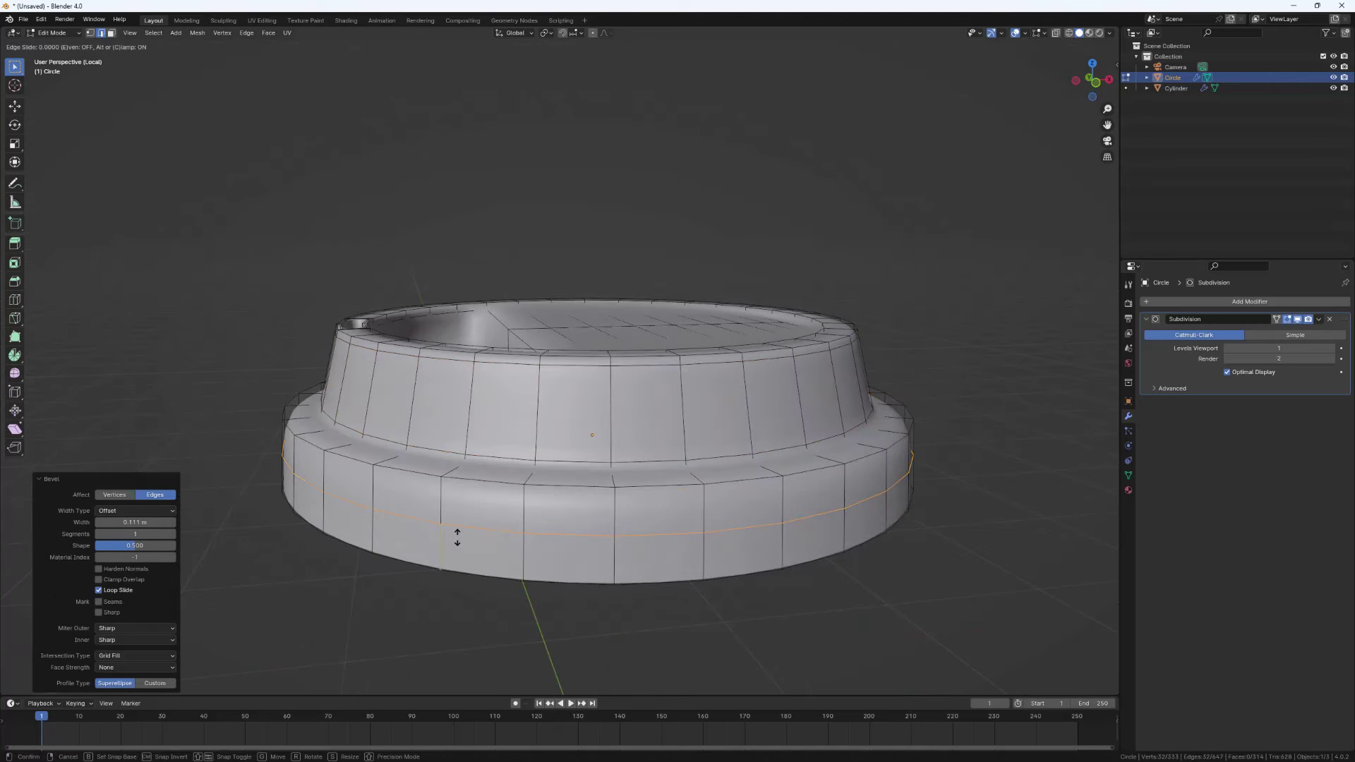
pyautogui.click(468, 485)
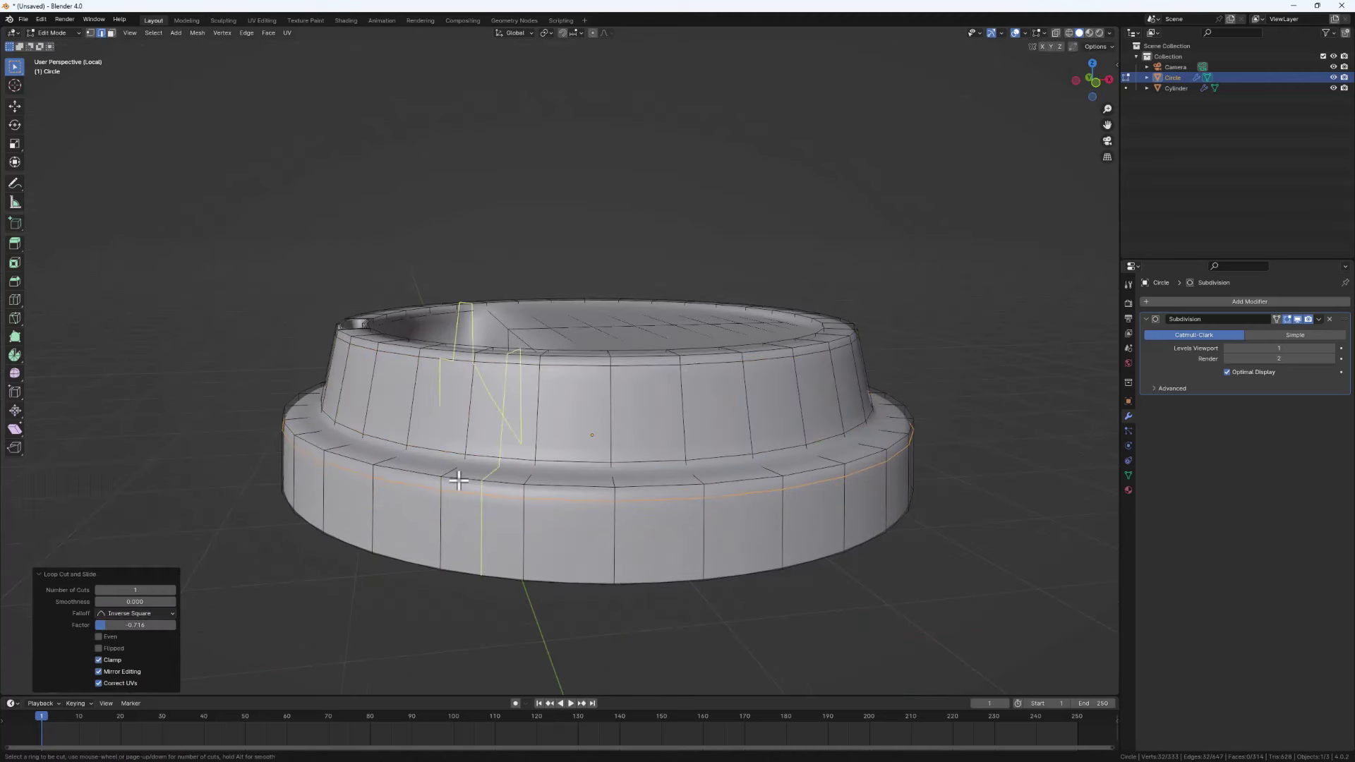
# Add two loop cuts around the lid's flat ledge, one near its outer edge and one near the upper wall's base
pyautogui.press('g')
pyautogui.press('g')
pyautogui.click(387, 468)
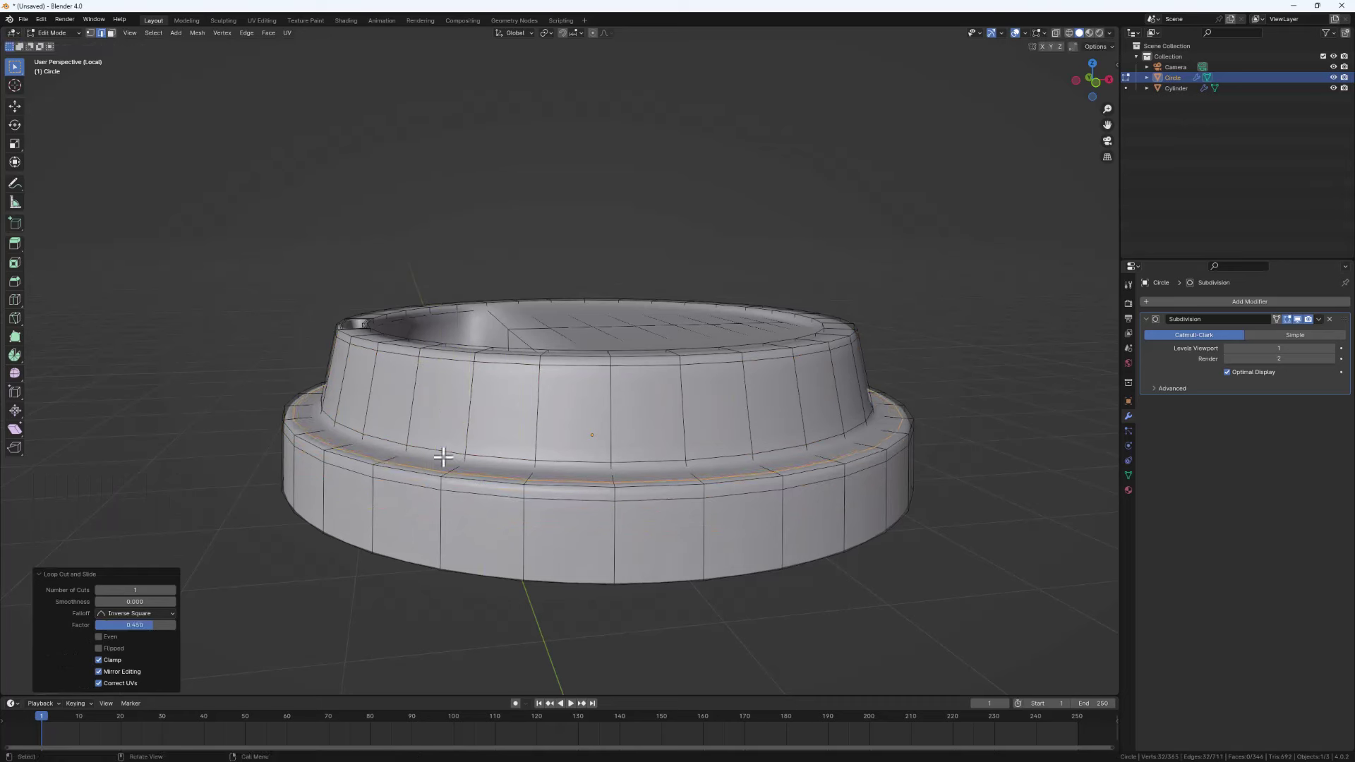
pyautogui.hotkey('ctrl', 'r')
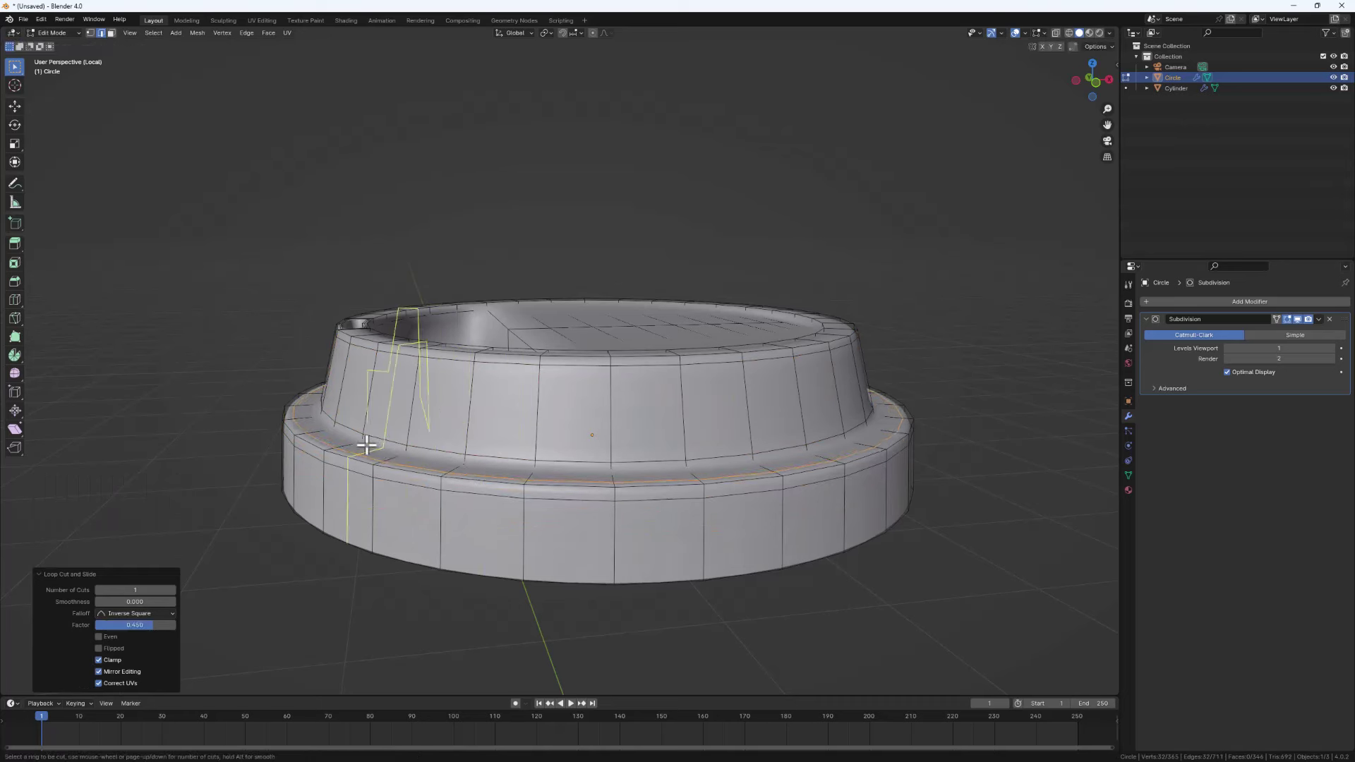
pyautogui.click(366, 445)
pyautogui.click(314, 415)
pyautogui.moveTo(369, 439); pyautogui.dragTo(425, 448, button='middle')
# Add centred loop cuts, without sliding, around the lid's top rim and around the short inner wall below it
pyautogui.hotkey('ctrl', 'r')
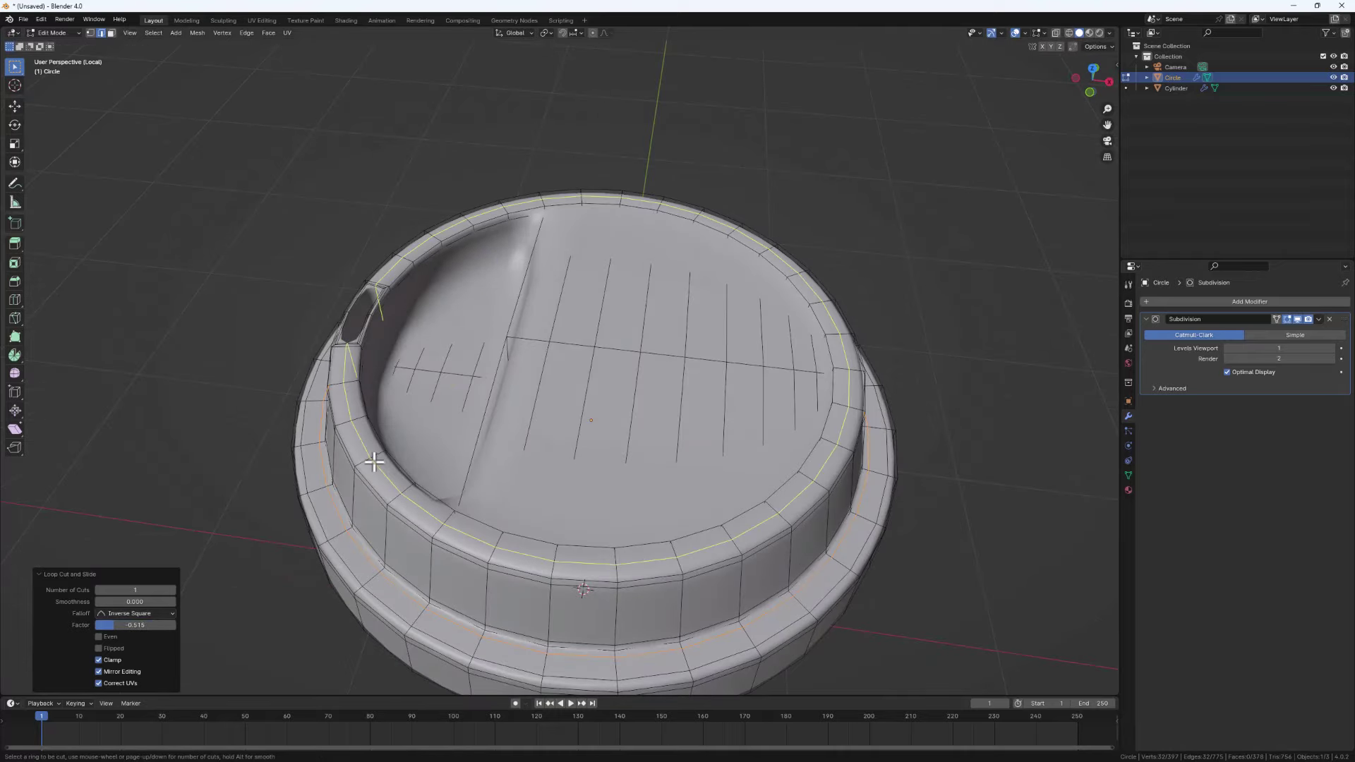
pyautogui.click(374, 462)
pyautogui.rightClick(363, 459)
pyautogui.moveTo(570, 468); pyautogui.dragTo(619, 474, button='middle')
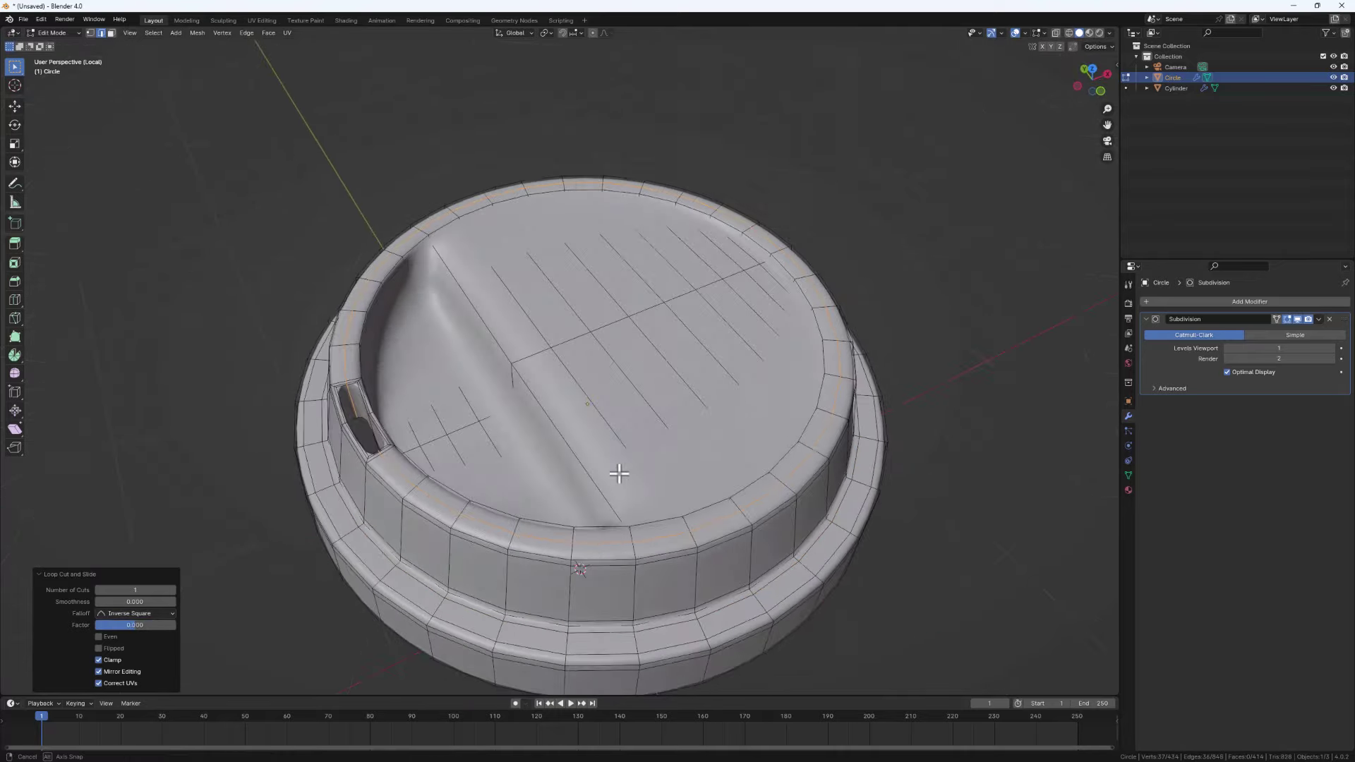
pyautogui.scroll(5, 735, 375)
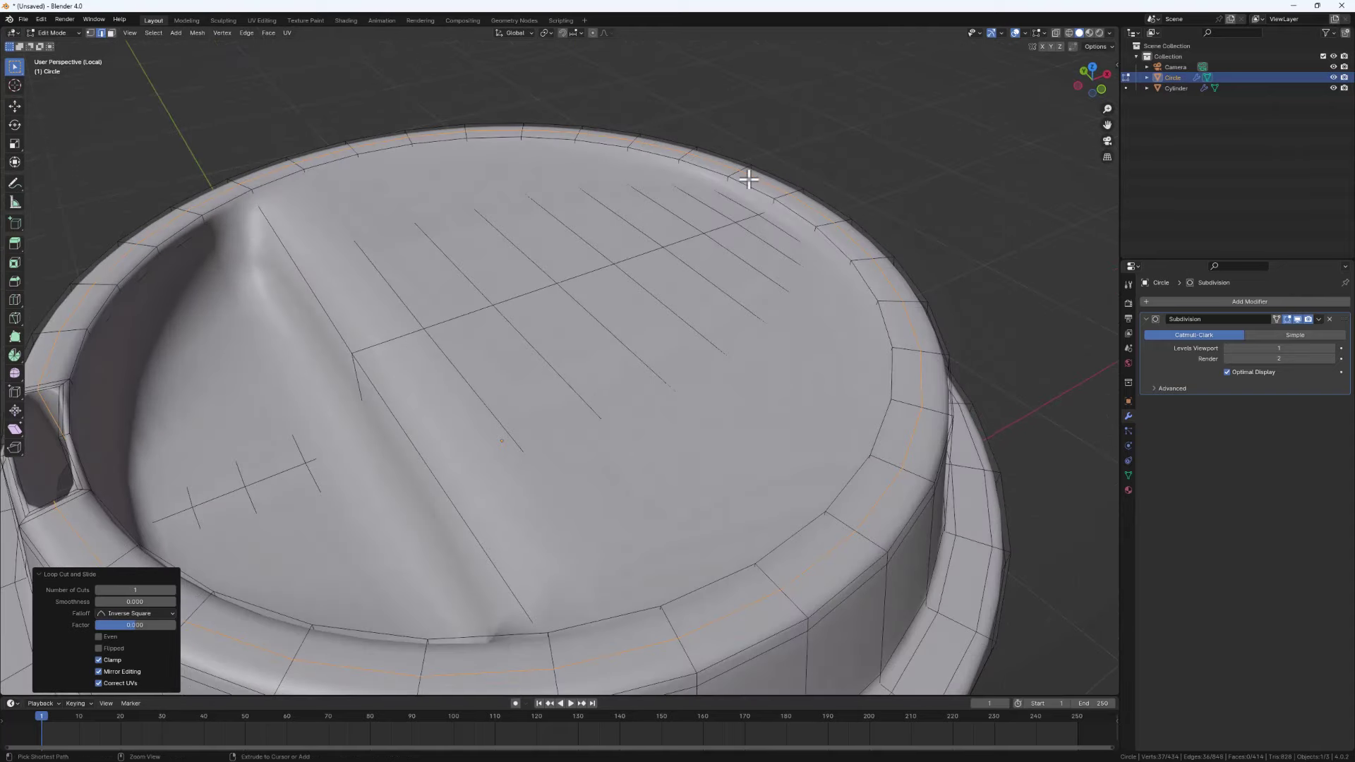
pyautogui.hotkey('ctrl', 'r')
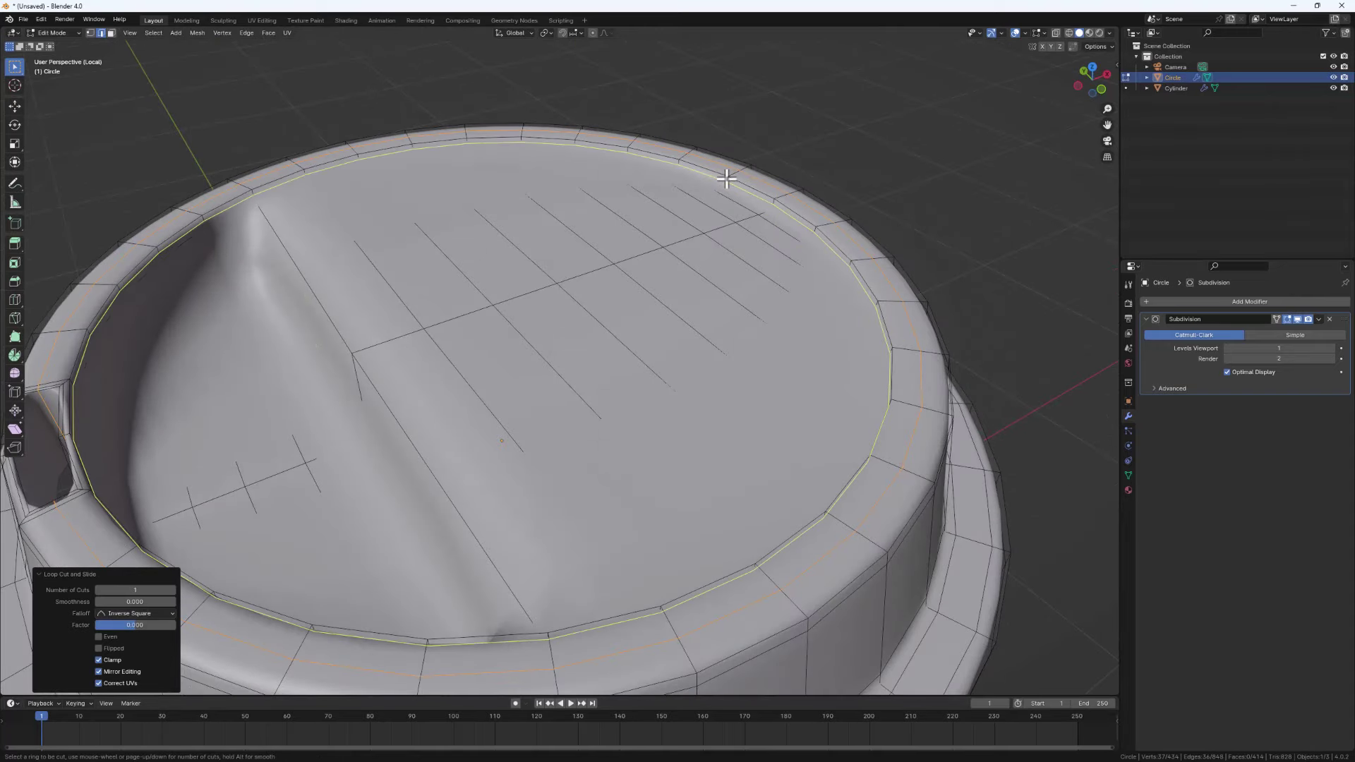
pyautogui.click(727, 178)
pyautogui.rightClick(727, 177)
pyautogui.scroll(-3, 314, 266)
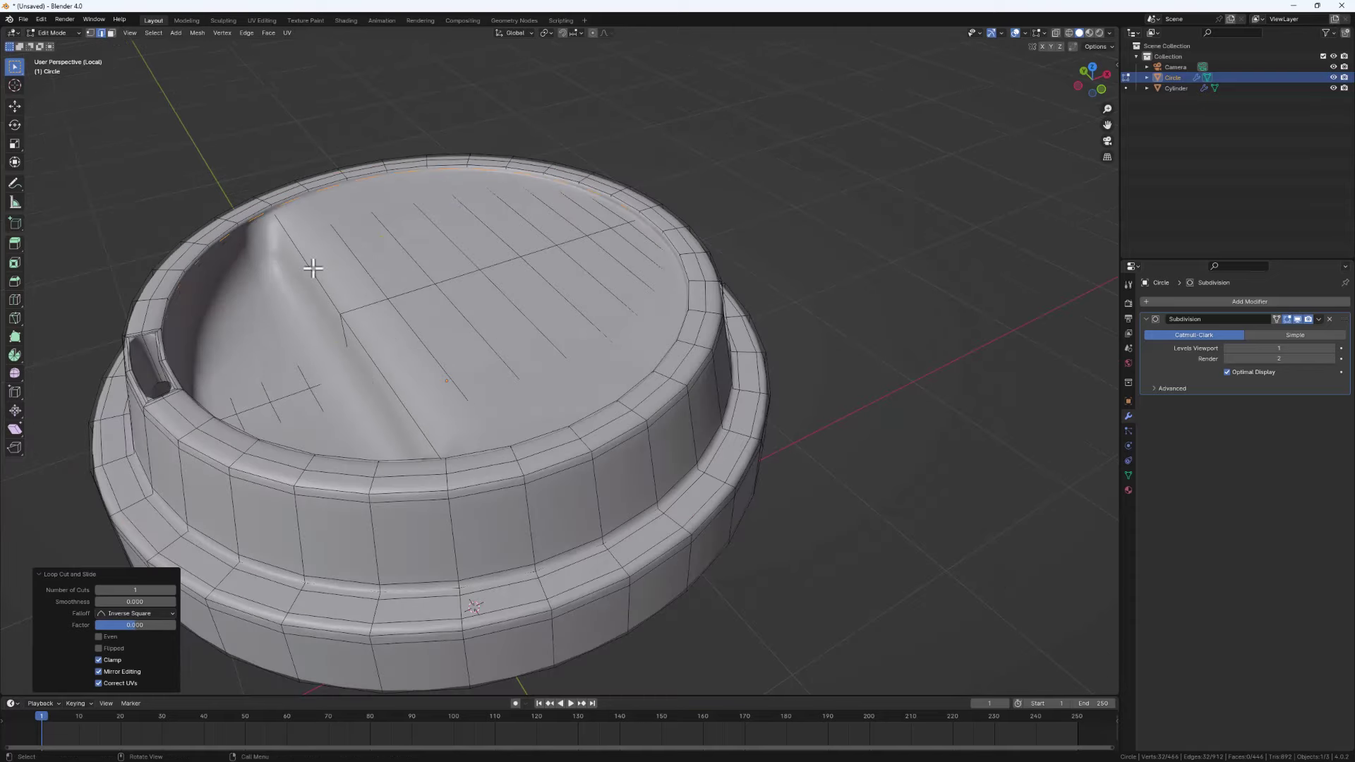
# Add two loop cuts to the drinking recess's side walls, sliding one near the floor and the other near the upper edge
pyautogui.moveTo(313, 267); pyautogui.dragTo(286, 359, button='middle')
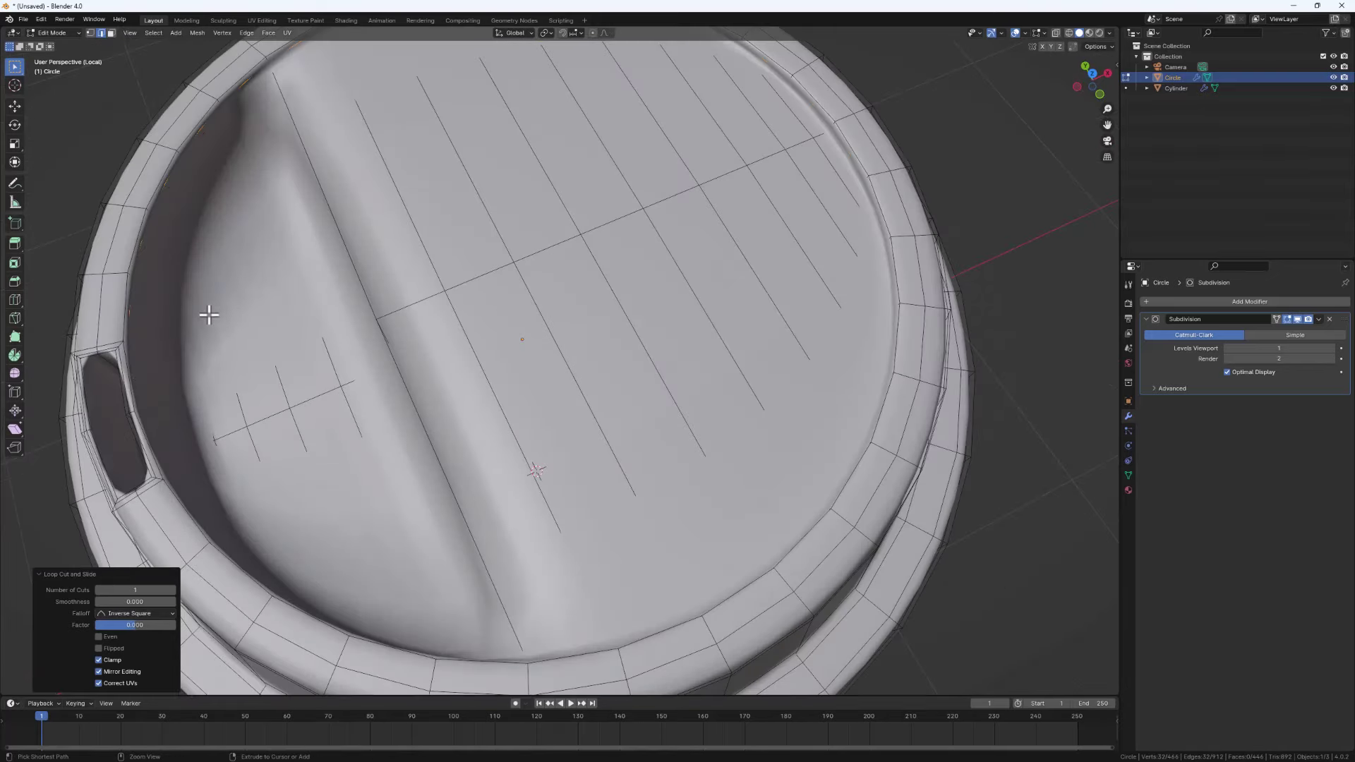
pyautogui.hotkey('ctrl', 'r')
pyautogui.click(172, 312)
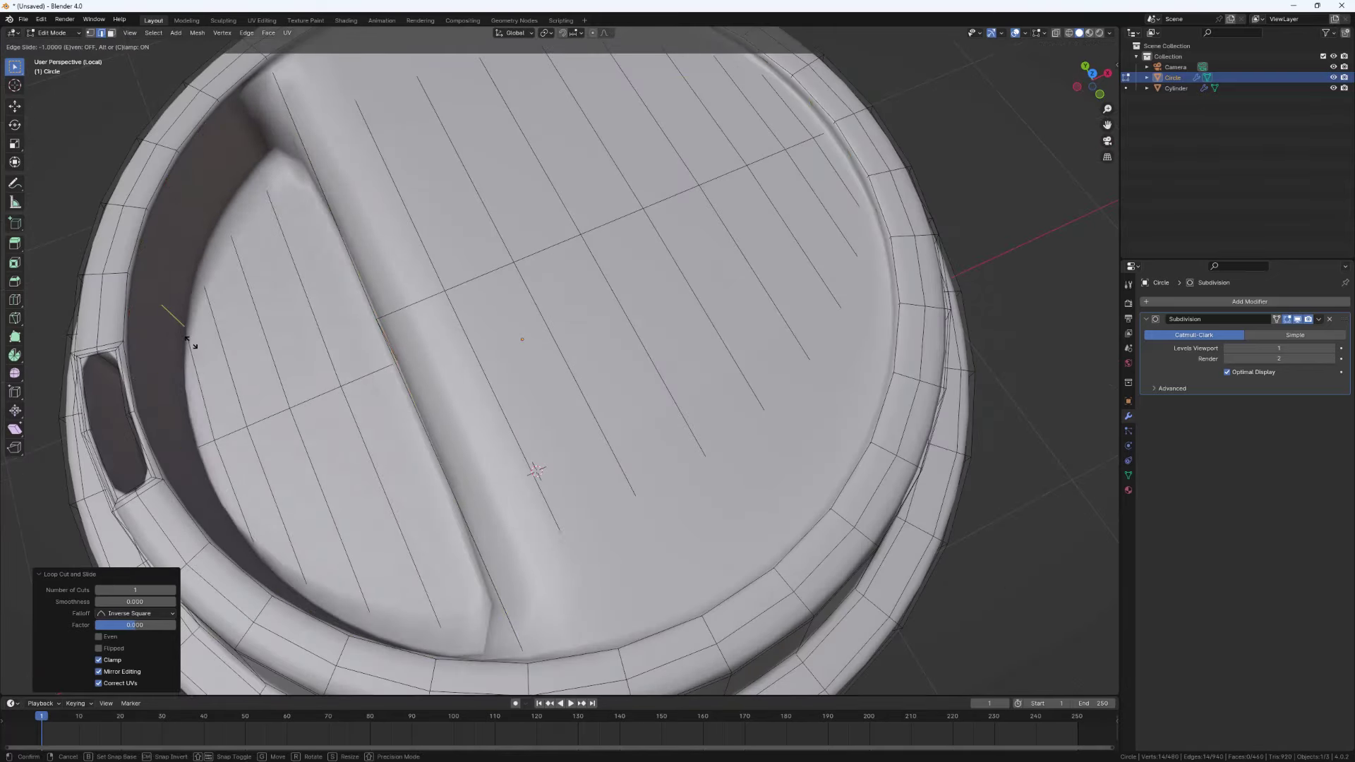
pyautogui.click(270, 318)
pyautogui.moveTo(271, 319); pyautogui.dragTo(252, 266, button='middle')
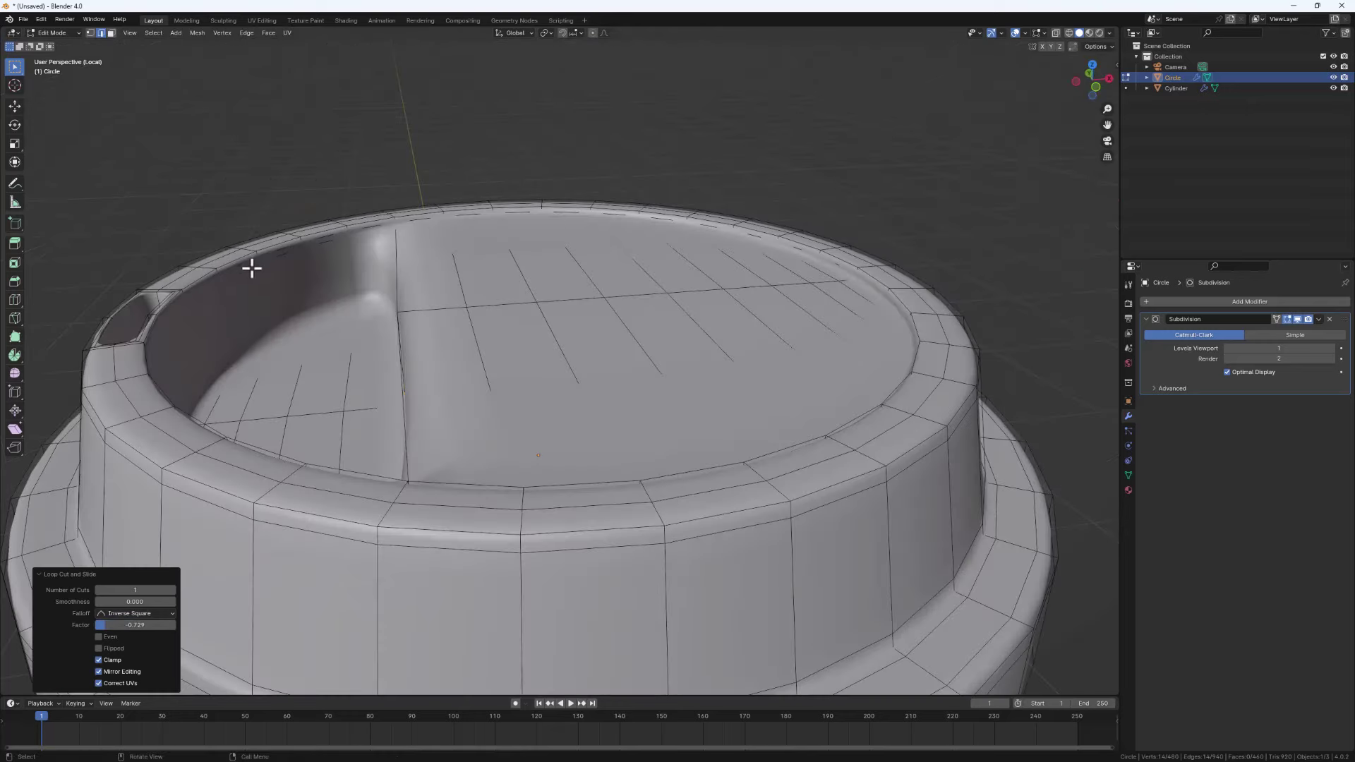
pyautogui.hotkey('ctrl', 'r')
pyautogui.click(291, 287)
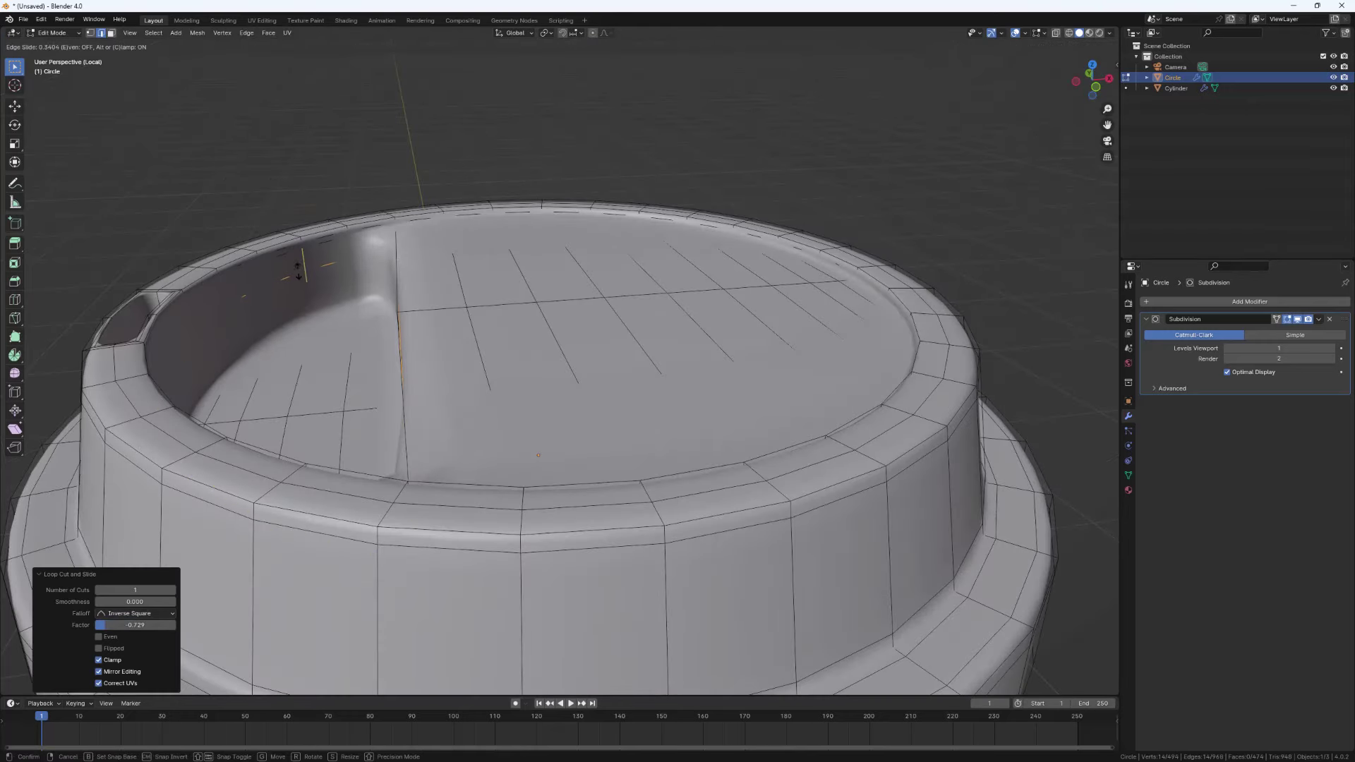
pyautogui.click(434, 292)
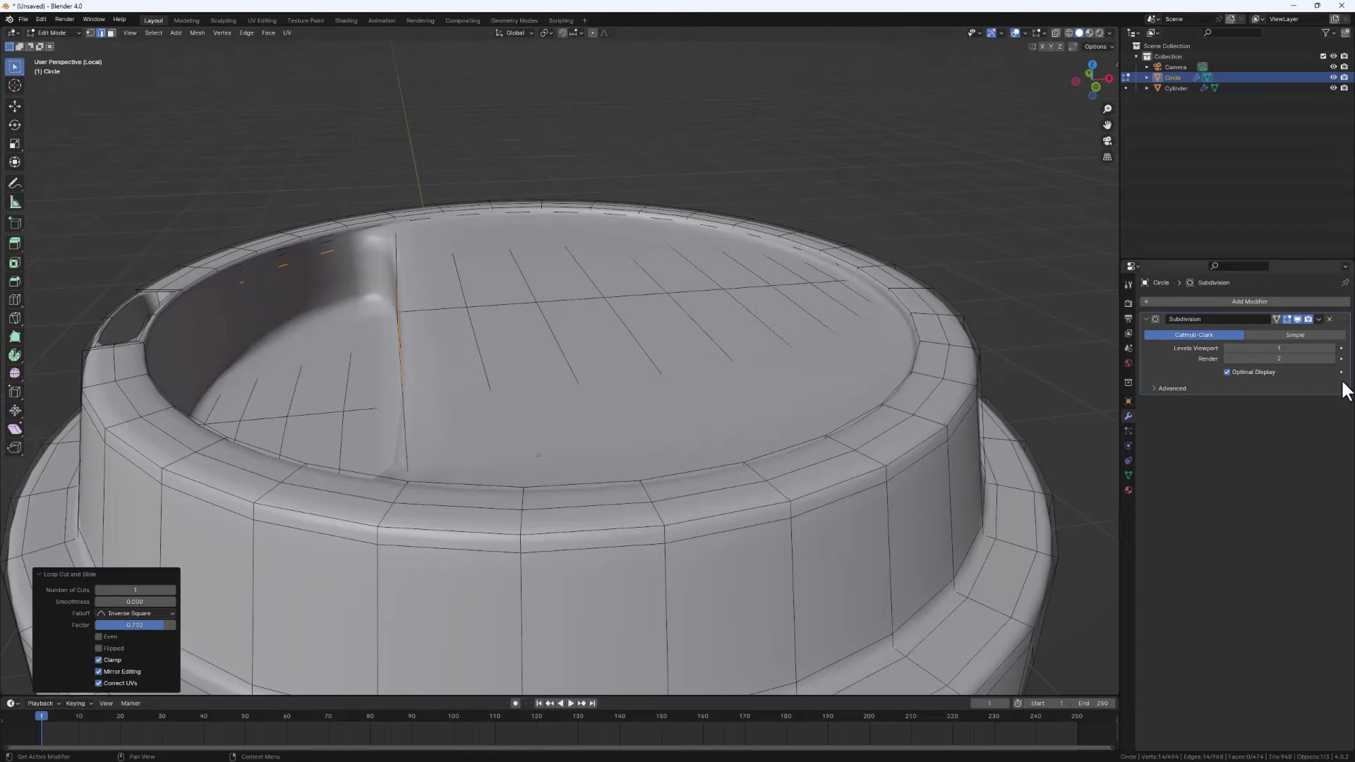
# Set the lid's viewport subdivision level to 2 and check the smoothed shape in Object Mode
pyautogui.click(1332, 347)
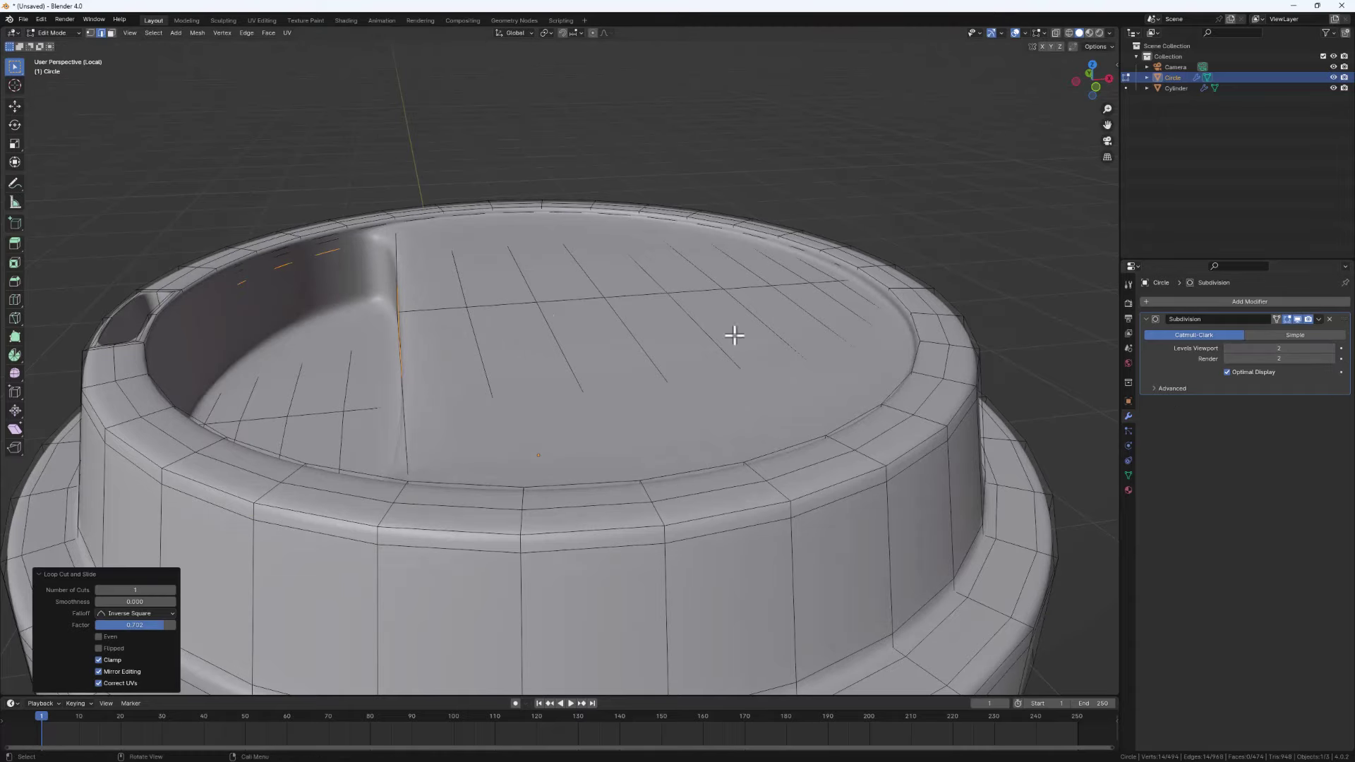
pyautogui.scroll(-4, 518, 334)
pyautogui.moveTo(519, 335); pyautogui.dragTo(523, 437, button='middle')
pyautogui.press('Tab')
pyautogui.scroll(2, 396, 336)
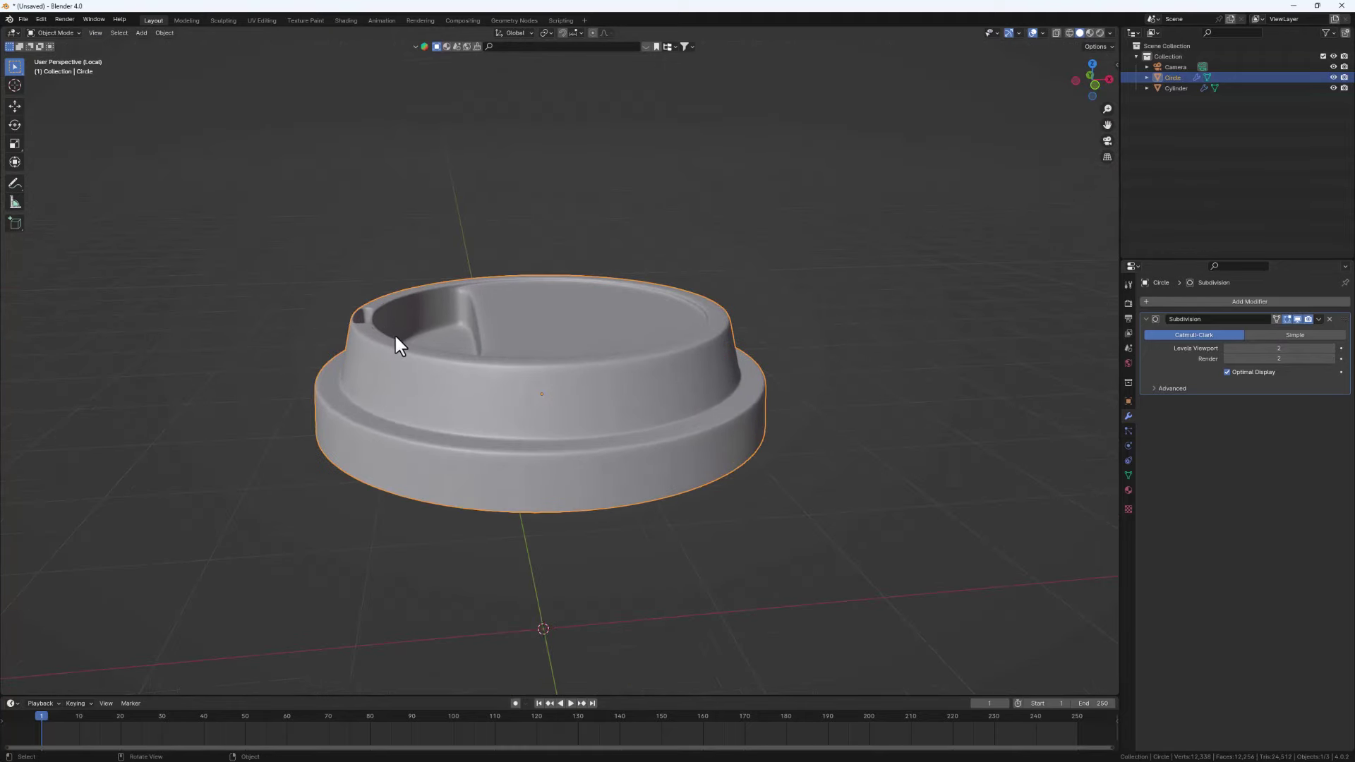
# Slide the edge loop just below the lid's ledge slightly down the lower side wall in Edit Mode
pyautogui.press('Tab')
pyautogui.scroll(2, 491, 466)
pyautogui.click(483, 439)
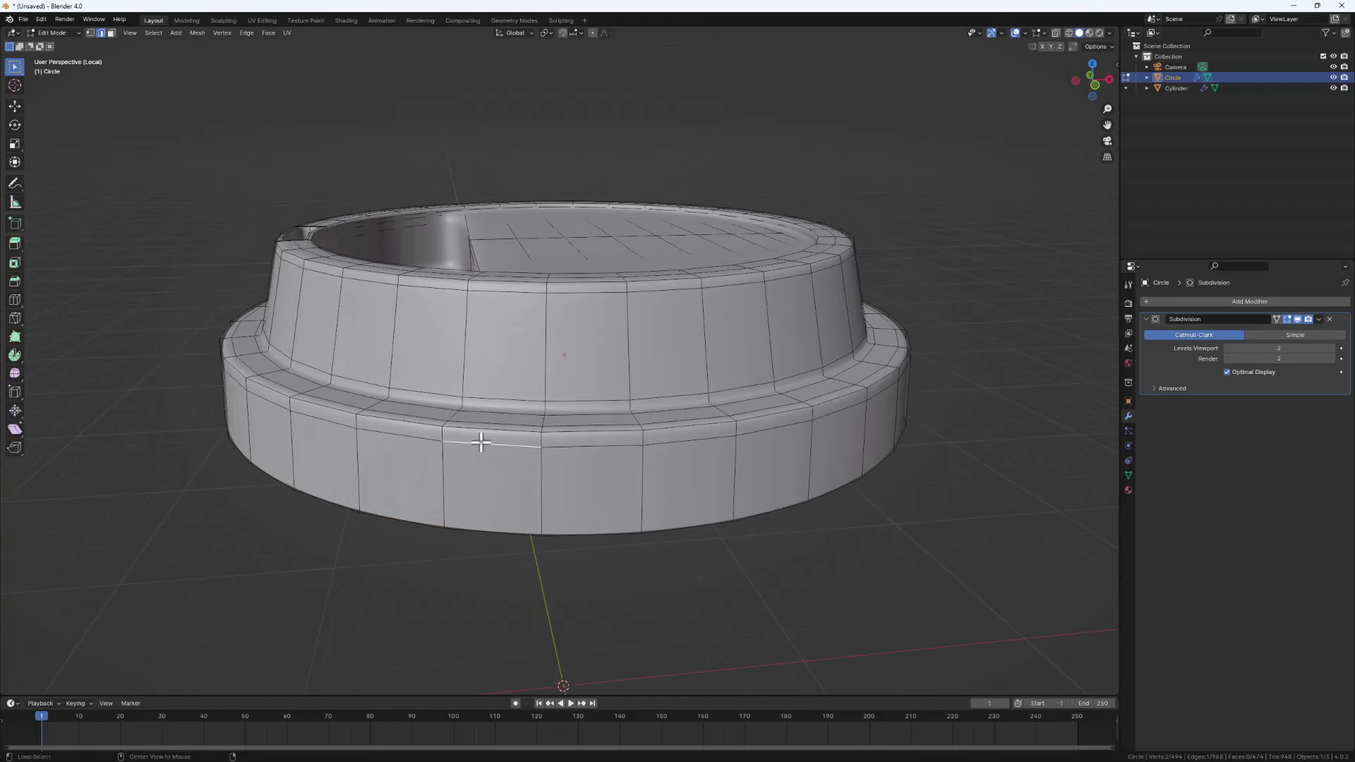
pyautogui.keyDown('alt'); pyautogui.click(484, 441); pyautogui.keyUp('alt')
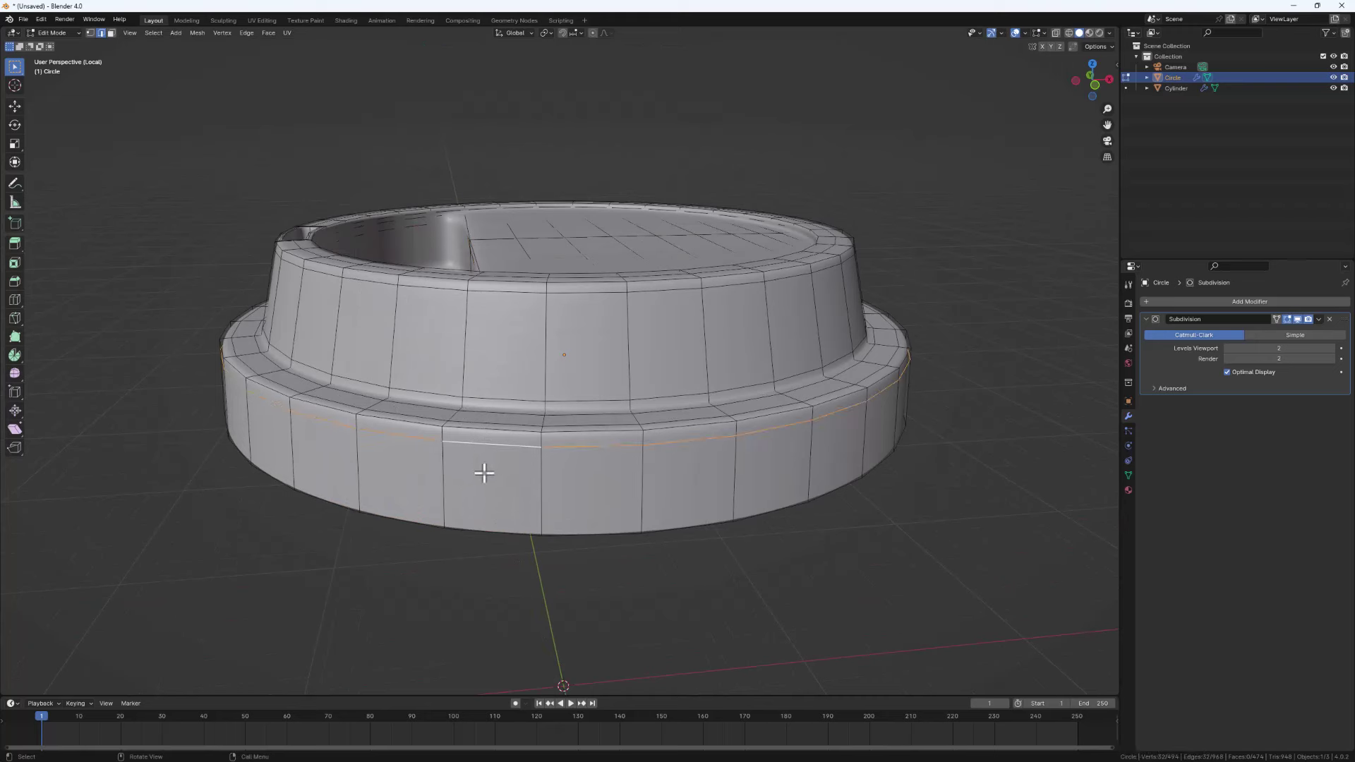
pyautogui.press('g')
pyautogui.press('g')
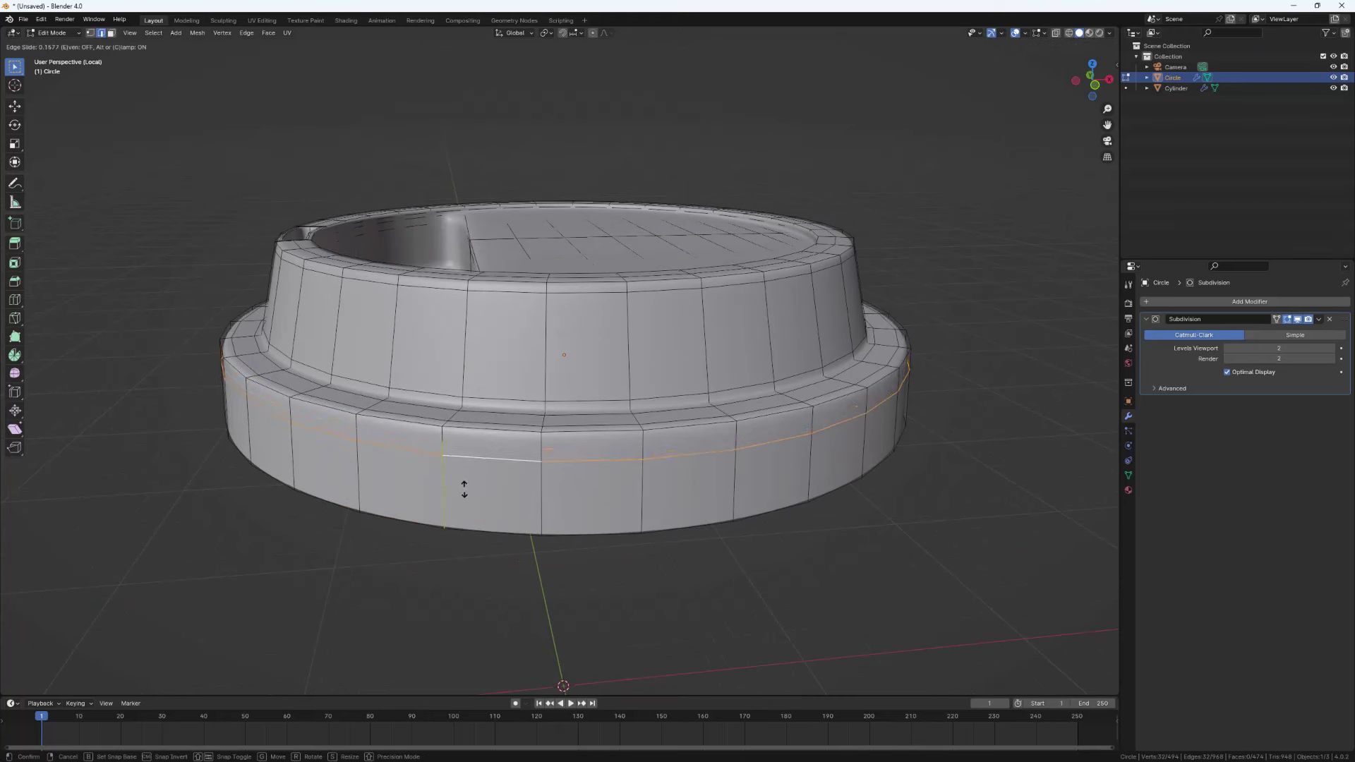
pyautogui.click(471, 448)
# Extrude the ring of faces just below the ledge outward along normals by about 0.014 m to form a raised band
pyautogui.hotkey('alt', 'a')
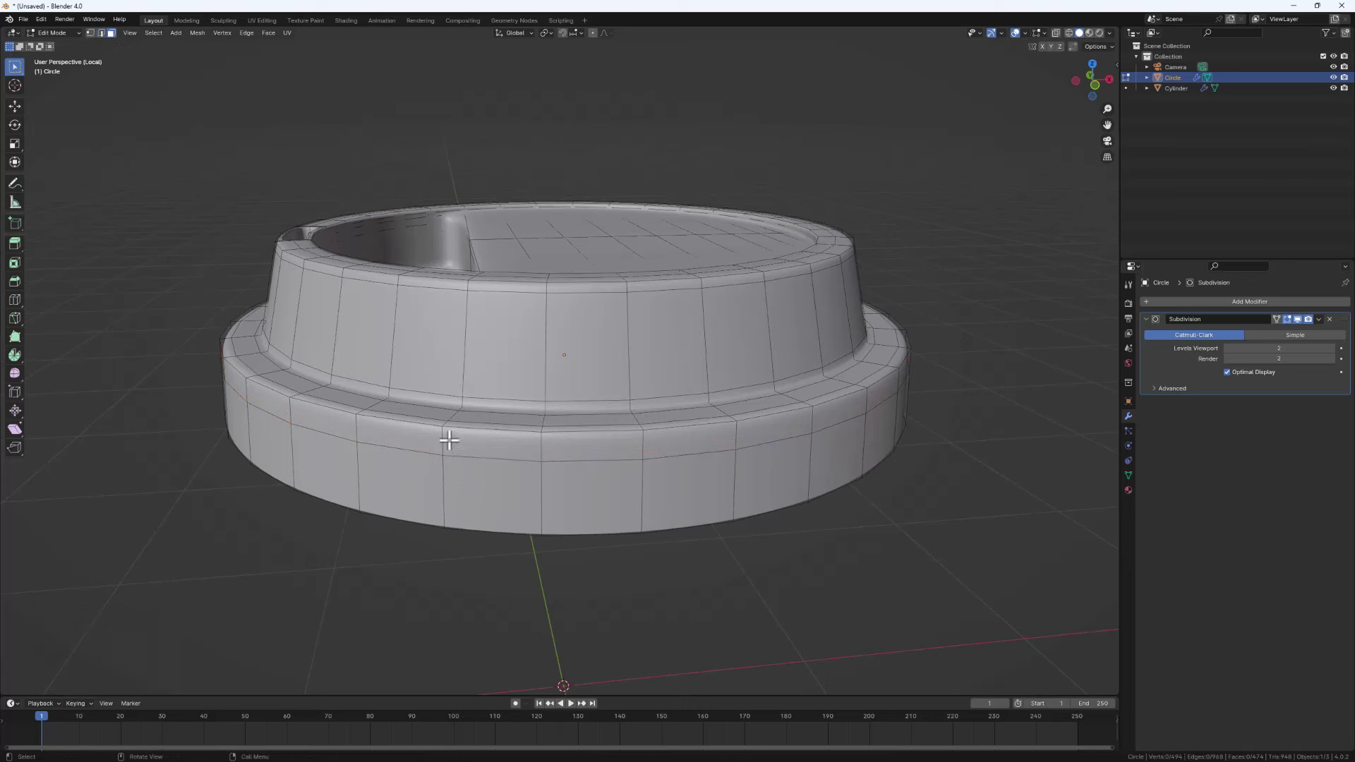
pyautogui.click(108, 32)
pyautogui.keyDown('alt'); pyautogui.click(353, 430); pyautogui.keyUp('alt')
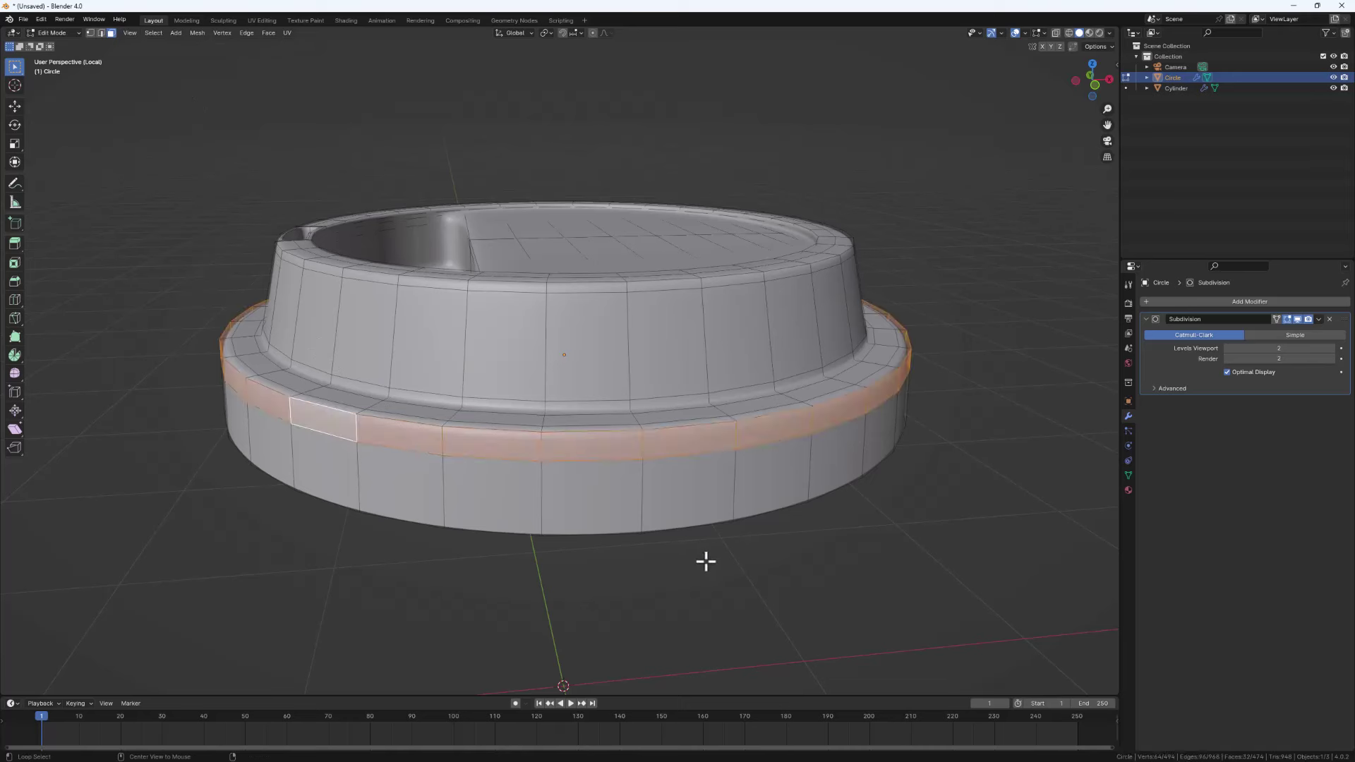
pyautogui.hotkey('alt', 'e')
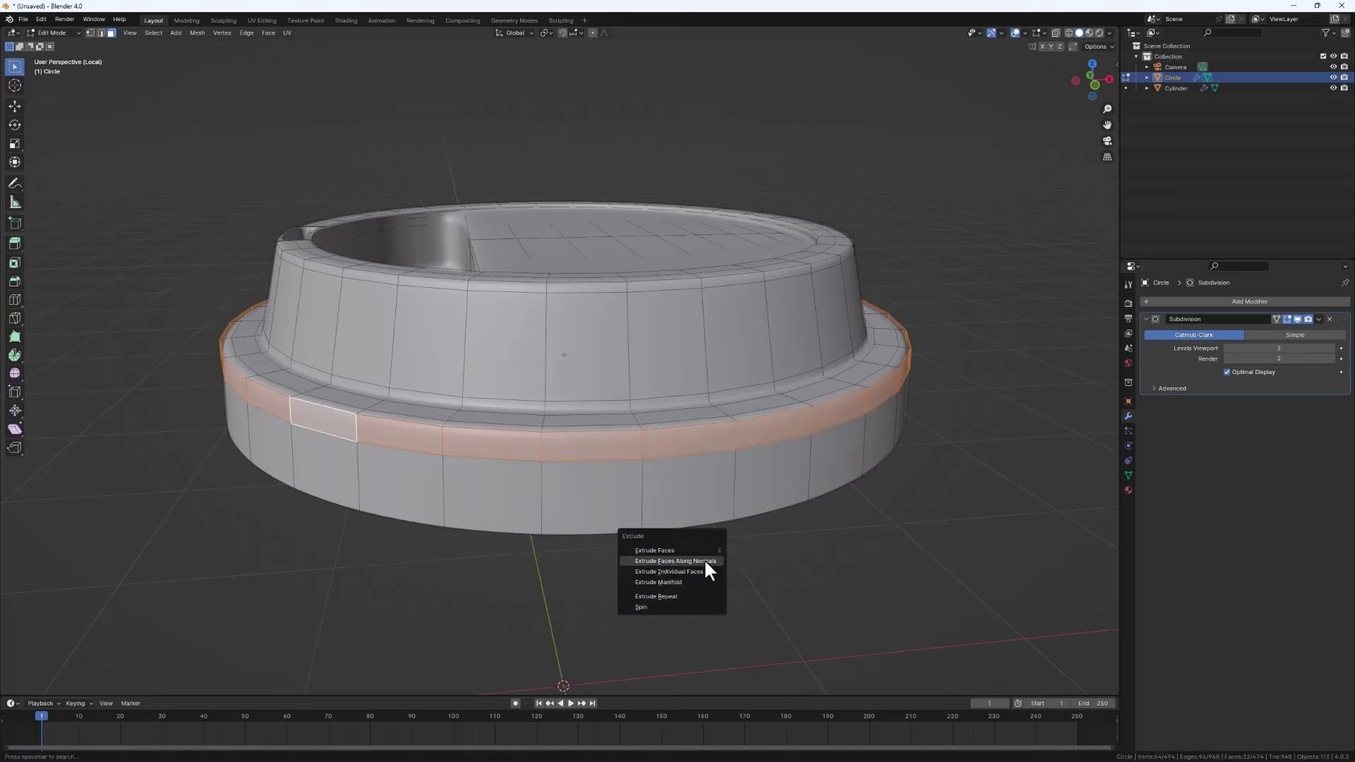
pyautogui.click(676, 562)
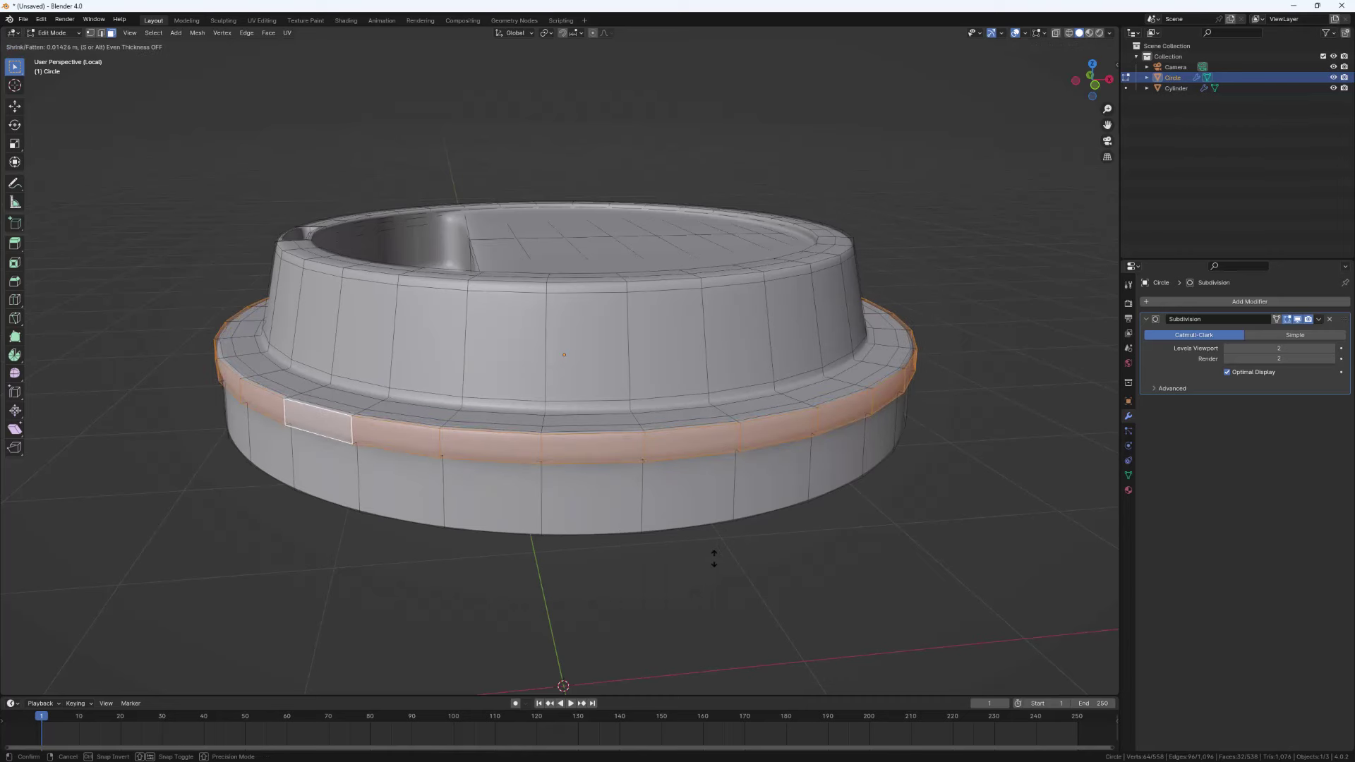
pyautogui.click(713, 554)
# Add a loop cut around the lower side wall just below the raised band and return to Object Mode
pyautogui.press('Tab')
pyautogui.moveTo(668, 575); pyautogui.dragTo(641, 506, button='middle')
pyautogui.moveTo(439, 420); pyautogui.dragTo(439, 405, button='middle')
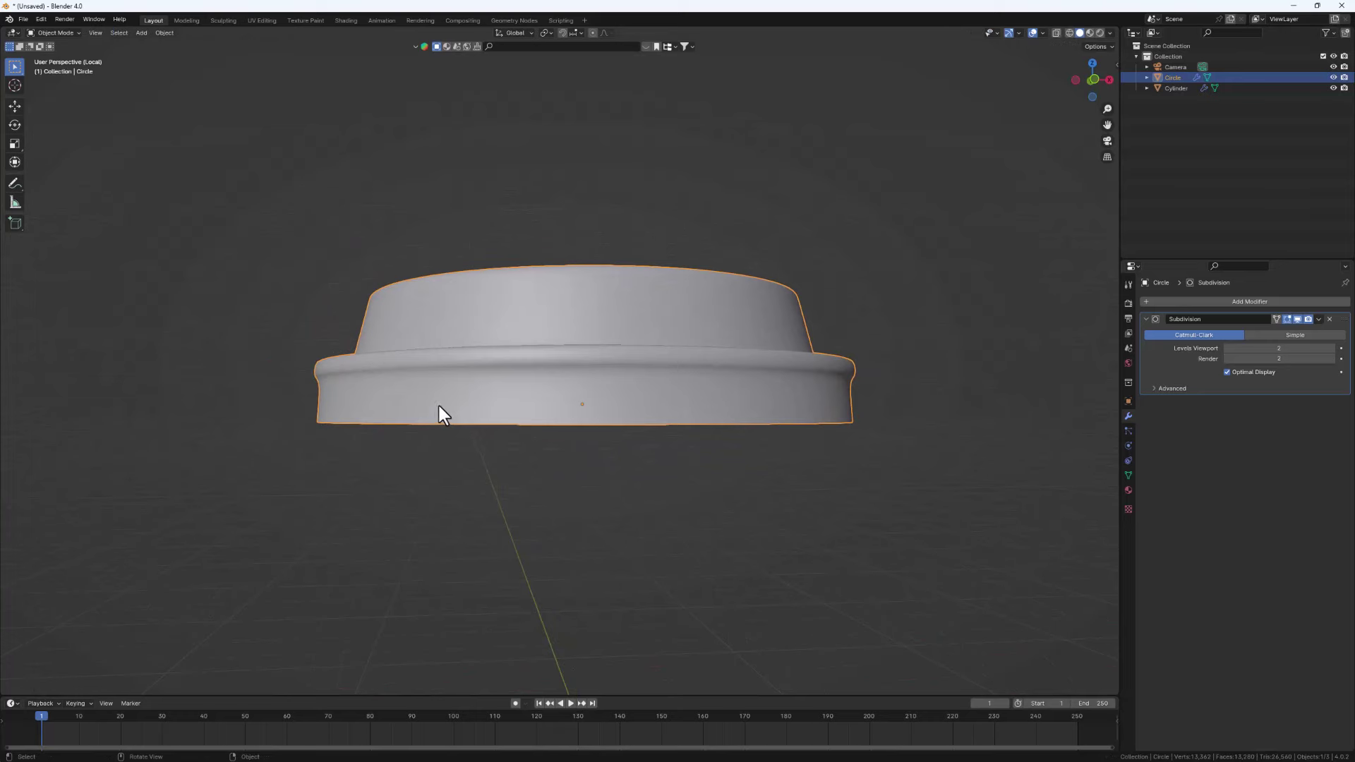
pyautogui.press('Tab')
pyautogui.hotkey('ctrl', 'r')
pyautogui.click(434, 403)
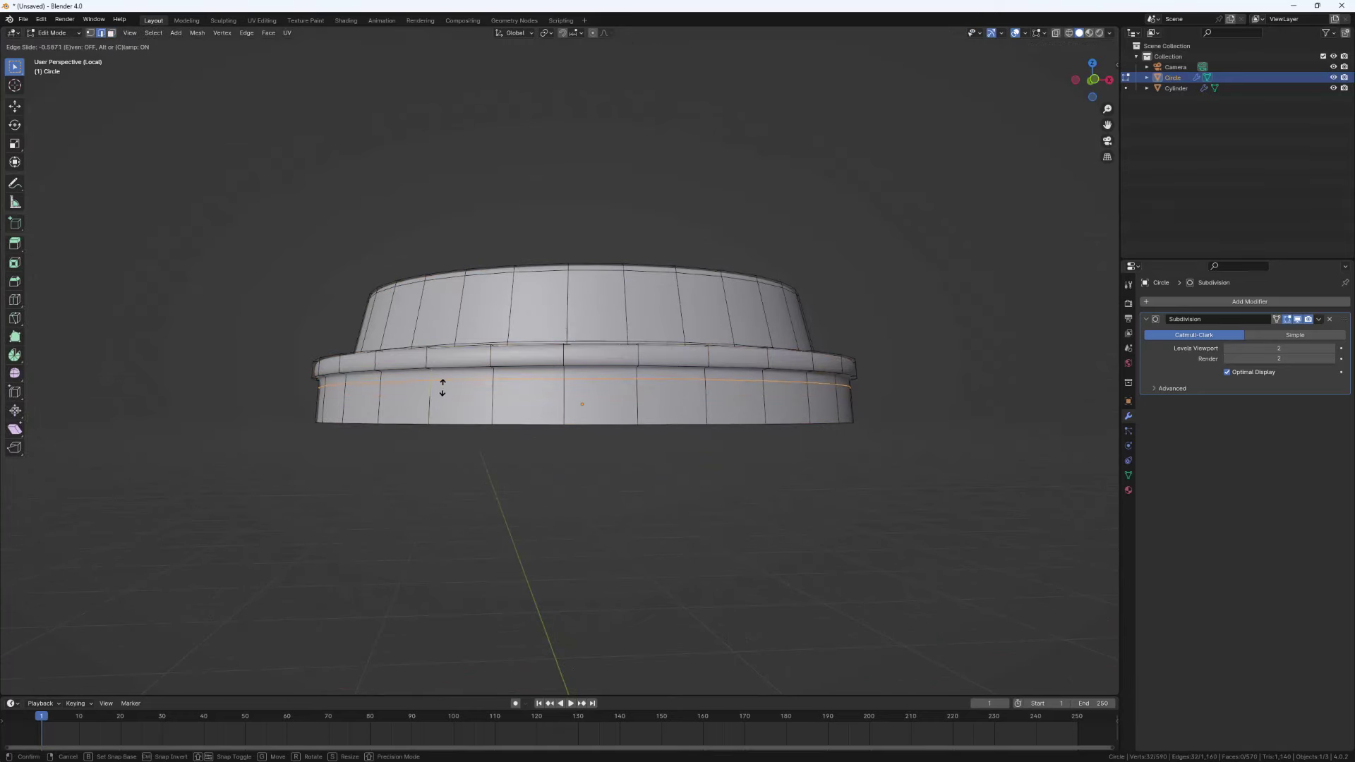
pyautogui.click(444, 385)
pyautogui.press('Tab')
pyautogui.moveTo(480, 445); pyautogui.dragTo(480, 518, button='middle')
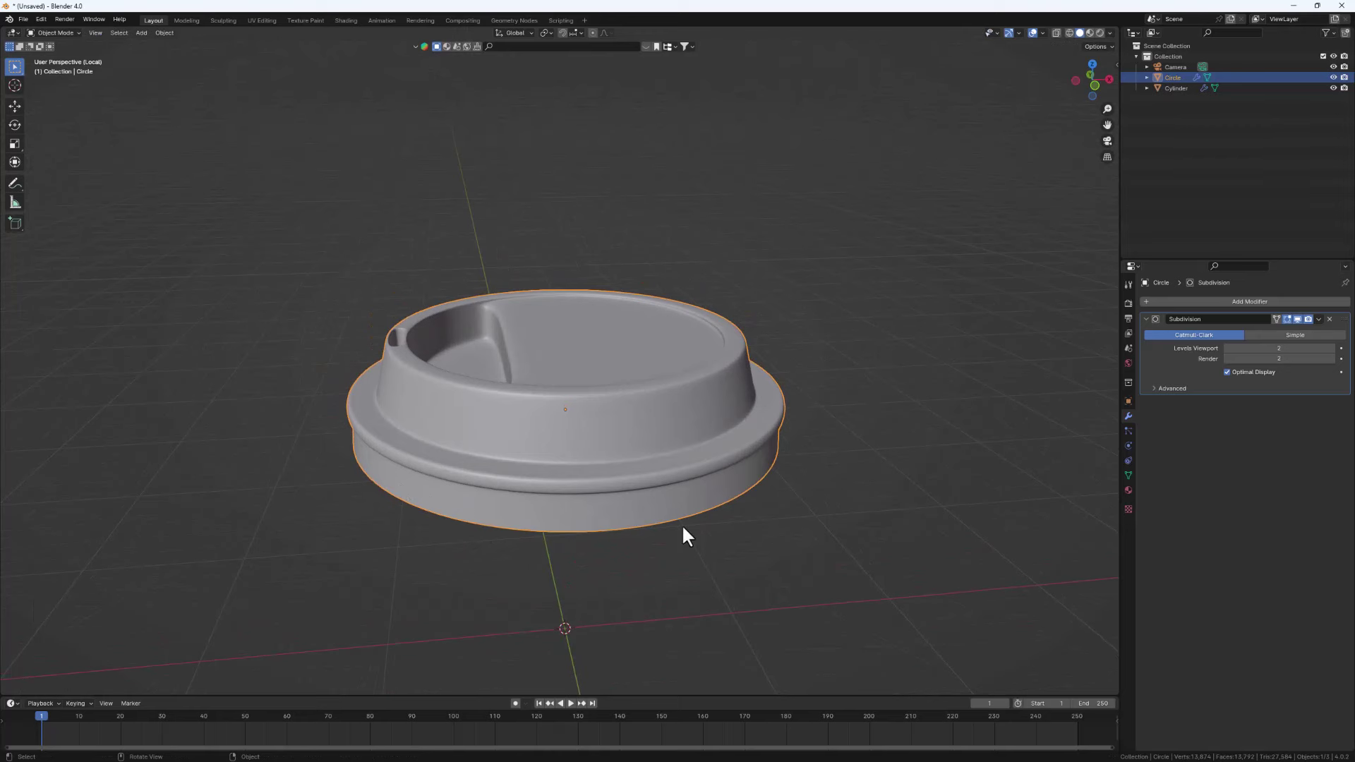
# Leave local view to show the cup and lid together, and deselect the lid
pyautogui.press('KP_Divide')
pyautogui.moveTo(643, 537); pyautogui.dragTo(832, 439, button='middle')
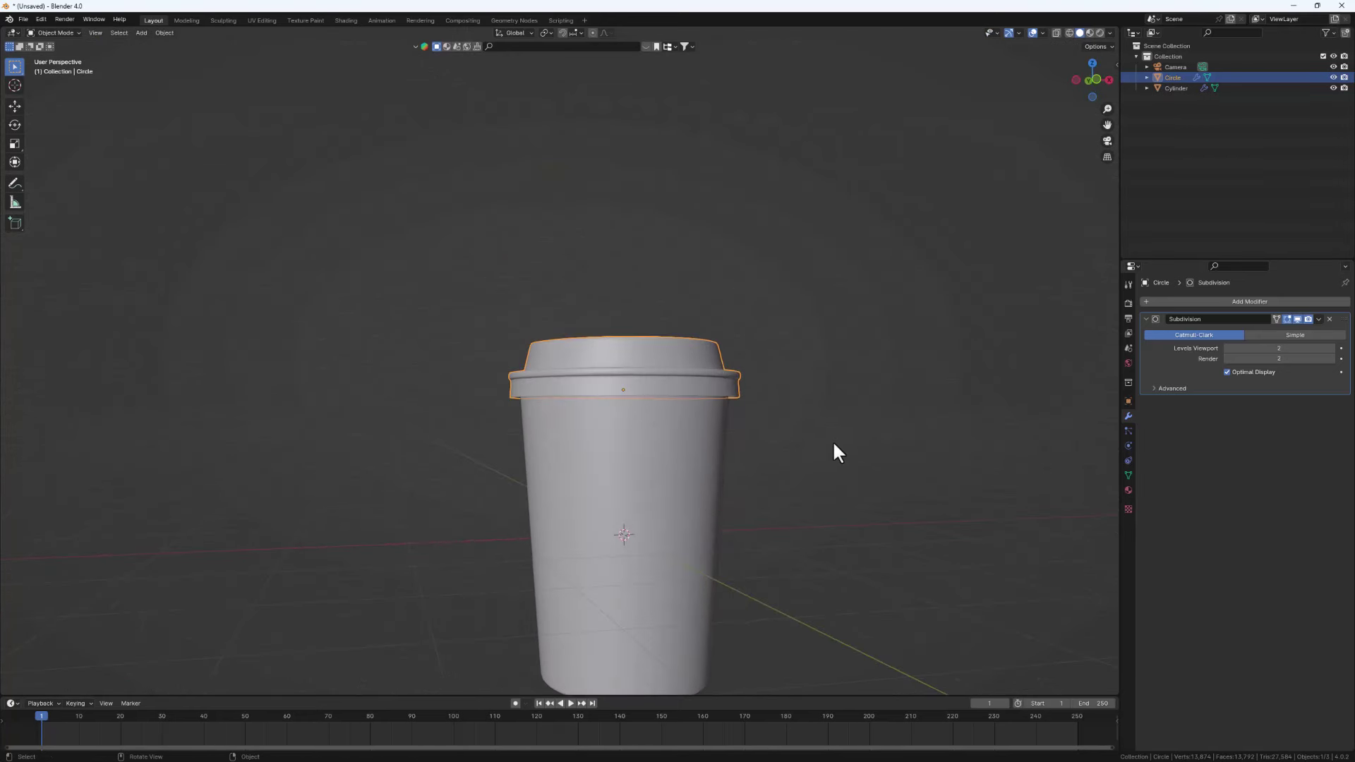
pyautogui.click(834, 445)
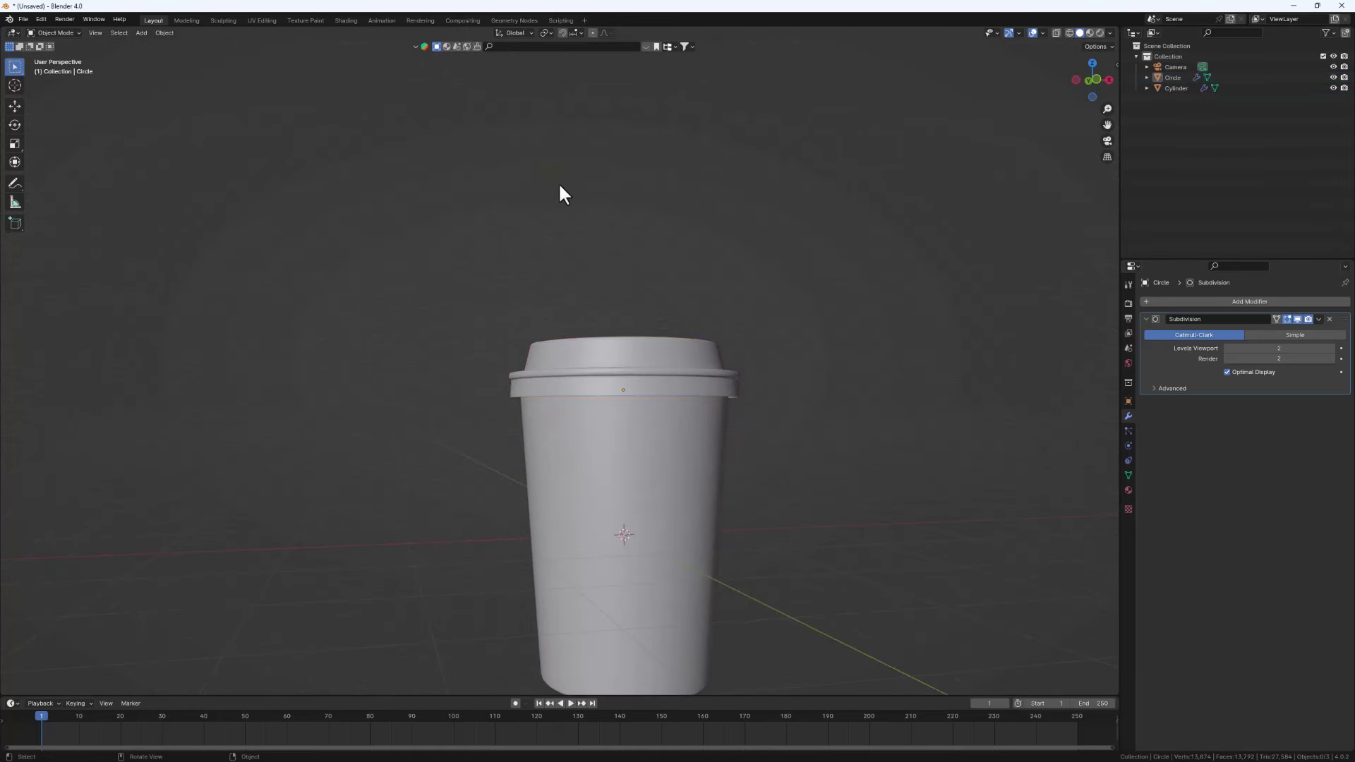
# Move the lid's bottom edge loop down about 0.06 m along global Z in Edit Mode, deselect it, and return to Object Mode
pyautogui.scroll(3, 591, 417)
pyautogui.click(564, 394)
pyautogui.press('Tab')
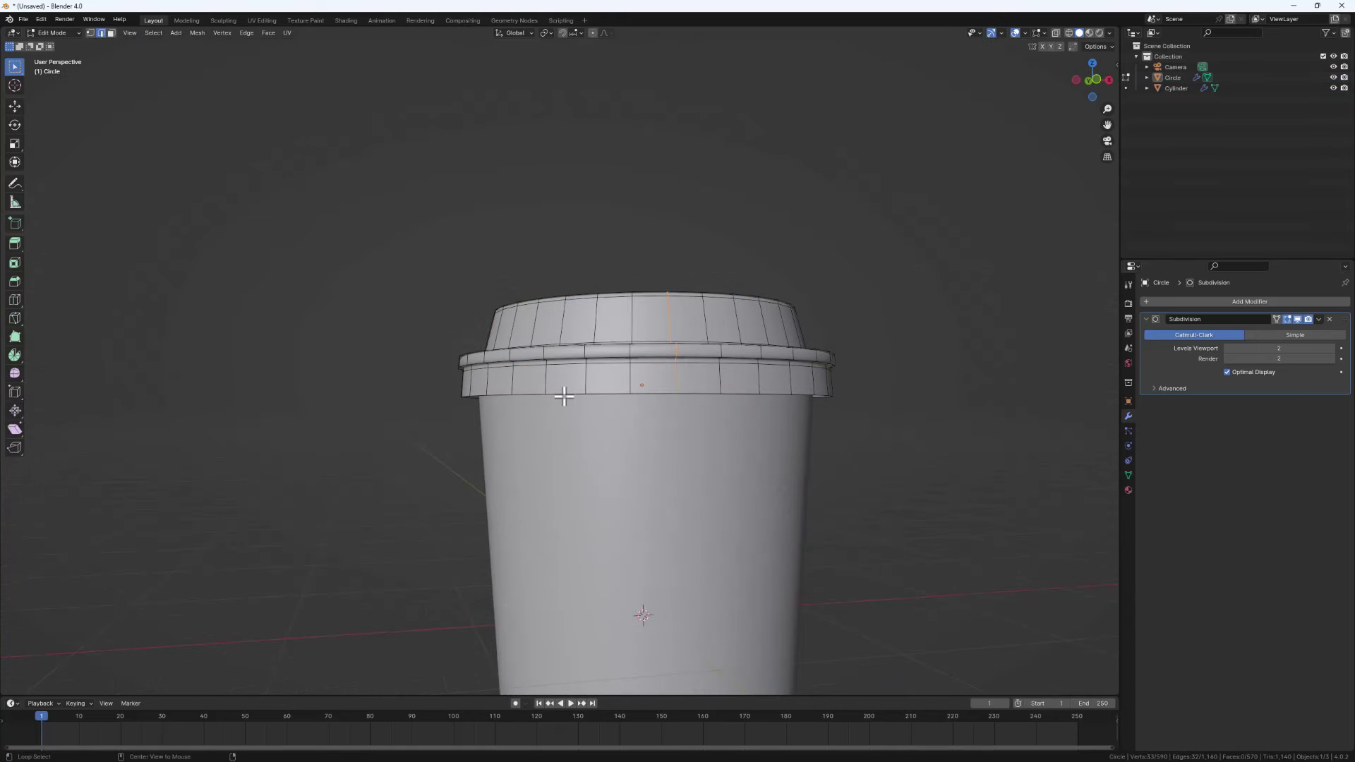
pyautogui.keyDown('alt'); pyautogui.click(565, 394); pyautogui.keyUp('alt')
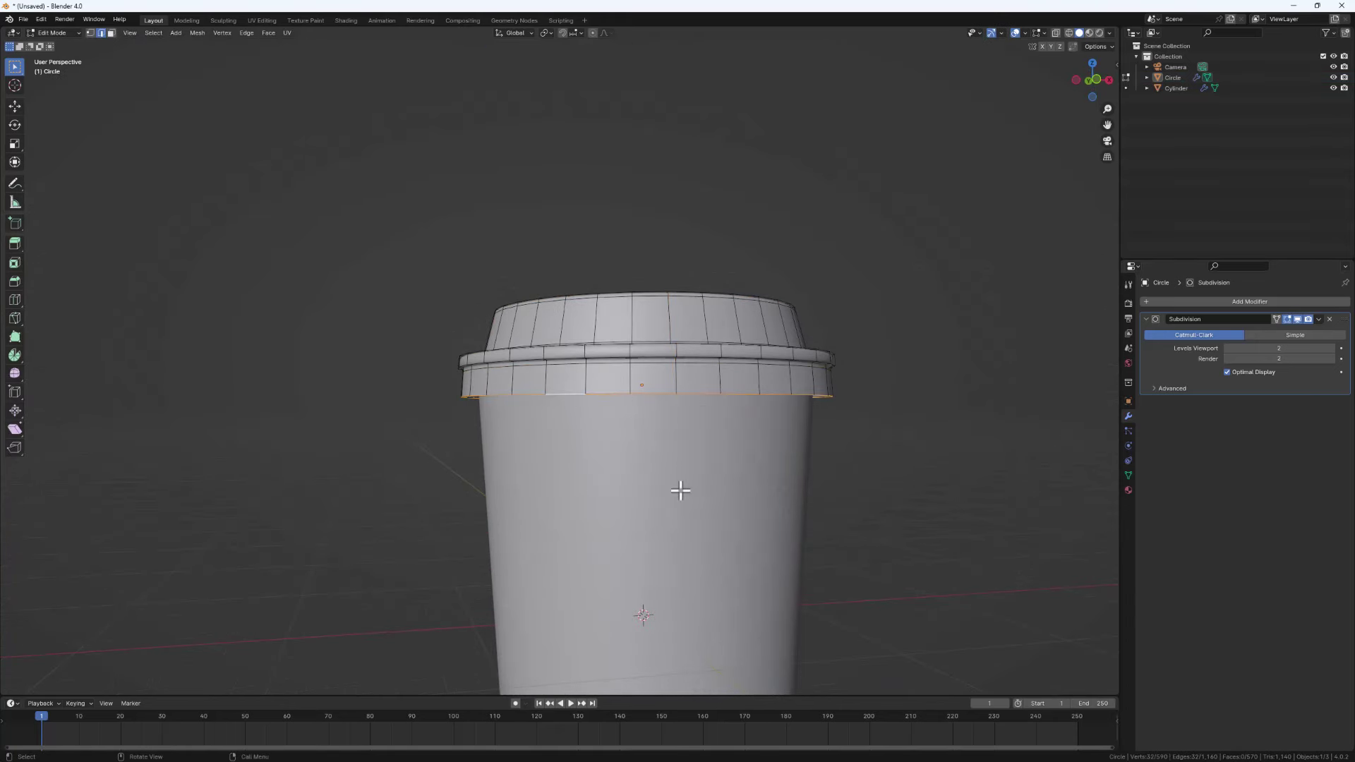
pyautogui.press('g')
pyautogui.press('z')
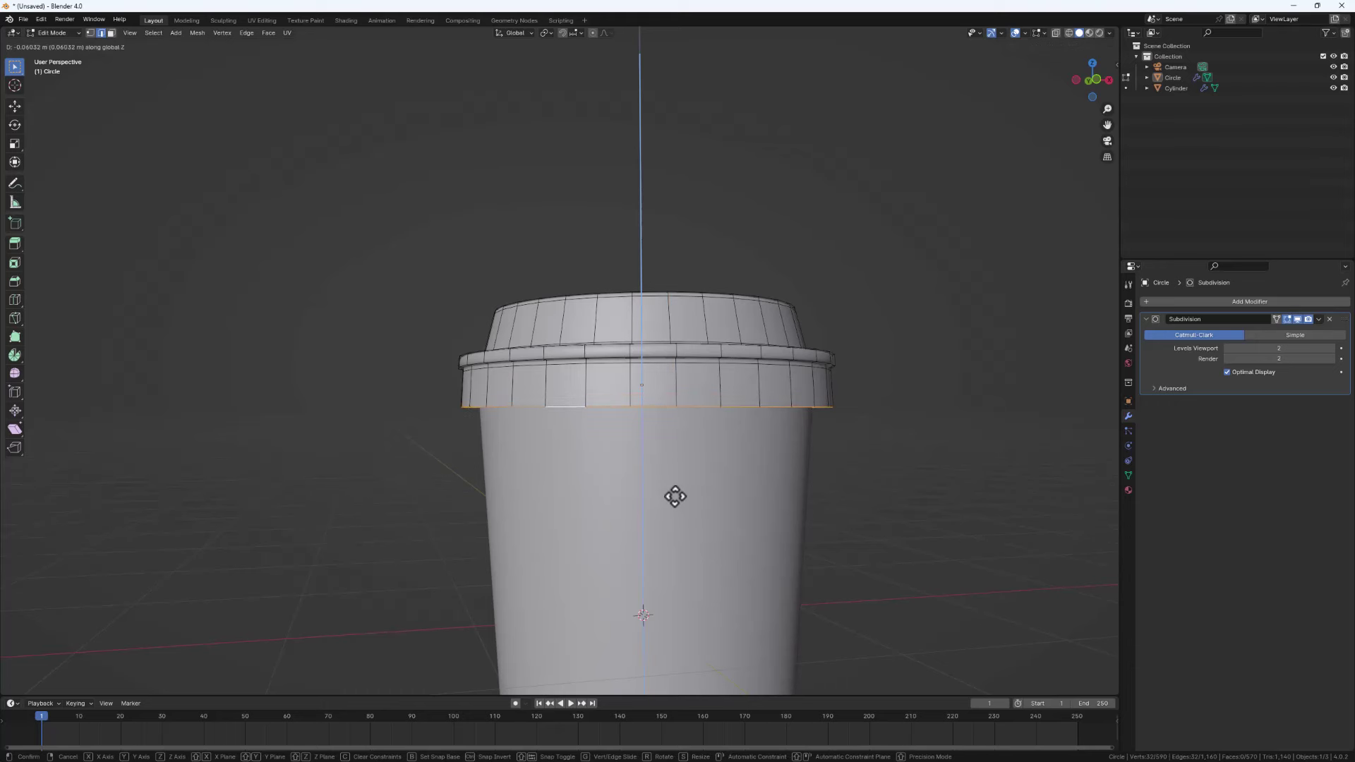
pyautogui.click(675, 496)
pyautogui.scroll(-4, 690, 493)
pyautogui.click(798, 522)
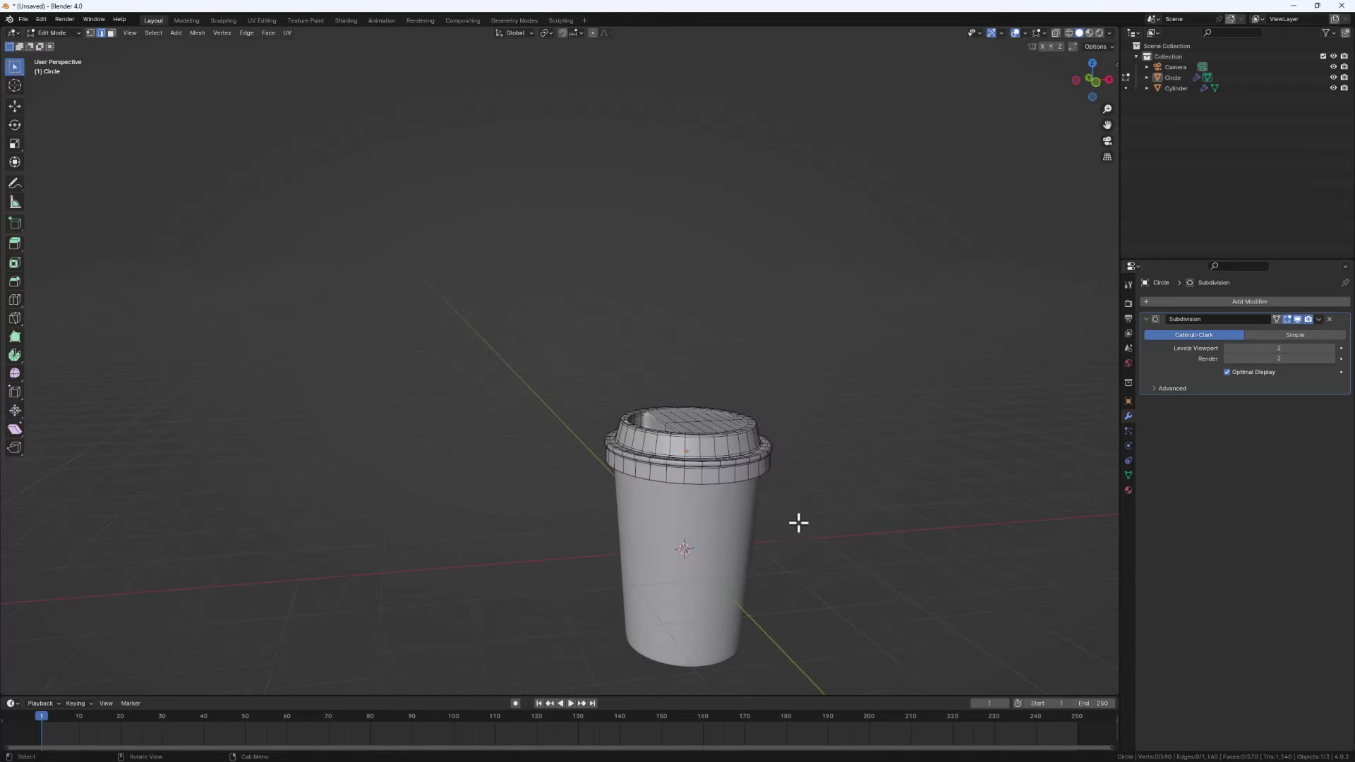
pyautogui.press('Tab')
pyautogui.scroll(-5, 734, 530)
pyautogui.scroll(2, 729, 536)
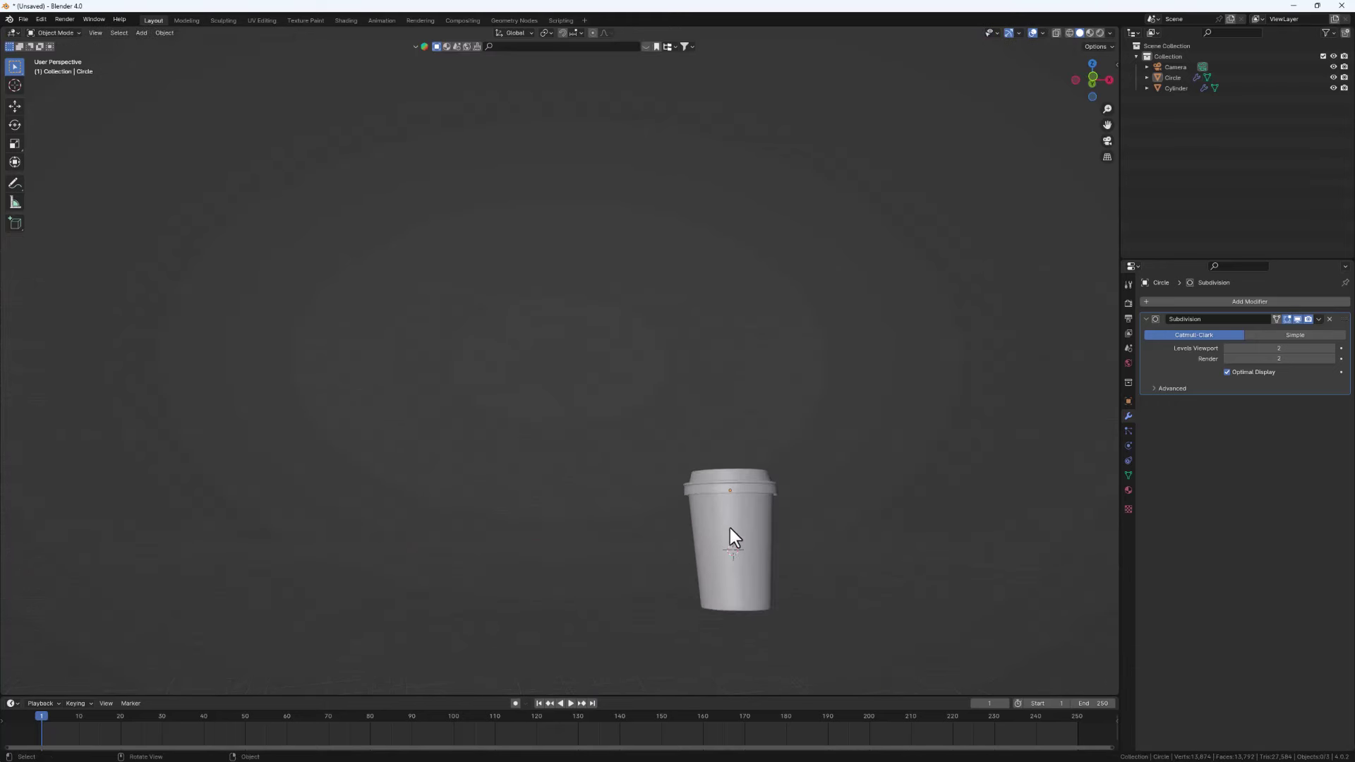
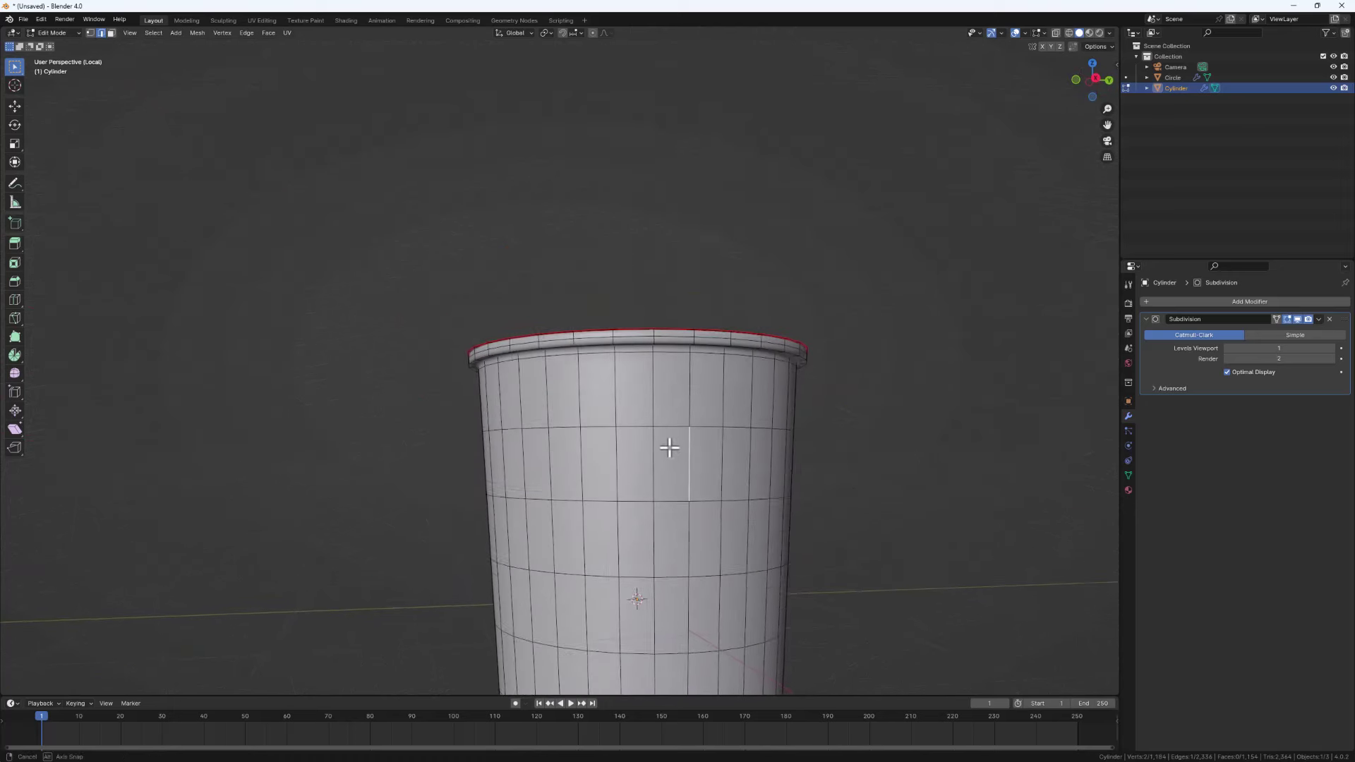
# Select the vertical edge path on the cup's outer wall from the rim down to the base and mark it as a UV seam
pyautogui.scroll(6, 711, 320)
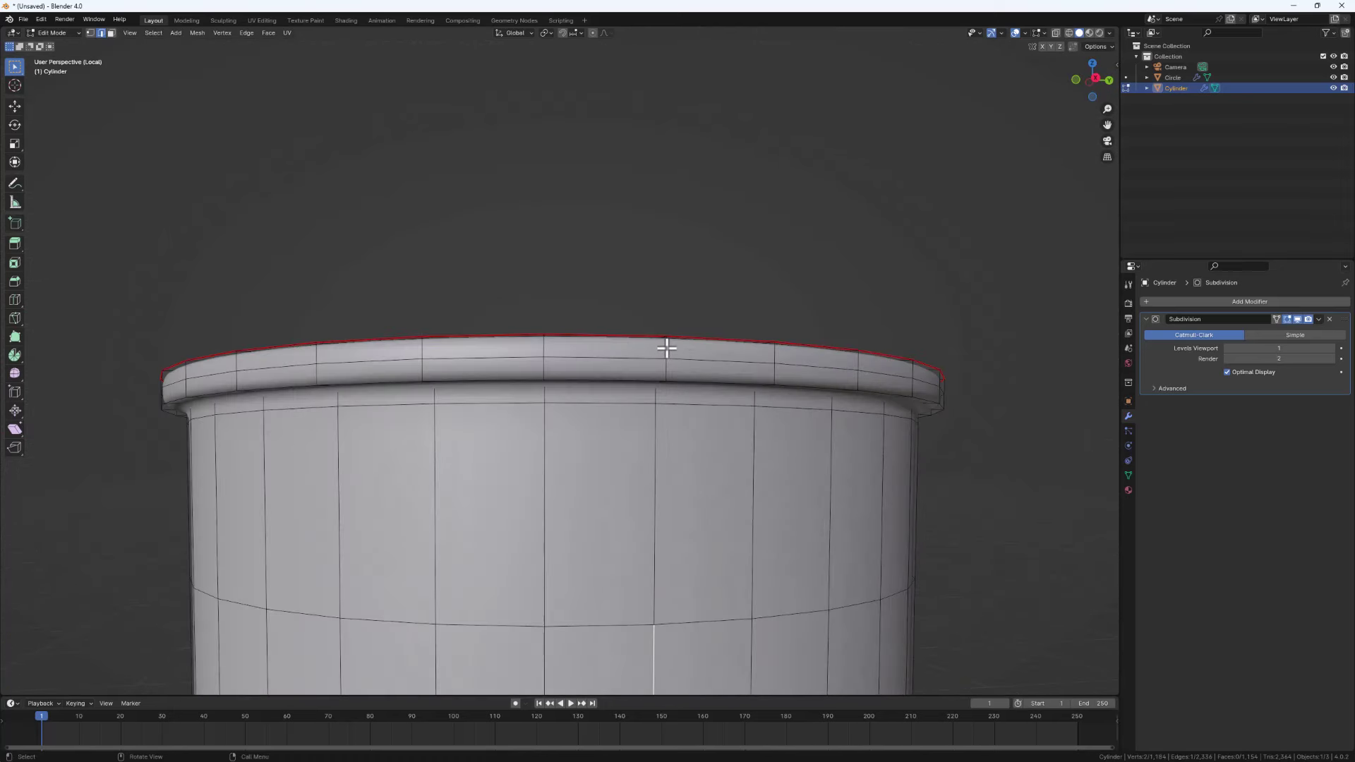
pyautogui.scroll(-3, 666, 349)
pyautogui.scroll(-3, 664, 342)
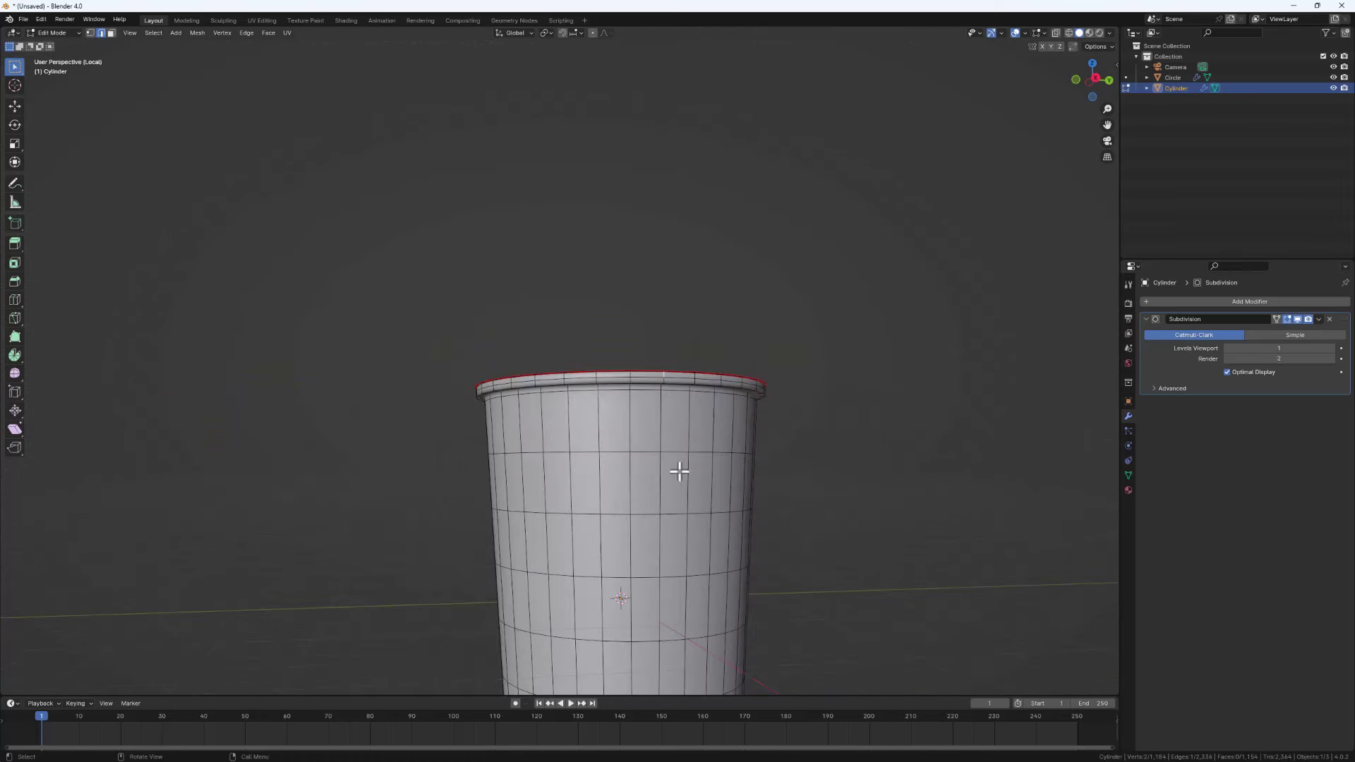
pyautogui.moveTo(680, 468); pyautogui.dragTo(605, 417, button='middle')
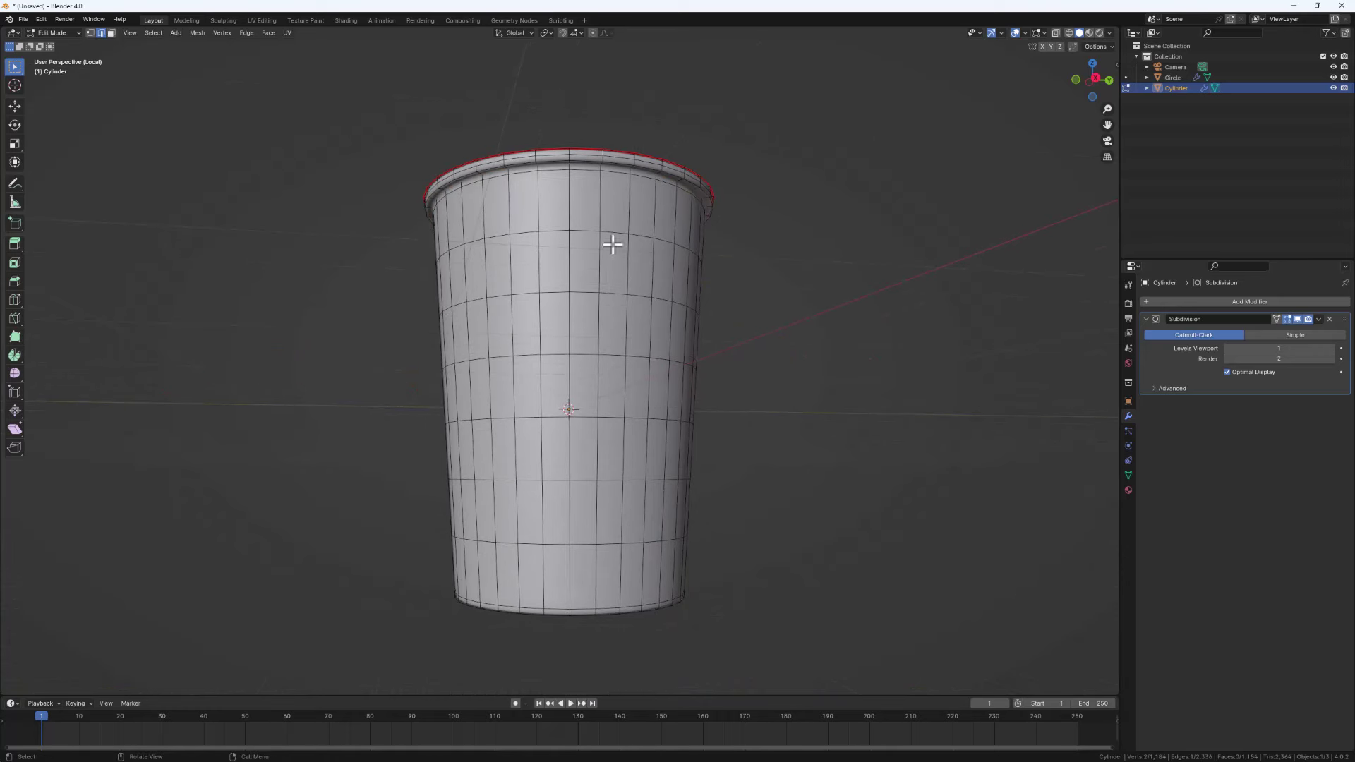
pyautogui.moveTo(629, 353); pyautogui.dragTo(627, 369, button='middle')
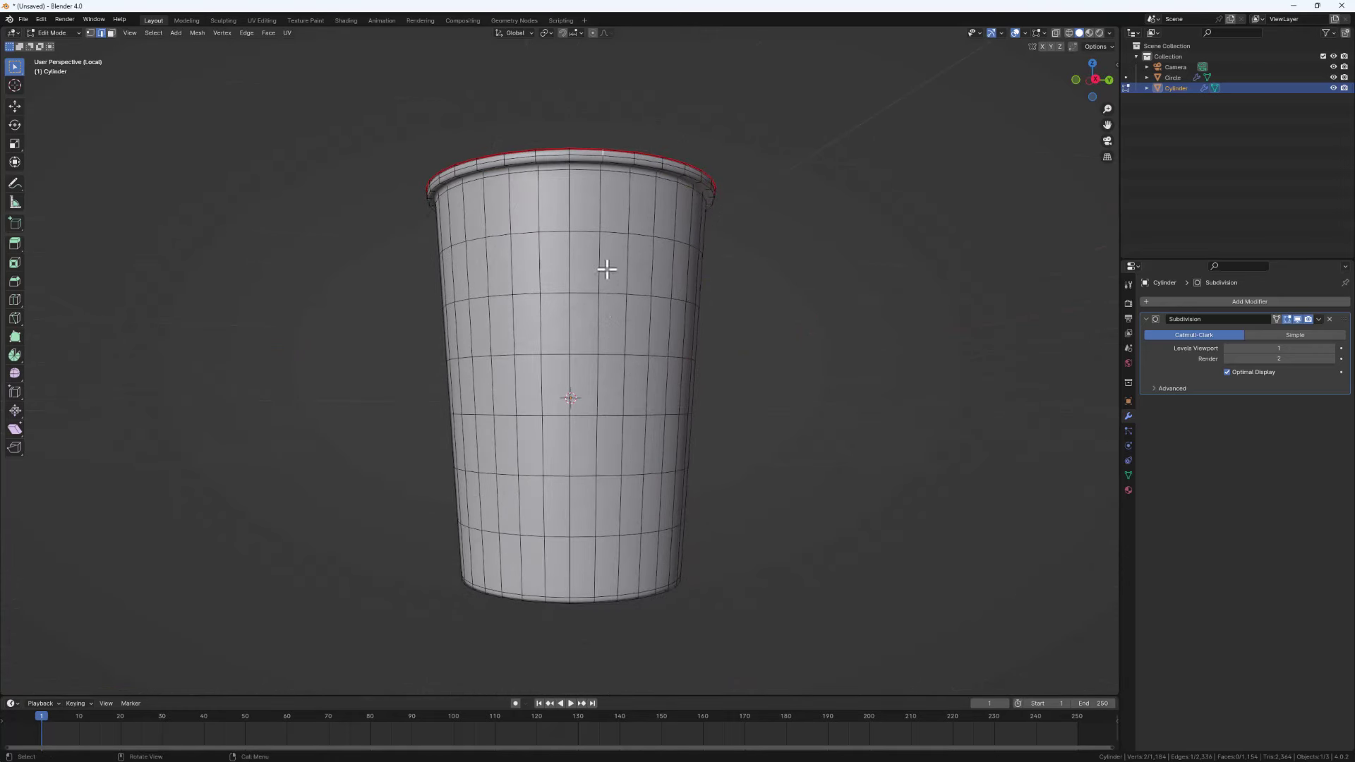
pyautogui.moveTo(590, 475); pyautogui.dragTo(599, 545, button='middle')
pyautogui.scroll(3, 592, 636)
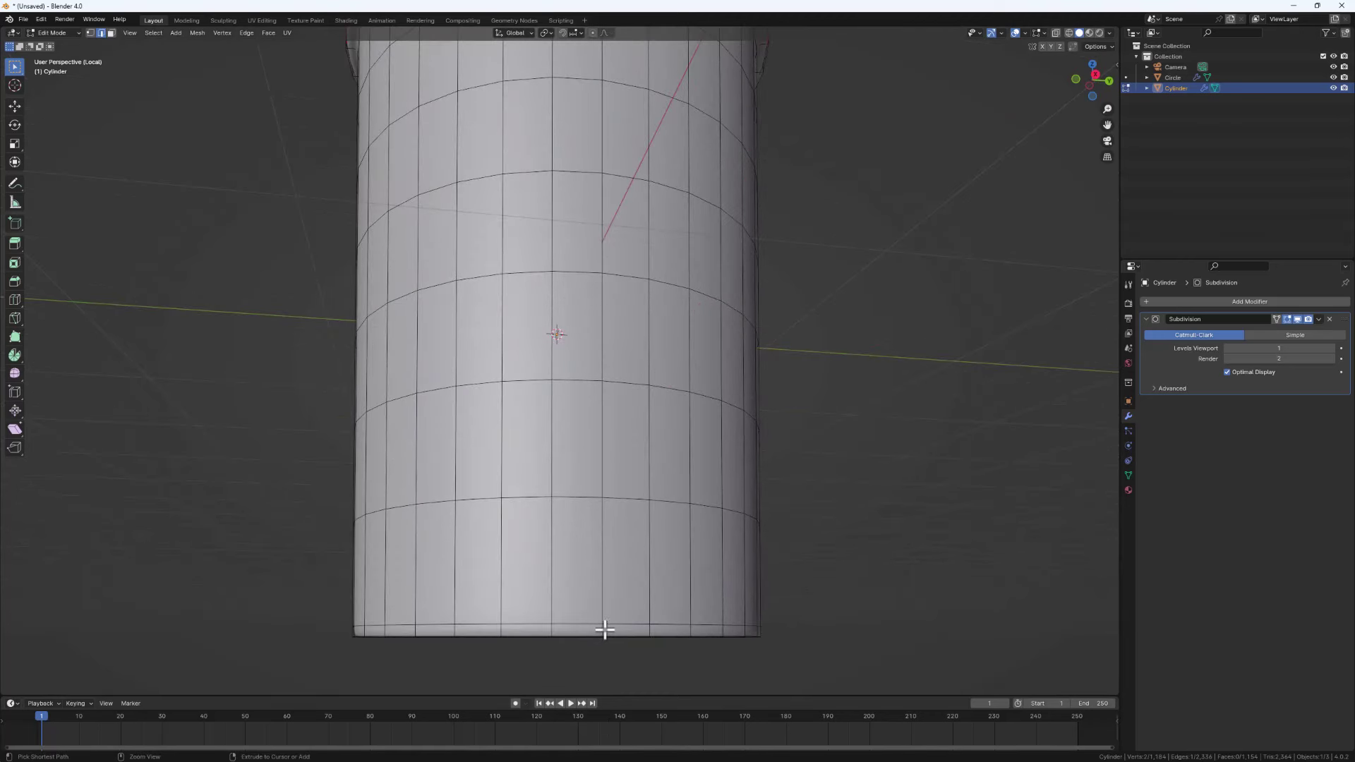
pyautogui.keyDown('ctrl'); pyautogui.click(604, 630); pyautogui.keyUp('ctrl')
pyautogui.scroll(-3, 604, 630)
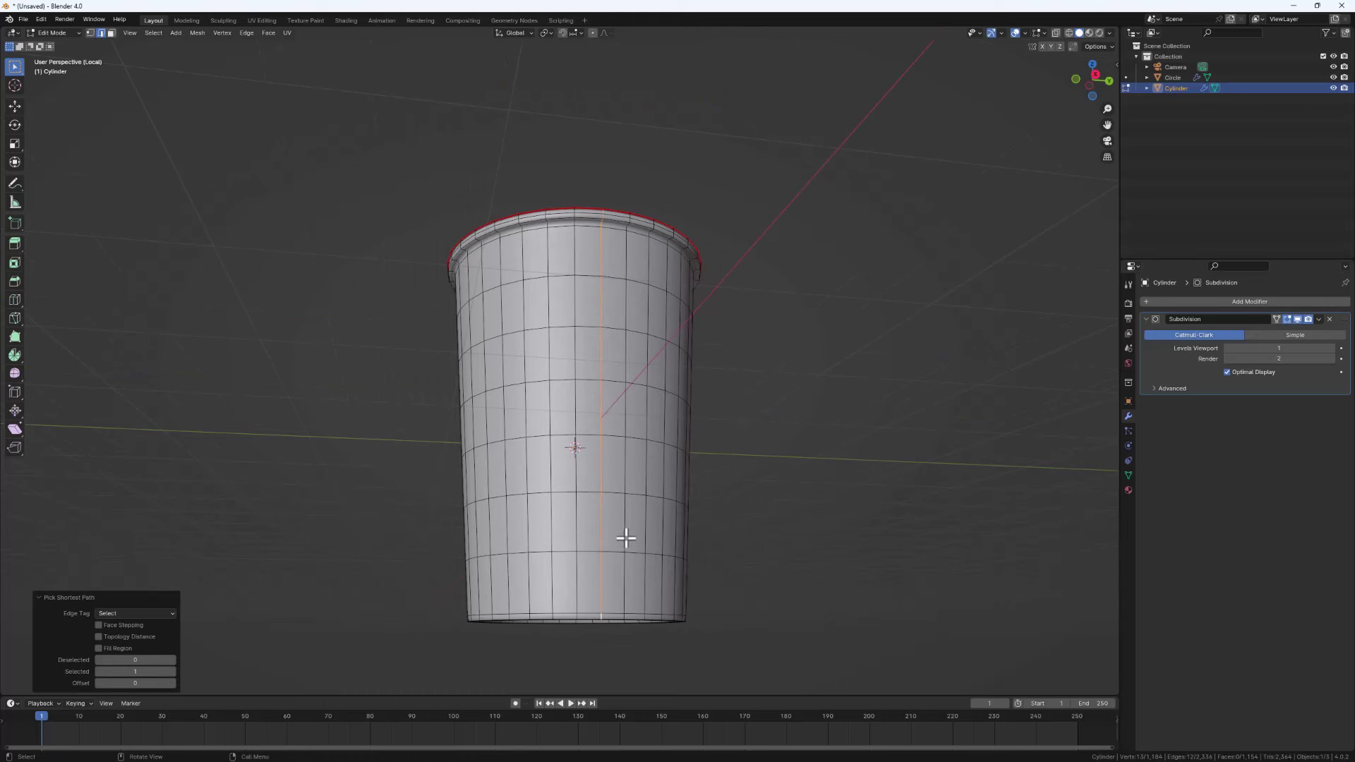
pyautogui.press('u')
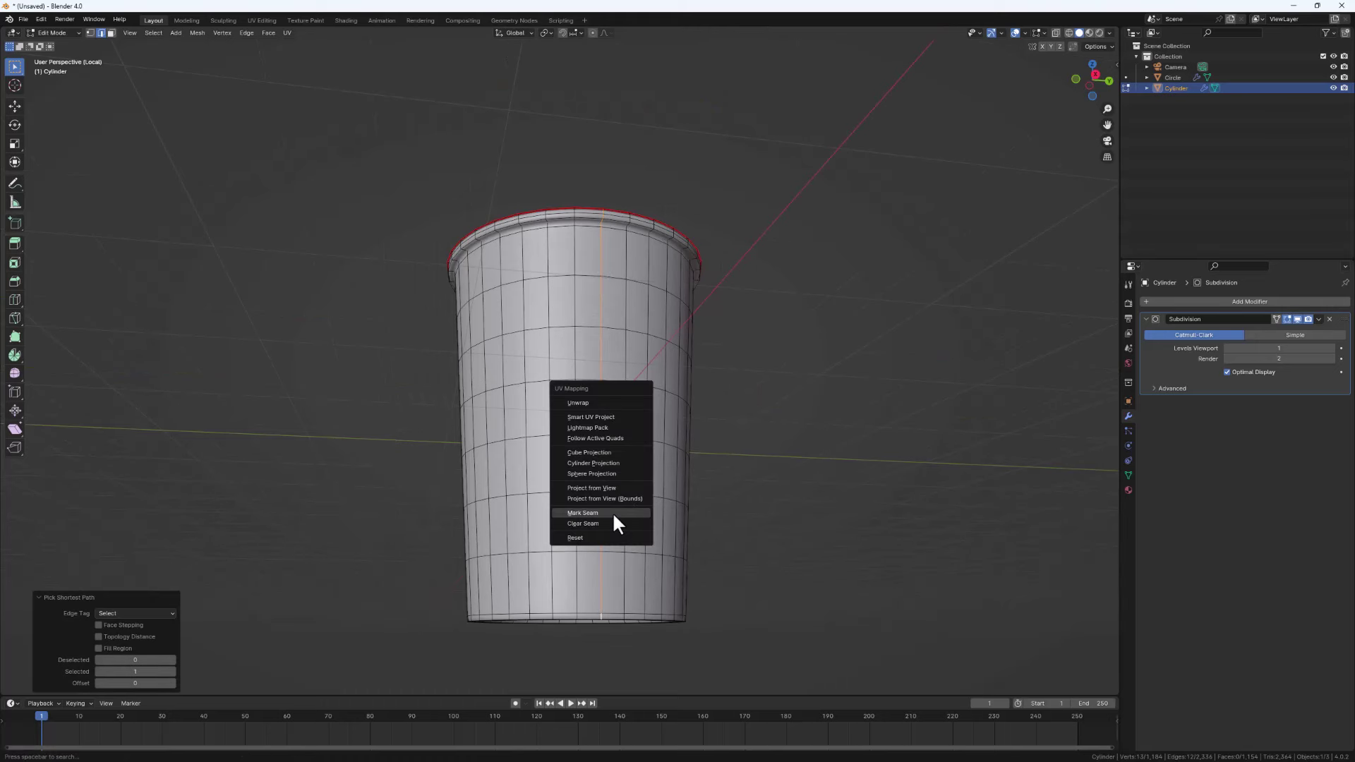
pyautogui.click(613, 514)
# Select the edge loop around the outer bottom edge of the cup and mark it as a UV seam
pyautogui.scroll(5, 596, 638)
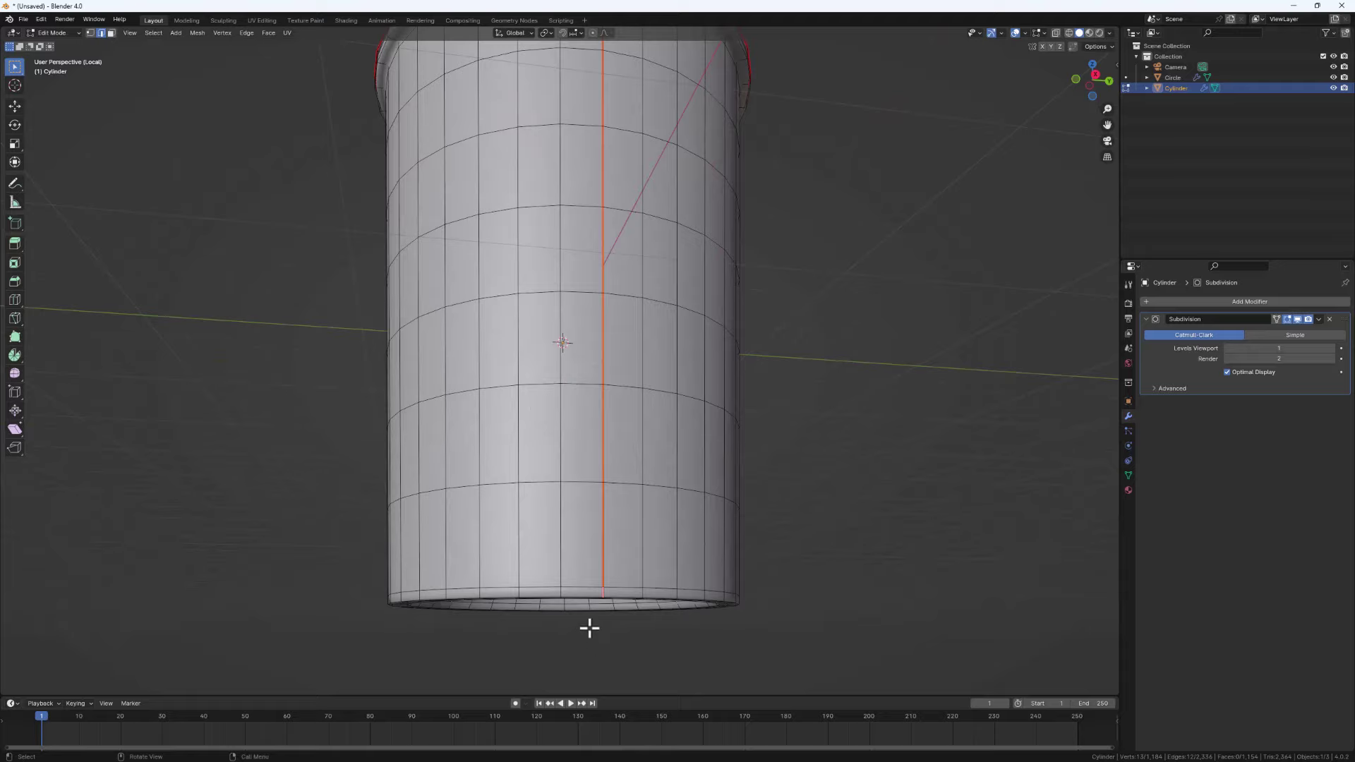
pyautogui.moveTo(557, 556)
pyautogui.mouseDown(button='middle')
pyautogui.moveTo(563, 523)
pyautogui.moveTo(575, 536)
pyautogui.mouseUp(button='middle')
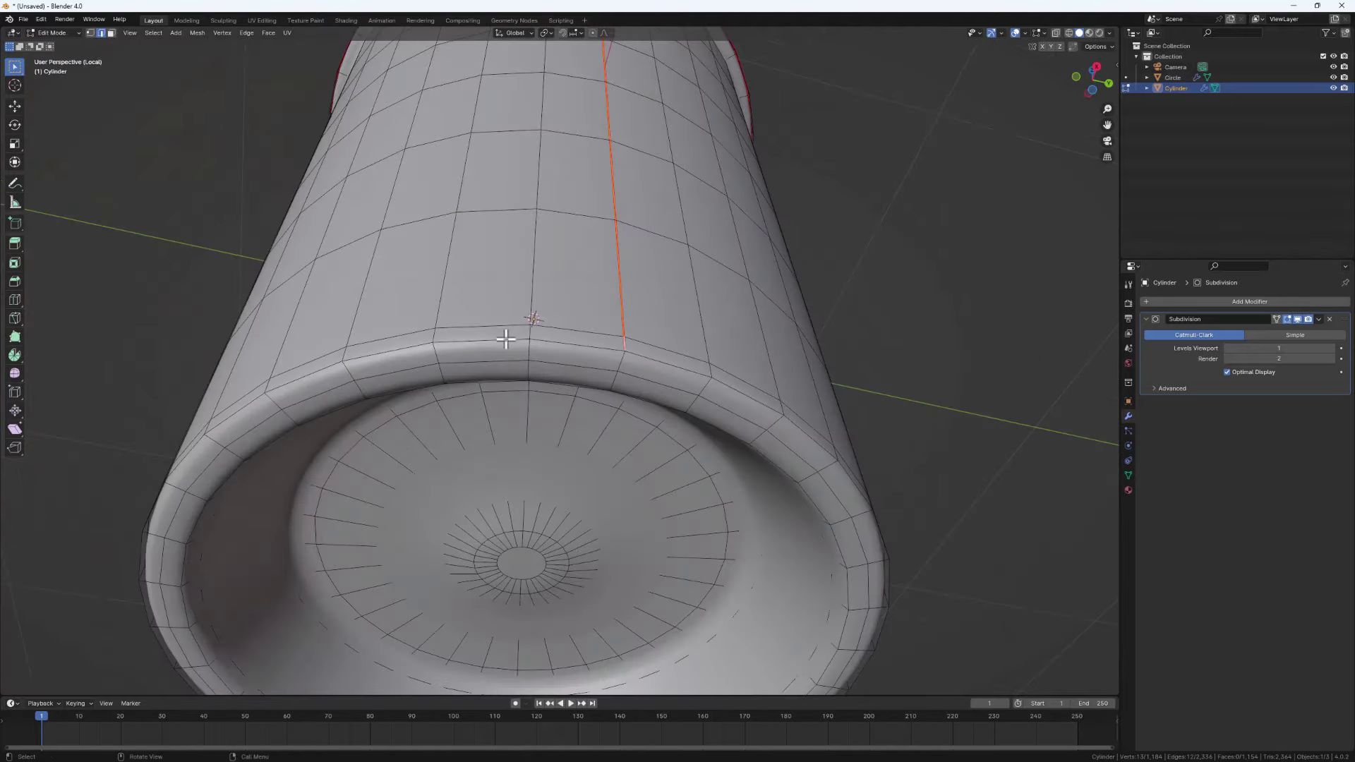
pyautogui.click(562, 345)
pyautogui.keyDown('alt'); pyautogui.click(562, 345); pyautogui.keyUp('alt')
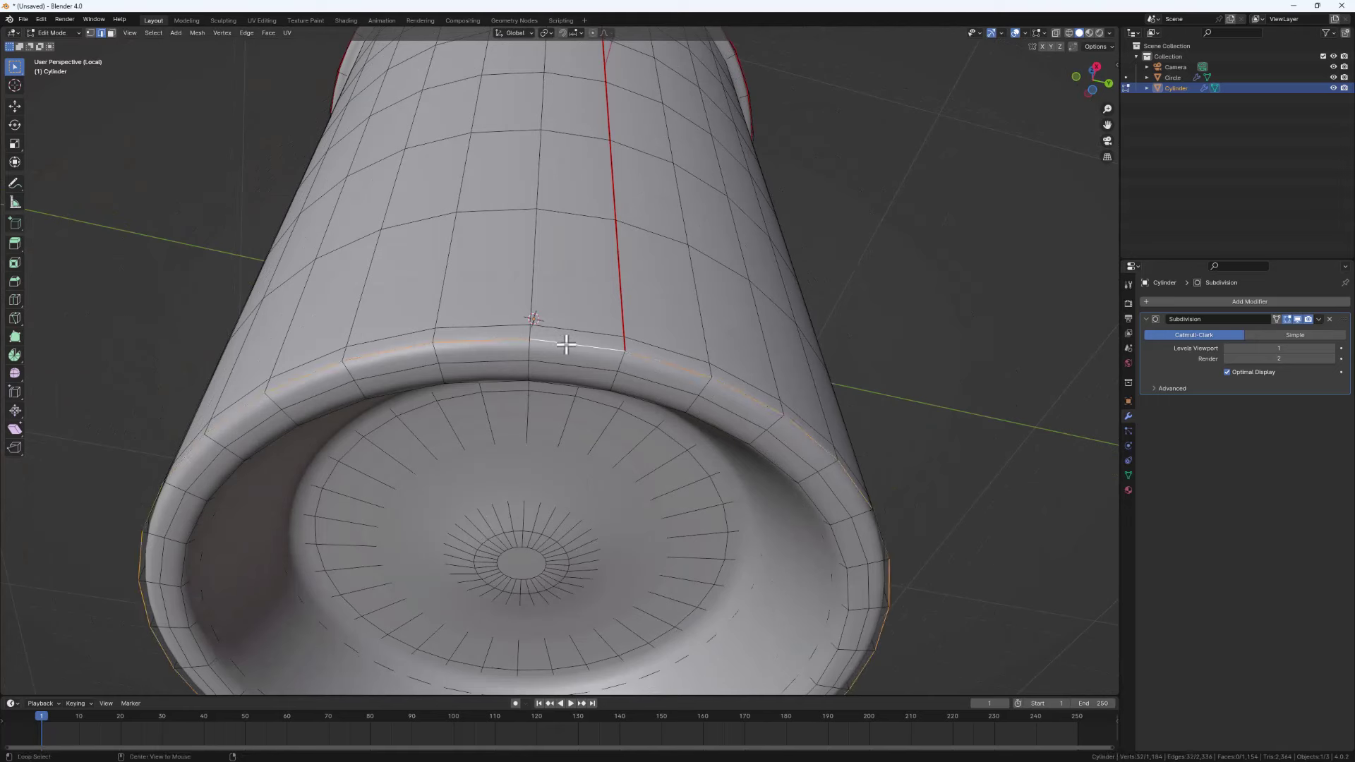
pyautogui.press('u')
pyautogui.click(508, 451)
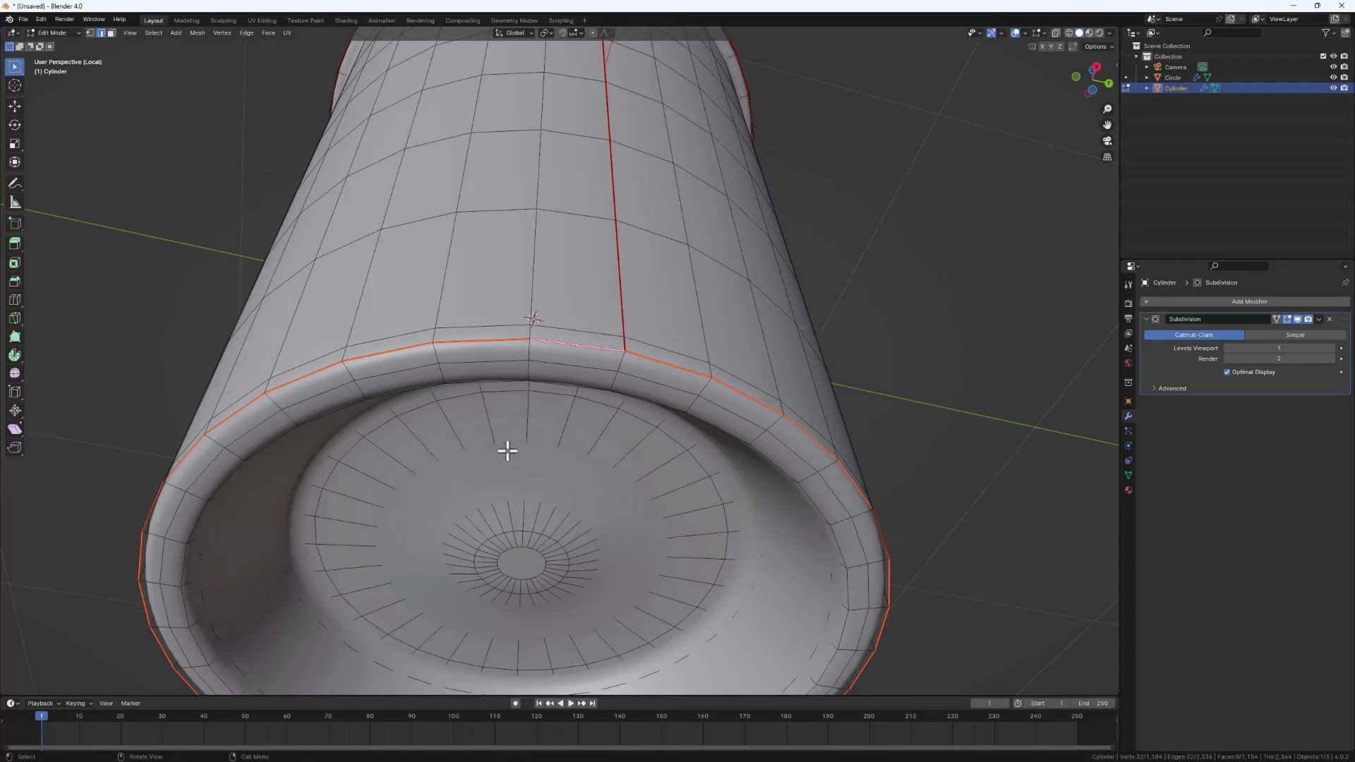
pyautogui.scroll(-6, 509, 448)
pyautogui.moveTo(508, 448); pyautogui.dragTo(539, 508, button='middle')
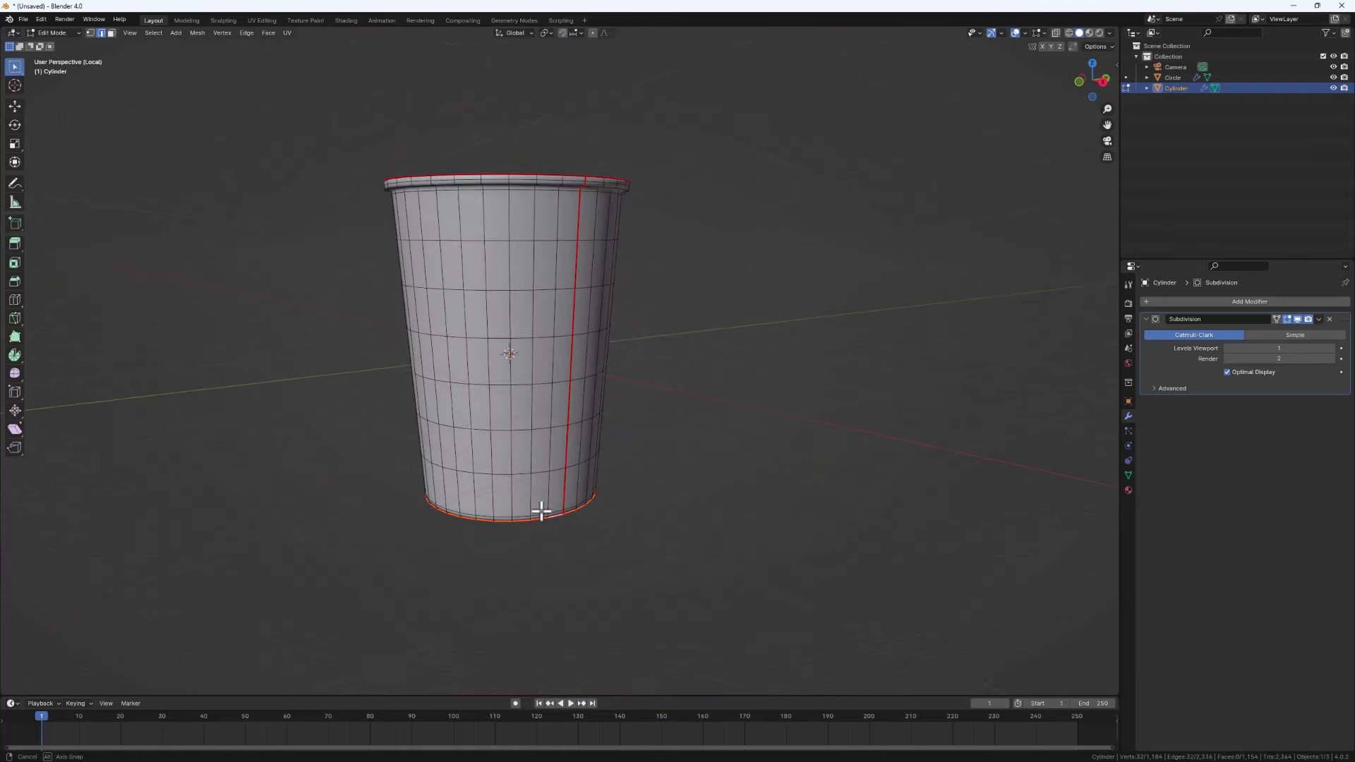
pyautogui.scroll(3, 544, 288)
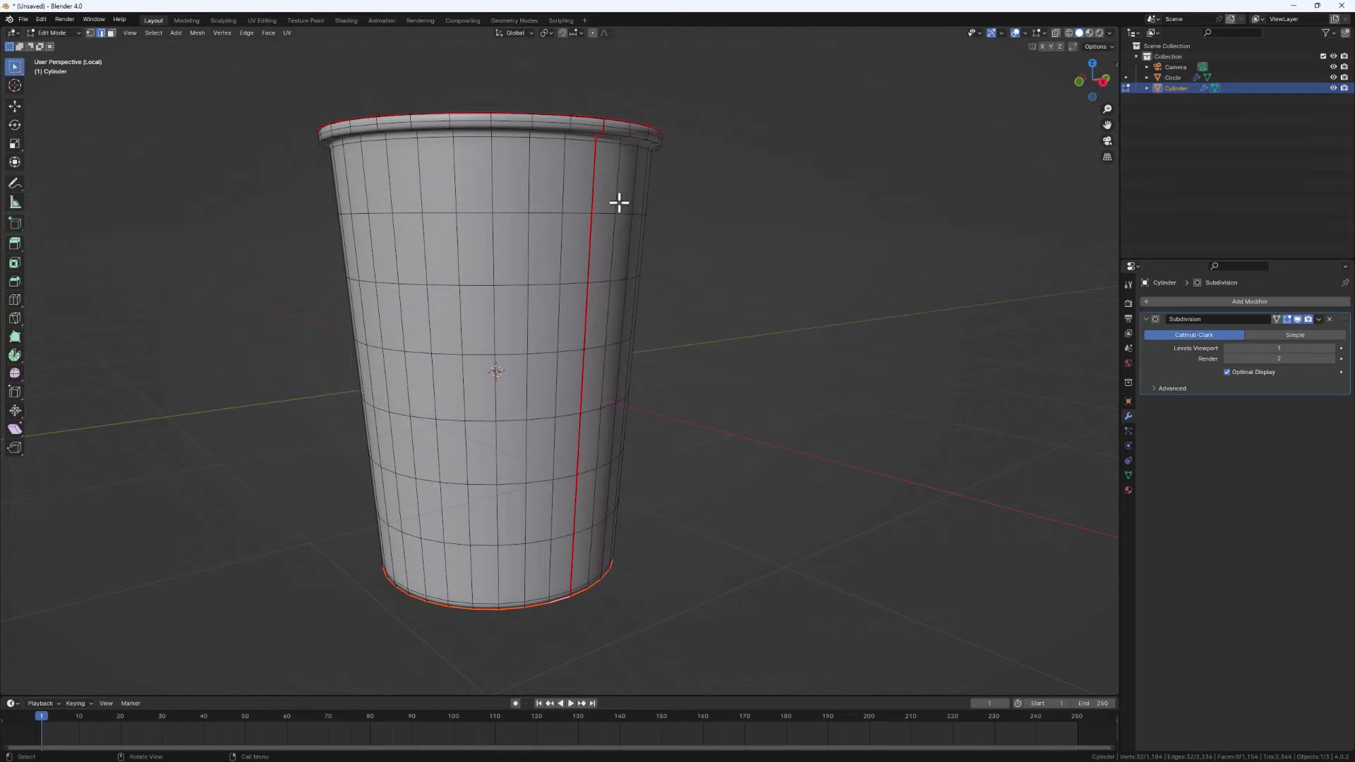
# Switch to the UV Editing workspace with the coffee cup in close view
pyautogui.moveTo(617, 200); pyautogui.dragTo(619, 447, button='middle')
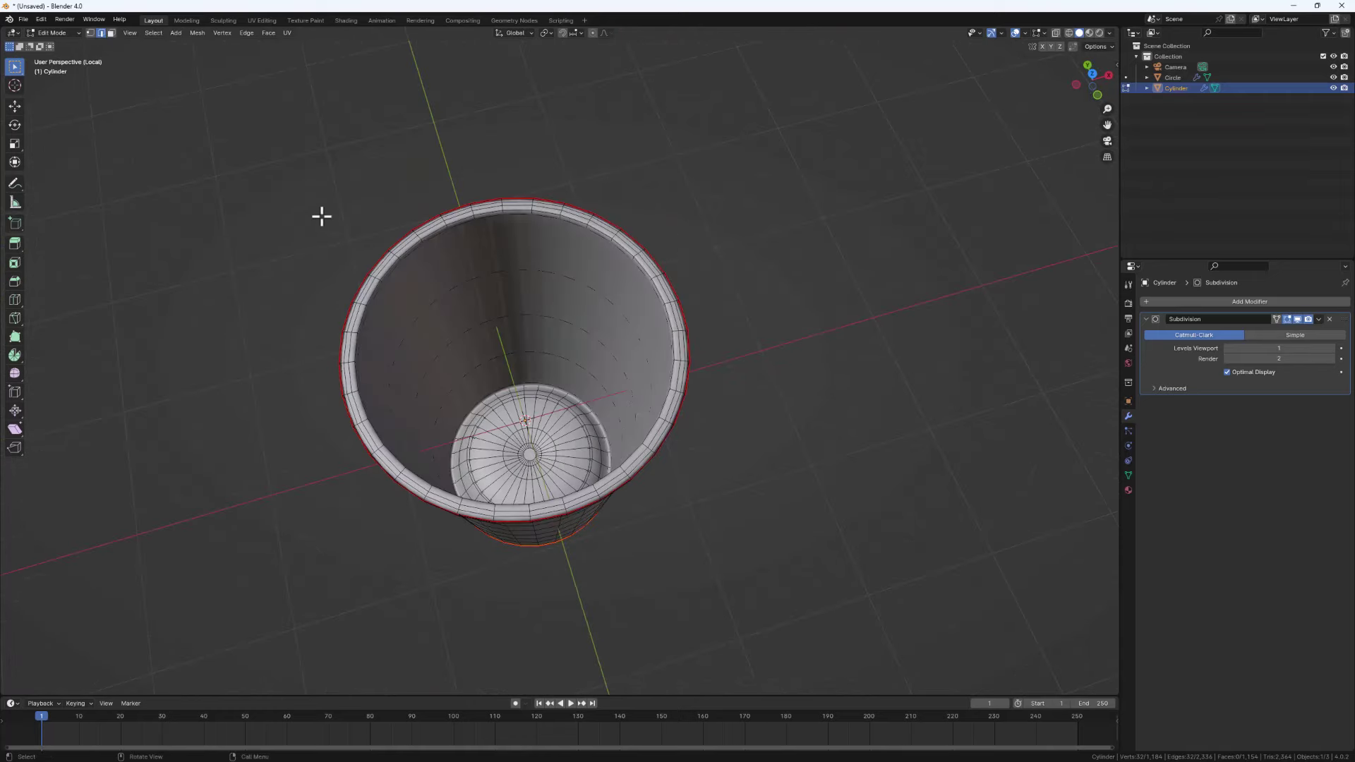
pyautogui.click(262, 20)
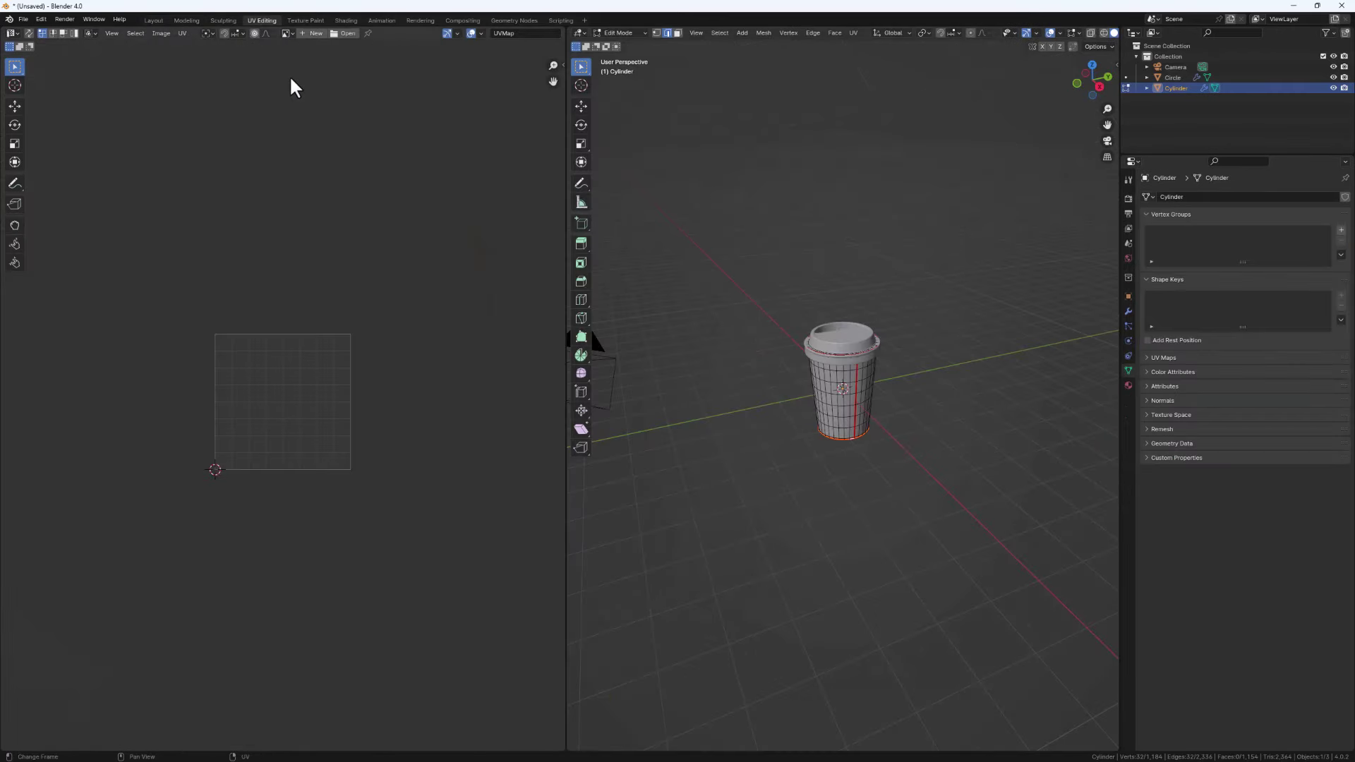
pyautogui.scroll(6, 756, 360)
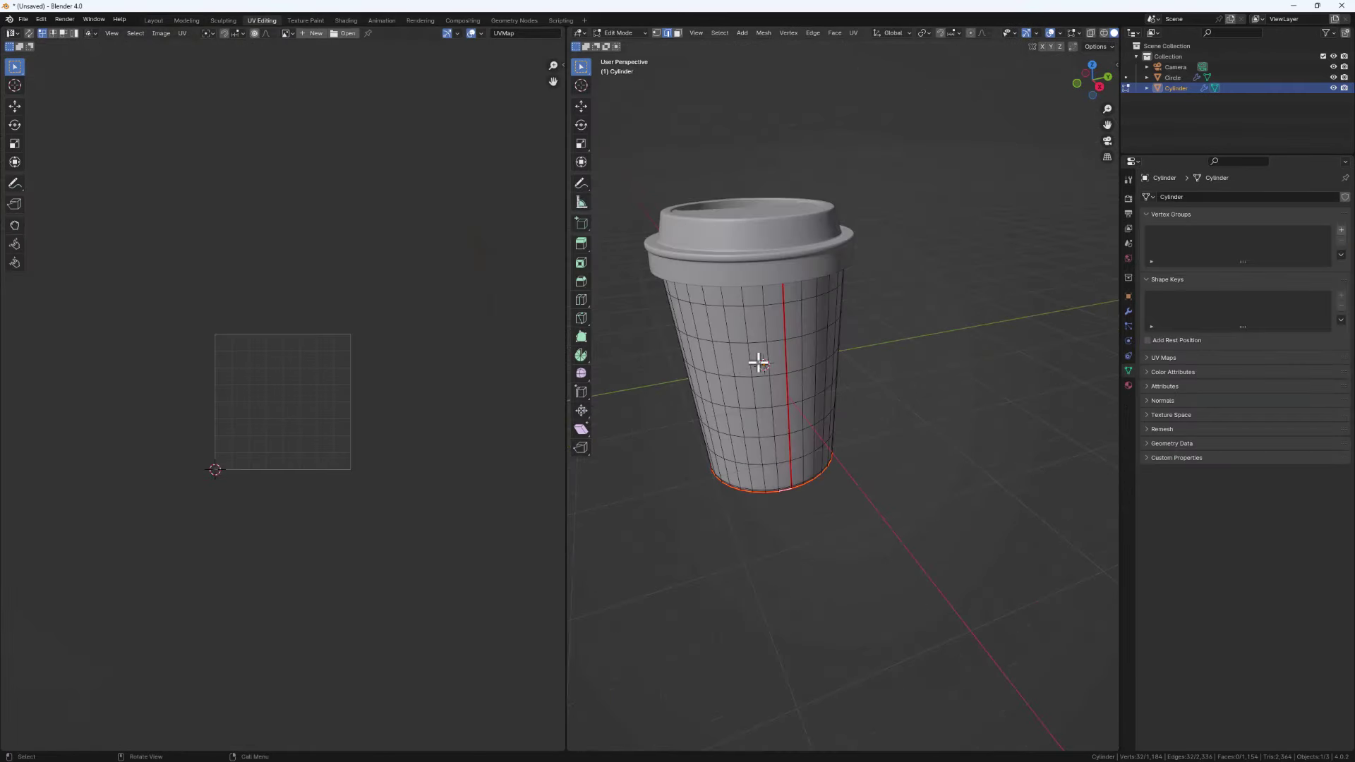
pyautogui.scroll(2, 726, 352)
# Select the whole linked cup mesh and unwrap it along its marked seams
pyautogui.press('capslock')
pyautogui.moveTo(726, 353); pyautogui.dragTo(741, 324, button='middle')
pyautogui.click(768, 320)
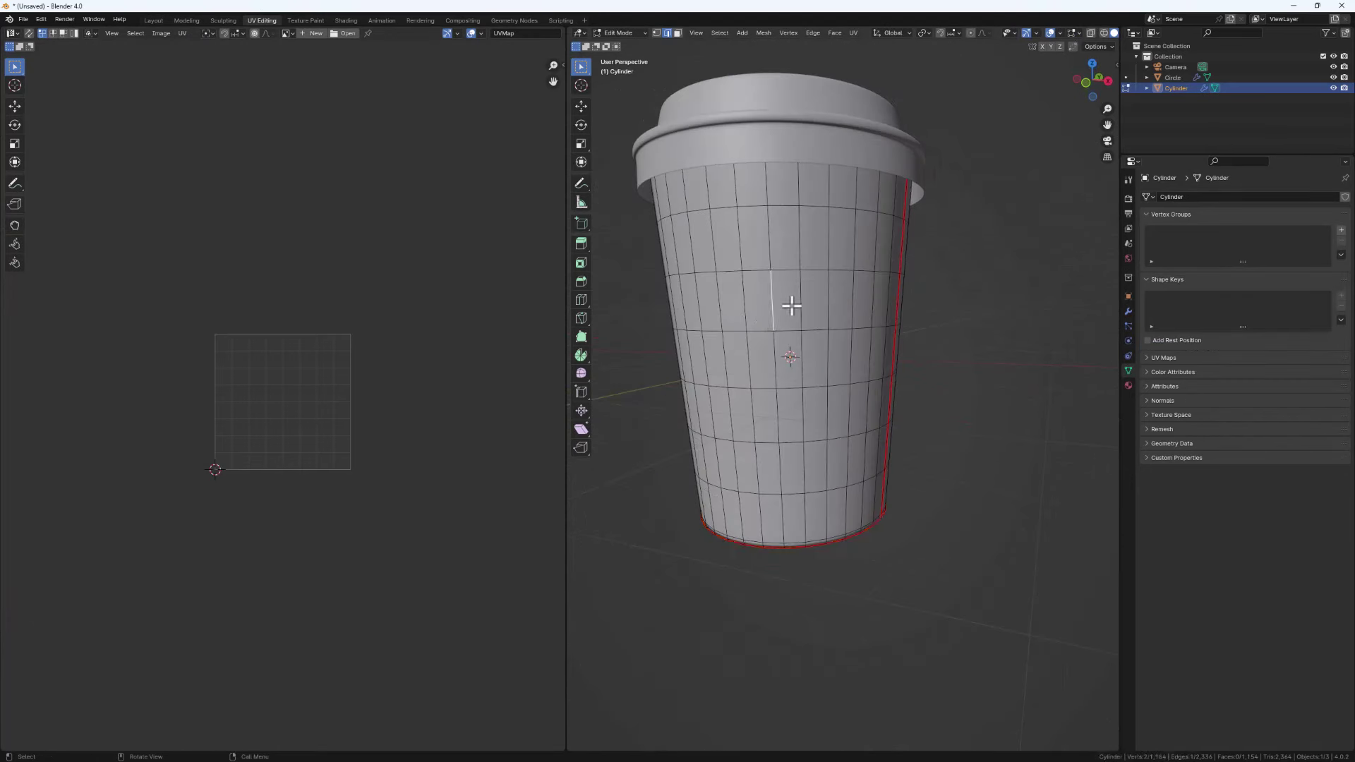
pyautogui.click(790, 307)
pyautogui.press('l')
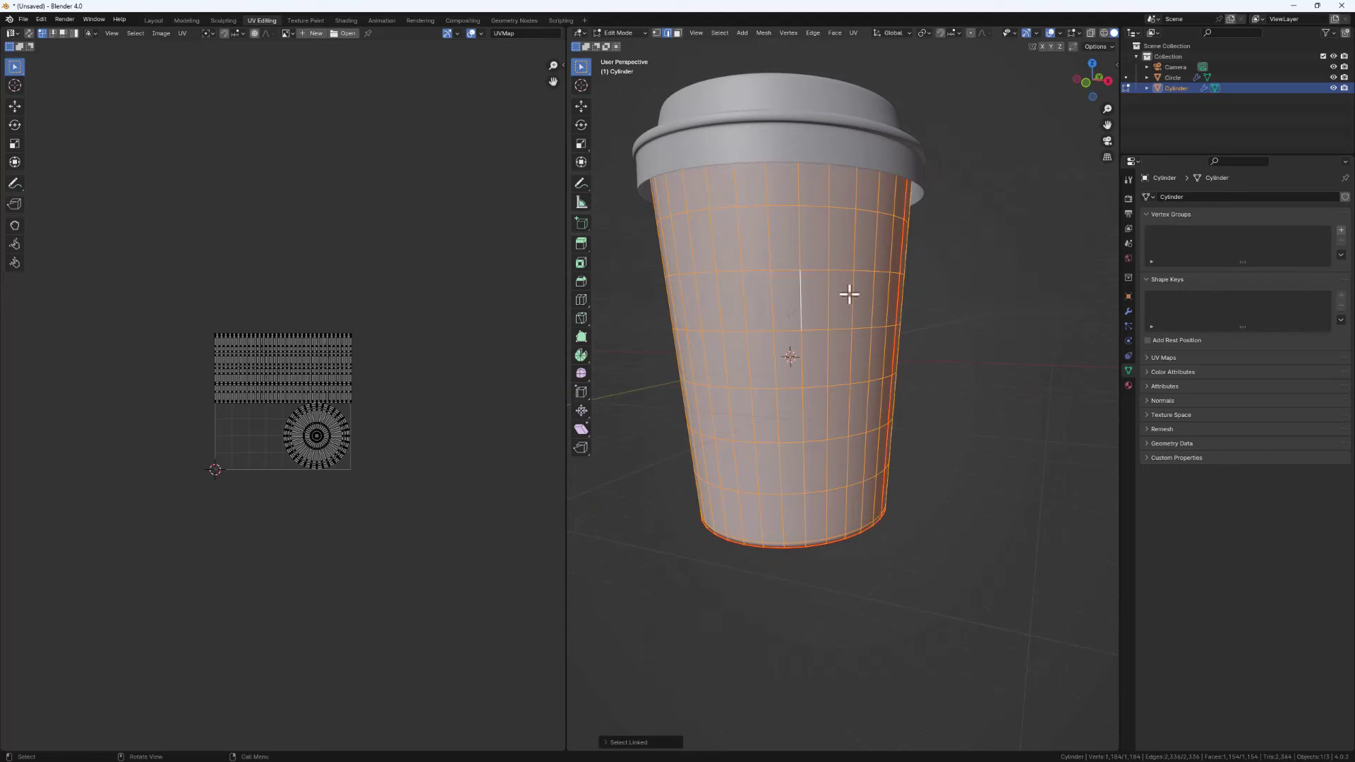
pyautogui.moveTo(811, 320)
pyautogui.mouseDown(button='middle')
pyautogui.moveTo(726, 278)
pyautogui.moveTo(793, 248)
pyautogui.moveTo(794, 336)
pyautogui.mouseUp(button='middle')
pyautogui.press('u')
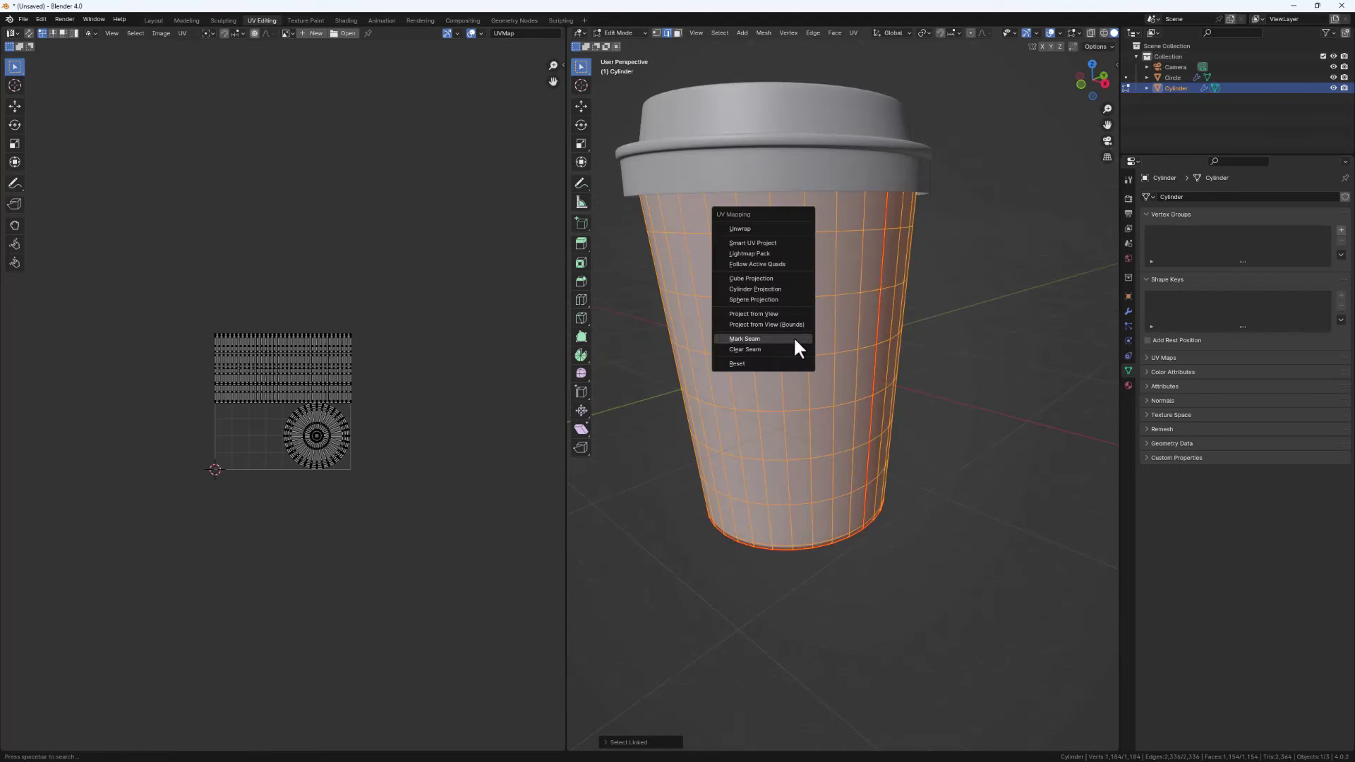
pyautogui.click(751, 228)
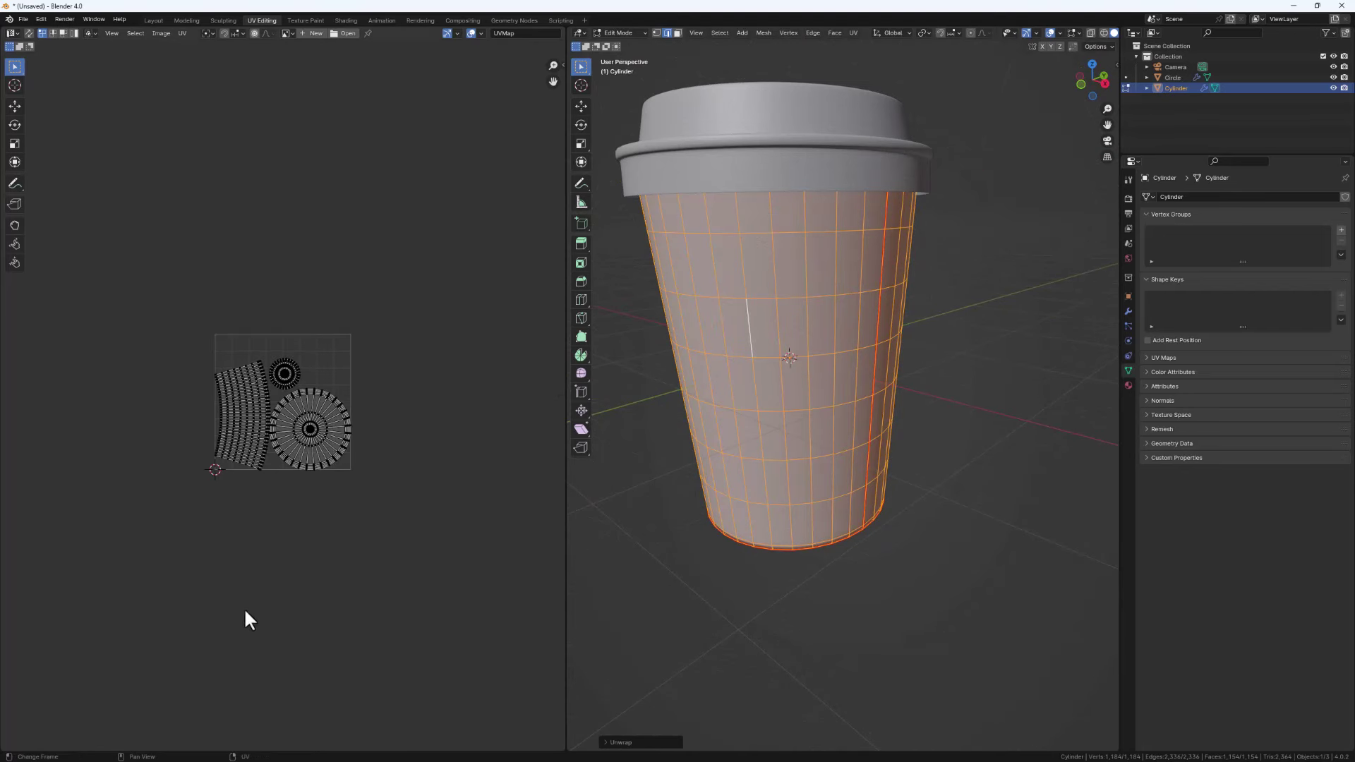
# Reselect the whole linked cup mesh and pick out its curved wall island in the UV layout to inspect it
pyautogui.scroll(2, 744, 305)
pyautogui.click(856, 302)
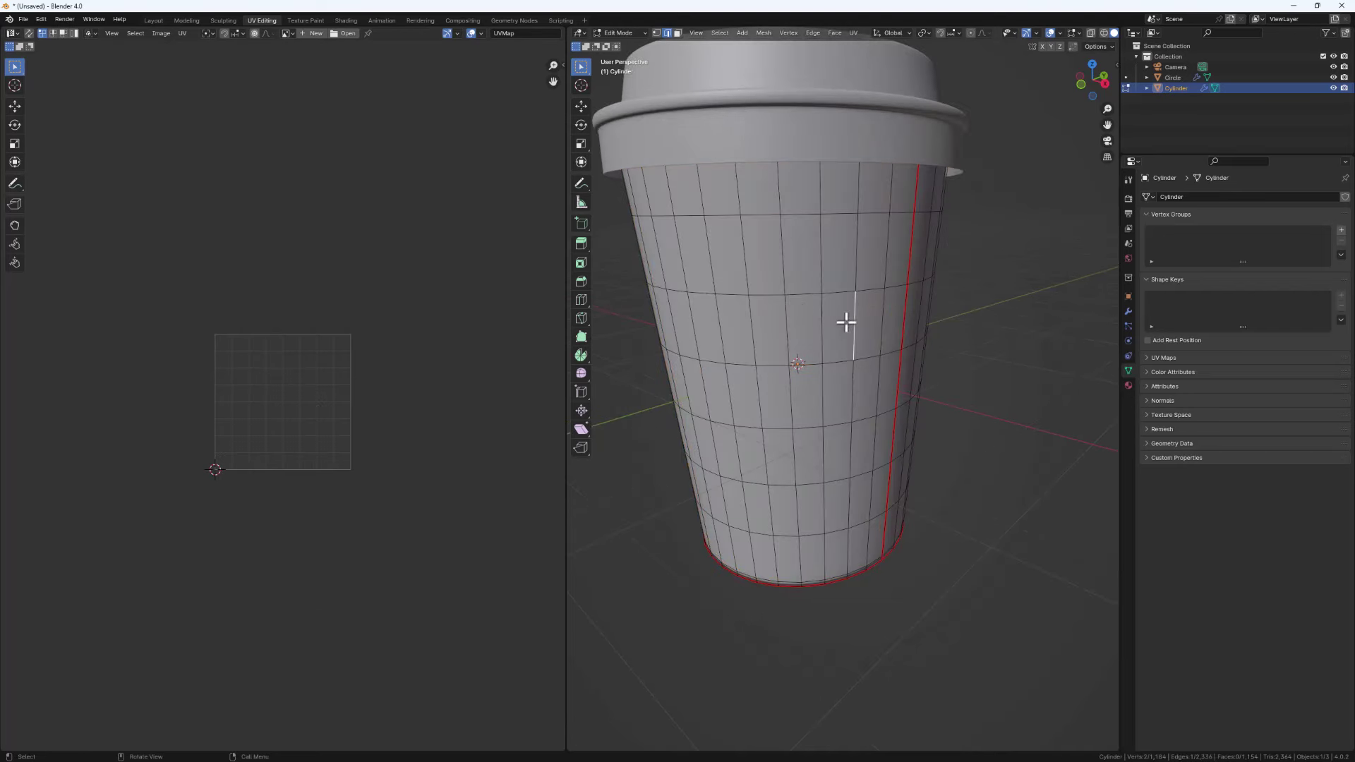
pyautogui.hotkey('ctrl', 'l')
pyautogui.scroll(3, 240, 409)
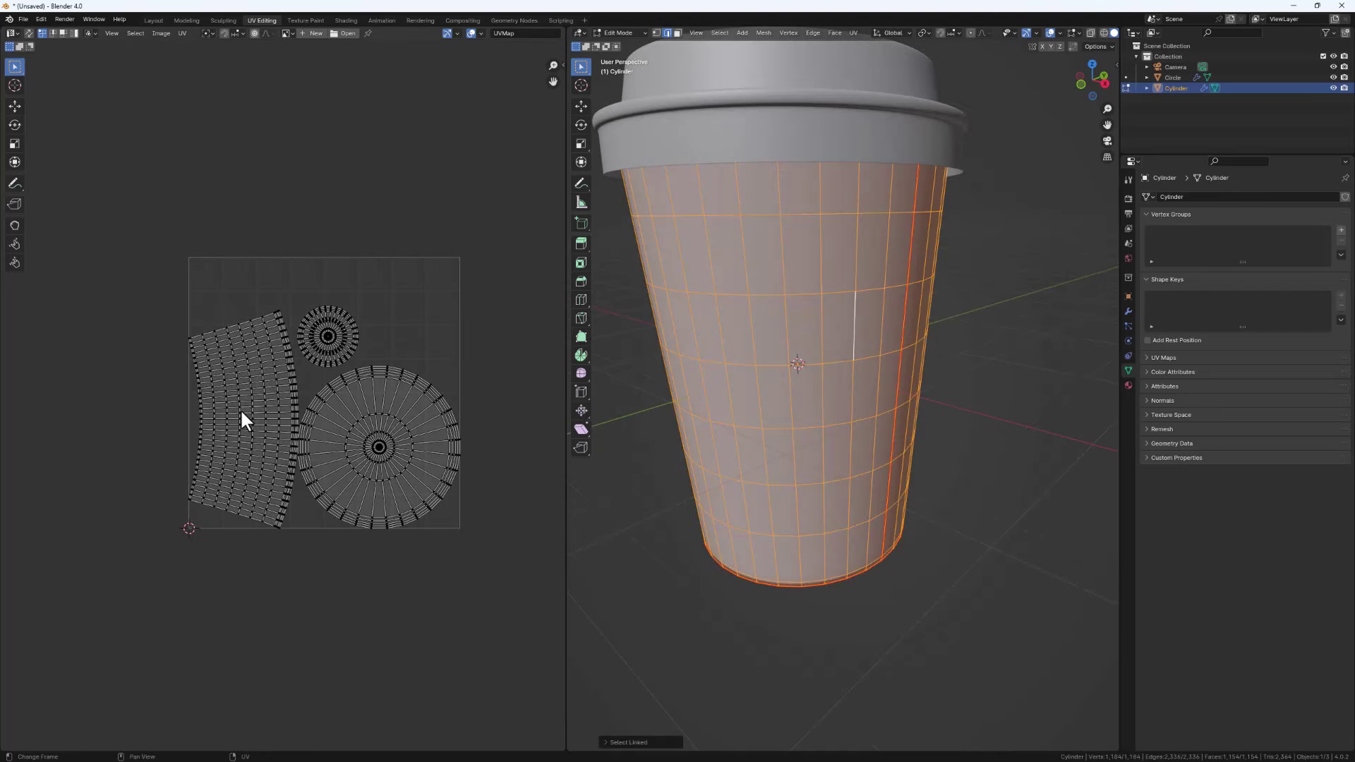
pyautogui.press('l')
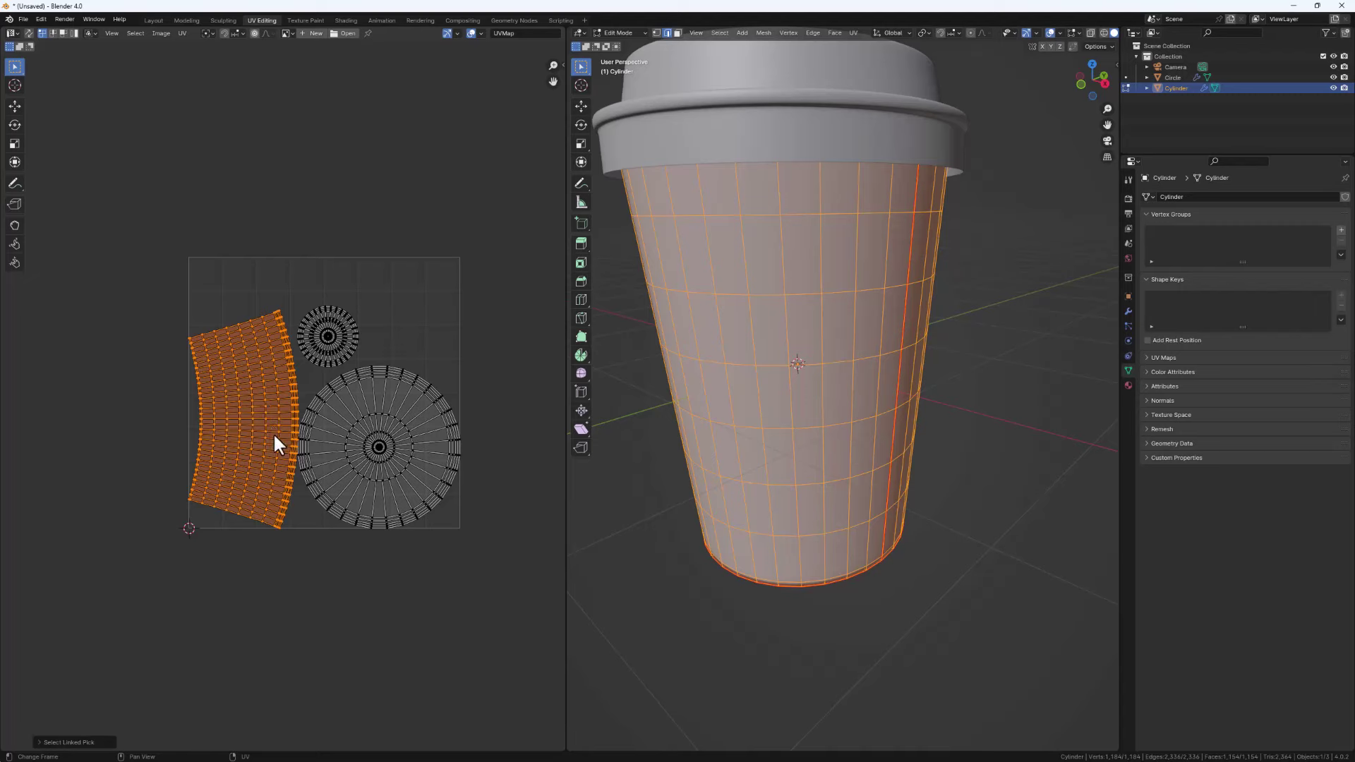
pyautogui.scroll(3, 273, 434)
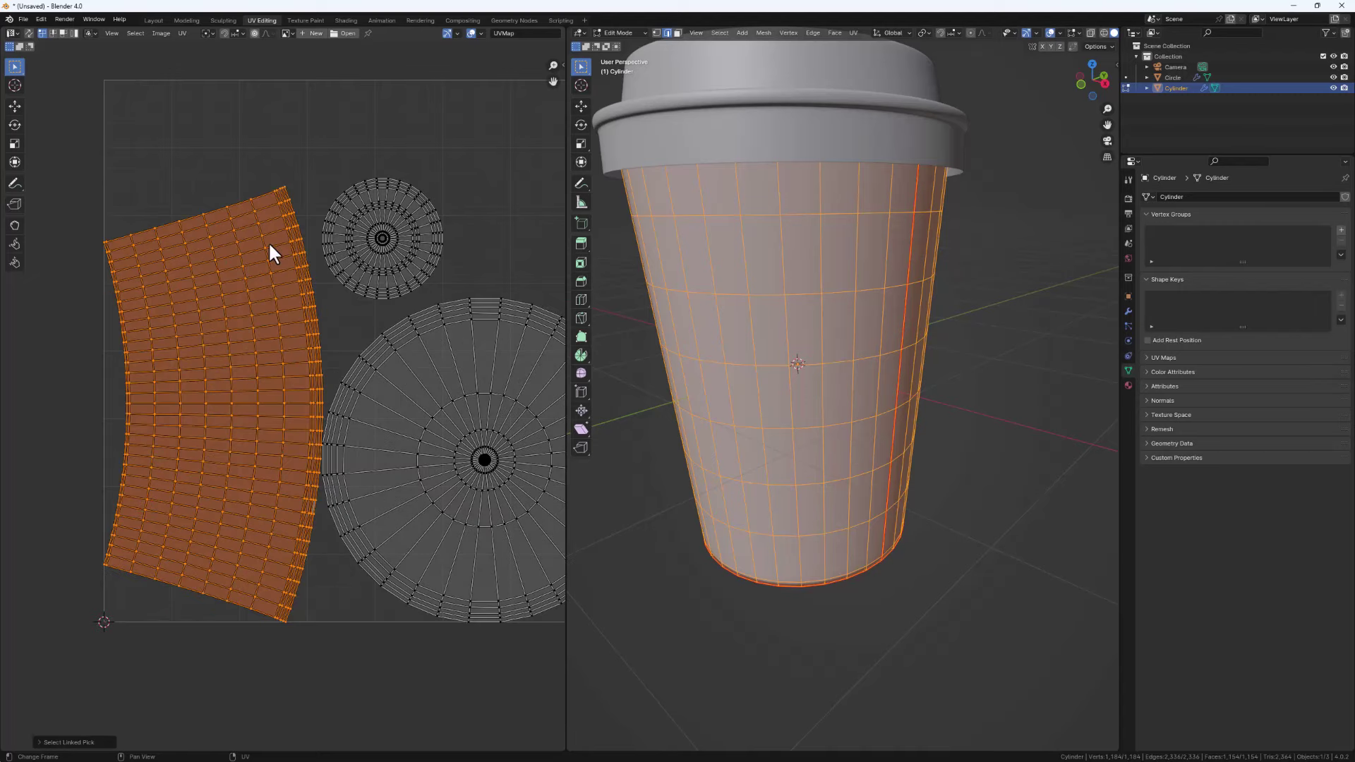
pyautogui.scroll(-2, 271, 244)
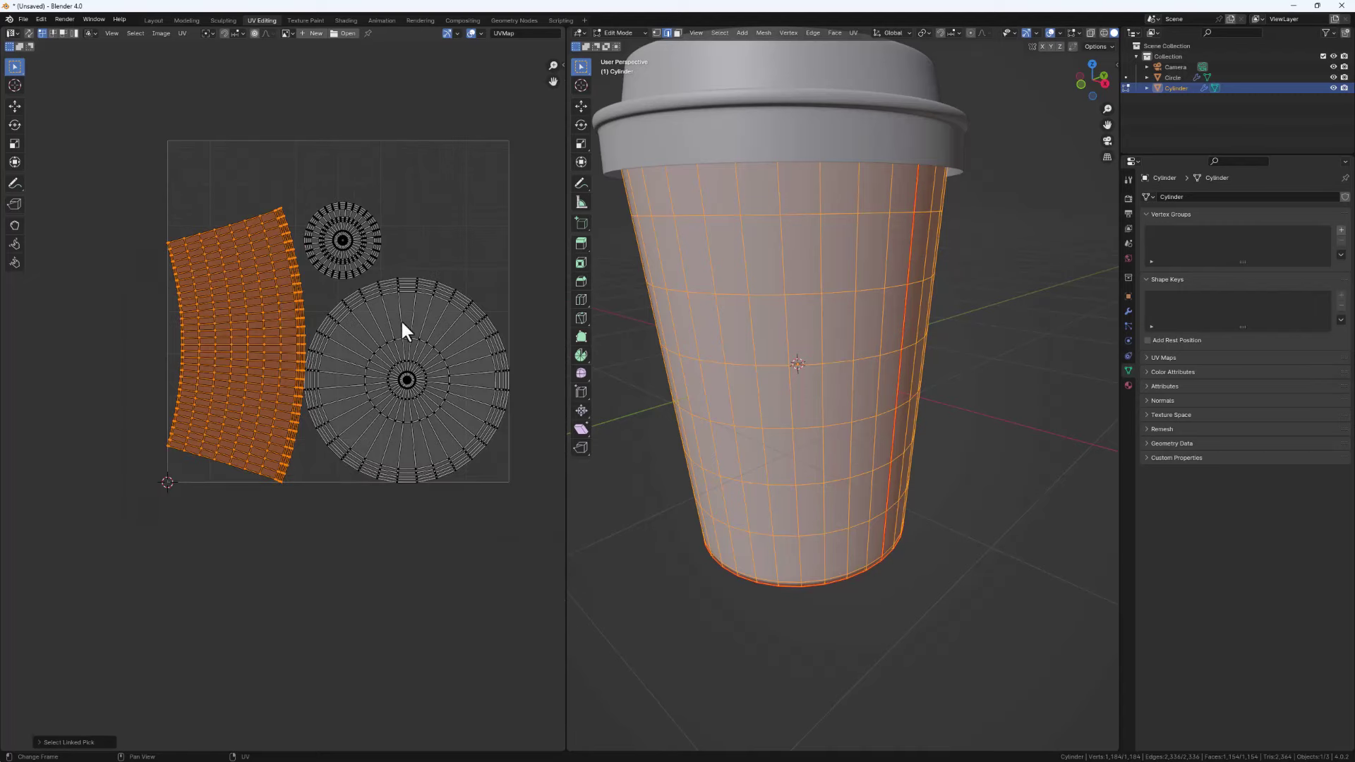
# Select the large round UV island, scale it down to a small disc and move it to the lower-right corner of the UV square
pyautogui.moveTo(442, 176); pyautogui.dragTo(315, 393)
pyautogui.click(359, 303)
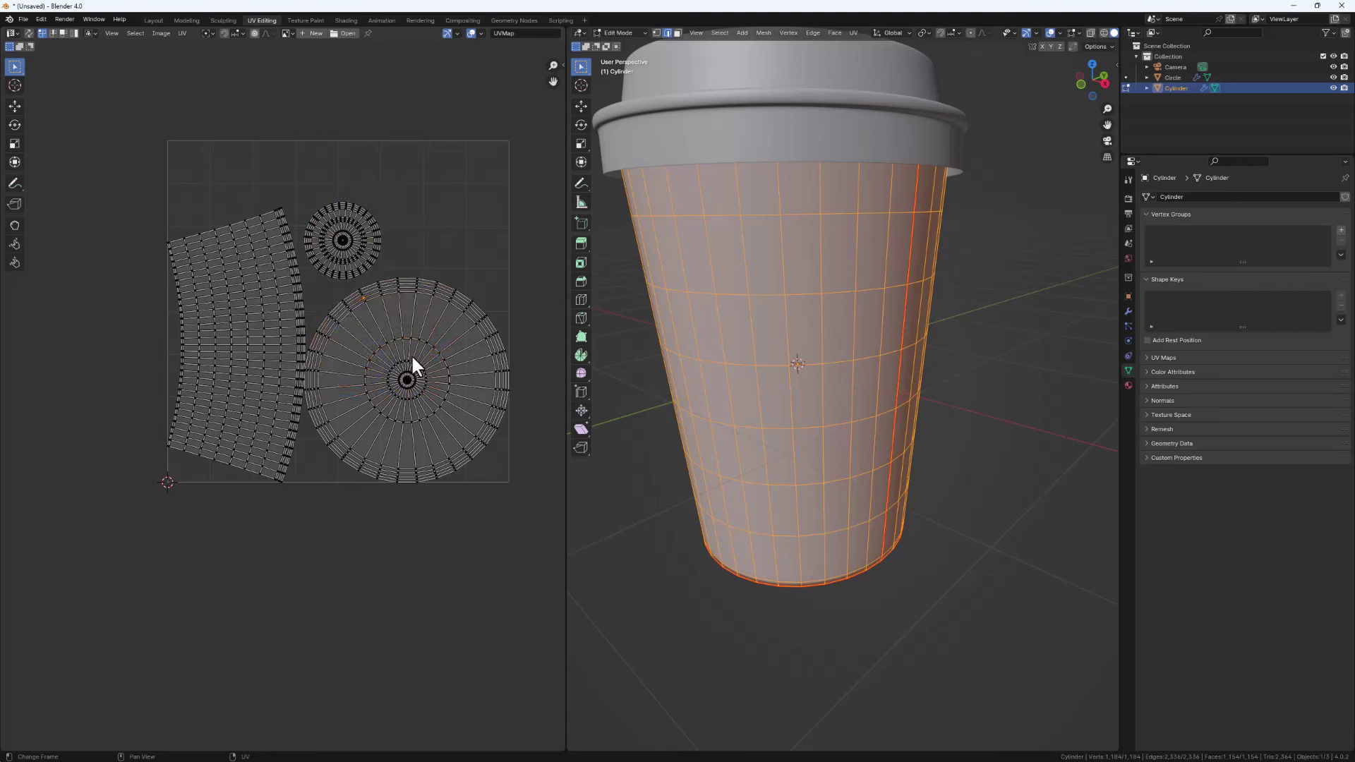
pyautogui.press('l')
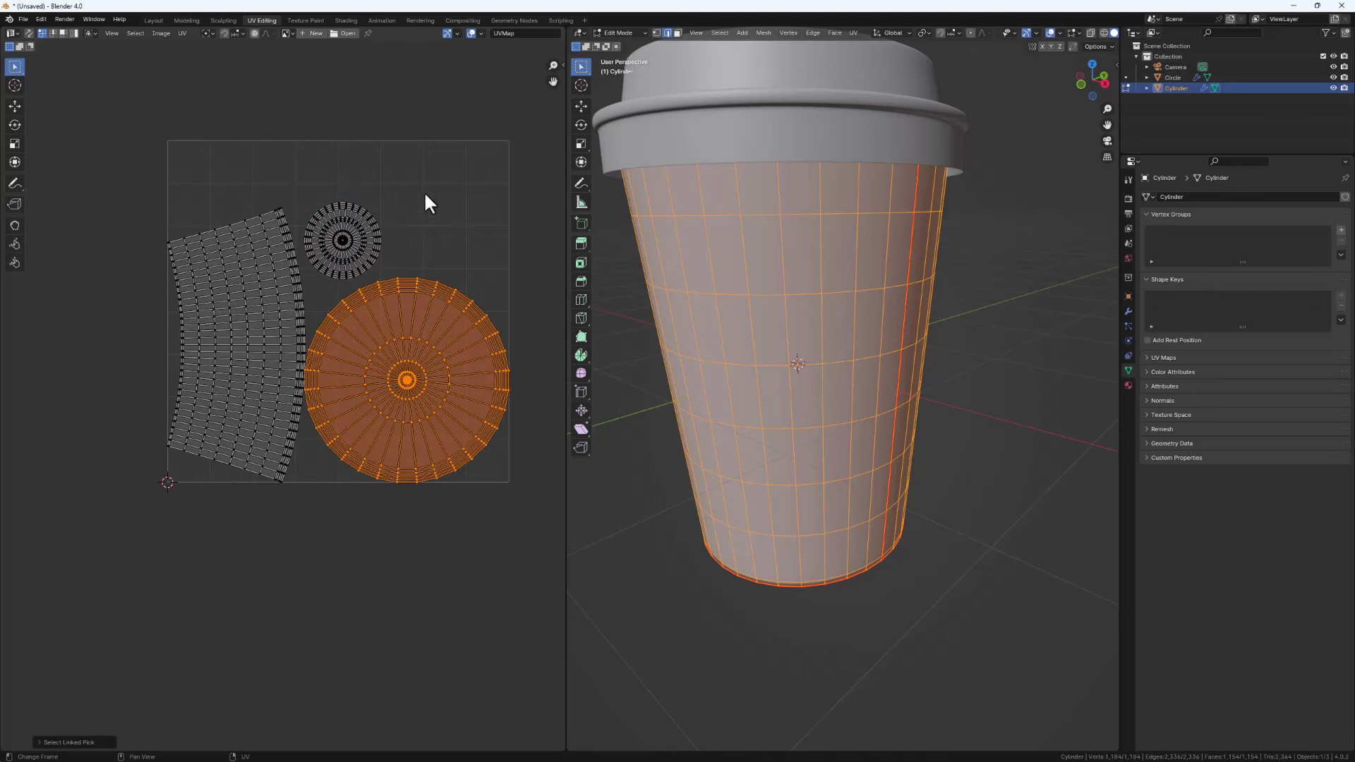
pyautogui.press('l')
pyautogui.click(429, 381)
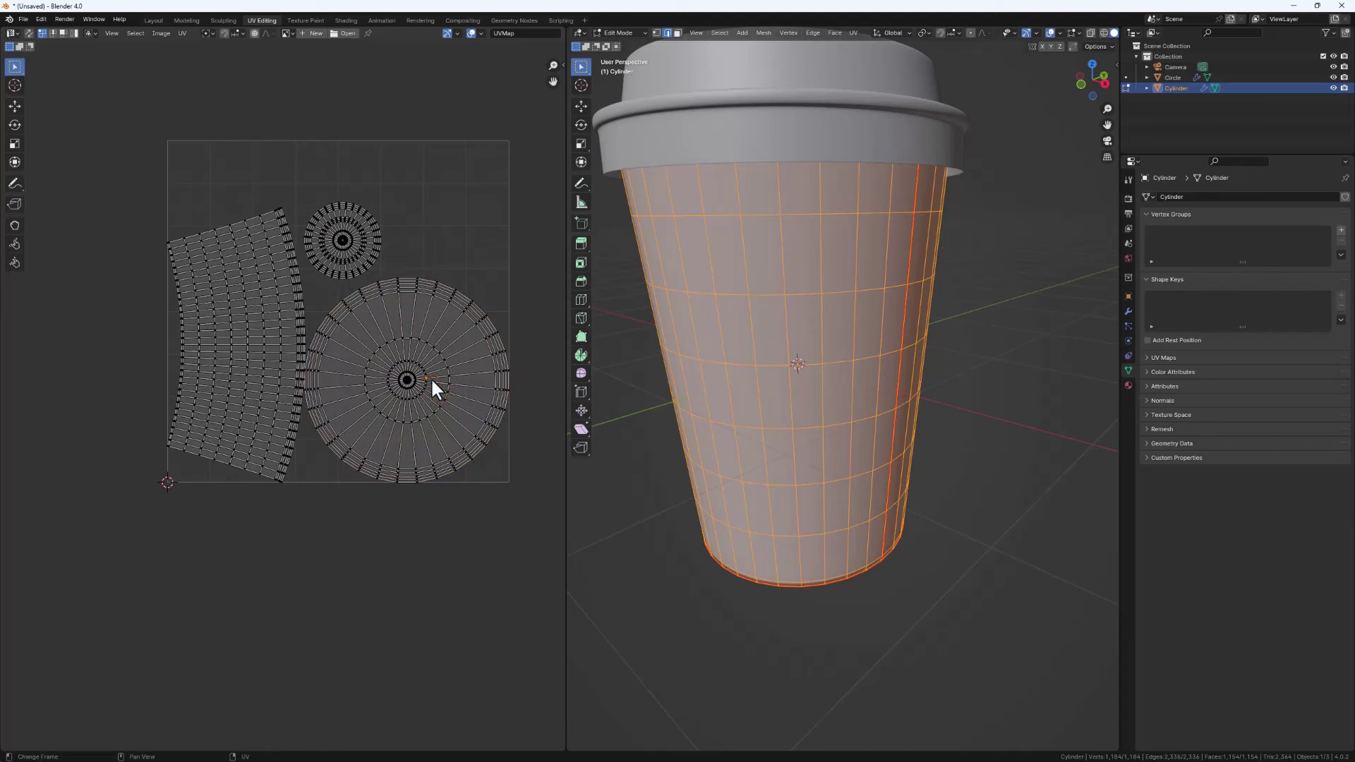
pyautogui.press('l')
pyautogui.press('s')
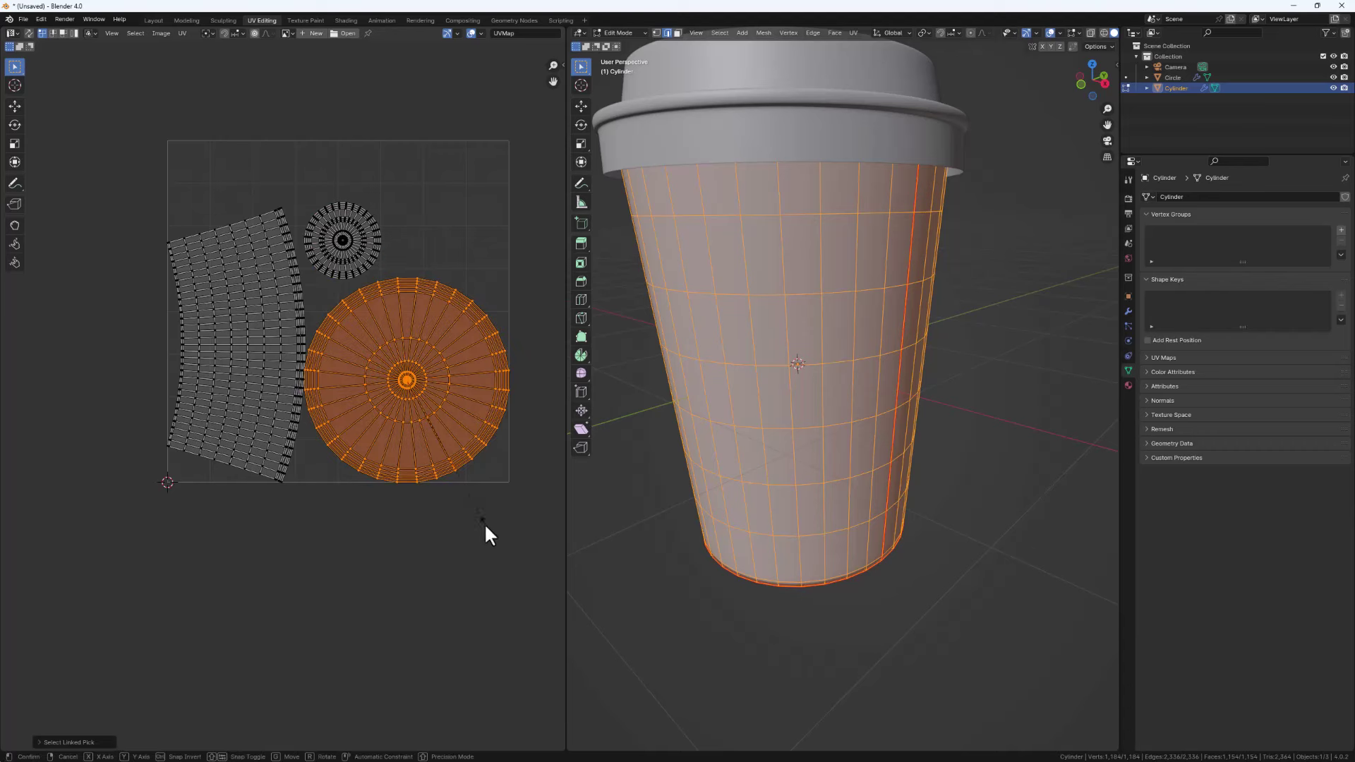
pyautogui.click(418, 399)
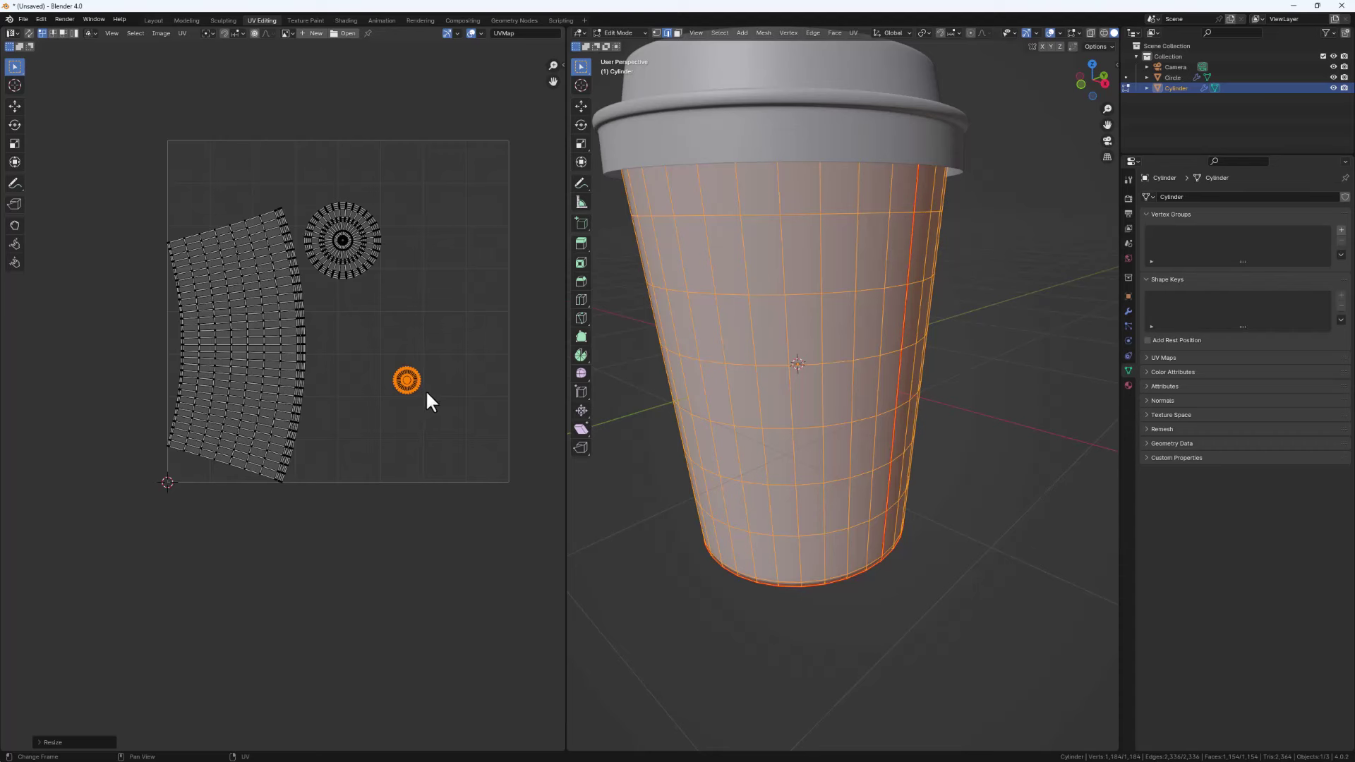
pyautogui.press('g')
pyautogui.click(510, 470)
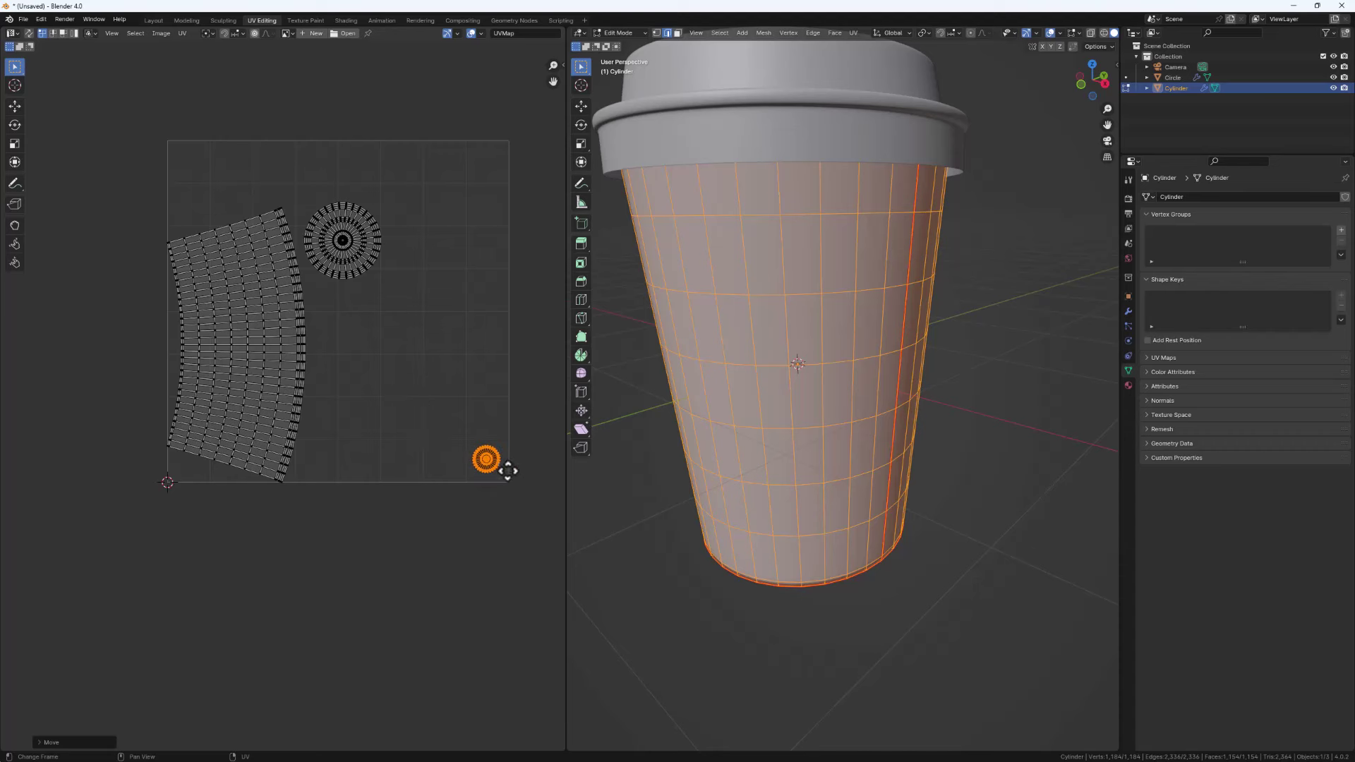
# Shrink the remaining round UV island and place it beside the small disc near the lower edge of the UV square
pyautogui.moveTo(408, 173); pyautogui.dragTo(303, 292)
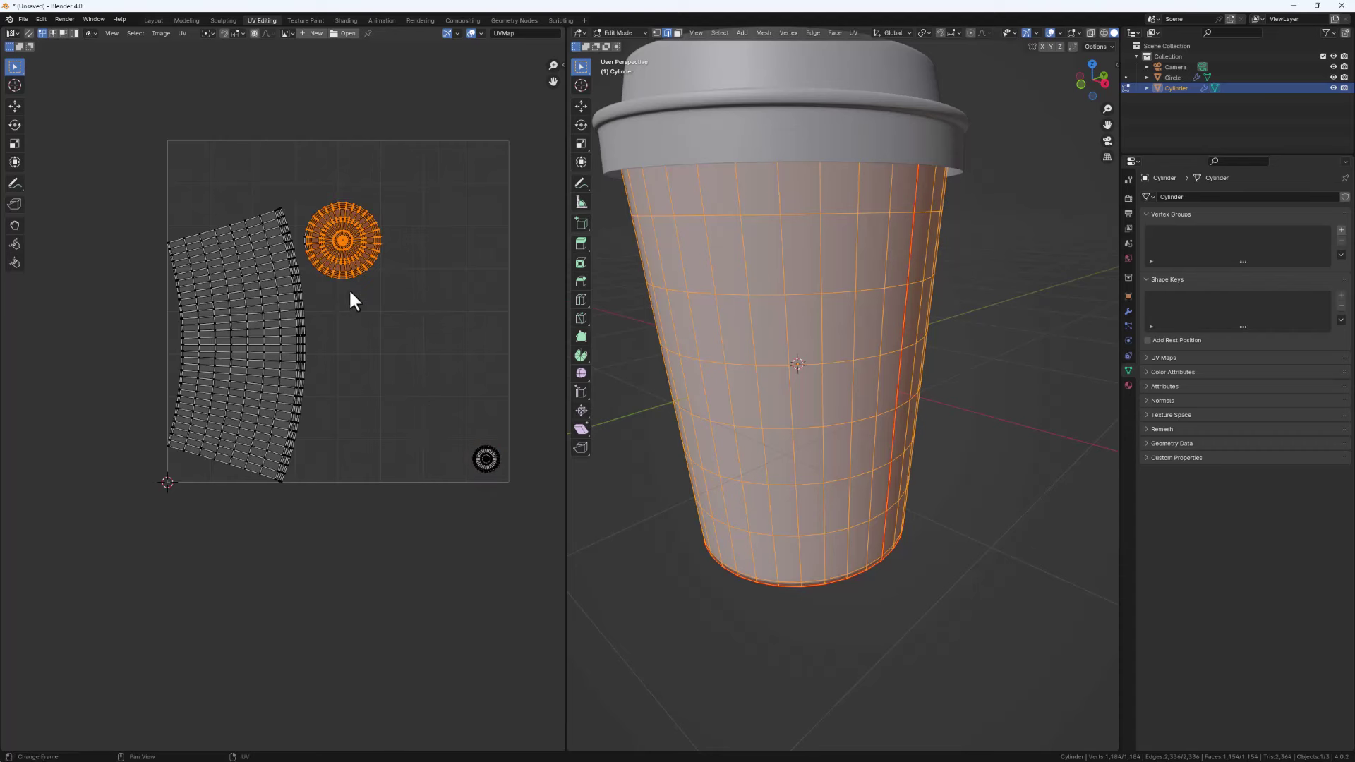
pyautogui.moveTo(406, 170); pyautogui.dragTo(322, 287)
pyautogui.press('l')
pyautogui.press('s')
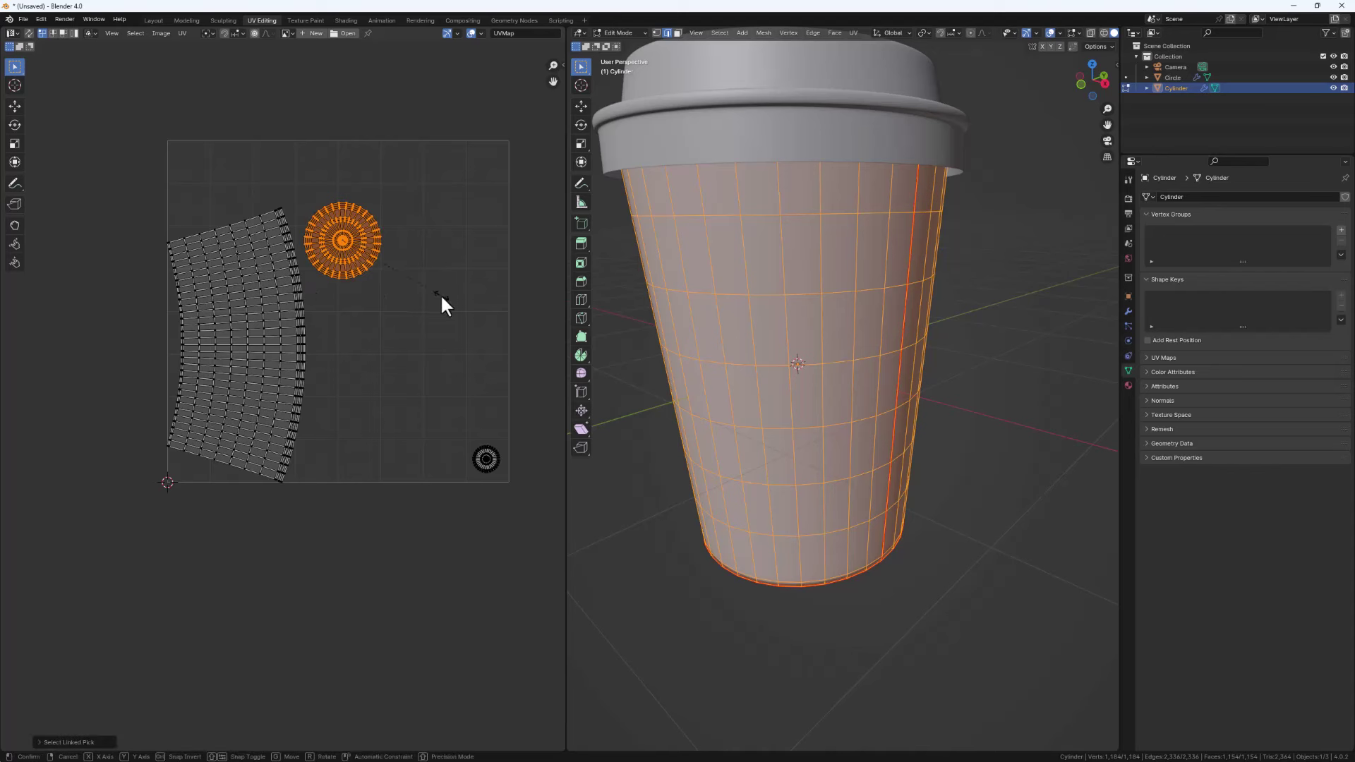
pyautogui.press('Return')
pyautogui.press('g')
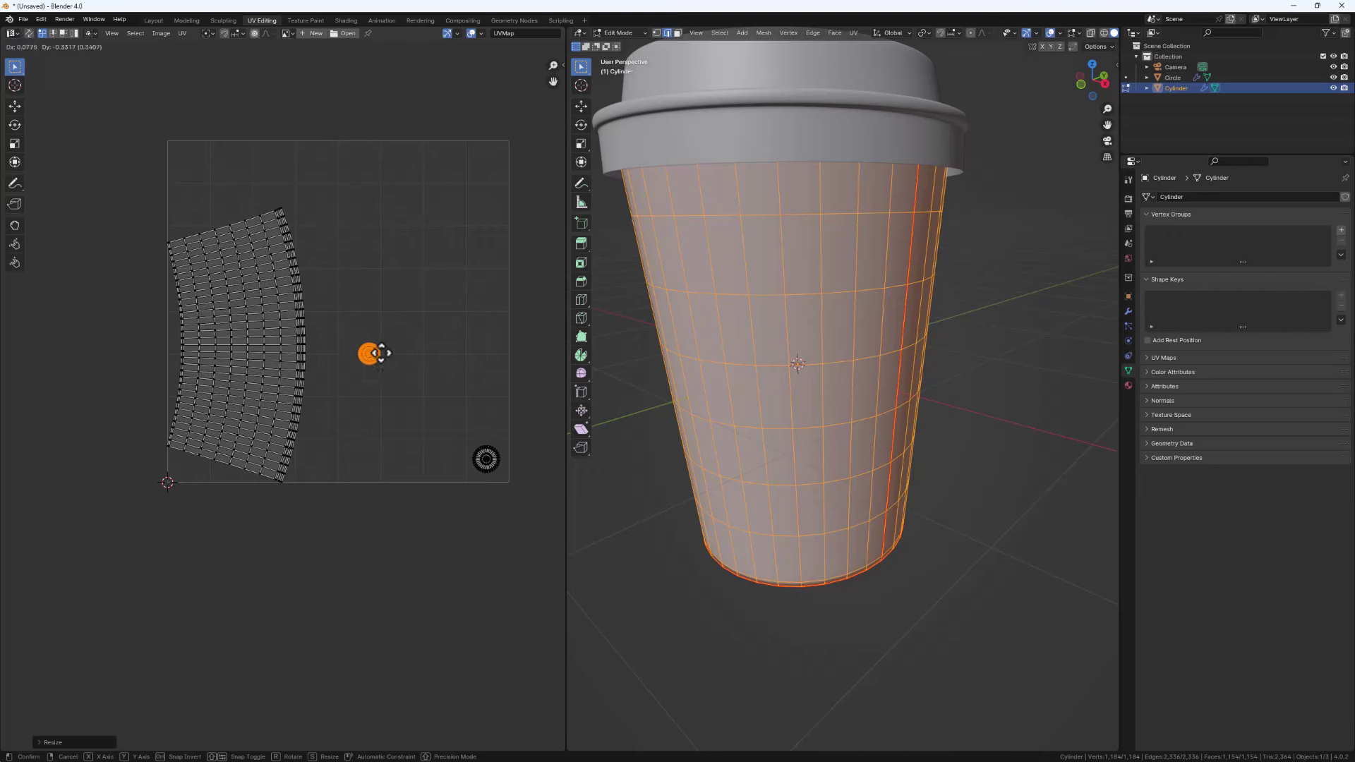
pyautogui.click(449, 468)
# Examine the curved wall island's grid of quads, comparing the shape of its rows and columns near the centre
pyautogui.scroll(1, 227, 326)
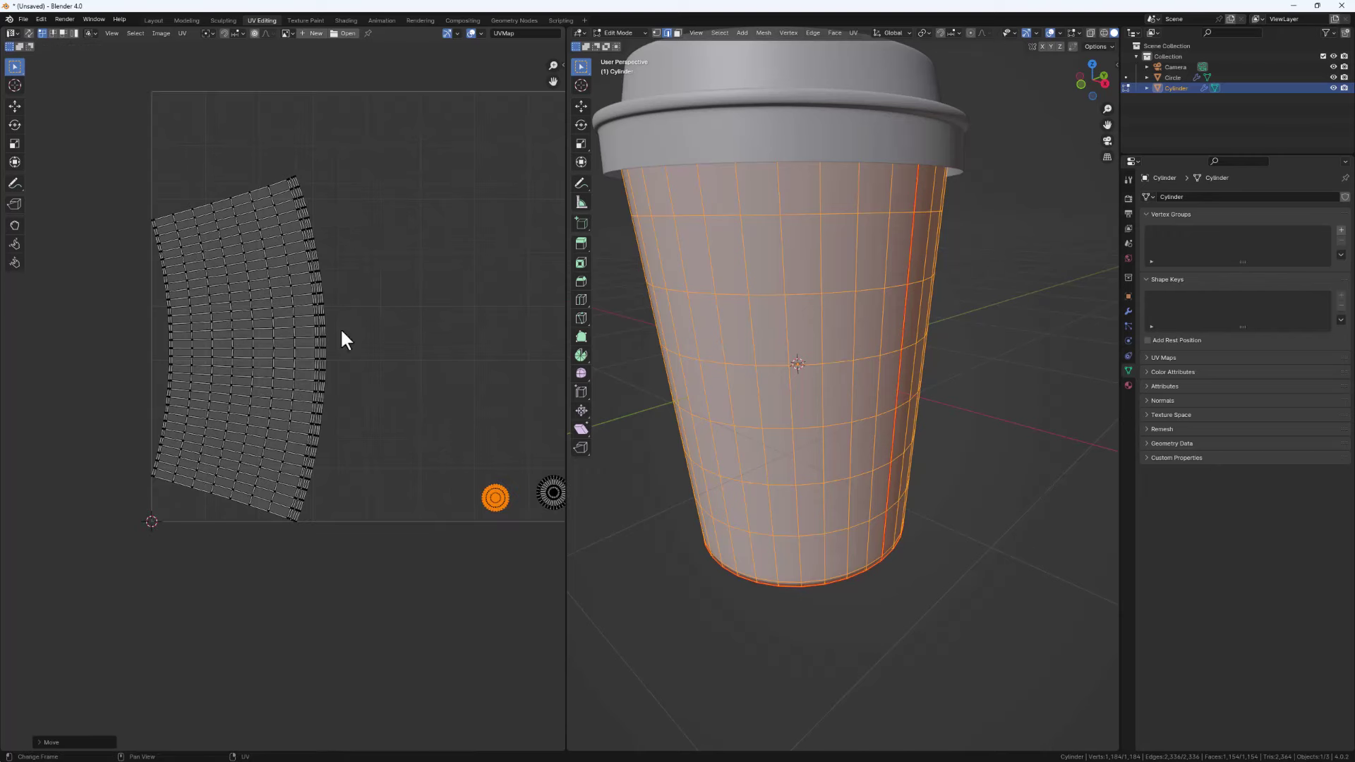
pyautogui.scroll(2, 250, 329)
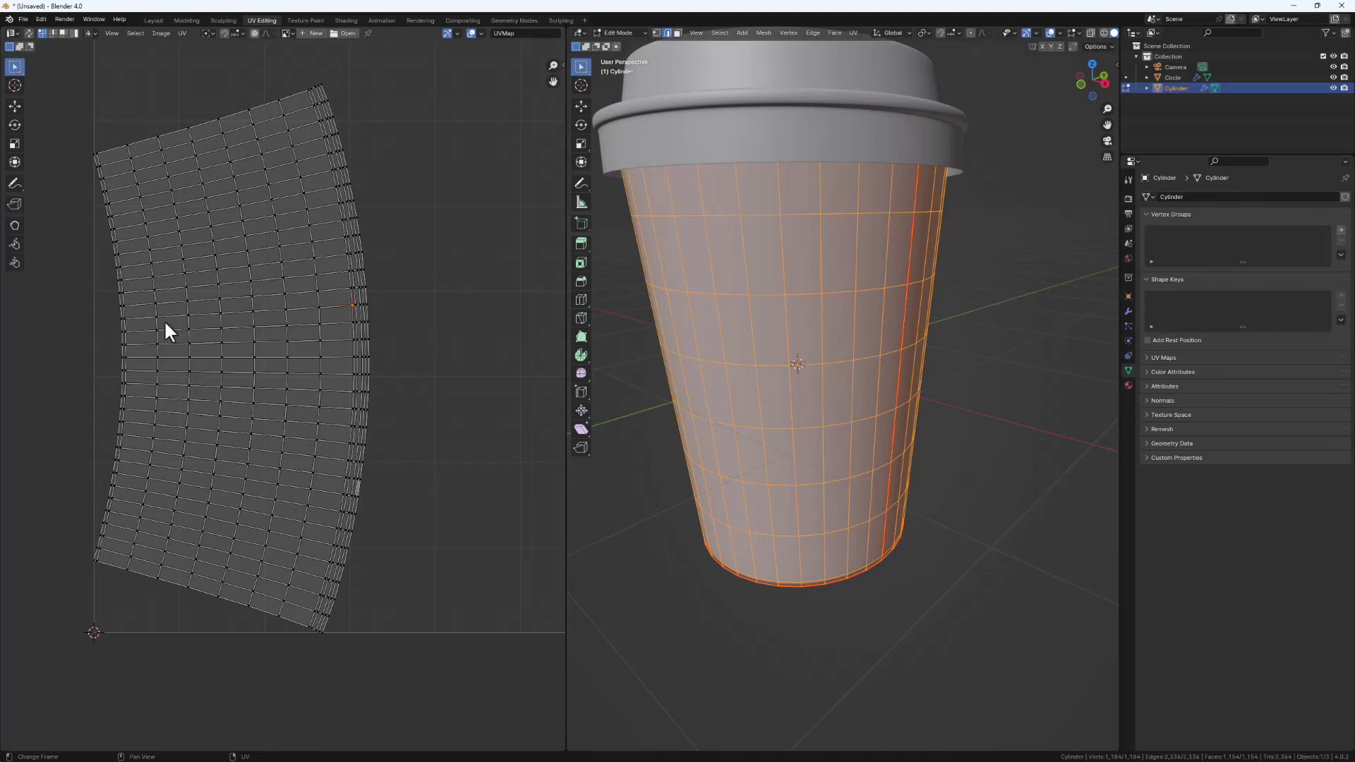
pyautogui.rightClick(198, 282)
pyautogui.scroll(2, 274, 333)
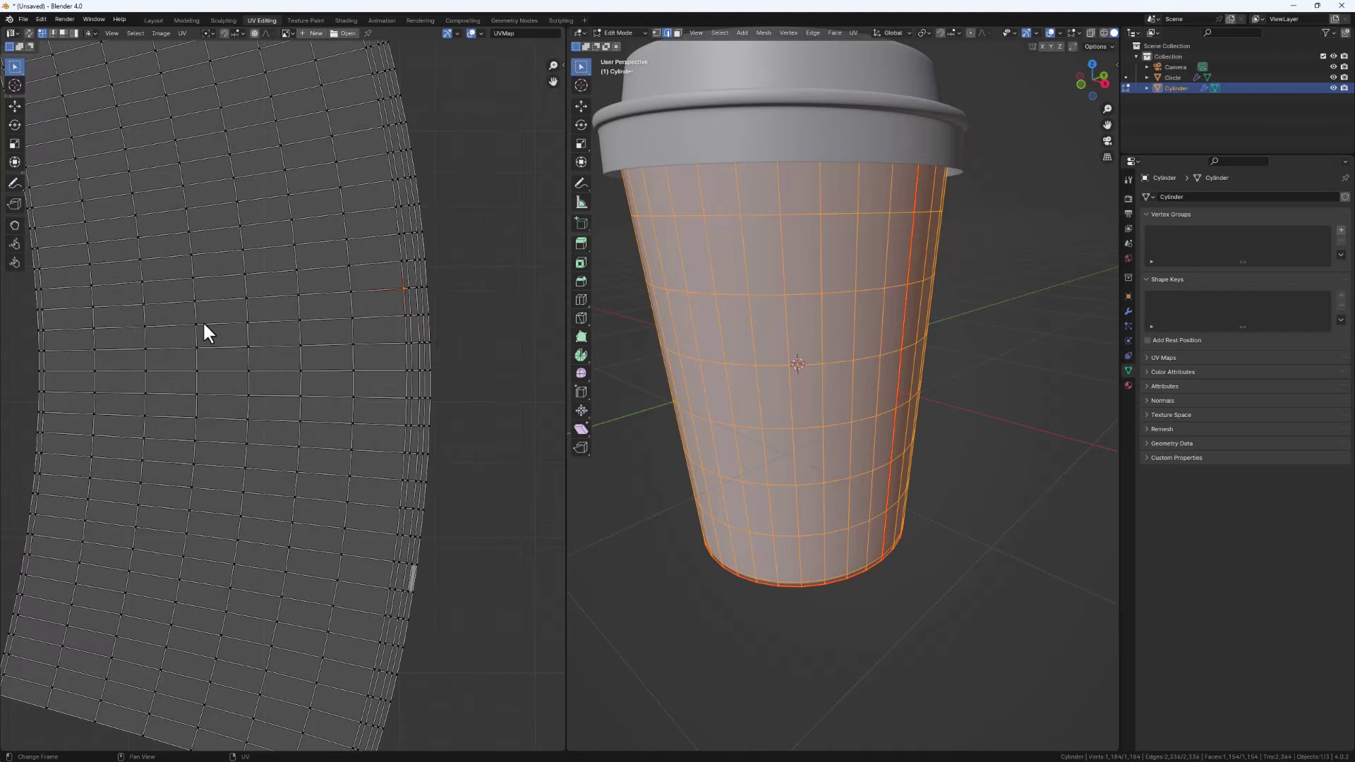
pyautogui.scroll(-2, 245, 325)
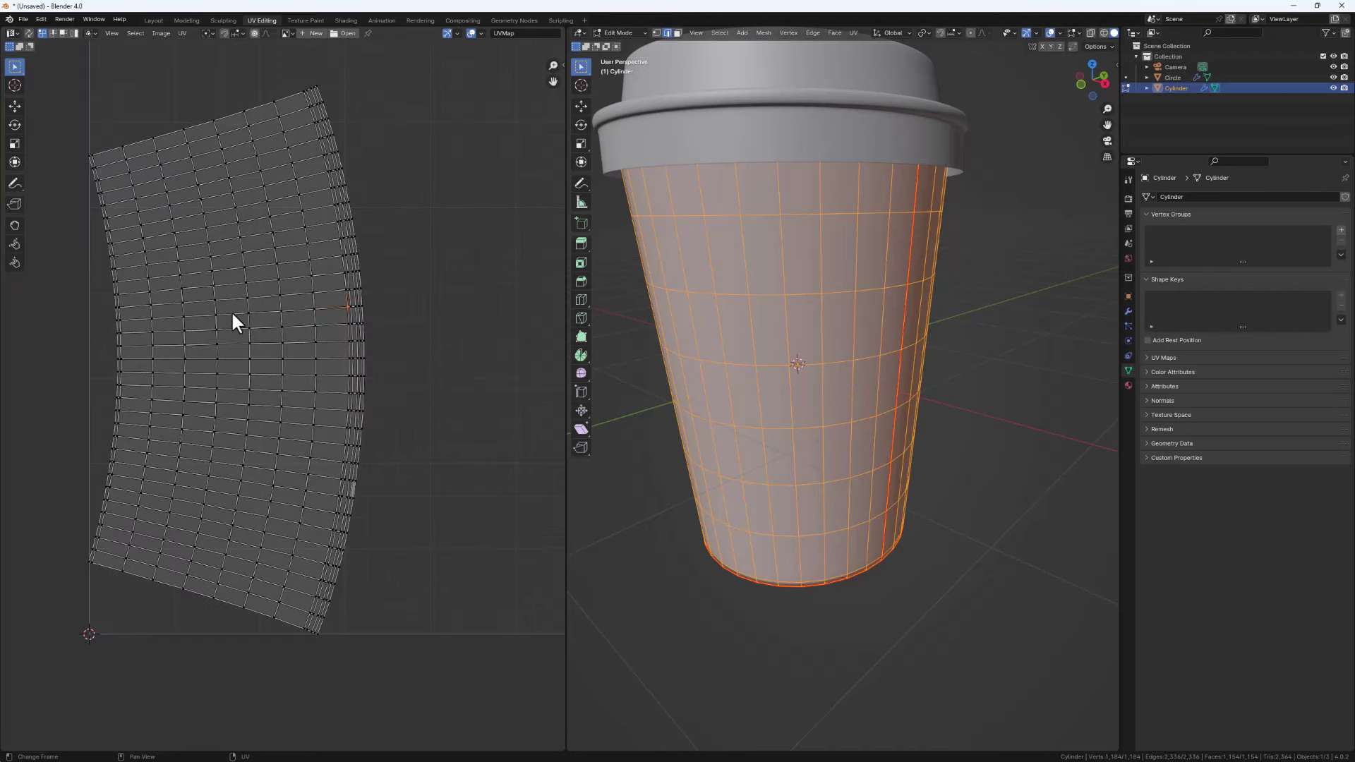
pyautogui.scroll(2, 233, 321)
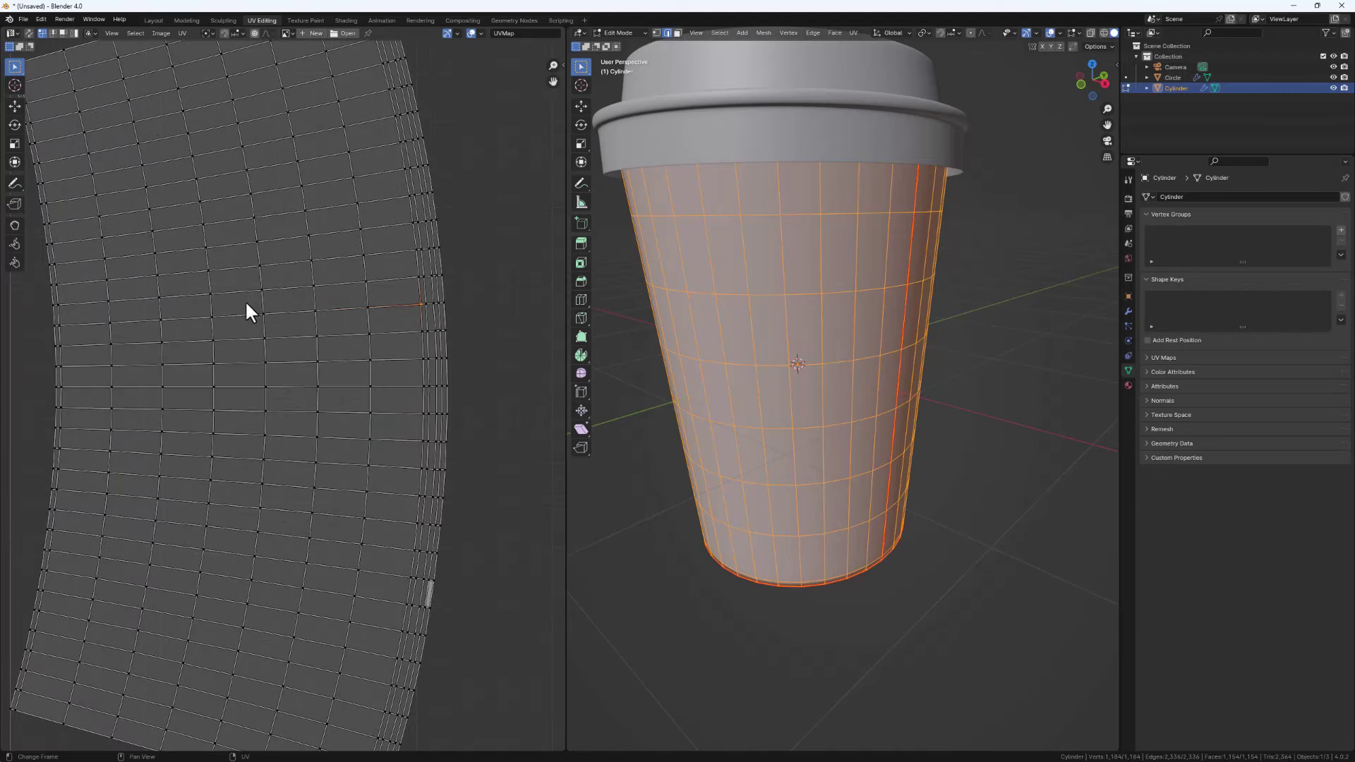
pyautogui.scroll(-3, 269, 278)
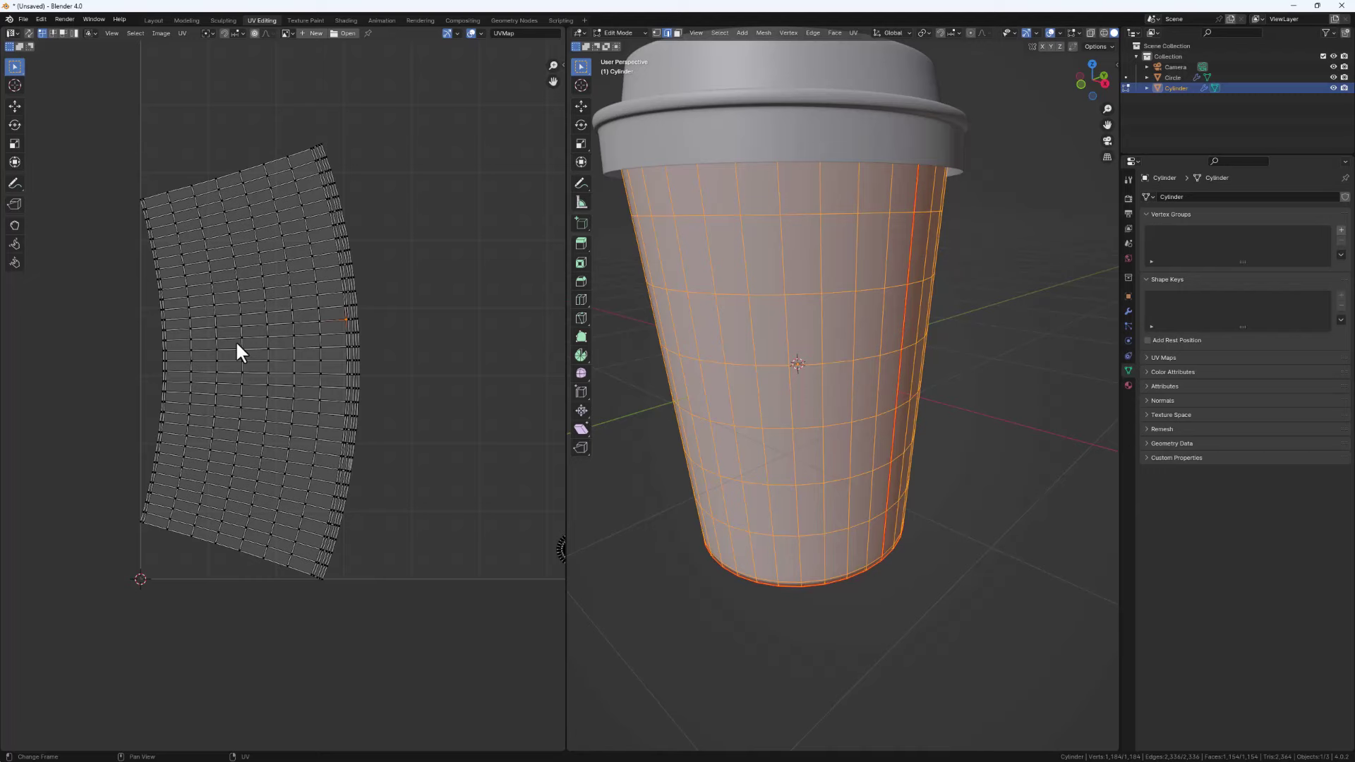
pyautogui.scroll(3, 237, 346)
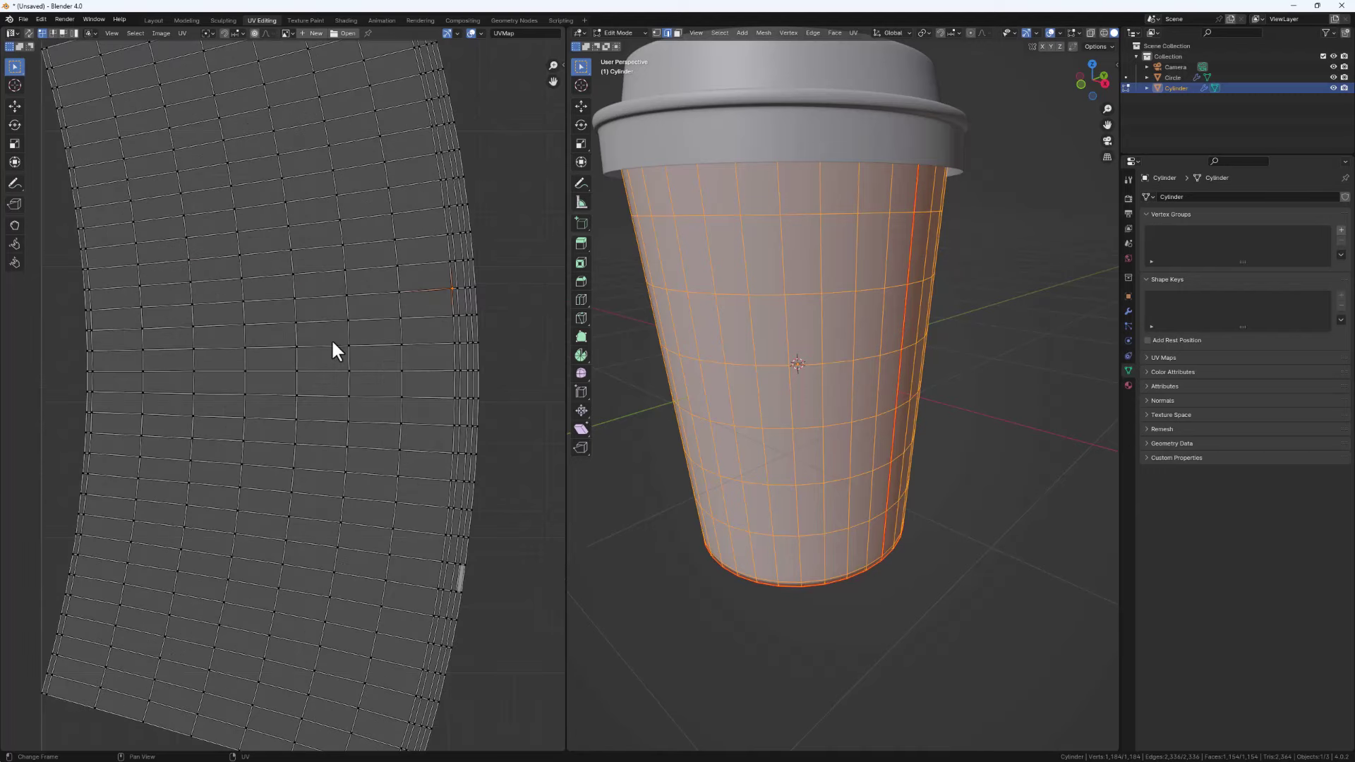
pyautogui.scroll(2, 333, 342)
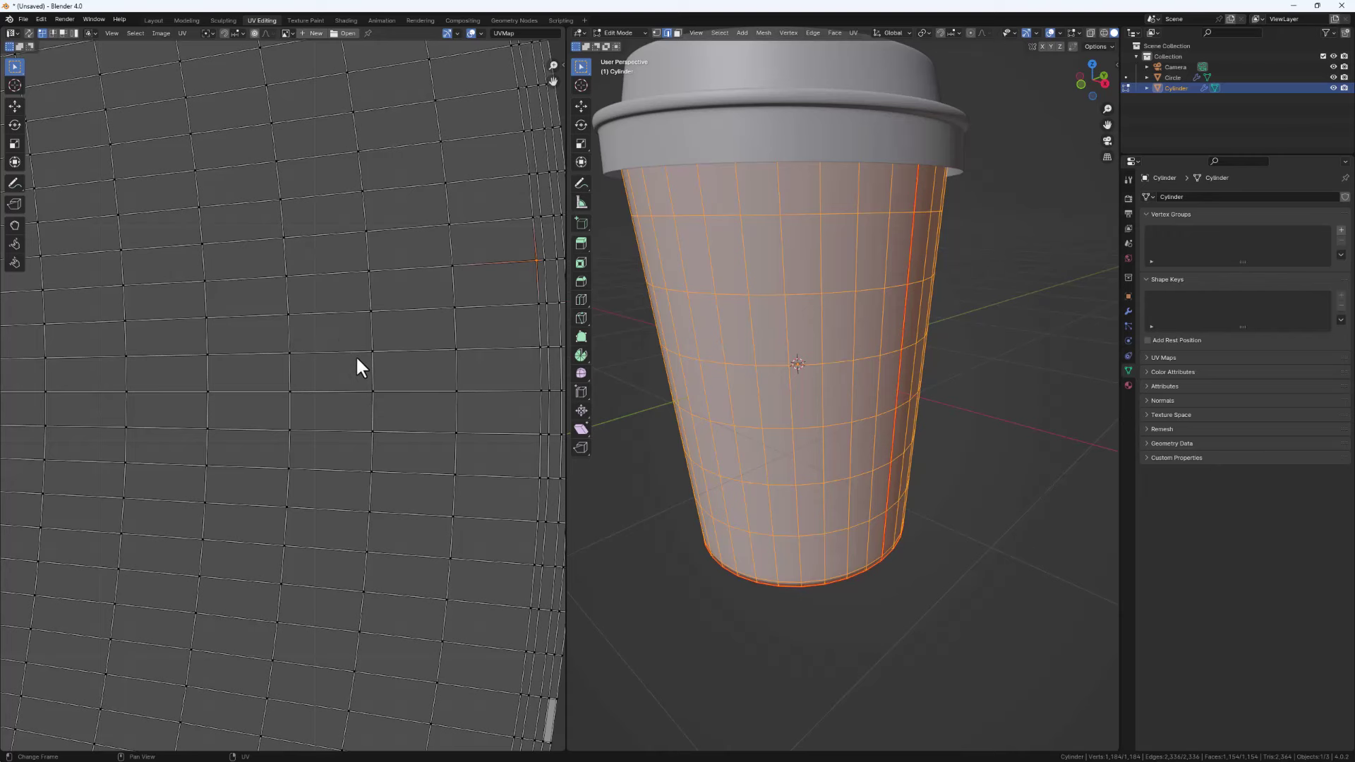
pyautogui.scroll(-1, 356, 355)
pyautogui.scroll(-2, 268, 351)
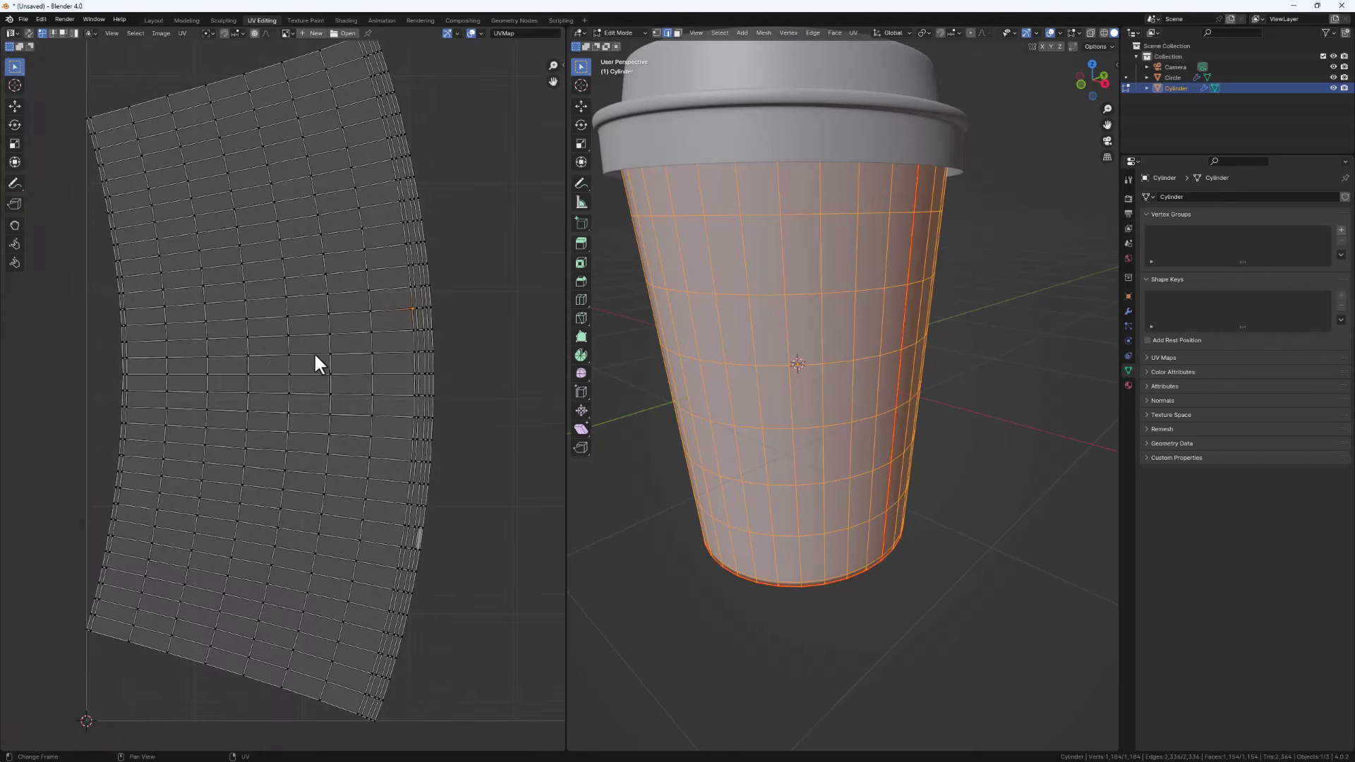
# Align both side edges of one quad near the wall island's centre vertically by scaling each to 0 along X
pyautogui.scroll(3, 307, 380)
pyautogui.scroll(2, 278, 337)
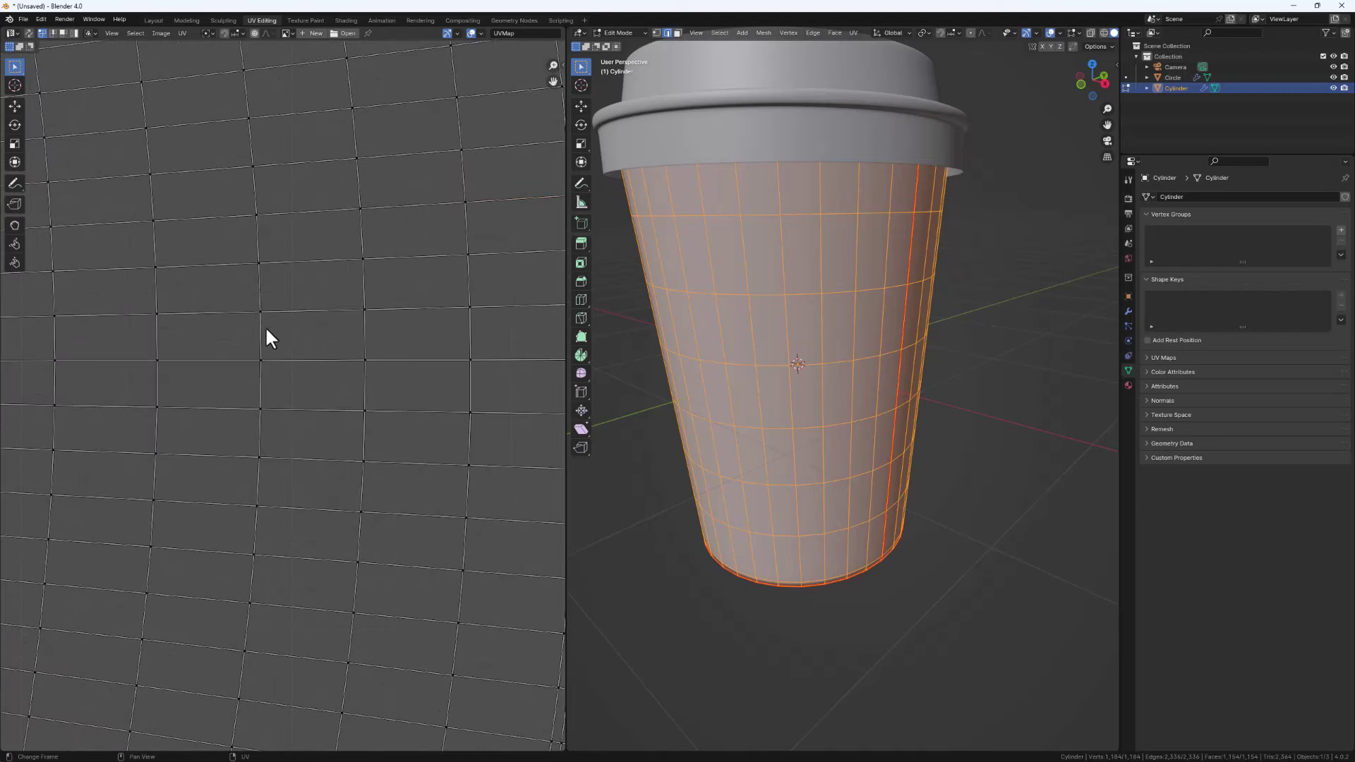
pyautogui.moveTo(251, 305); pyautogui.dragTo(407, 372)
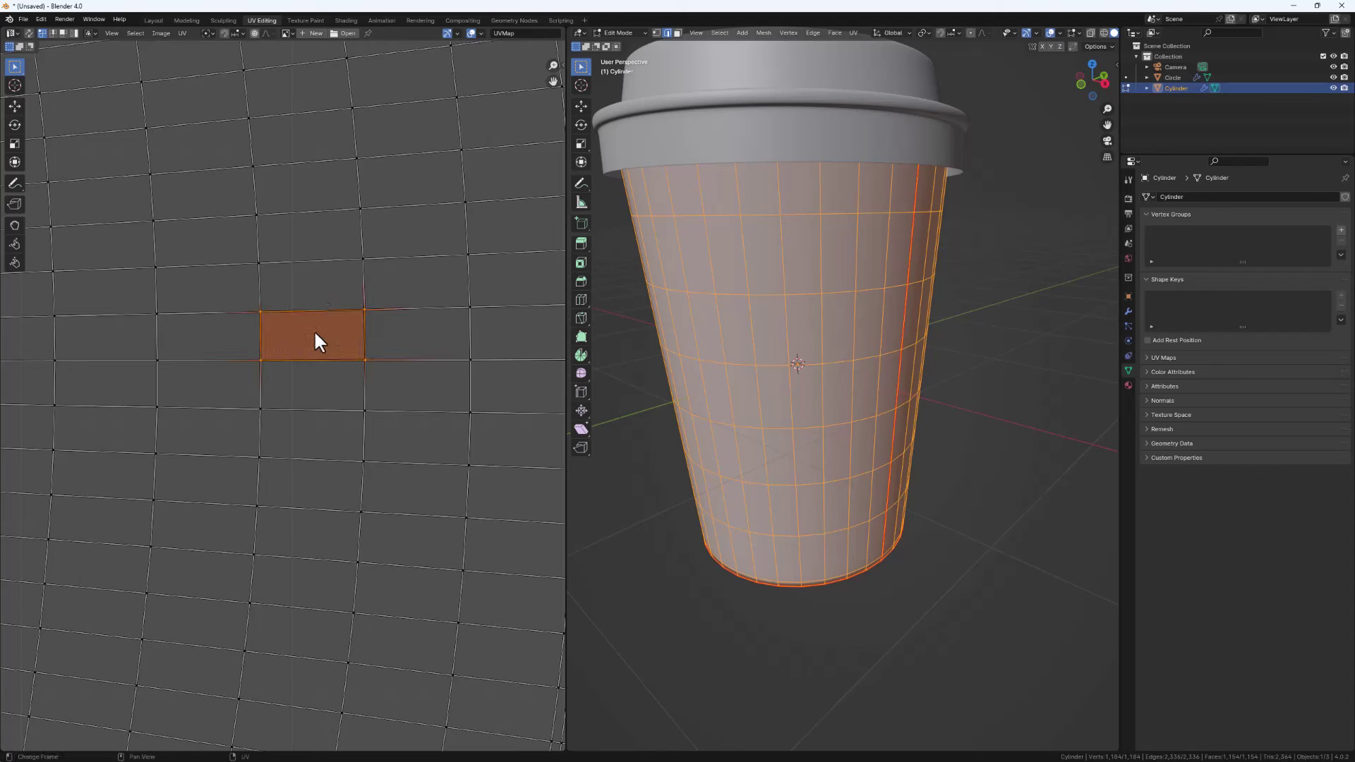
pyautogui.moveTo(238, 295); pyautogui.dragTo(275, 377)
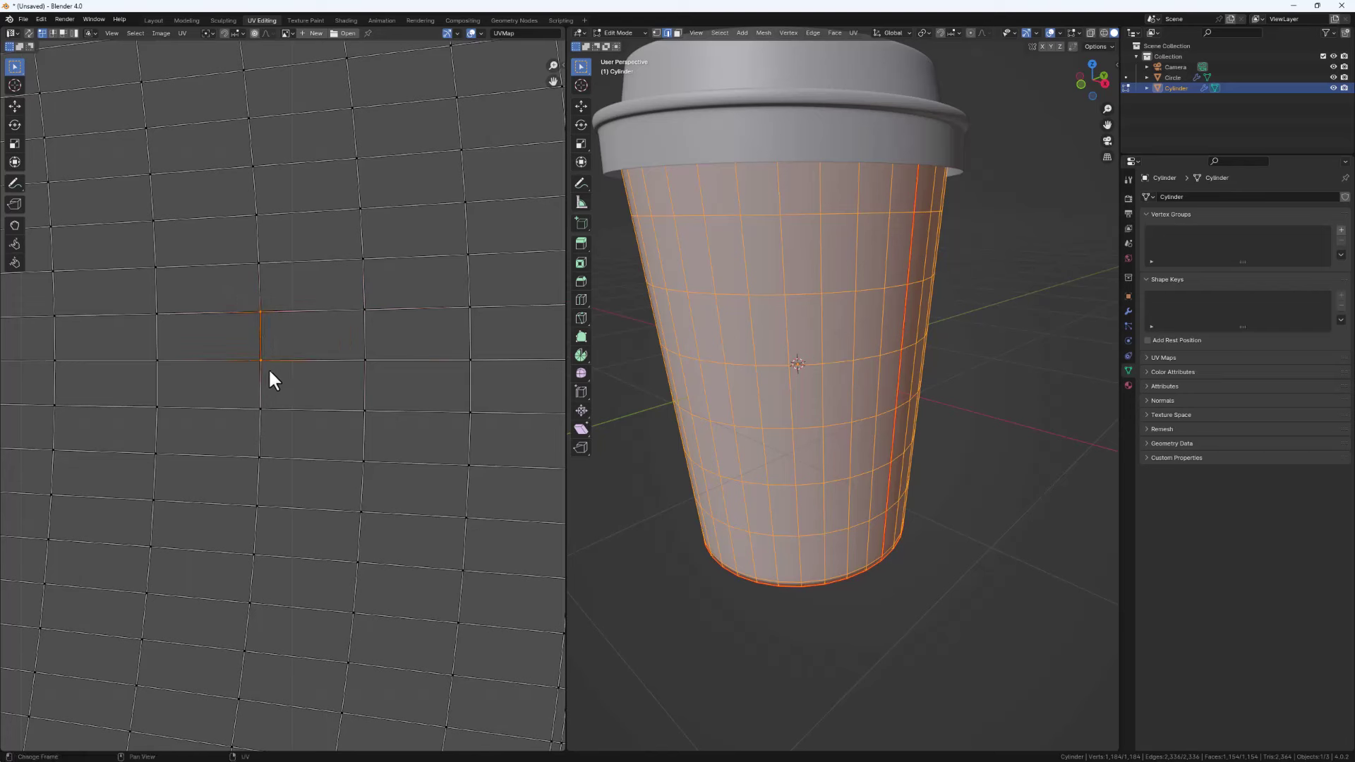
pyautogui.press('s')
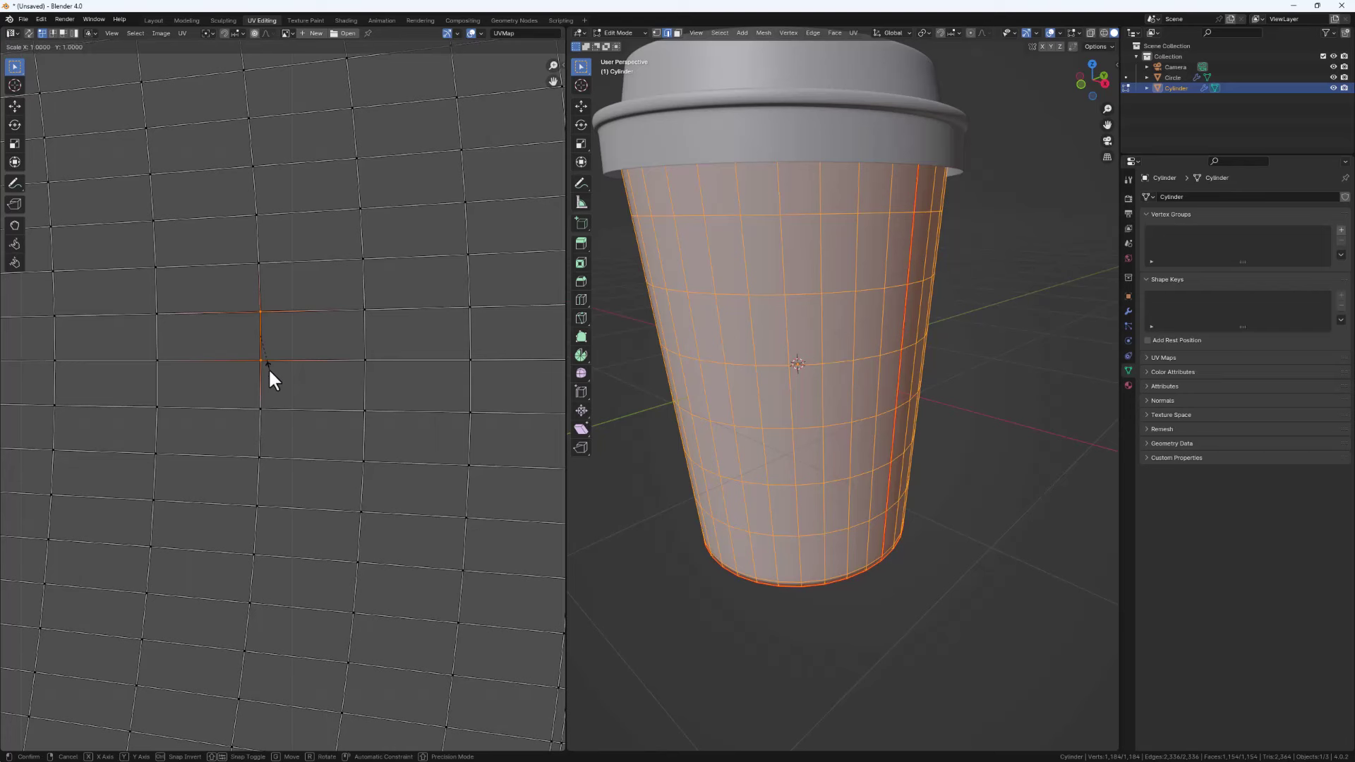
pyautogui.write('x')
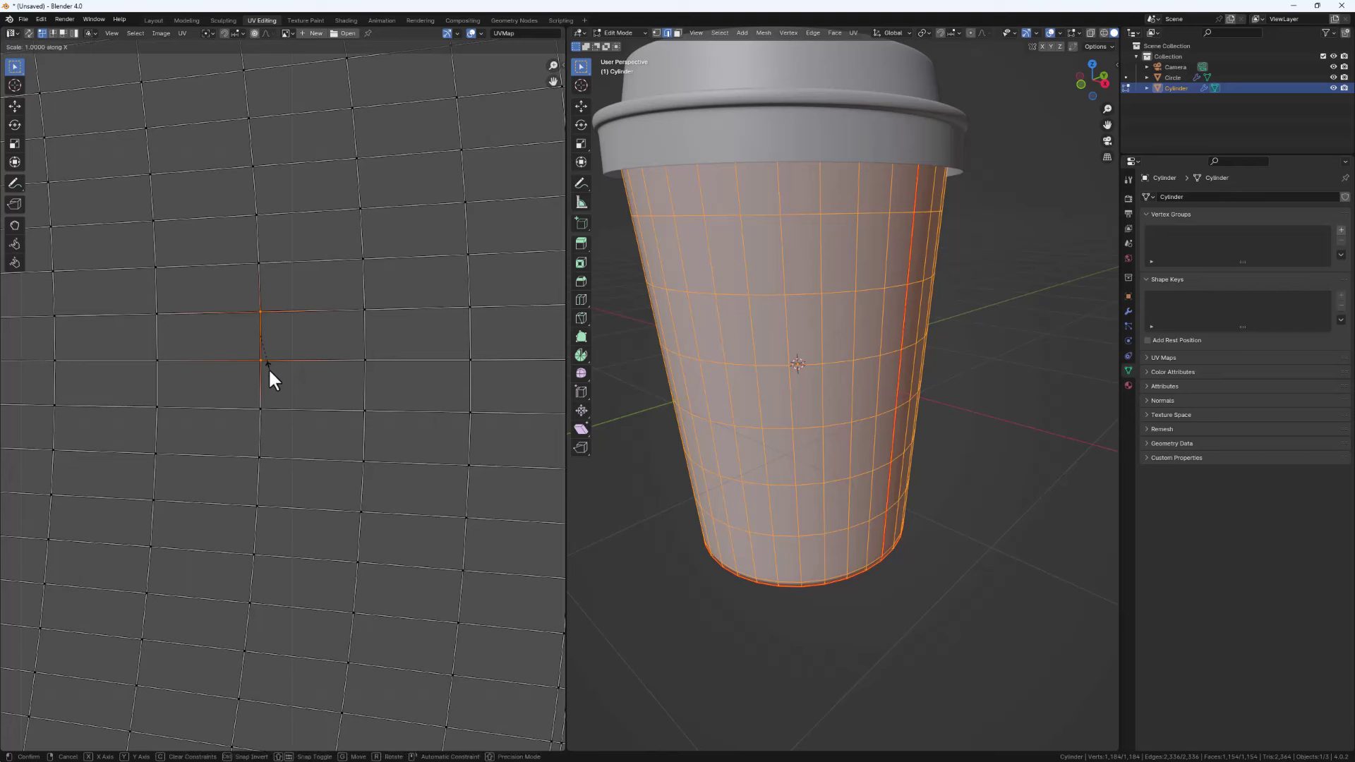
pyautogui.write('0')
pyautogui.press('Return')
pyautogui.moveTo(339, 292); pyautogui.dragTo(396, 371)
pyautogui.write('sx')
pyautogui.write('0')
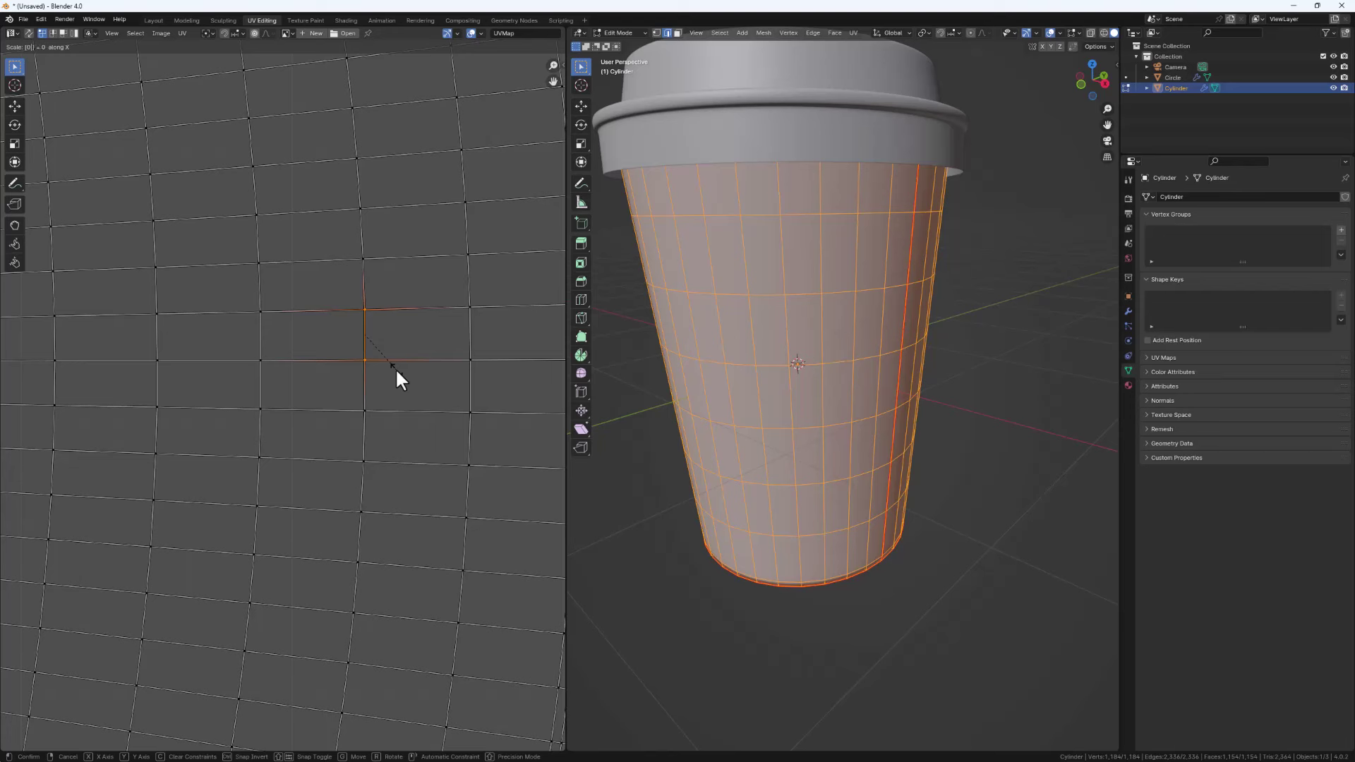
pyautogui.press('Return')
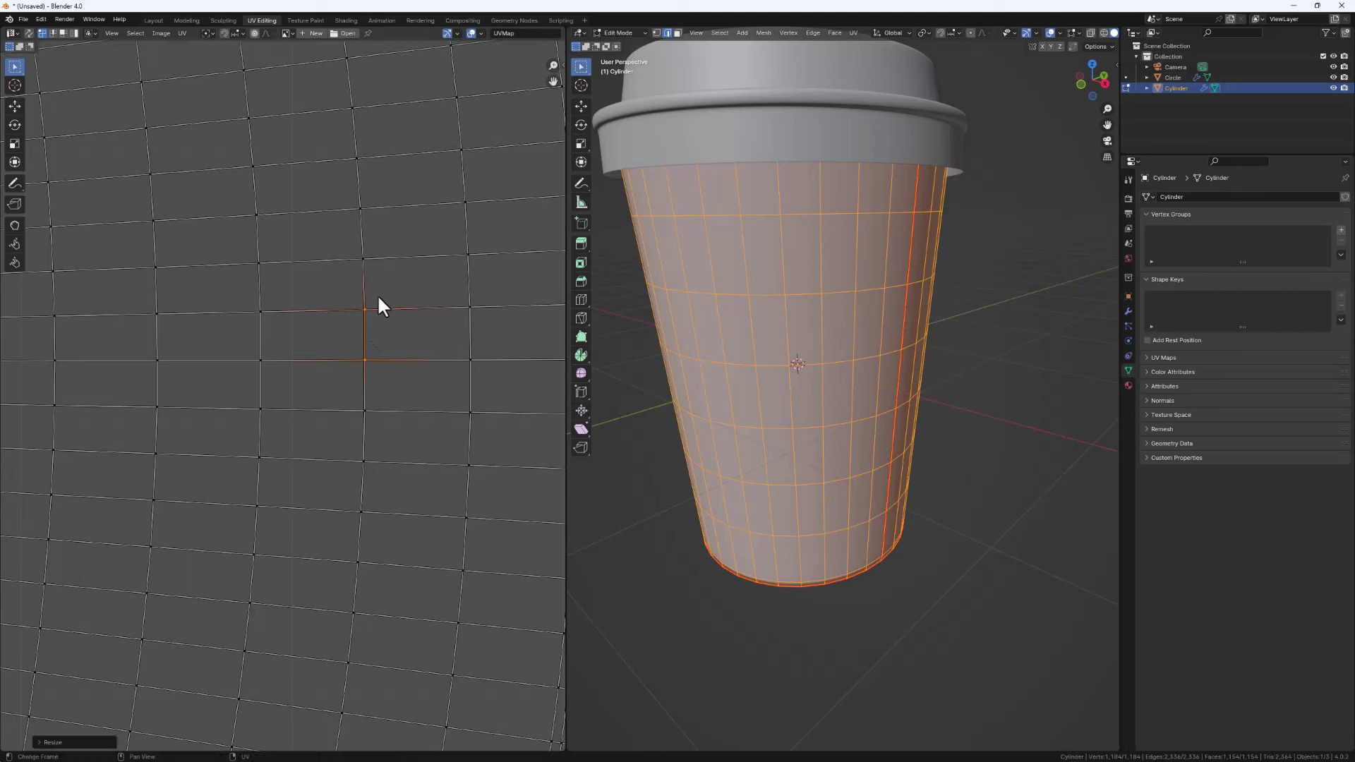
# Flatten the same quad's upper and lower edges horizontally by scaling each to 0 along Y
pyautogui.moveTo(378, 295); pyautogui.dragTo(248, 325)
pyautogui.write('s')
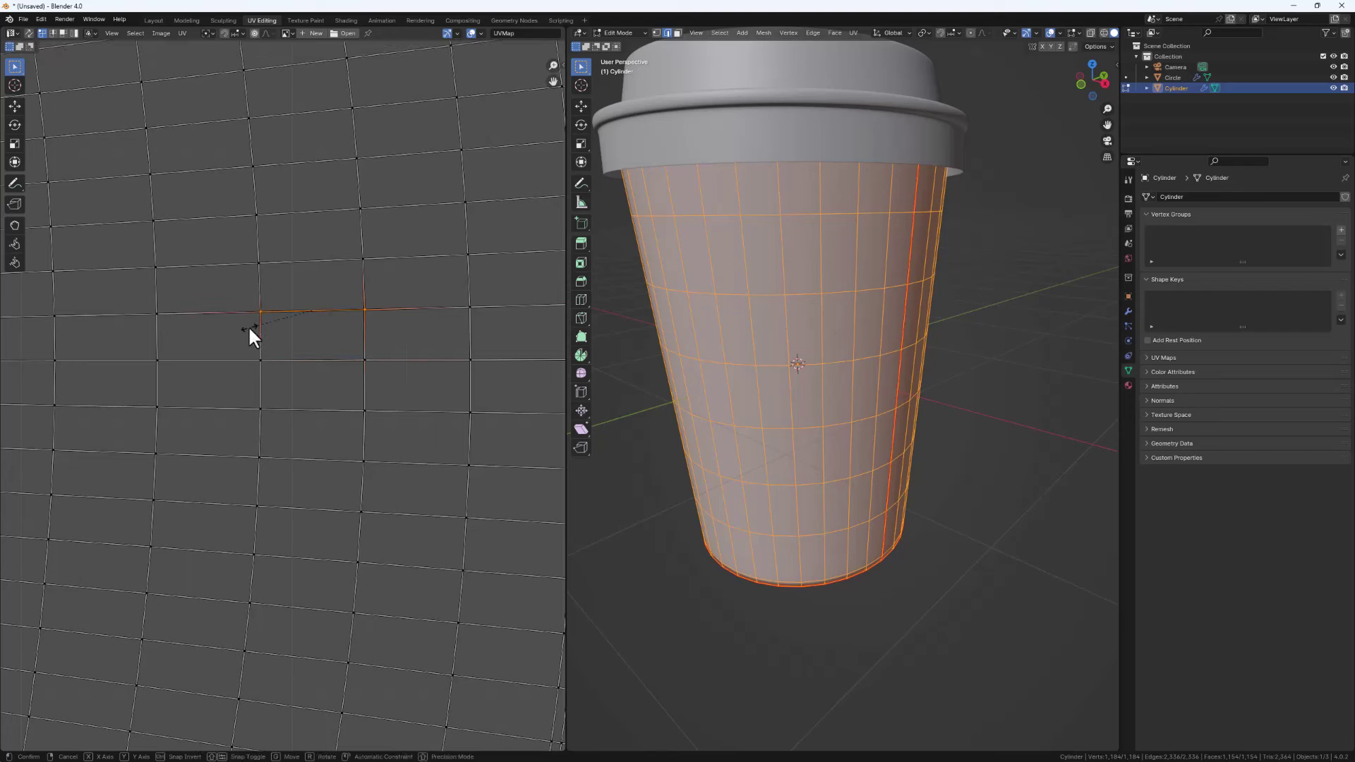
pyautogui.write('y')
pyautogui.write('0')
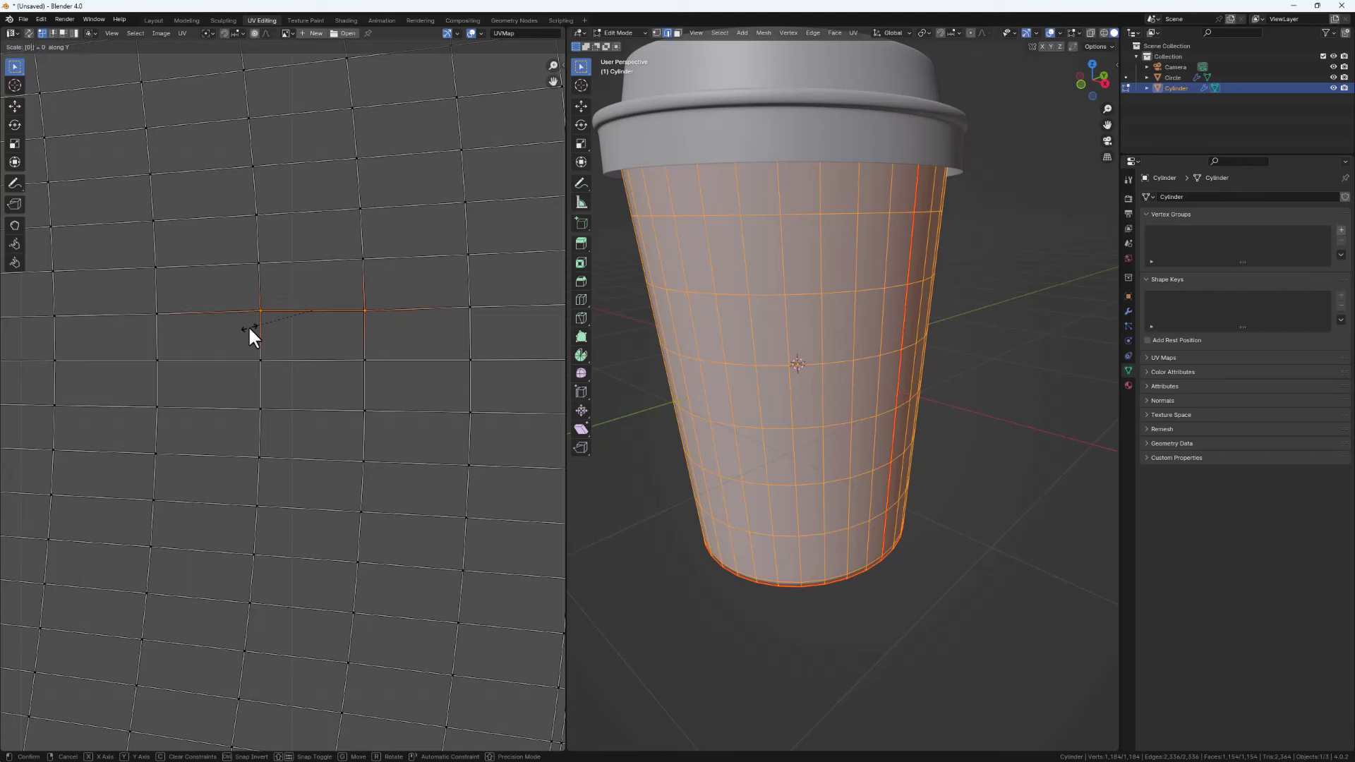
pyautogui.press('Return')
pyautogui.moveTo(249, 341); pyautogui.dragTo(416, 397)
pyautogui.write('sy')
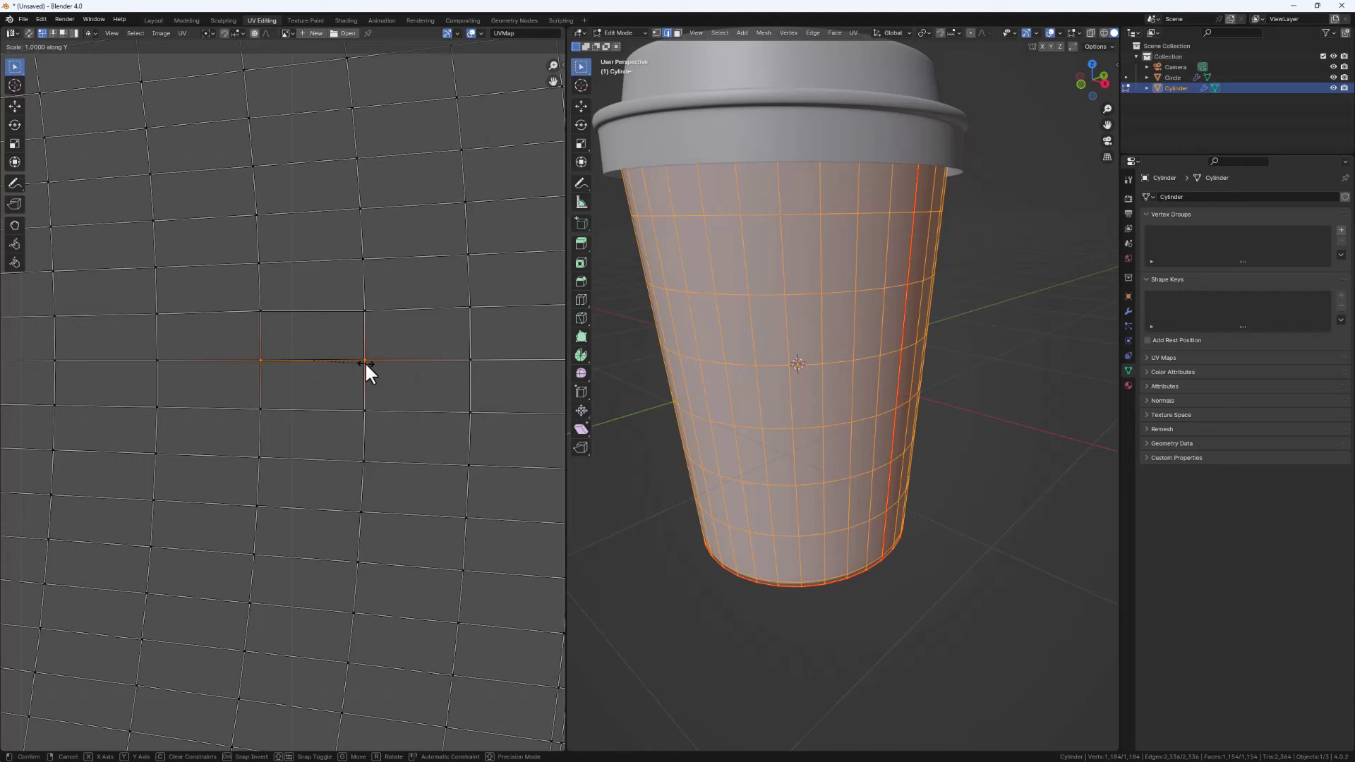
pyautogui.write('0')
pyautogui.press('Return')
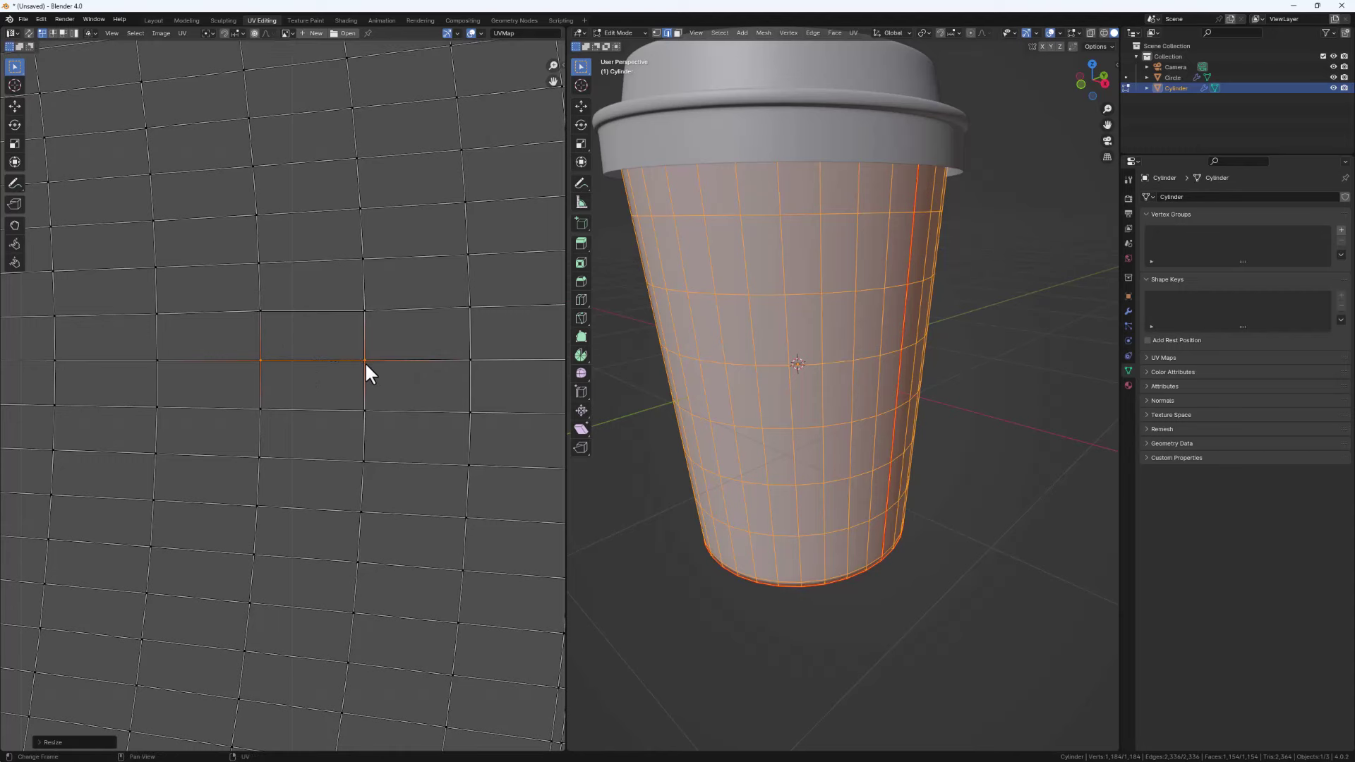
# Make the straightened quad the active face, select all UVs and unwrap them with Follow Active Quads
pyautogui.scroll(-3, 350, 341)
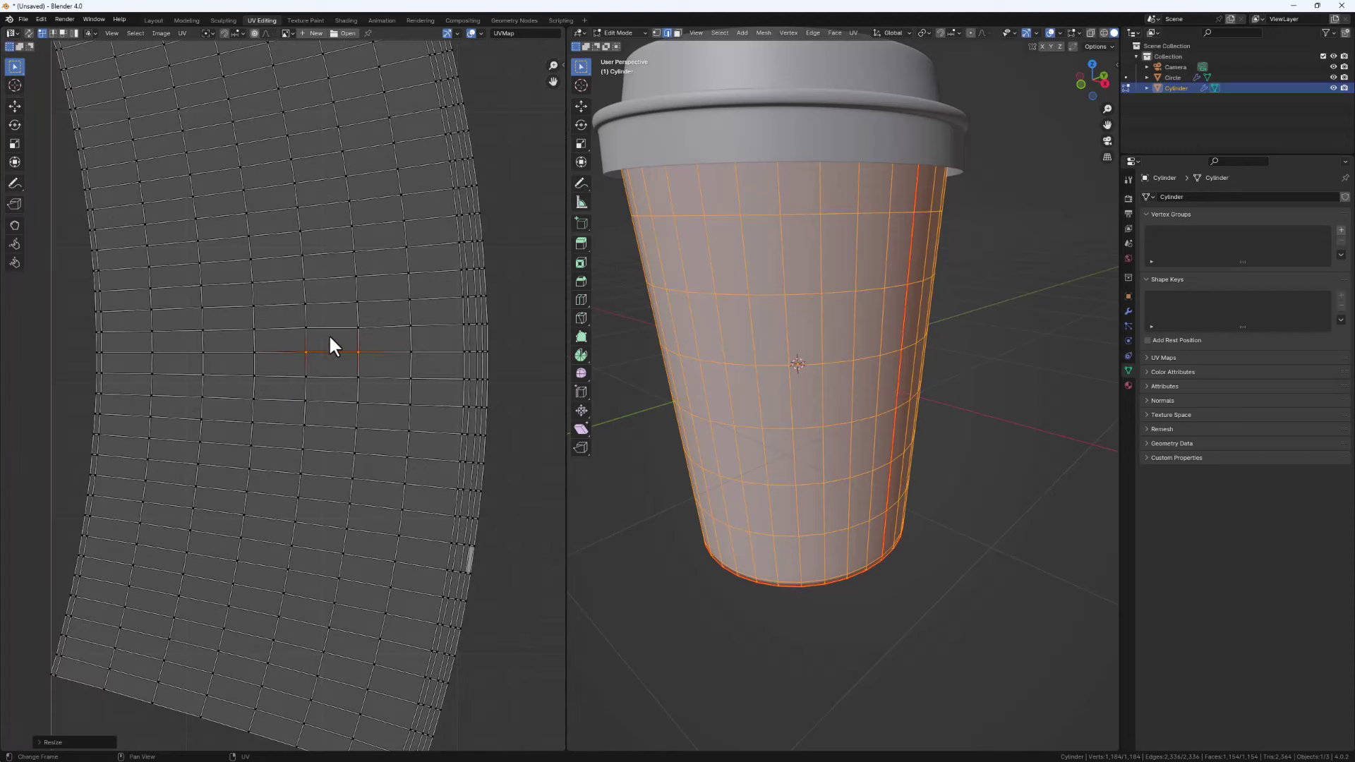
pyautogui.press('3')
pyautogui.click(330, 341)
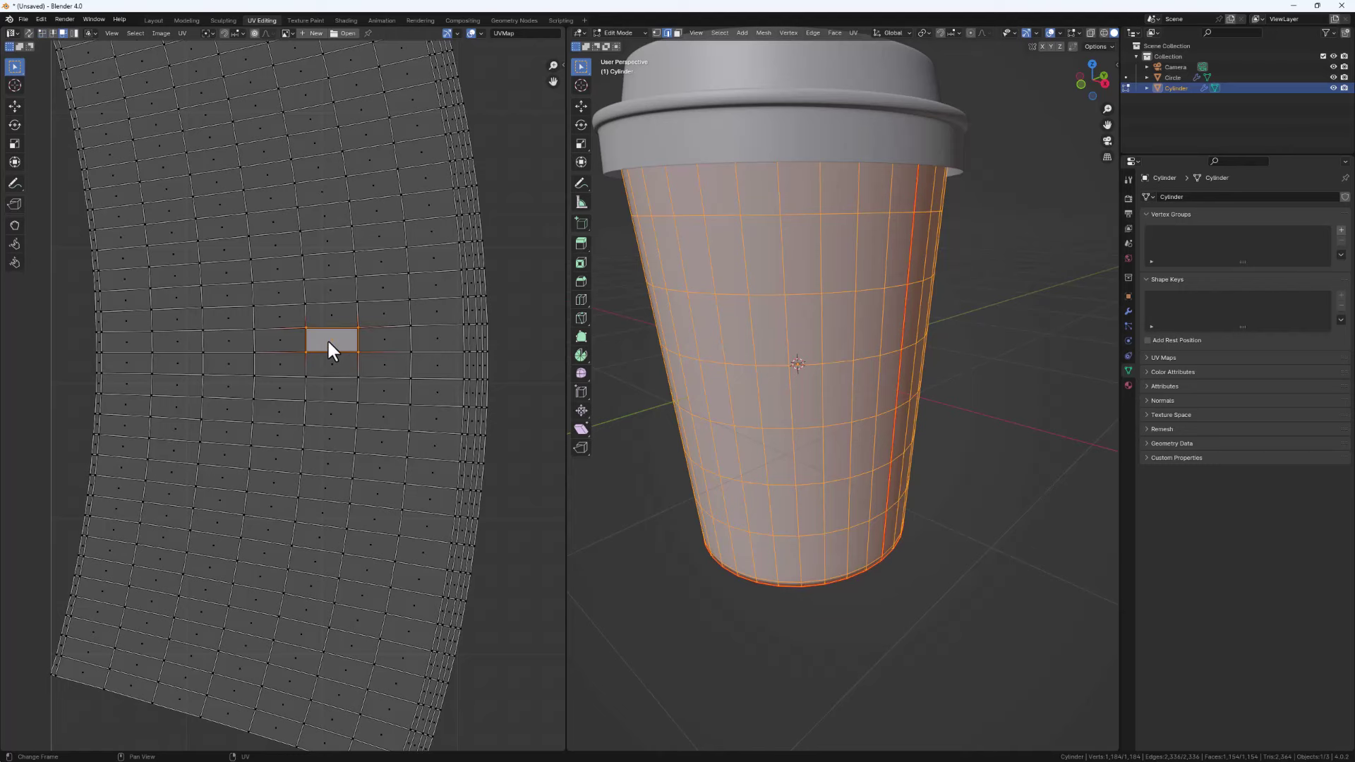
pyautogui.press('a')
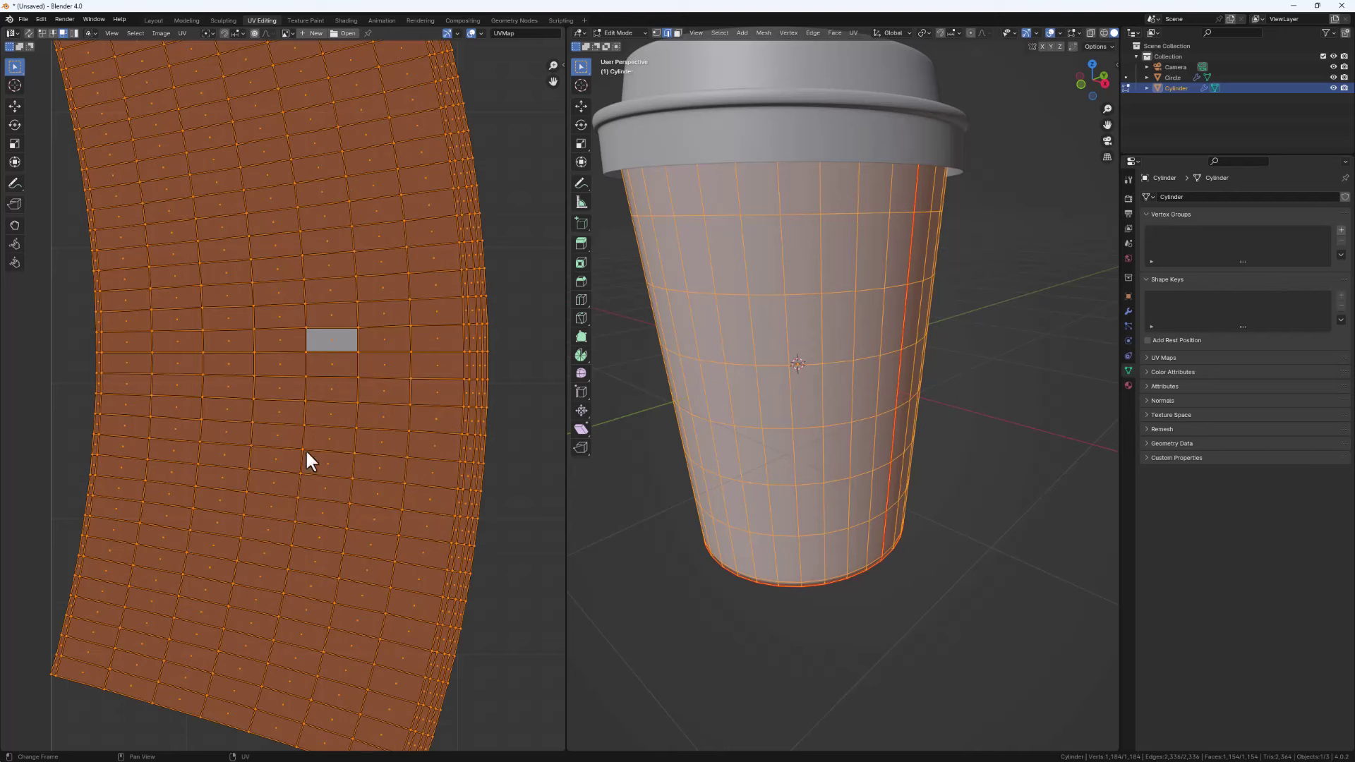
pyautogui.press('u')
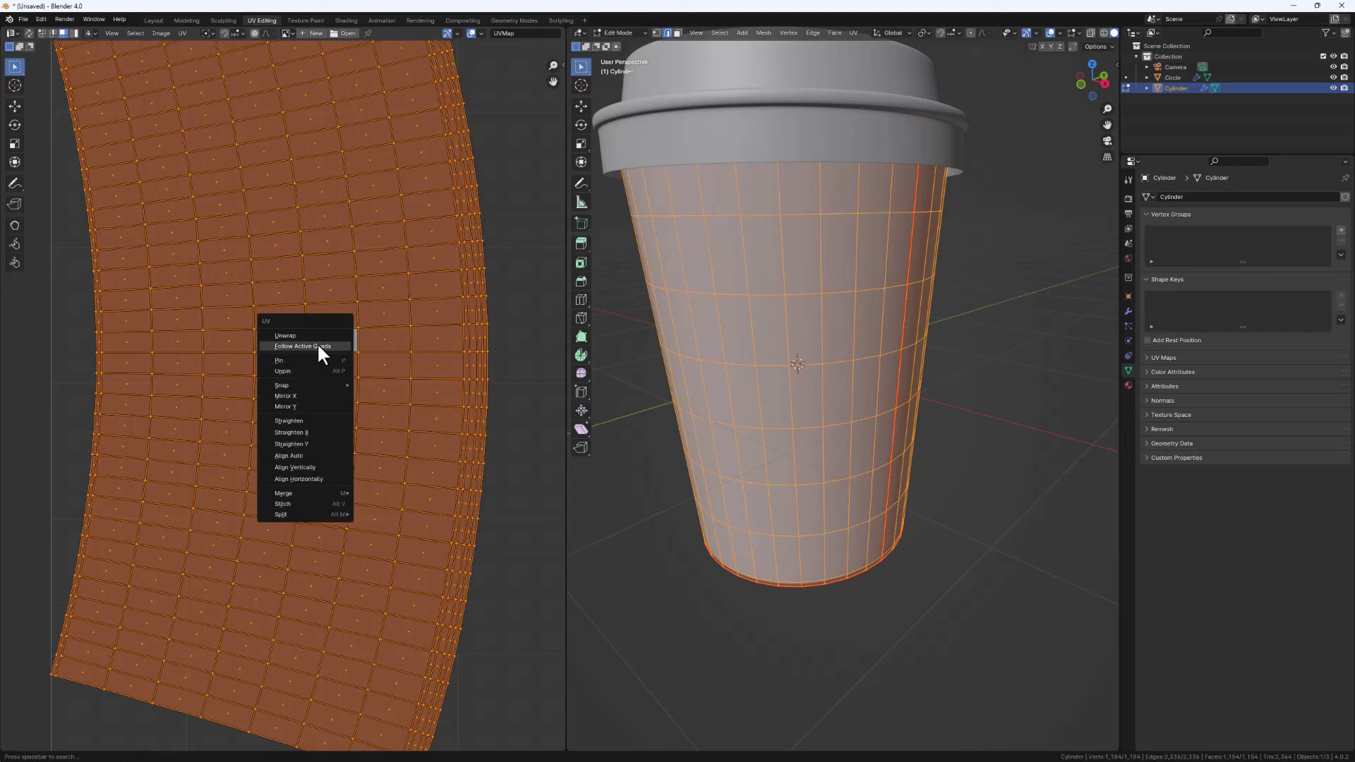
pyautogui.click(318, 345)
pyautogui.scroll(-3, 335, 357)
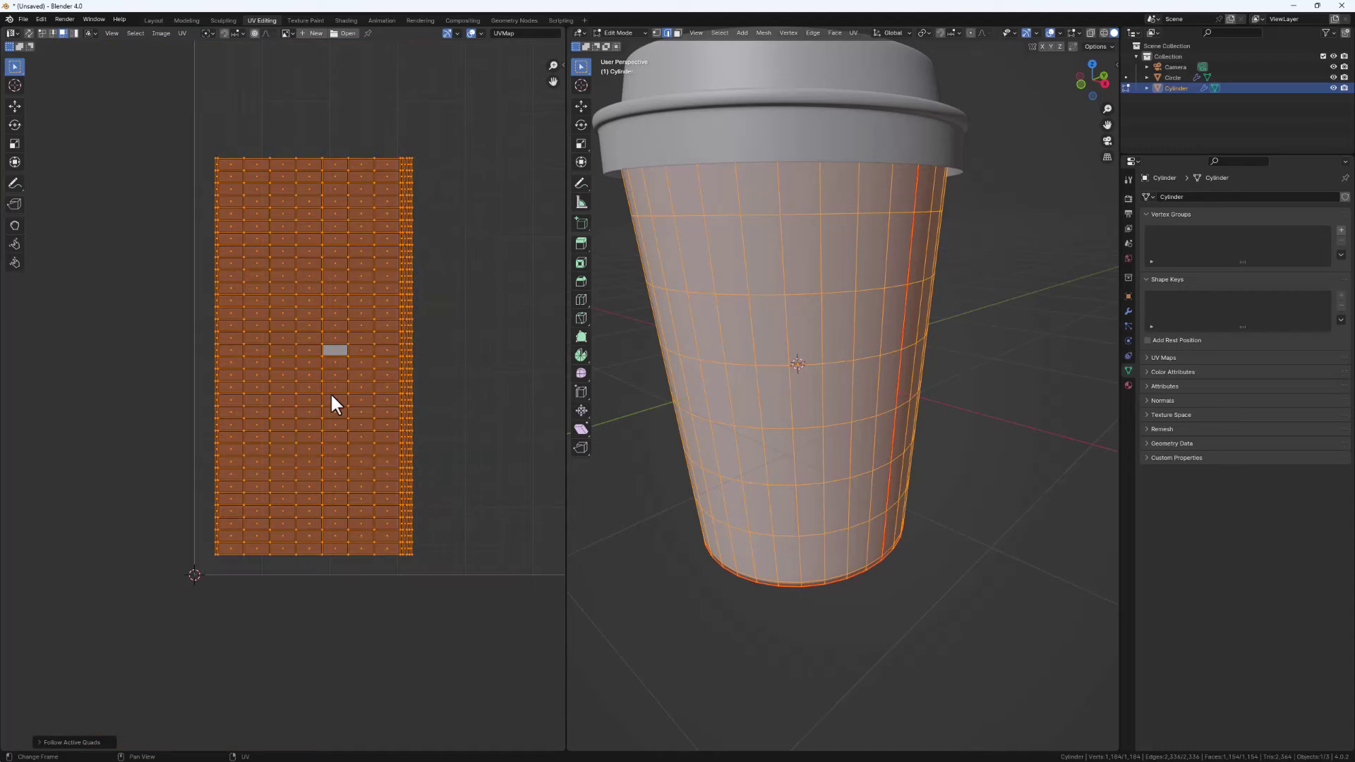
pyautogui.scroll(3, 336, 353)
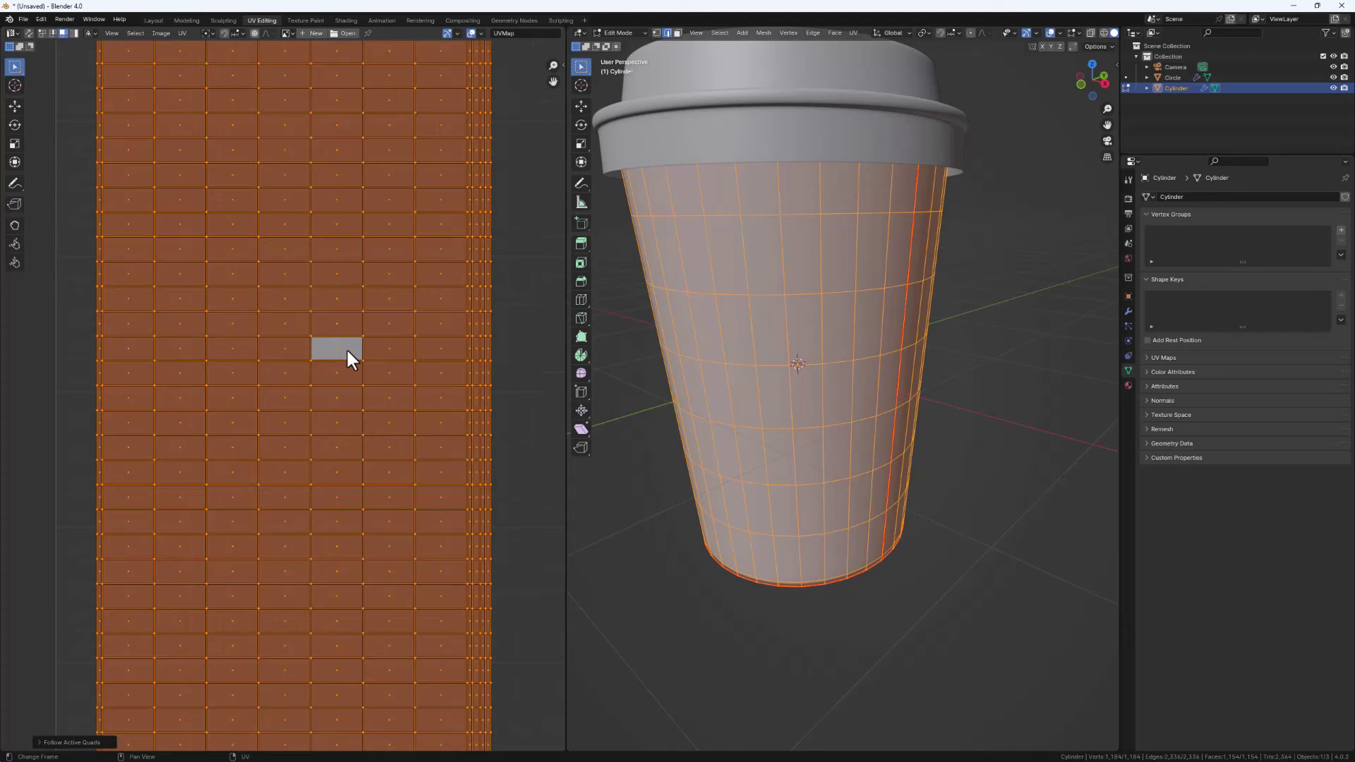
pyautogui.scroll(-6, 333, 353)
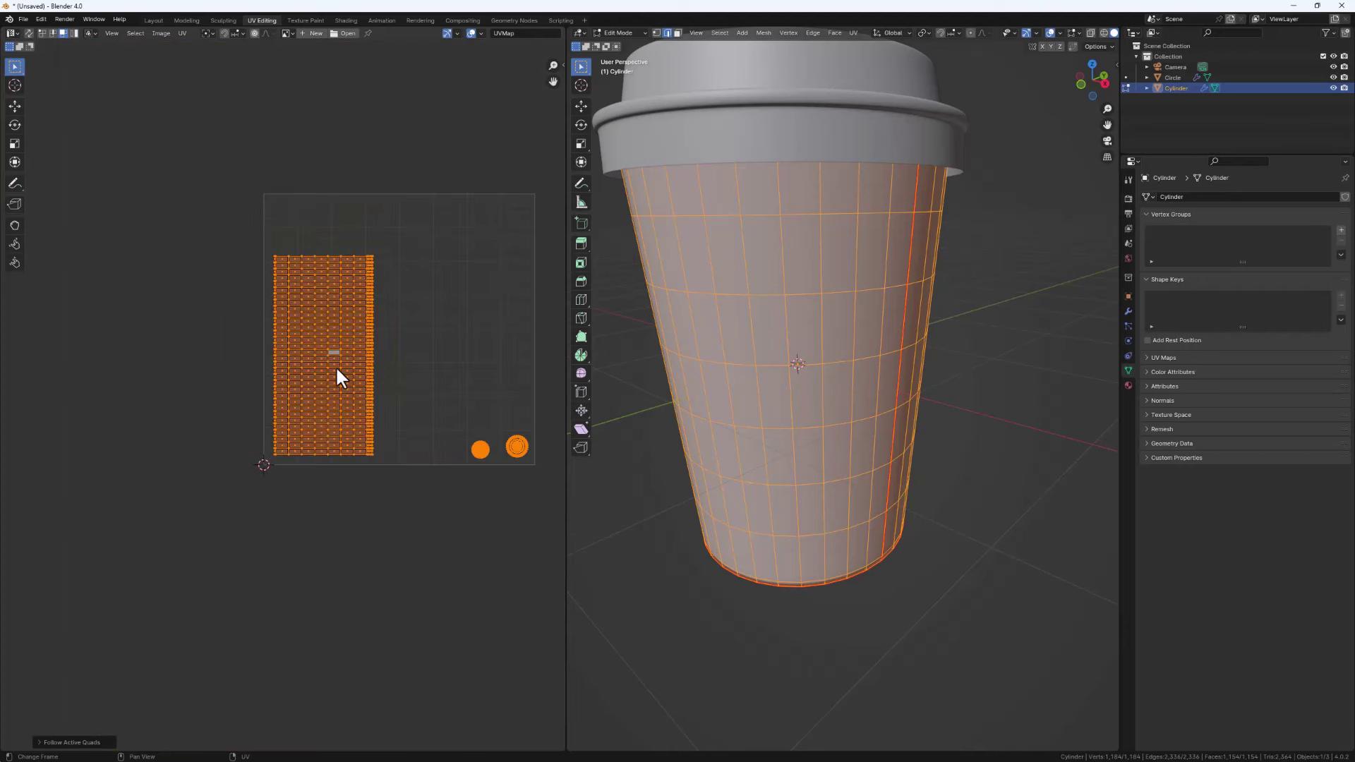
pyautogui.scroll(2, 418, 399)
# Select only the cup's outer wall through its linked faces and select all of its UVs
pyautogui.click(346, 187)
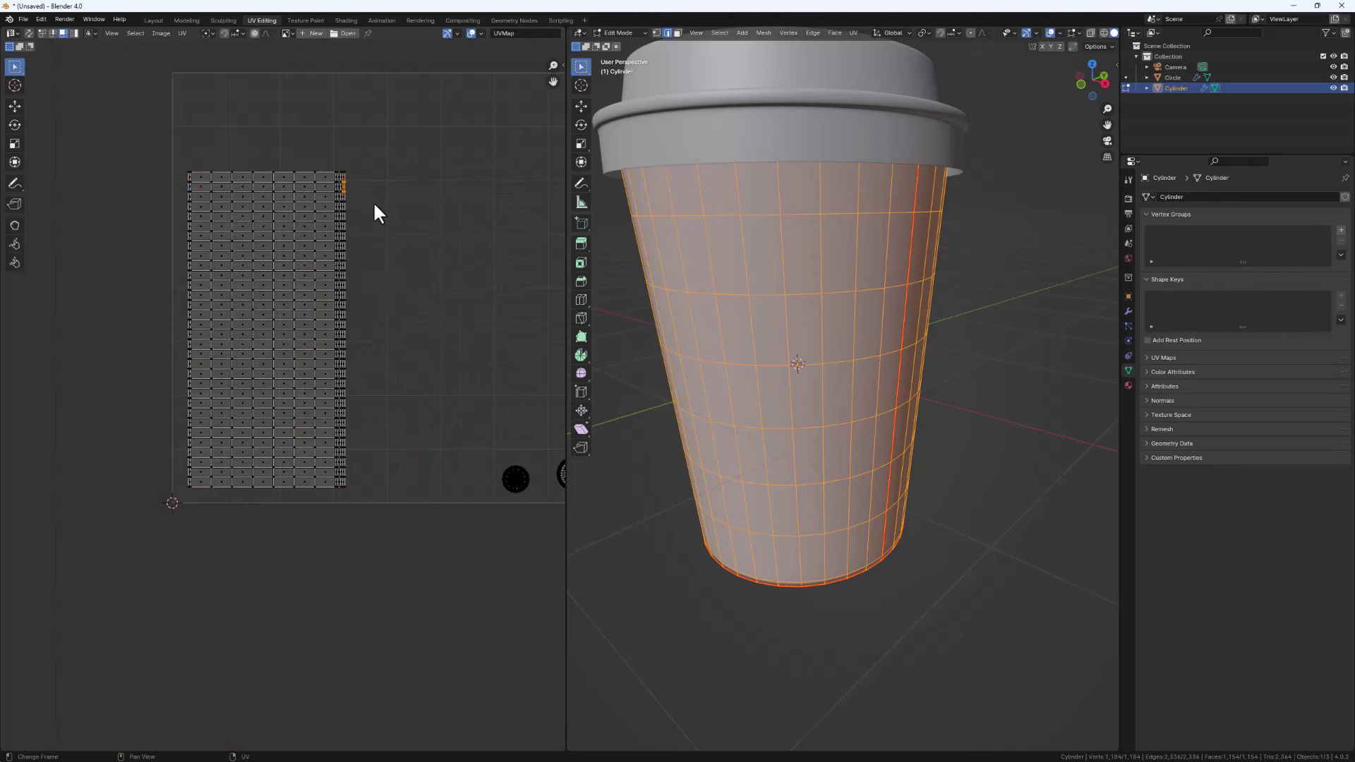
pyautogui.scroll(-2, 872, 422)
pyautogui.moveTo(840, 450); pyautogui.dragTo(811, 475, button='middle')
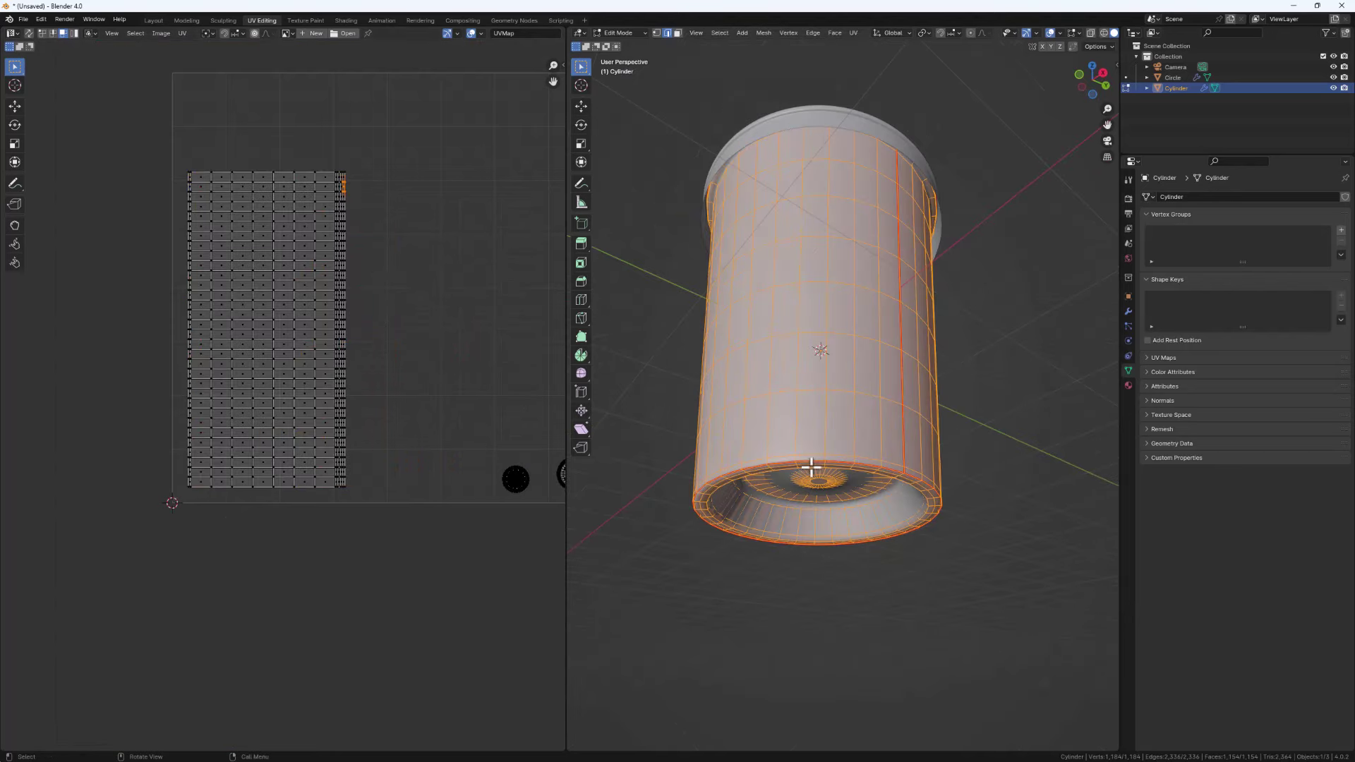
pyautogui.click(812, 462)
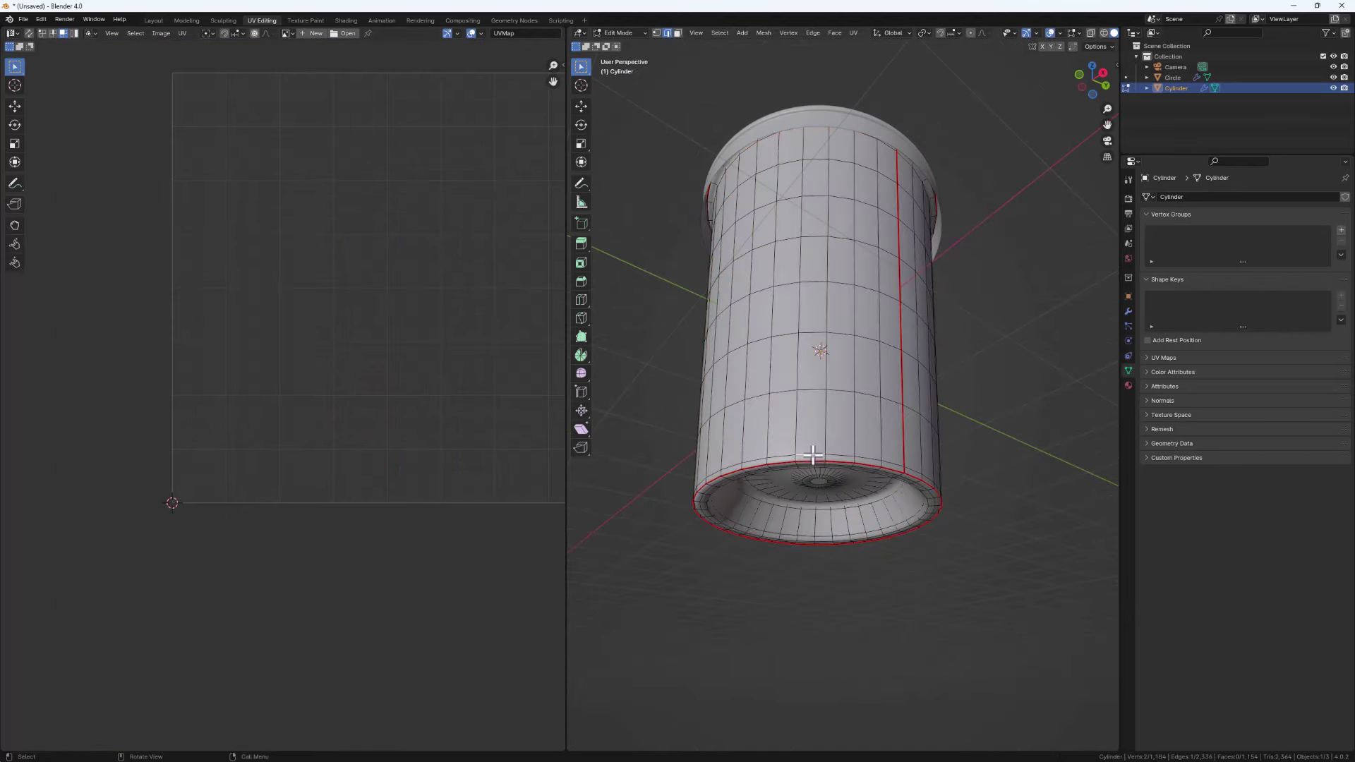
pyautogui.press('3')
pyautogui.click(811, 457)
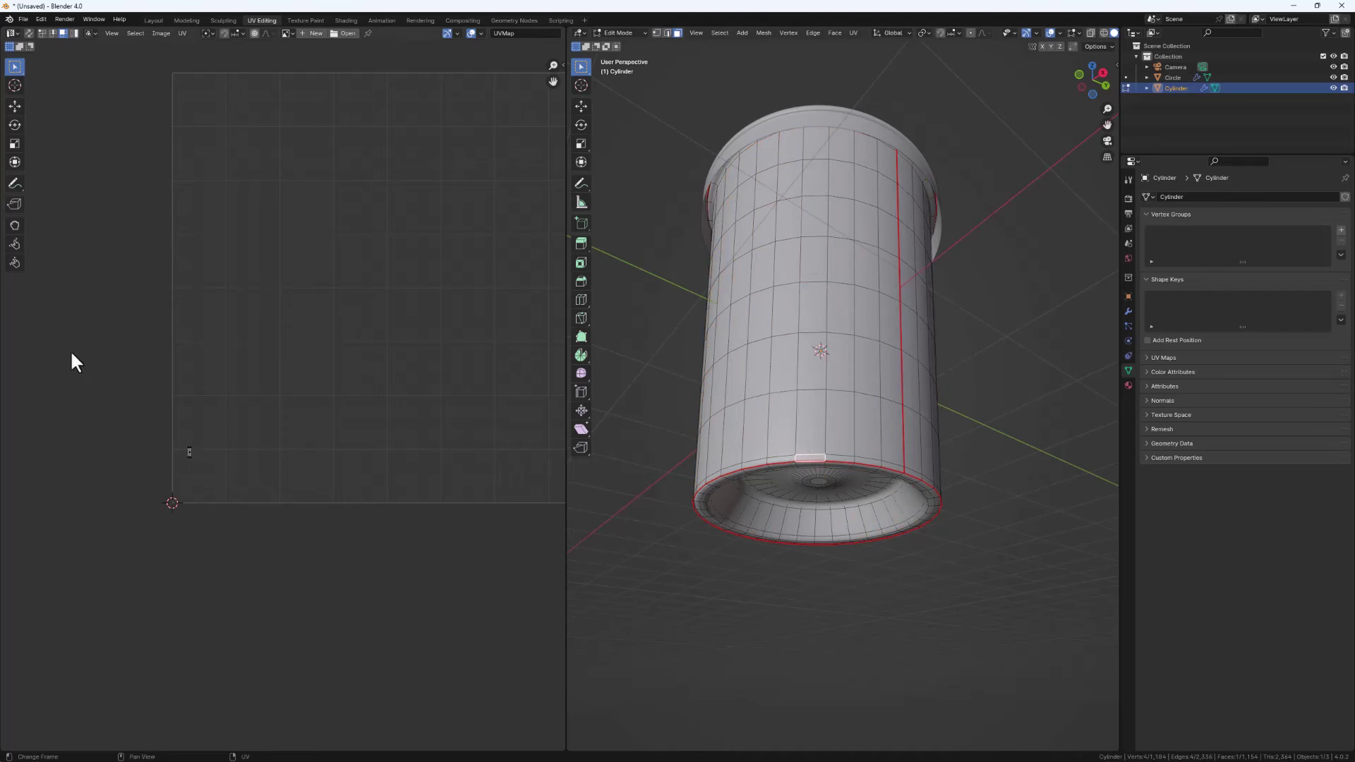
pyautogui.click(829, 354)
pyautogui.hotkey('ctrl', 'l')
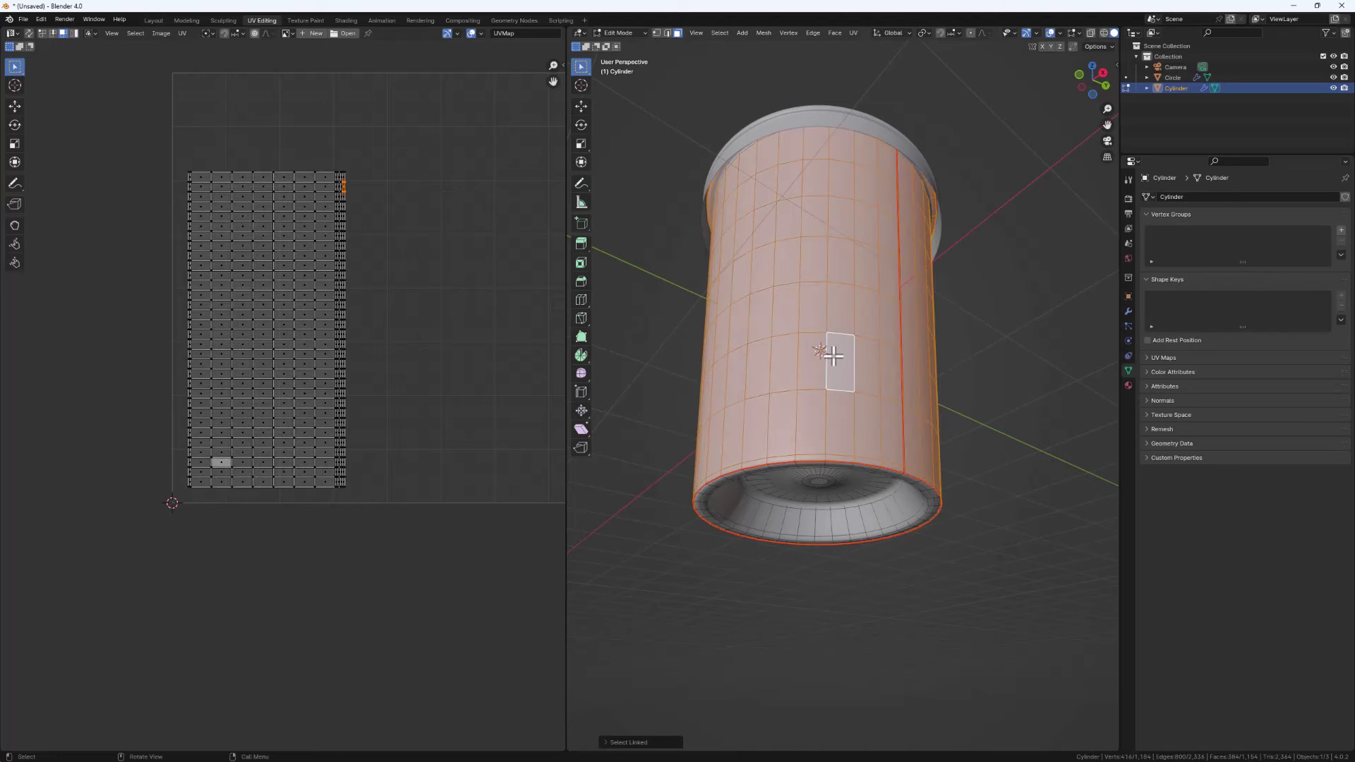
pyautogui.press('a')
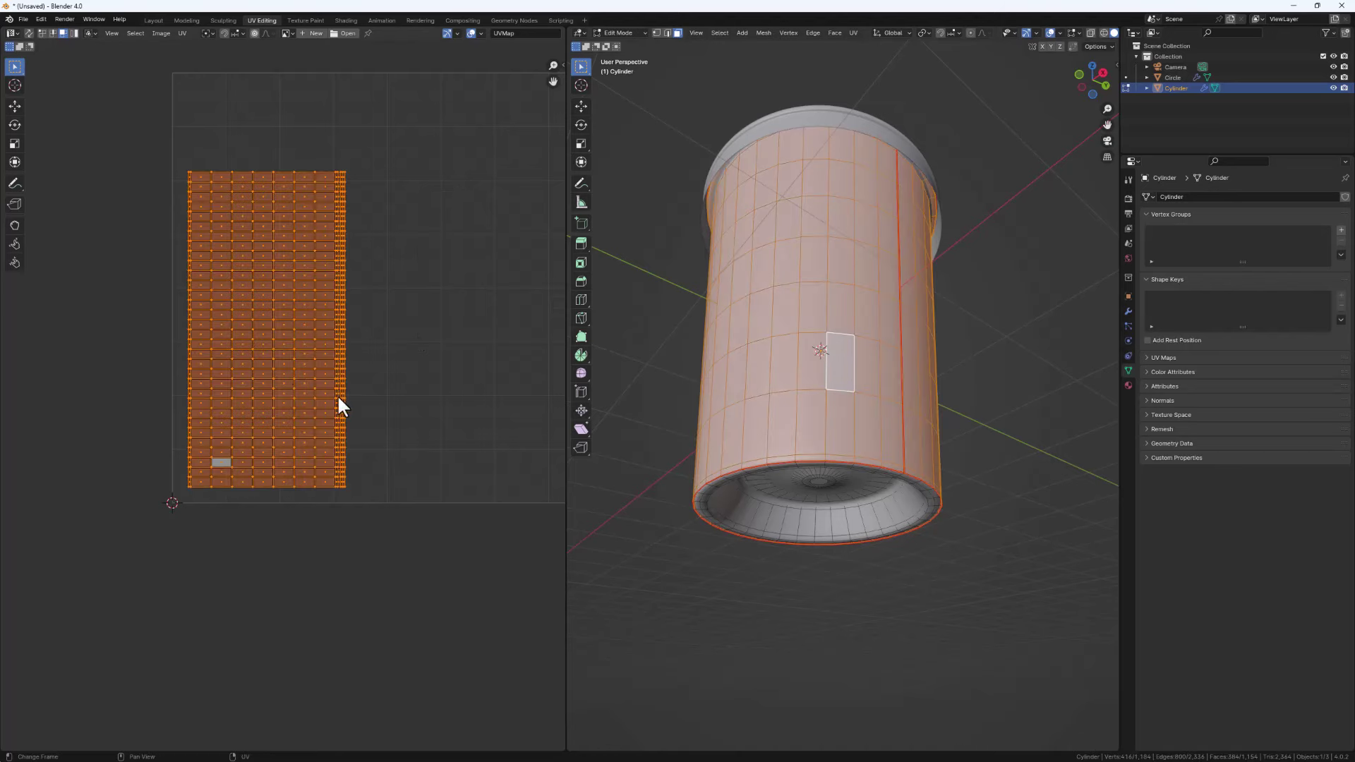
pyautogui.keyDown('ctrl'); pyautogui.hscroll(4, 384, 381); pyautogui.keyUp('ctrl')
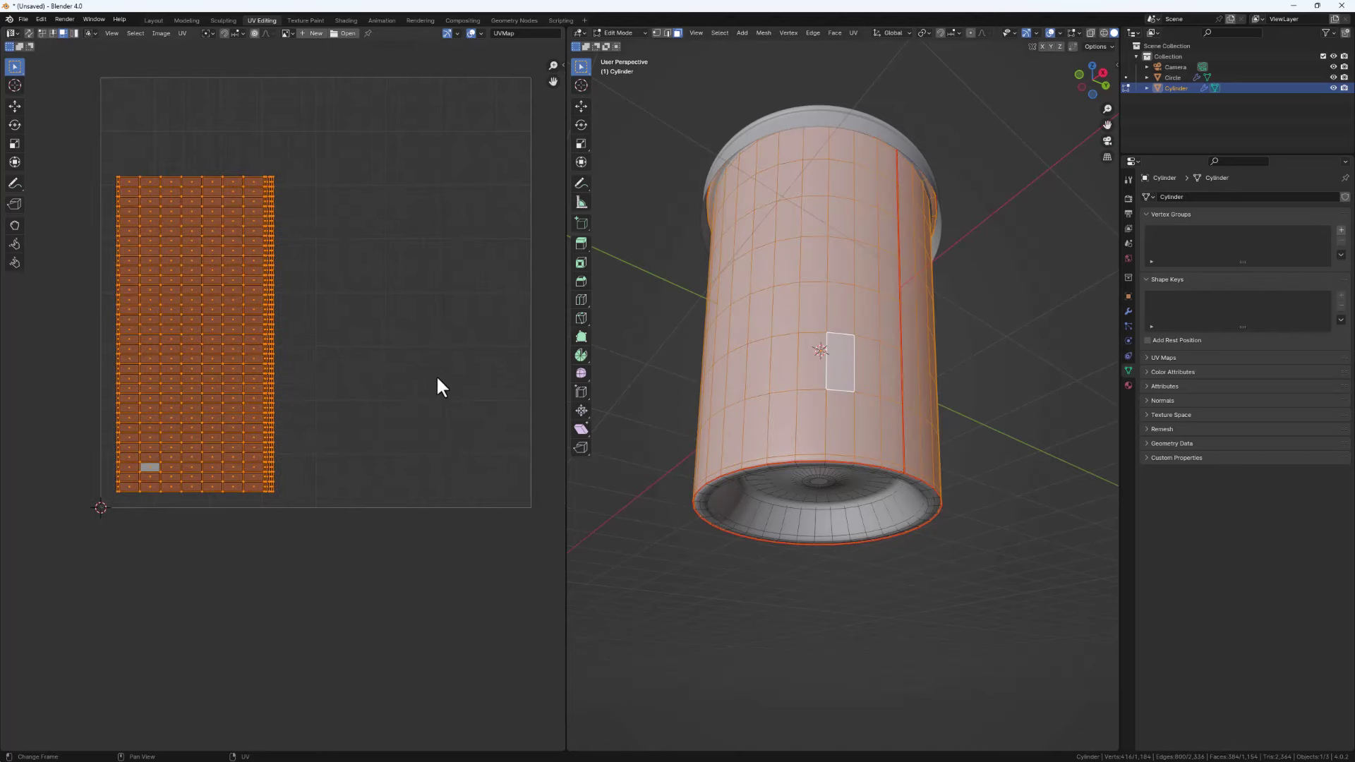
# Rotate the rectangular wall island by -90 degrees so it lies horizontally
pyautogui.press('r')
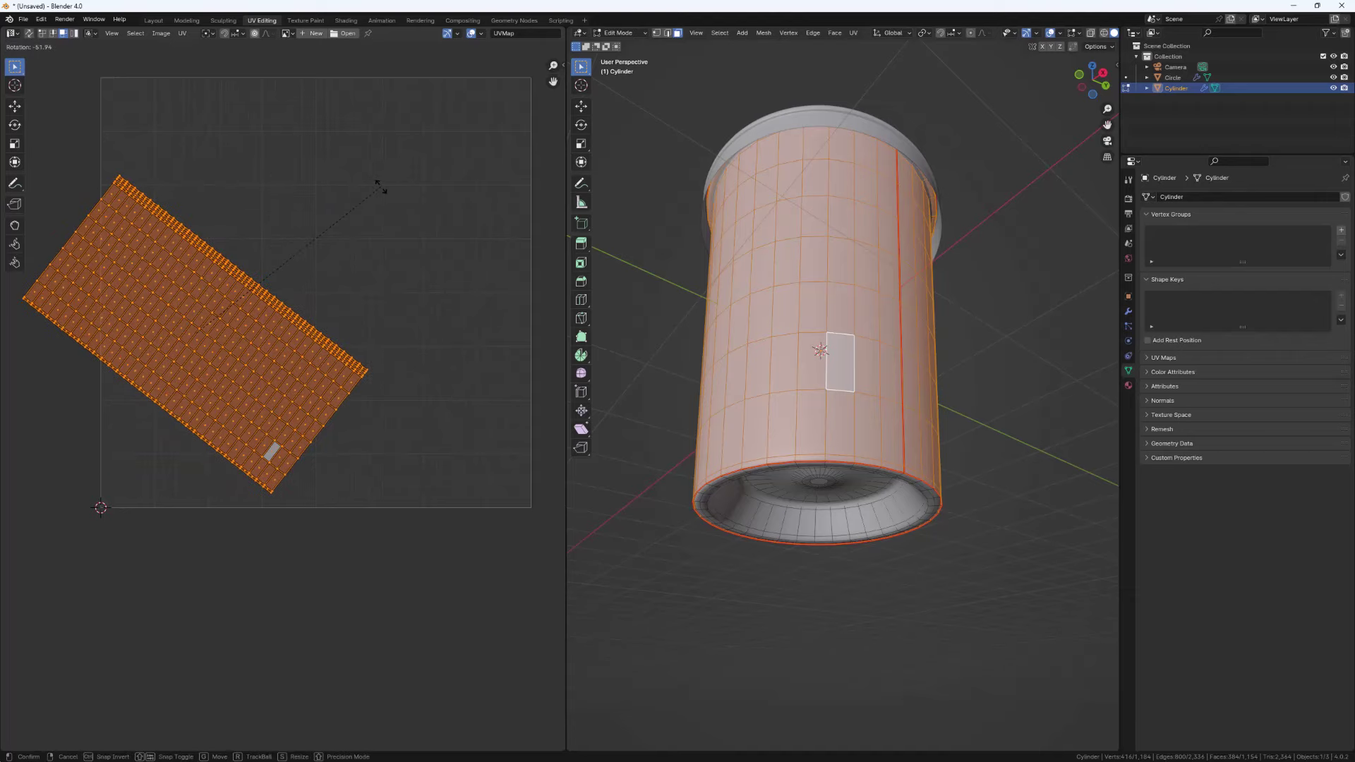
pyautogui.write('-90')
pyautogui.press('Return')
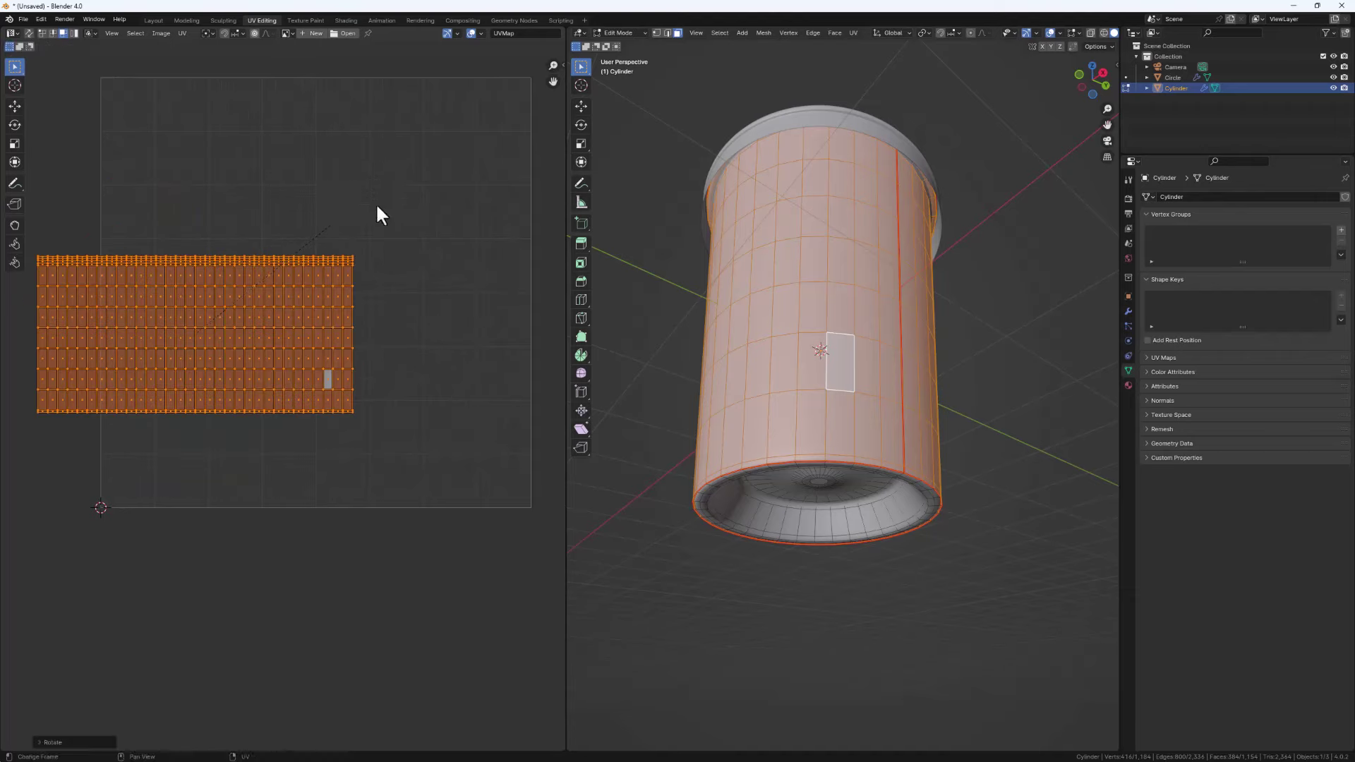
# Move the wall island into the UV square and enlarge it to span the square's full width, centred horizontally
pyautogui.press('g')
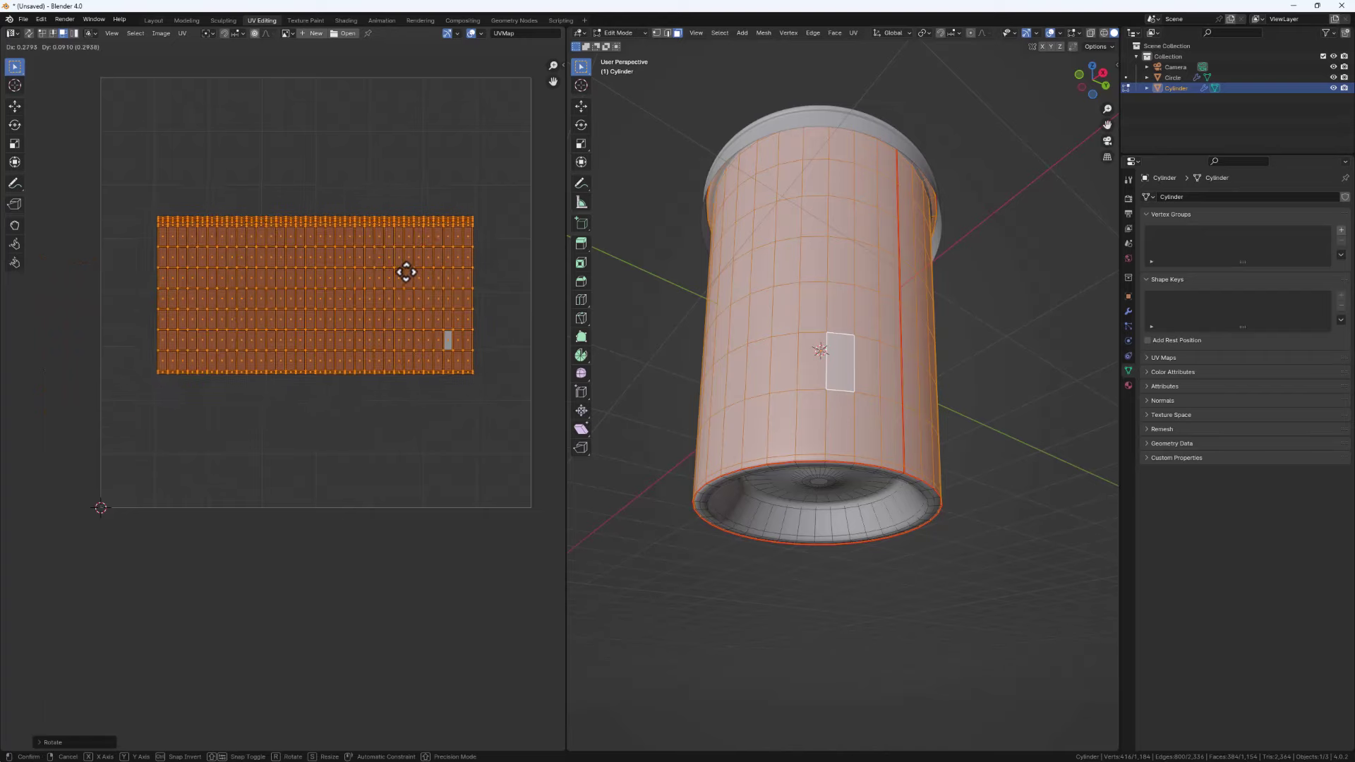
pyautogui.click(403, 268)
pyautogui.press('s')
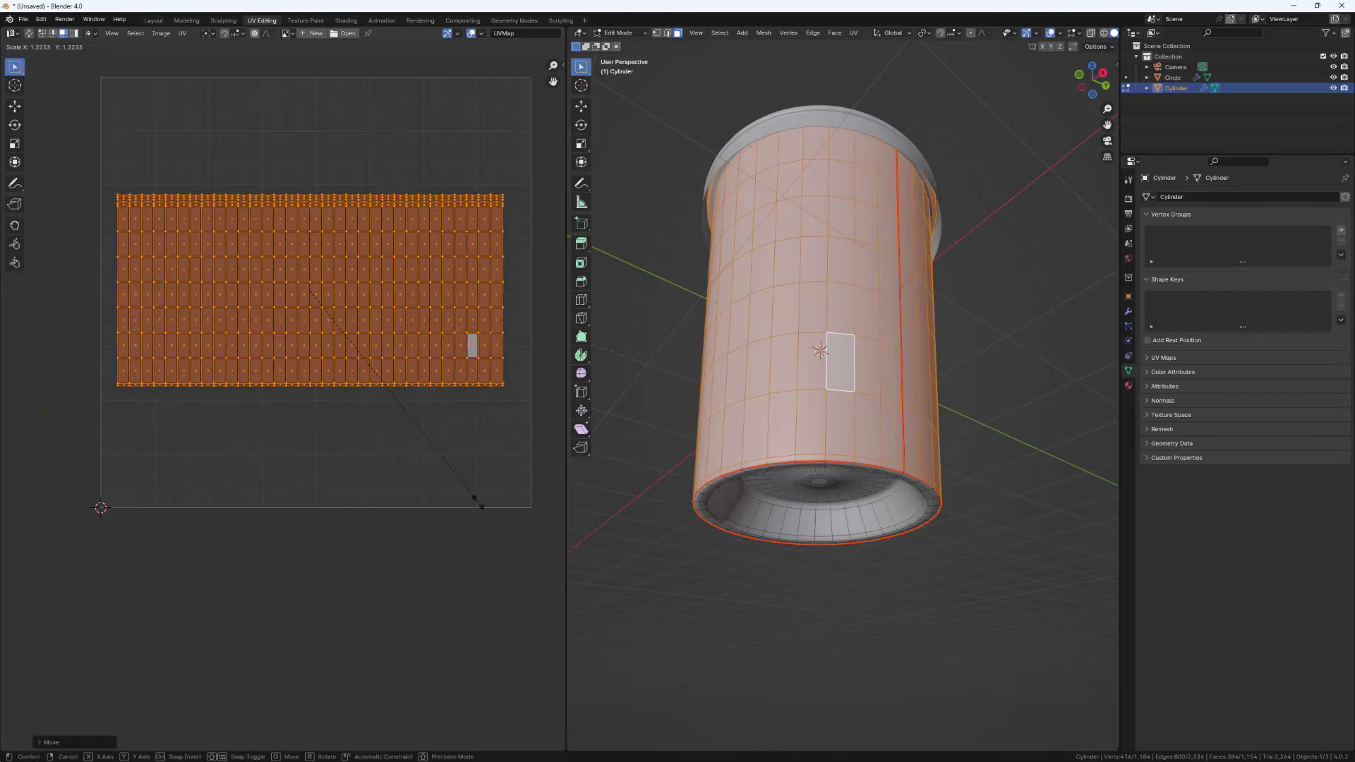
pyautogui.click(485, 537)
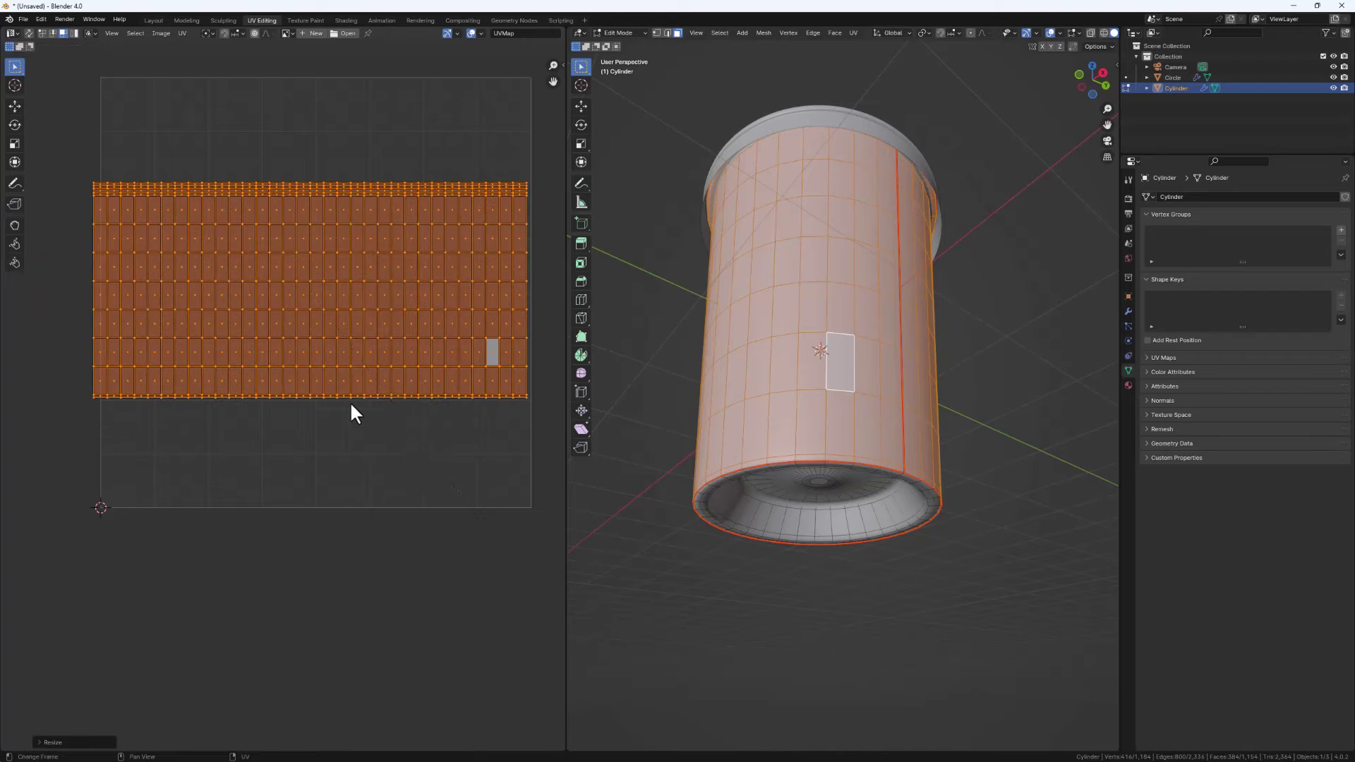
pyautogui.press('g')
pyautogui.click(356, 400)
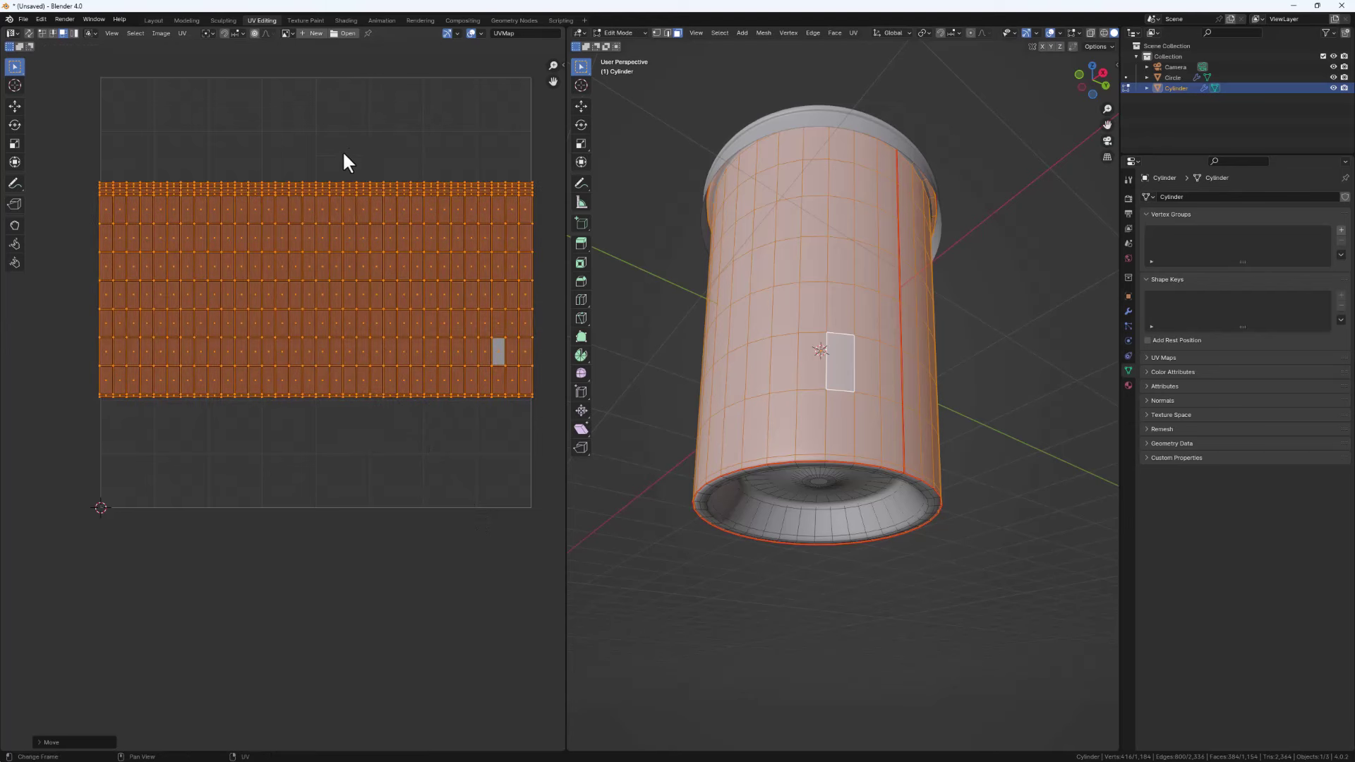
# Open the image "cup uv.psd" from the coffee cup folder as the background of the UV layout
pyautogui.click(345, 34)
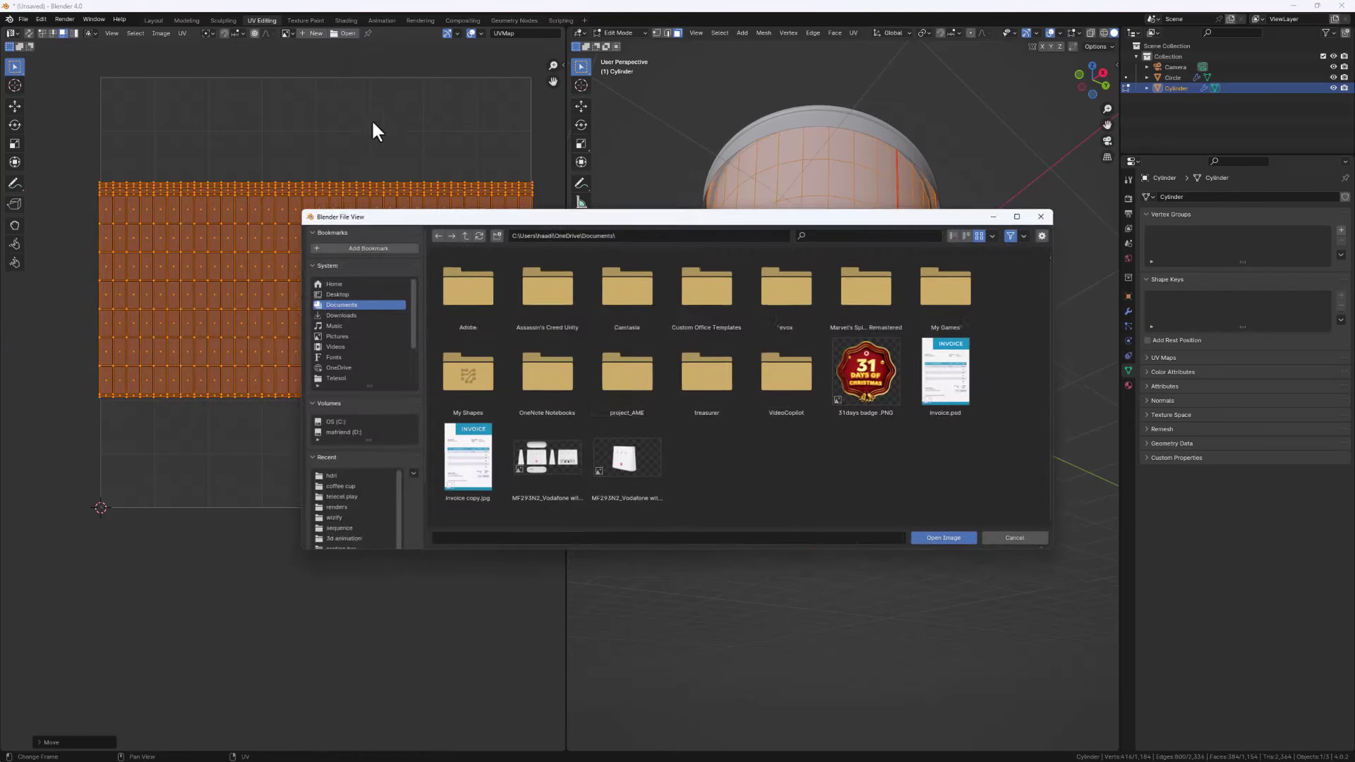
pyautogui.click(339, 487)
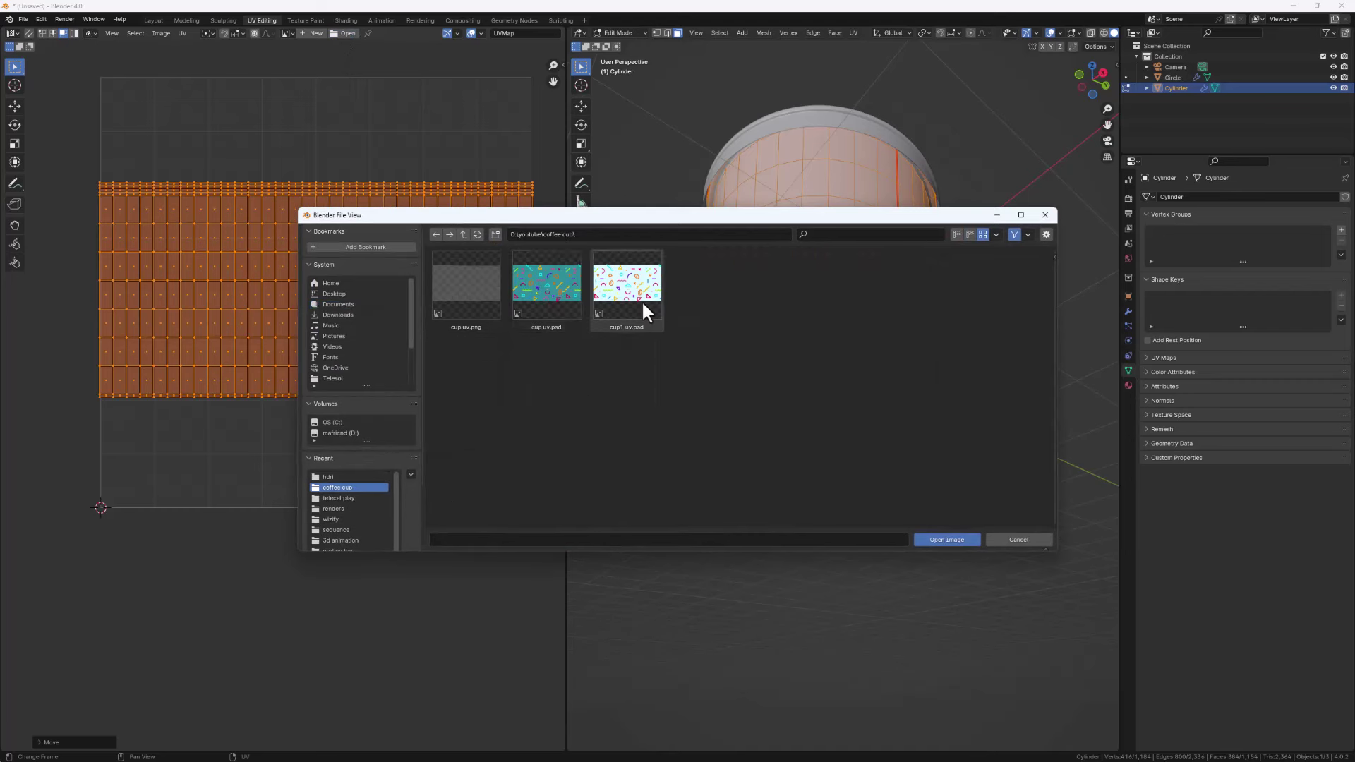
pyautogui.click(563, 291)
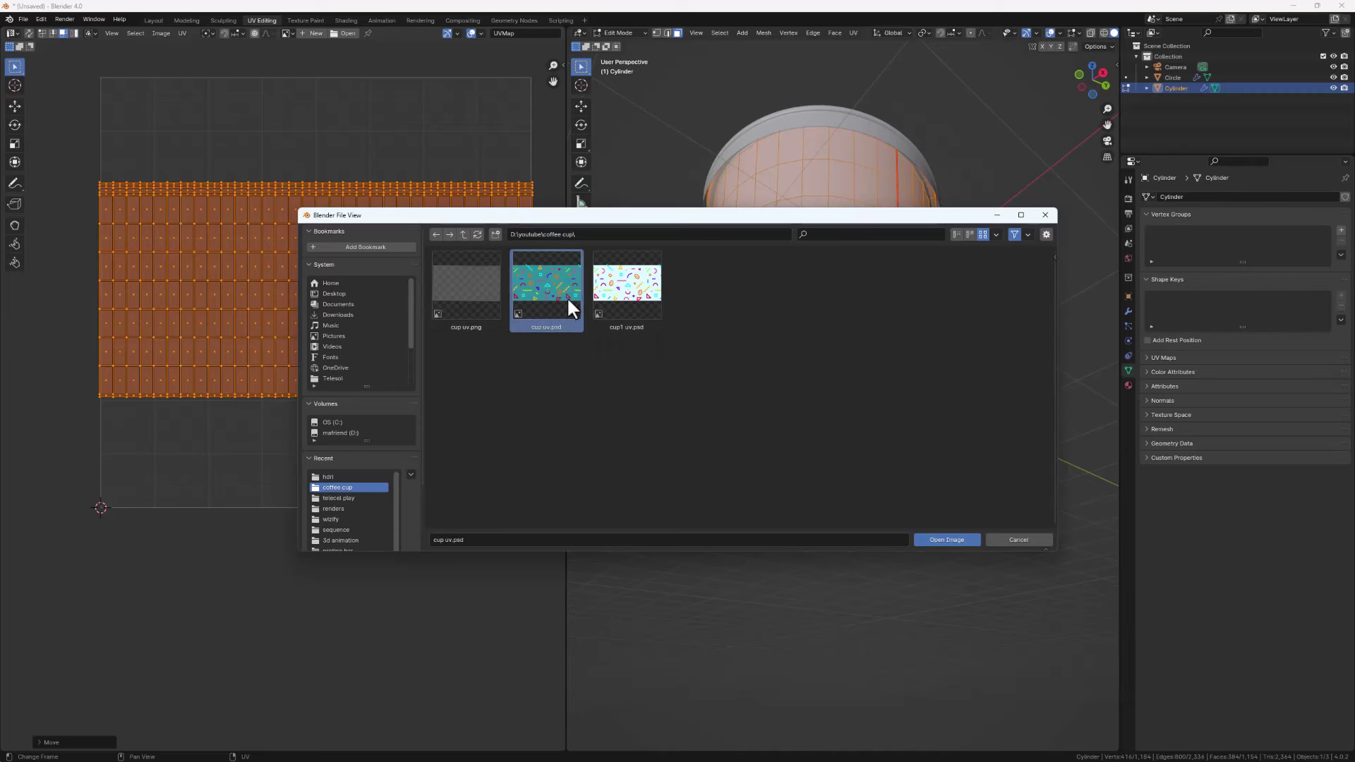
pyautogui.click(939, 540)
pyautogui.scroll(-5, 313, 363)
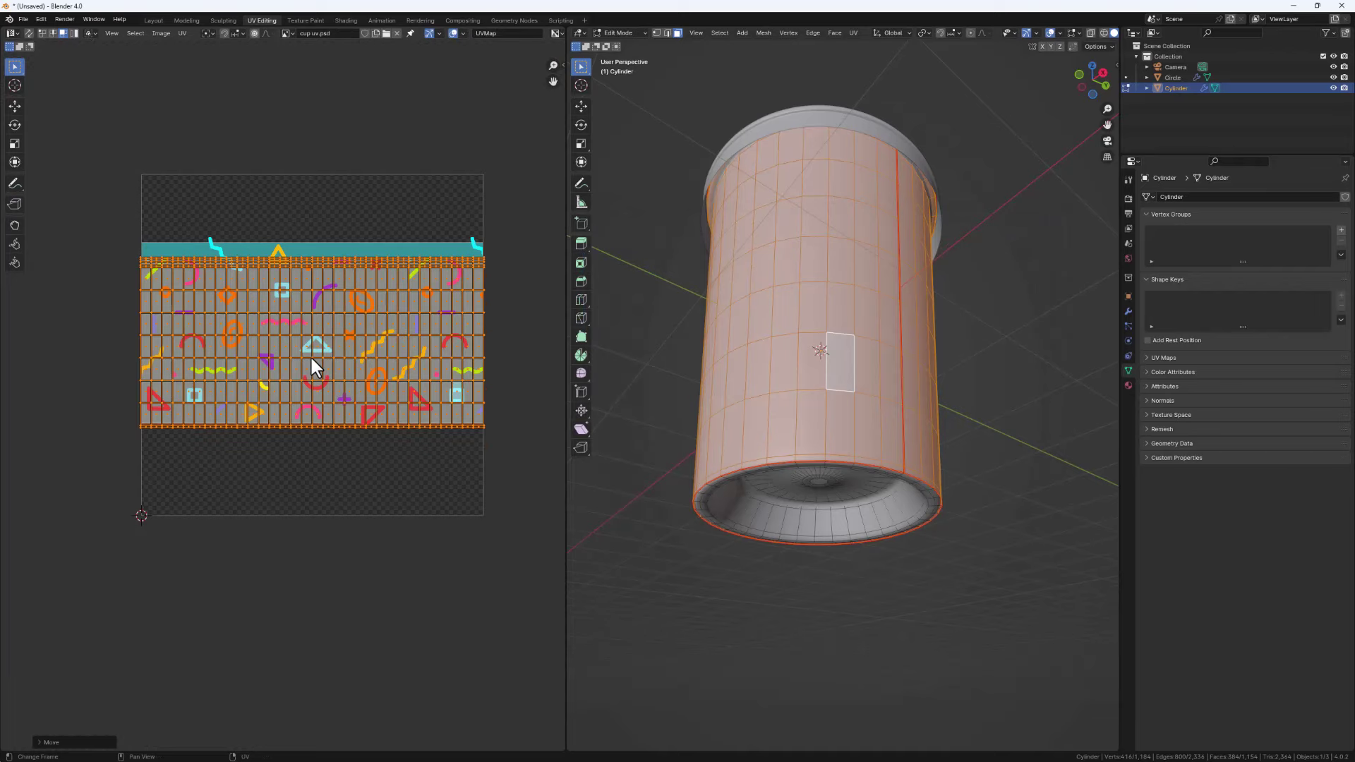
# Reposition the cup wall's UV island and shrink it slightly so it fits inside the patterned band of the cup uv.psd image
pyautogui.scroll(2, 312, 359)
pyautogui.press('g')
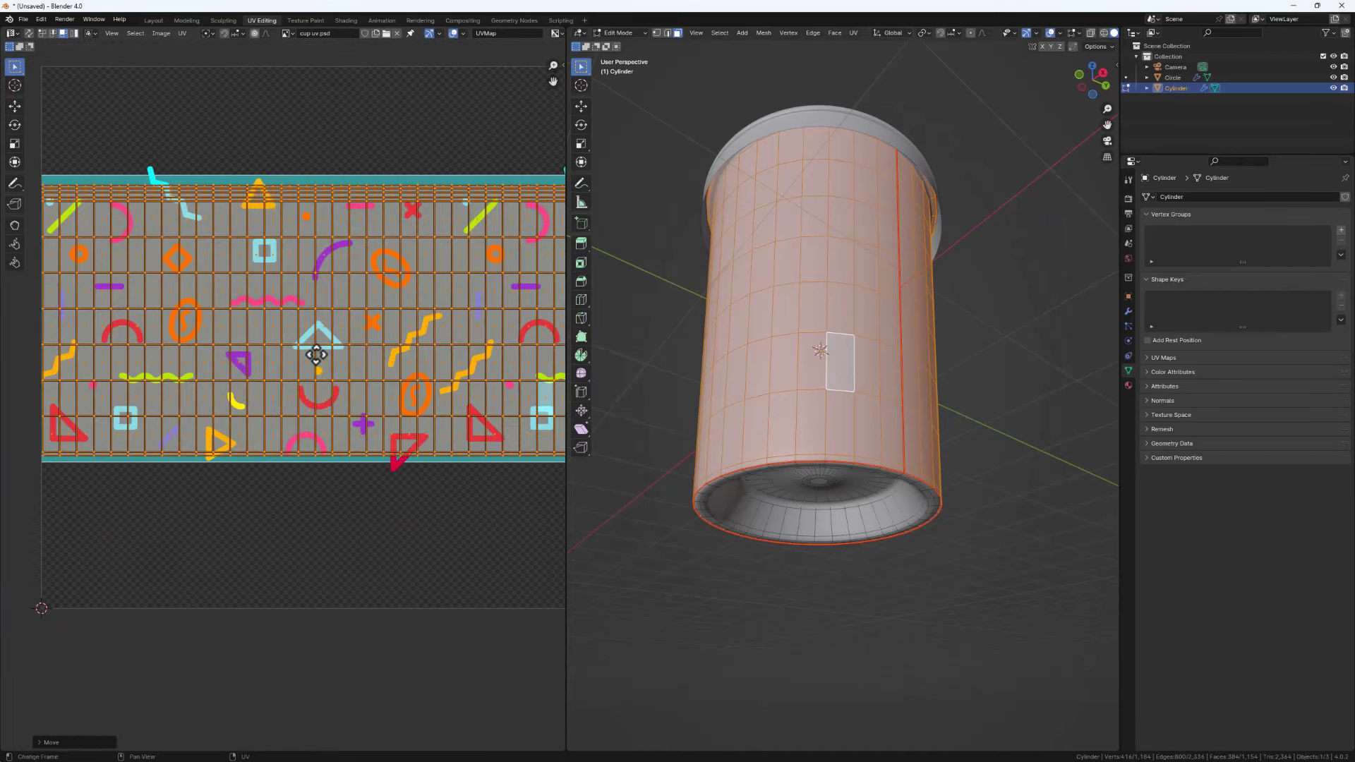
pyautogui.click(311, 348)
pyautogui.scroll(-3, 310, 388)
pyautogui.scroll(2, 310, 384)
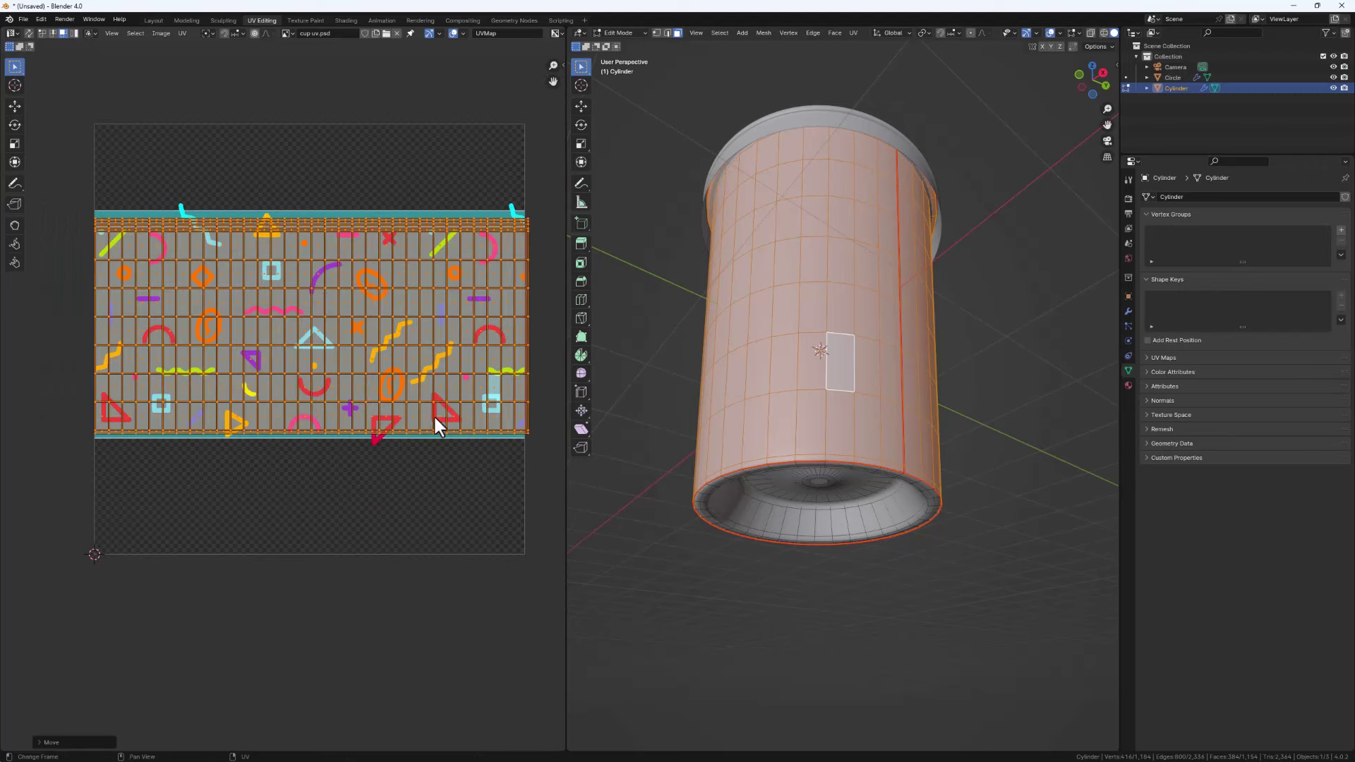
pyautogui.press('s')
pyautogui.click(397, 365)
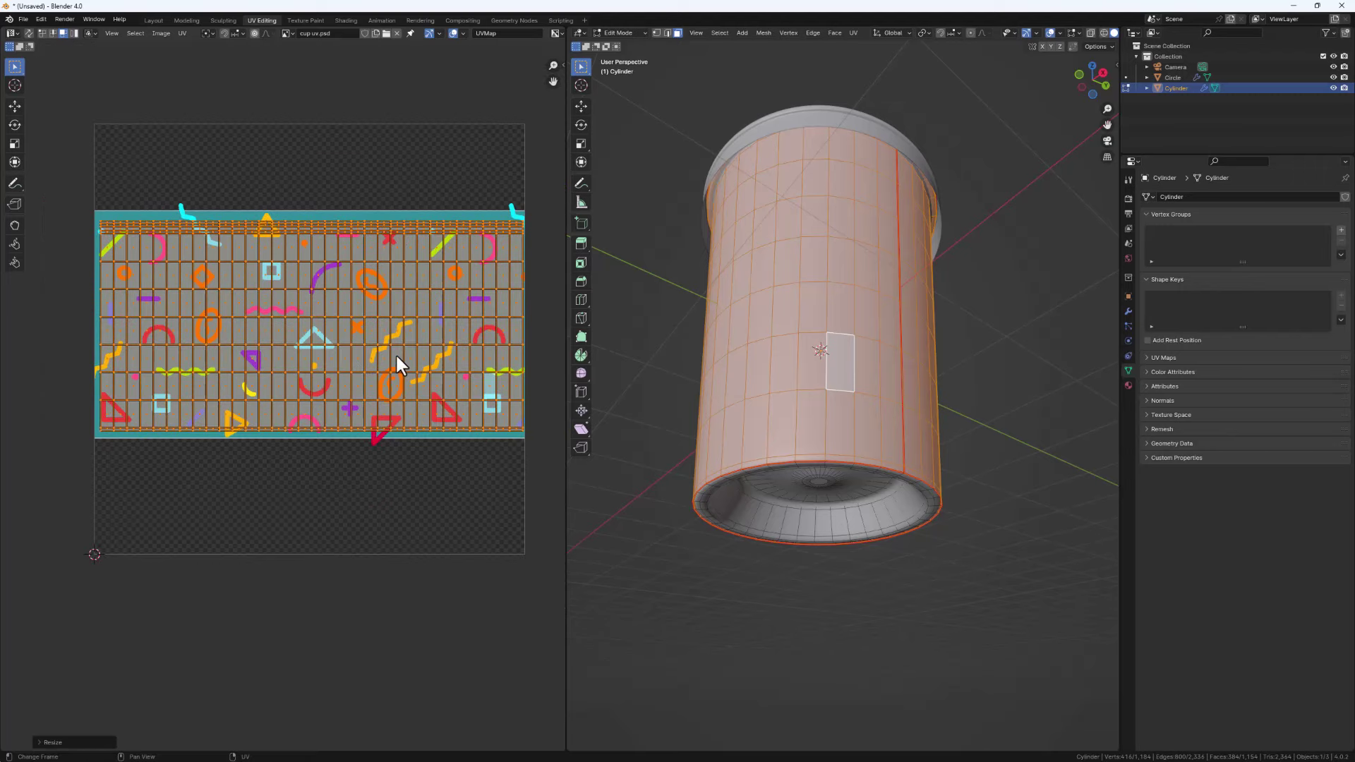
pyautogui.press('g')
pyautogui.click(393, 357)
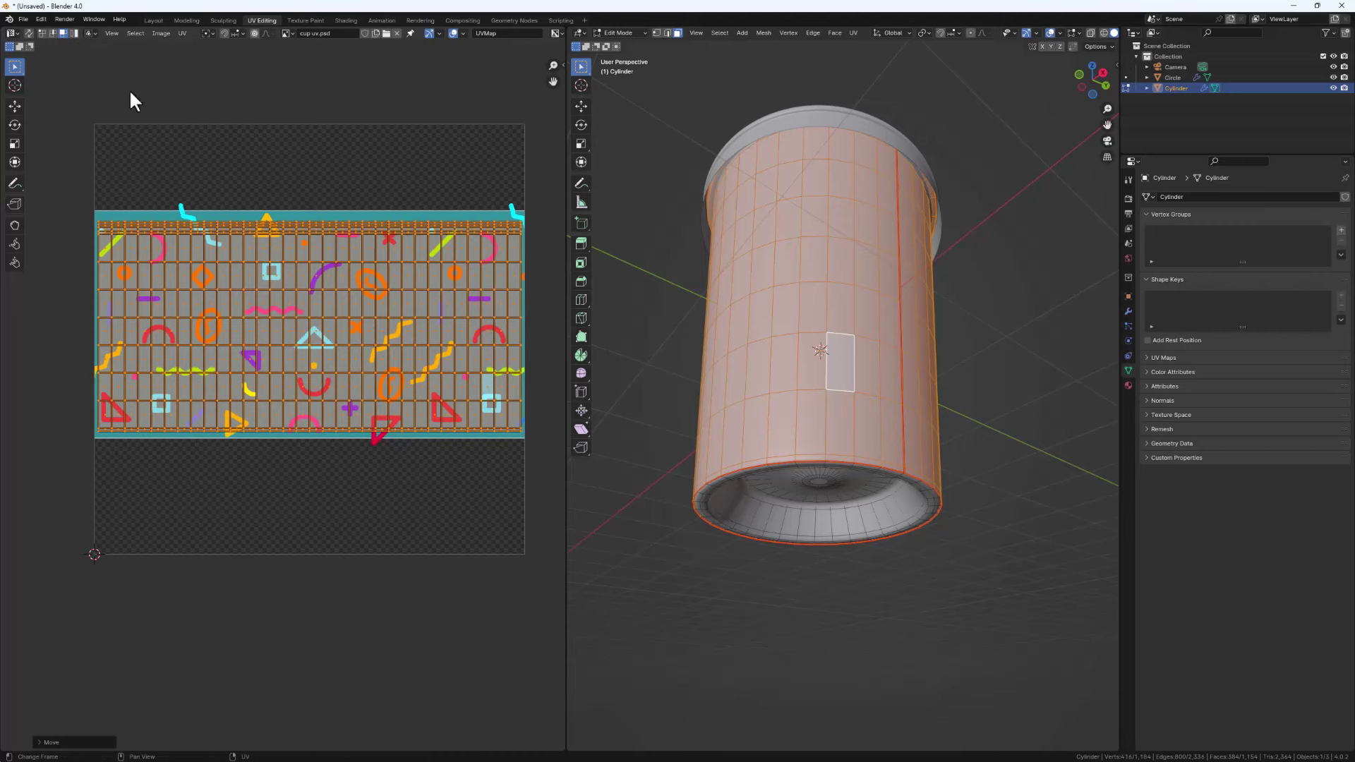
# Return to the Layout workspace and leave local view to show the cup together with its lid
pyautogui.moveTo(773, 318); pyautogui.dragTo(794, 244, button='middle')
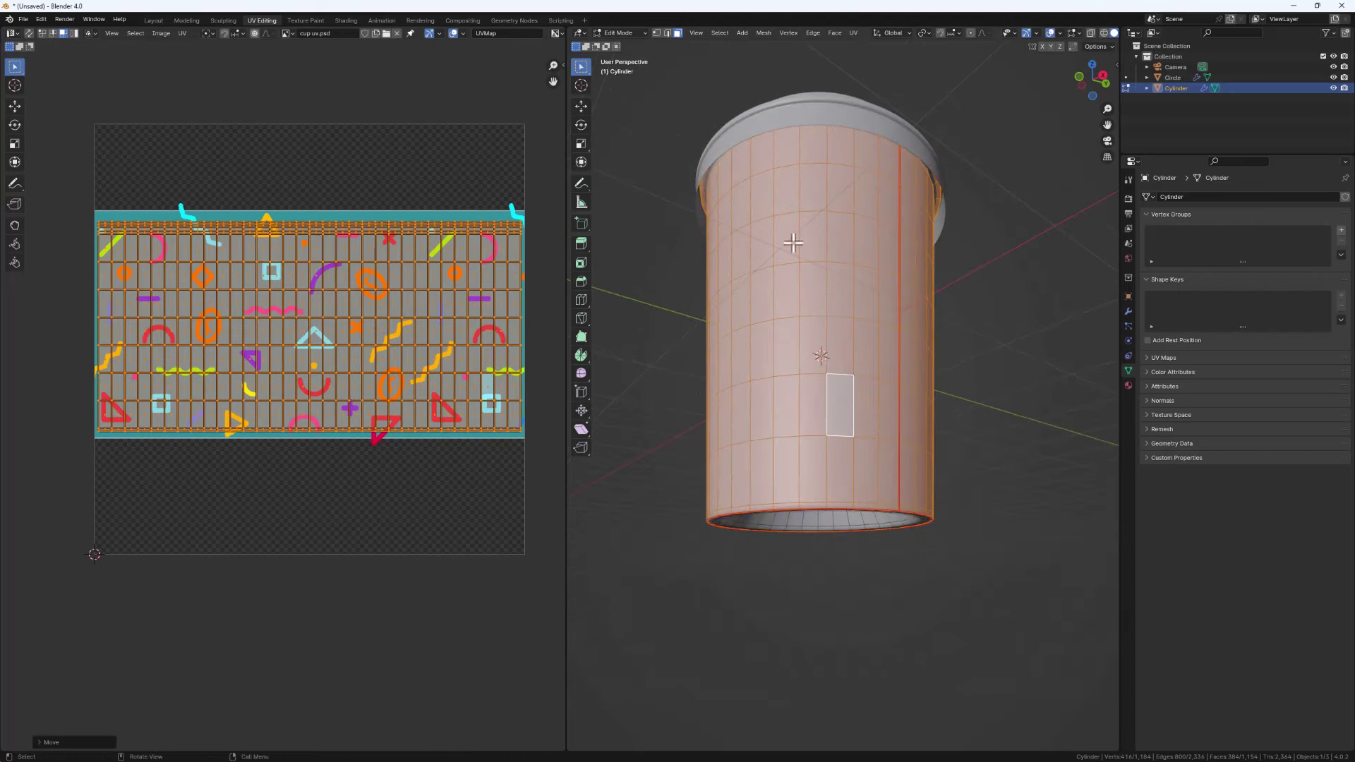
pyautogui.click(154, 20)
pyautogui.moveTo(684, 461); pyautogui.dragTo(637, 435, button='middle')
pyautogui.scroll(3, 616, 346)
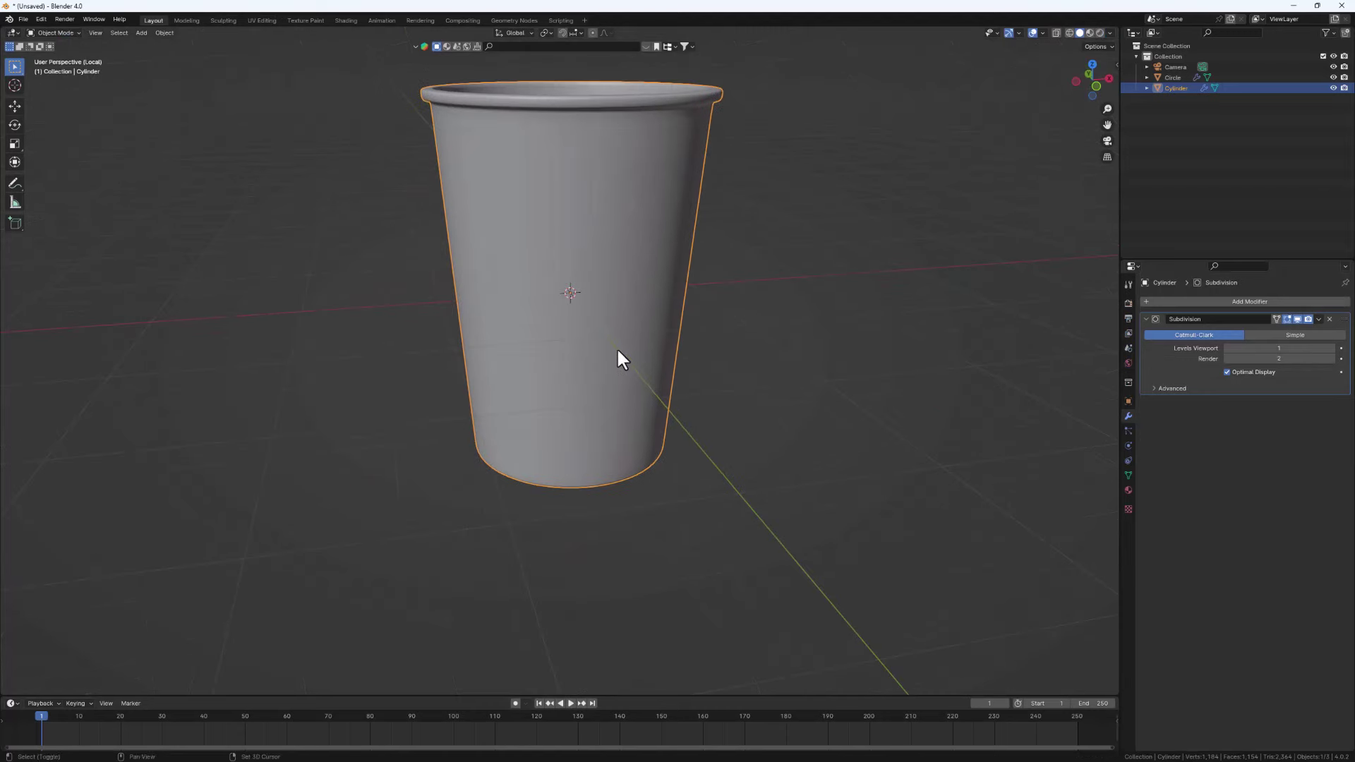
pyautogui.press('KP_Divide')
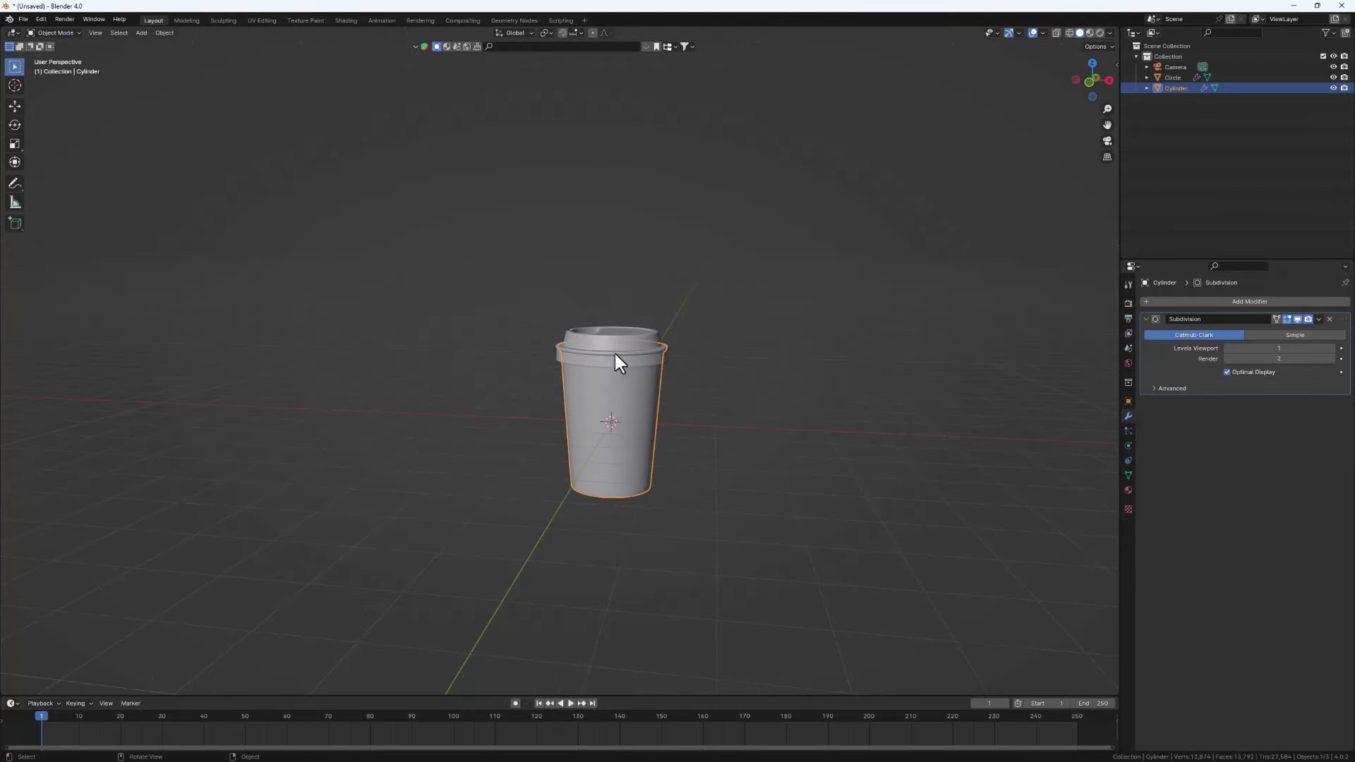
pyautogui.scroll(2, 618, 362)
pyautogui.click(814, 367)
pyautogui.scroll(3, 584, 342)
pyautogui.click(586, 346)
pyautogui.scroll(-1, 630, 525)
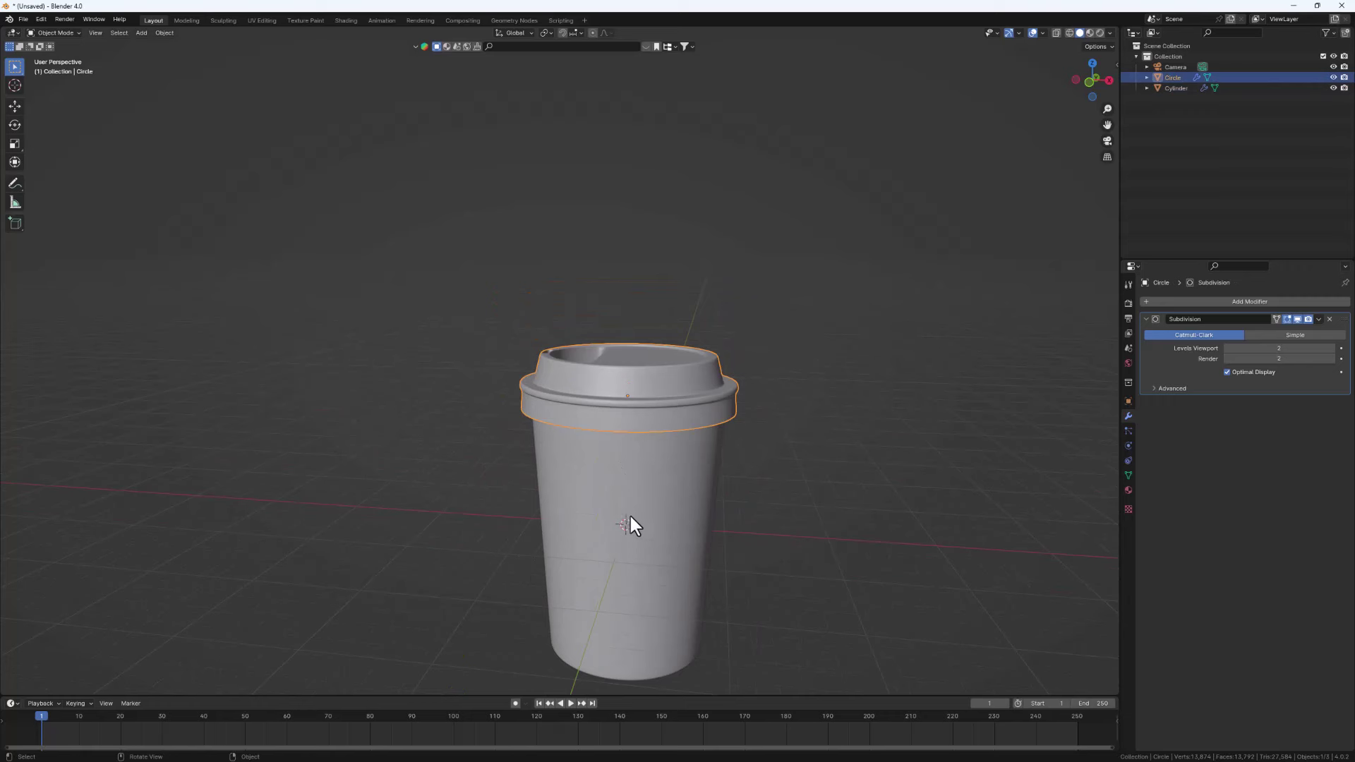
pyautogui.keyDown('shift'); pyautogui.moveTo(630, 525); pyautogui.dragTo(633, 381, button='middle'); pyautogui.keyUp('shift')
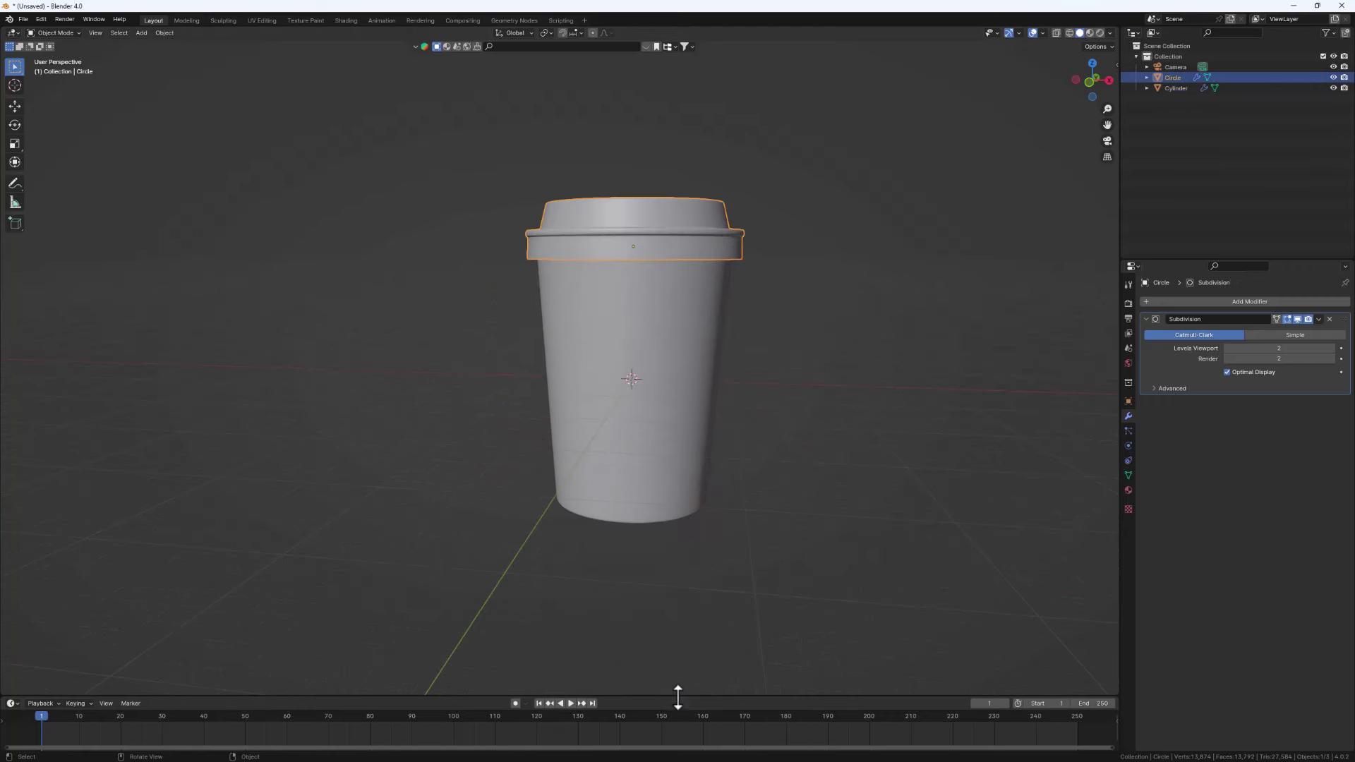
# Enlarge the timeline area to about half the window height and turn it into a Shader Editor
pyautogui.moveTo(677, 697); pyautogui.dragTo(624, 385)
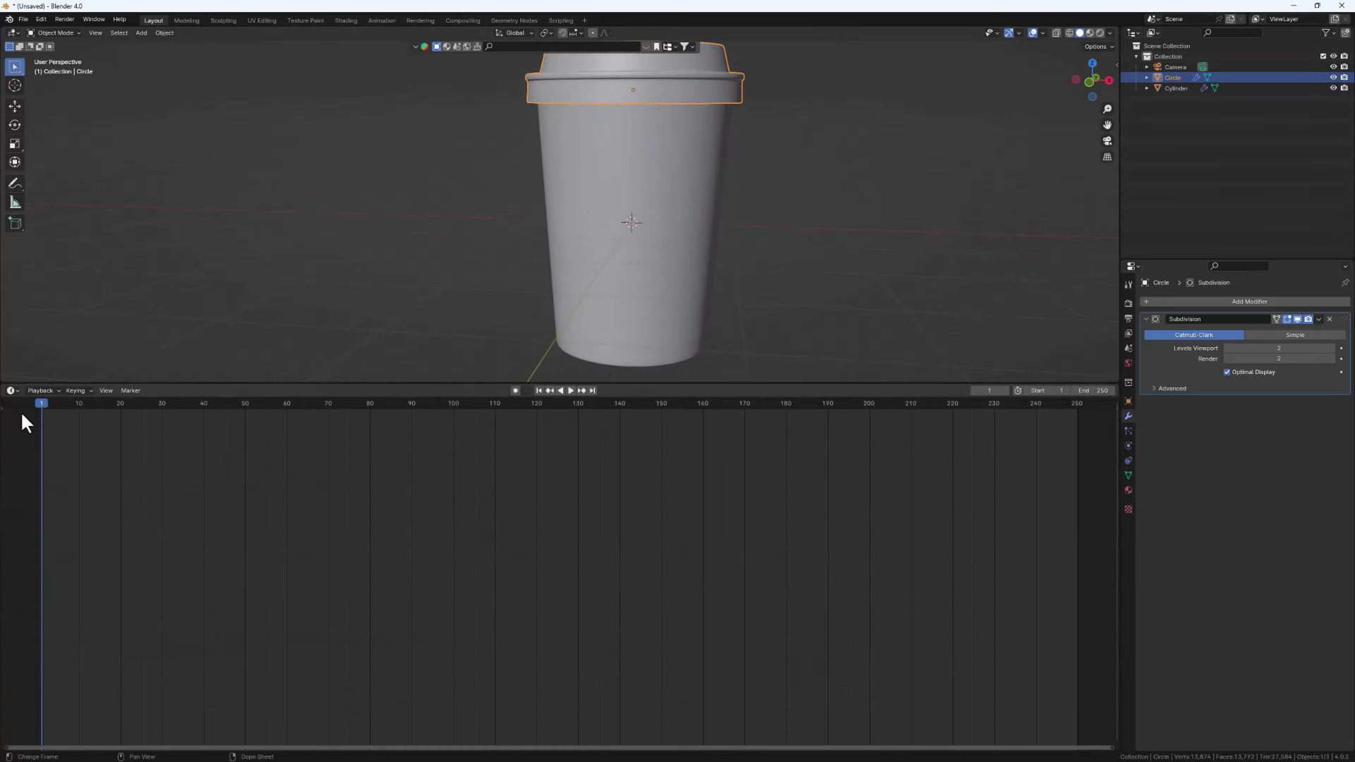
pyautogui.click(14, 390)
pyautogui.click(10, 389)
pyautogui.click(45, 488)
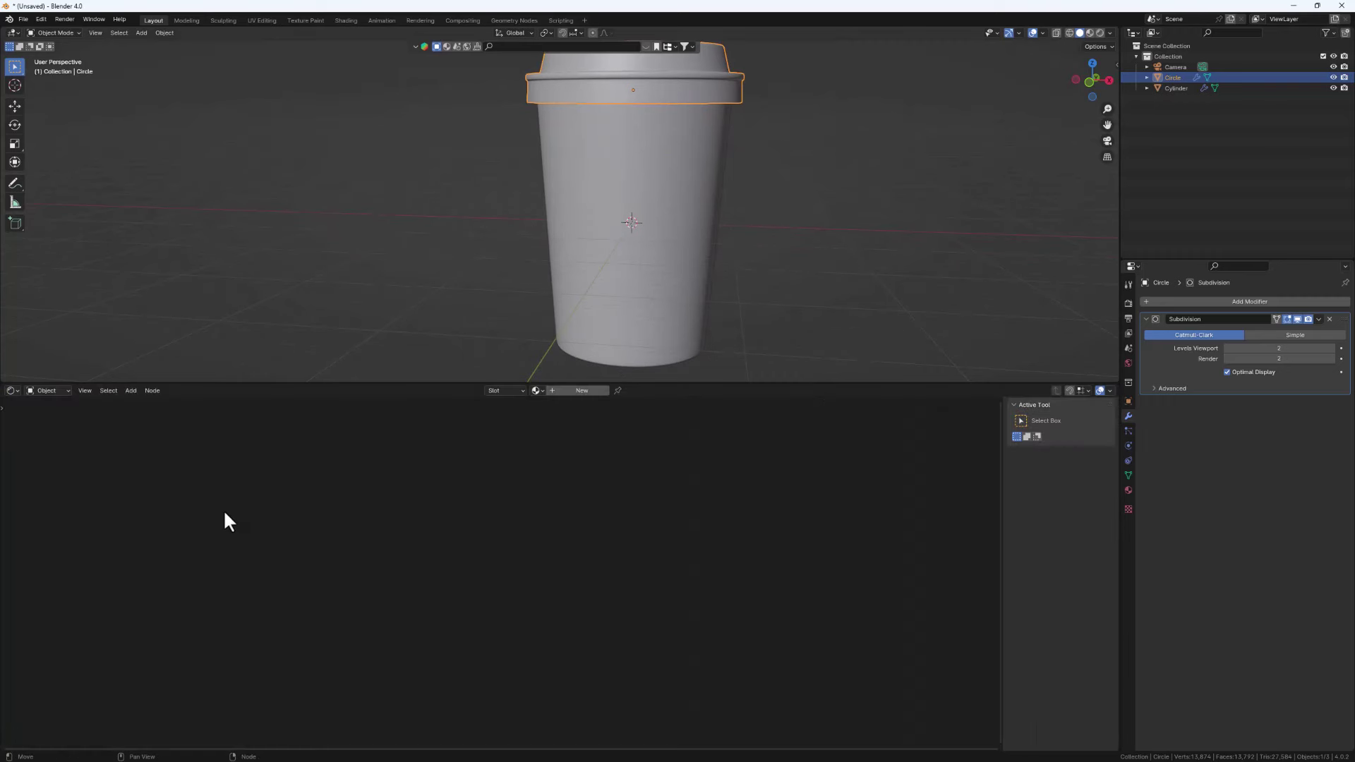
# Split the 3D viewport into two side-by-side views and look through the scene camera in the second one
pyautogui.moveTo(1117, 26); pyautogui.dragTo(597, 145)
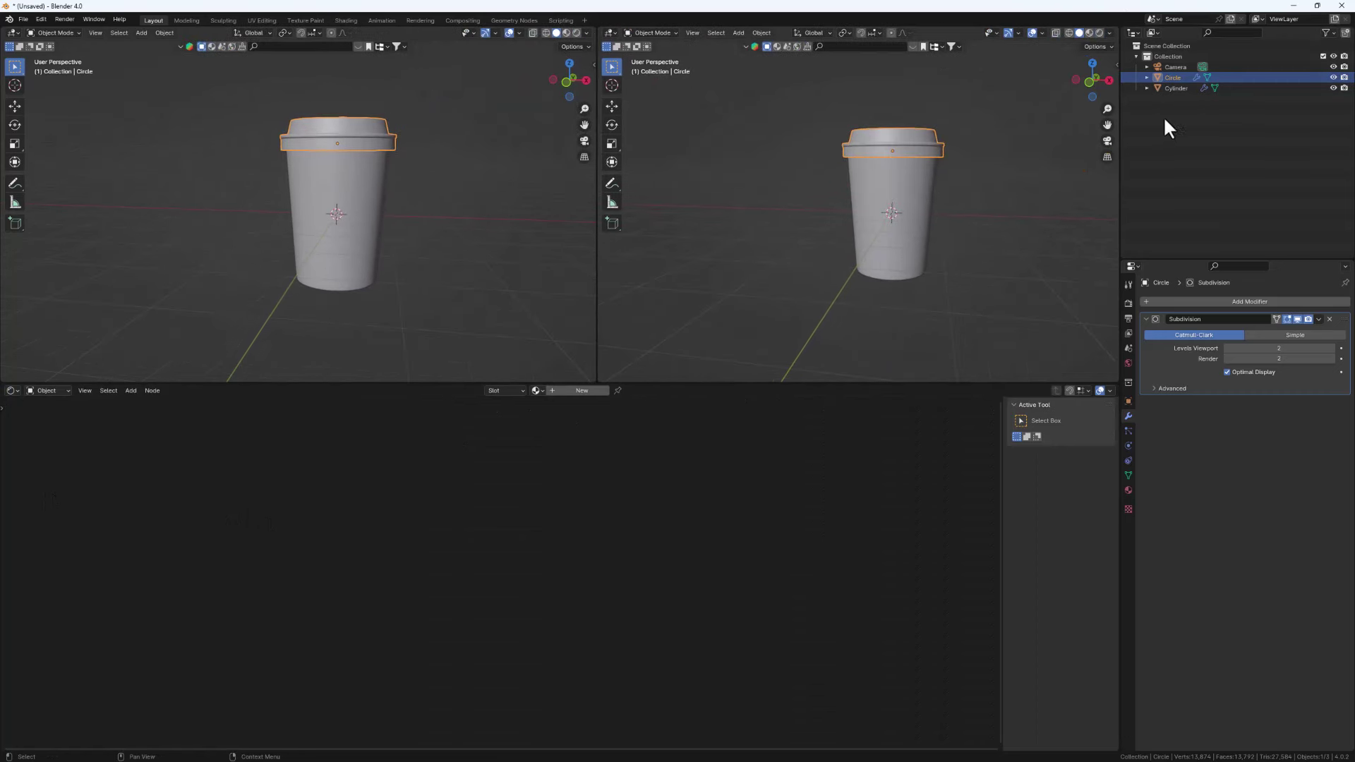
pyautogui.click(1105, 144)
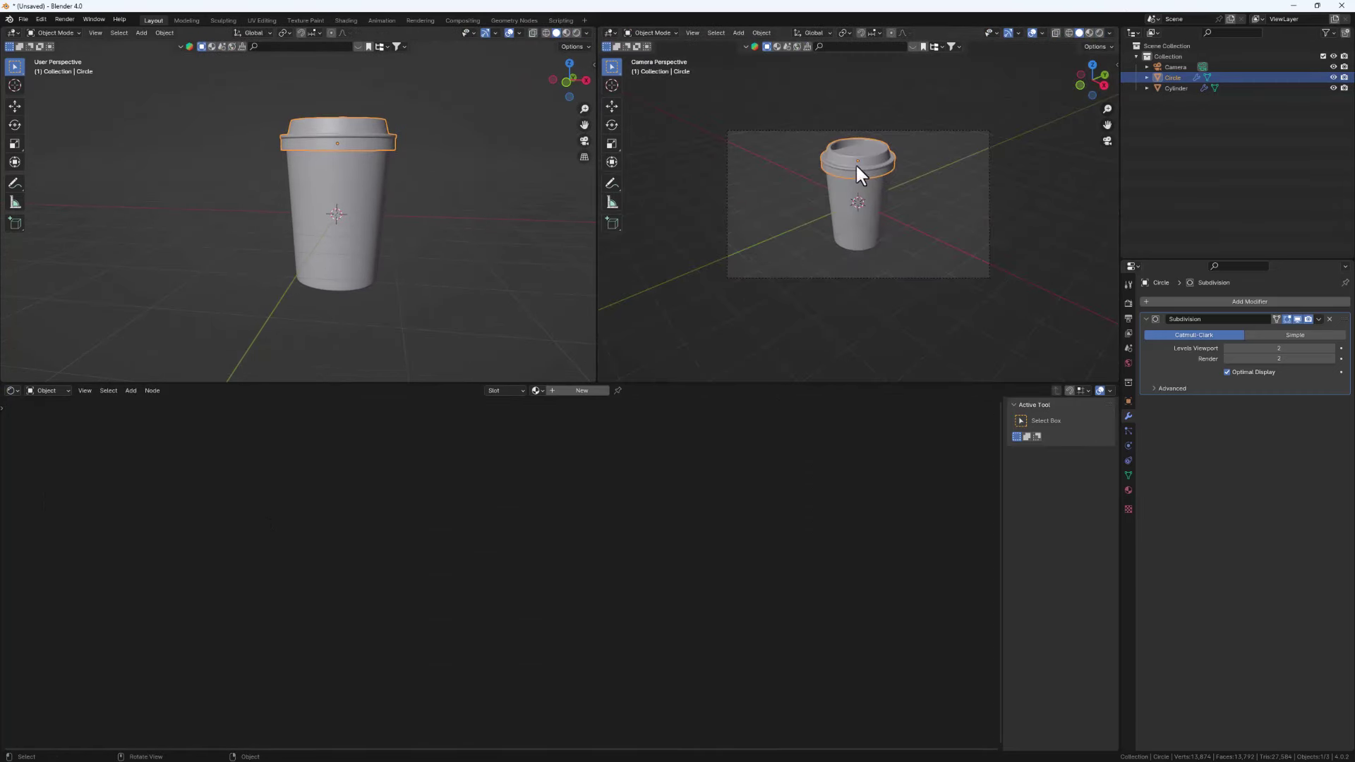
pyautogui.scroll(4, 868, 157)
pyautogui.scroll(-3, 882, 147)
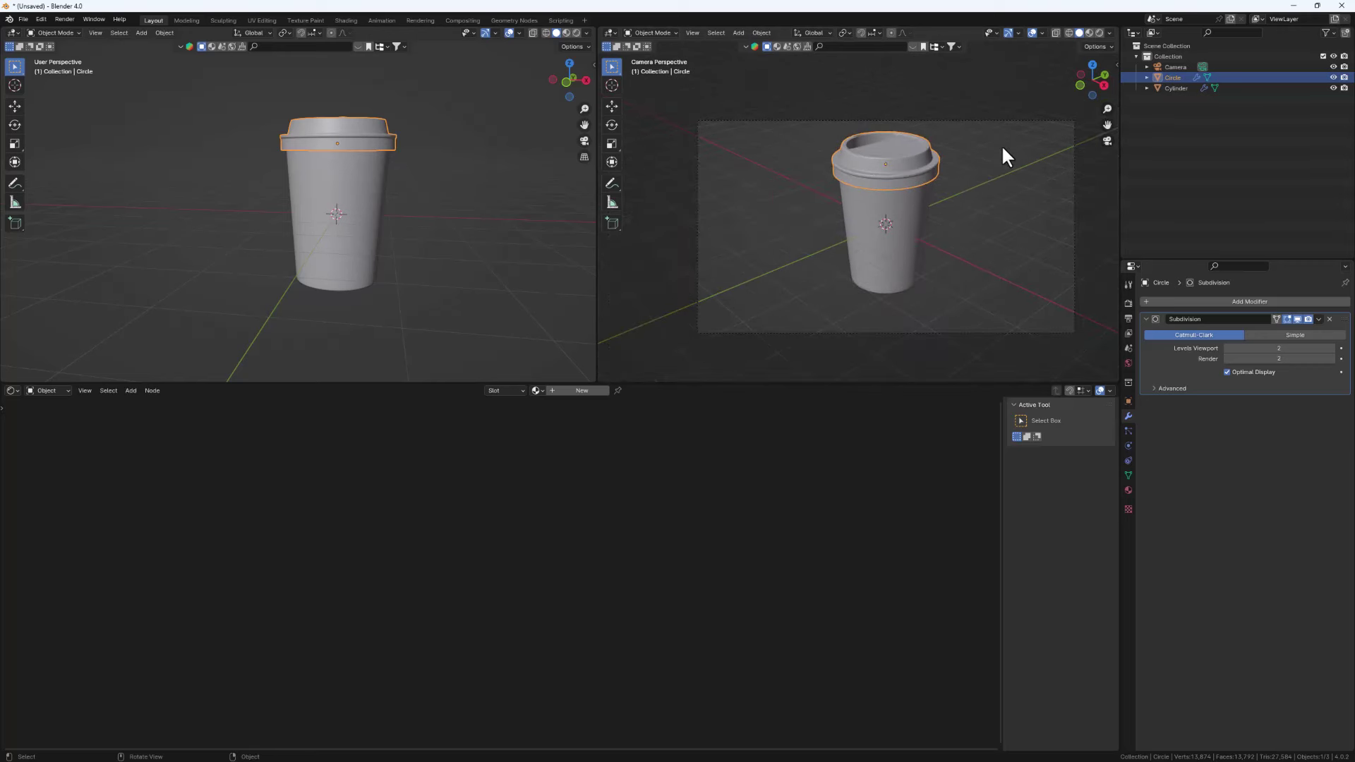
# Lock the camera to the view and lower its viewing angle on the cup slightly
pyautogui.press('n')
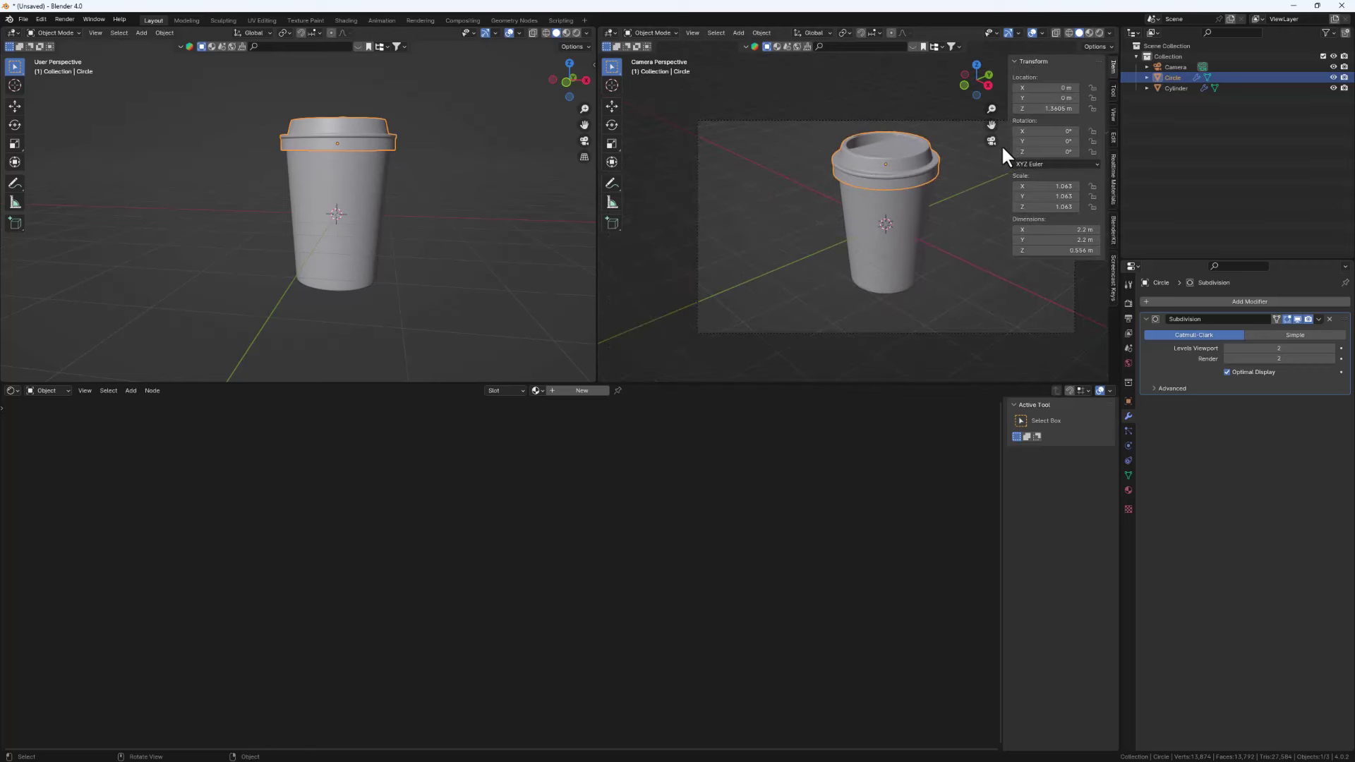
pyautogui.click(1113, 115)
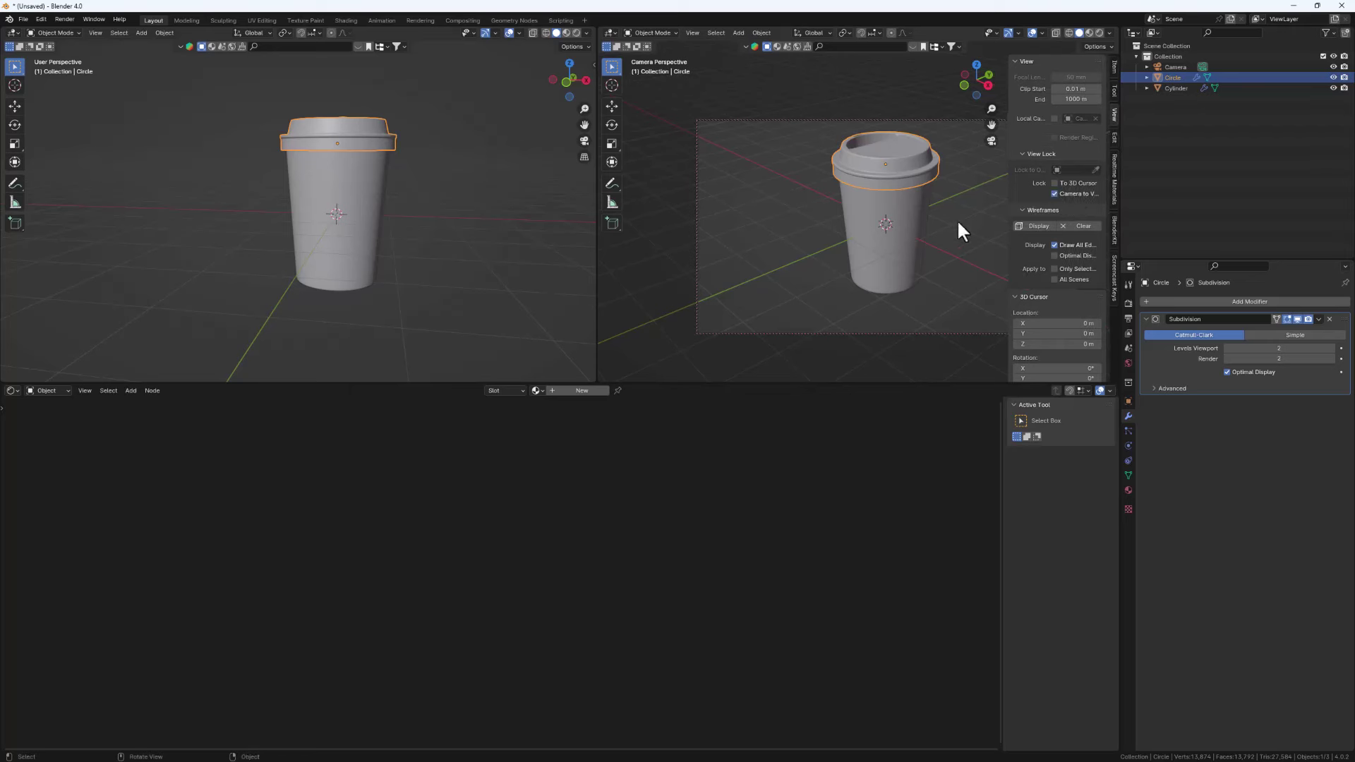
pyautogui.press('n')
pyautogui.moveTo(901, 193); pyautogui.dragTo(898, 179, button='middle')
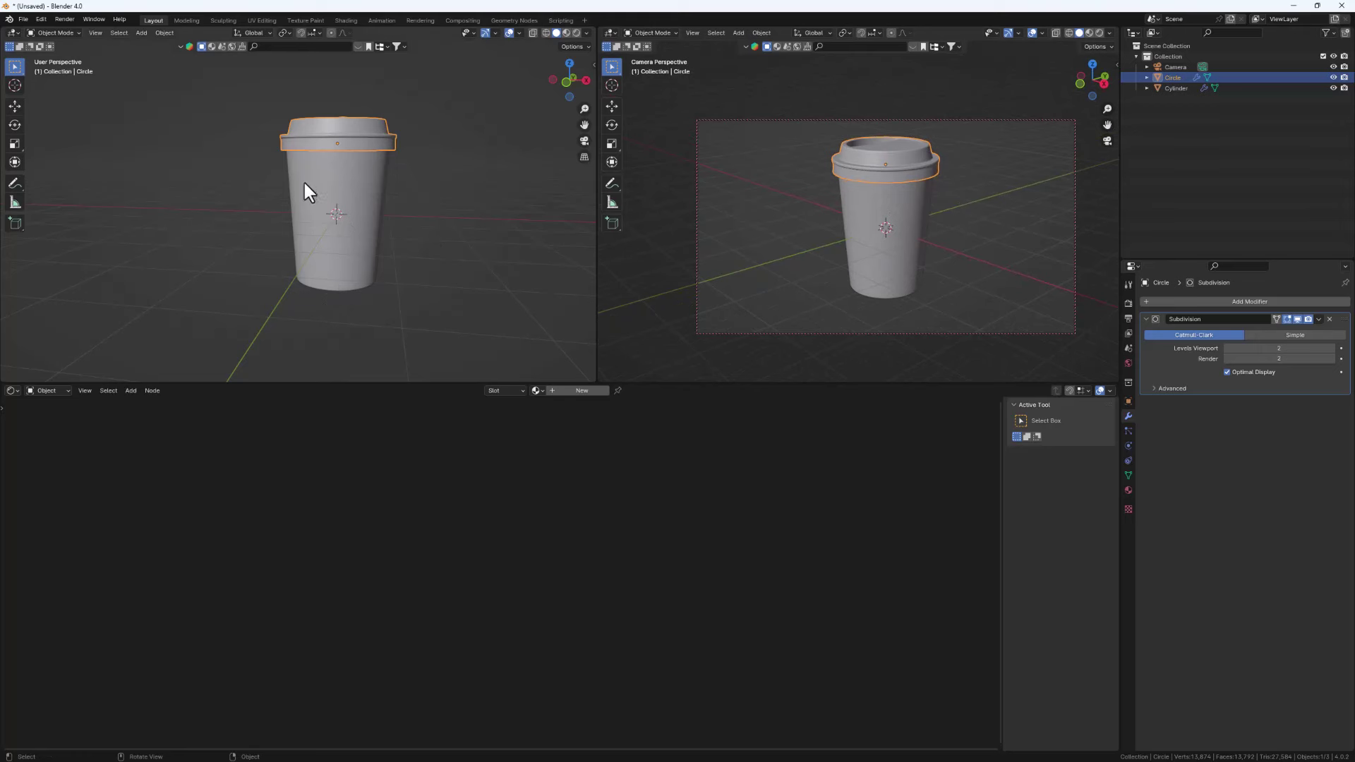
# Select the cup, set the render engine to Cycles and switch the camera viewport to rendered shading
pyautogui.click(319, 206)
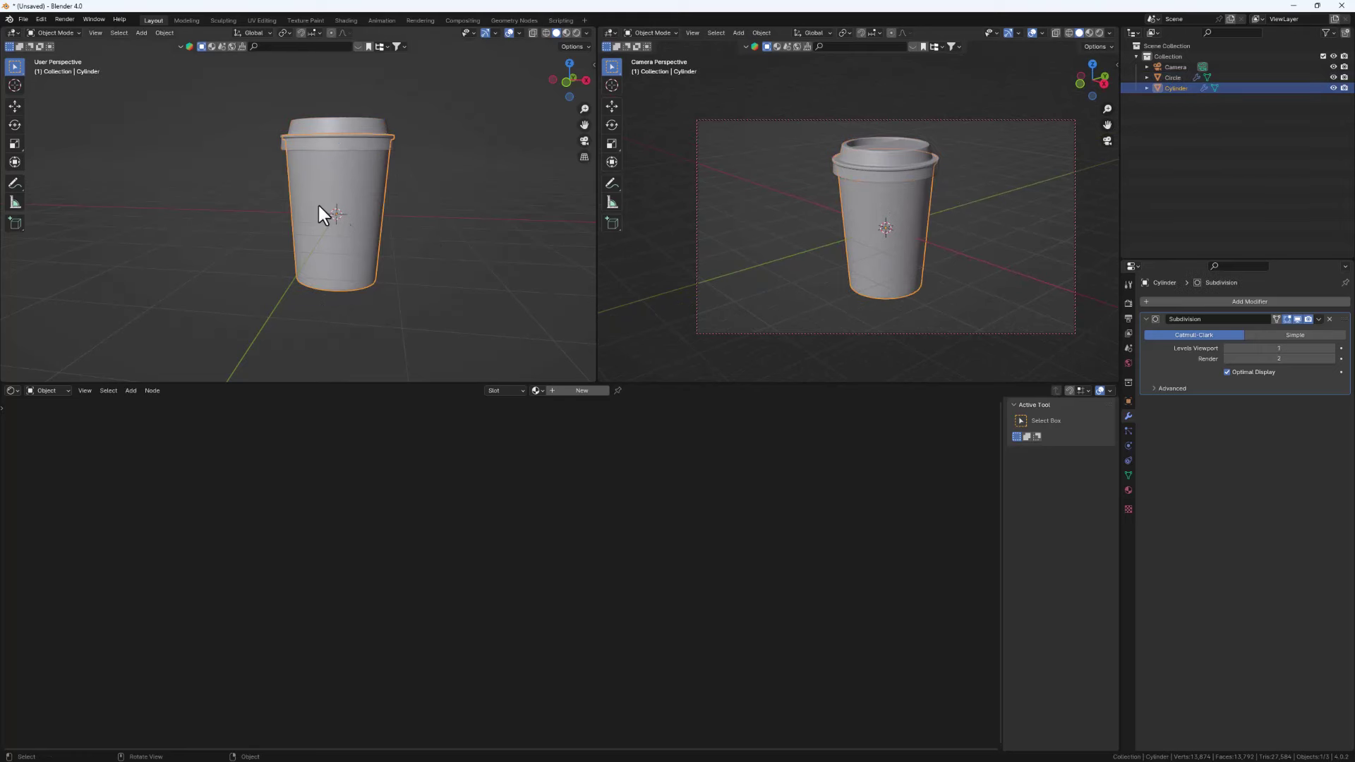
pyautogui.click(1128, 304)
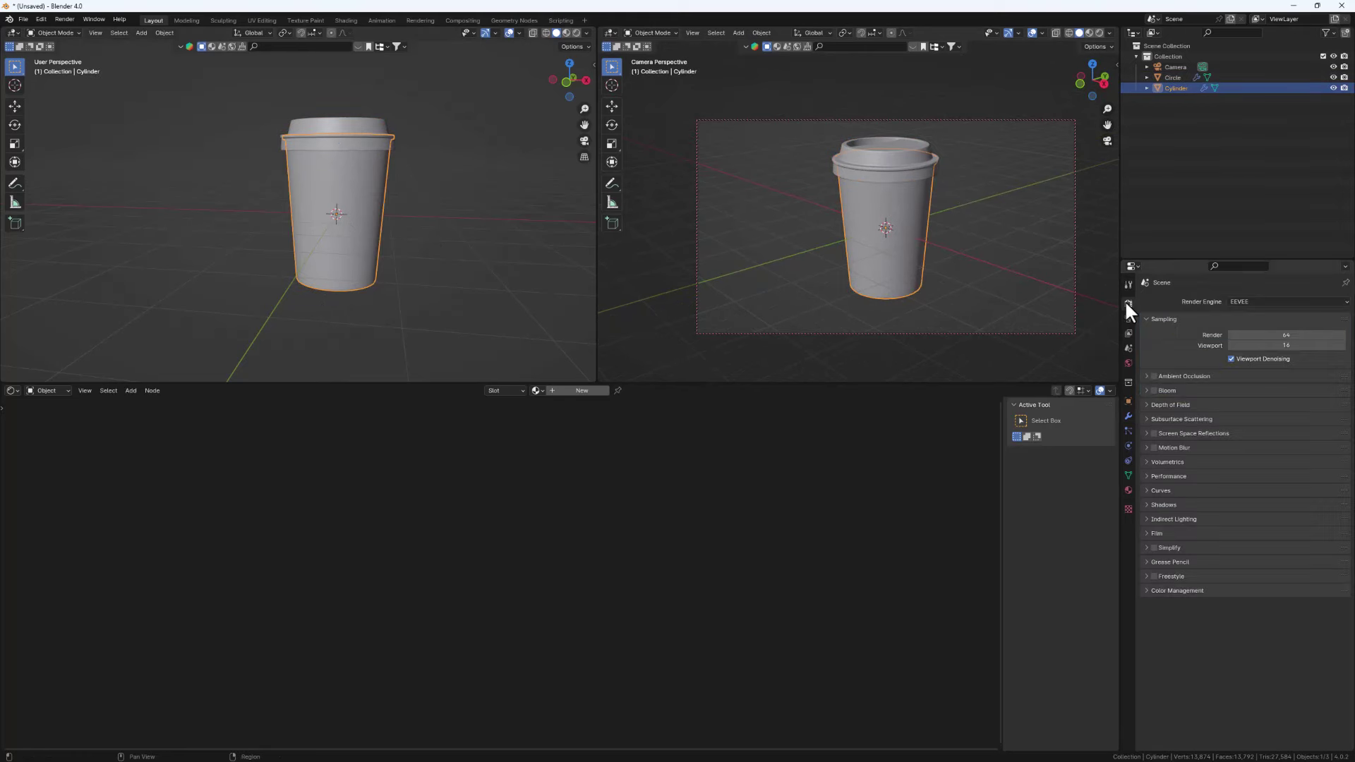
pyautogui.click(1245, 302)
pyautogui.click(1245, 336)
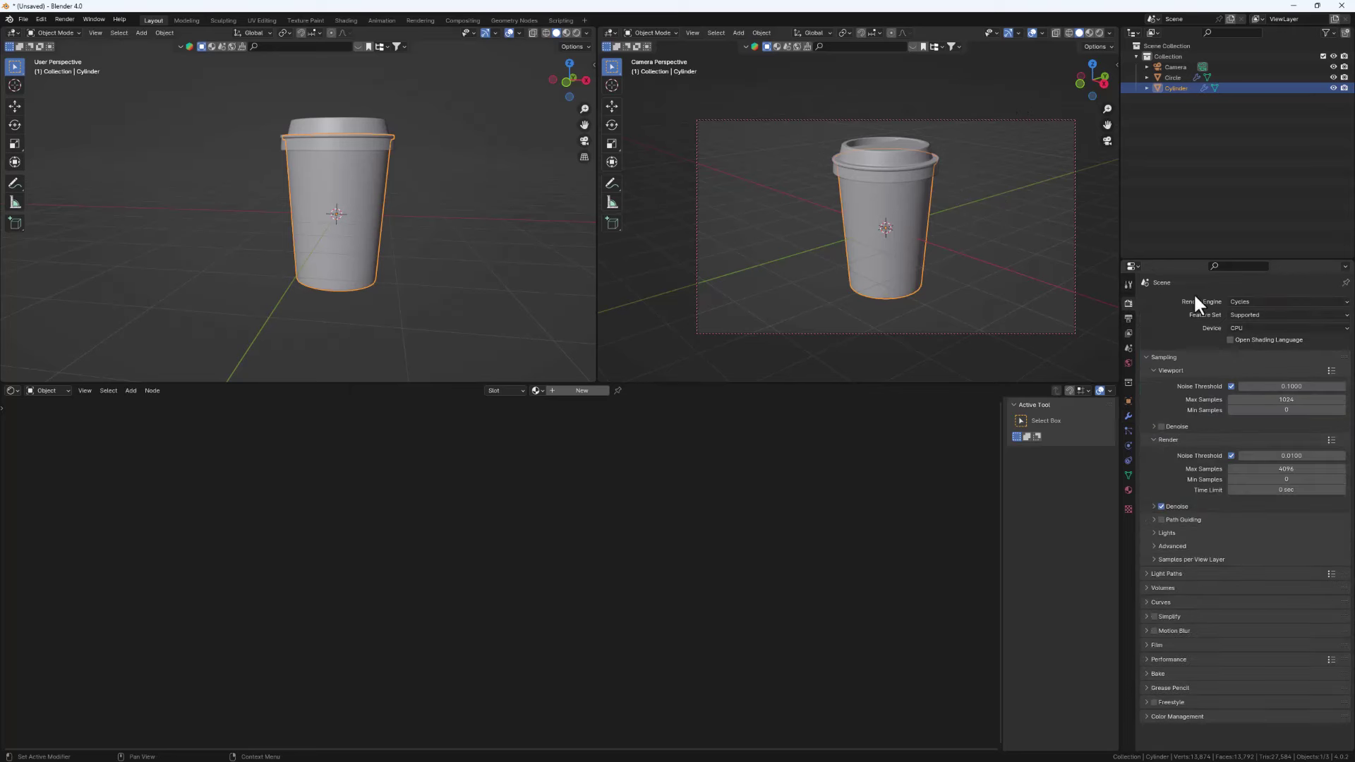
pyautogui.click(1098, 33)
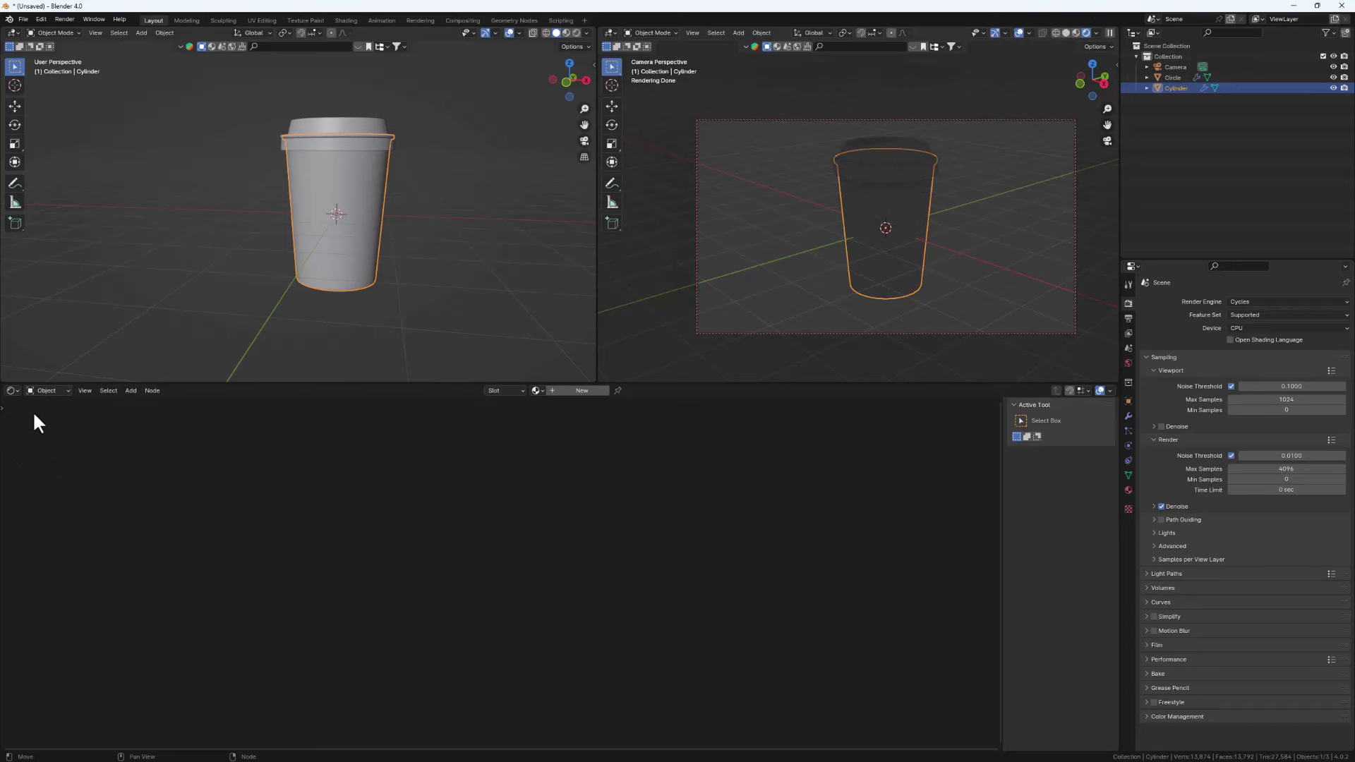
# Show the world shader and add an Environment Texture with Mapping and Texture Coordinate nodes to its Background node
pyautogui.click(50, 391)
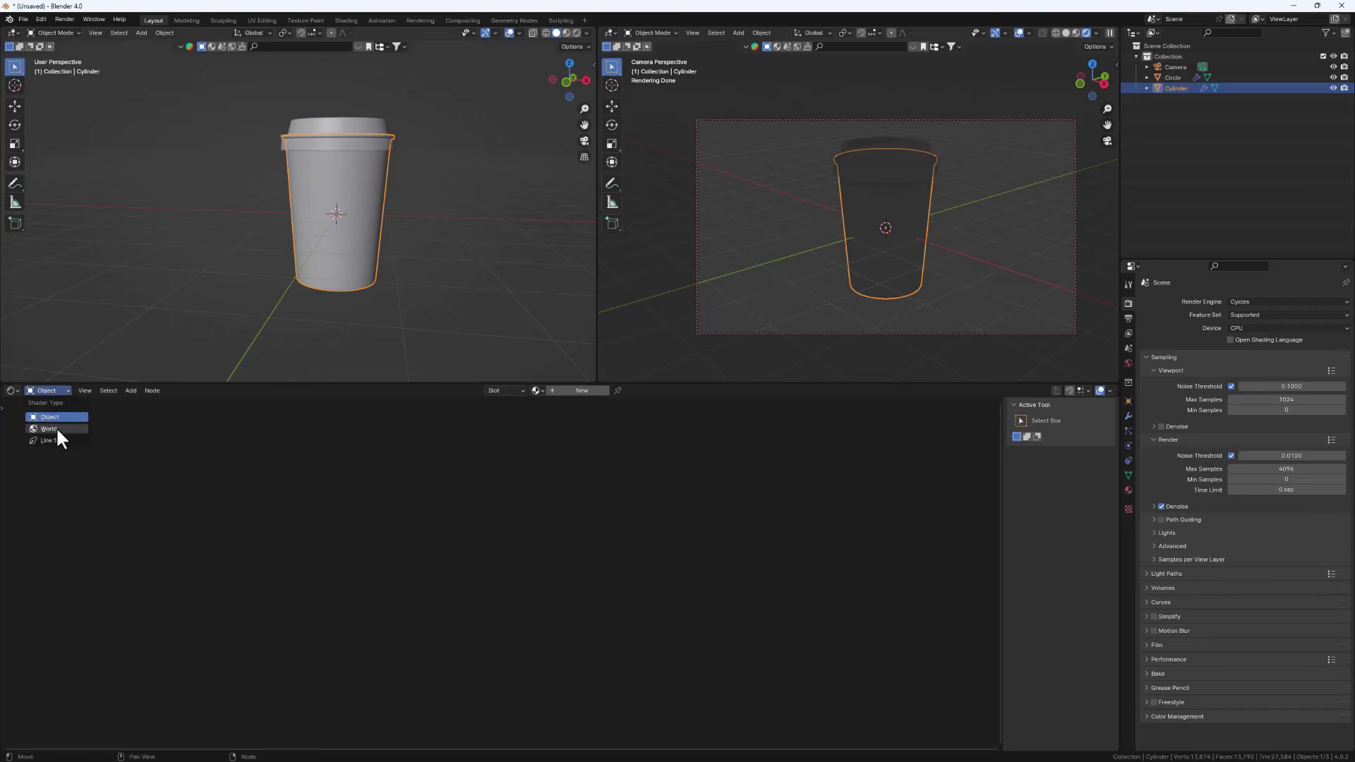
pyautogui.click(56, 426)
pyautogui.scroll(4, 419, 599)
pyautogui.click(461, 521)
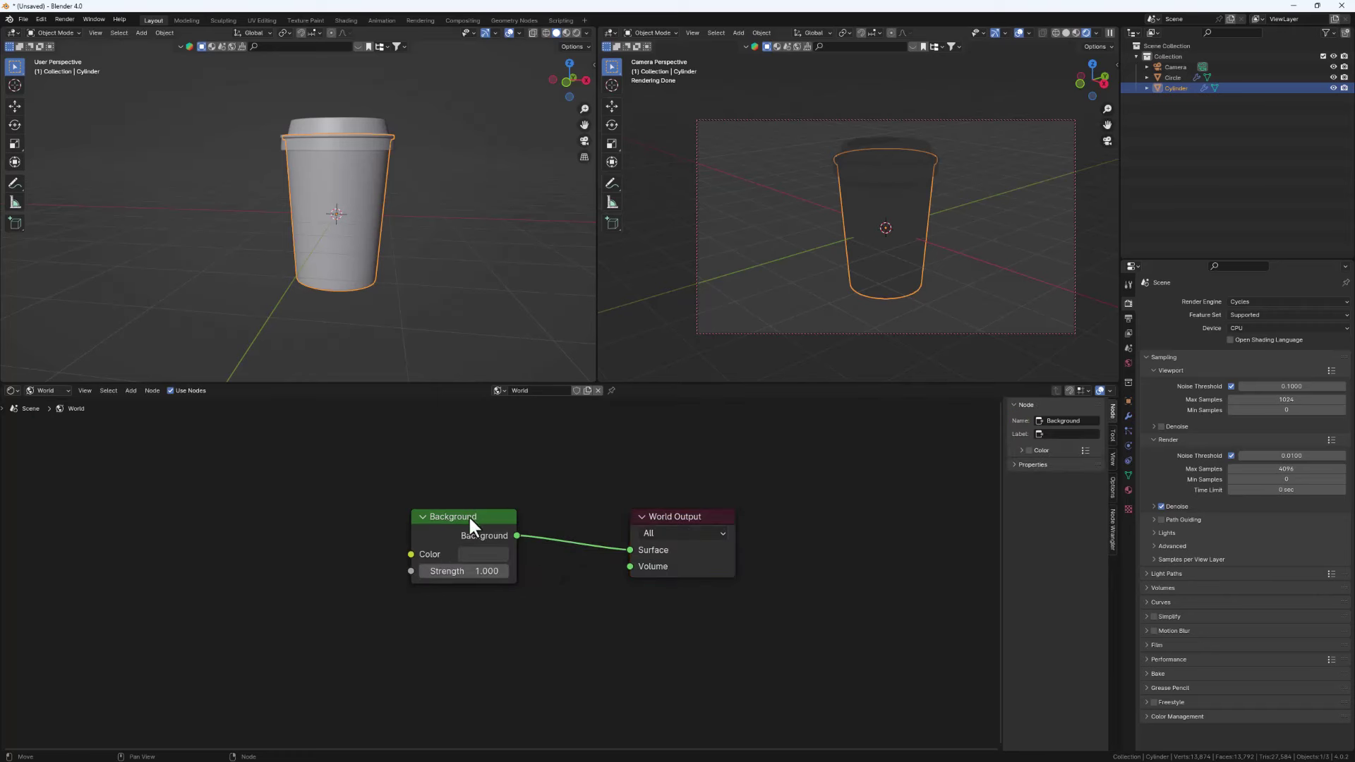
pyautogui.hotkey('ctrl', 't')
pyautogui.moveTo(351, 573); pyautogui.dragTo(502, 509, button='middle')
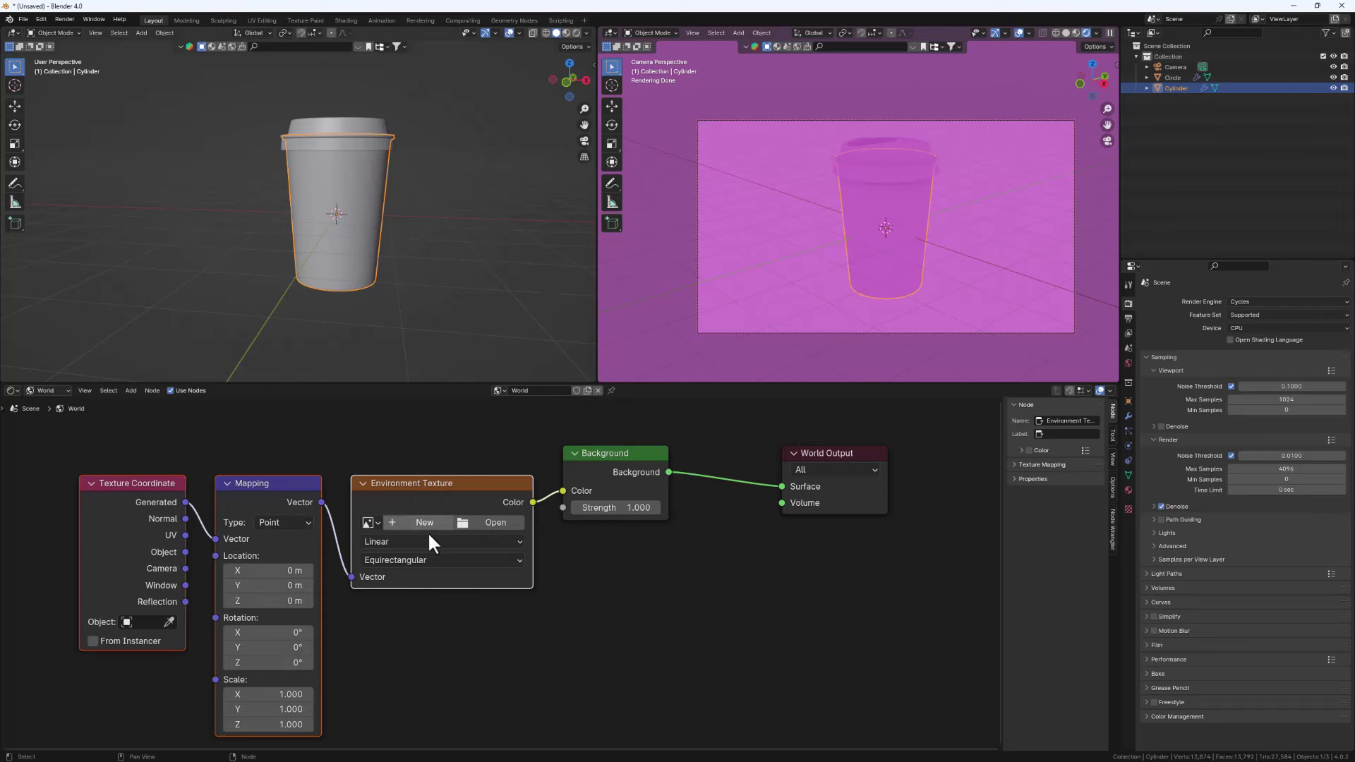
# Load the HDRI brown_photostudio_05_4k.exr from the hdri folder into the Environment Texture node
pyautogui.click(490, 520)
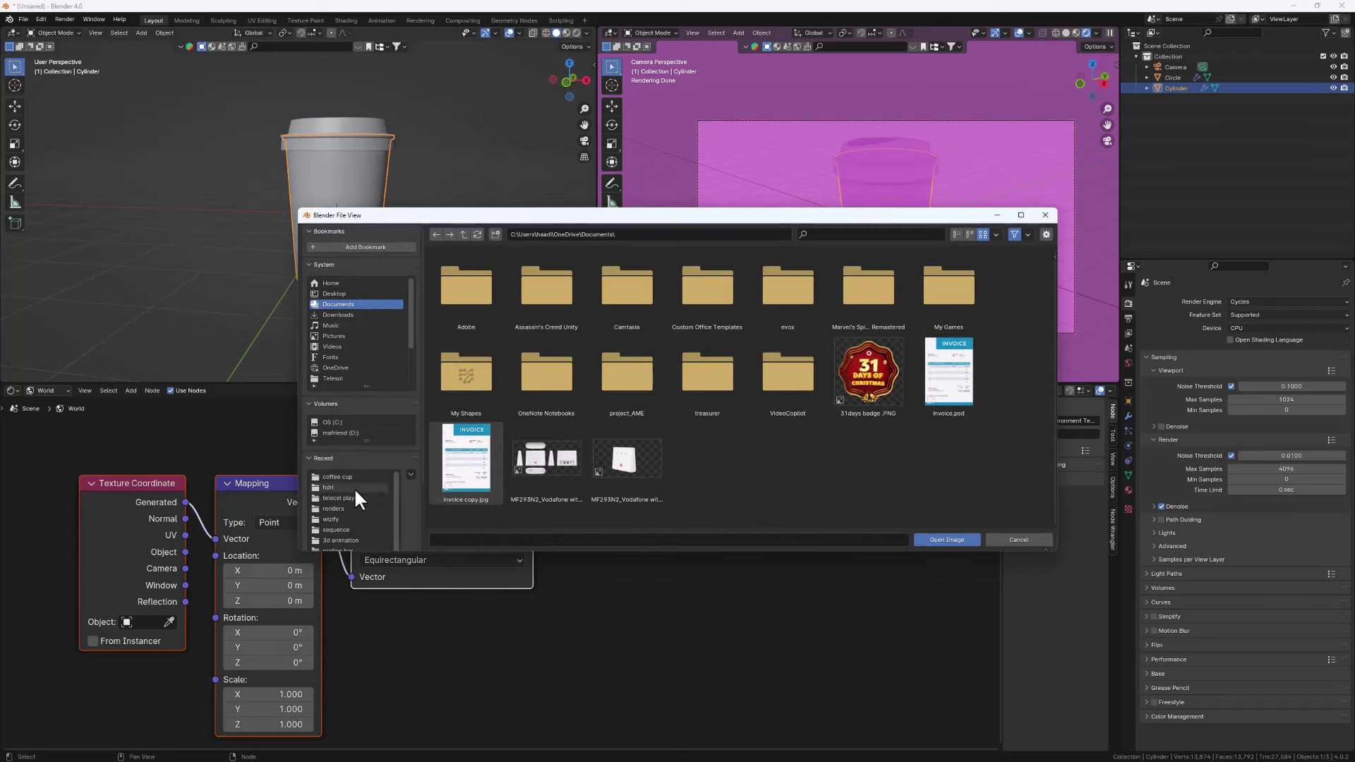
pyautogui.click(332, 487)
pyautogui.doubleClick(545, 291)
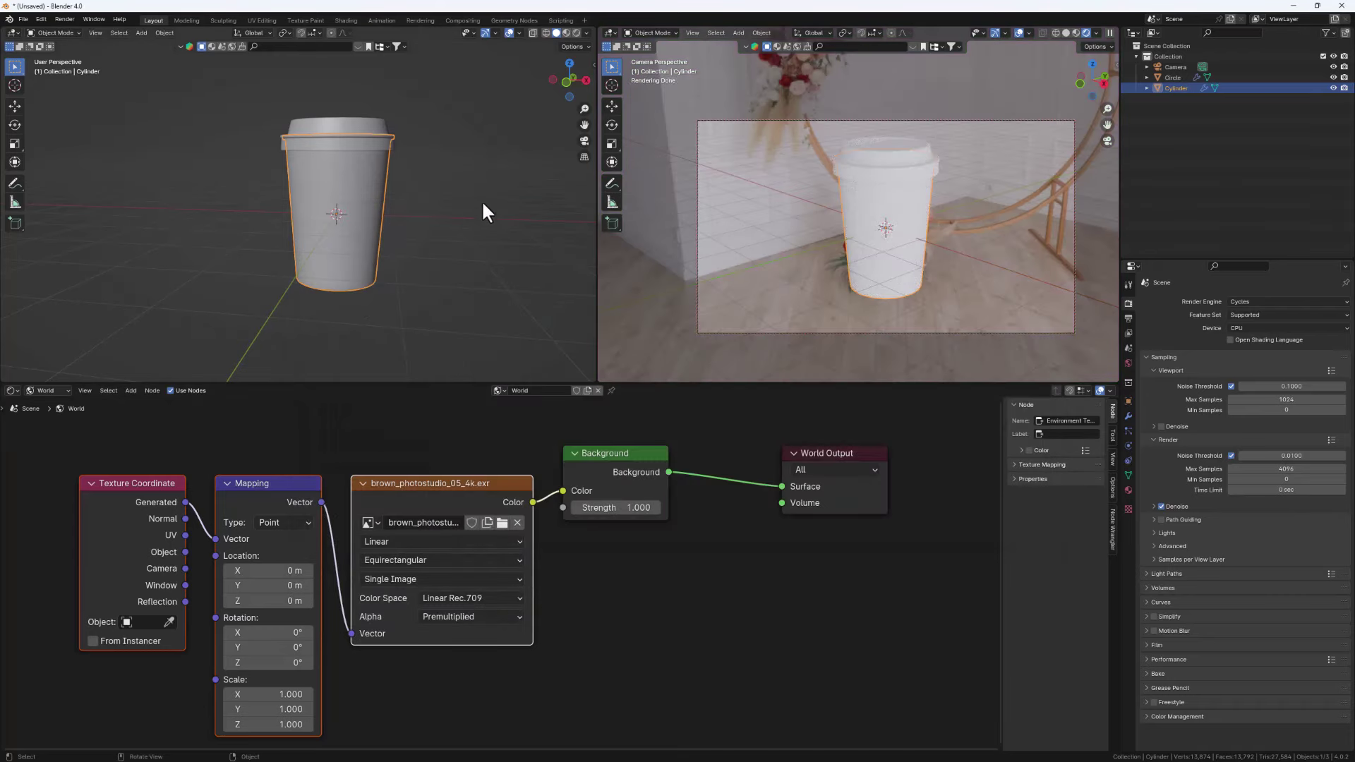
# Switch back to object shading and create a new material for the cup
pyautogui.click(48, 391)
pyautogui.click(71, 411)
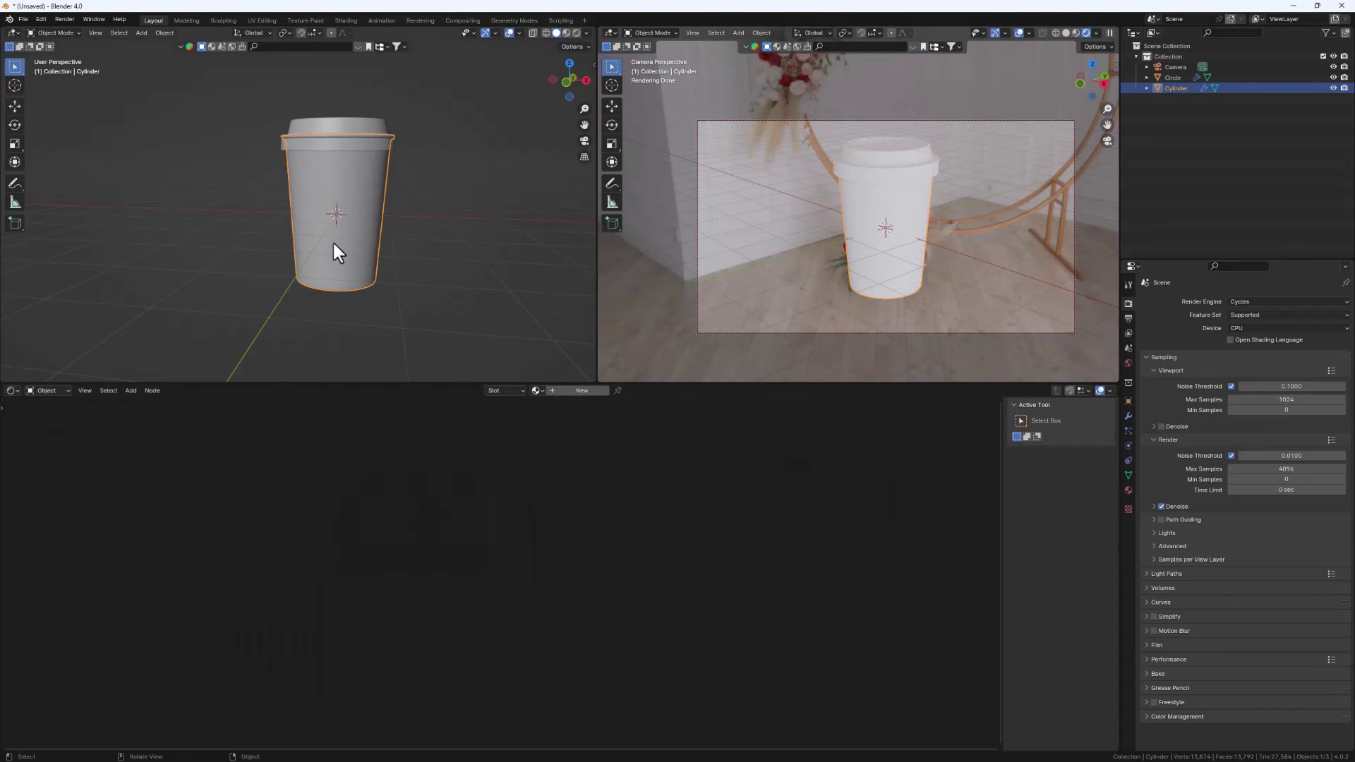
pyautogui.click(574, 390)
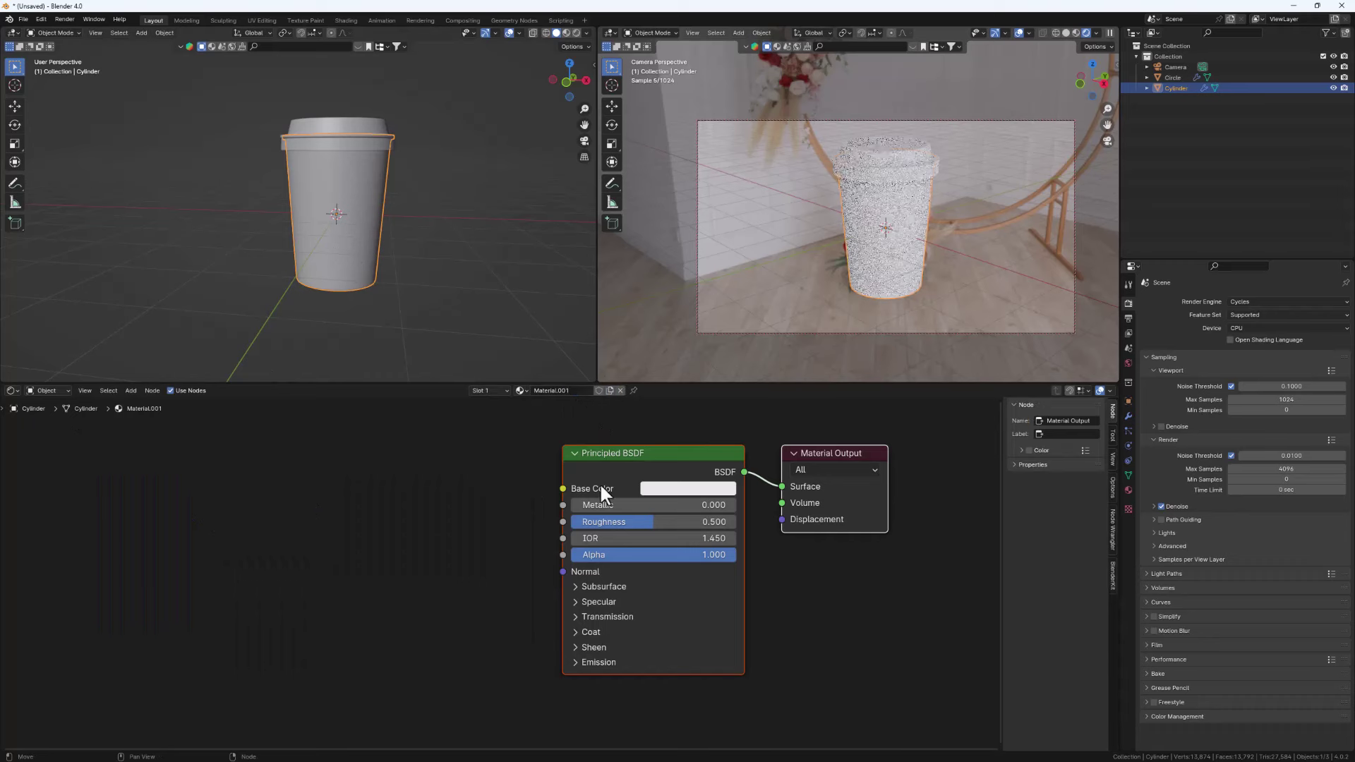
# Add an Image Texture with Mapping and Texture Coordinate nodes to the Base Color of the cup's Principled BSDF
pyautogui.click(658, 469)
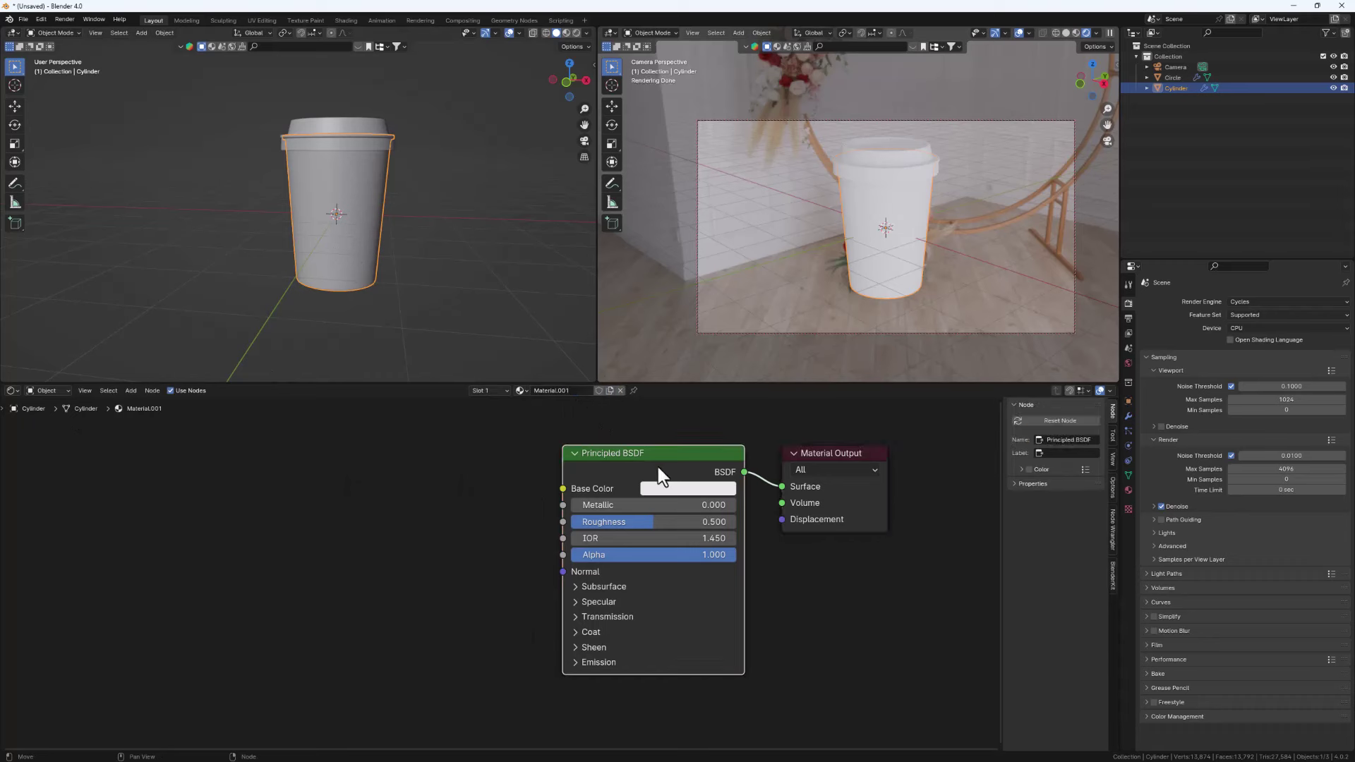
pyautogui.scroll(2, 641, 457)
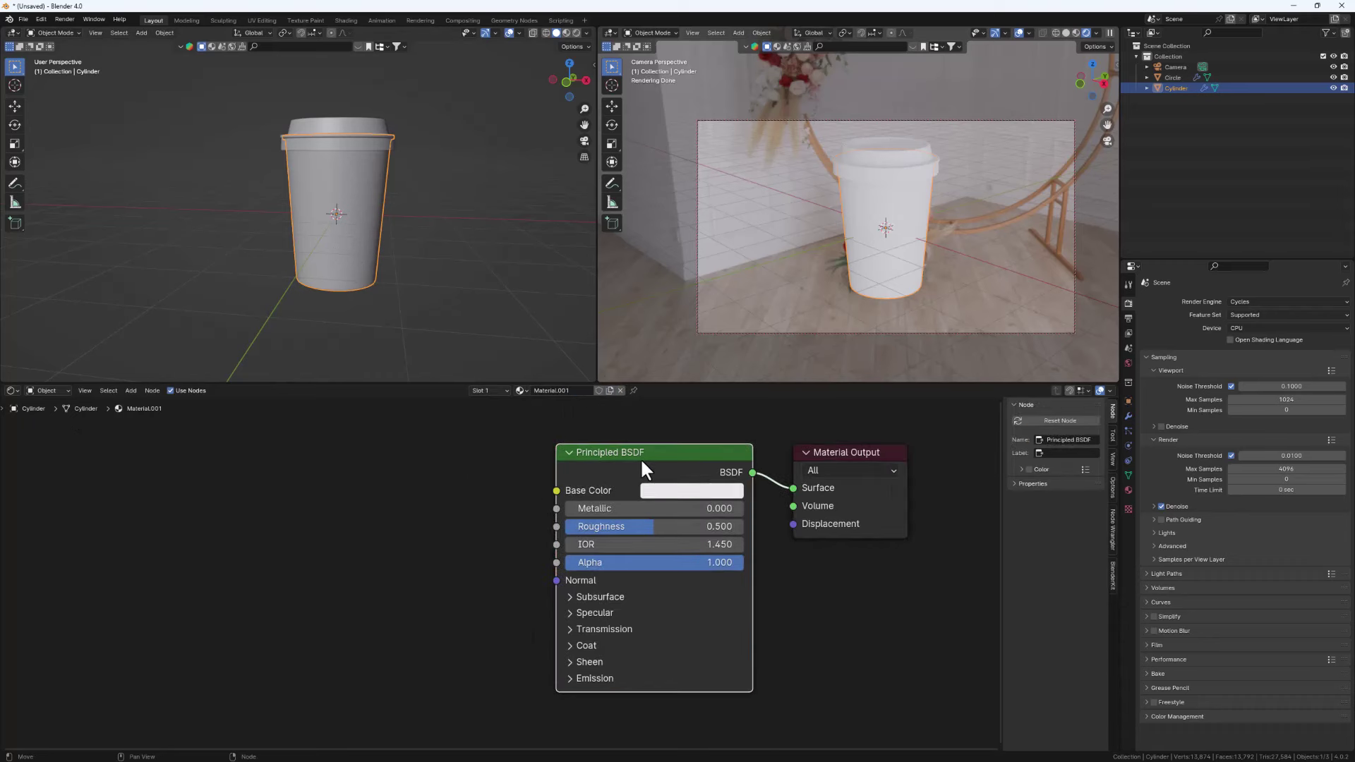
pyautogui.moveTo(637, 467); pyautogui.dragTo(621, 541, button='middle')
pyautogui.hotkey('ctrl', 't')
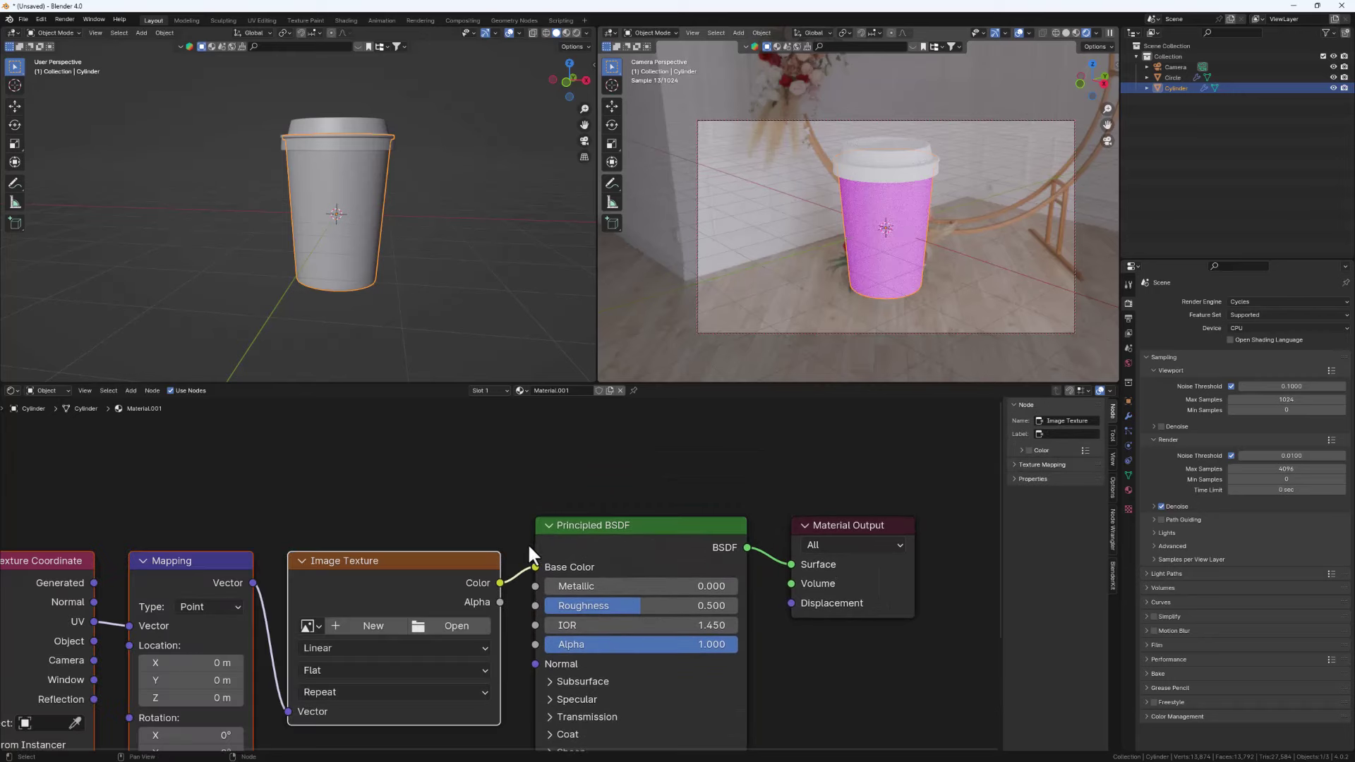
pyautogui.scroll(-1, 527, 543)
pyautogui.moveTo(527, 560); pyautogui.dragTo(592, 485, button='middle')
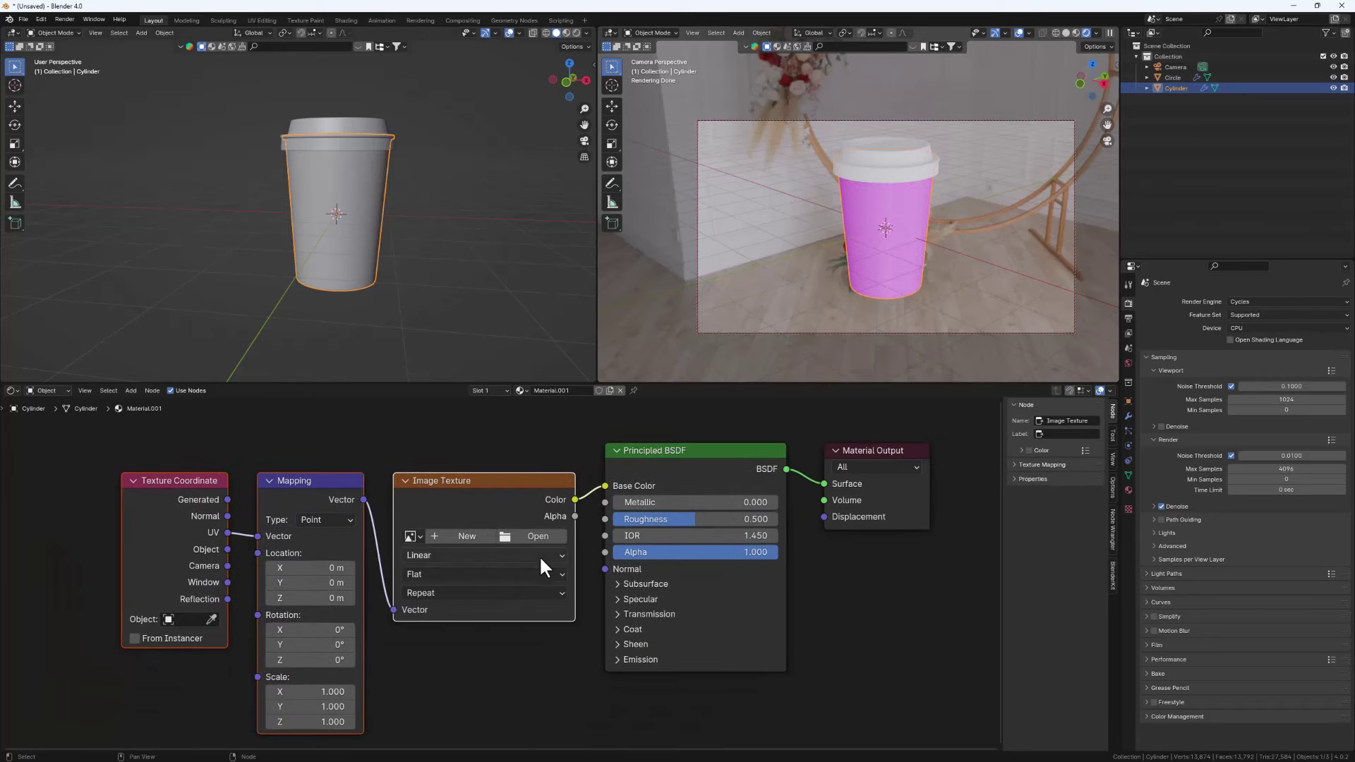
# Assign cup uv.psd to the cup's Image Texture node and orbit the locked camera around the textured cup
pyautogui.click(413, 536)
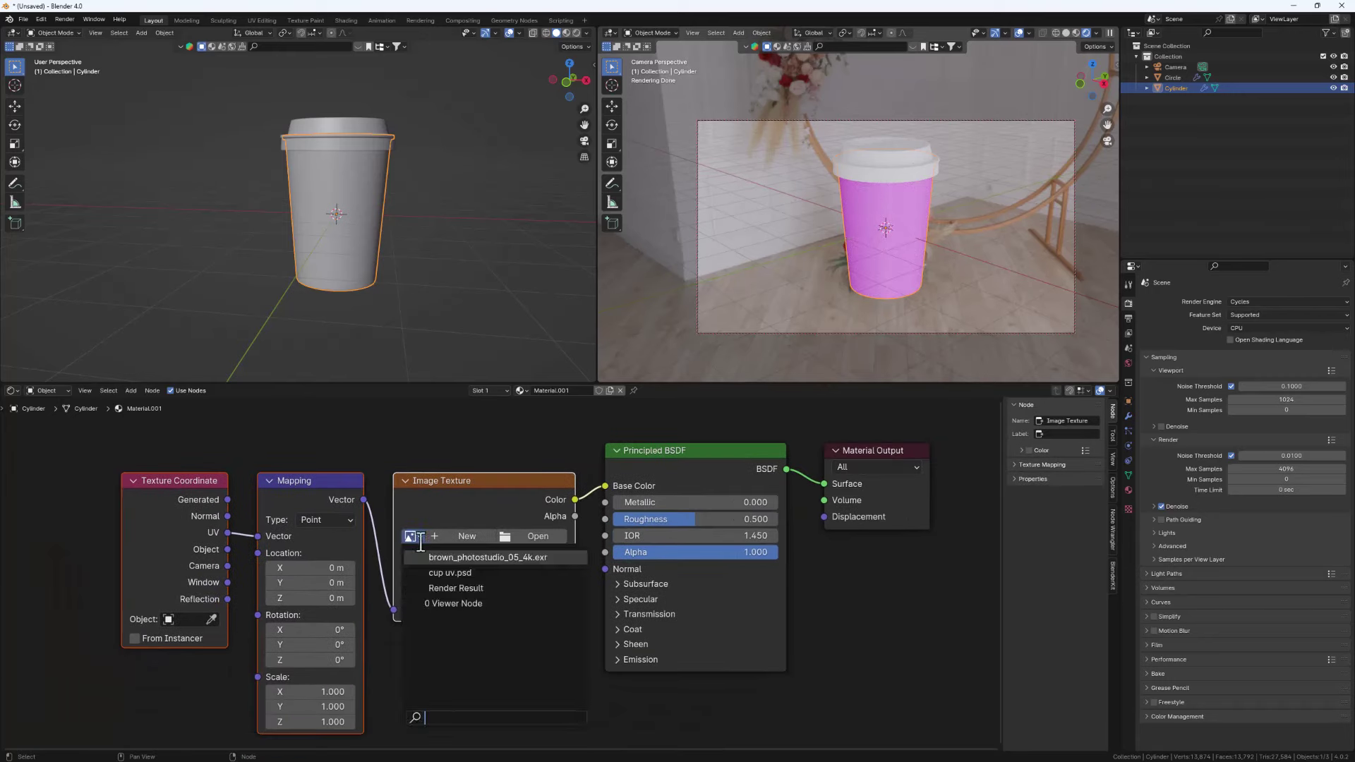
pyautogui.click(445, 574)
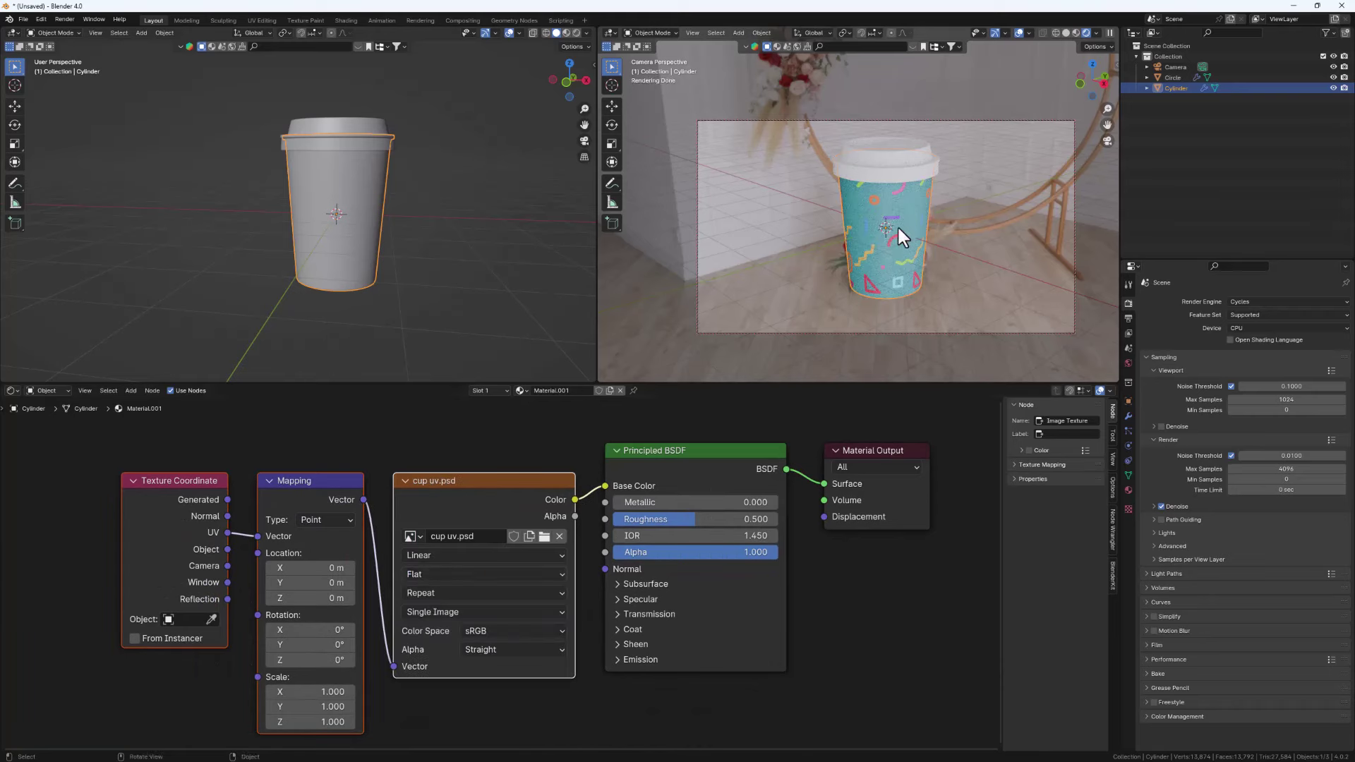
pyautogui.moveTo(900, 222); pyautogui.dragTo(921, 188, button='middle')
pyautogui.moveTo(871, 275)
pyautogui.mouseDown(button='middle')
pyautogui.moveTo(790, 273)
pyautogui.moveTo(939, 247)
pyautogui.moveTo(904, 276)
pyautogui.moveTo(886, 258)
pyautogui.mouseUp(button='middle')
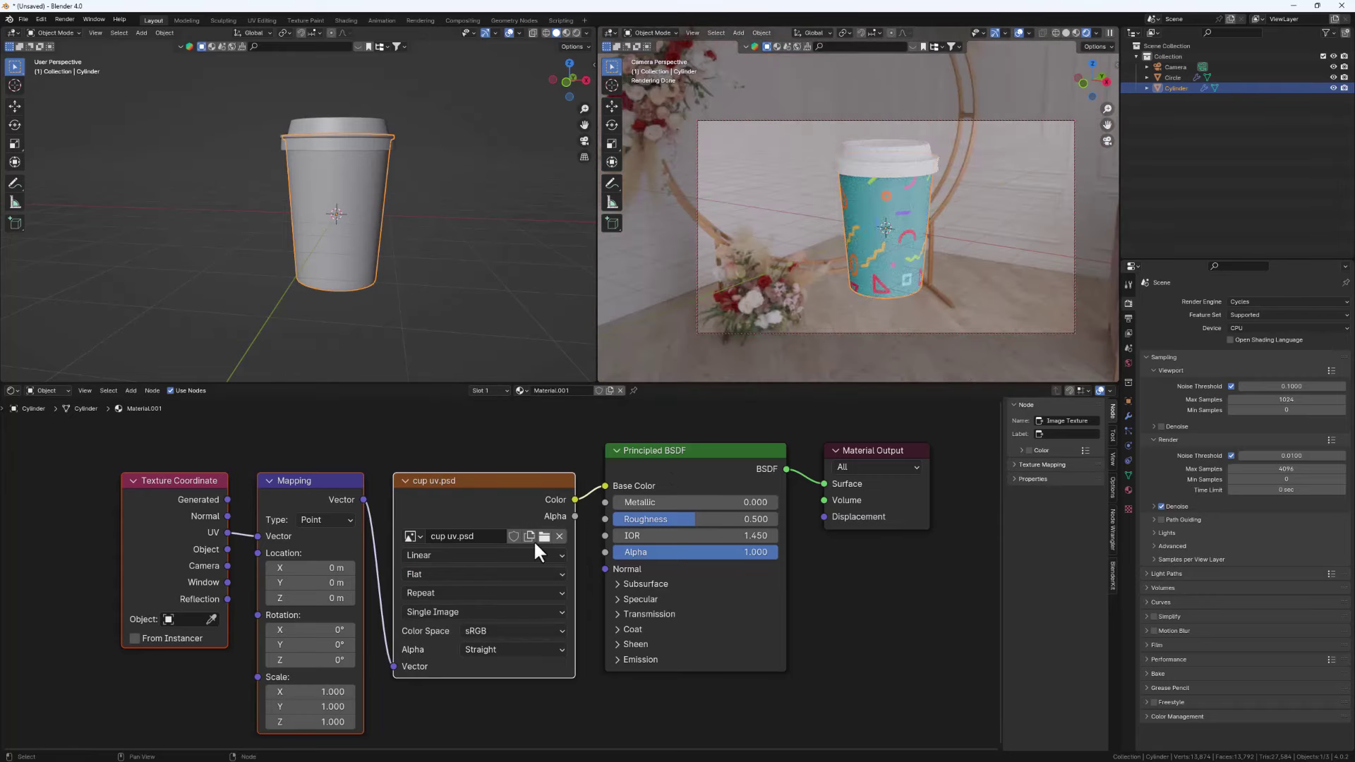
# Move the Principled BSDF node down, lower than the cup uv.psd texture node, to make room in the cup's node tree
pyautogui.scroll(-2, 530, 540)
pyautogui.scroll(4, 914, 230)
pyautogui.scroll(5, 913, 230)
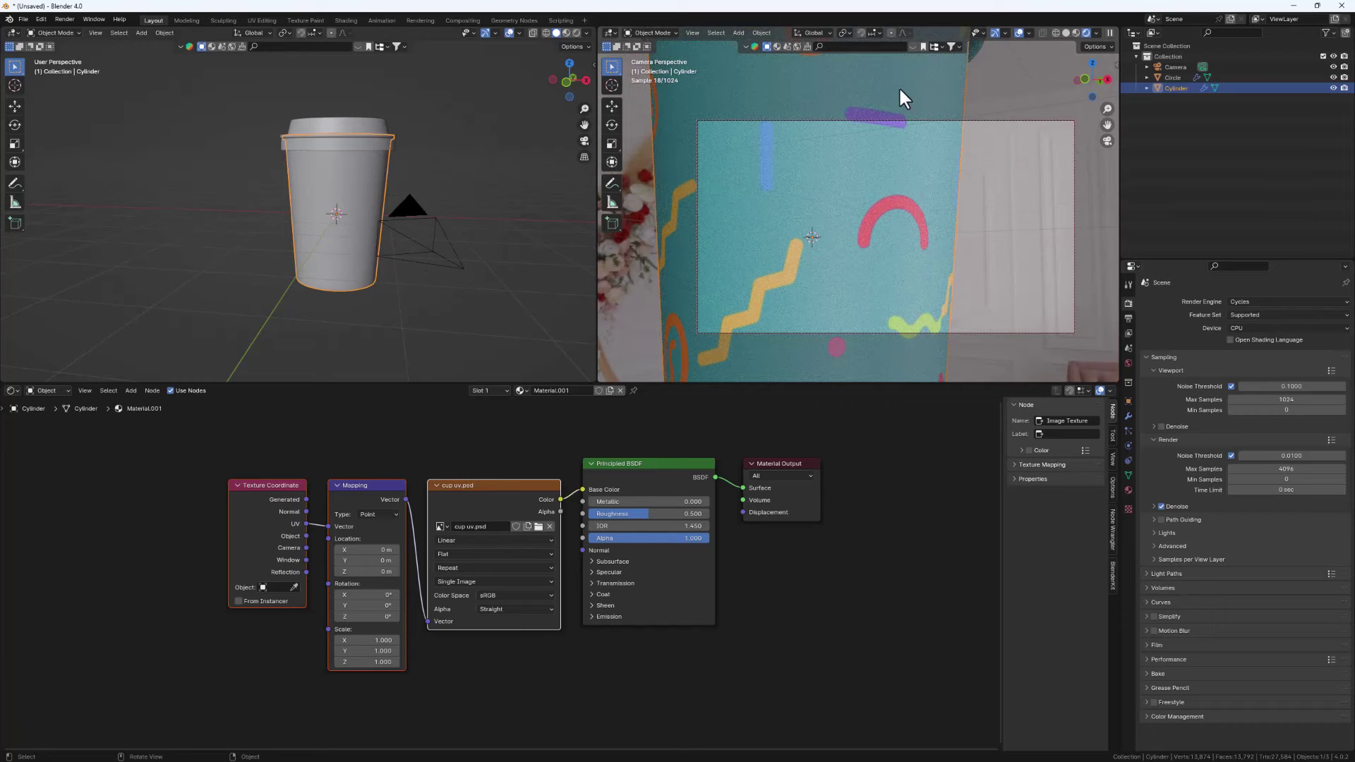
pyautogui.scroll(3, 821, 207)
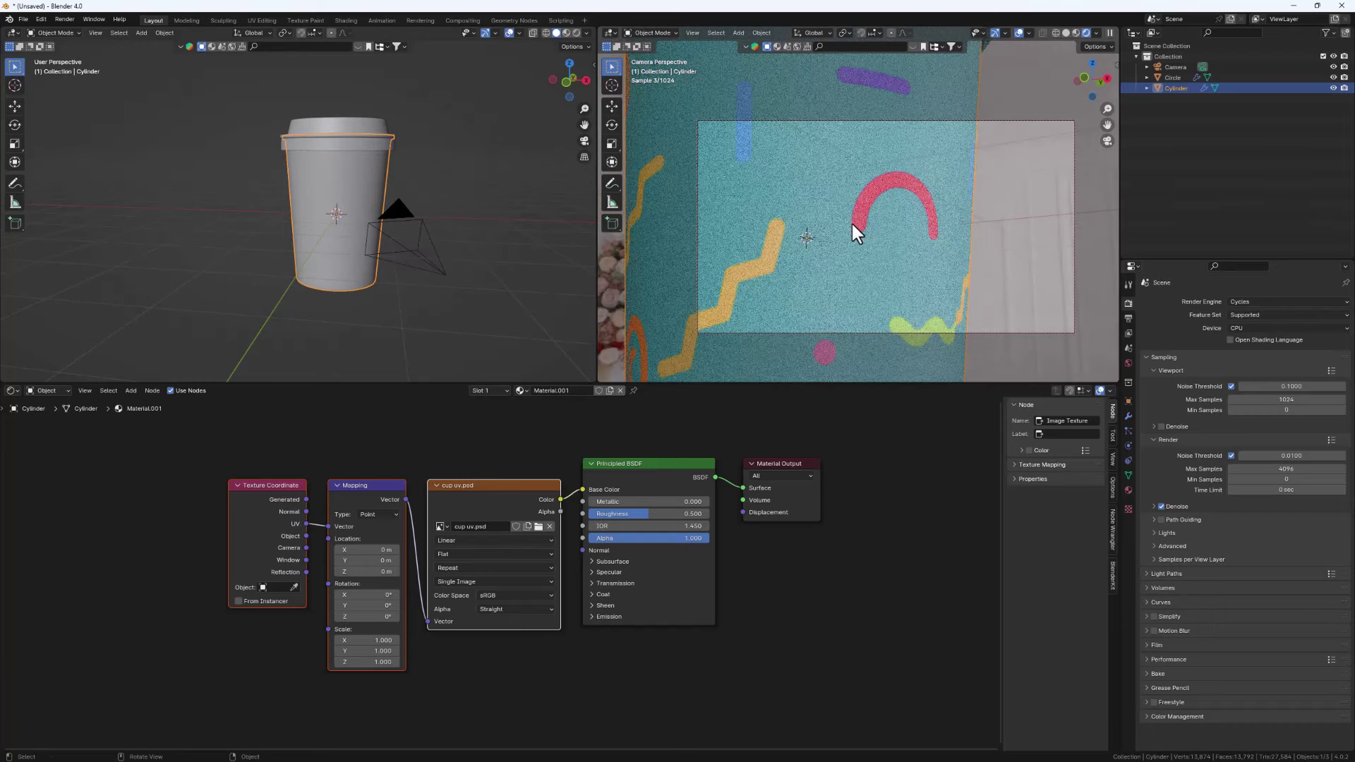
pyautogui.scroll(-2, 478, 629)
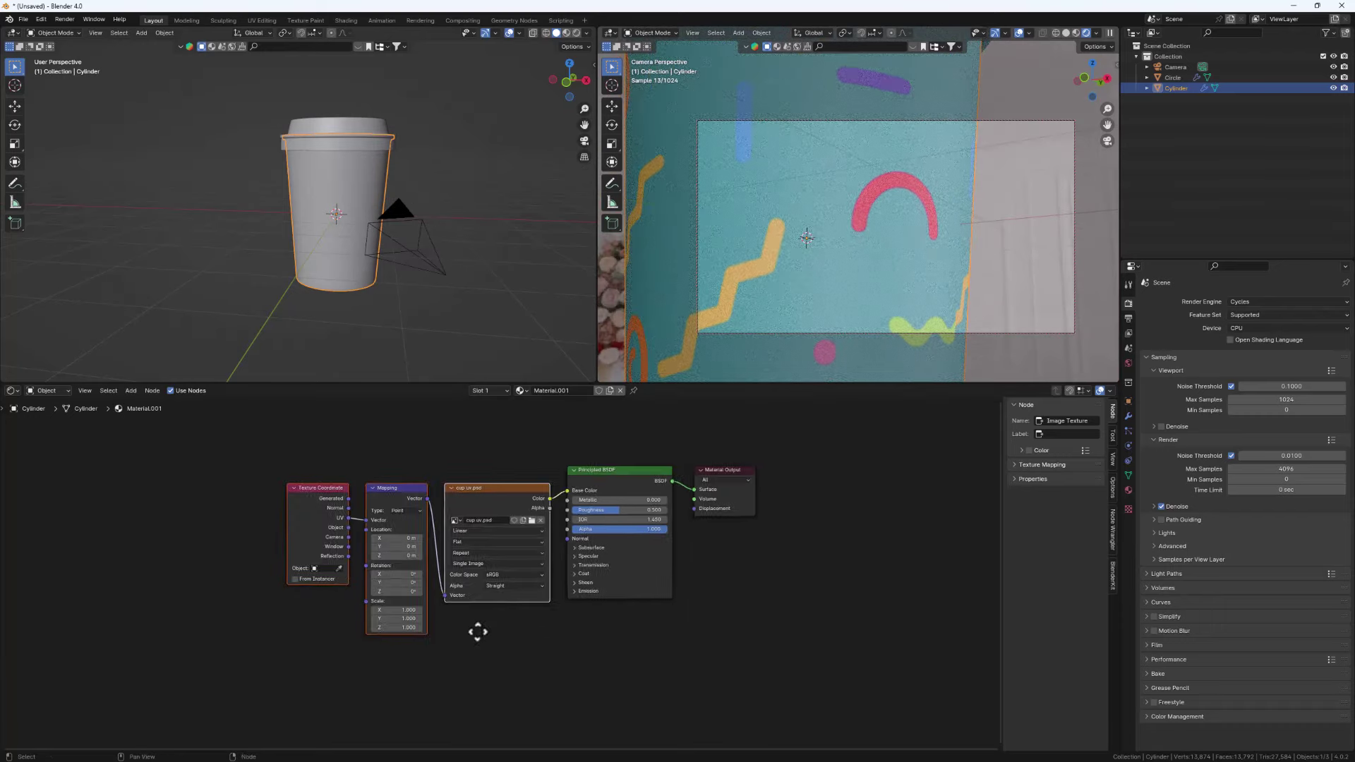
pyautogui.moveTo(478, 629); pyautogui.dragTo(476, 560, button='middle')
pyautogui.moveTo(633, 416); pyautogui.dragTo(633, 494)
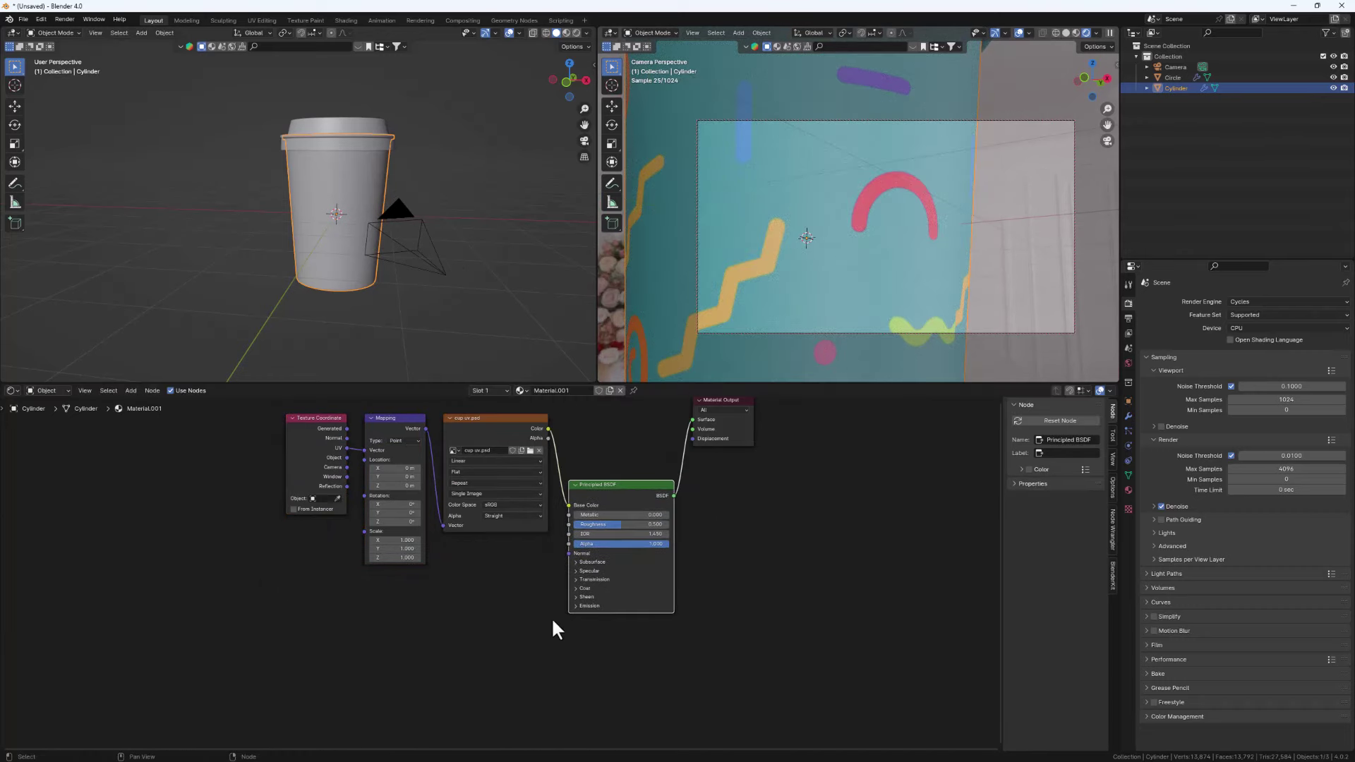
# Add a Noise Texture node below the Mapping node in the cup's material
pyautogui.scroll(4, 552, 617)
pyautogui.moveTo(690, 621); pyautogui.dragTo(700, 631, button='middle')
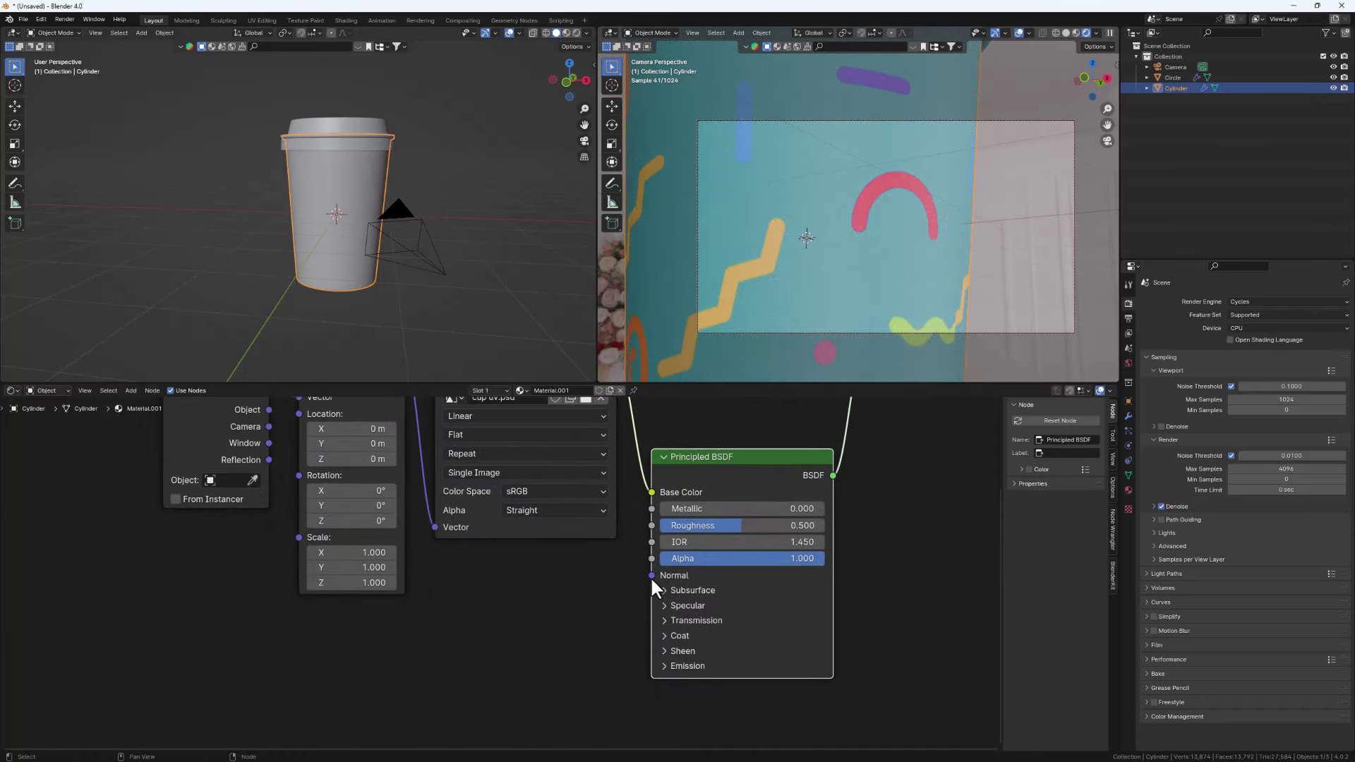
pyautogui.hotkey('shift', 'a')
pyautogui.click(426, 629)
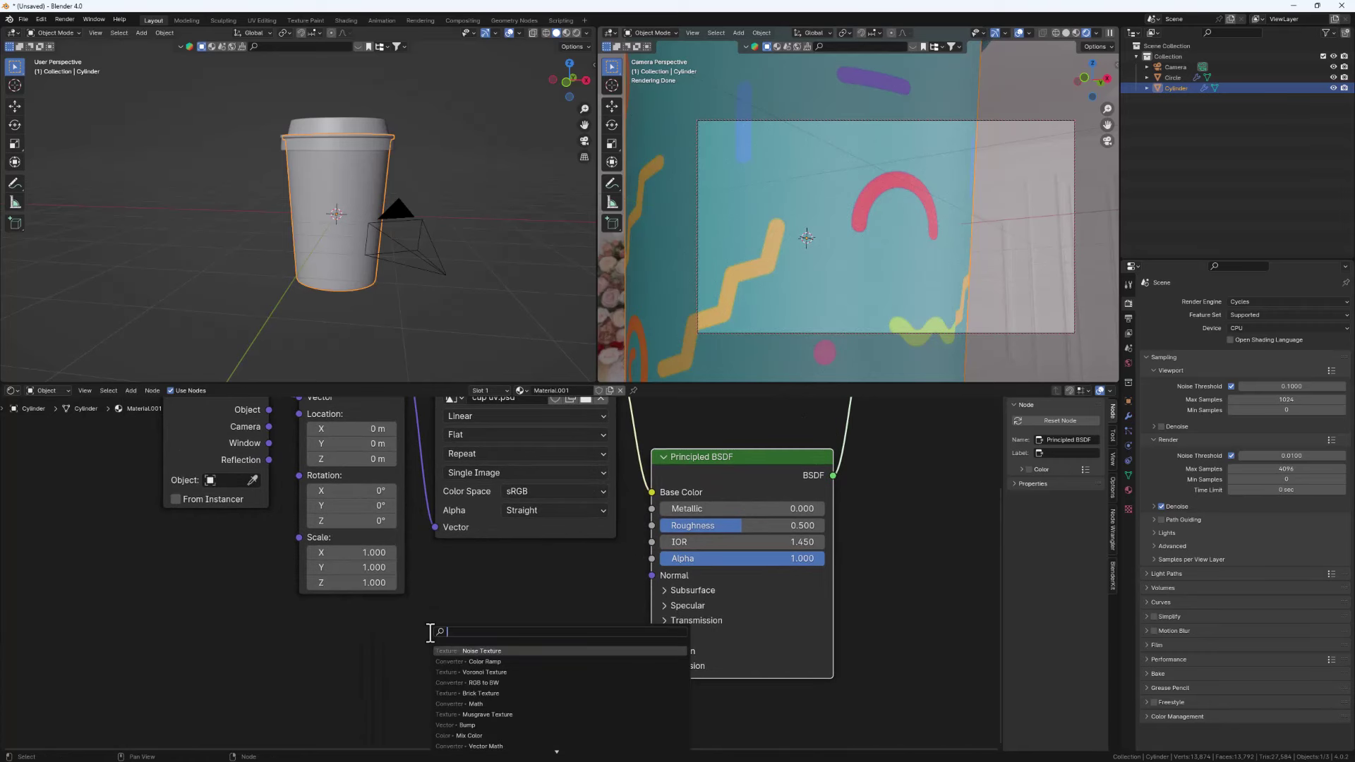
pyautogui.press('Return')
pyautogui.click(402, 605)
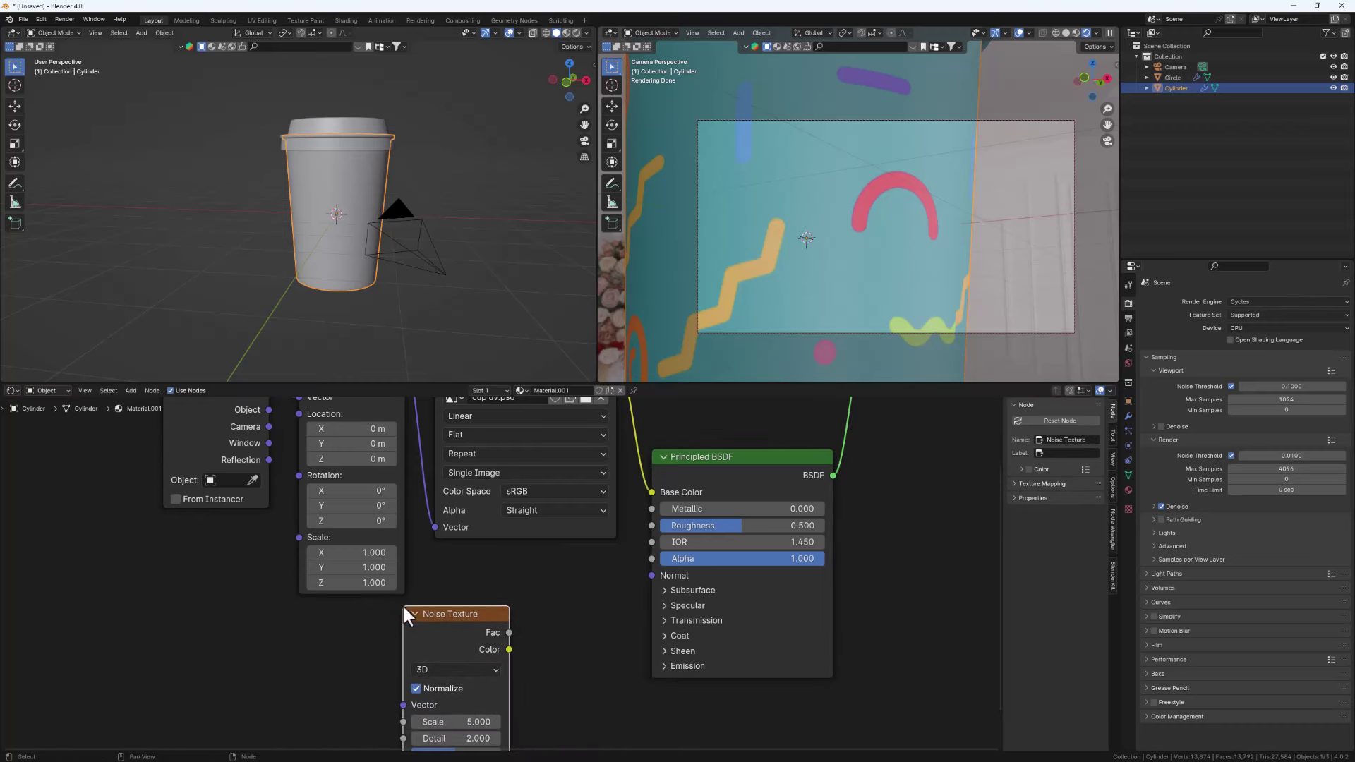
# Add a Bump node, feeding the noise Fac into its Height and its Normal output into the Principled BSDF's Normal
pyautogui.scroll(-2, 442, 642)
pyautogui.moveTo(442, 642); pyautogui.dragTo(428, 553, button='middle')
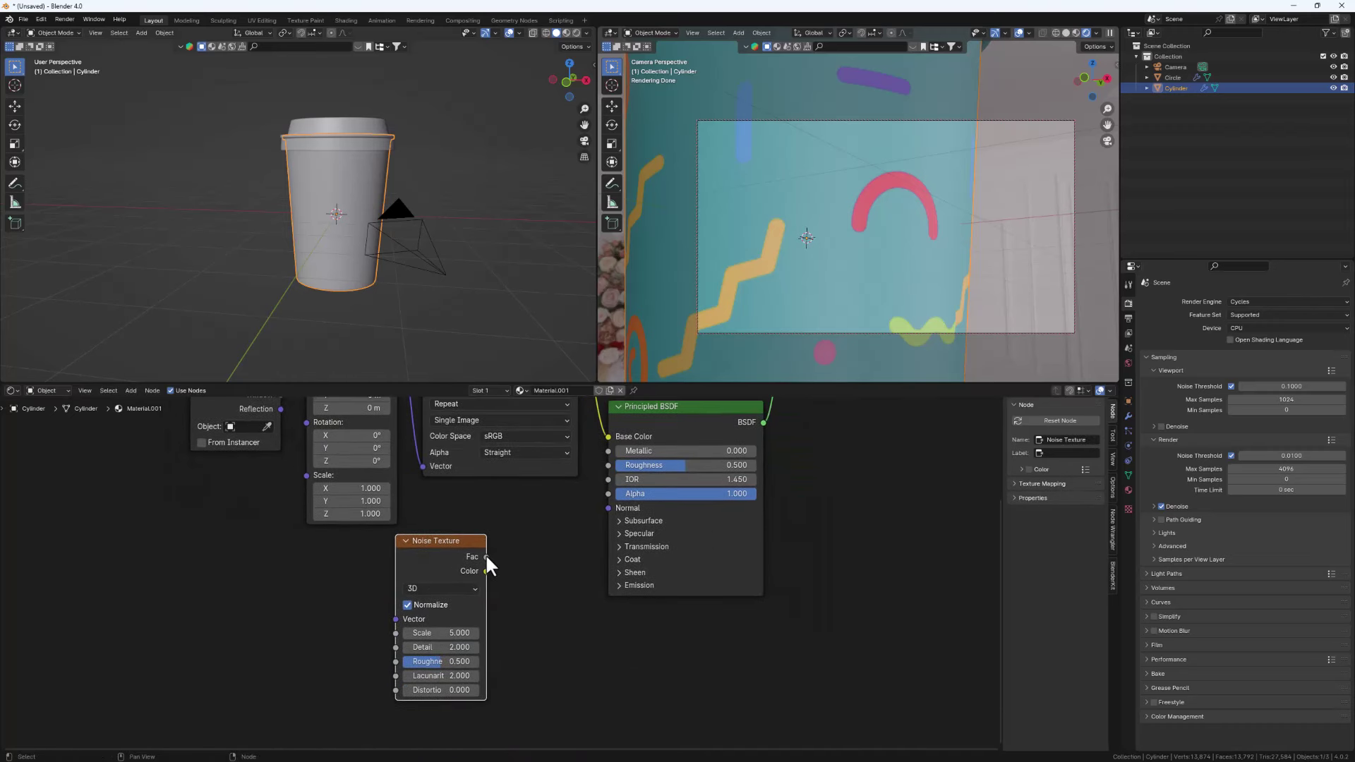
pyautogui.moveTo(487, 557); pyautogui.dragTo(526, 552)
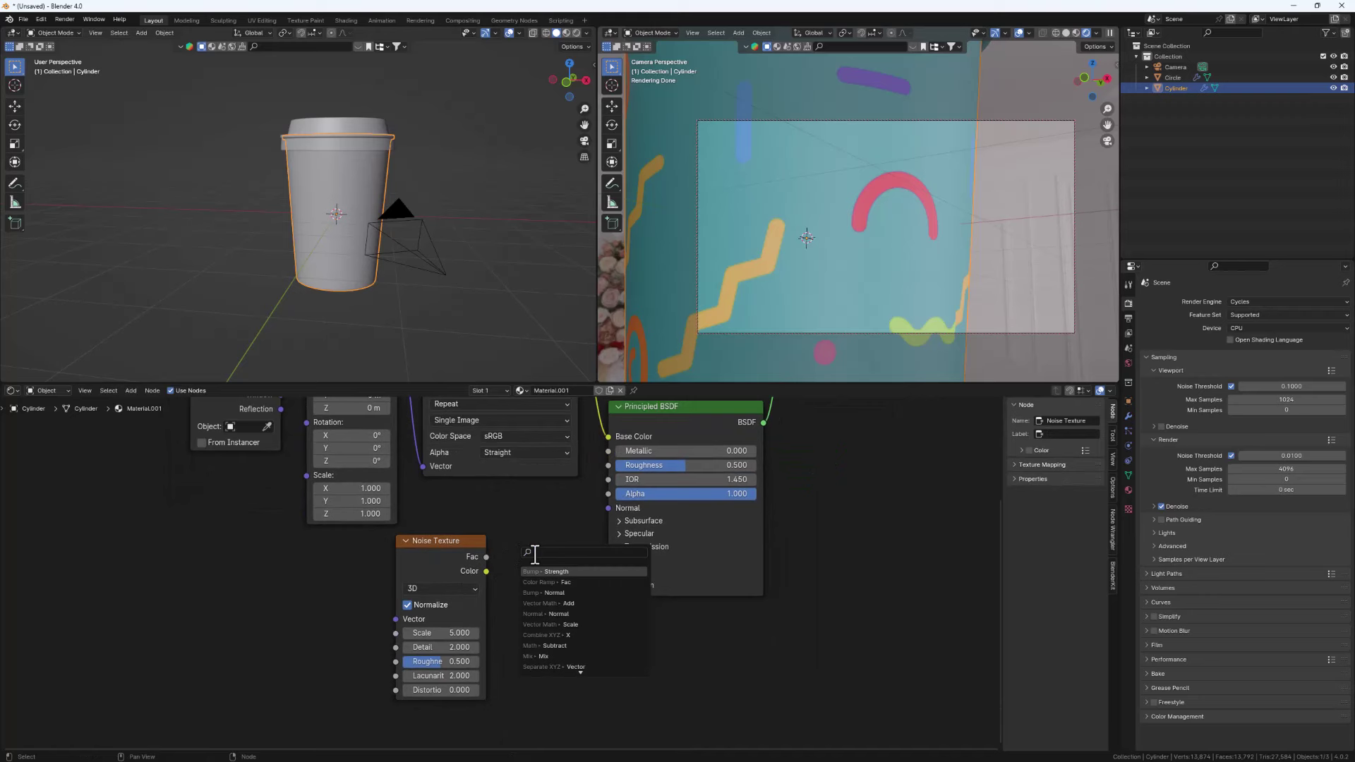
pyautogui.press('Return')
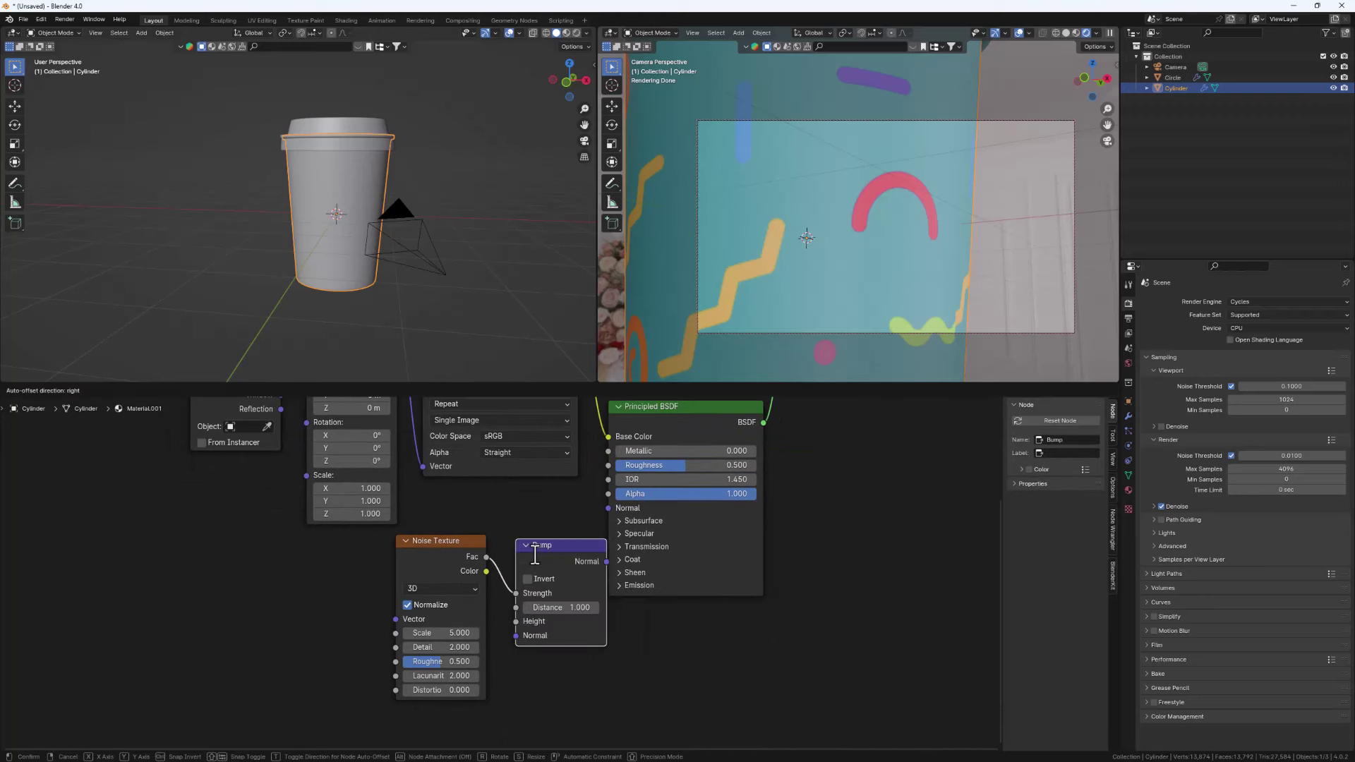
pyautogui.click(525, 583)
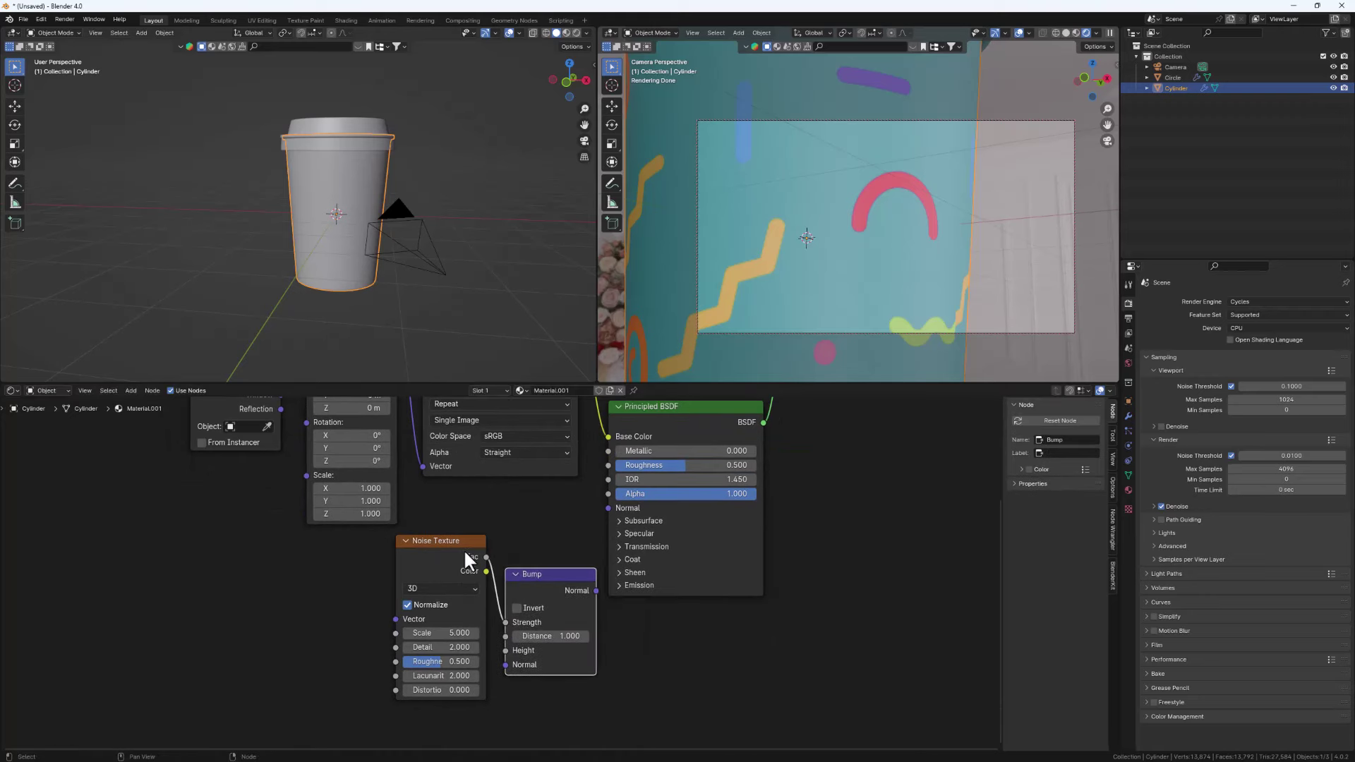
pyautogui.moveTo(462, 545); pyautogui.dragTo(354, 574)
pyautogui.moveTo(506, 621); pyautogui.dragTo(505, 650)
pyautogui.moveTo(533, 584); pyautogui.dragTo(607, 508)
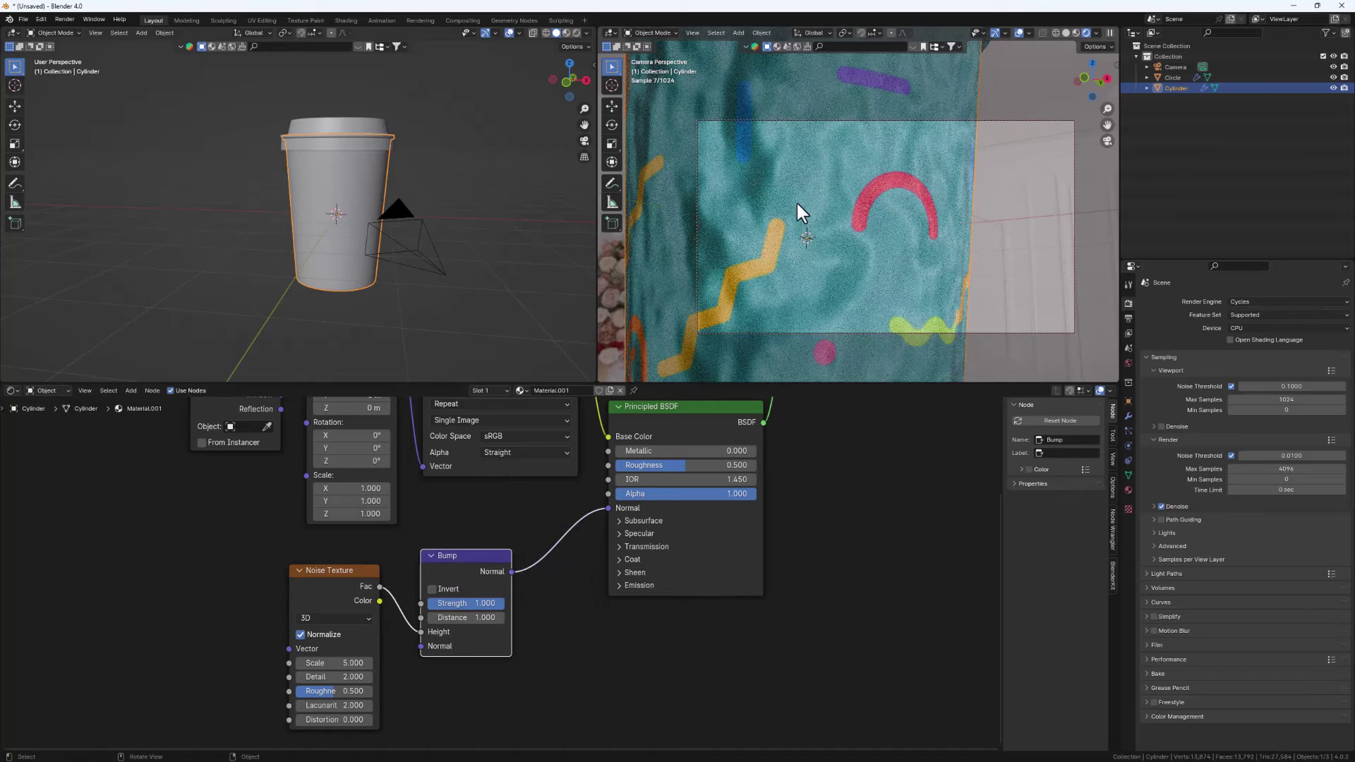
# Raise the Noise Texture's Scale to 353.5 for a fine grain on the cup wall
pyautogui.scroll(-2, 801, 209)
pyautogui.scroll(2, 313, 639)
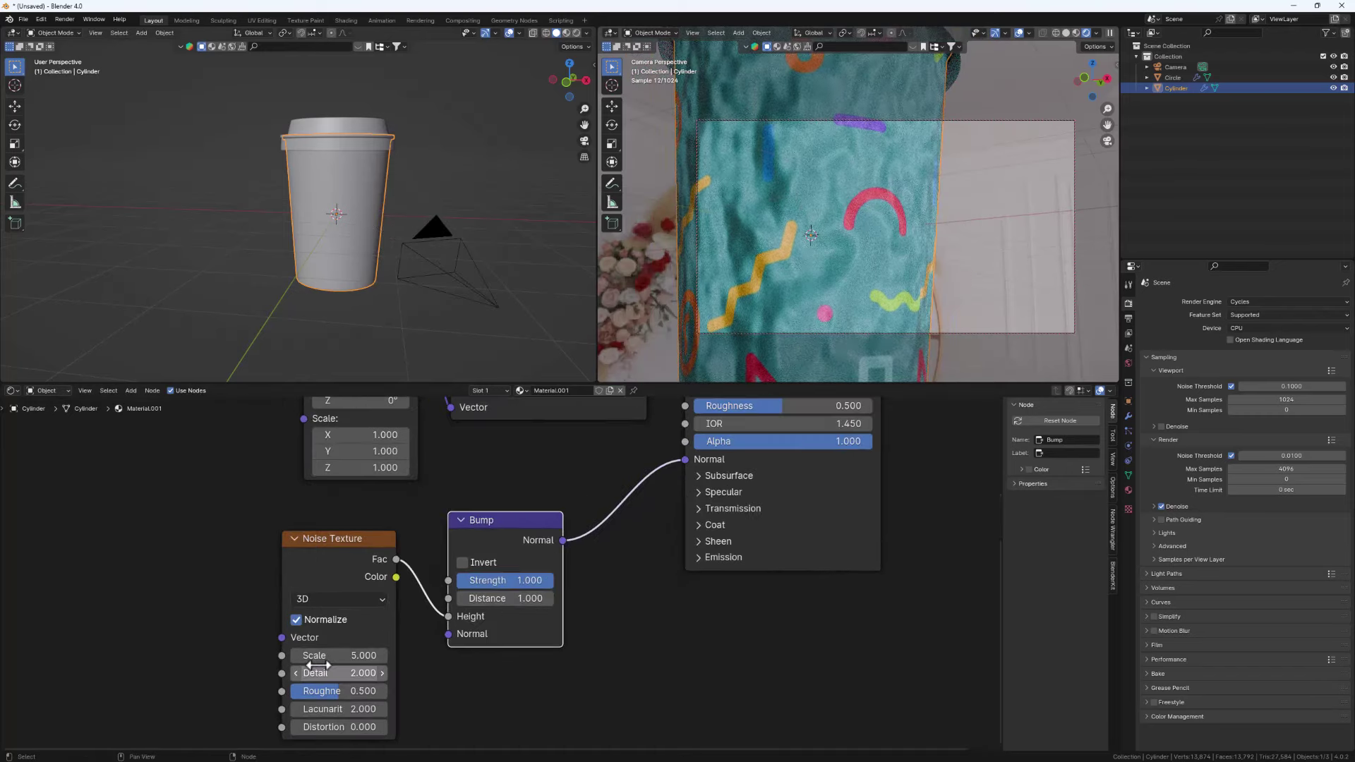
pyautogui.scroll(1, 318, 664)
pyautogui.moveTo(318, 652); pyautogui.dragTo(515, 652)
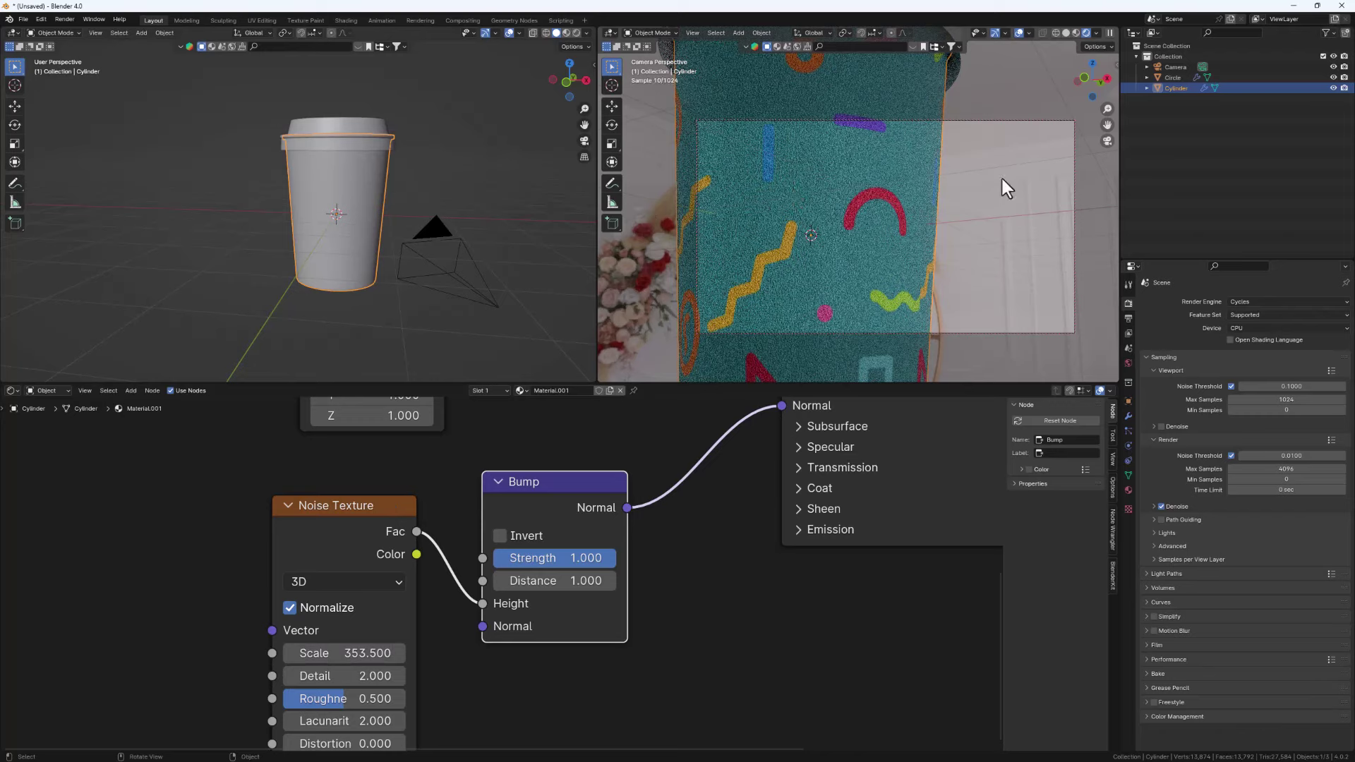
# Soften the paper bump by setting the Bump node's Strength to 0.220 and Distance to 0.120
pyautogui.scroll(3, 887, 166)
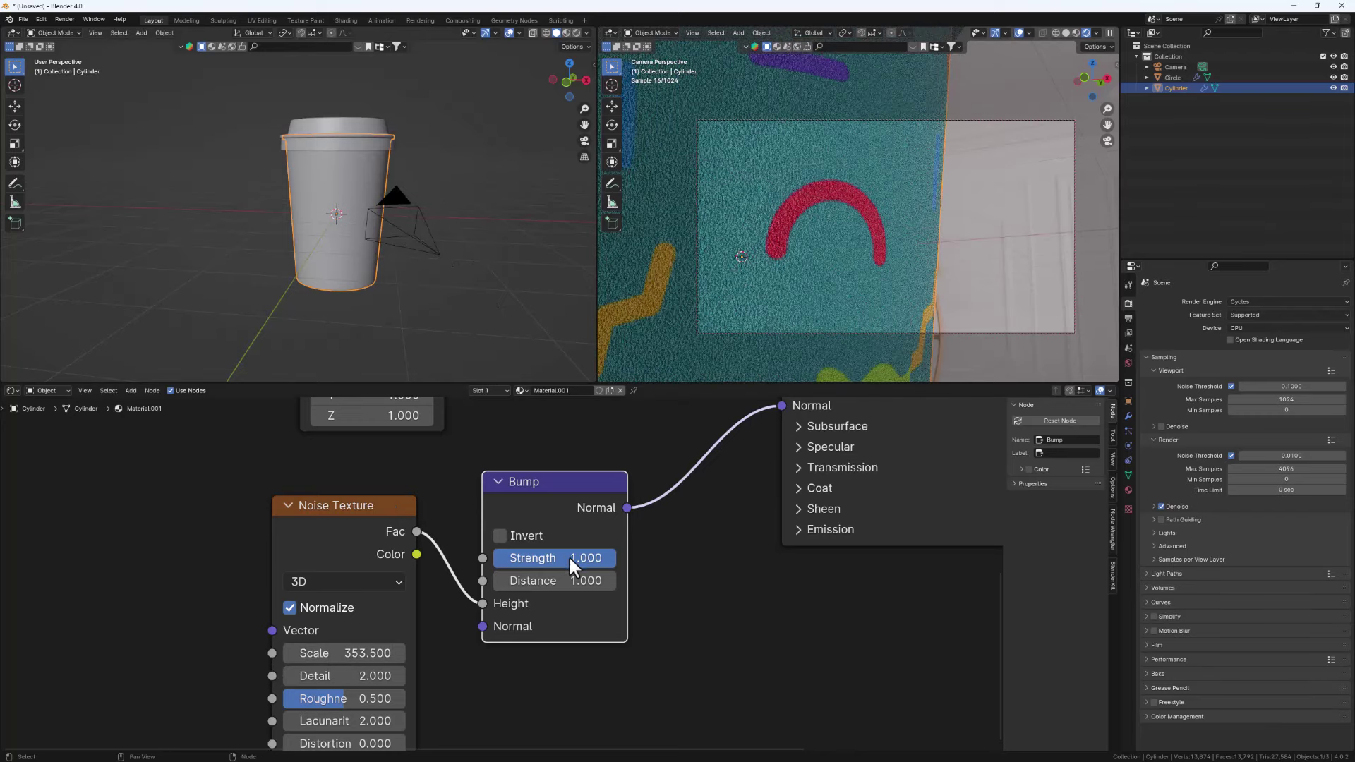
pyautogui.moveTo(569, 555); pyautogui.dragTo(520, 560)
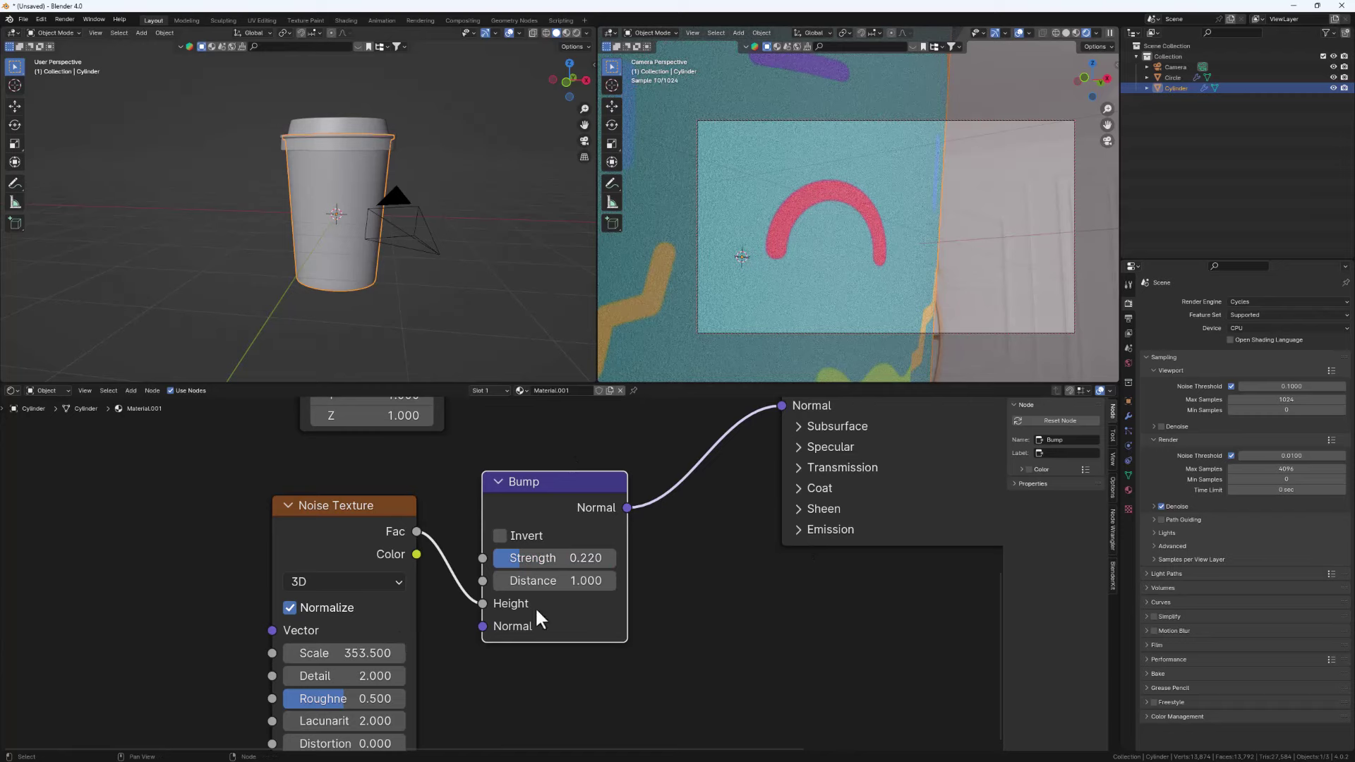
pyautogui.click(543, 580)
pyautogui.write('0.05')
pyautogui.press('Return')
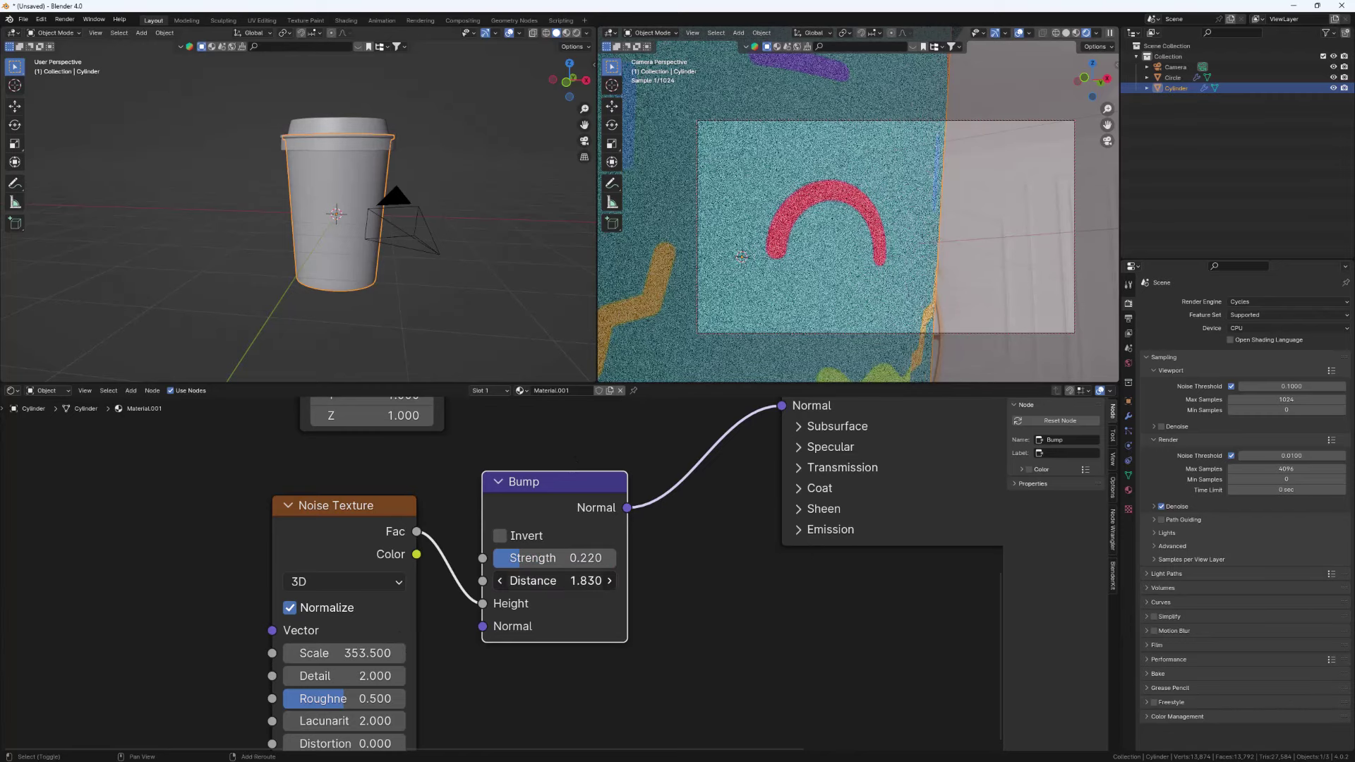
pyautogui.moveTo(554, 581); pyautogui.dragTo(573, 580)
# Lower the Roughness of the cup's Principled BSDF to 0.268
pyautogui.moveTo(790, 192); pyautogui.dragTo(860, 197, button='middle')
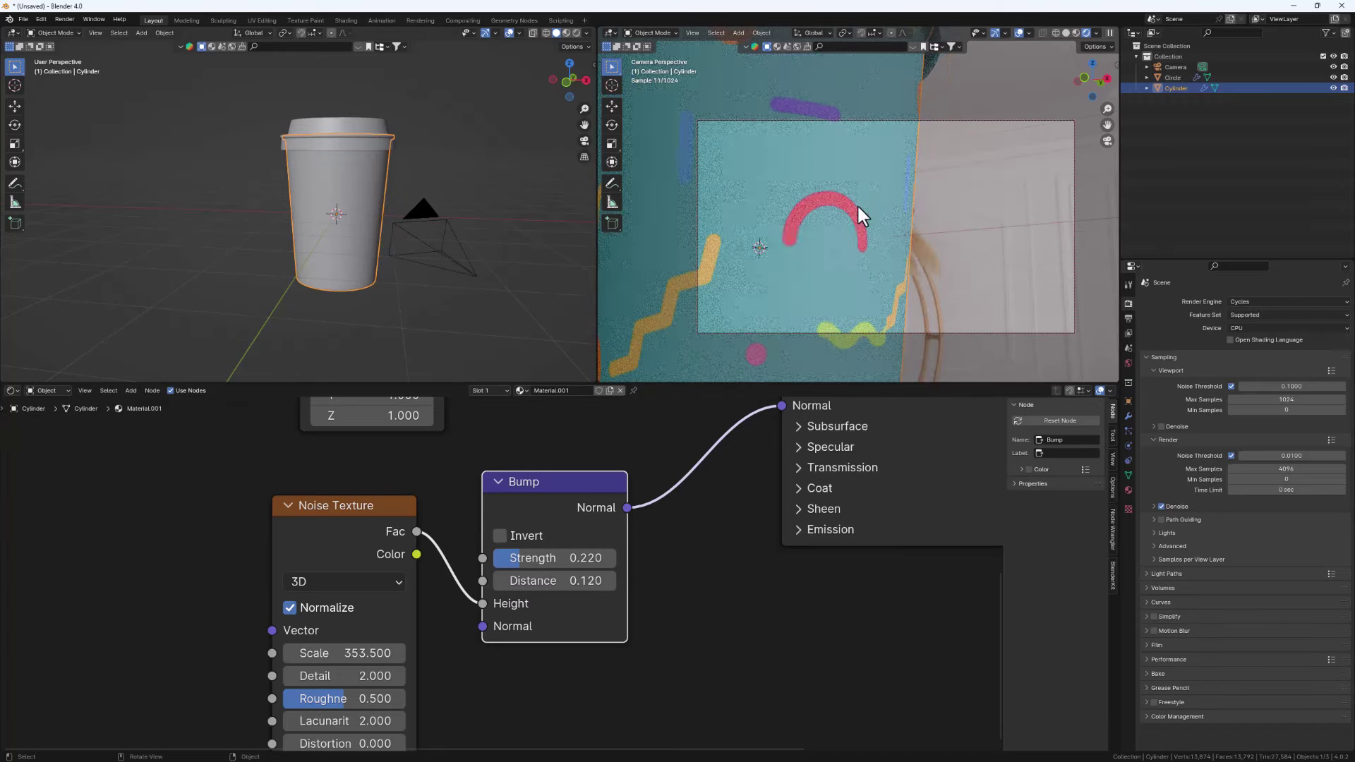
pyautogui.scroll(-3, 859, 233)
pyautogui.scroll(-2, 852, 555)
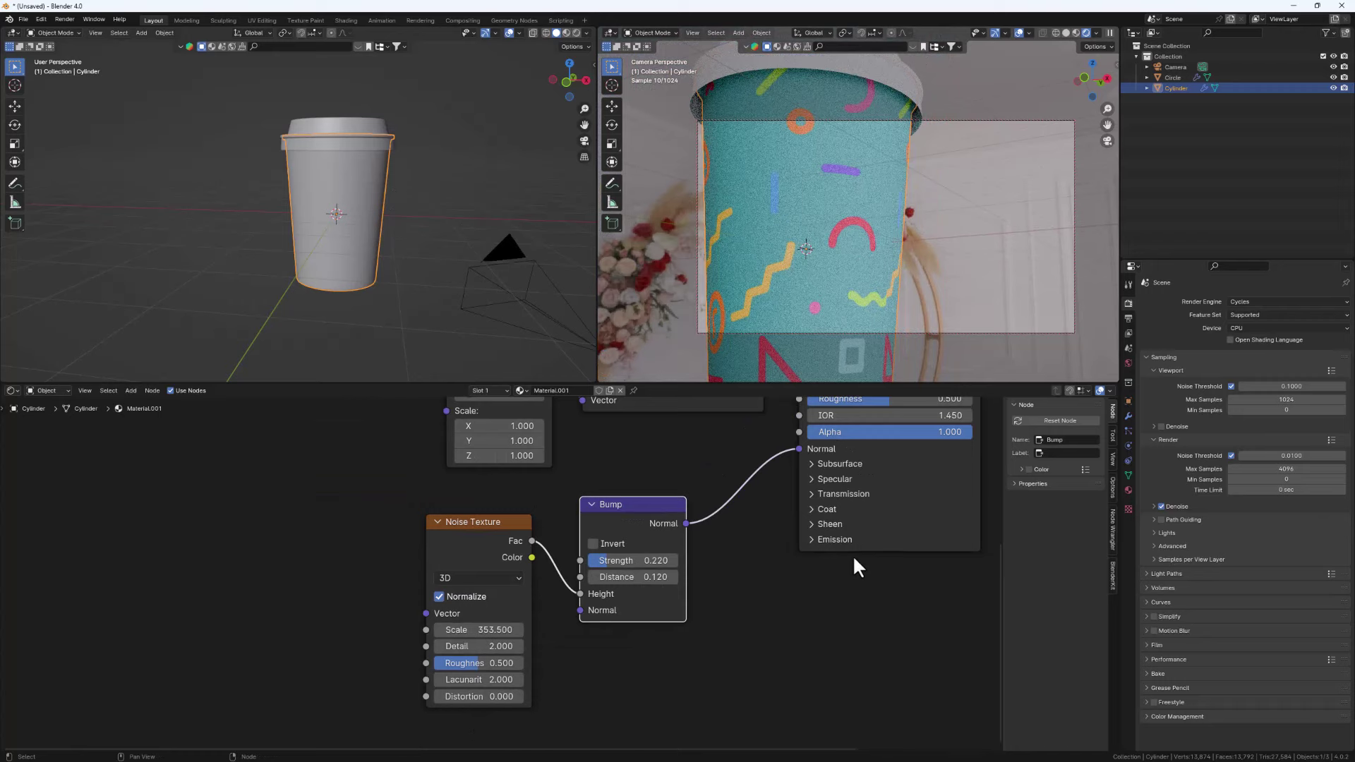
pyautogui.moveTo(852, 555); pyautogui.dragTo(792, 700, button='middle')
pyautogui.moveTo(815, 548); pyautogui.dragTo(779, 548)
pyautogui.moveTo(771, 269); pyautogui.dragTo(861, 243, button='middle')
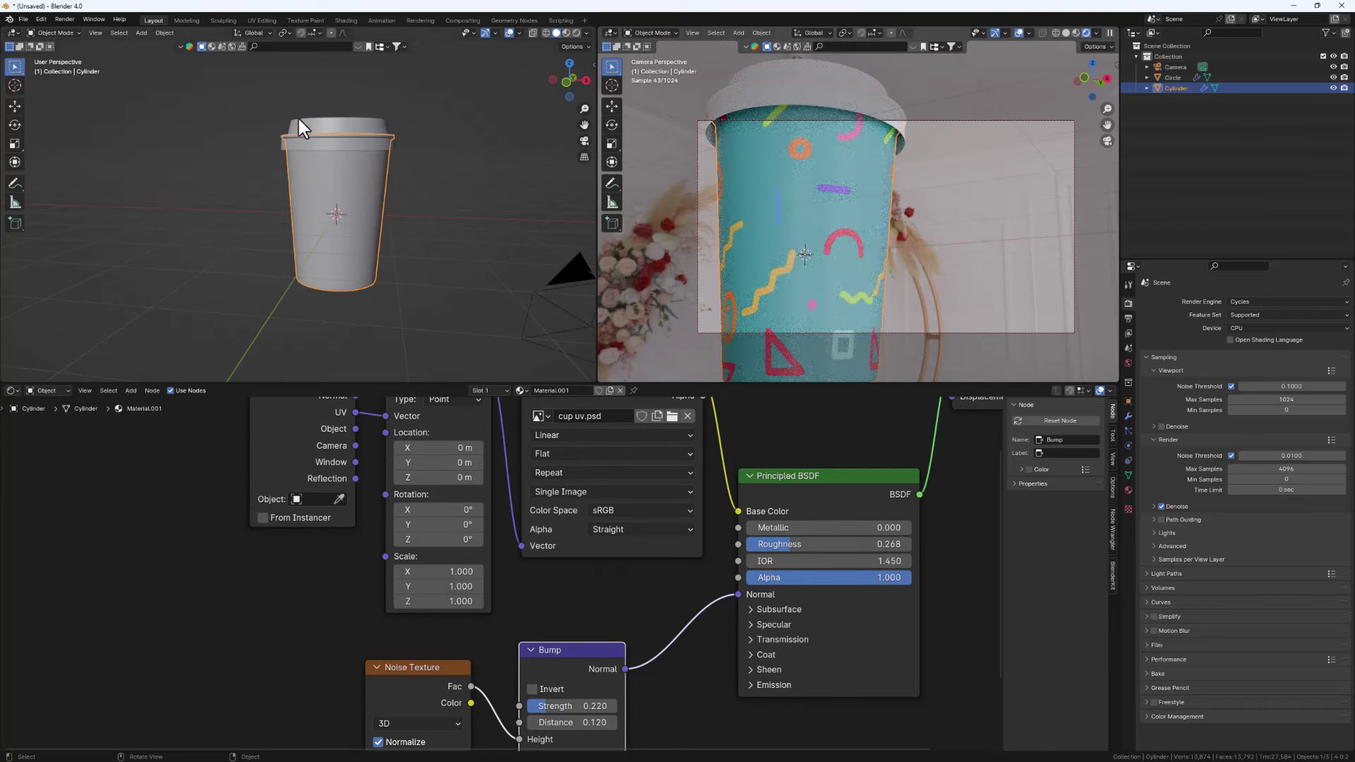
# Create a new material for the cup's lid and set its Roughness to 0.177
pyautogui.click(376, 137)
pyautogui.click(582, 391)
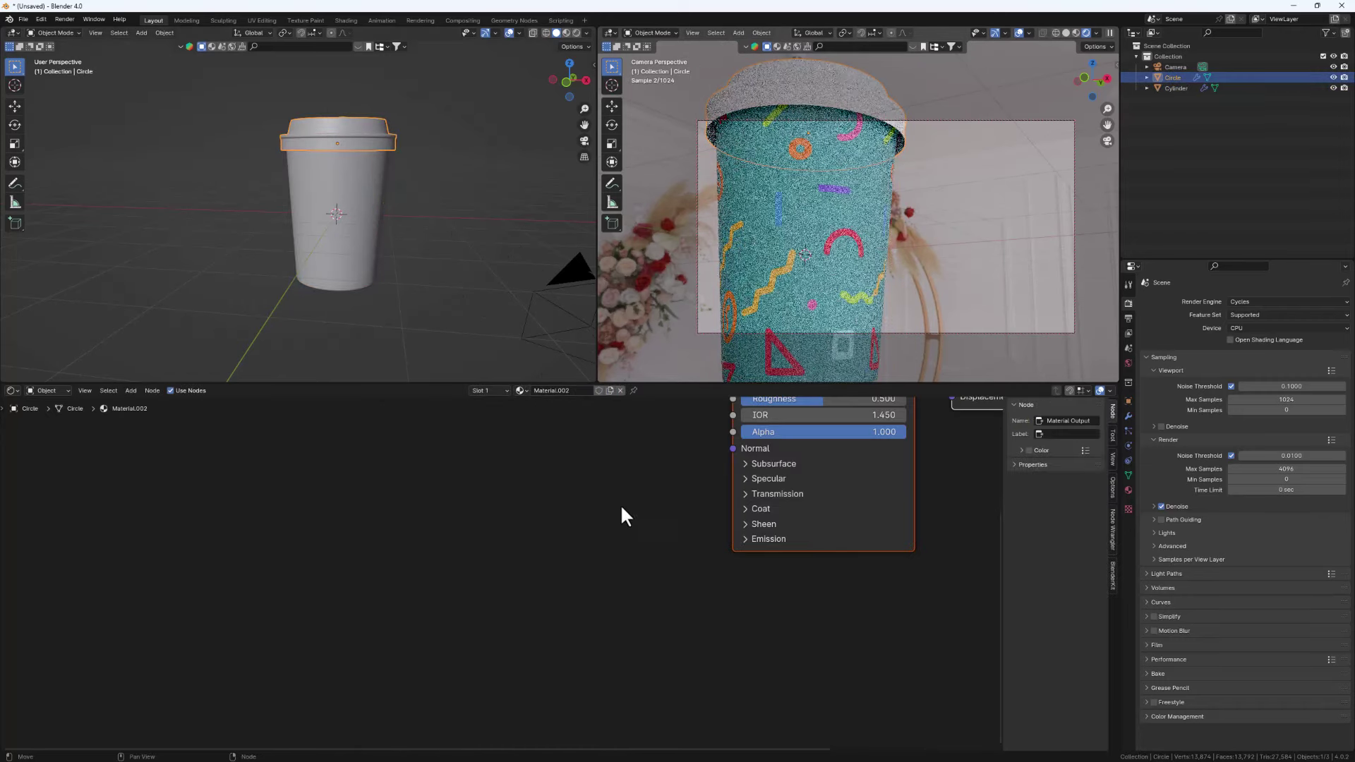
pyautogui.press('Home')
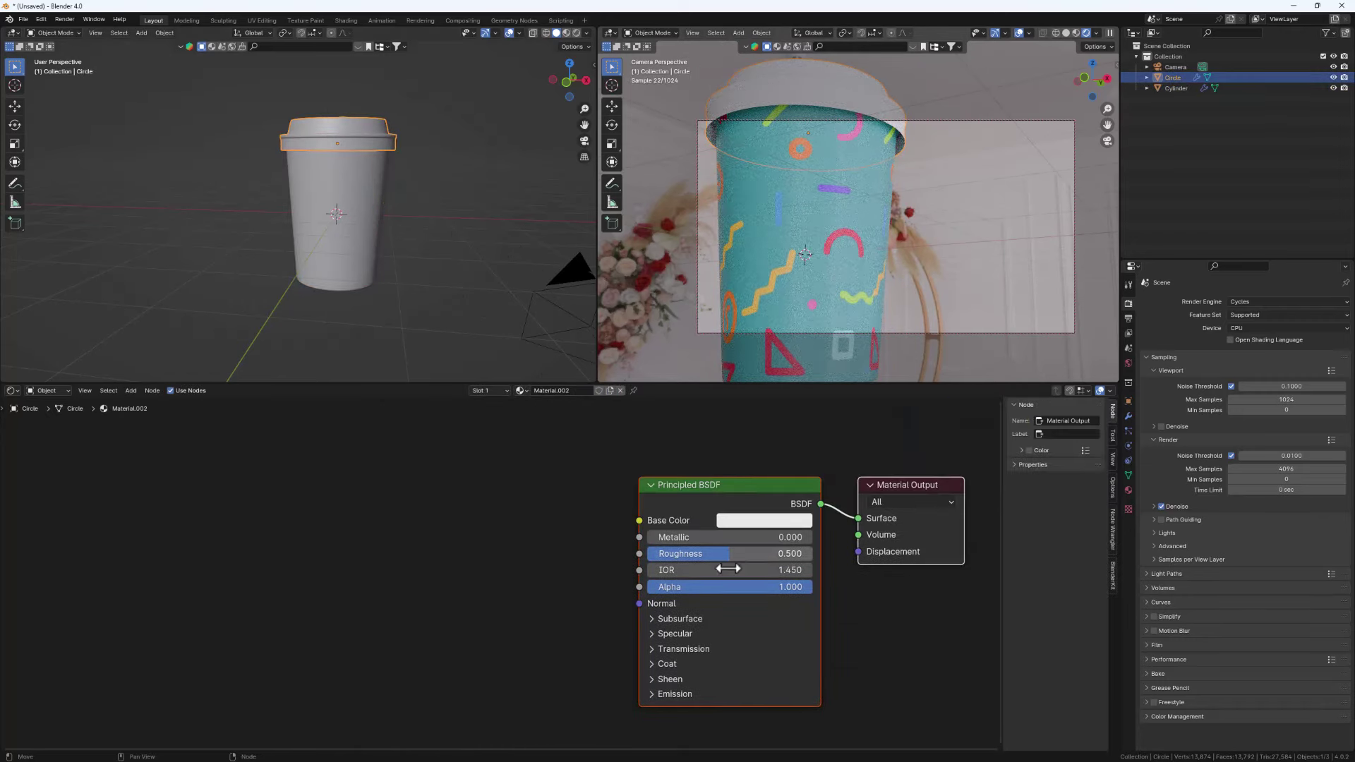
pyautogui.moveTo(727, 553); pyautogui.dragTo(675, 553)
# Add a 2 m mesh plane at the world origin for a backdrop behind the cup
pyautogui.scroll(-6, 845, 203)
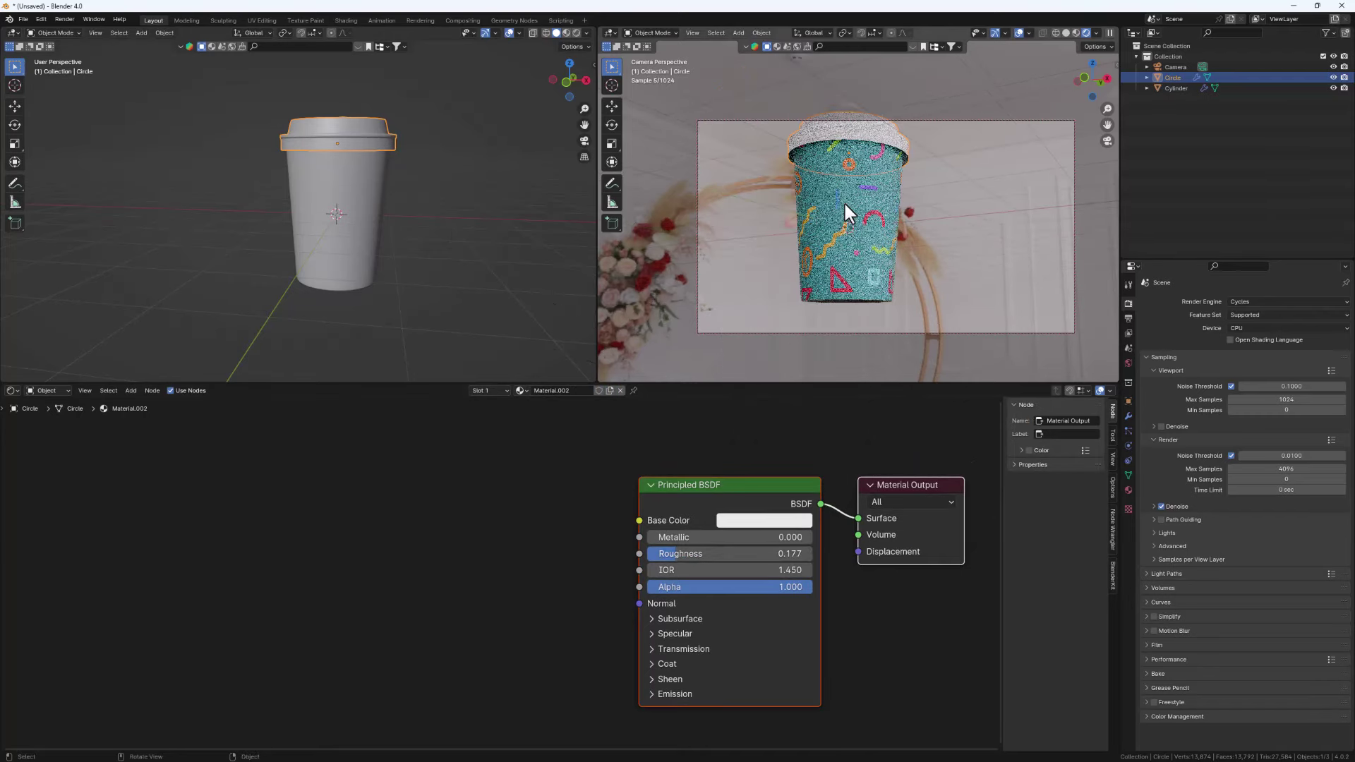
pyautogui.scroll(-4, 452, 213)
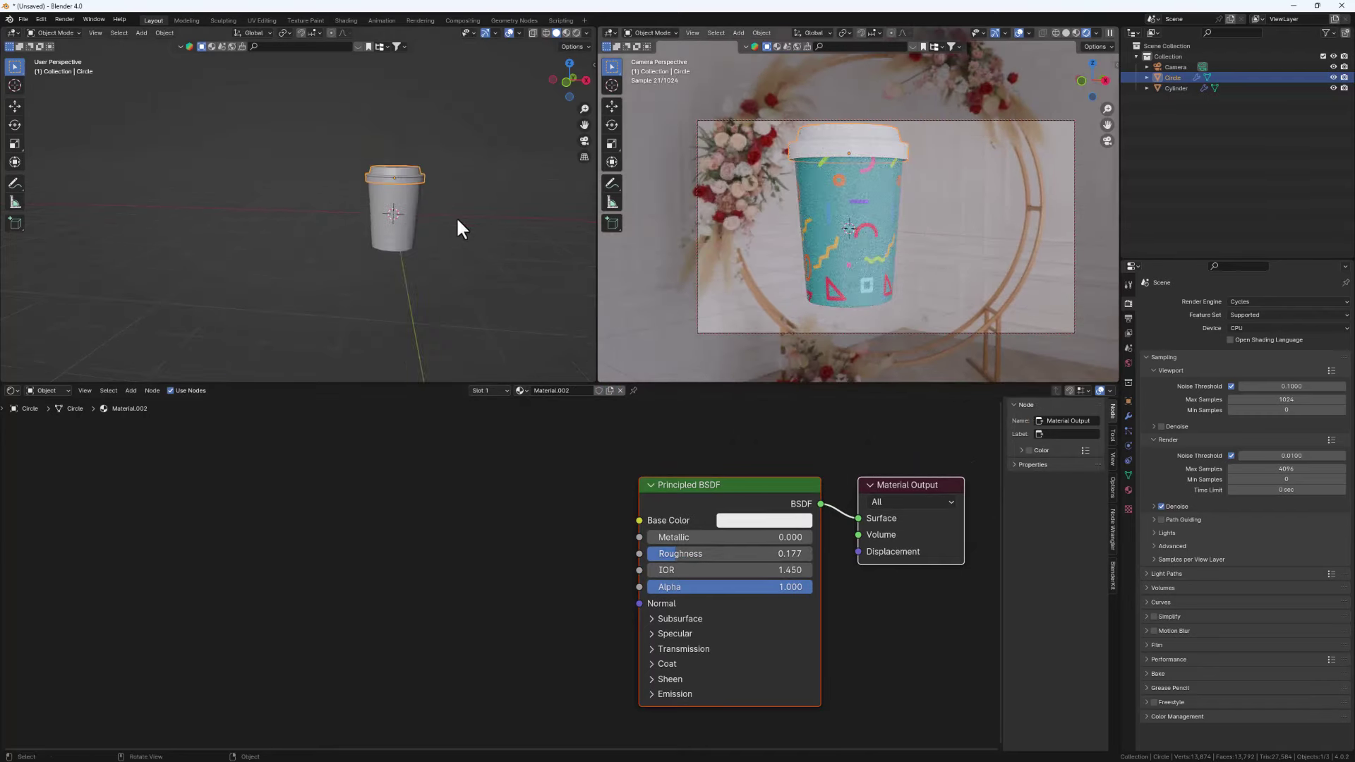
pyautogui.moveTo(456, 216); pyautogui.dragTo(404, 105, button='middle')
pyautogui.moveTo(451, 216); pyautogui.dragTo(500, 231, button='middle')
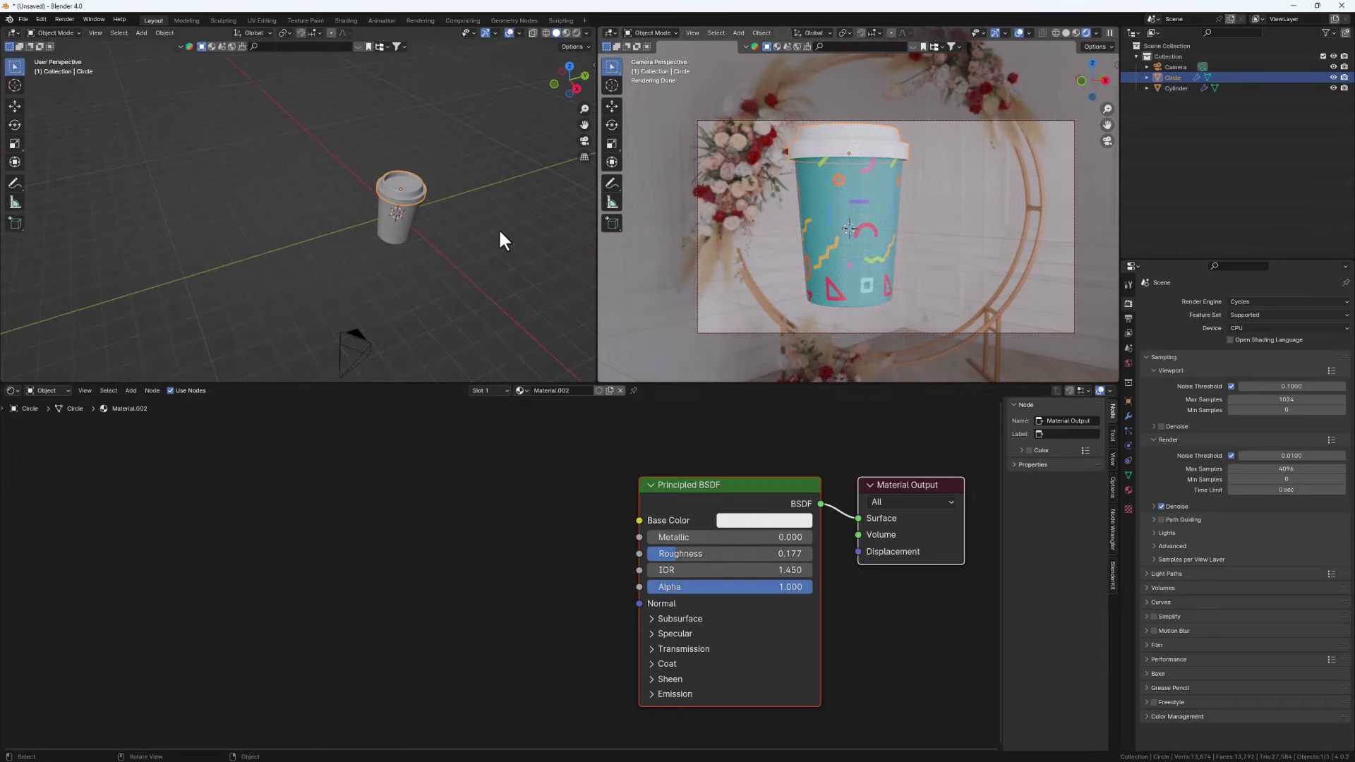
pyautogui.moveTo(804, 215); pyautogui.dragTo(844, 227, button='middle')
pyautogui.moveTo(508, 247); pyautogui.dragTo(379, 219, button='middle')
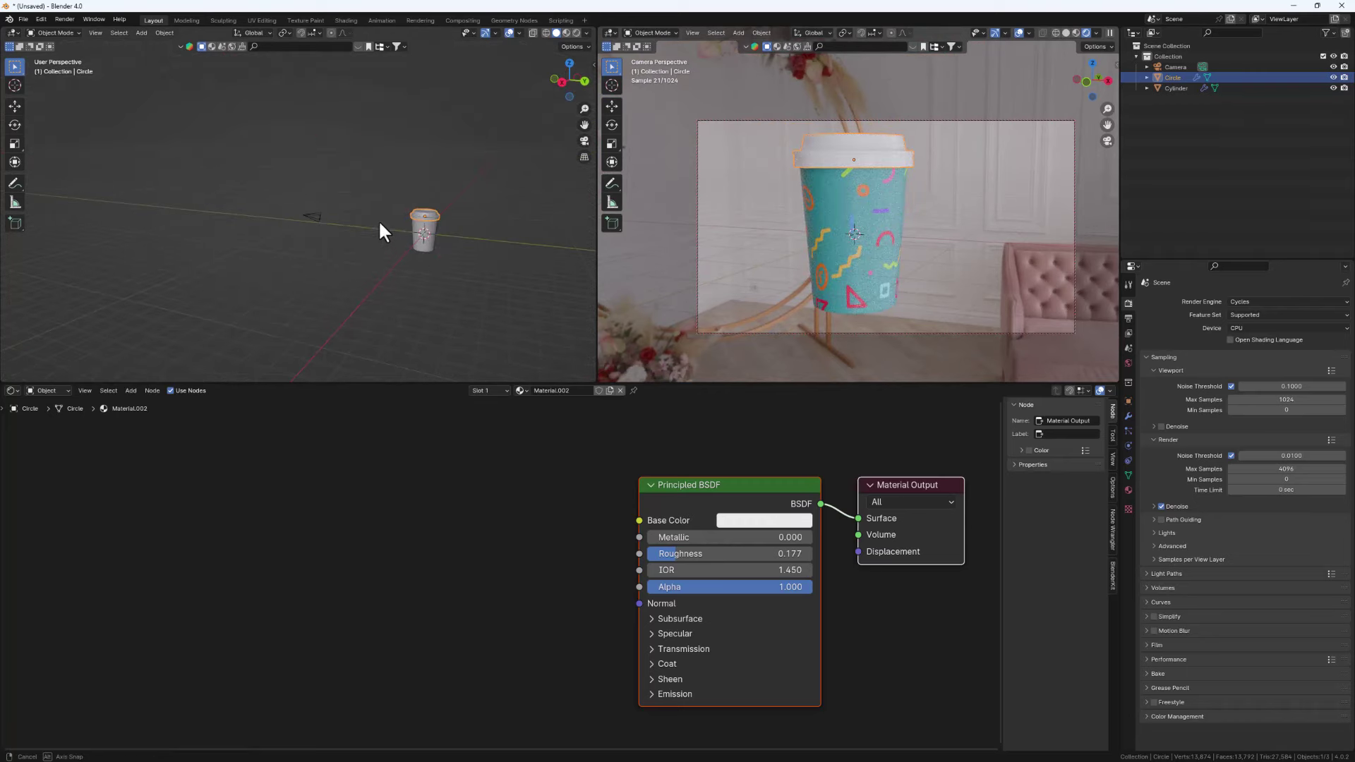
pyautogui.moveTo(441, 254); pyautogui.dragTo(485, 252, button='middle')
pyautogui.hotkey('shift', 'a')
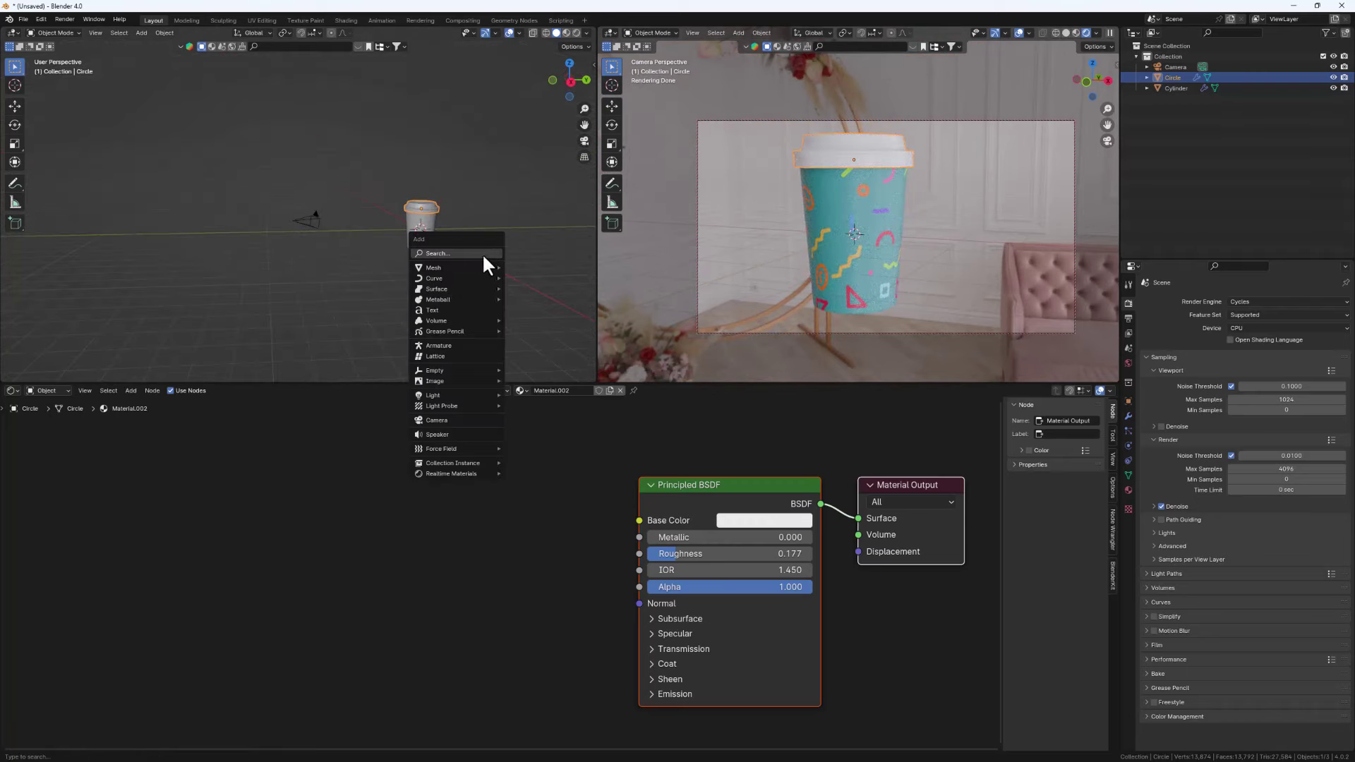
pyautogui.moveTo(469, 268)
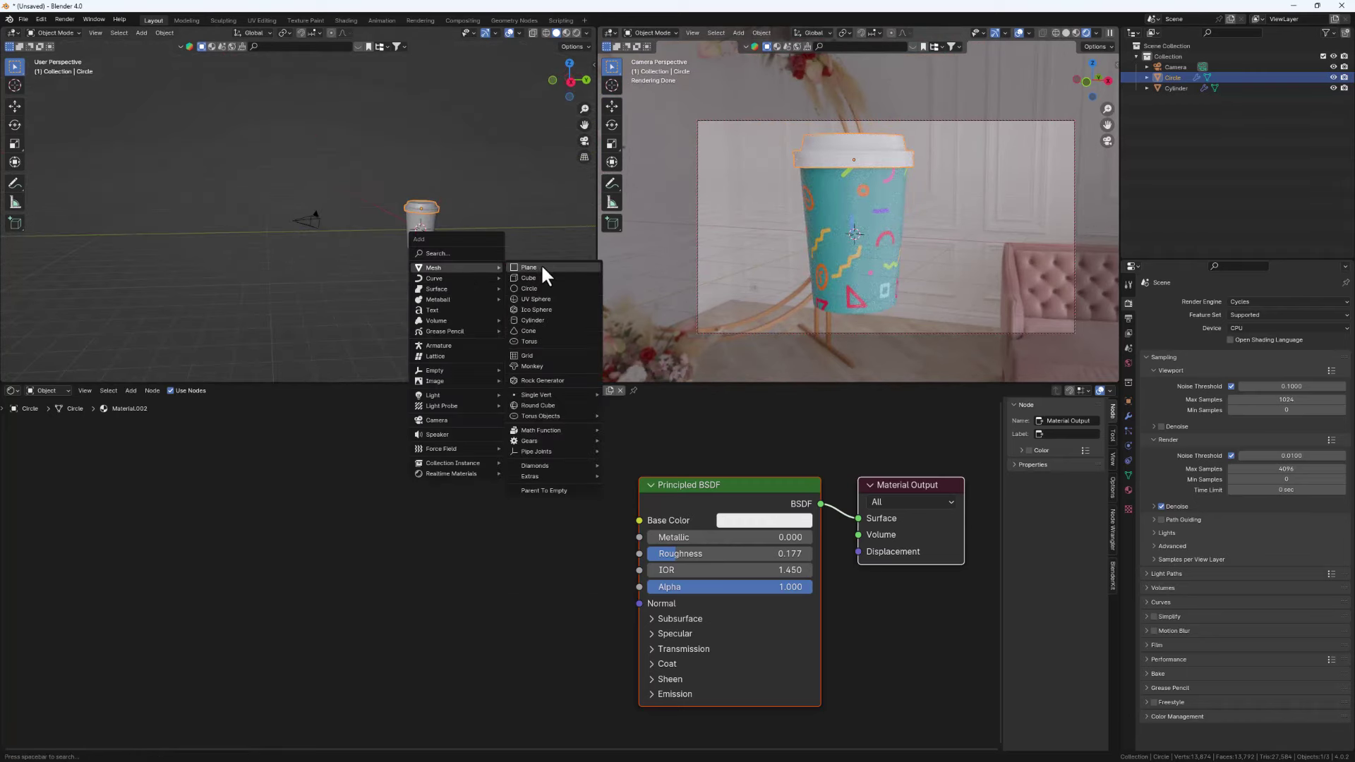
pyautogui.click(541, 266)
# Move the plane about 3.4 m along Y behind the cup and rotate it 90° about the X axis
pyautogui.moveTo(414, 272); pyautogui.dragTo(454, 252, button='middle')
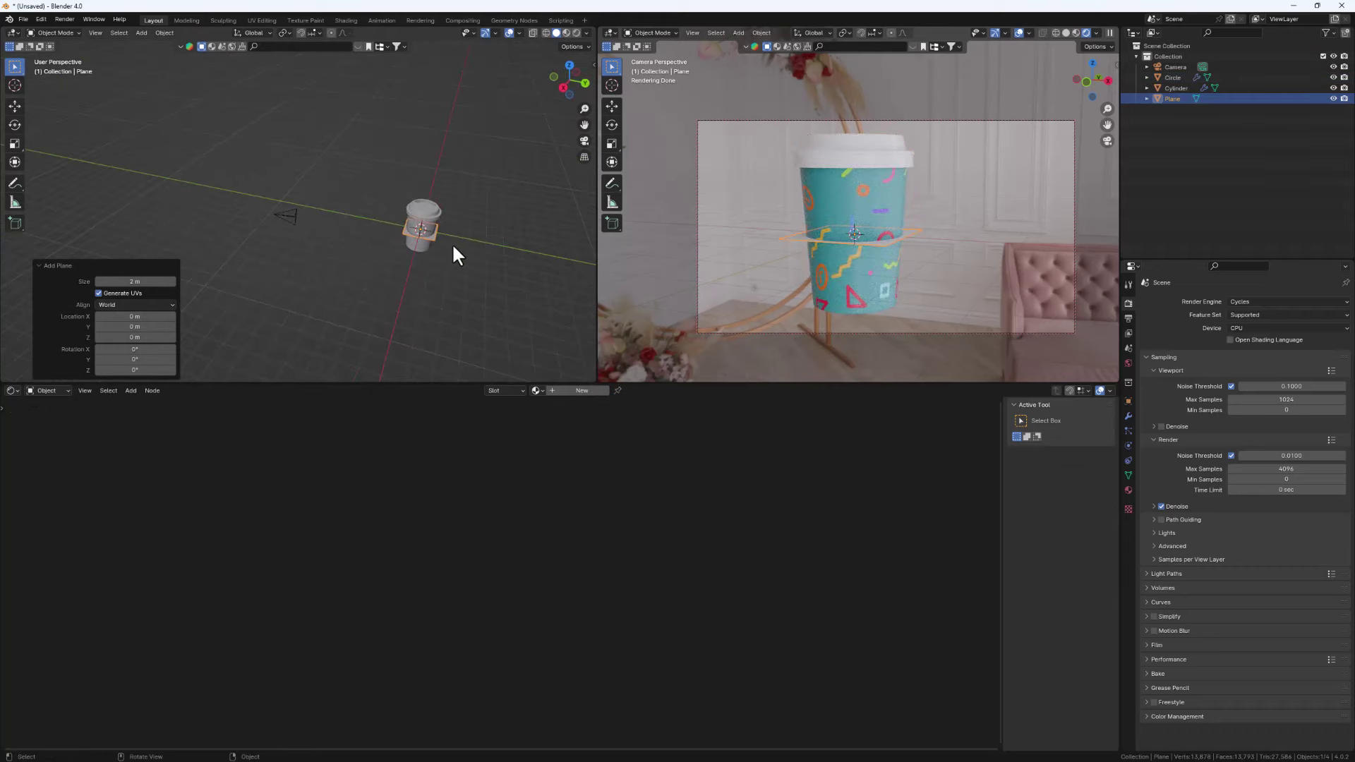
pyautogui.press('g')
pyautogui.press('y')
pyautogui.click(507, 260)
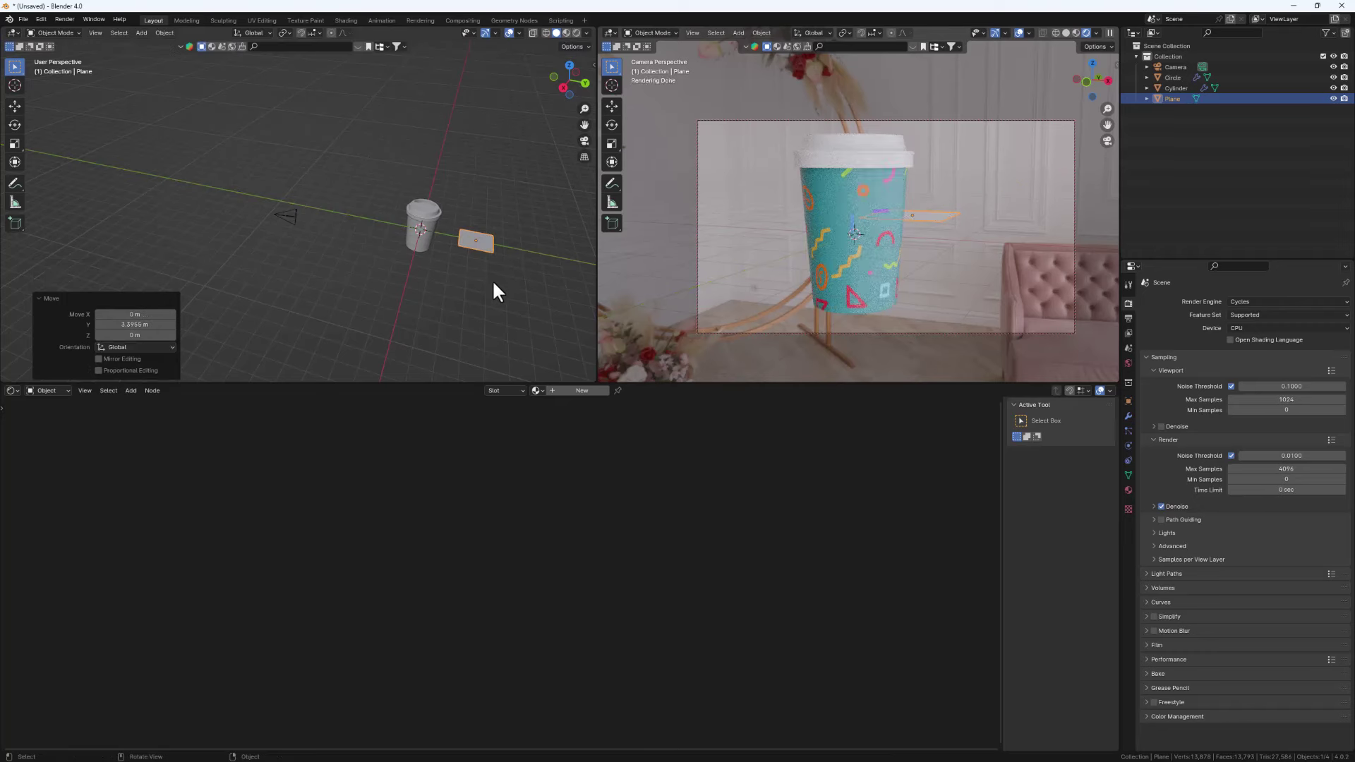
pyautogui.press('r')
pyautogui.write('x')
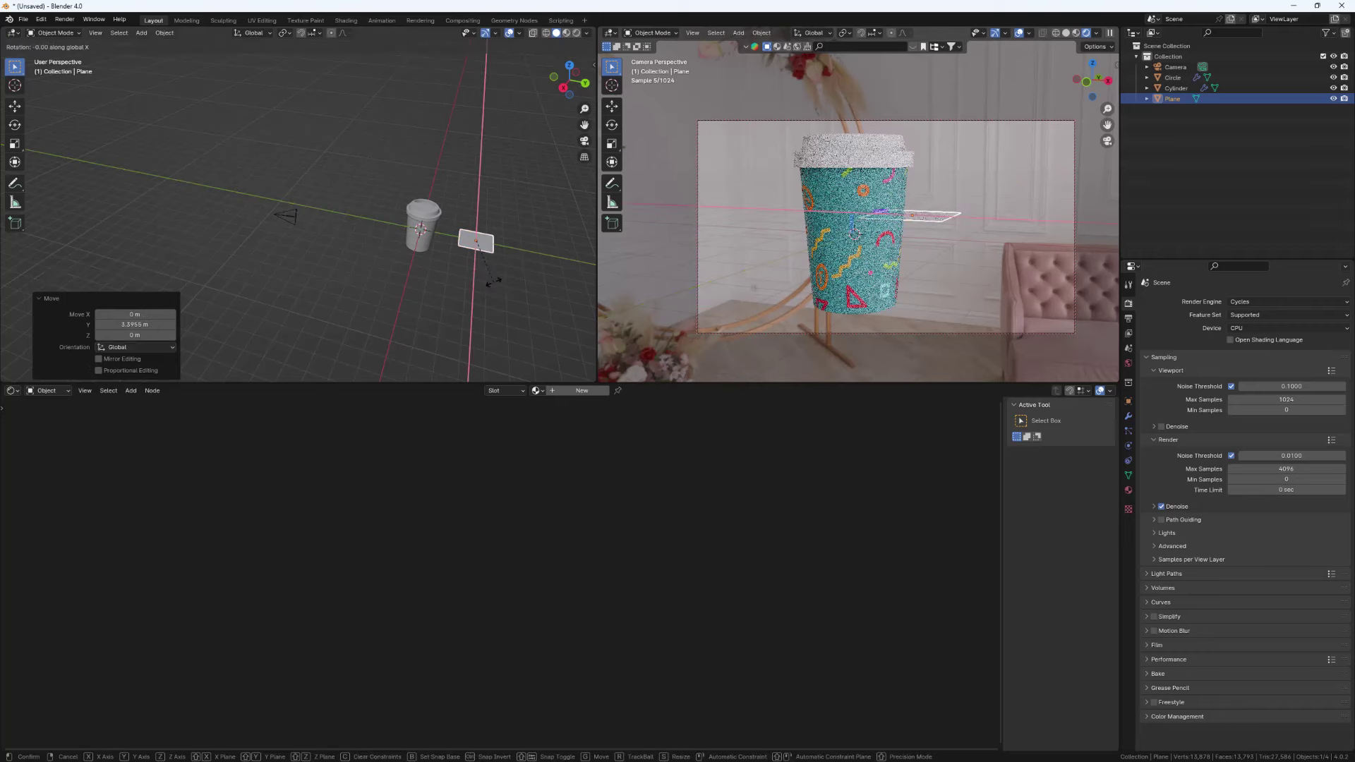
pyautogui.write('90')
pyautogui.press('Return')
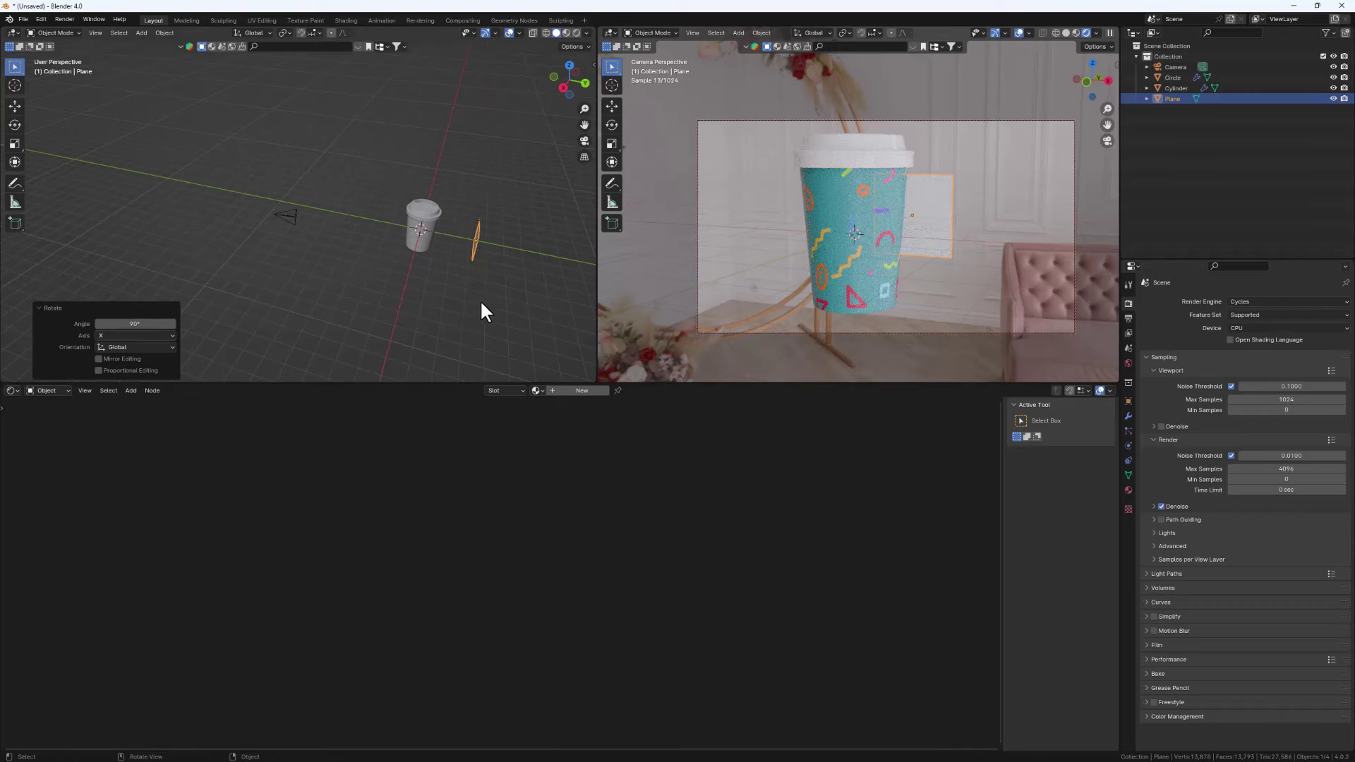
# Scale up the upright plane behind the cup until it fills the camera frame, enlarging it a second time by about 2.15
pyautogui.press('s')
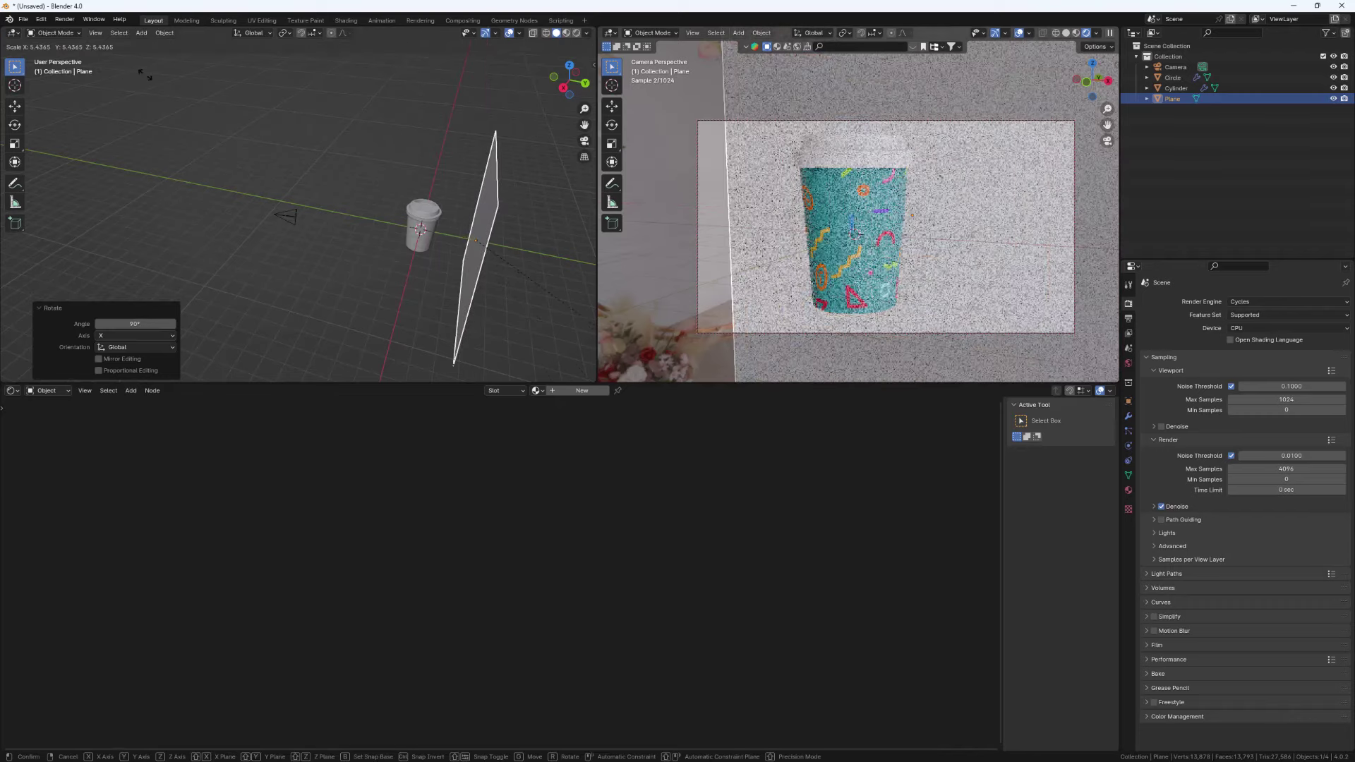
pyautogui.click(618, 16)
pyautogui.moveTo(839, 179); pyautogui.dragTo(892, 206, button='middle')
pyautogui.click(963, 195)
pyautogui.scroll(-2, 962, 196)
pyautogui.scroll(2, 907, 203)
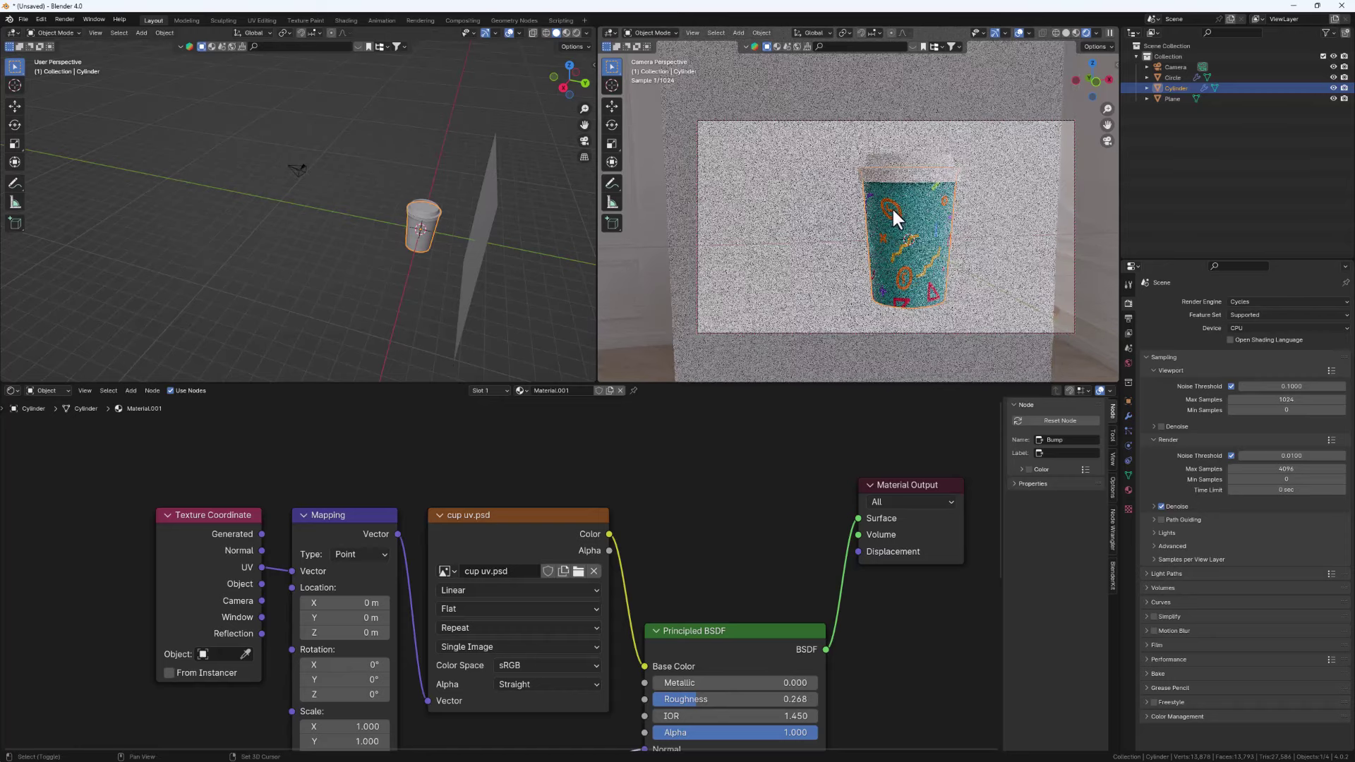
pyautogui.click(478, 235)
pyautogui.press('s')
pyautogui.click(496, 281)
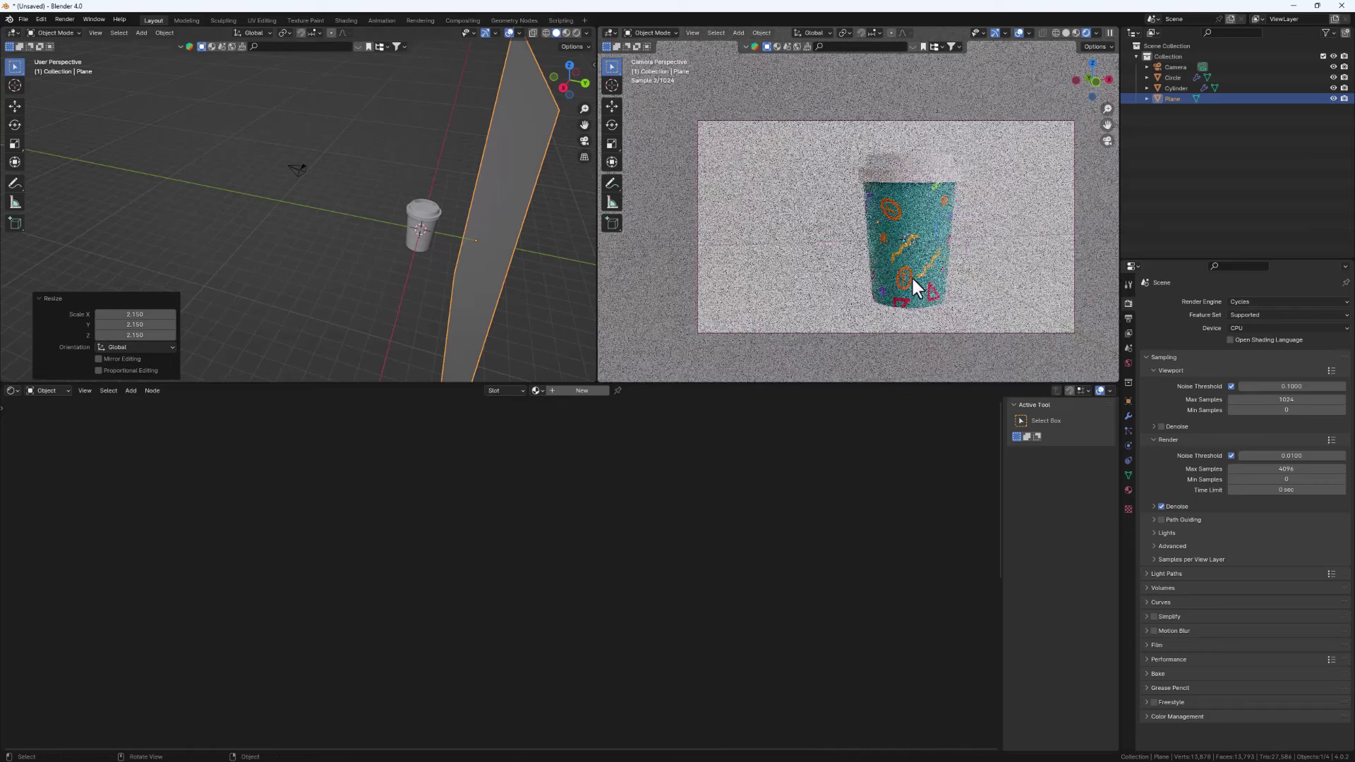
# Reframe the camera so the cup appears slightly smaller and just off the centre of the frame against the backdrop plane
pyautogui.moveTo(497, 256)
pyautogui.mouseDown(button='middle')
pyautogui.moveTo(433, 242)
pyautogui.moveTo(499, 252)
pyautogui.moveTo(475, 266)
pyautogui.moveTo(487, 253)
pyautogui.mouseUp(button='middle')
pyautogui.scroll(-1, 837, 226)
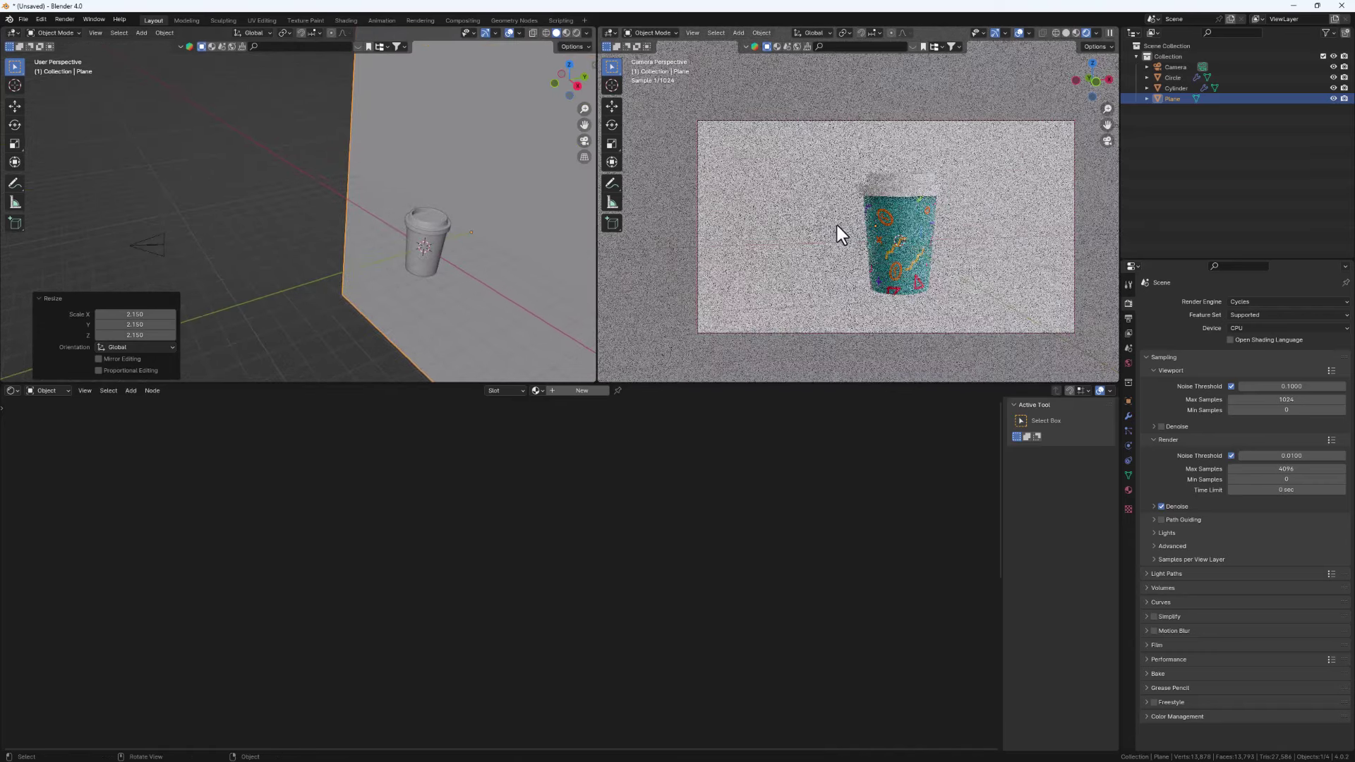
pyautogui.moveTo(905, 231); pyautogui.dragTo(840, 242, button='middle')
pyautogui.moveTo(422, 251)
pyautogui.mouseDown(button='middle')
pyautogui.moveTo(393, 246)
pyautogui.moveTo(448, 227)
pyautogui.moveTo(409, 246)
pyautogui.mouseUp(button='middle')
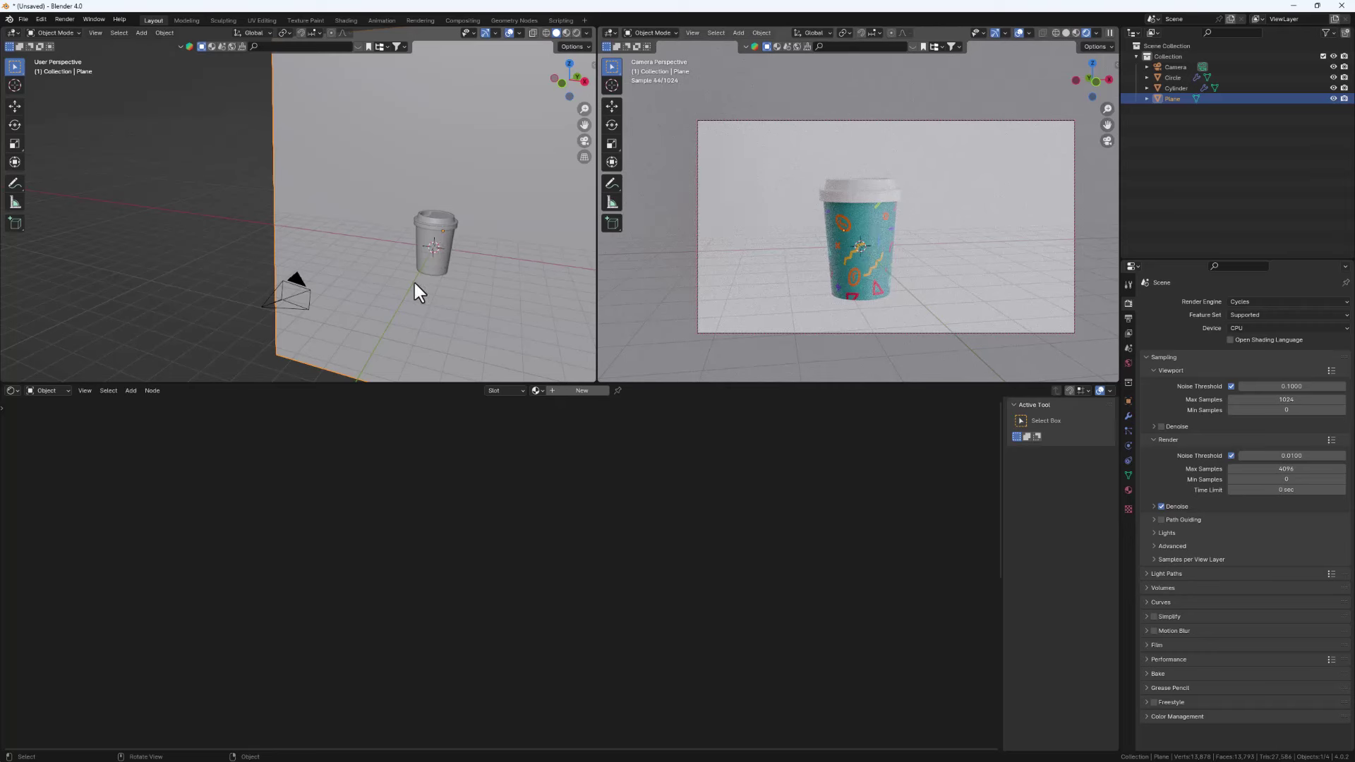
pyautogui.moveTo(415, 284); pyautogui.dragTo(397, 299, button='middle')
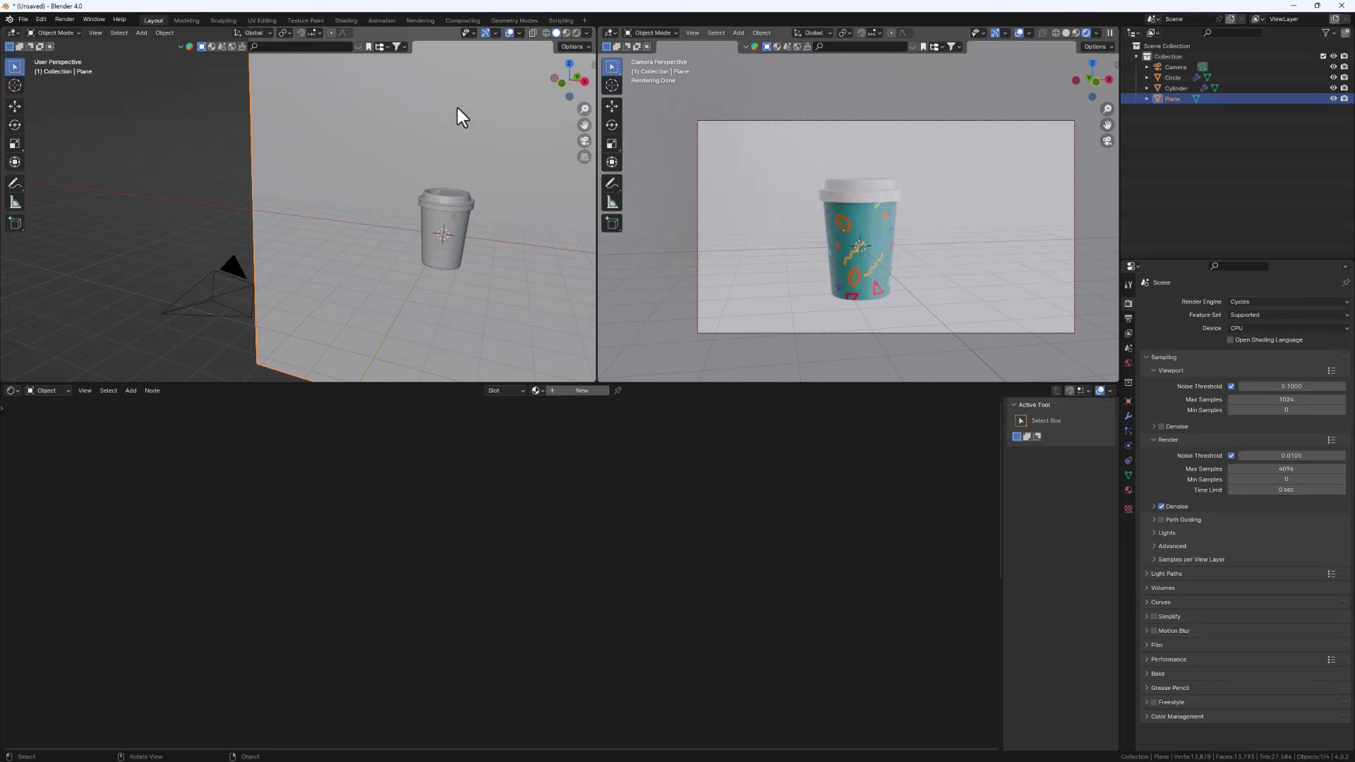
# Create a new material for the backdrop plane and darken its base color to a mid grey
pyautogui.click(580, 390)
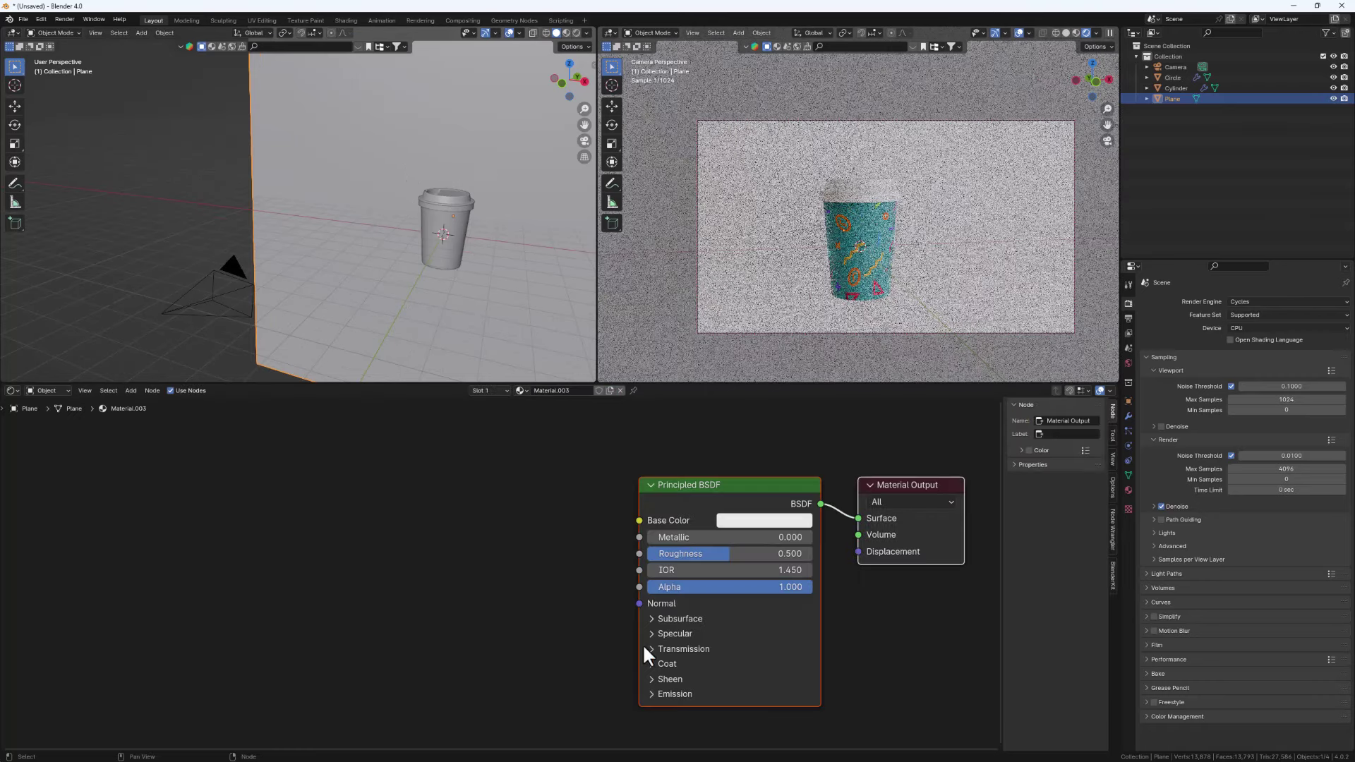
pyautogui.click(769, 522)
pyautogui.moveTo(866, 296); pyautogui.dragTo(869, 342)
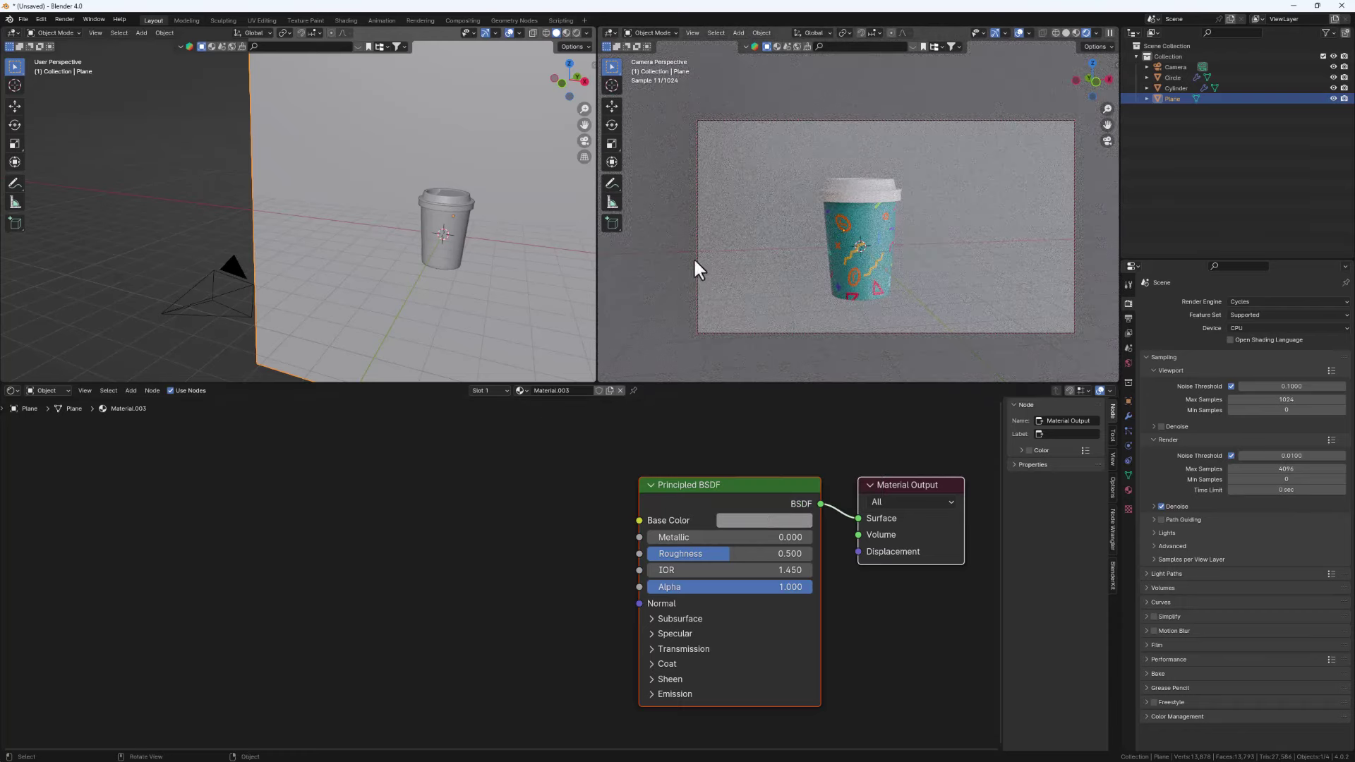
# Try a muted purple base color on the backdrop plane, with hue 0.795 and saturation about 0.196
pyautogui.click(442, 230)
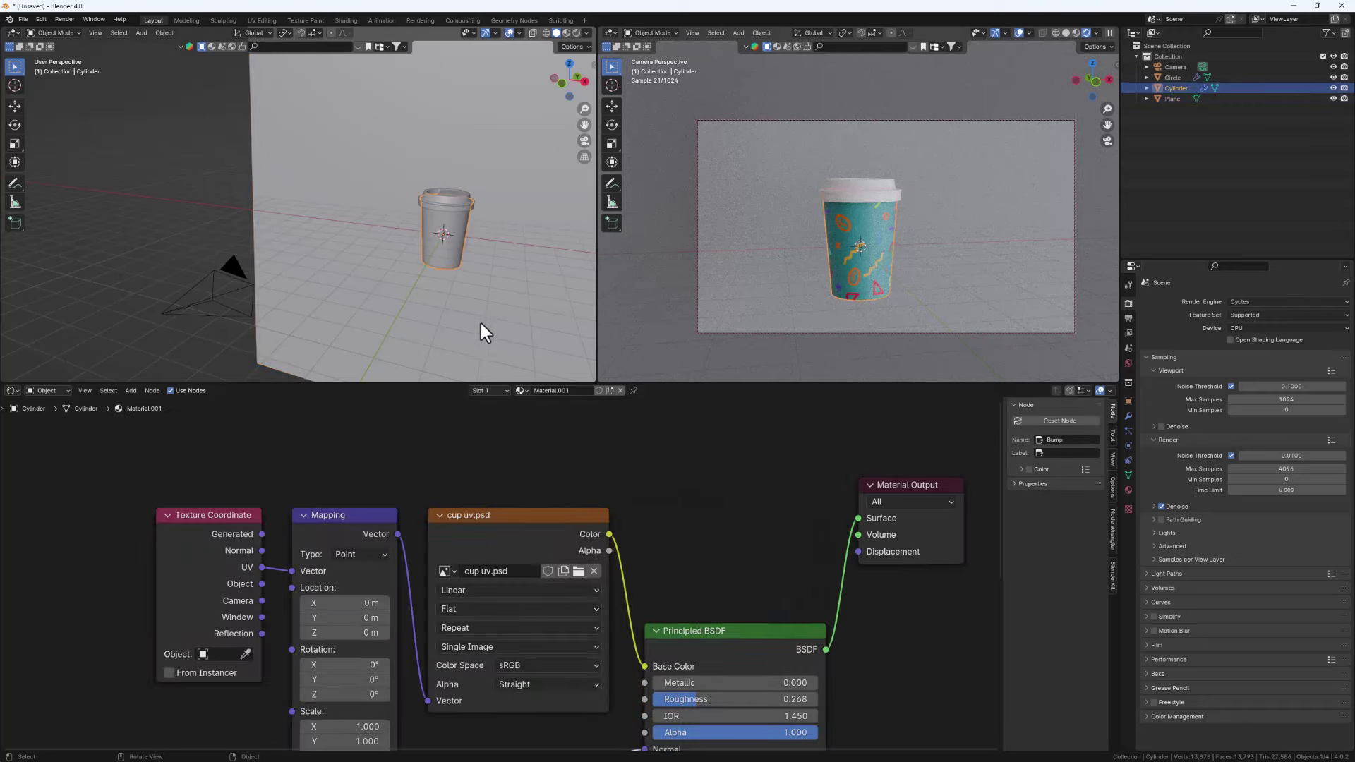
pyautogui.click(319, 230)
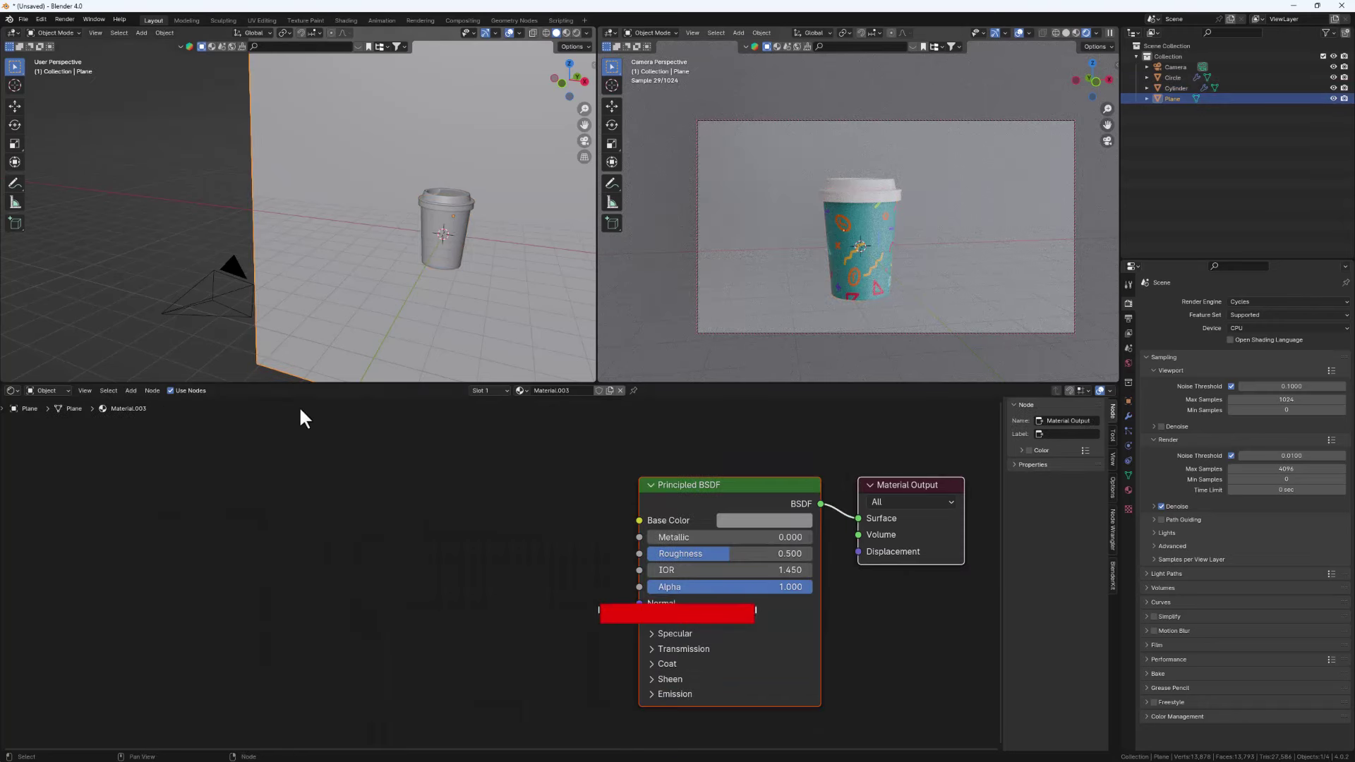
pyautogui.click(759, 522)
pyautogui.click(793, 351)
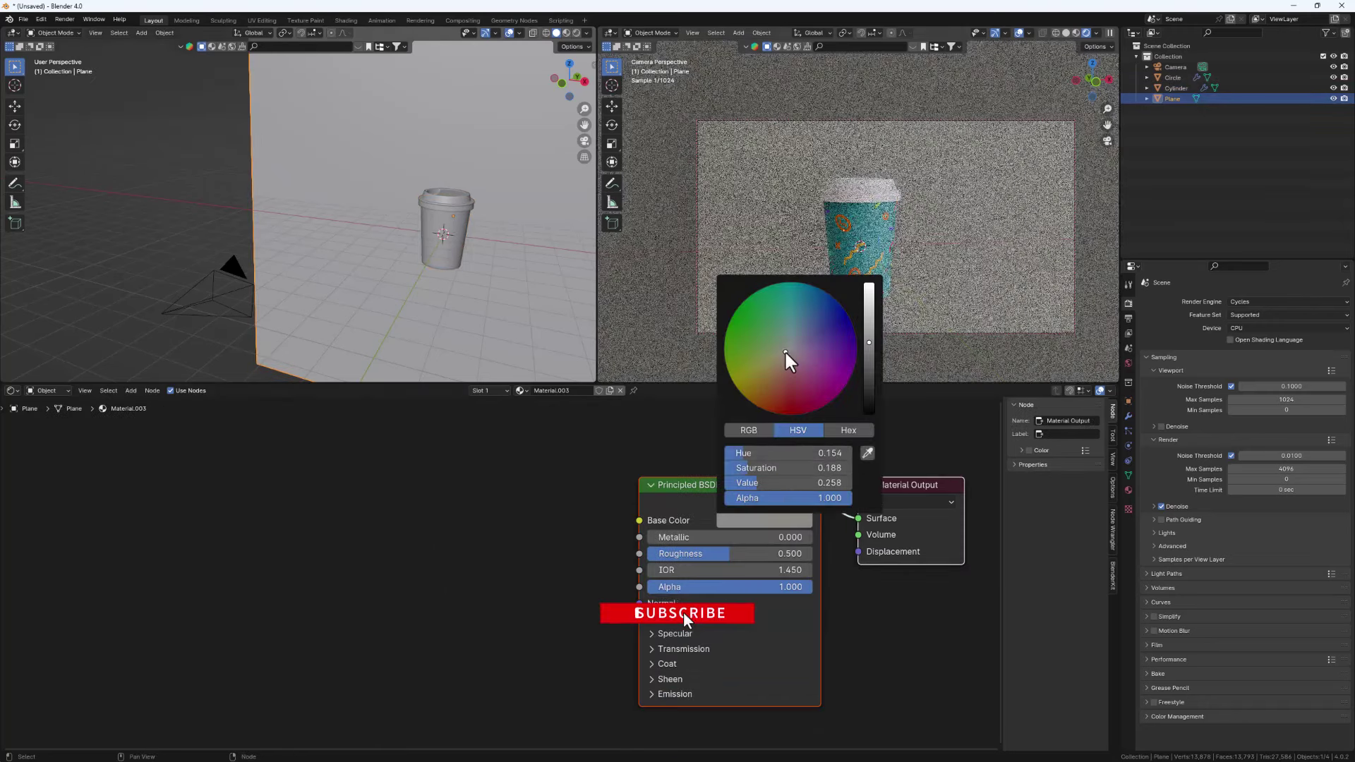
pyautogui.click(797, 351)
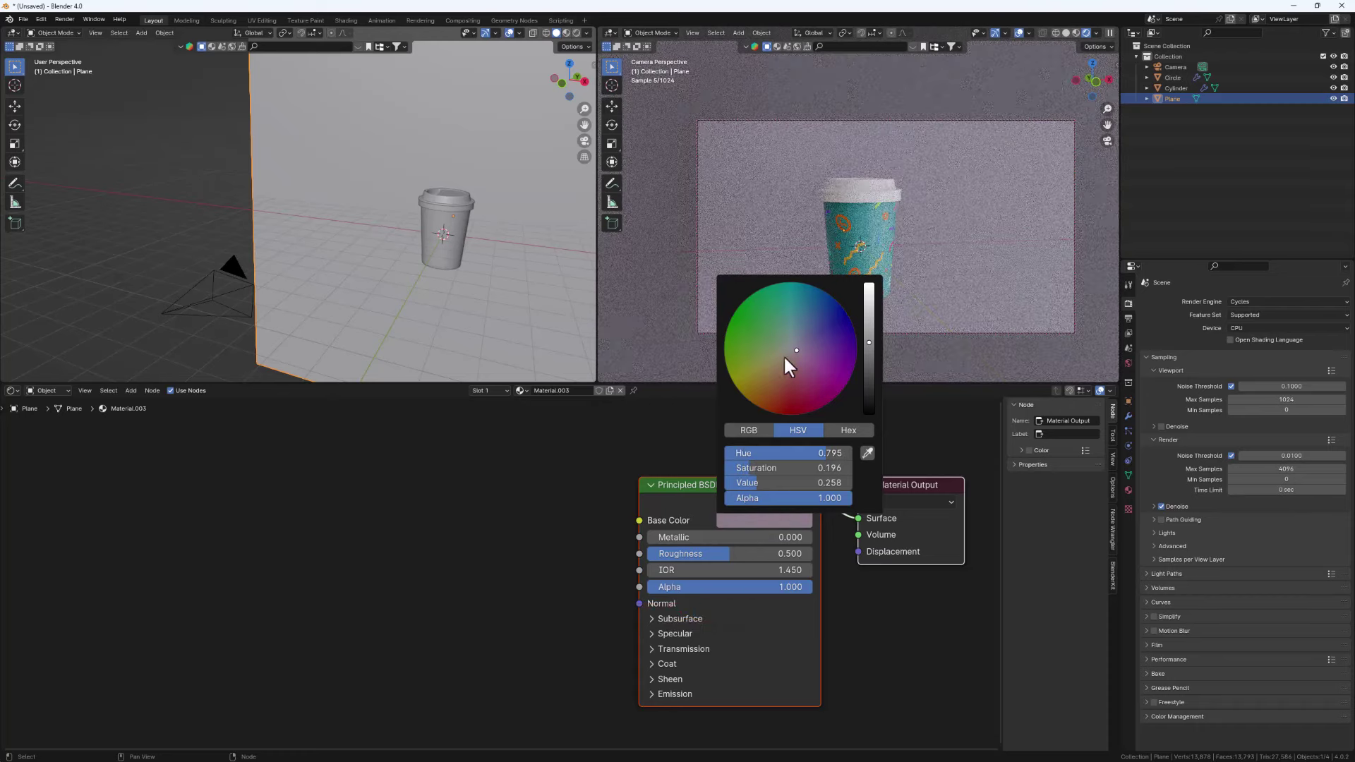
# Duplicate the cup and its lid together, placing the copy about 2.85 m along X and 0.77 m along Y
pyautogui.moveTo(515, 222); pyautogui.dragTo(339, 250, button='middle')
pyautogui.click(434, 227)
pyautogui.keyDown('shift'); pyautogui.click(438, 193); pyautogui.keyUp('shift')
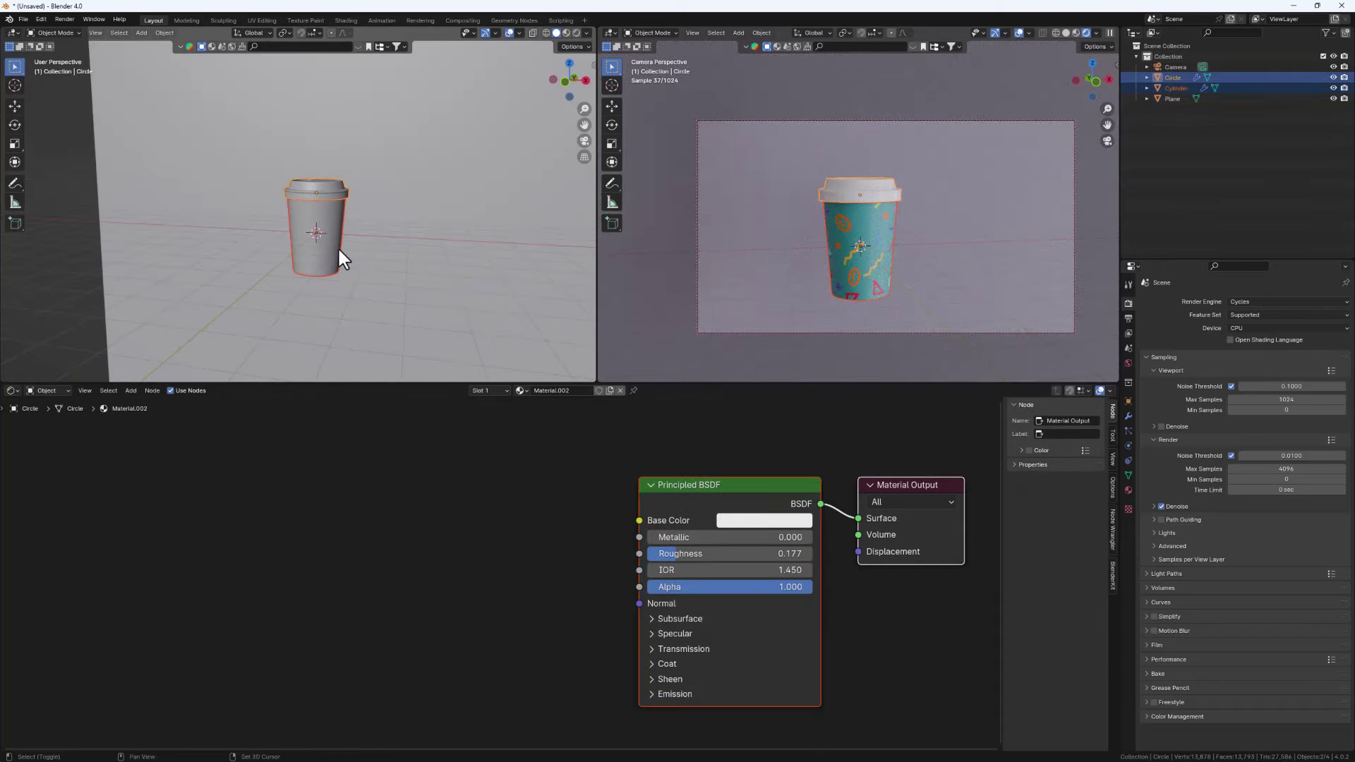
pyautogui.hotkey('shift', 'd')
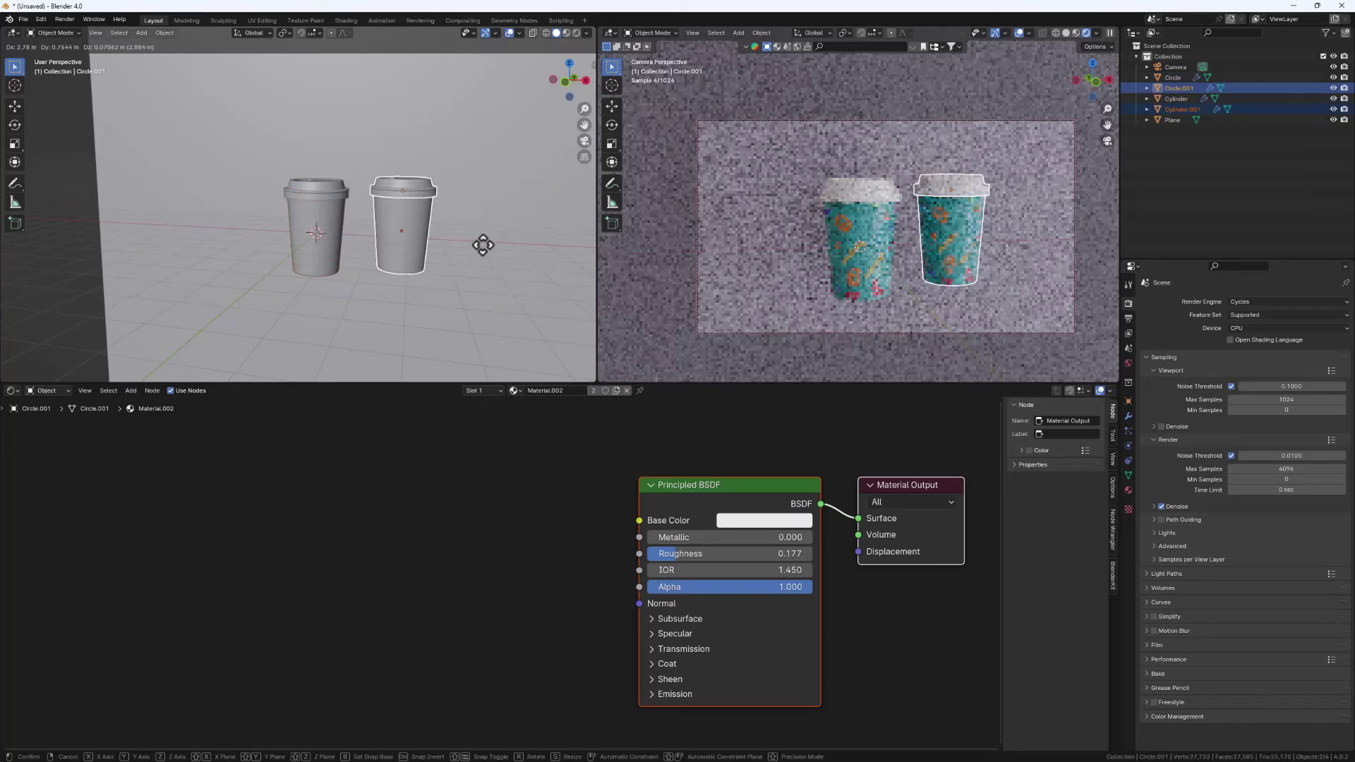
pyautogui.click(480, 246)
# Set the Cycles render device to GPU Compute
pyautogui.click(1277, 329)
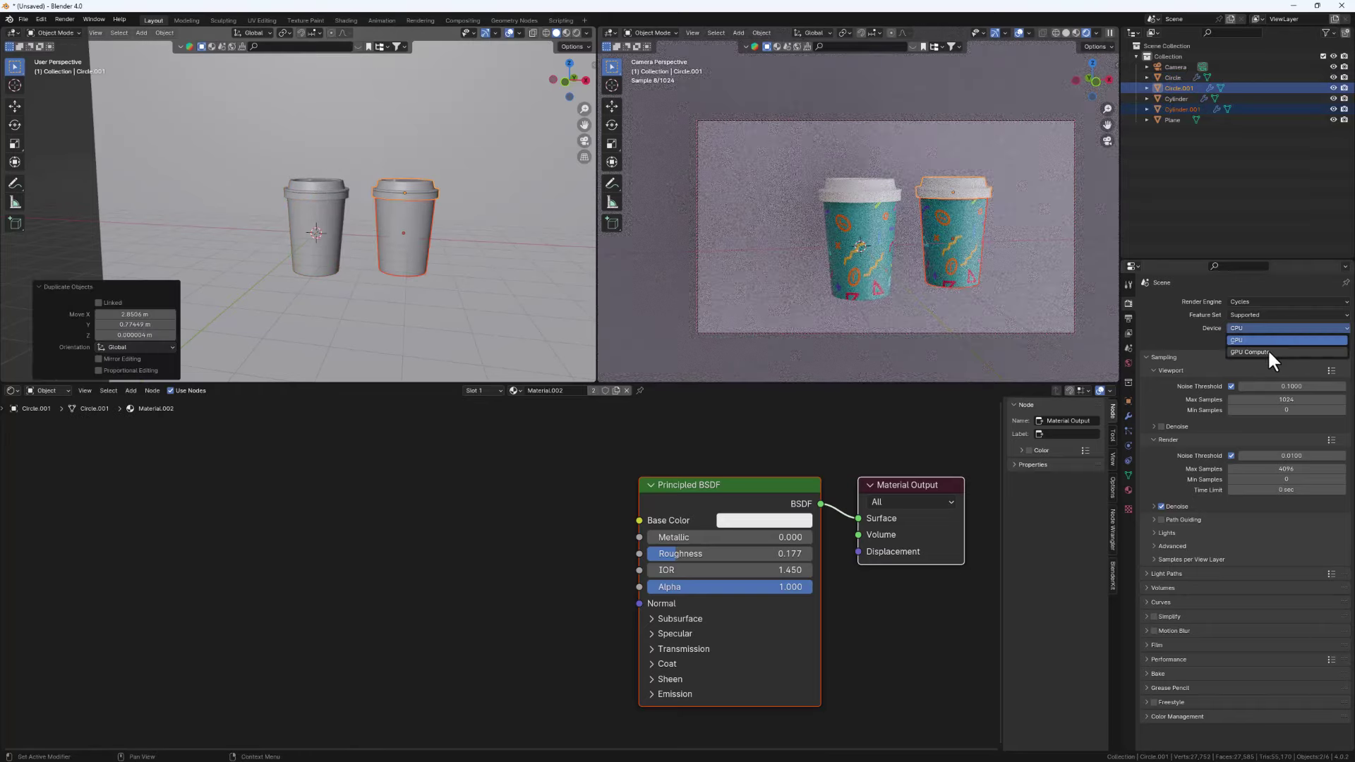
pyautogui.click(1267, 348)
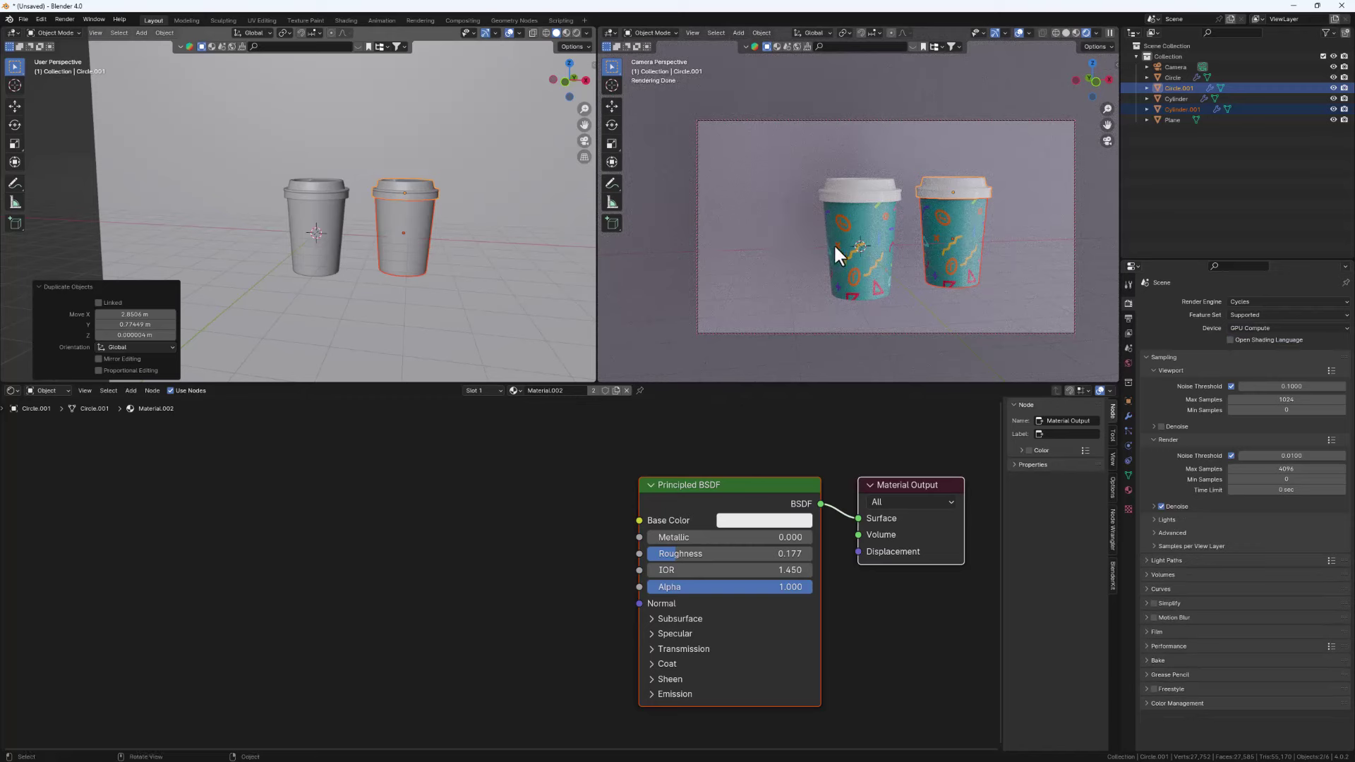
# Change the backdrop plane's base color to a light neutral grey with a value of about 0.58
pyautogui.click(540, 285)
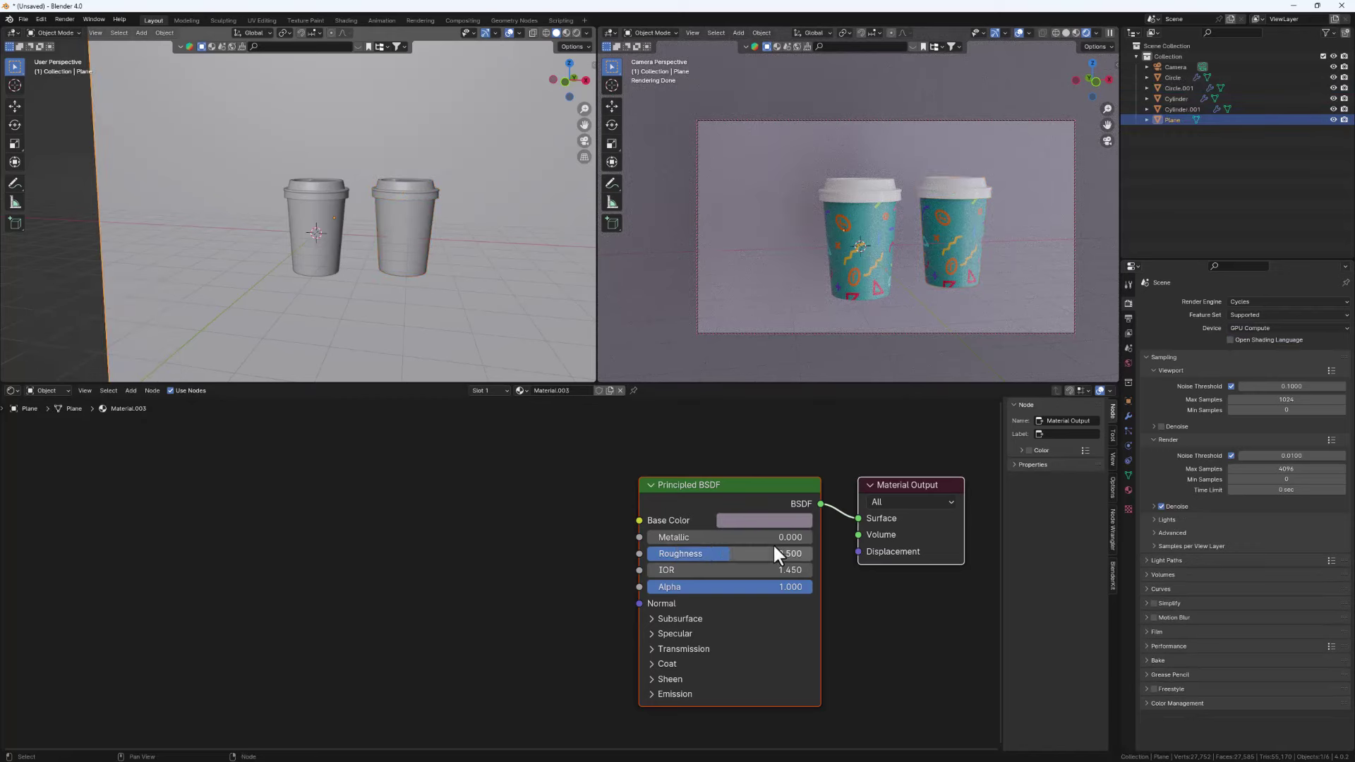
pyautogui.click(780, 520)
pyautogui.moveTo(865, 319); pyautogui.dragTo(867, 308)
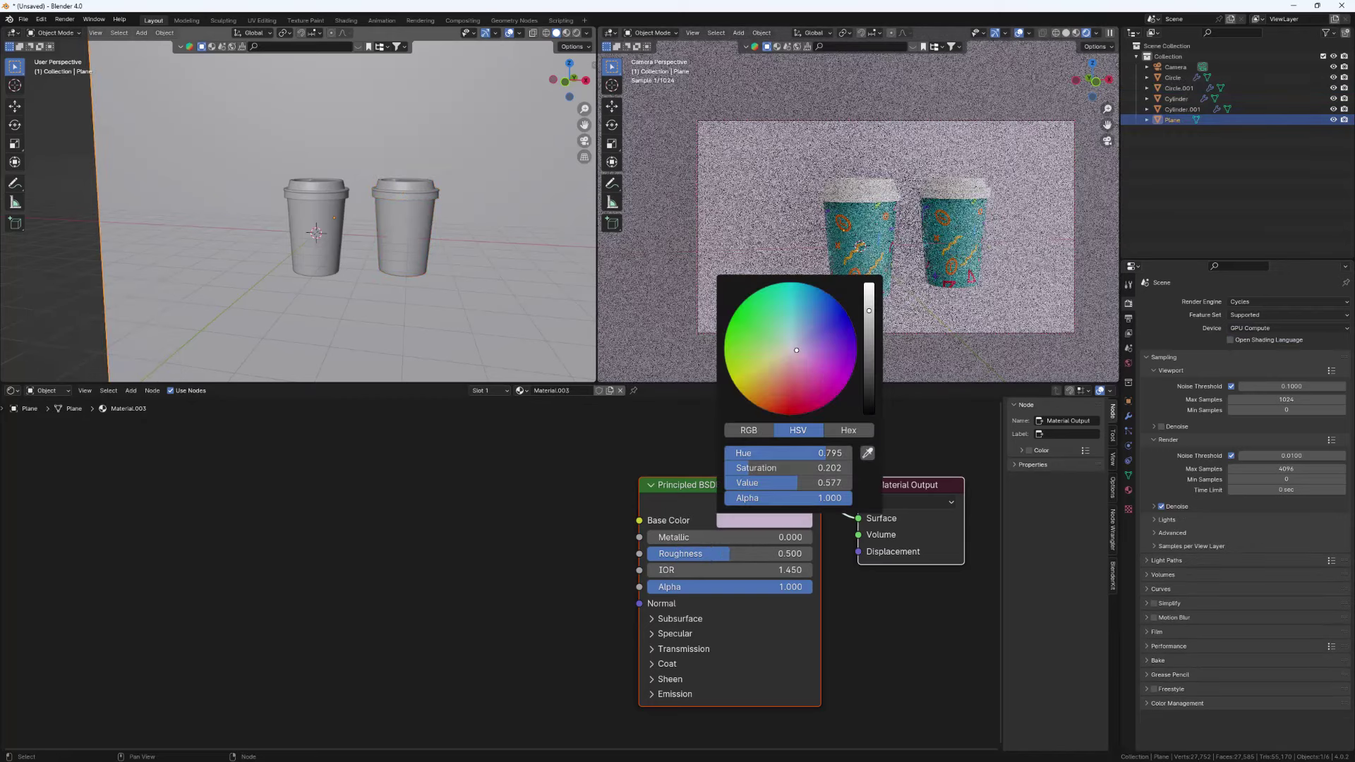
pyautogui.click(788, 349)
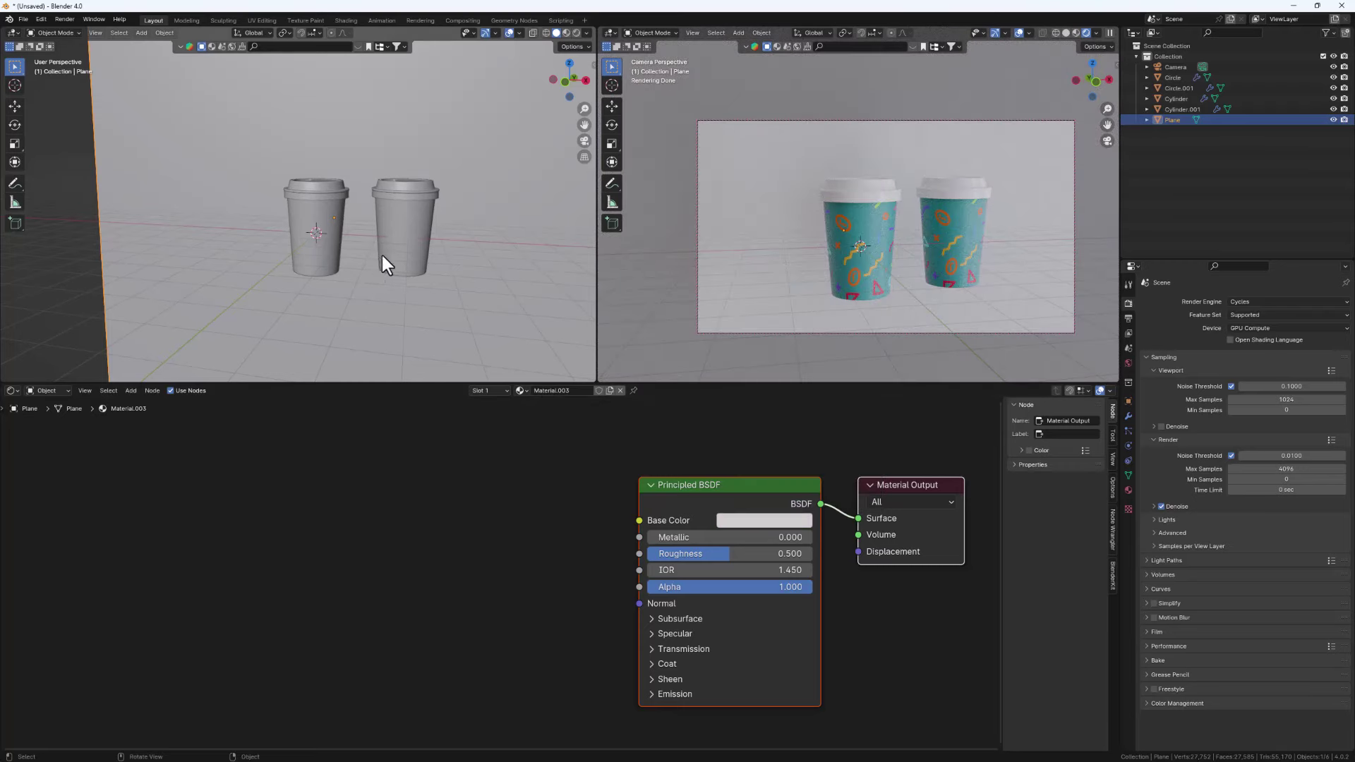
# Give the duplicated cup its own copy of the material and replace its image texture with cup1 uv.psd
pyautogui.moveTo(426, 247); pyautogui.dragTo(402, 254, button='middle')
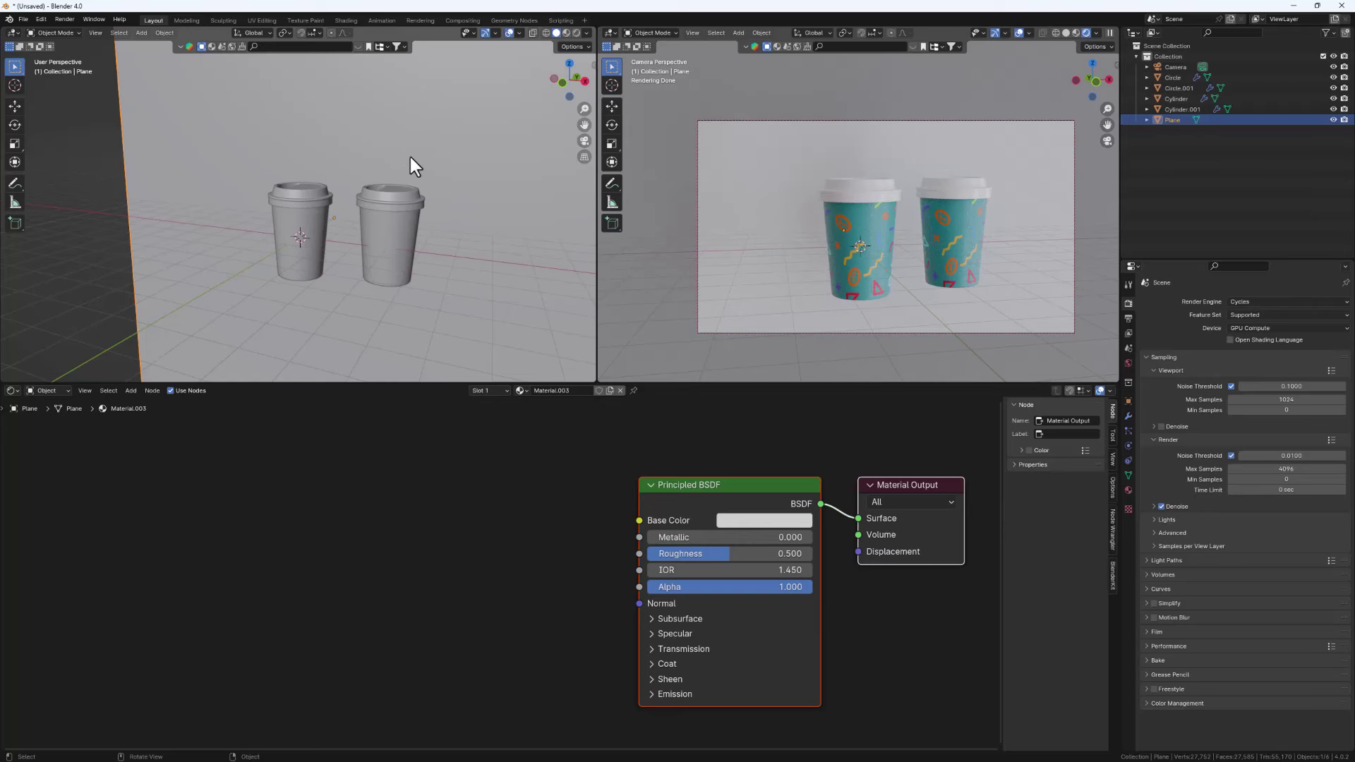
pyautogui.click(392, 232)
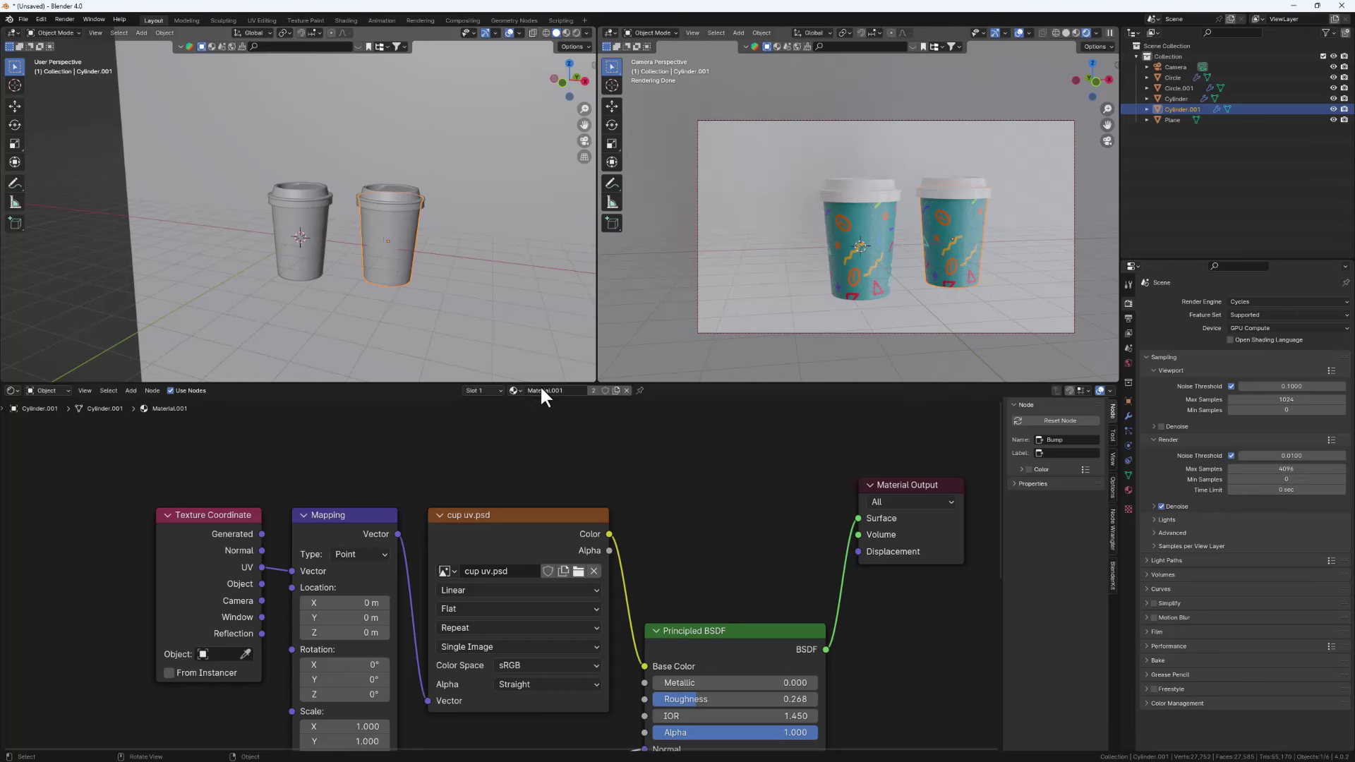
pyautogui.click(616, 390)
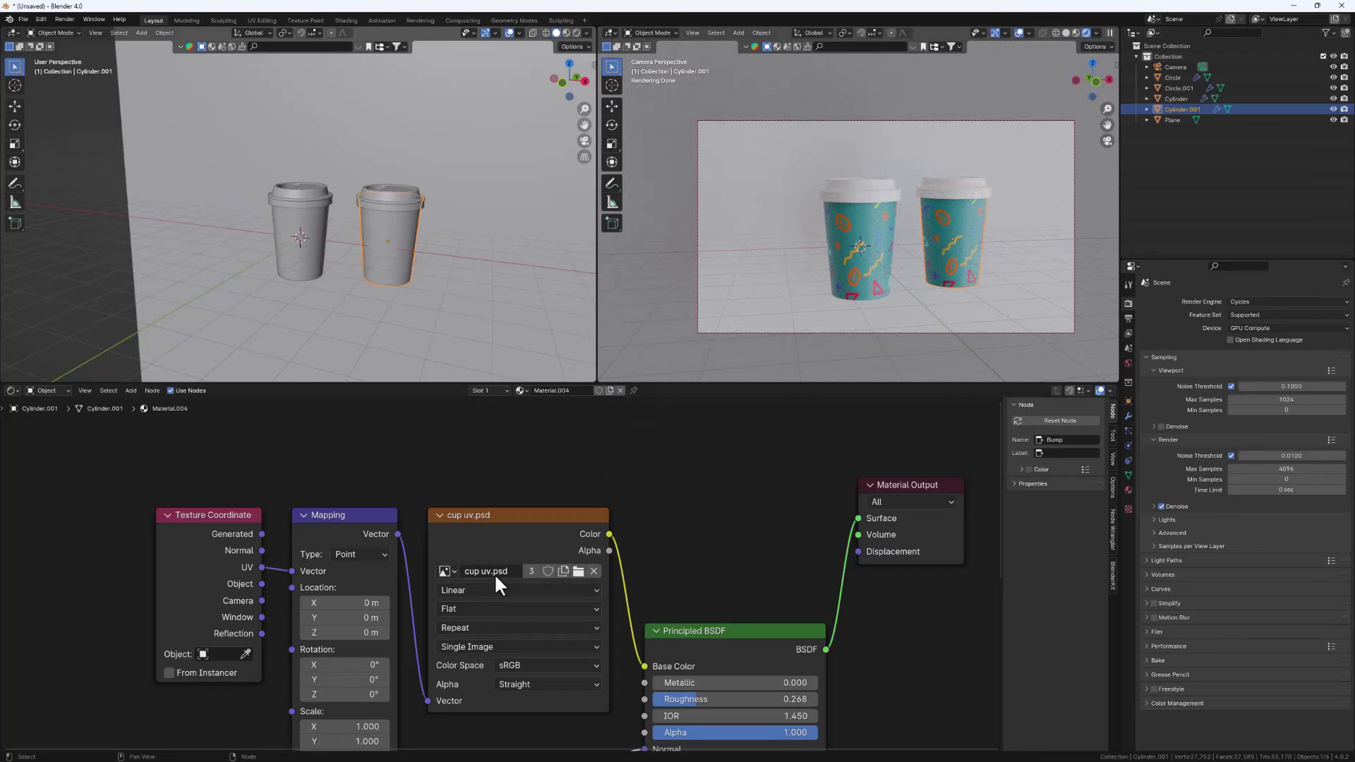
pyautogui.click(579, 569)
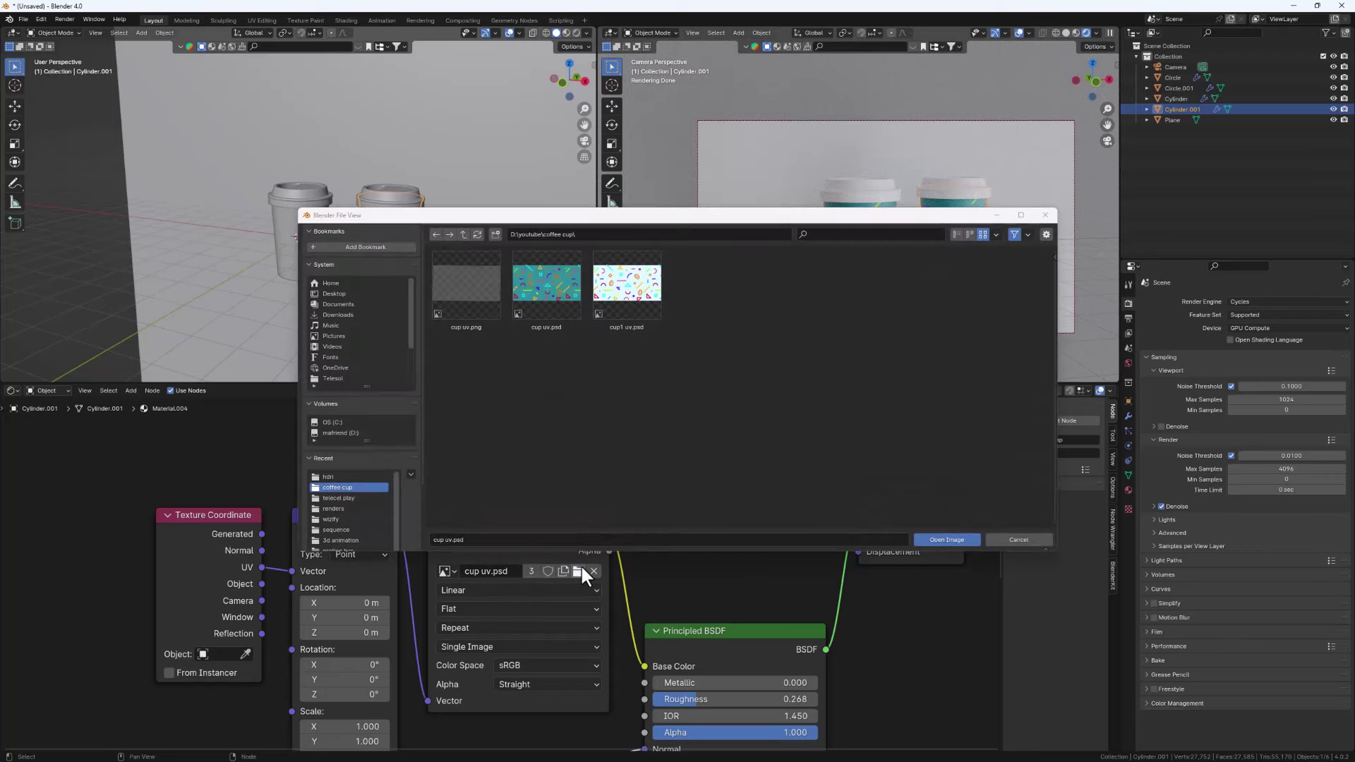
pyautogui.doubleClick(644, 291)
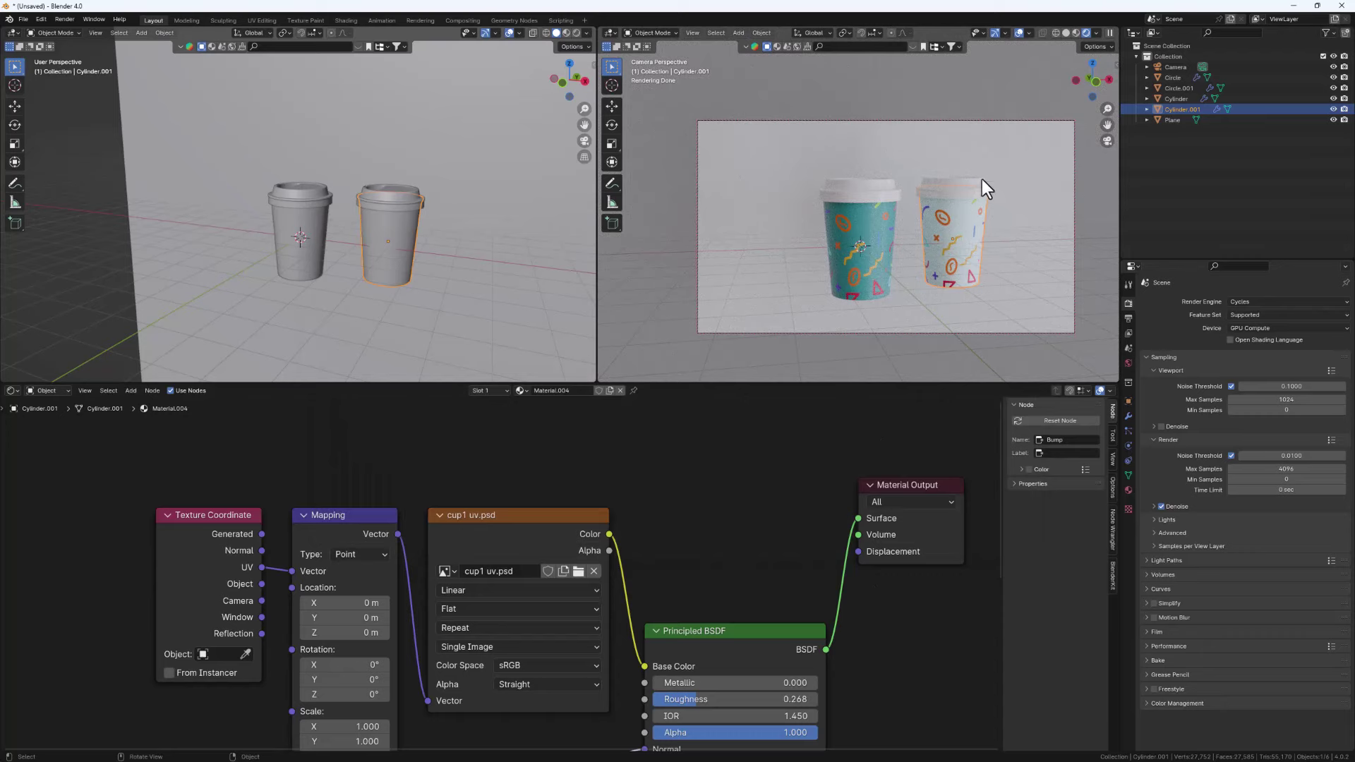
# Give the duplicated cup's lid its own material copy and sample the original cup's teal as its base color
pyautogui.click(392, 204)
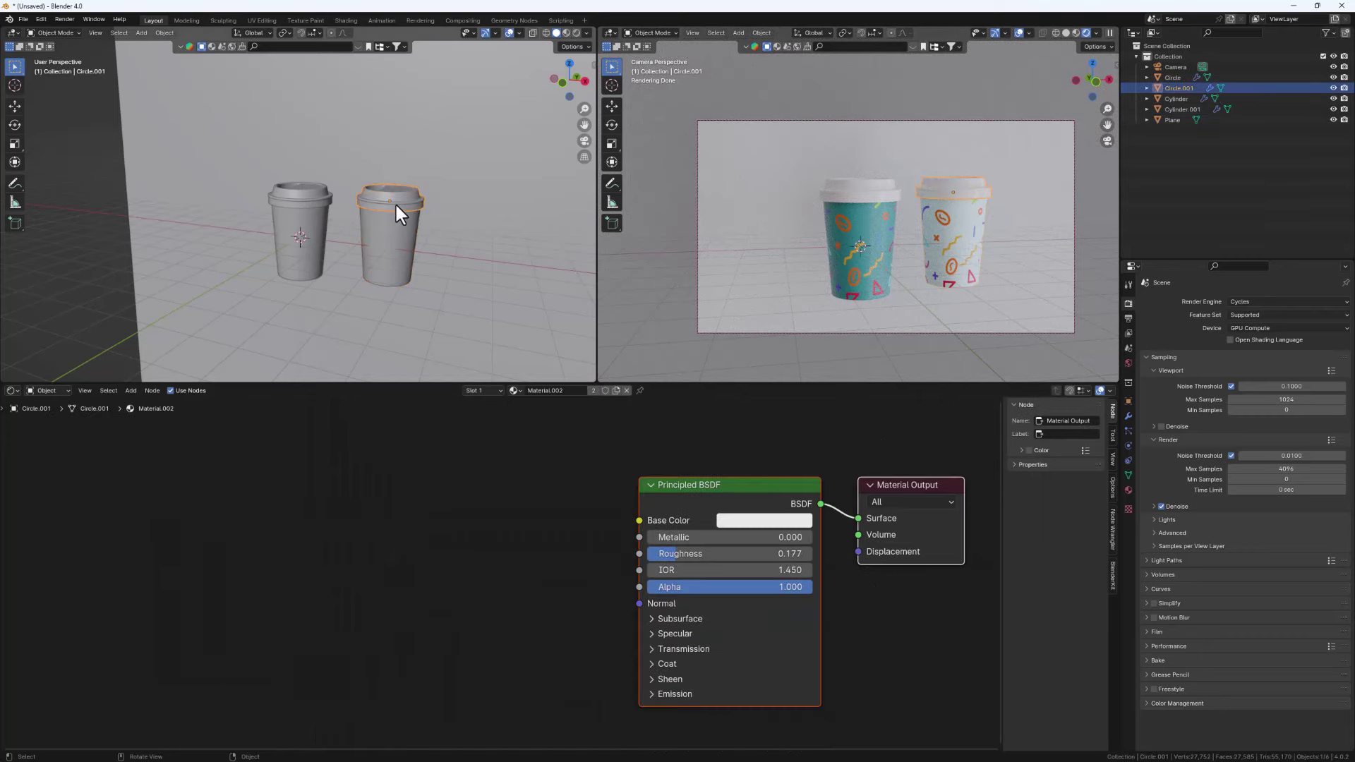
pyautogui.click(617, 390)
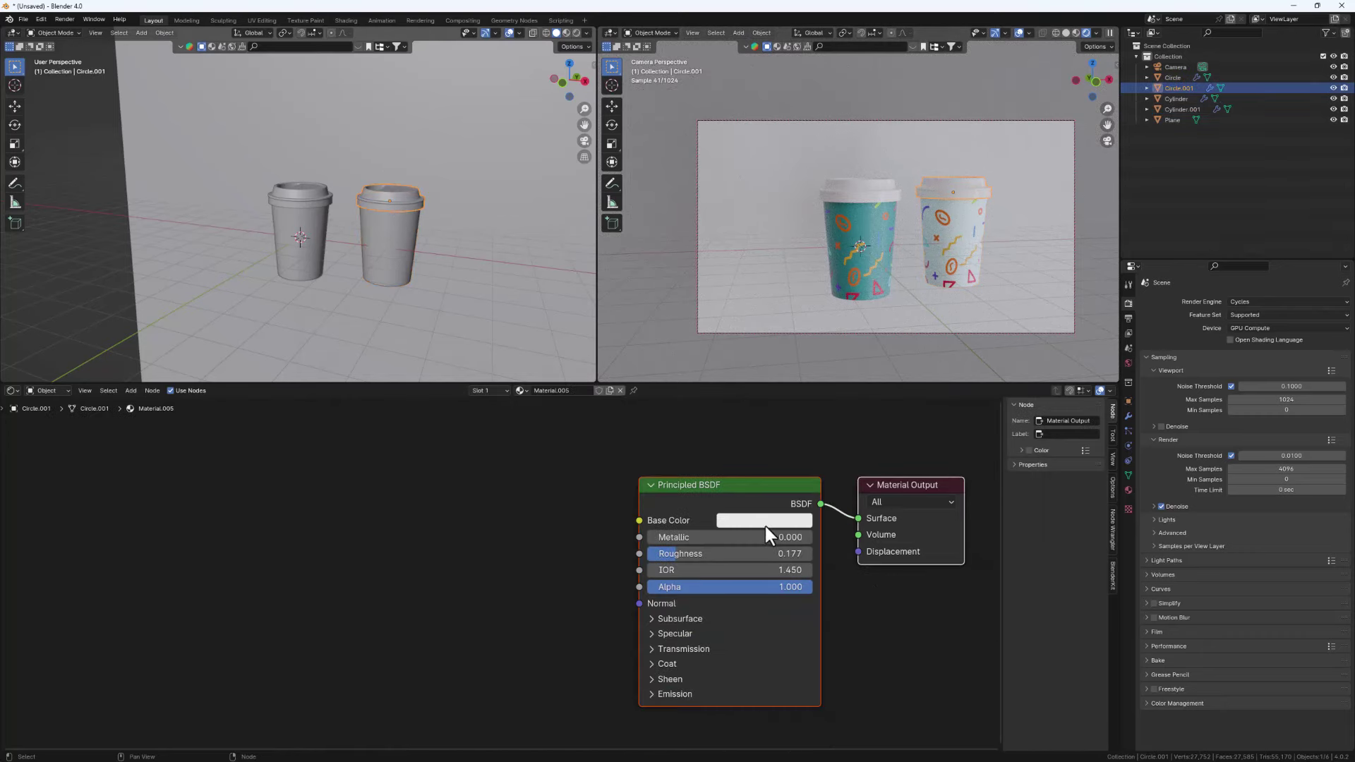
pyautogui.click(786, 523)
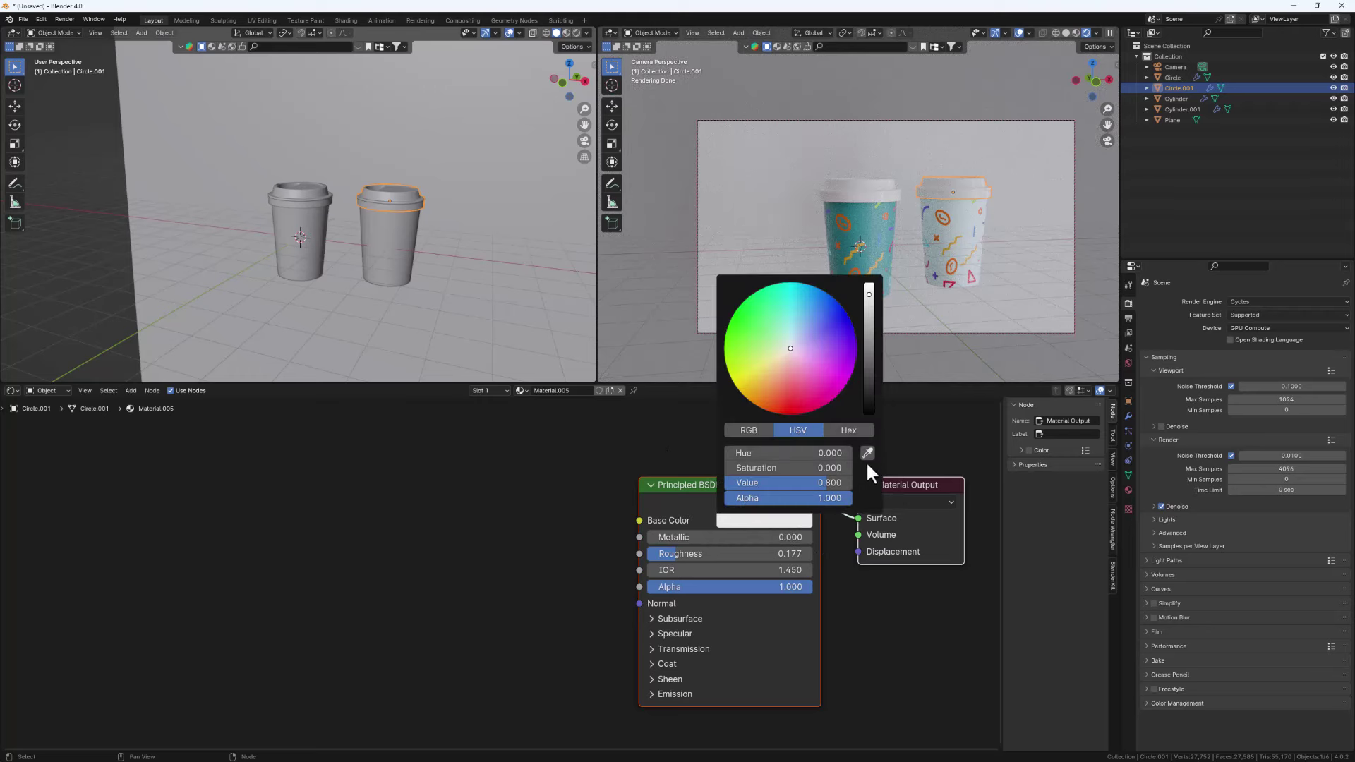
pyautogui.click(868, 451)
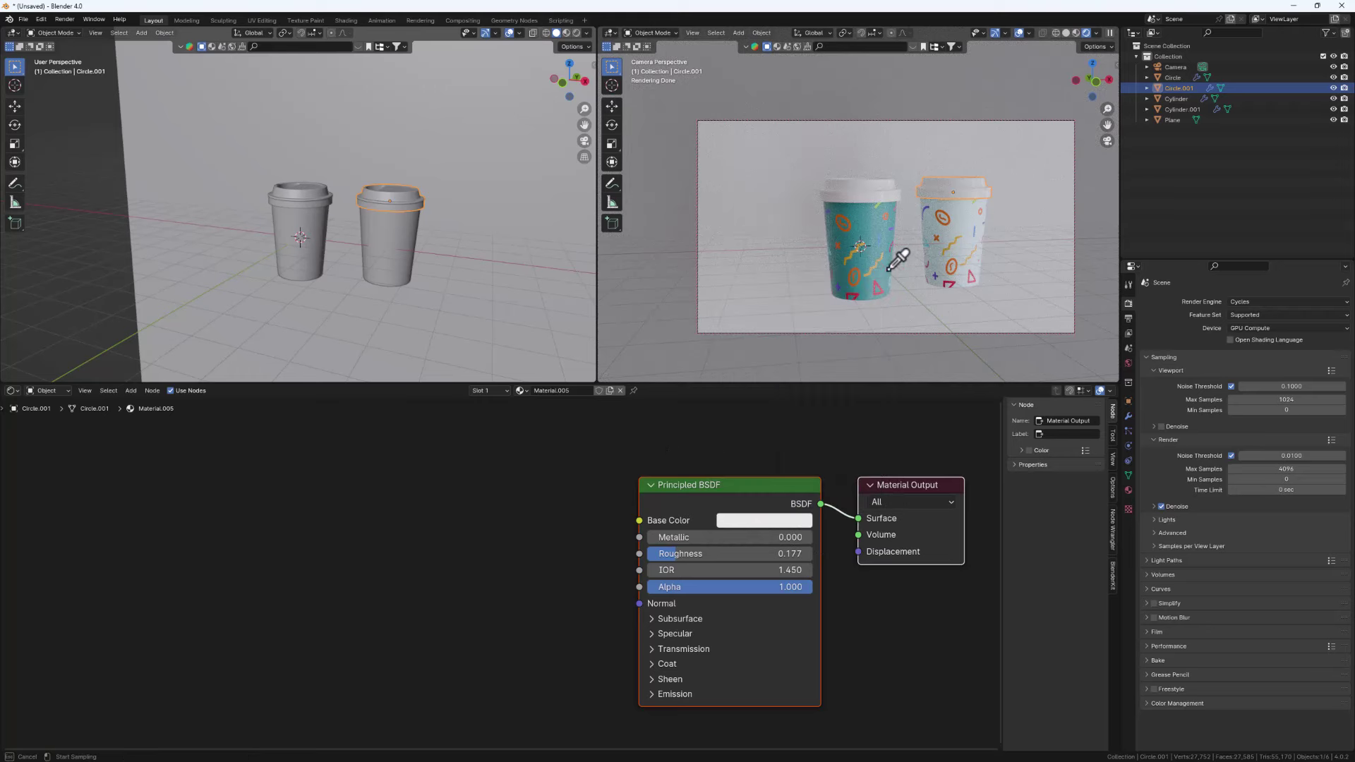
pyautogui.click(863, 225)
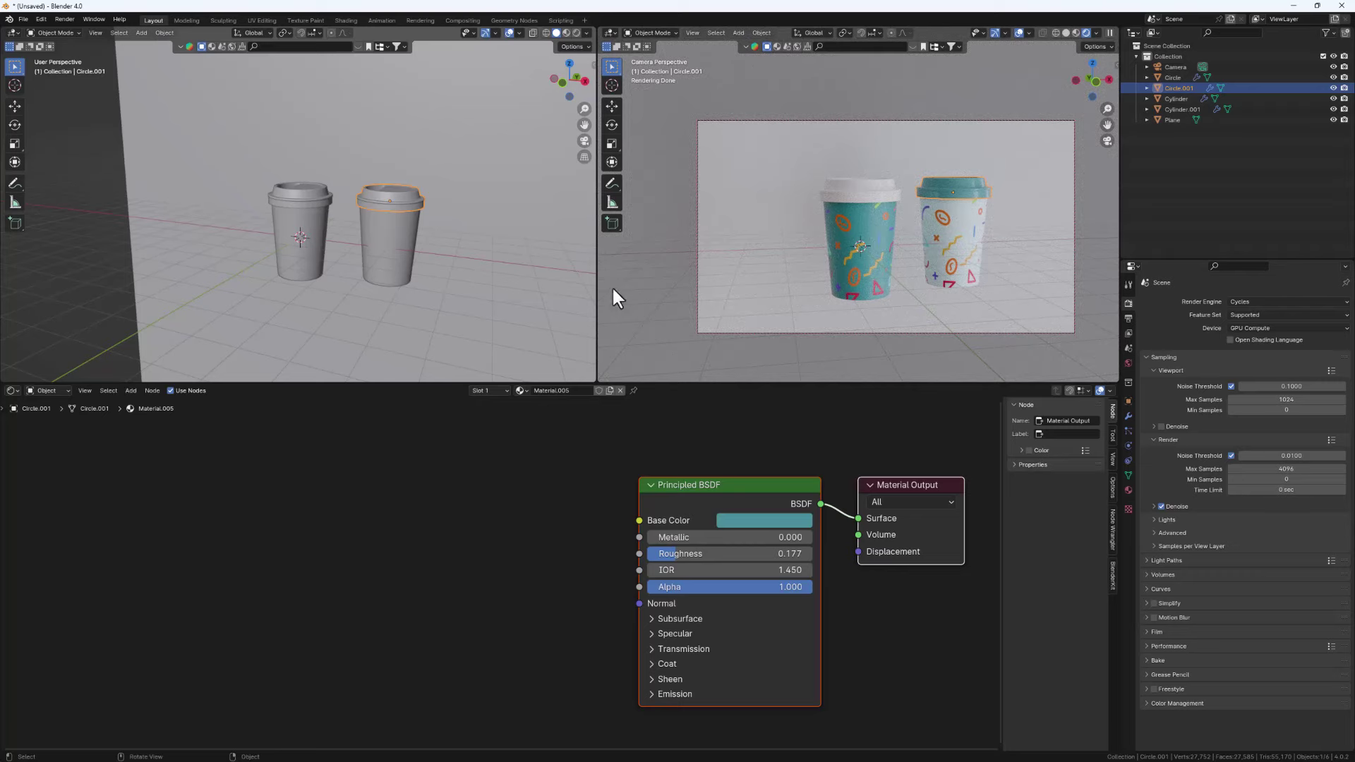
# Centre both cups in the camera frame and lift the teal cup's white lid about 0.64 m off its cup
pyautogui.keyDown('shift'); pyautogui.moveTo(955, 256); pyautogui.dragTo(930, 253, button='middle'); pyautogui.keyUp('shift')
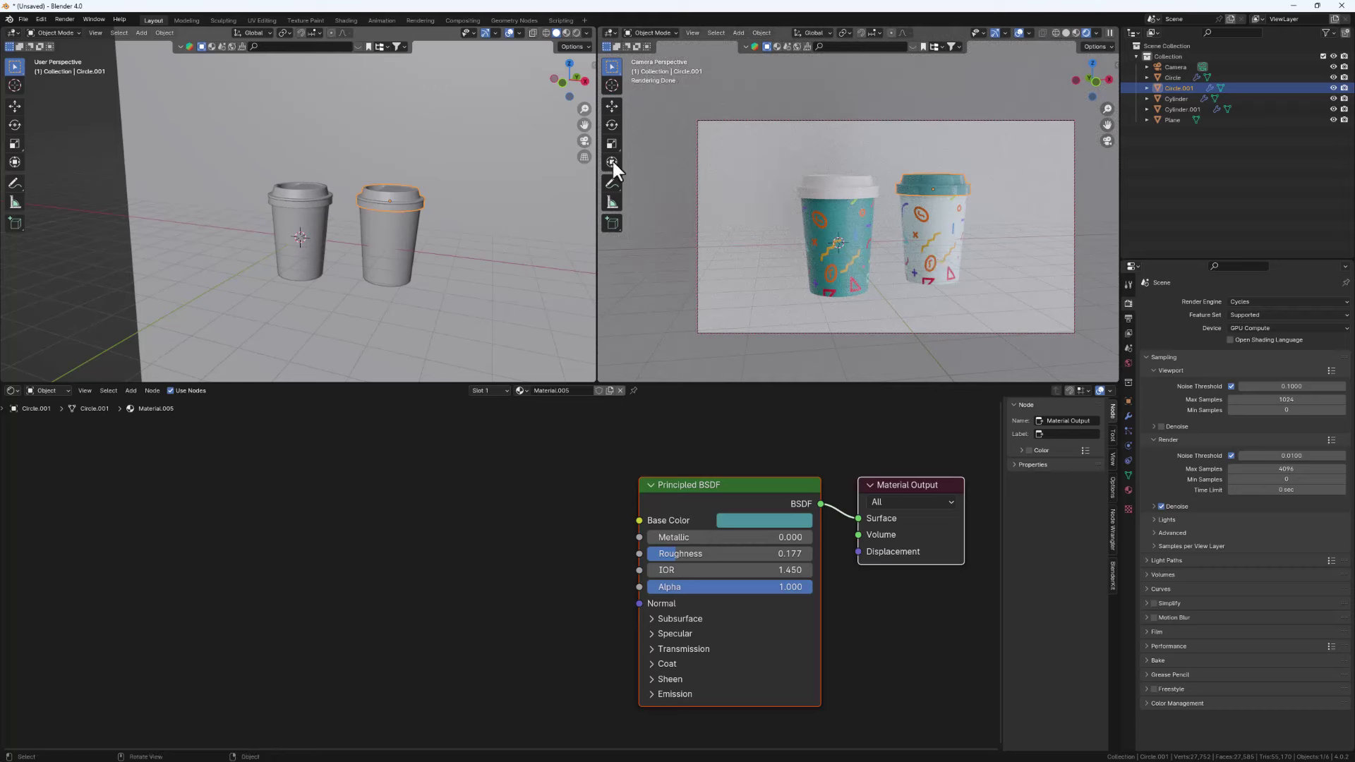
pyautogui.scroll(3, 279, 227)
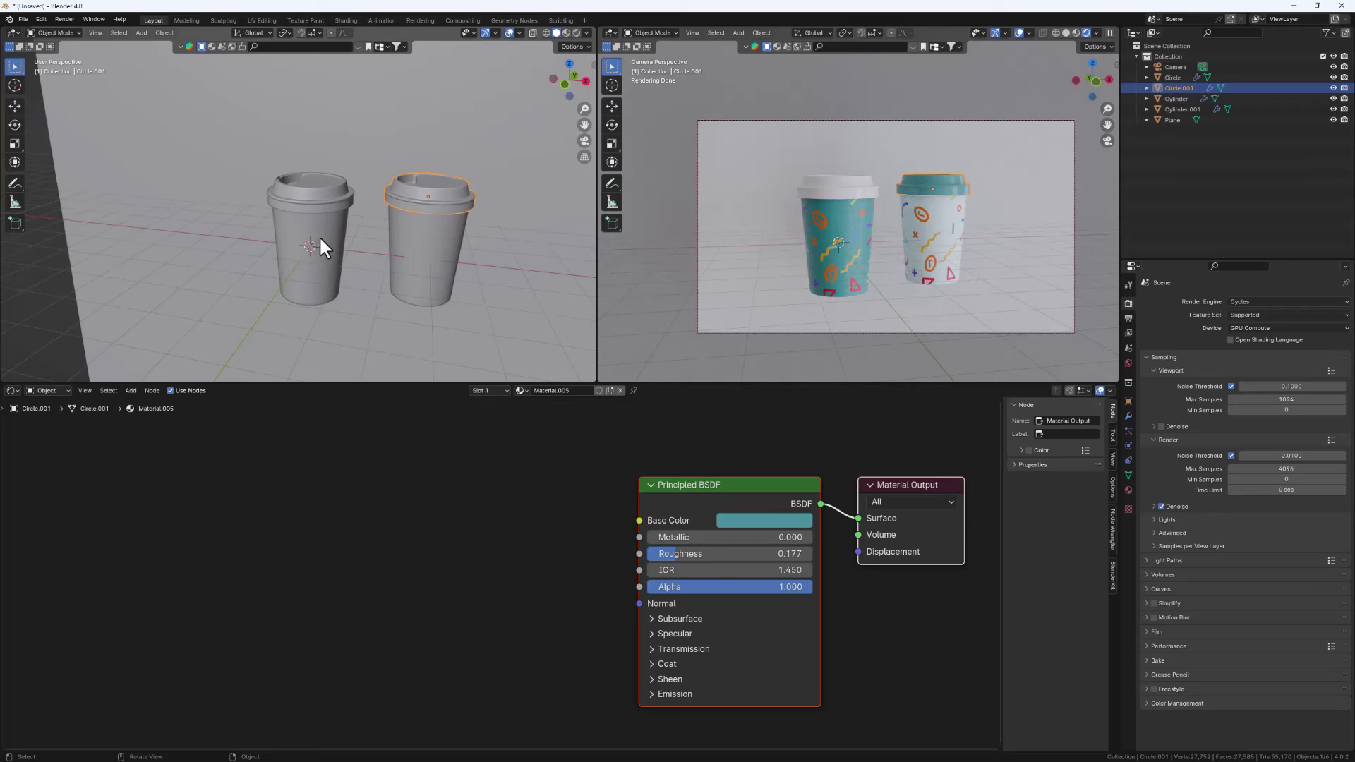
pyautogui.click(318, 206)
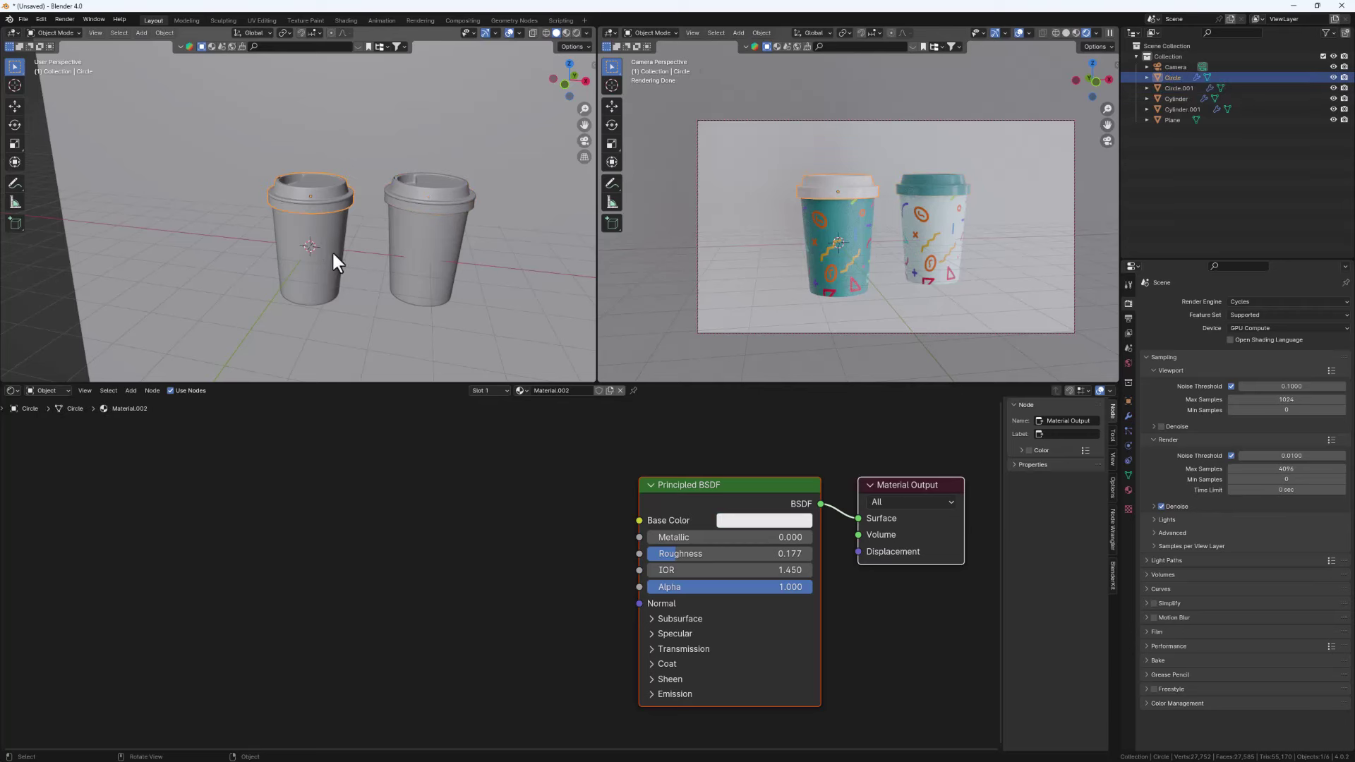
pyautogui.moveTo(332, 252); pyautogui.dragTo(326, 231, button='middle')
pyautogui.press('g')
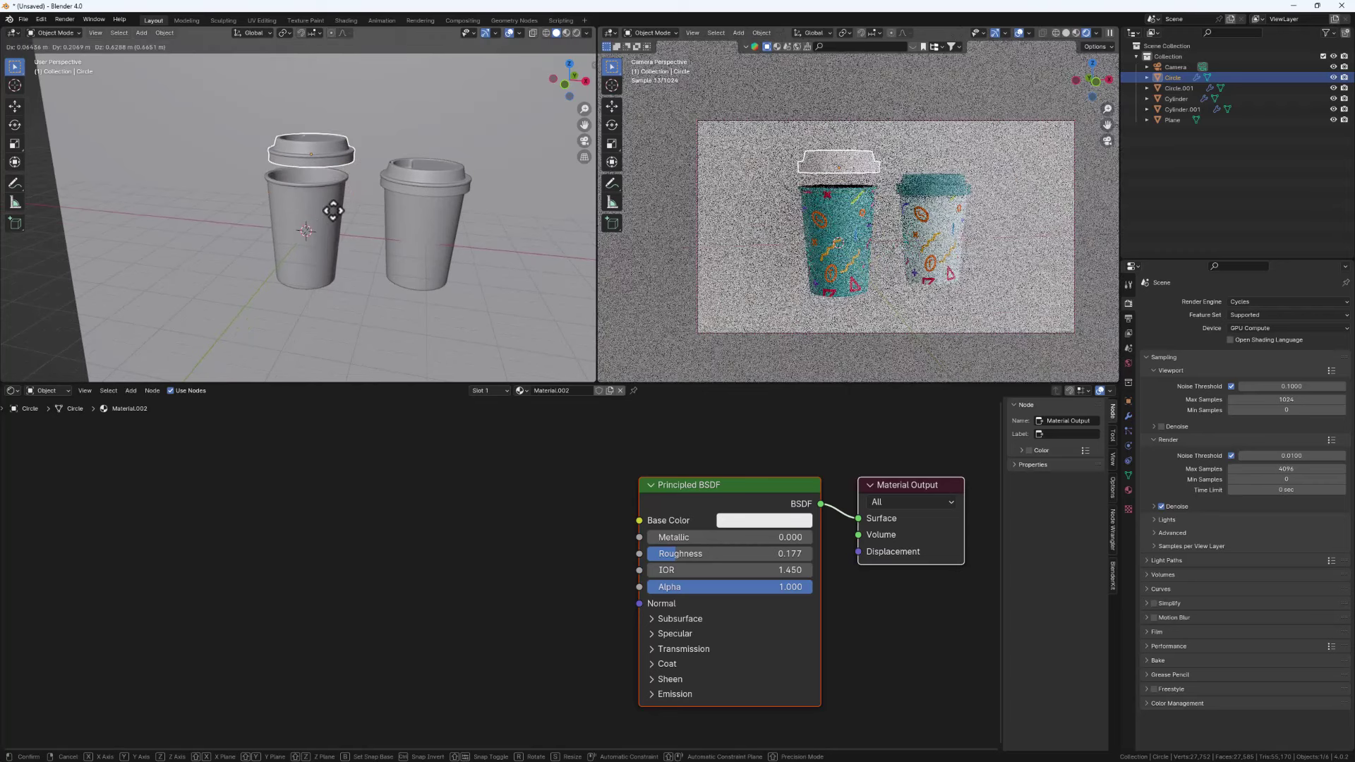
pyautogui.click(333, 211)
# Tilt the raised white lid with a trackball rotation of about 39.5° and 41°
pyautogui.press('r')
pyautogui.press('r')
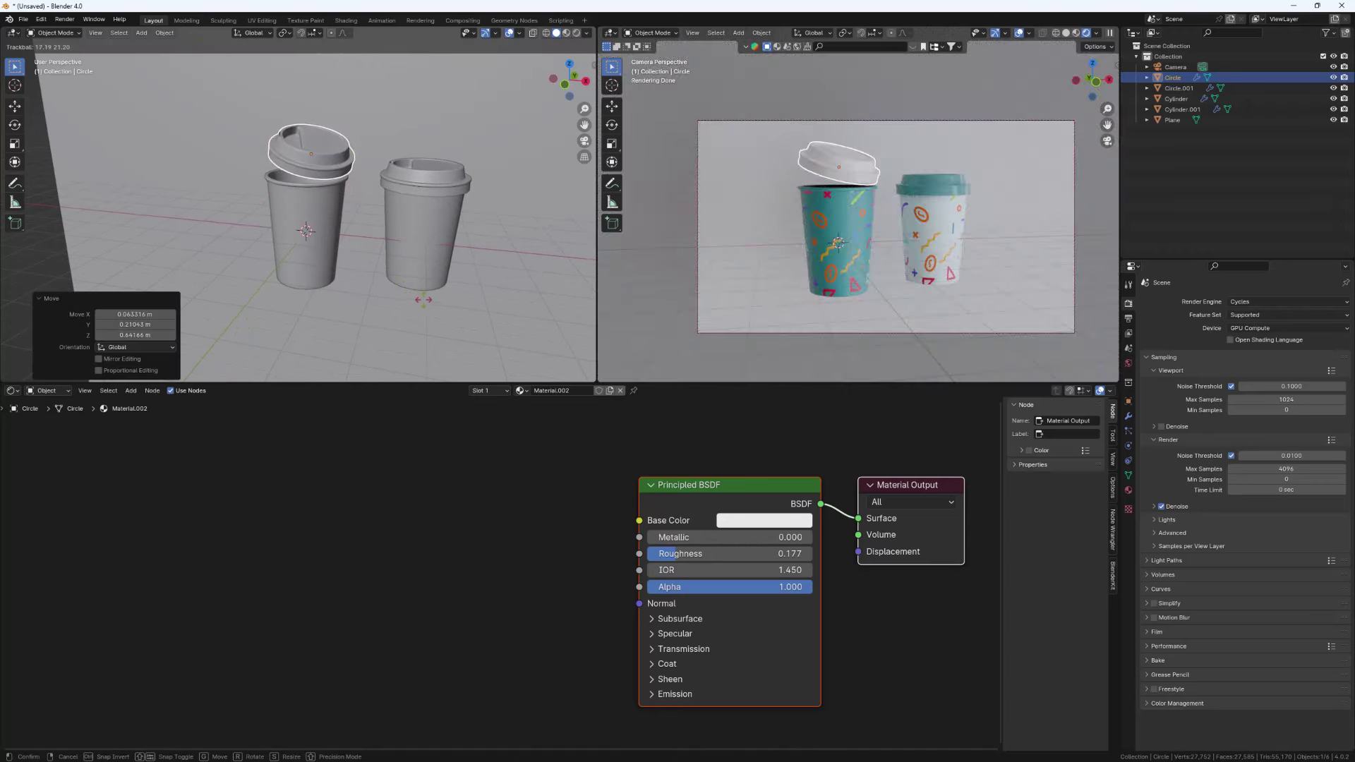
pyautogui.click(442, 320)
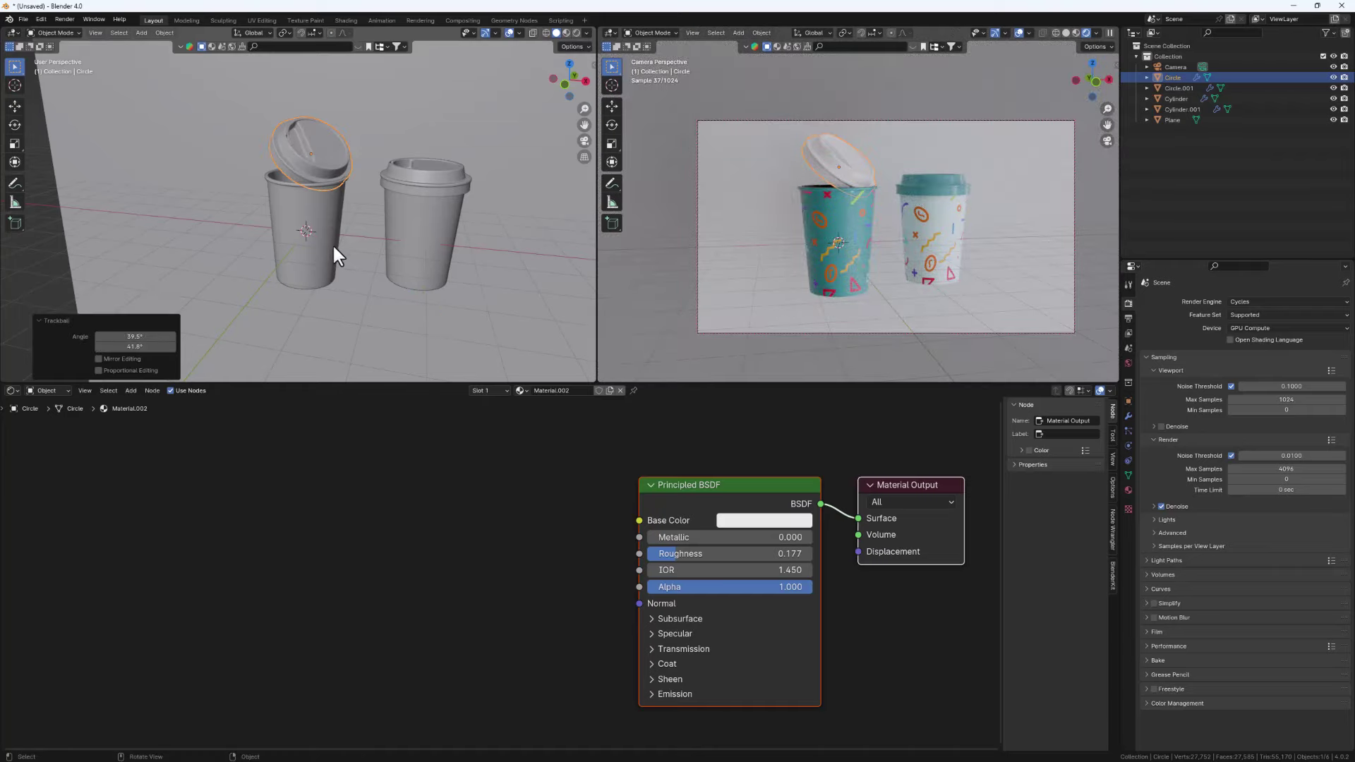
# Lower the teal cup about 0.47 m below its lid and tilt it with a trackball rotation of about 24.4° and 43.5°
pyautogui.click(325, 248)
pyautogui.moveTo(294, 261); pyautogui.dragTo(298, 247, button='middle')
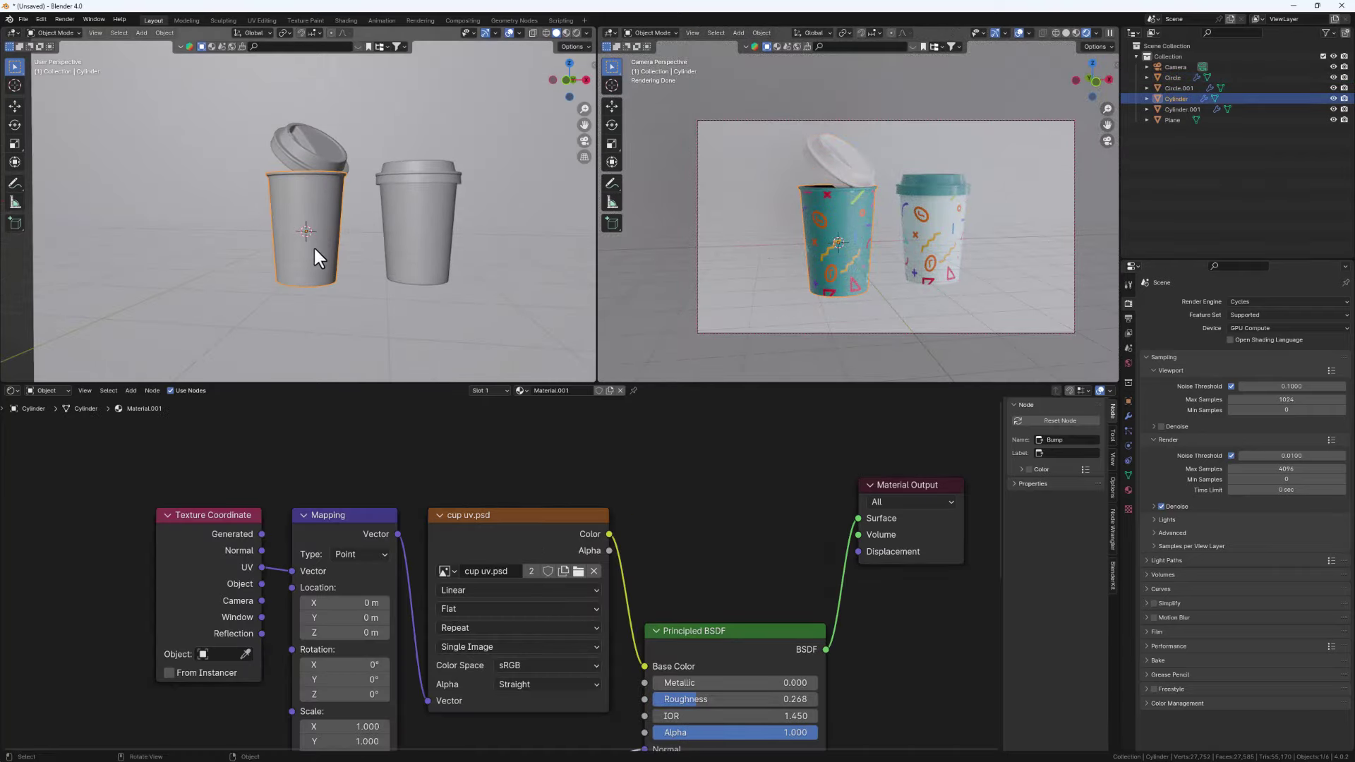
pyautogui.press('g')
pyautogui.click(347, 294)
pyautogui.press('r')
pyautogui.press('r')
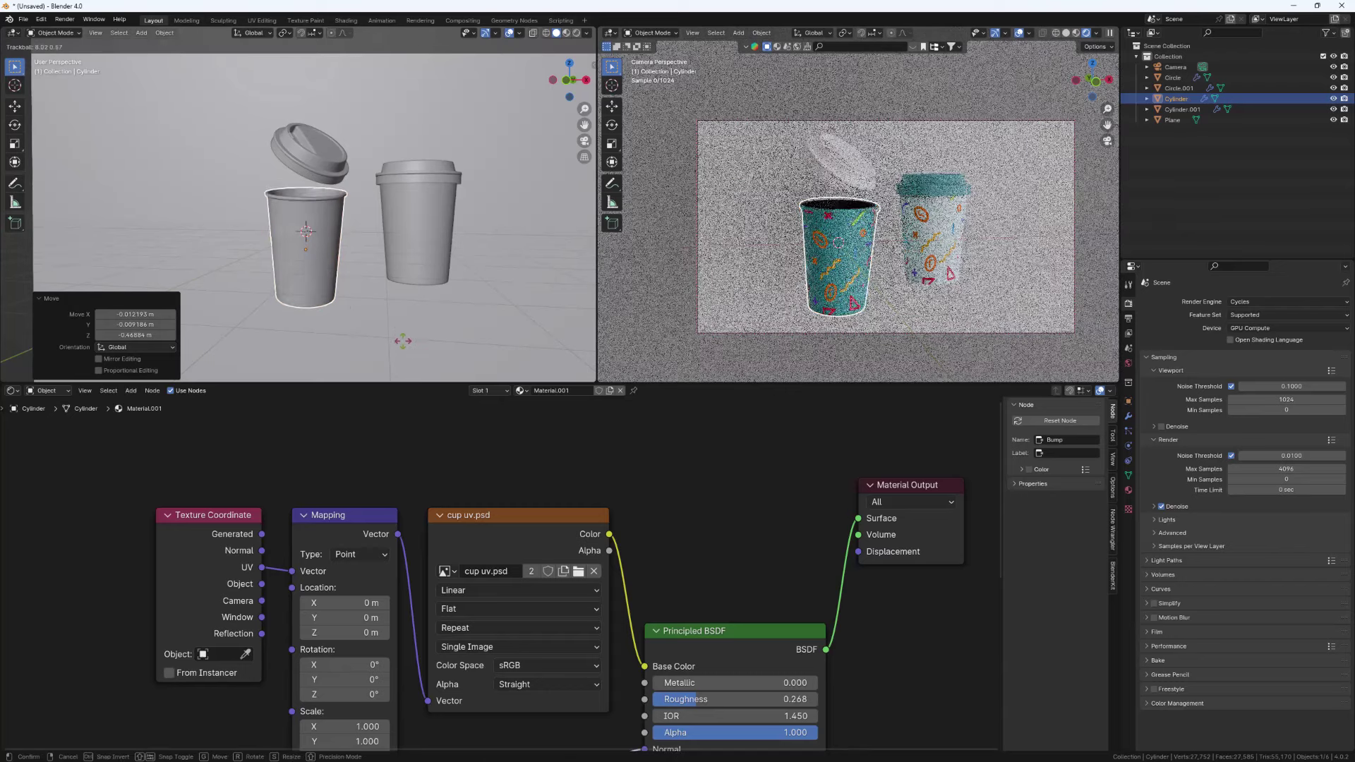
pyautogui.click(443, 357)
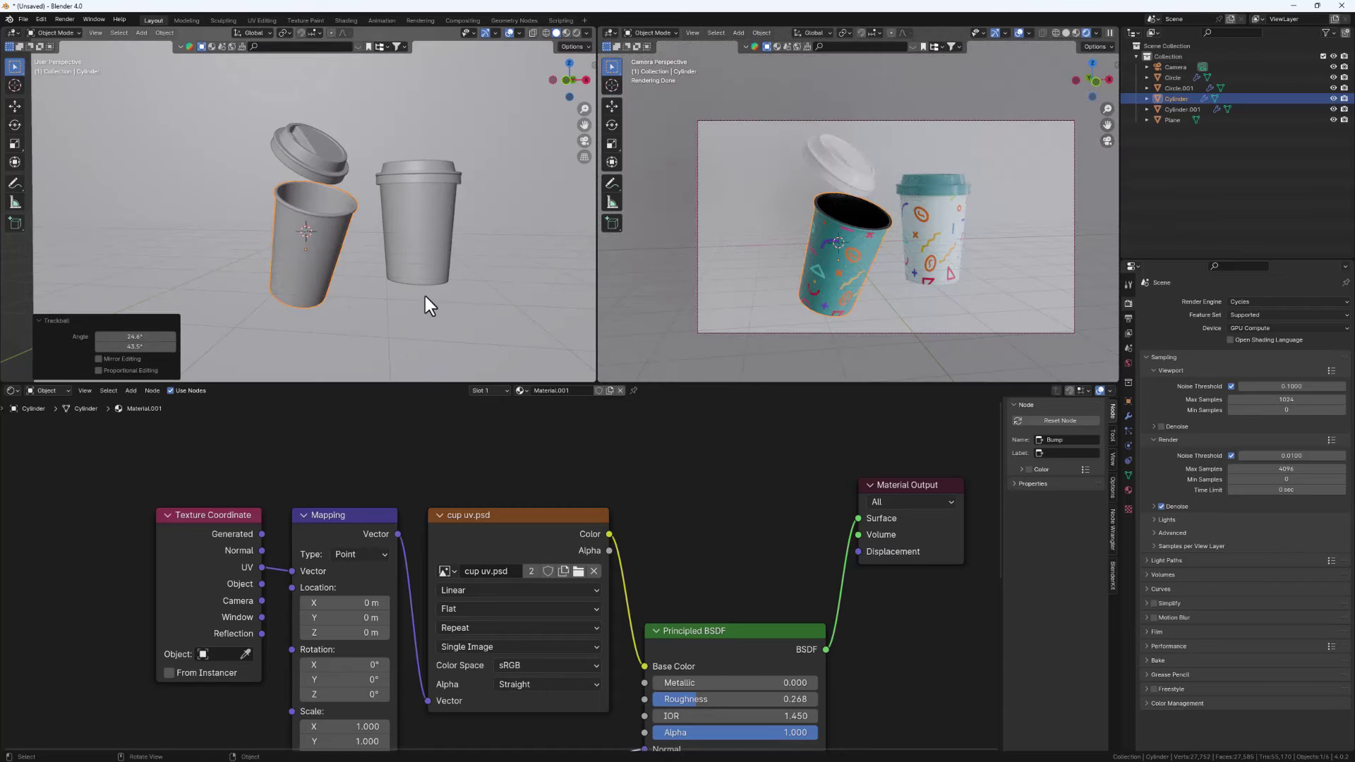
# Add a second, empty material slot to the tilted teal cup
pyautogui.moveTo(232, 119); pyautogui.dragTo(395, 239, button='middle')
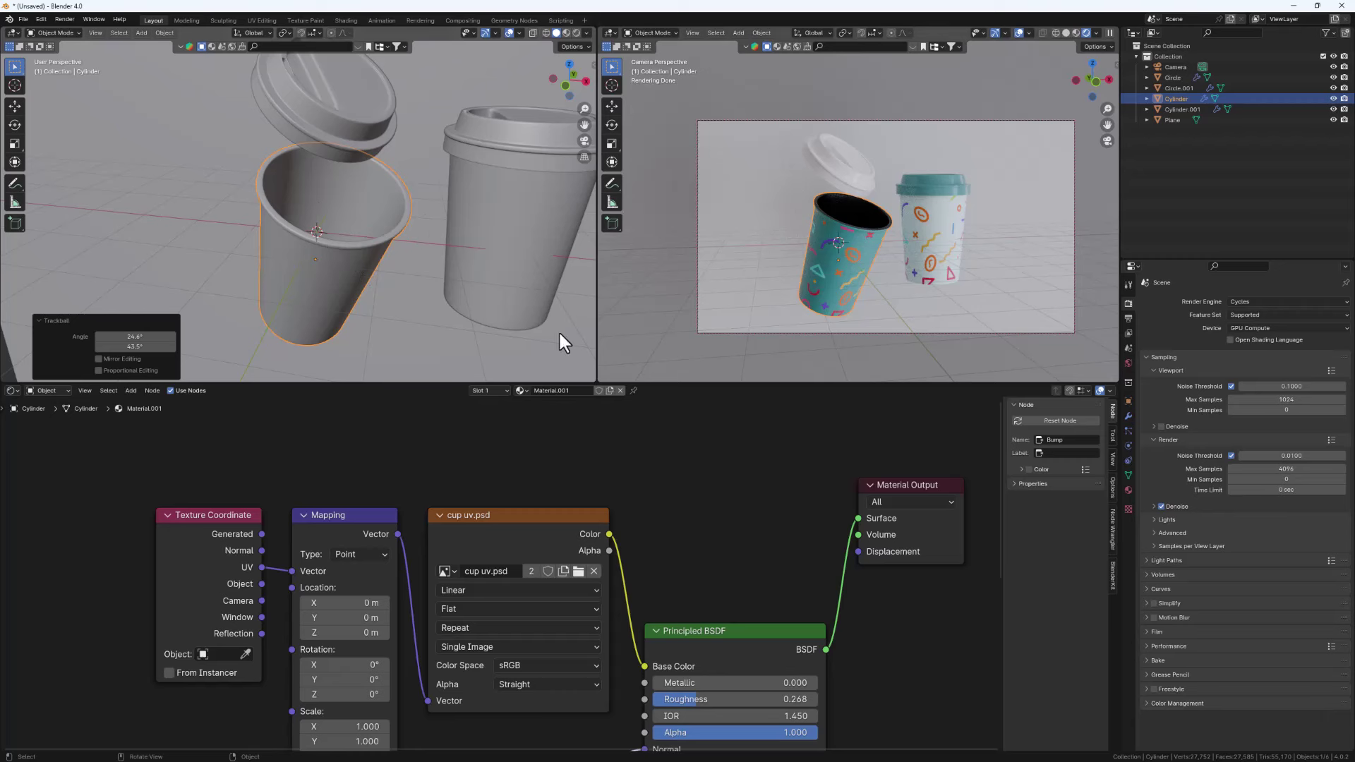
pyautogui.click(337, 282)
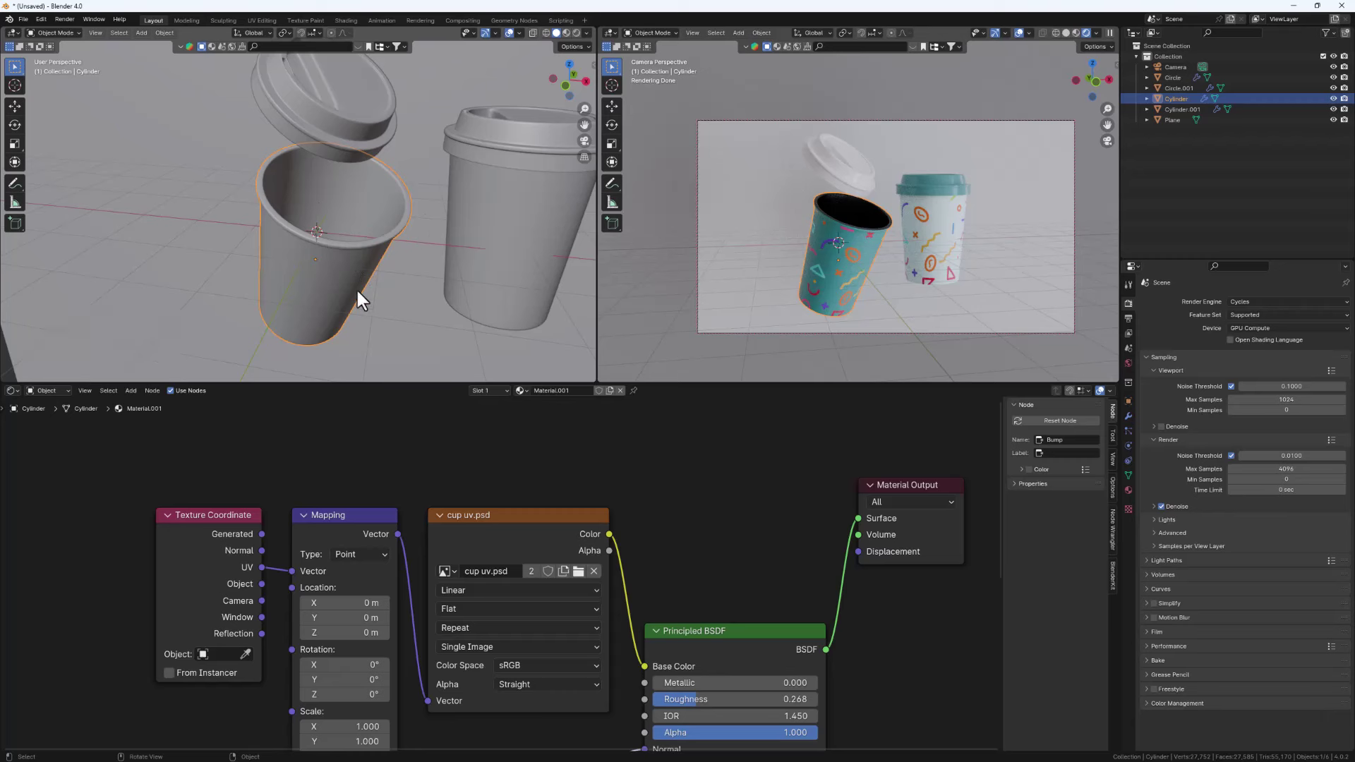
pyautogui.click(1128, 490)
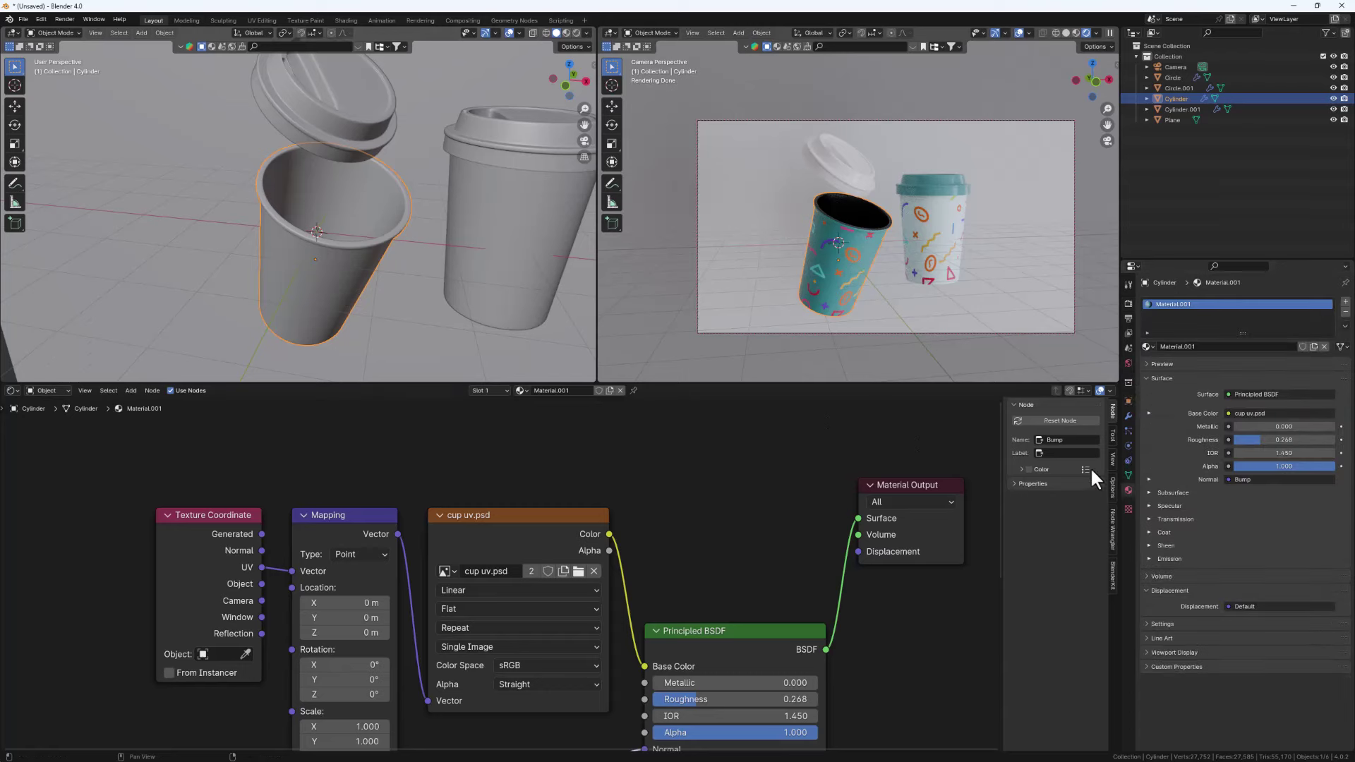
pyautogui.click(1344, 302)
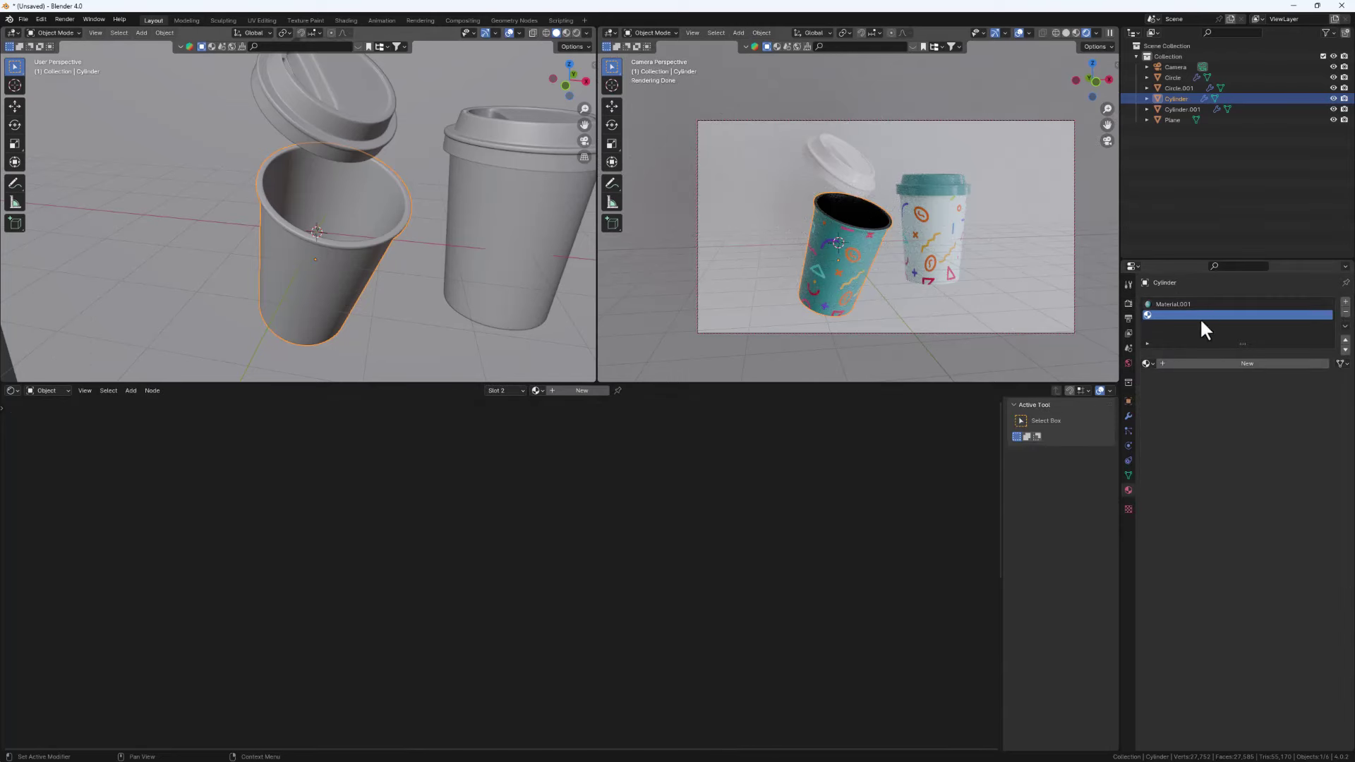
# Select the teal cup's whole outer wall in the mesh using Select Linked delimited by seam
pyautogui.press('Tab')
pyautogui.moveTo(324, 262); pyautogui.dragTo(371, 184, button='middle')
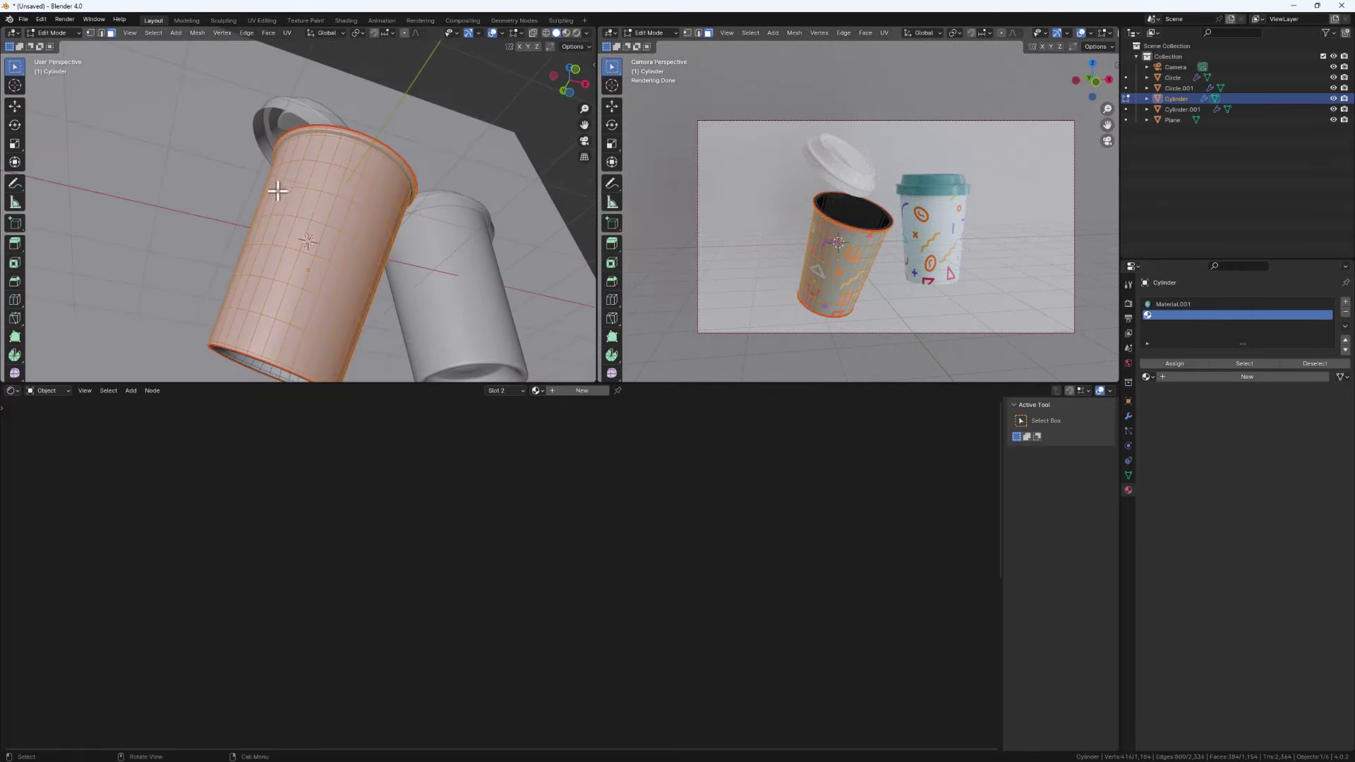
pyautogui.click(306, 226)
pyautogui.moveTo(306, 227); pyautogui.dragTo(374, 214, button='middle')
pyautogui.hotkey('ctrl', 'l')
pyautogui.click(306, 290)
pyautogui.hotkey('ctrl', 'l')
pyautogui.click(384, 169)
pyautogui.moveTo(388, 159); pyautogui.dragTo(339, 238, button='middle')
pyautogui.hotkey('ctrl', 'l')
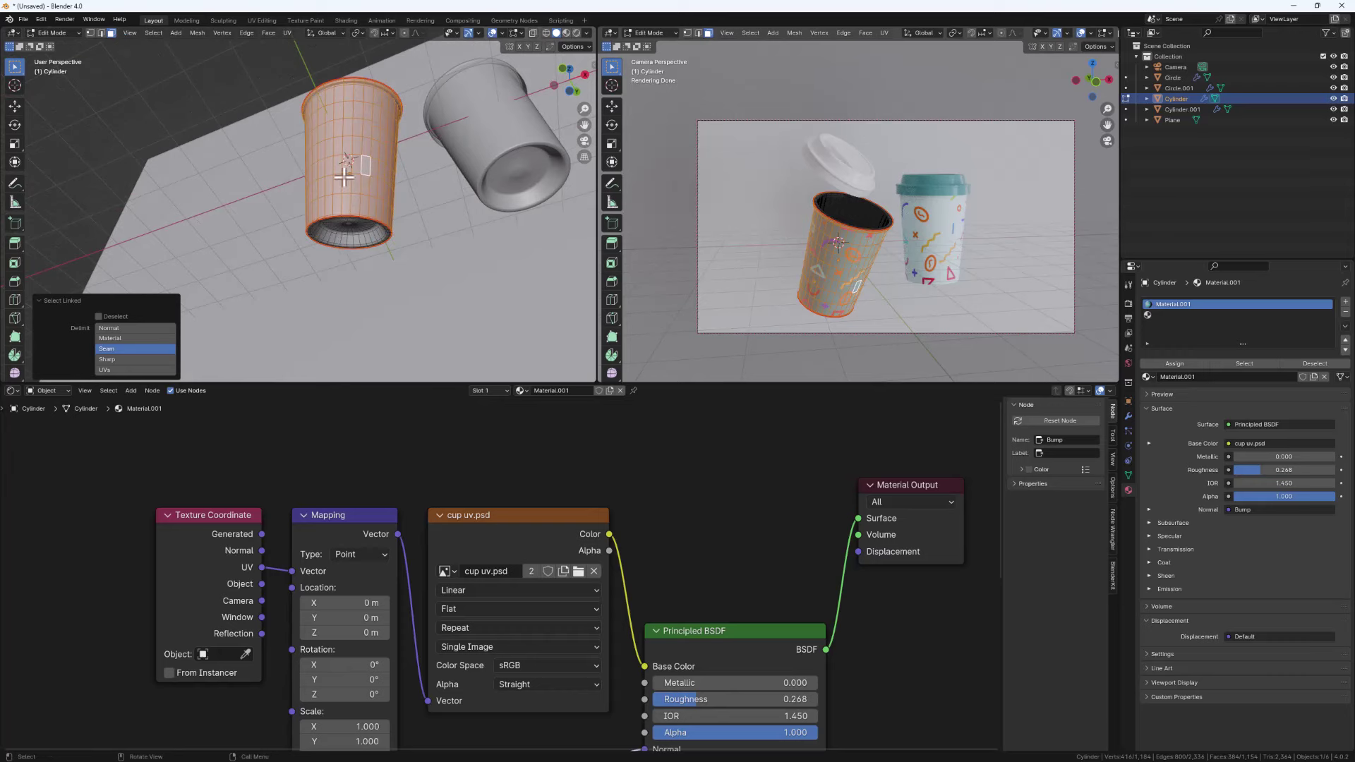
# Invert the face selection so it covers the teal cup's inside, rim and underside instead of its outer wall
pyautogui.click(154, 32)
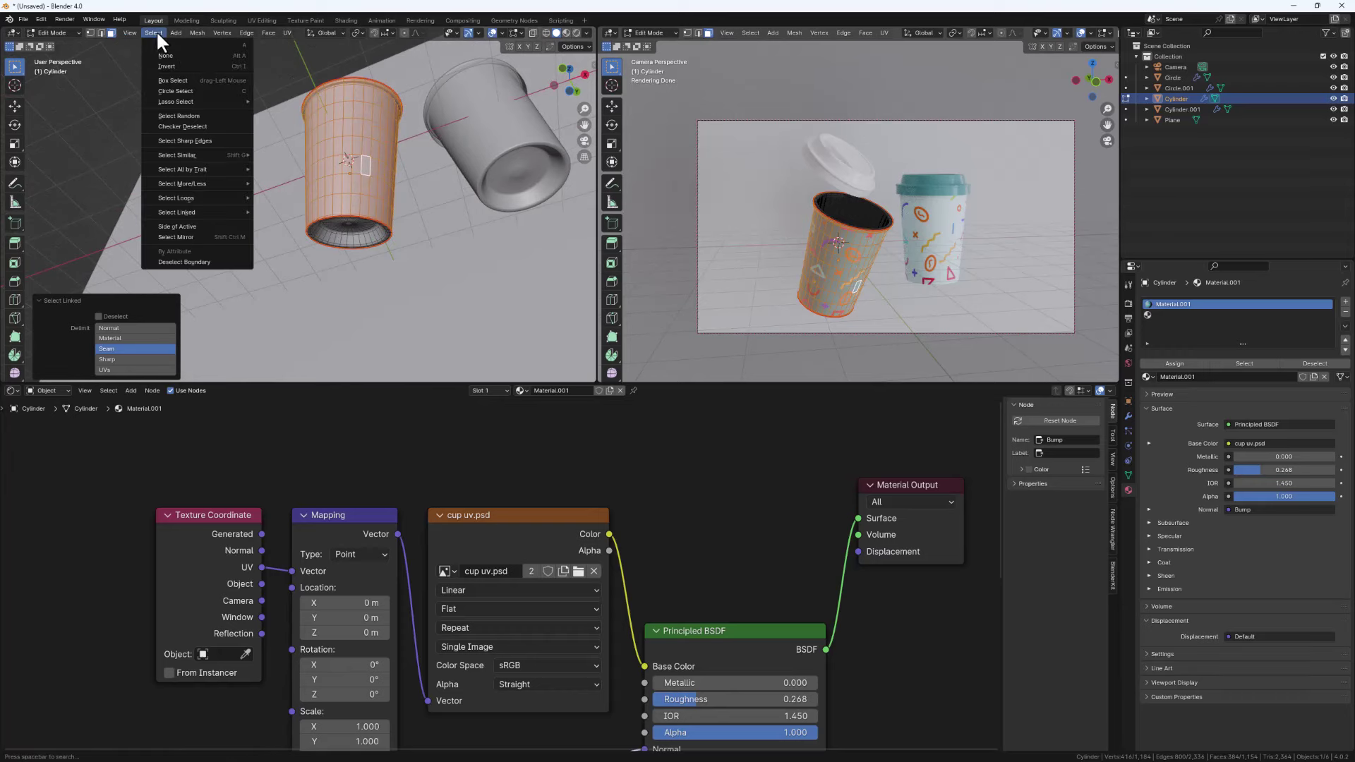
pyautogui.click(178, 65)
pyautogui.scroll(3, 355, 204)
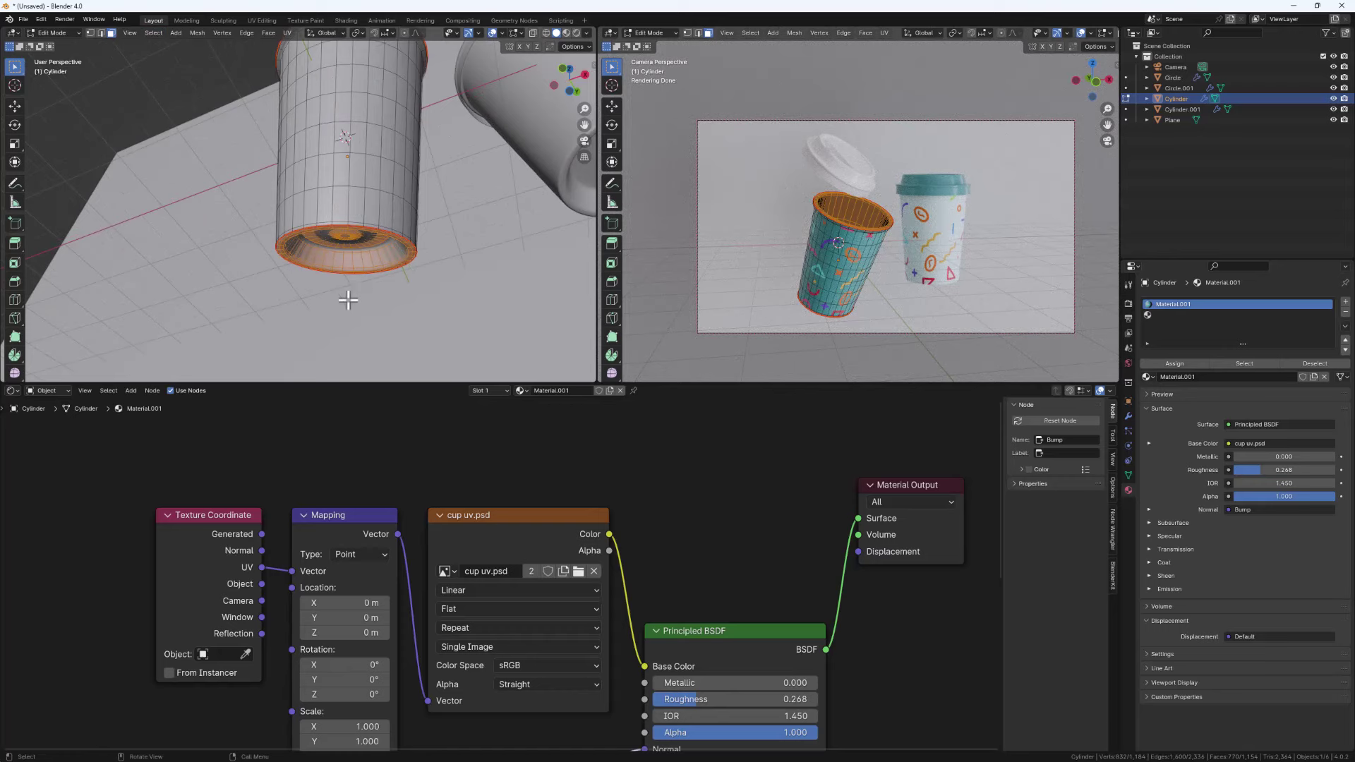
pyautogui.scroll(-2, 346, 205)
pyautogui.moveTo(336, 203); pyautogui.dragTo(341, 232, button='middle')
pyautogui.moveTo(350, 161)
pyautogui.mouseDown(button='middle')
pyautogui.moveTo(354, 251)
pyautogui.moveTo(353, 169)
pyautogui.mouseUp(button='middle')
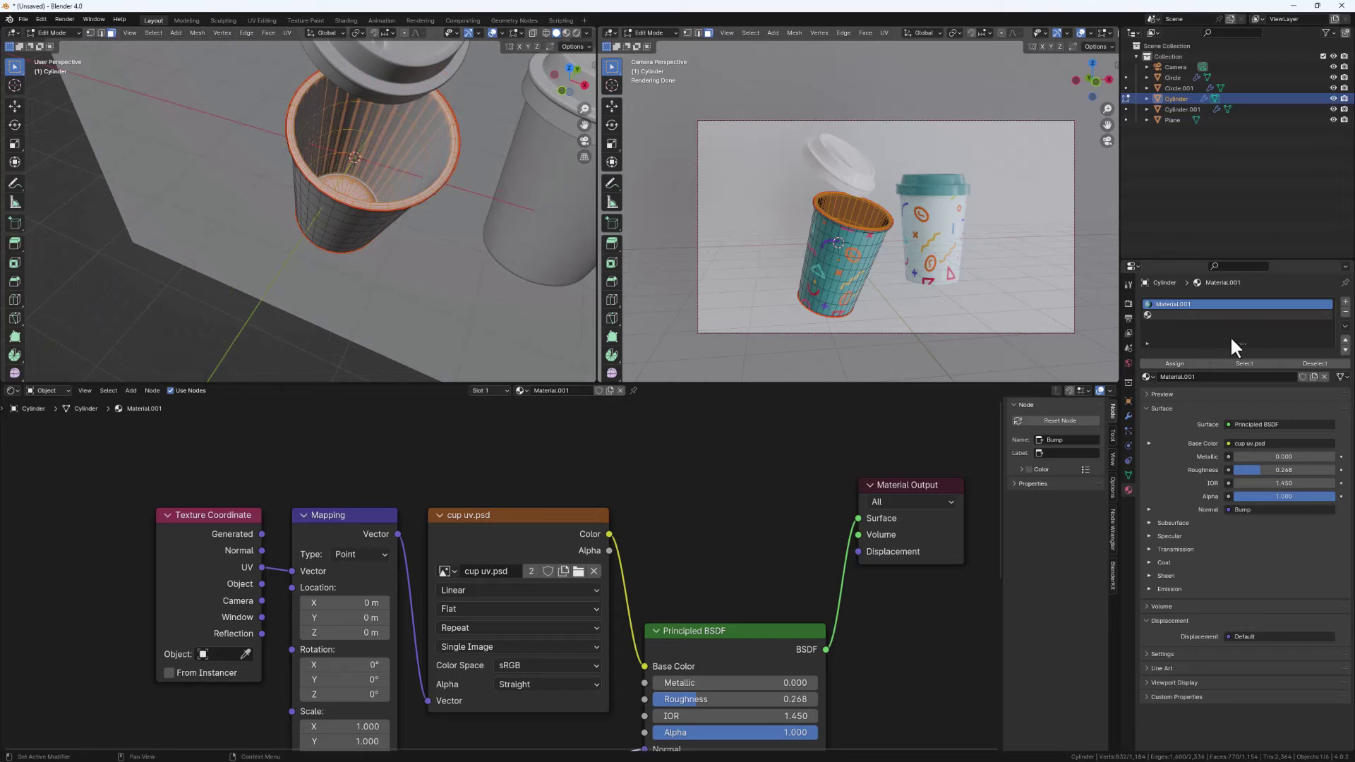
# Create a white material with roughness 0.339 in the teal cup's empty slot and assign it to the selected inner faces
pyautogui.click(1161, 315)
pyautogui.click(1245, 377)
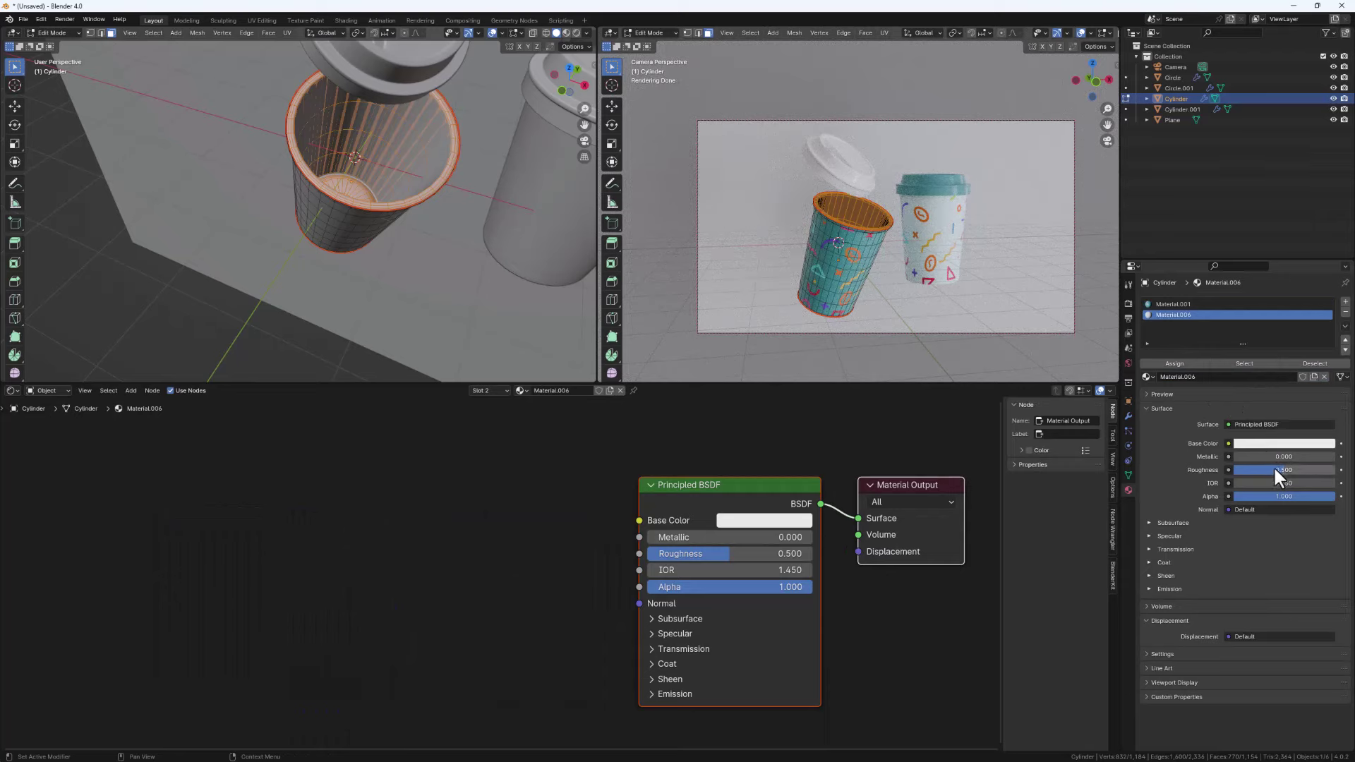
pyautogui.moveTo(1273, 469)
pyautogui.mouseDown()
pyautogui.moveTo(1256, 473)
pyautogui.moveTo(1270, 471)
pyautogui.mouseUp()
pyautogui.click(1175, 363)
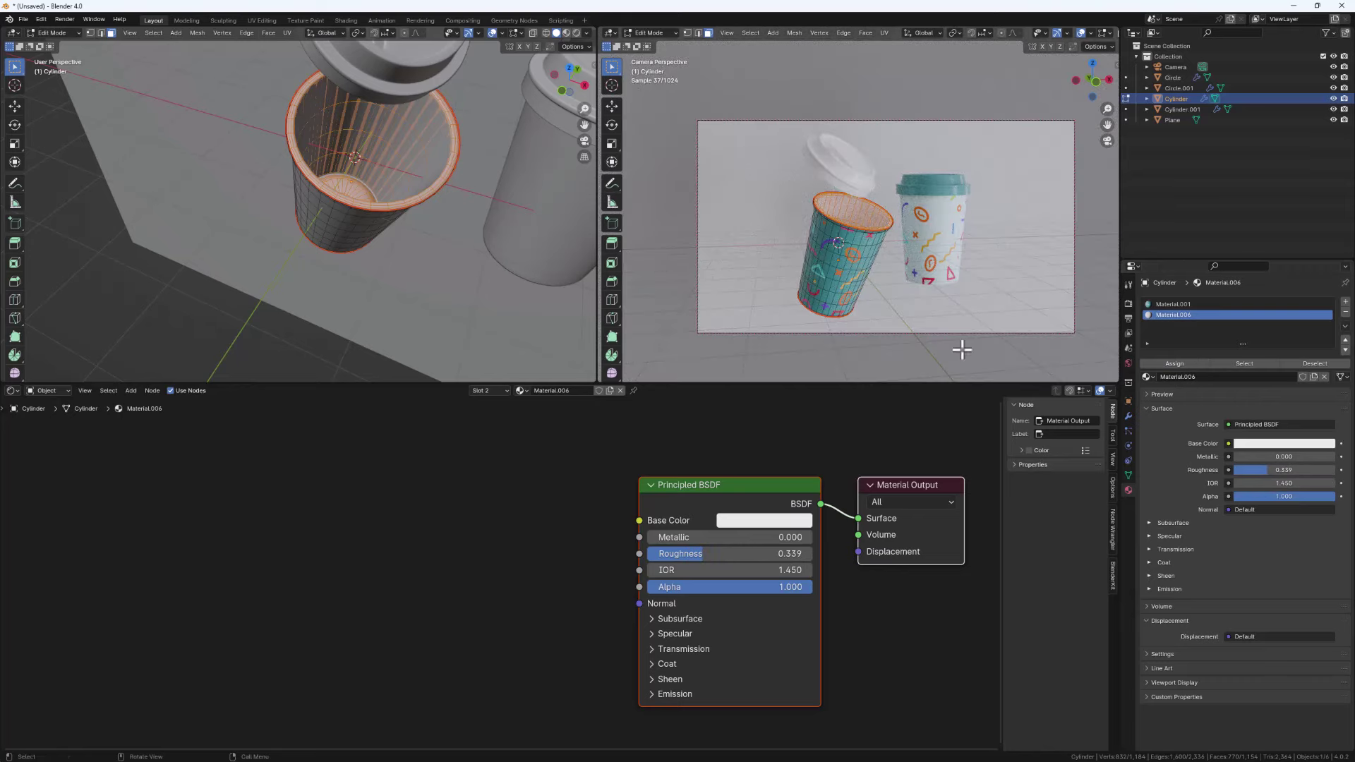
pyautogui.moveTo(354, 170)
pyautogui.mouseDown(button='middle')
pyautogui.moveTo(403, 233)
pyautogui.moveTo(402, 42)
pyautogui.moveTo(374, 163)
pyautogui.mouseUp(button='middle')
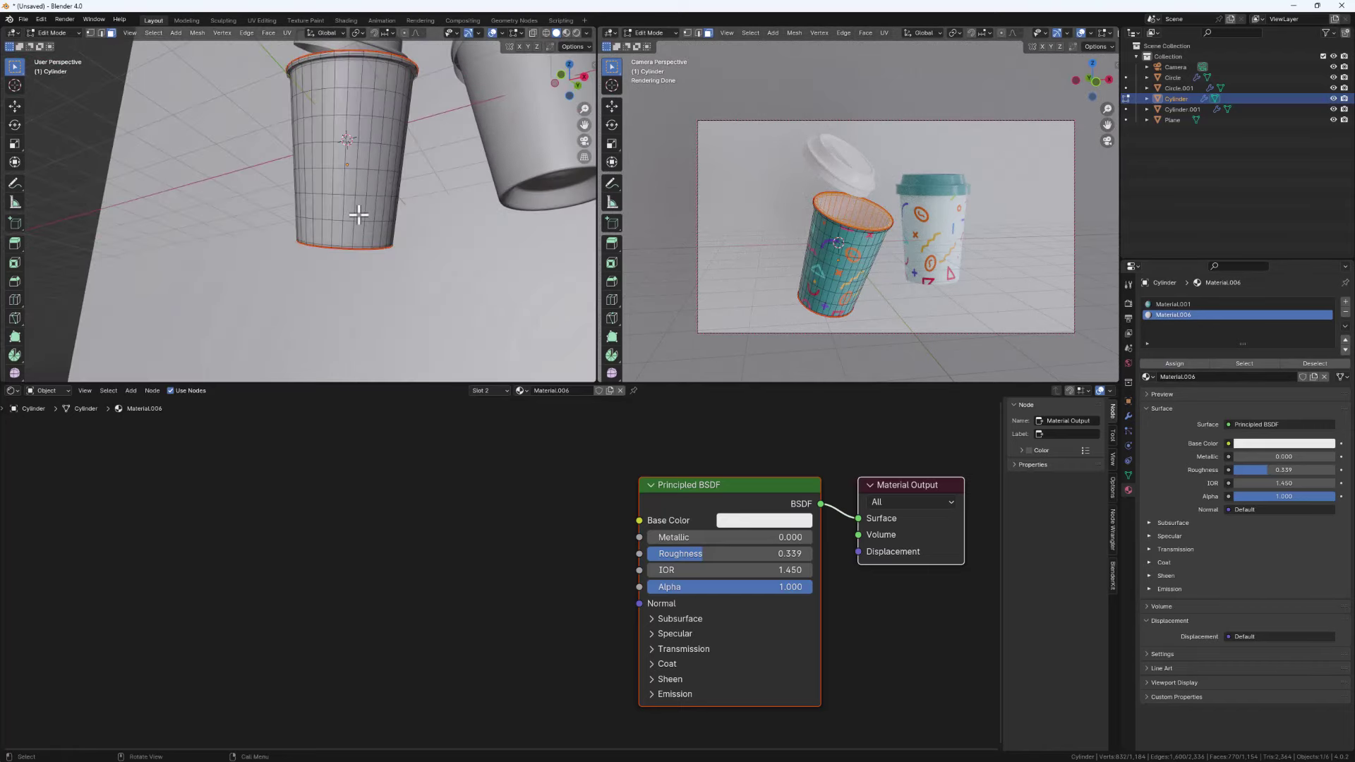
pyautogui.press('Tab')
# Move the teal lid off the white cup to a spot low between the two cups in the camera frame
pyautogui.scroll(-3, 363, 211)
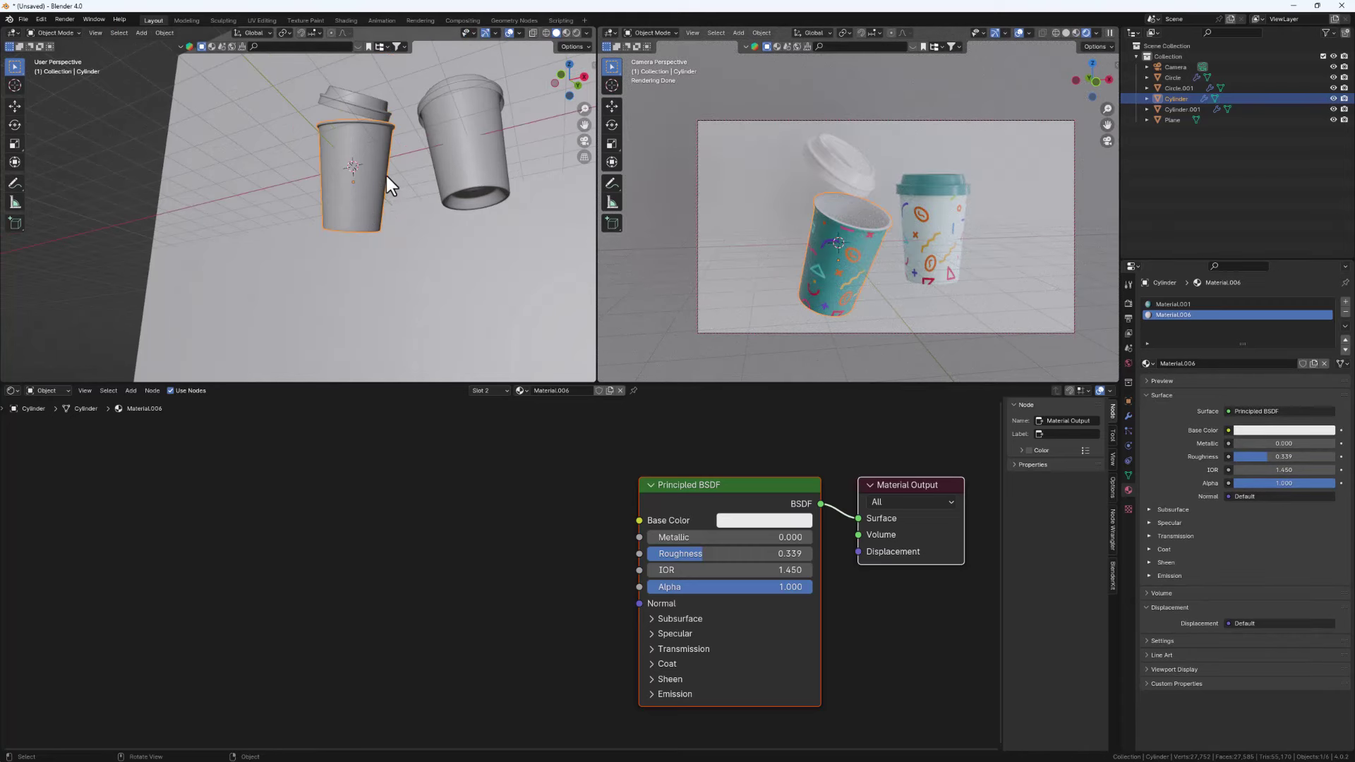
pyautogui.moveTo(386, 176); pyautogui.dragTo(467, 222, button='middle')
pyautogui.click(454, 124)
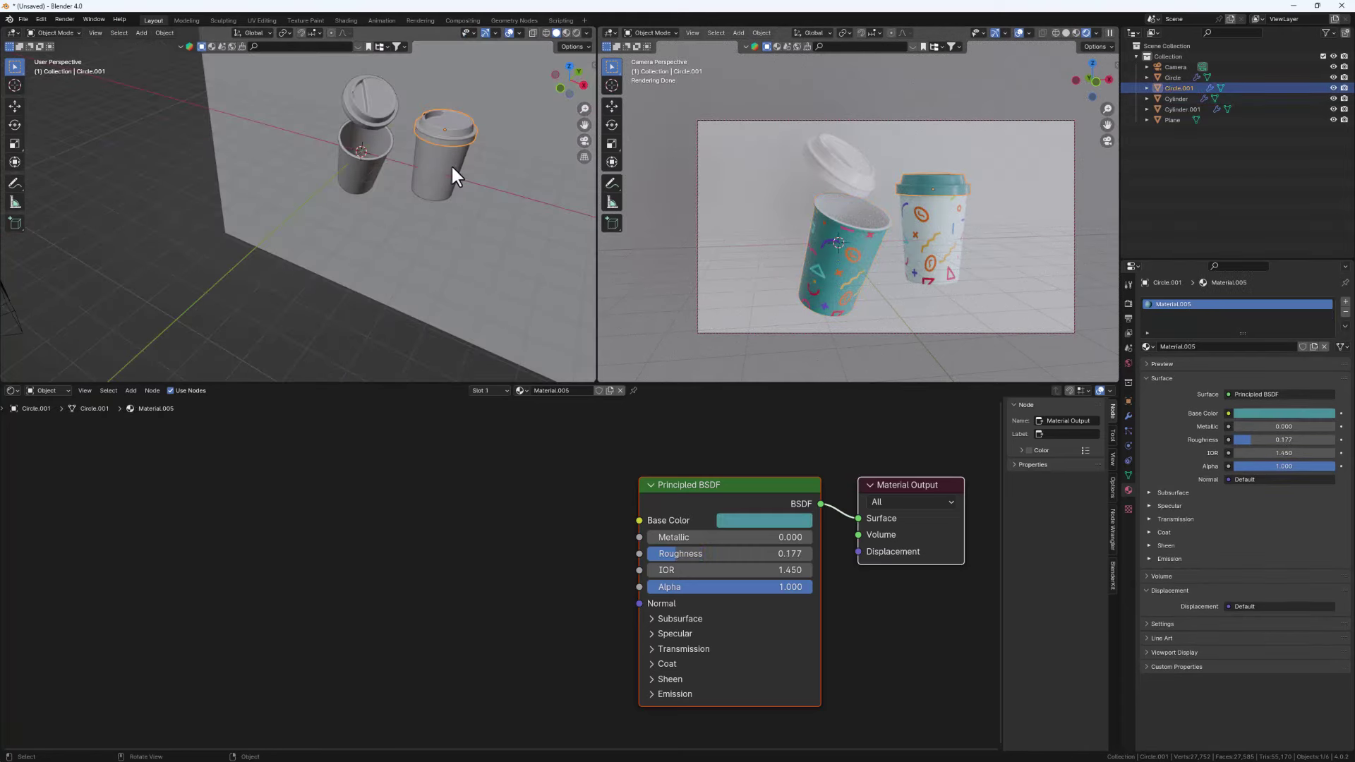
pyautogui.press('g')
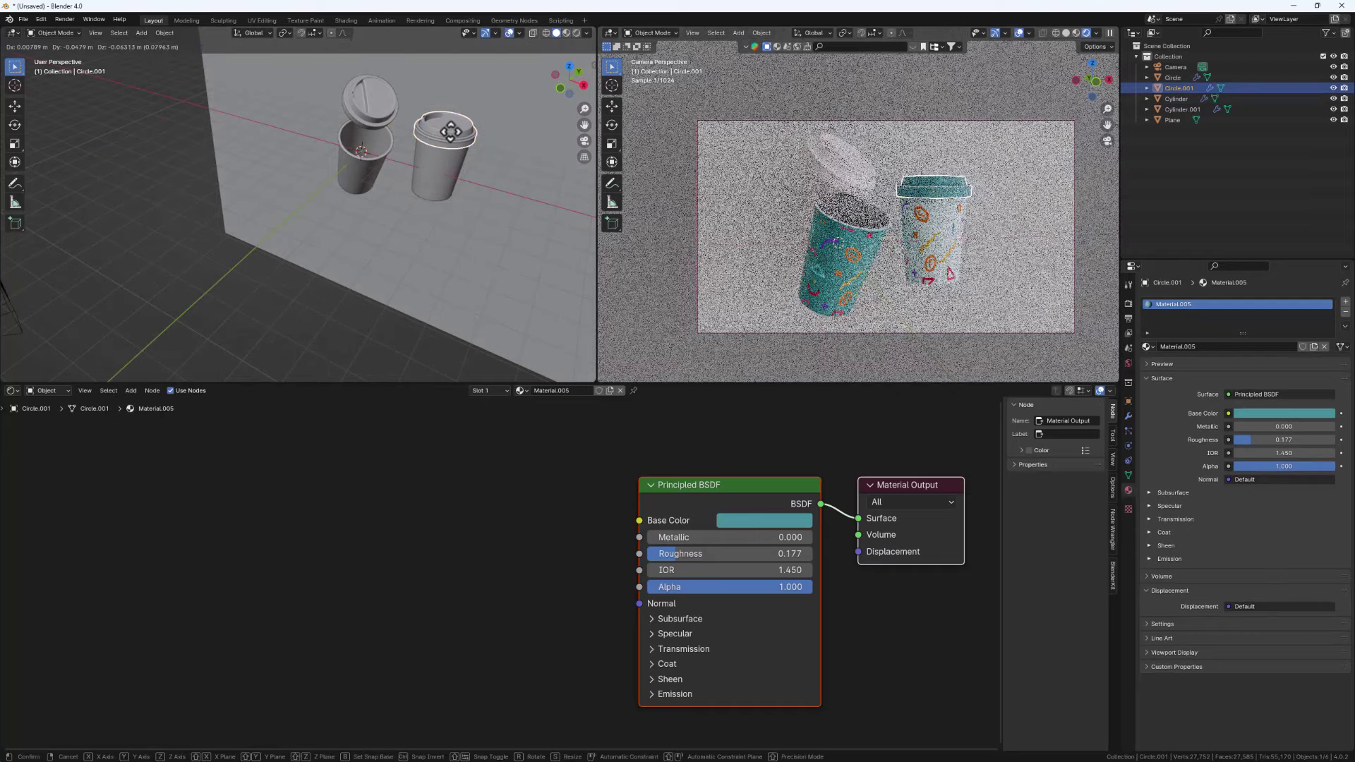
pyautogui.click(405, 216)
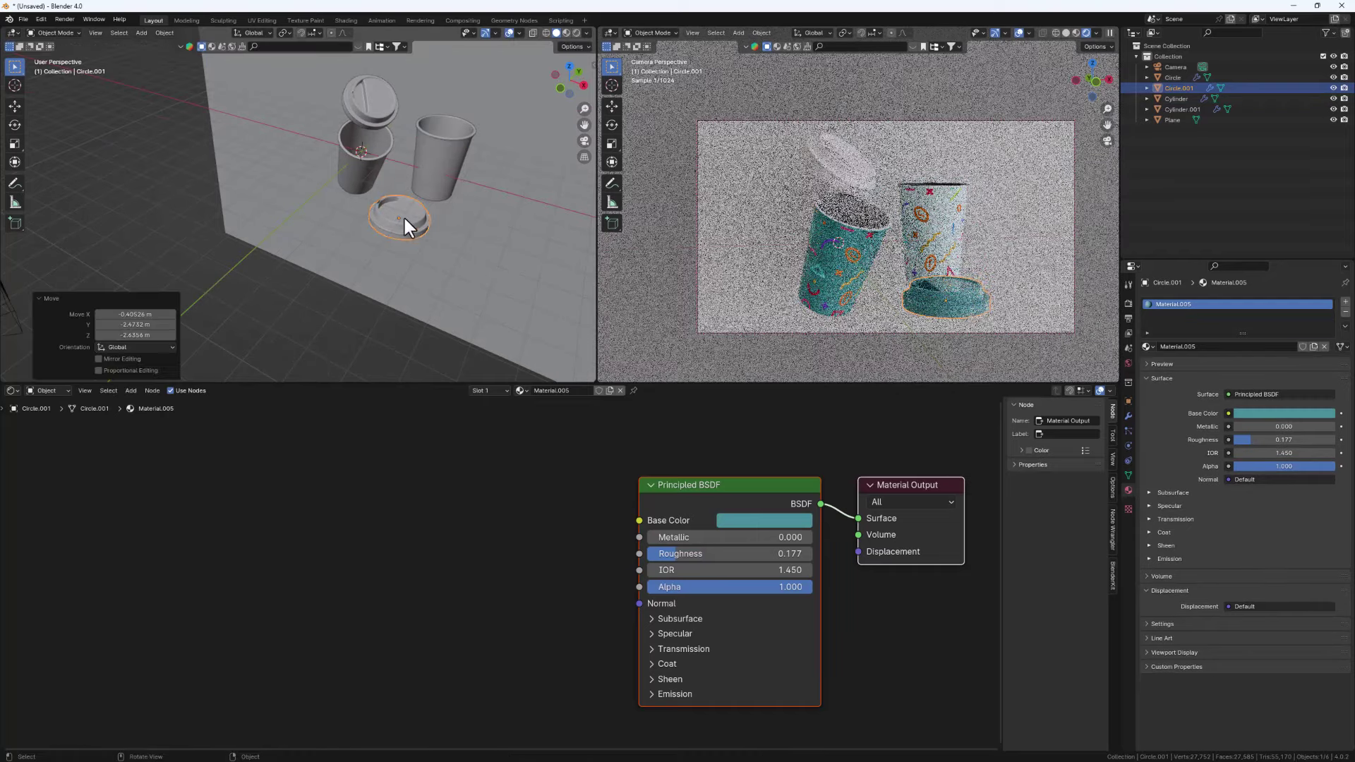
pyautogui.moveTo(404, 214); pyautogui.dragTo(449, 183, button='middle')
pyautogui.press('g')
pyautogui.moveTo(416, 235); pyautogui.dragTo(468, 246, button='middle')
pyautogui.click(414, 238)
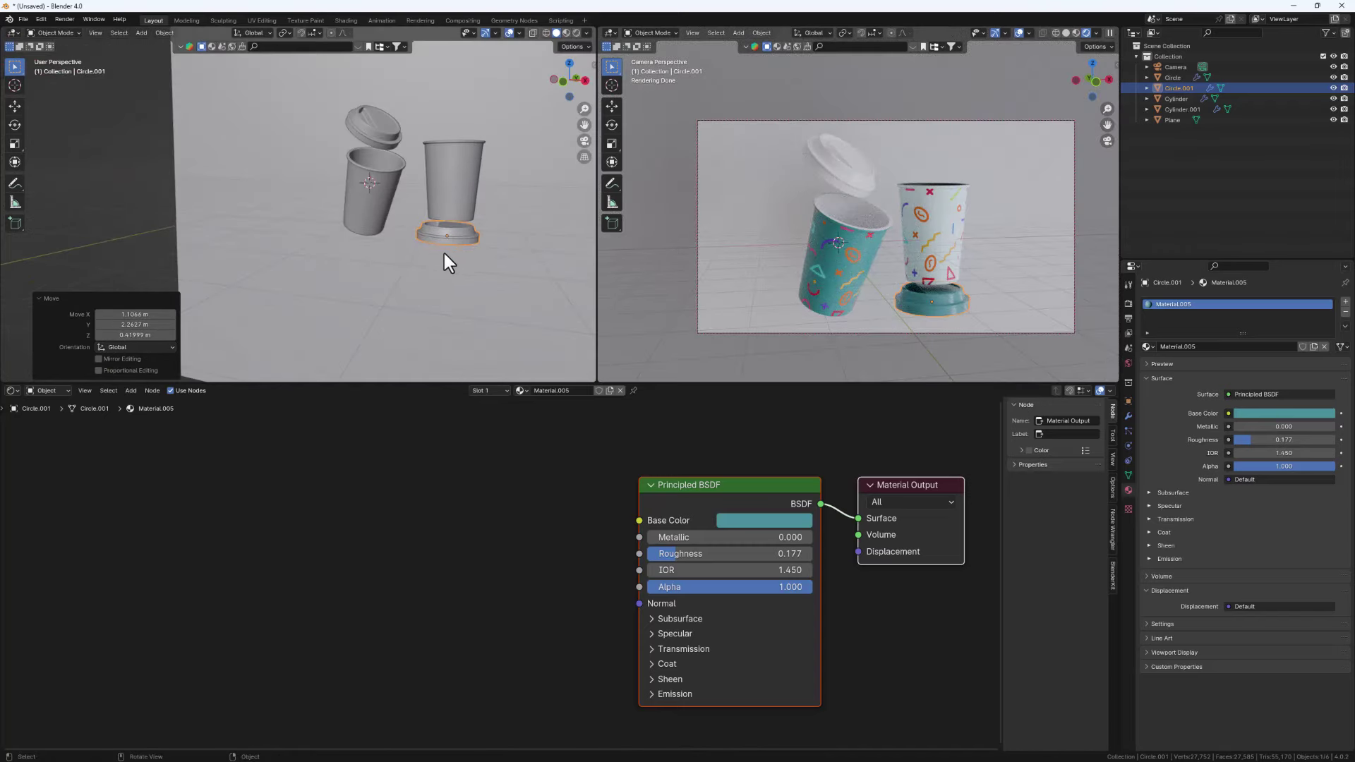
pyautogui.press('g')
pyautogui.click(465, 286)
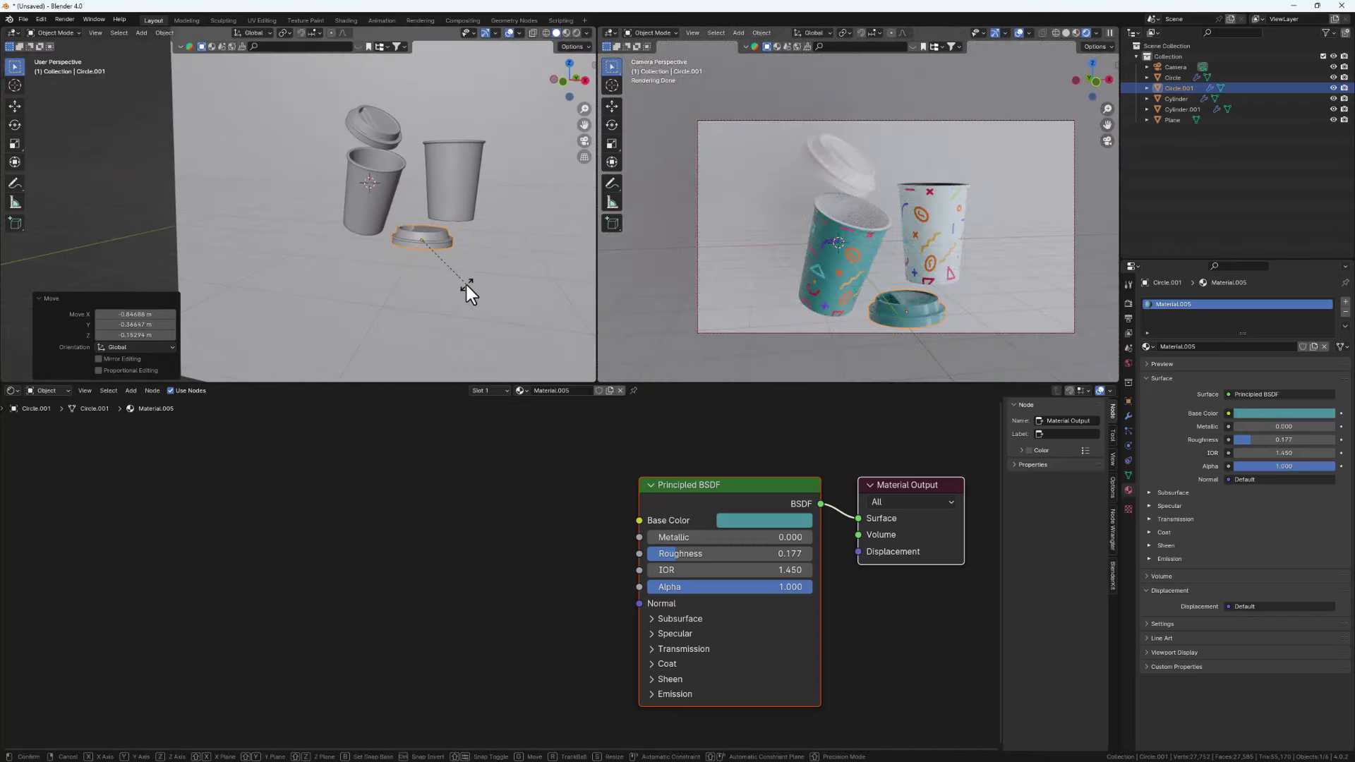
# Tilt the teal lid with a trackball rotation of about 17.2° and 22.3°
pyautogui.press('r')
pyautogui.press('r')
pyautogui.rightClick(484, 303)
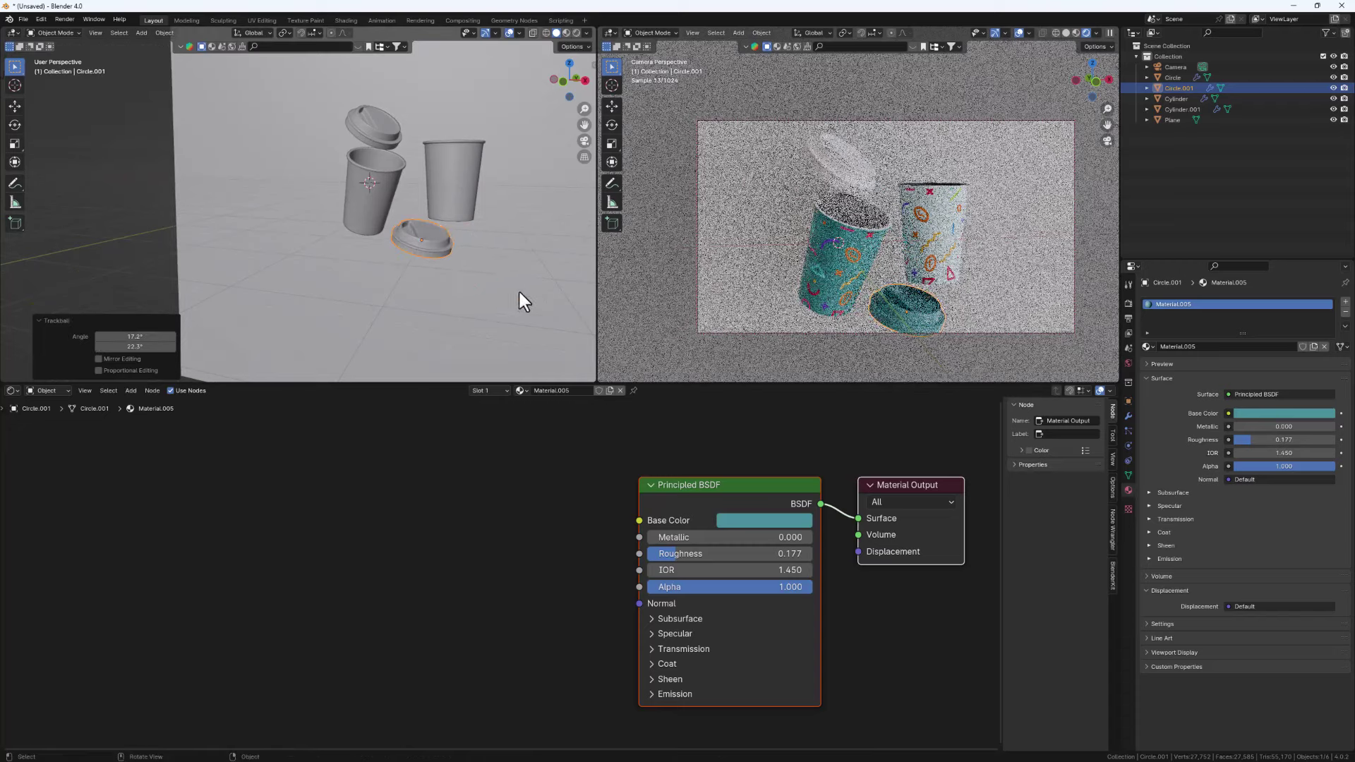
# Tilt the white patterned cup with a trackball rotation of about 6.3° and -13.4°
pyautogui.click(467, 212)
pyautogui.press('r')
pyautogui.press('r')
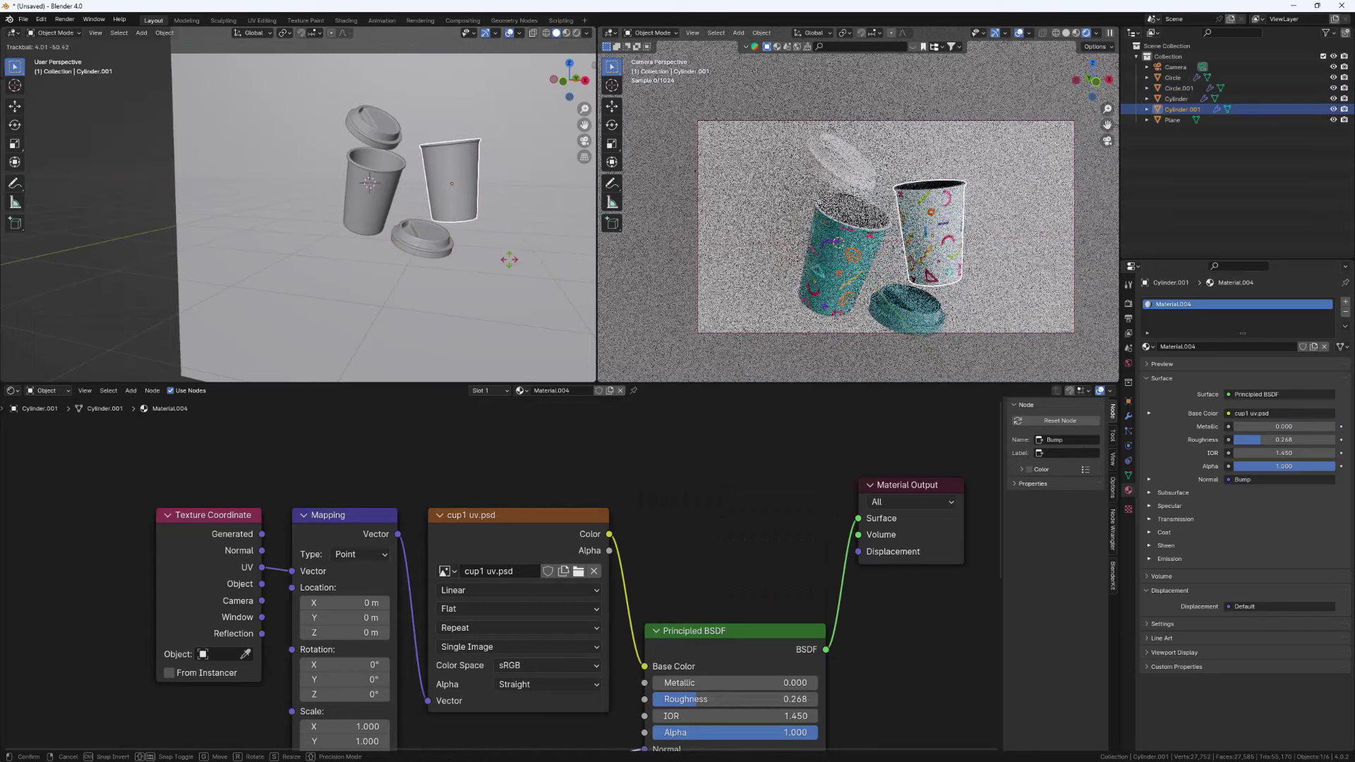
pyautogui.click(557, 227)
# Invert the white cup's outer-wall face selection in the mesh so its inside, rim and underside are selected
pyautogui.moveTo(443, 183); pyautogui.dragTo(490, 150, button='middle')
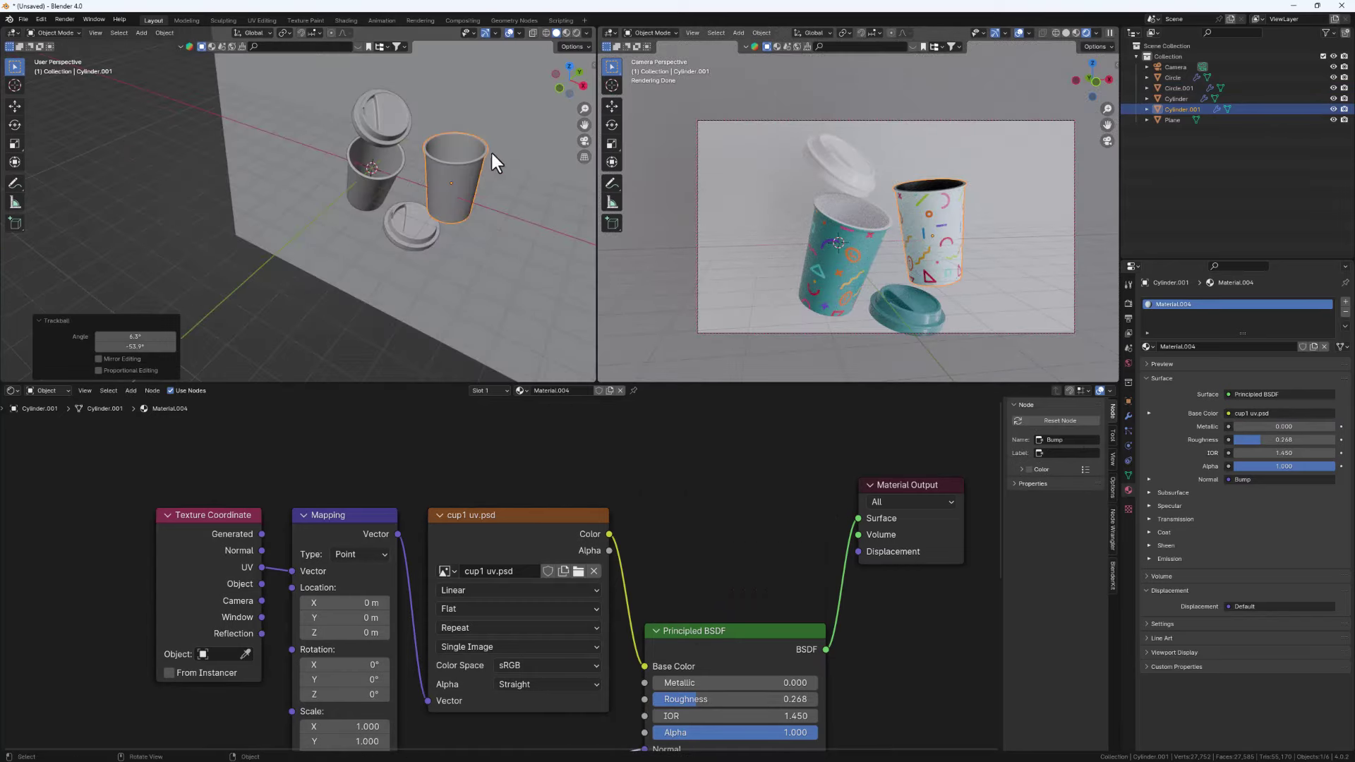
pyautogui.scroll(5, 448, 157)
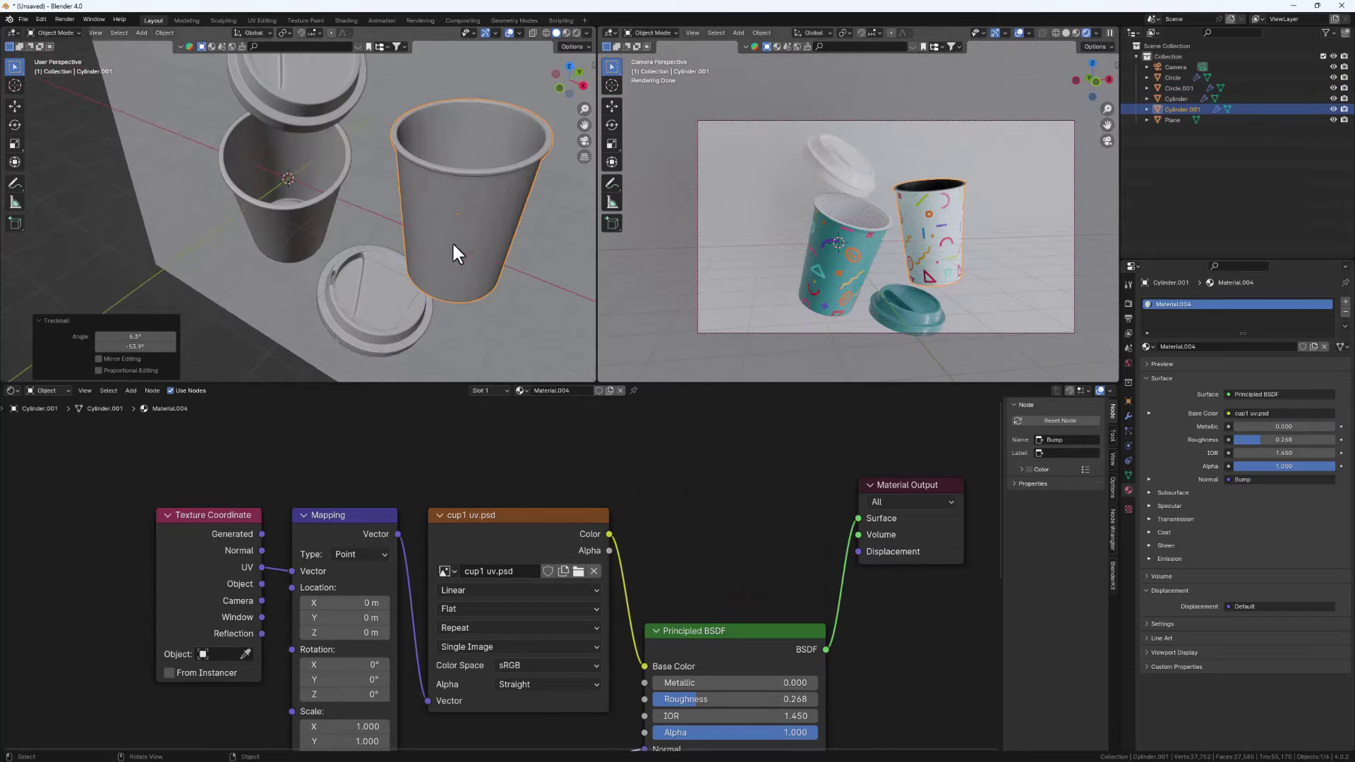
pyautogui.press('Tab')
pyautogui.moveTo(414, 206); pyautogui.dragTo(484, 162, button='middle')
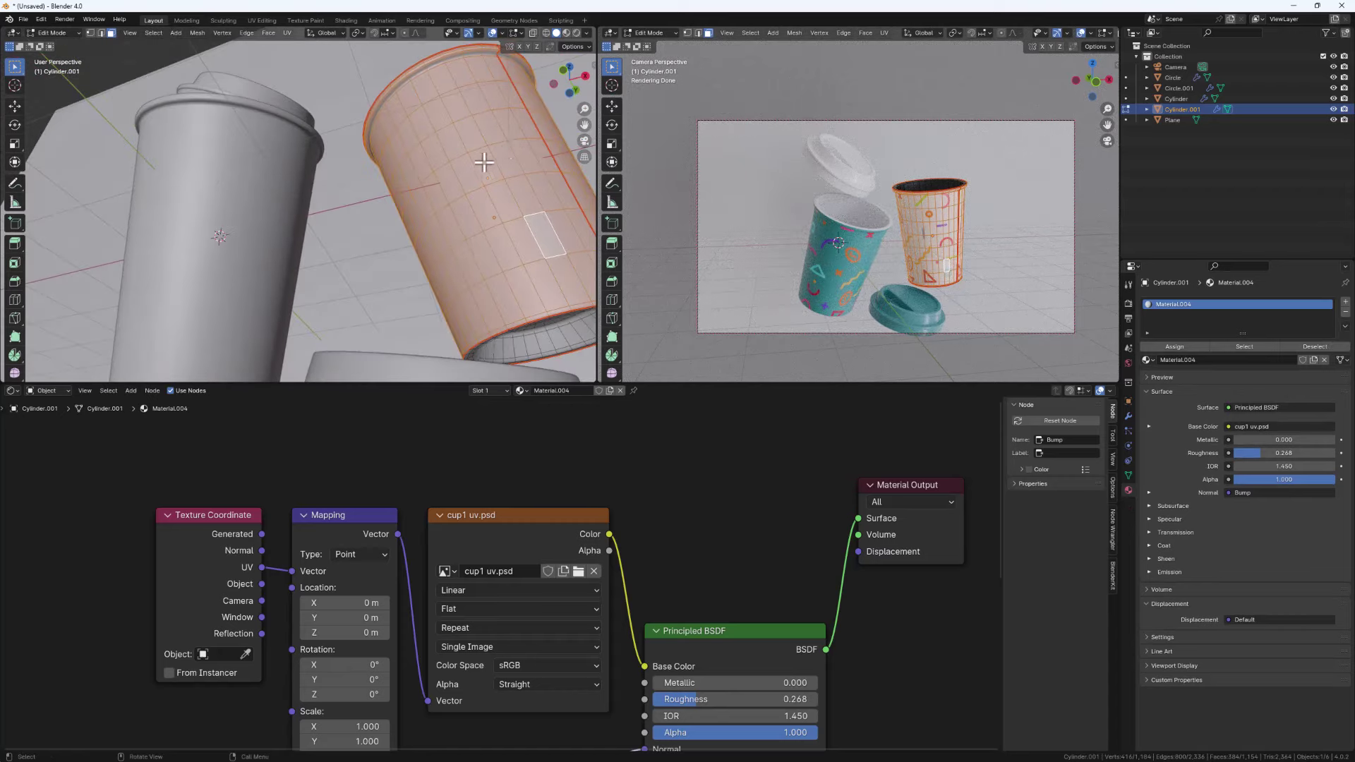
pyautogui.scroll(-5, 484, 162)
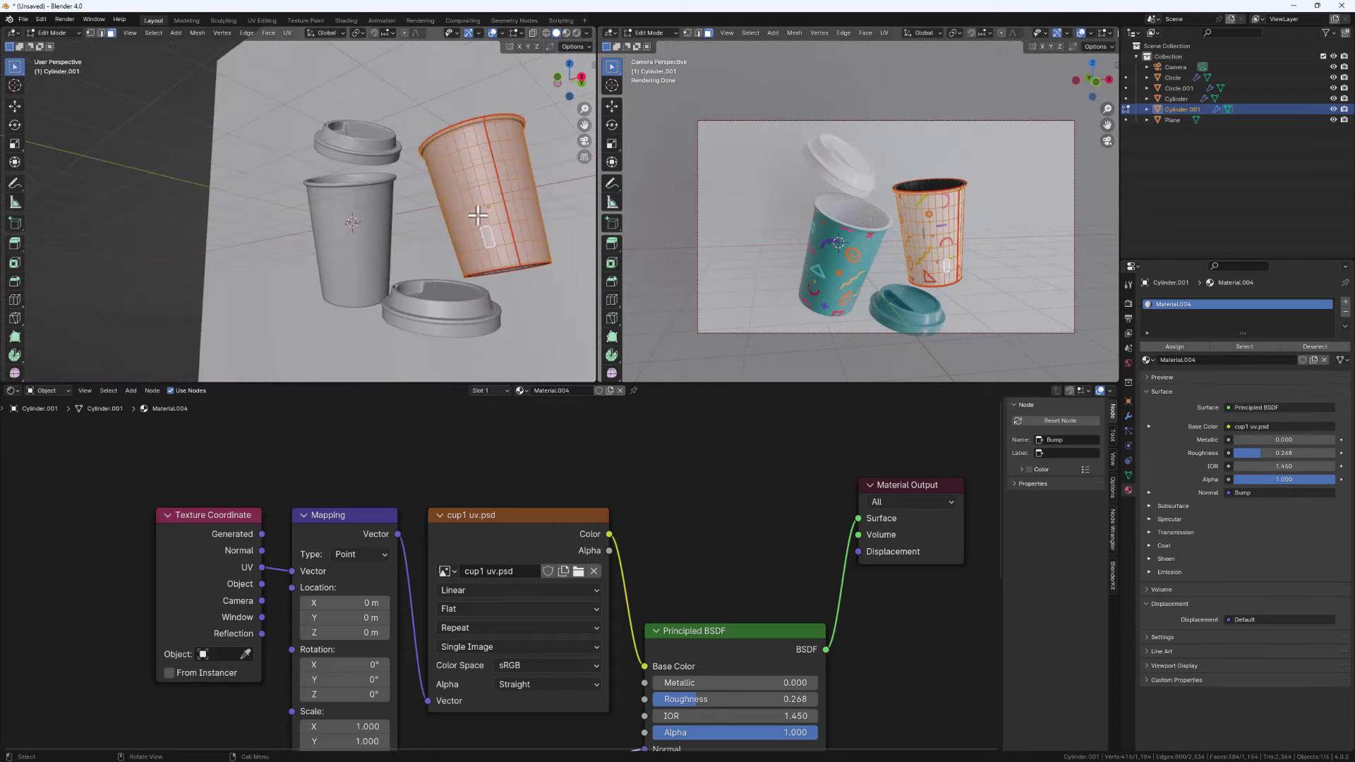
pyautogui.click(151, 34)
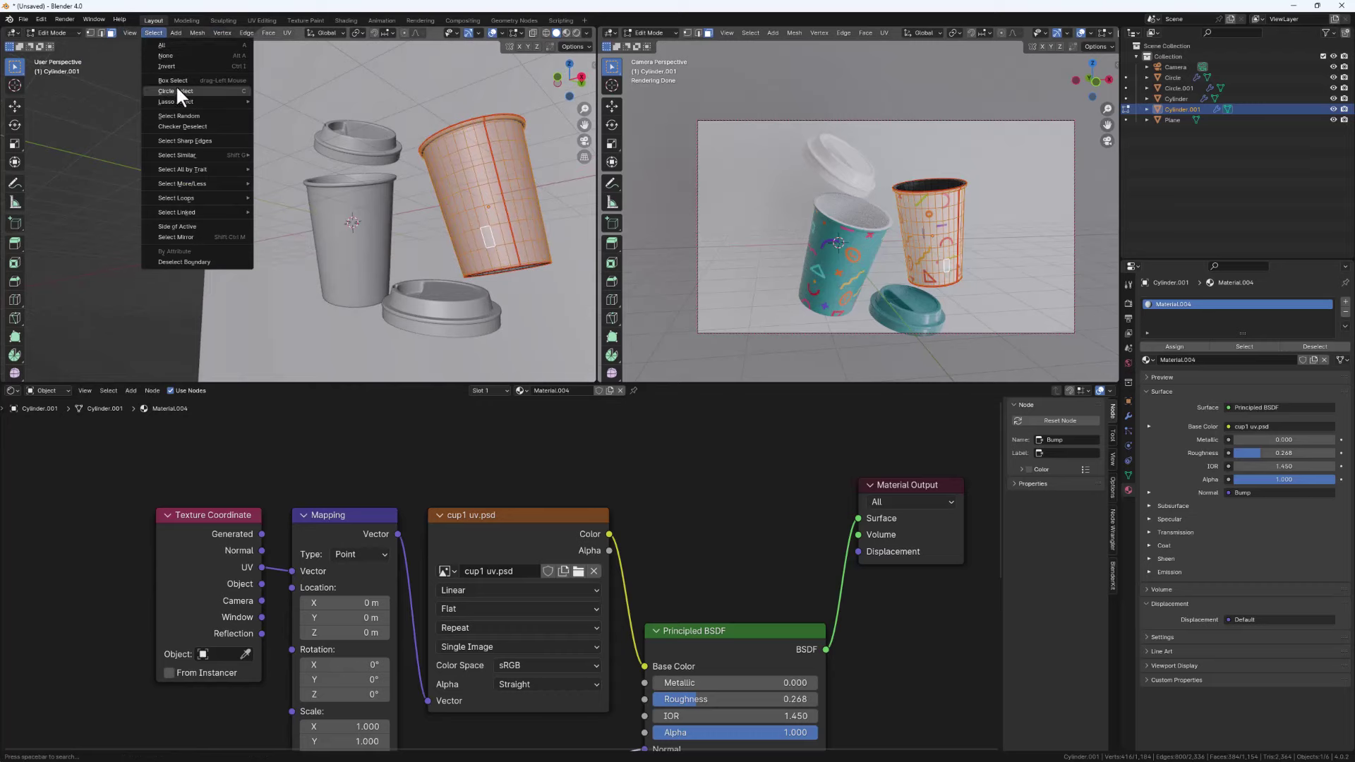
pyautogui.click(172, 65)
pyautogui.moveTo(466, 233); pyautogui.dragTo(529, 252, button='middle')
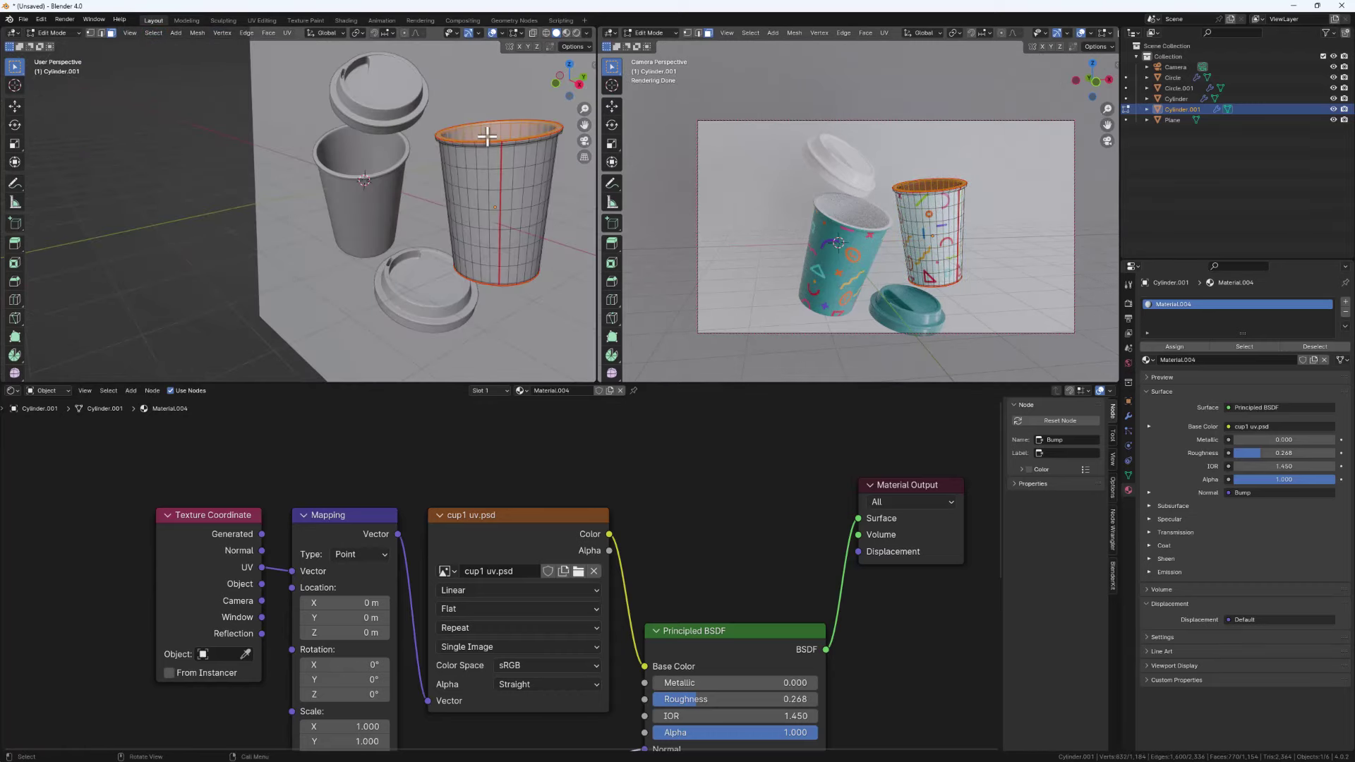
pyautogui.moveTo(487, 136); pyautogui.dragTo(514, 278, button='middle')
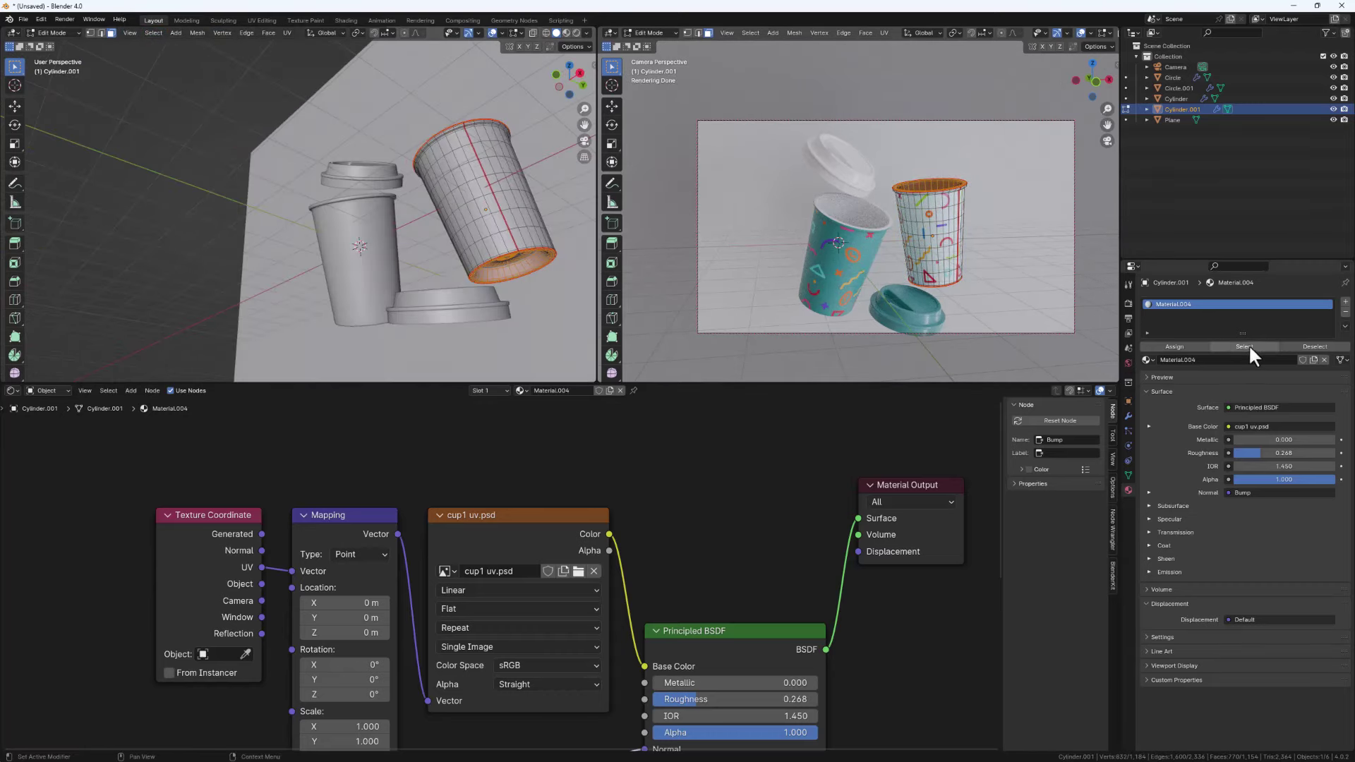
# Give the white cup's selected inner faces a second, white material with roughness 0.231
pyautogui.click(1345, 302)
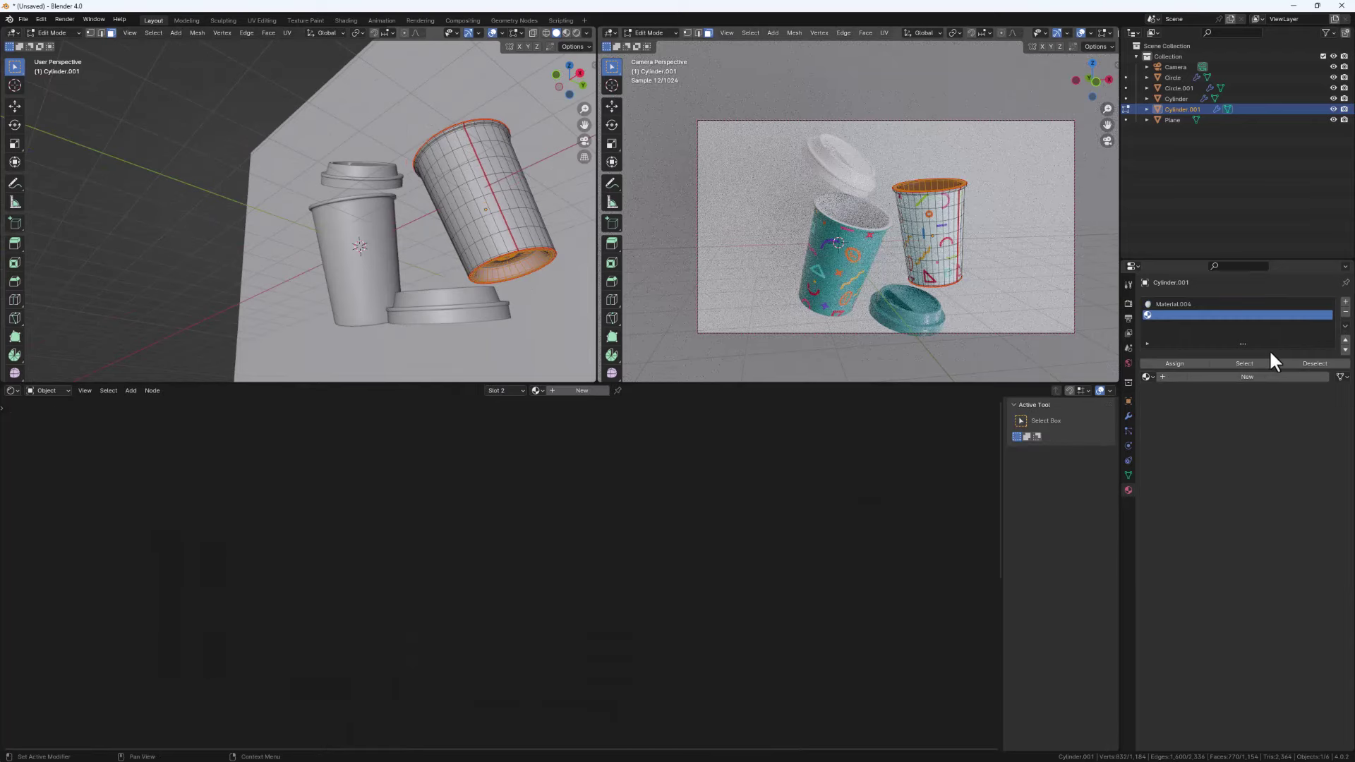
pyautogui.click(1235, 377)
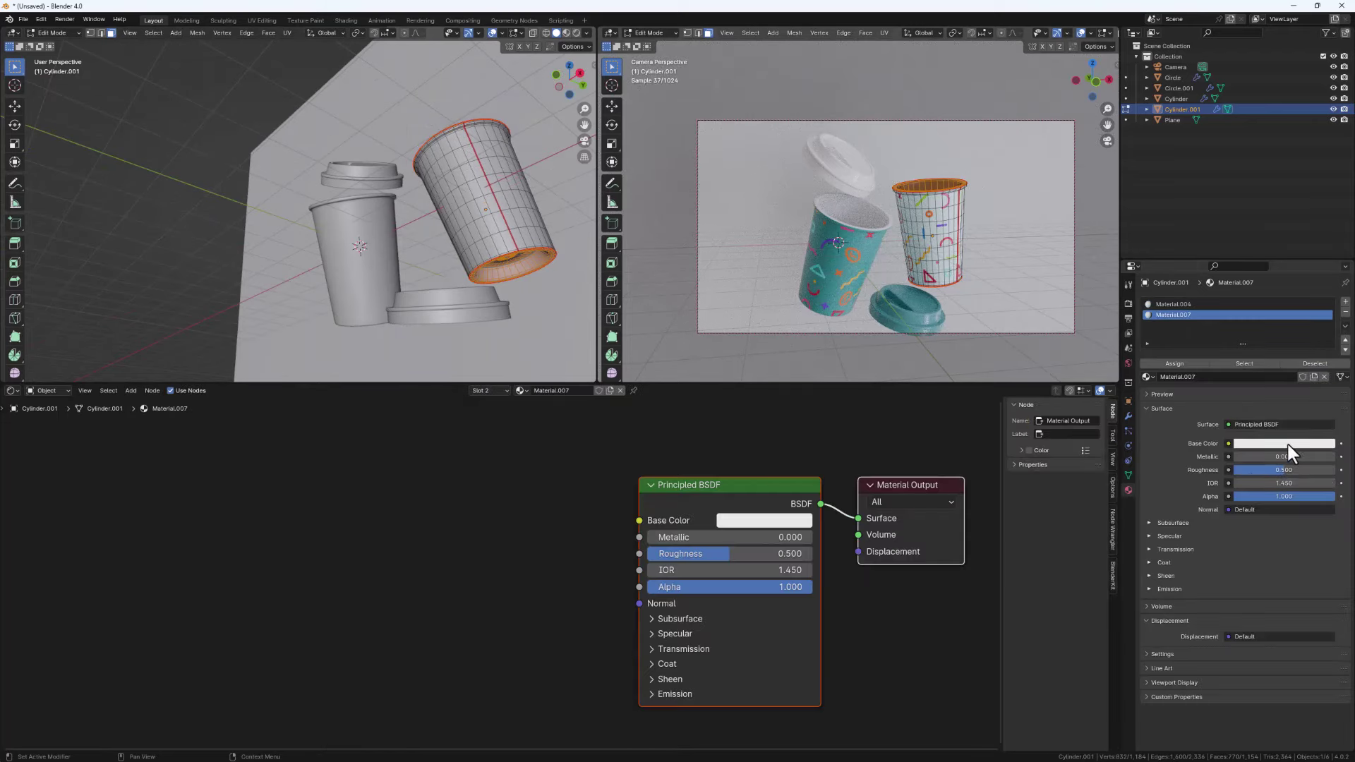
pyautogui.moveTo(1280, 470)
pyautogui.mouseDown()
pyautogui.moveTo(1242, 470)
pyautogui.moveTo(1256, 470)
pyautogui.mouseUp()
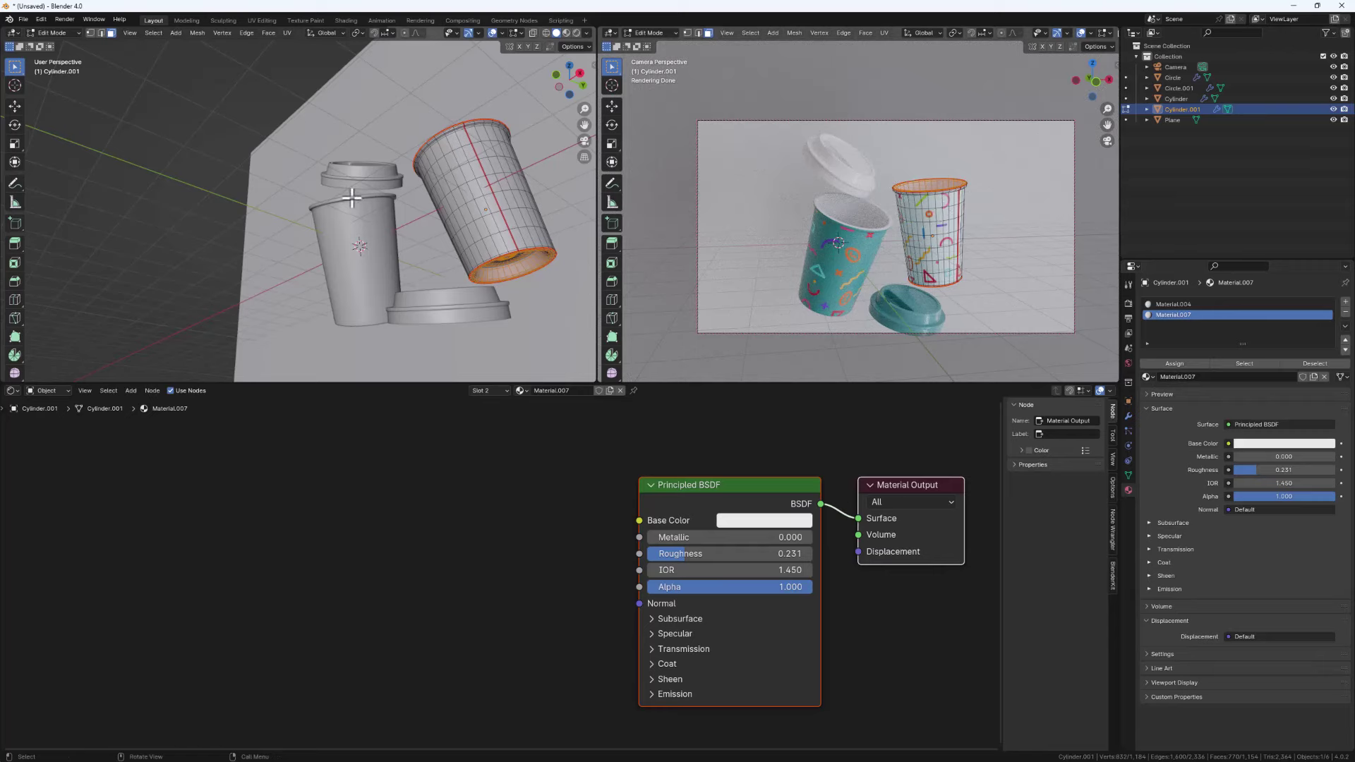
pyautogui.press('Tab')
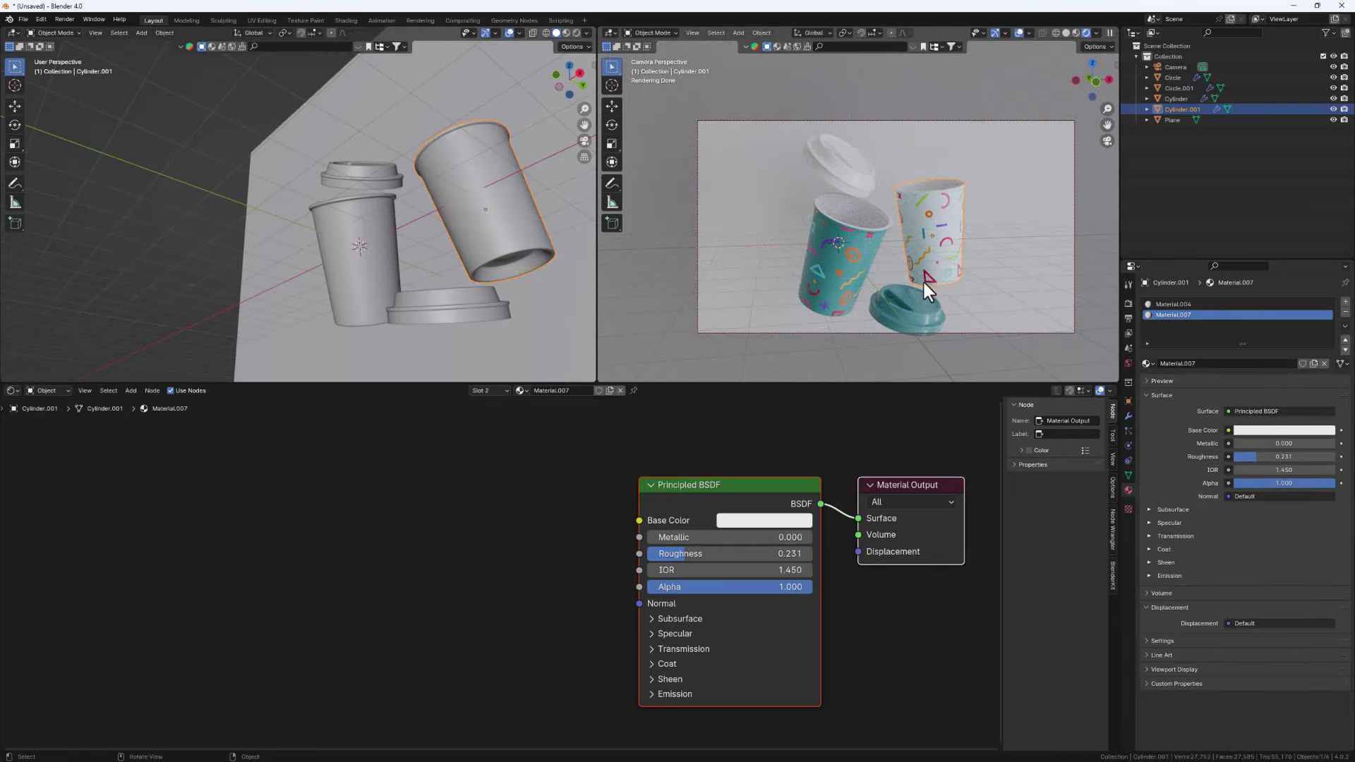
# Orbit the camera to a slightly different angle on the cups and set its focal length to 90 mm
pyautogui.moveTo(899, 223); pyautogui.dragTo(864, 243, button='middle')
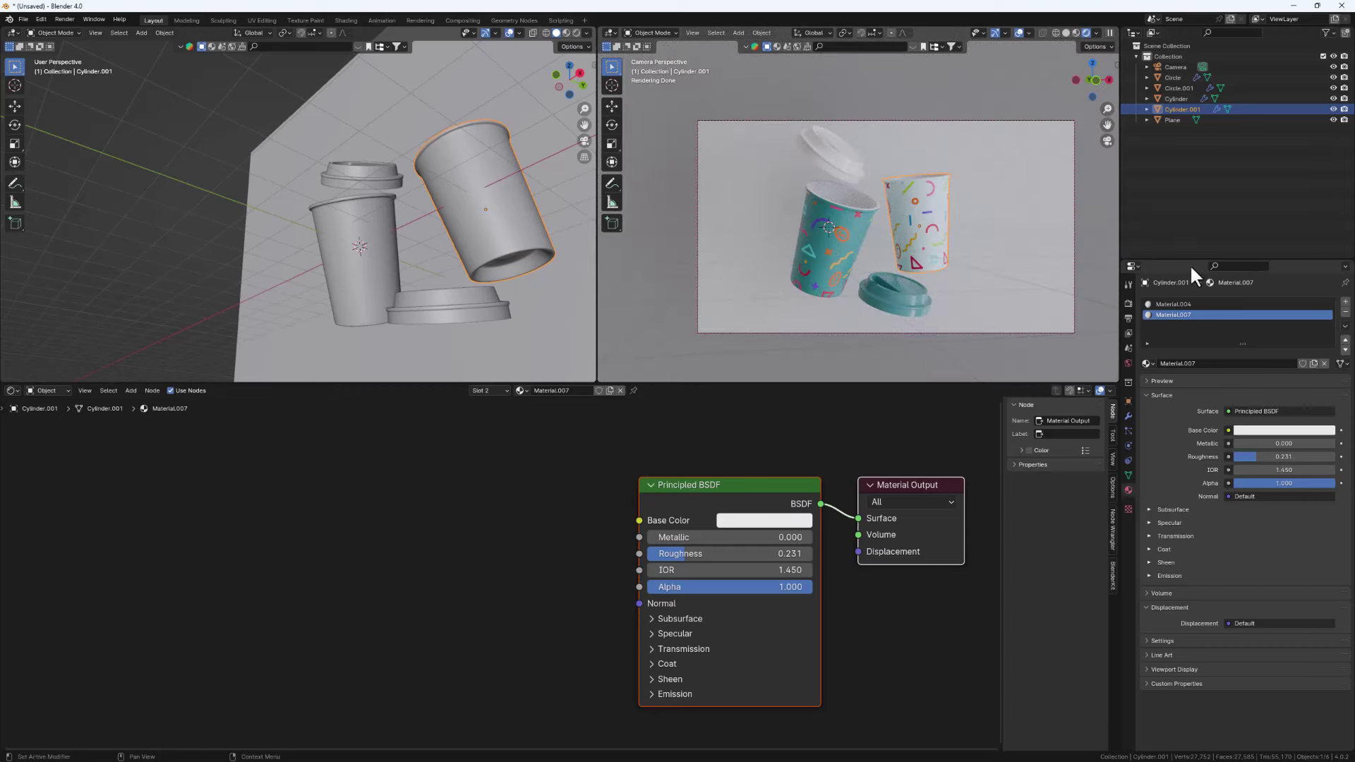
pyautogui.click(1173, 66)
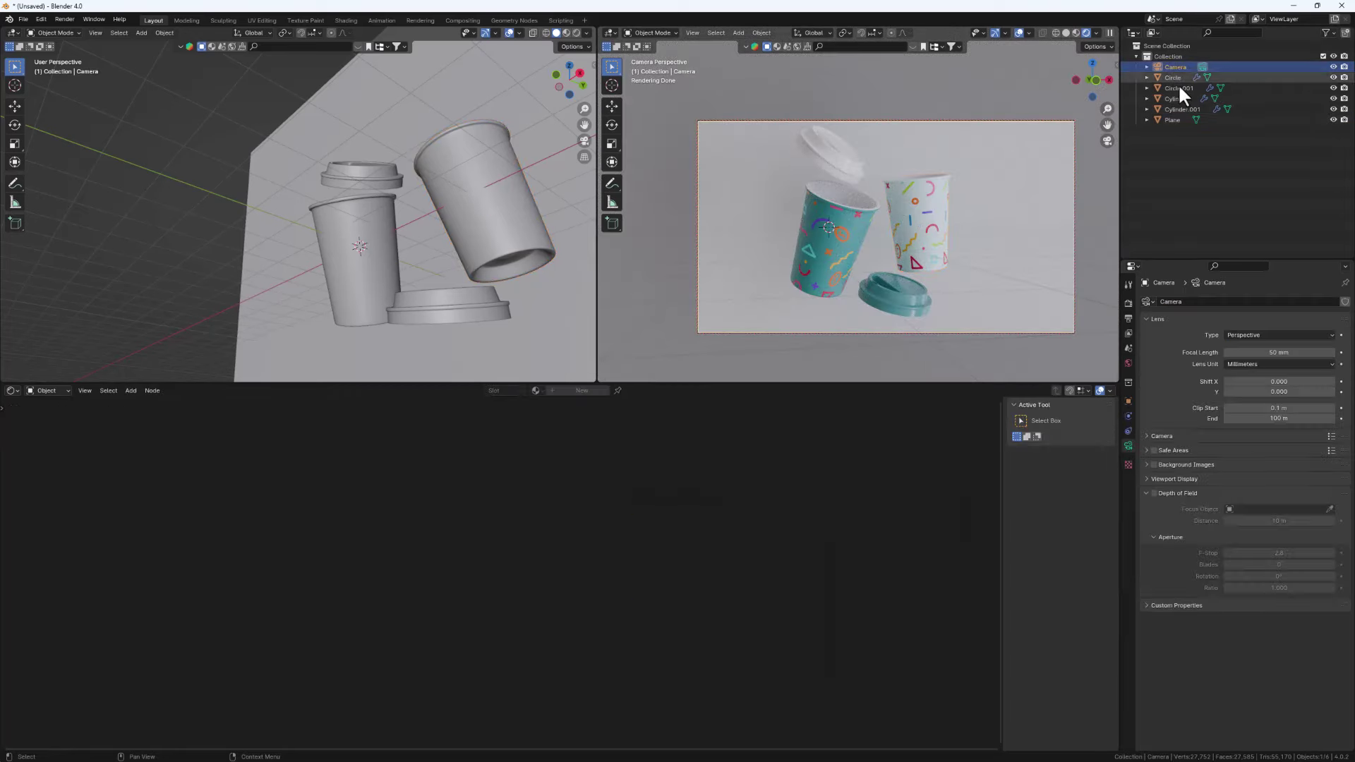
pyautogui.click(1268, 353)
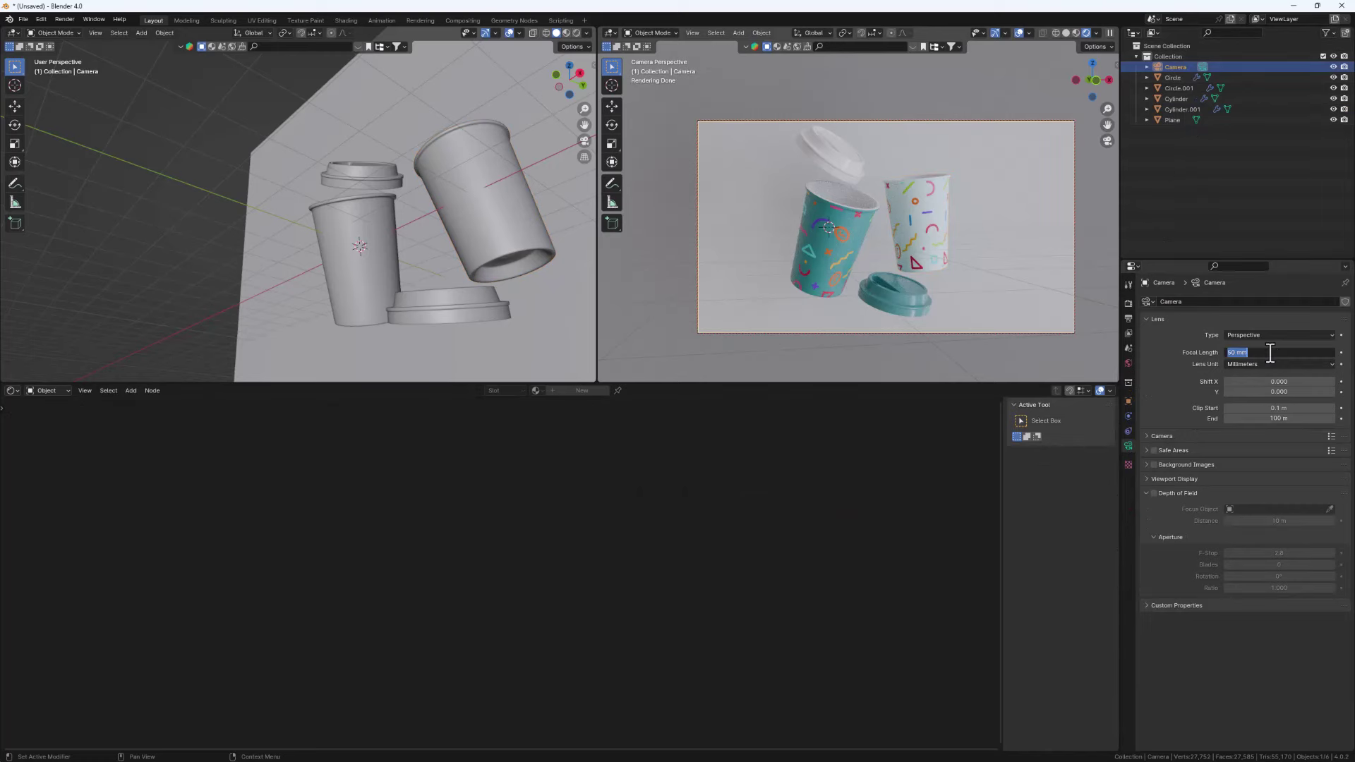
pyautogui.press('Return')
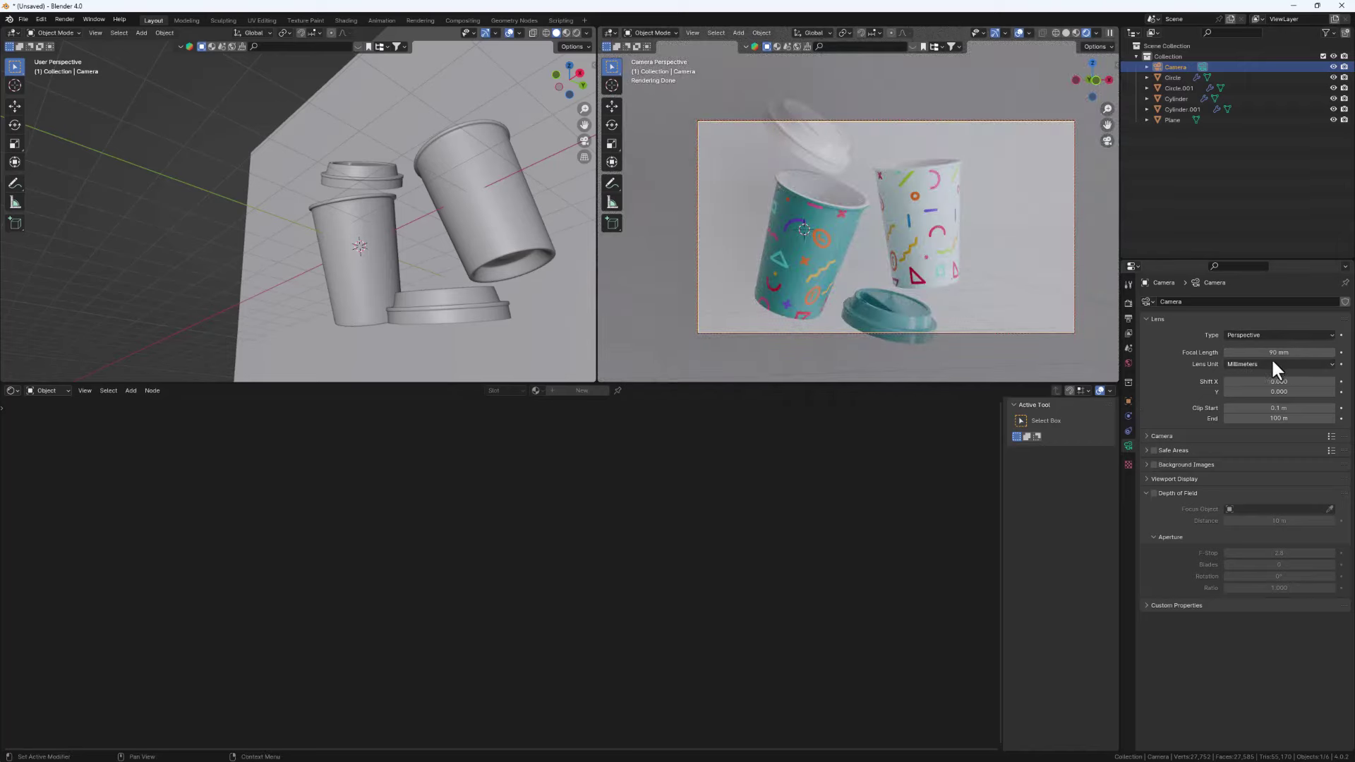
# Reframe the camera from farther back so both cups and their lids fit centrally inside the camera frame
pyautogui.moveTo(943, 287); pyautogui.dragTo(867, 299, button='middle')
pyautogui.click(841, 270)
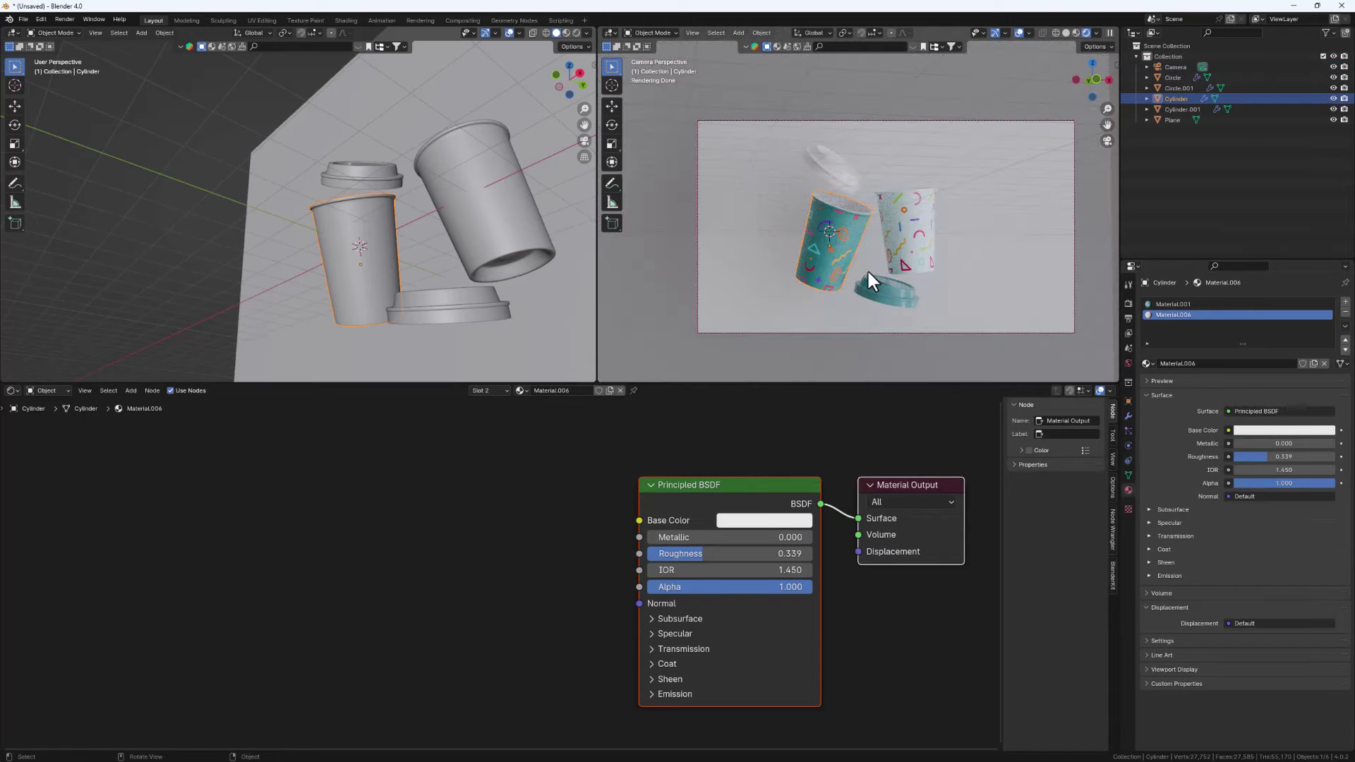
pyautogui.scroll(1, 866, 269)
pyautogui.scroll(1, 836, 252)
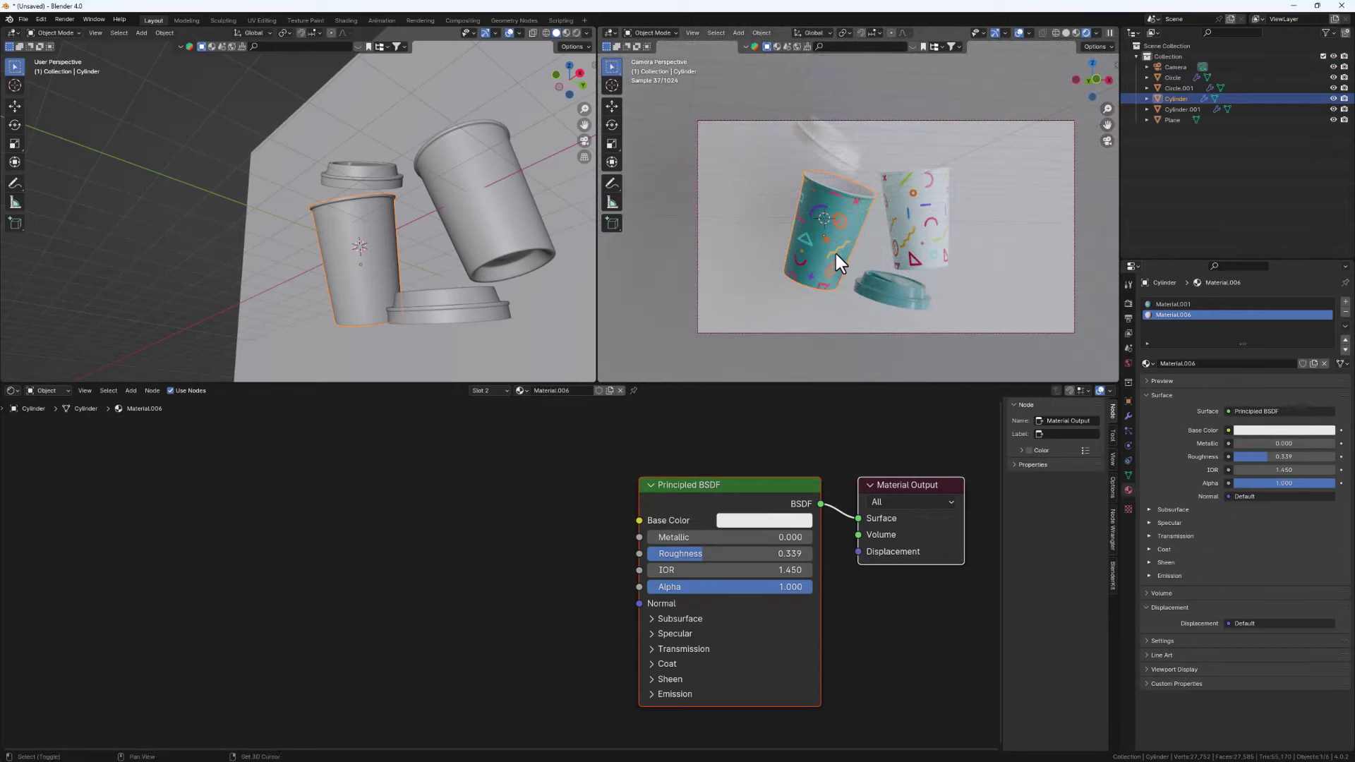
pyautogui.scroll(-2, 835, 252)
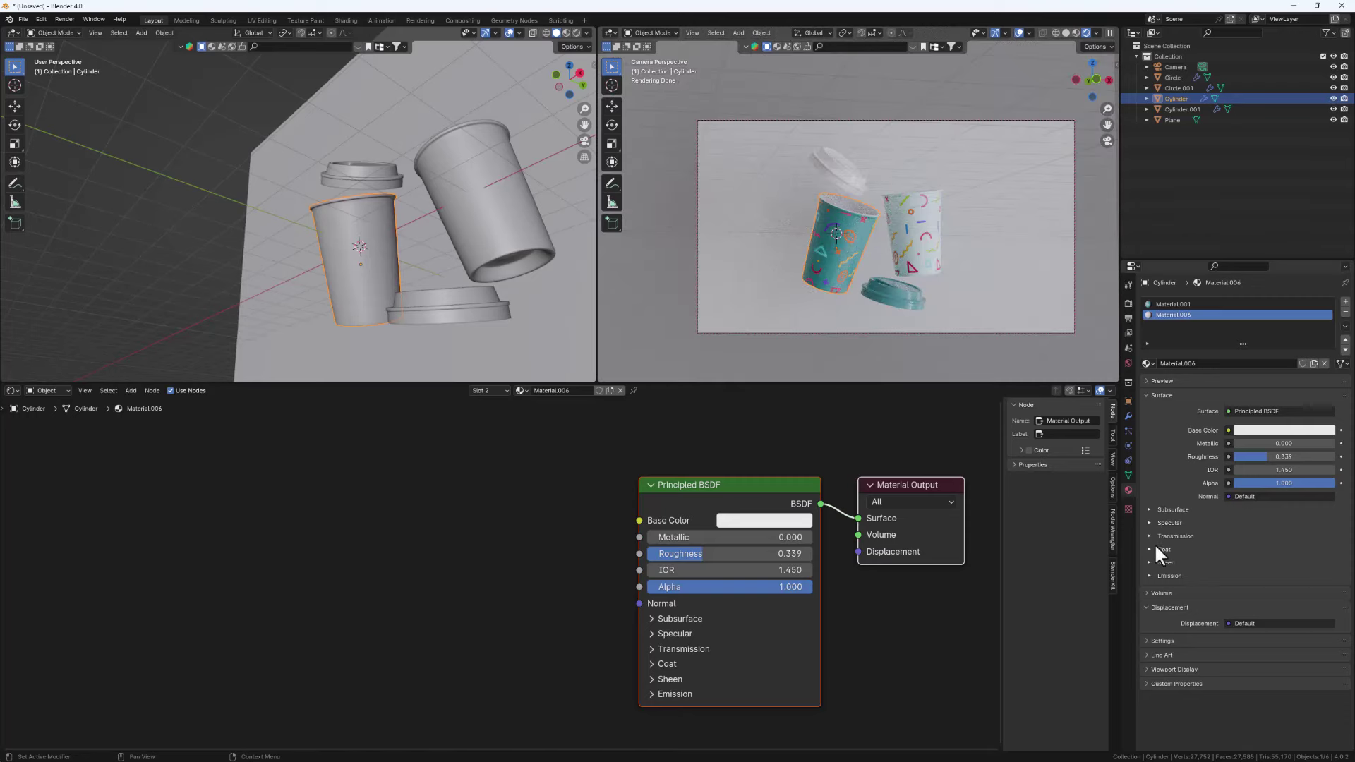
# Set the scene's colour management look to High Contrast and deselect the teal cup
pyautogui.click(1129, 302)
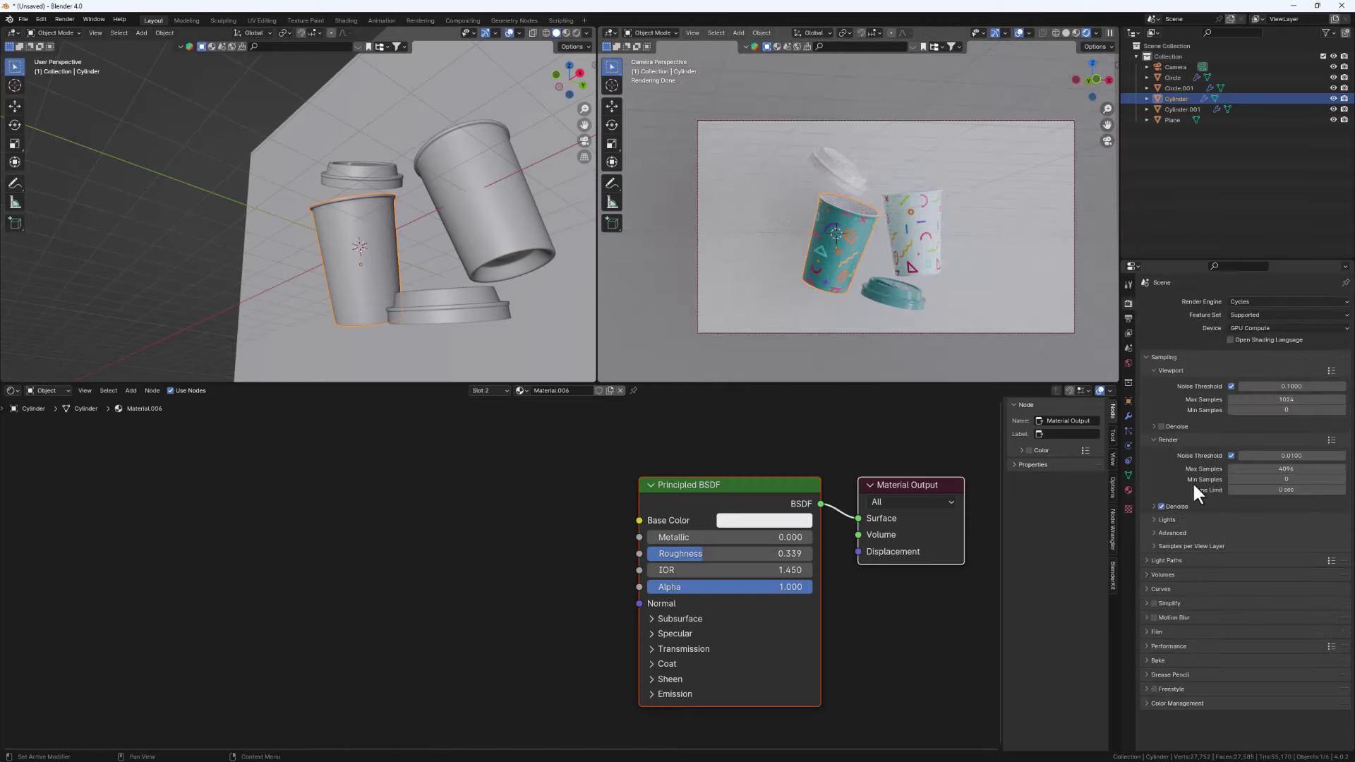
pyautogui.click(1151, 704)
pyautogui.scroll(-2, 1210, 712)
pyautogui.click(1265, 702)
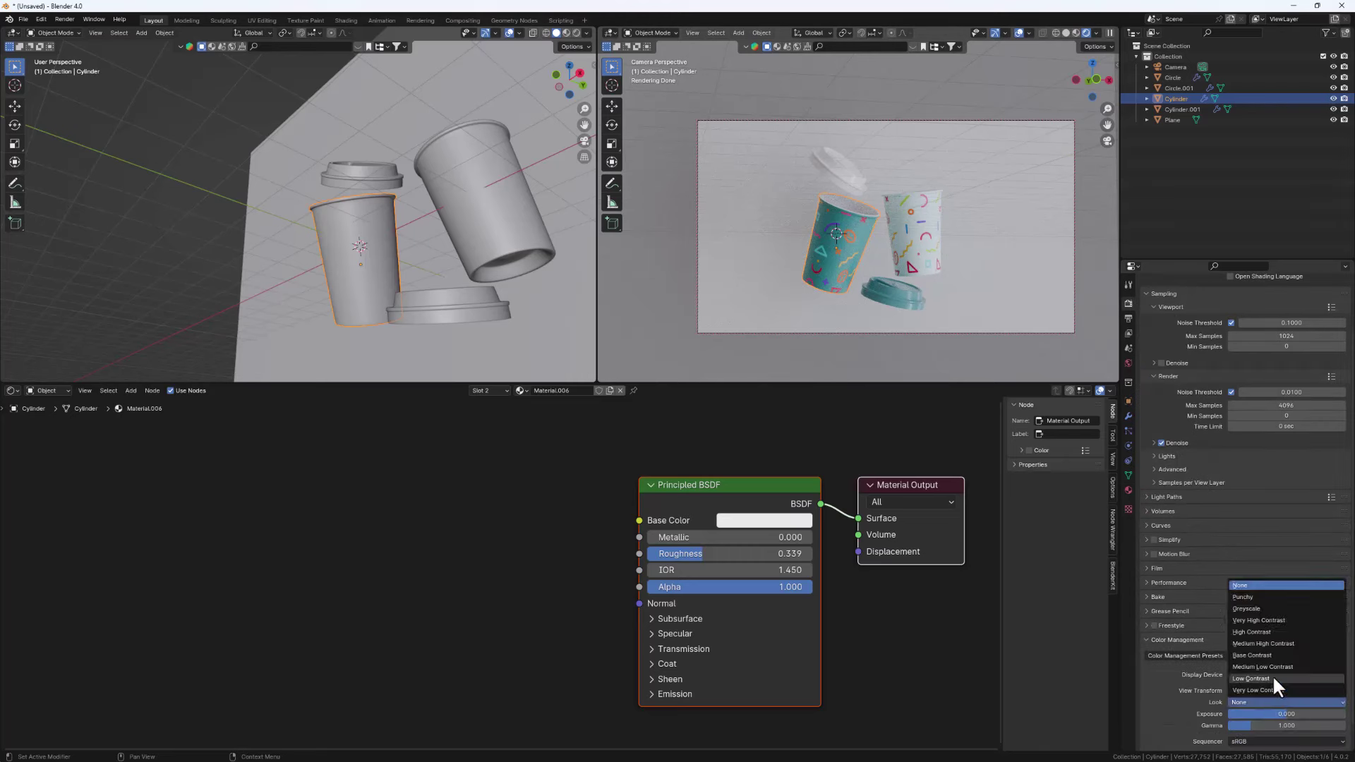
pyautogui.click(1264, 631)
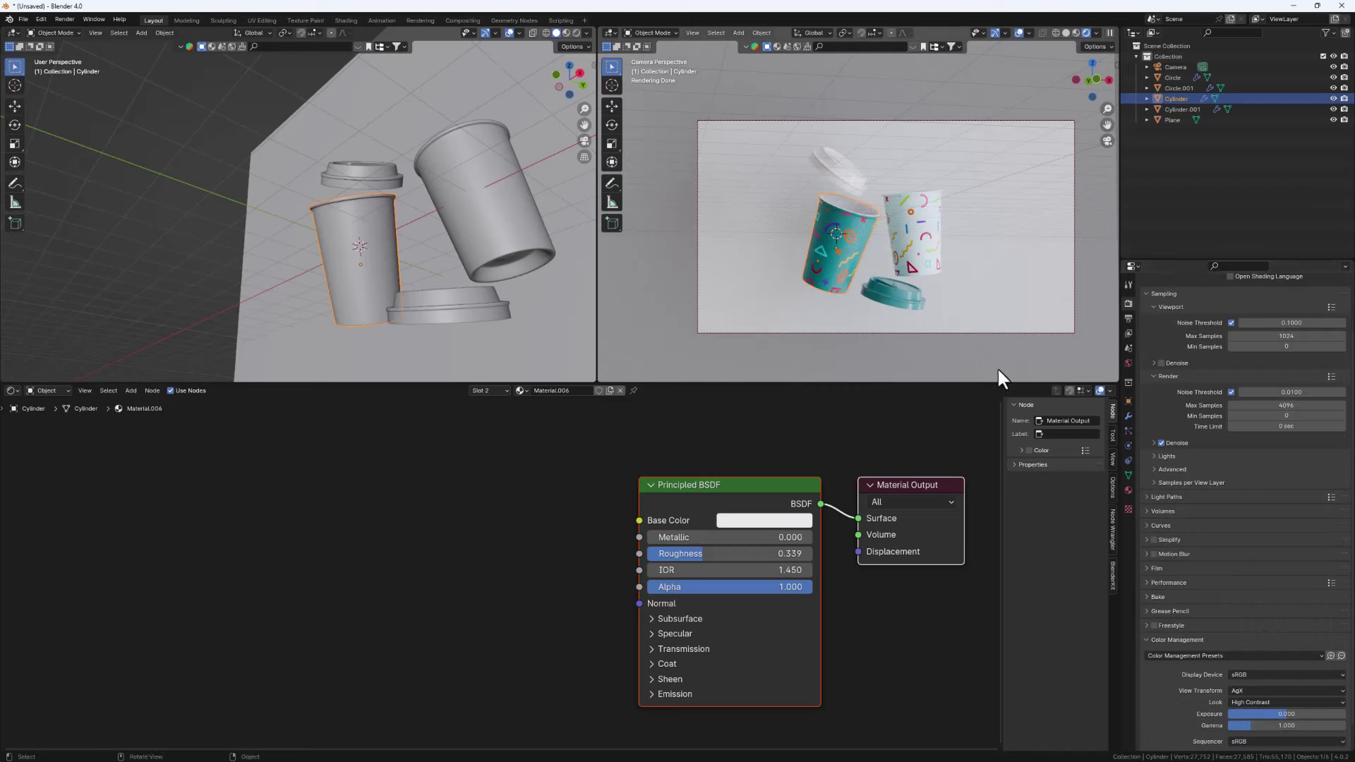
pyautogui.click(1208, 167)
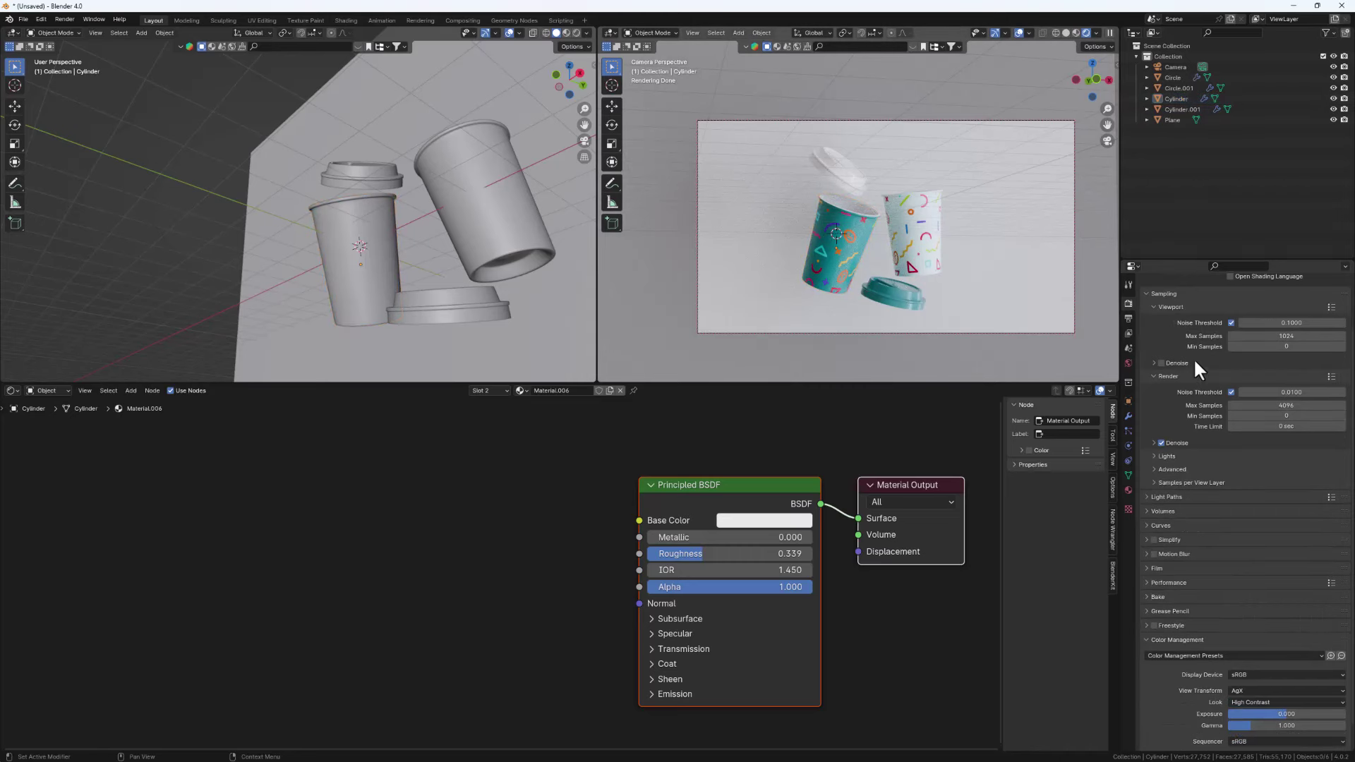
# Set the maximum samples for the final Cycles render to 100
pyautogui.scroll(2, 1194, 362)
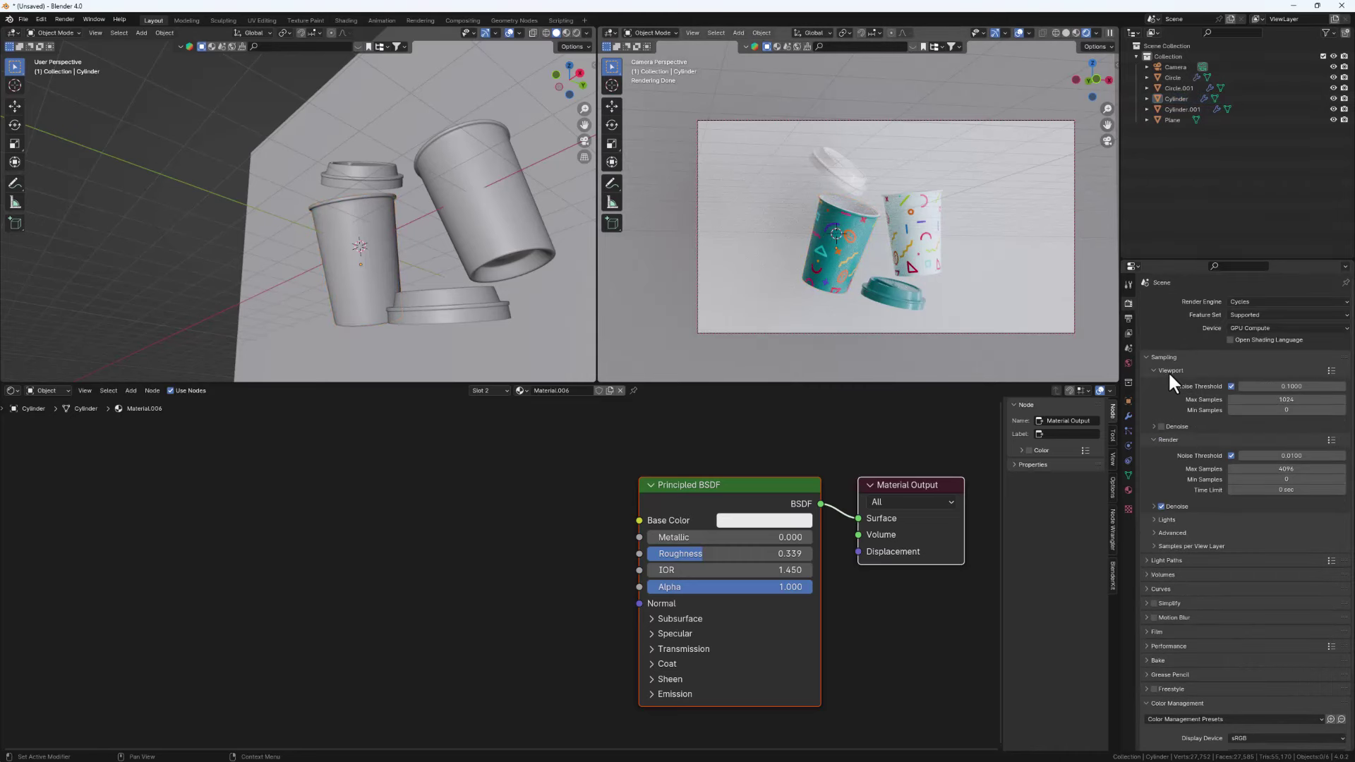
pyautogui.click(1262, 469)
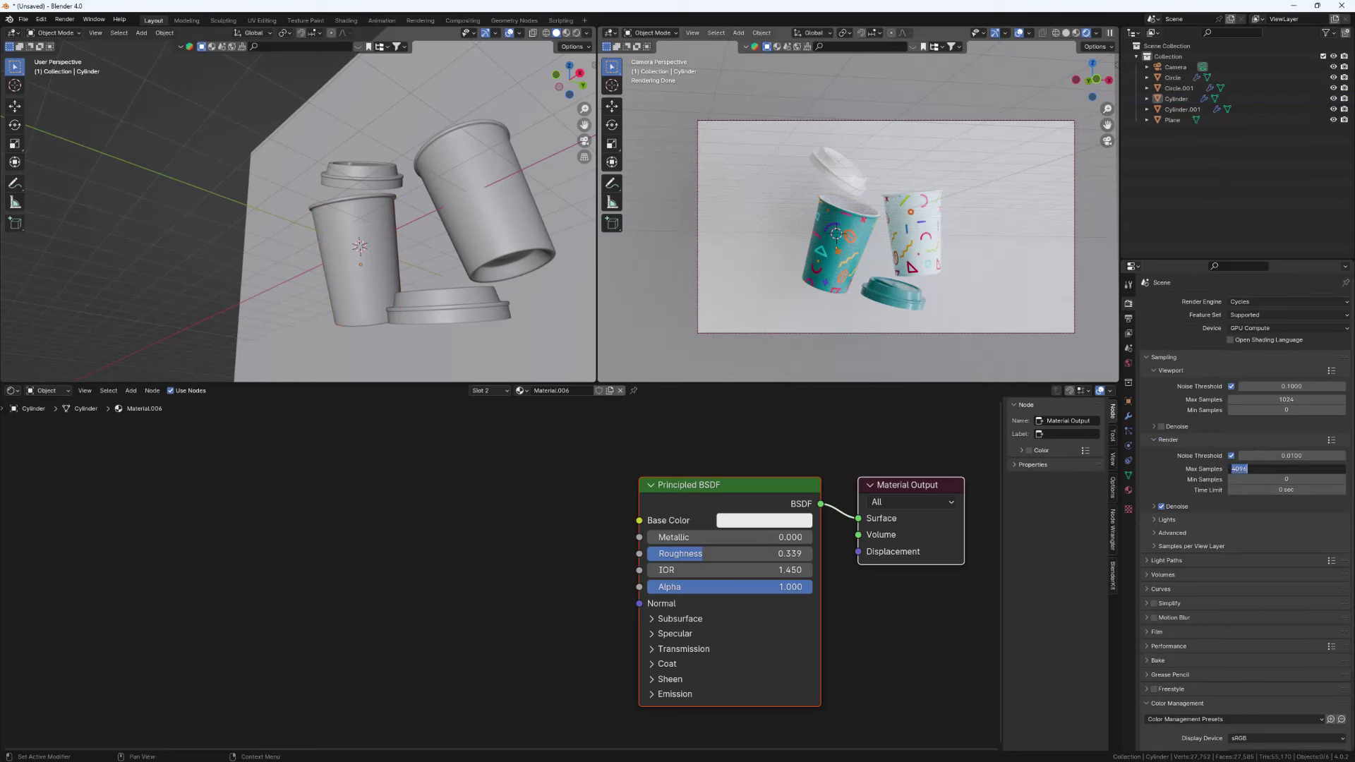
pyautogui.press('Return')
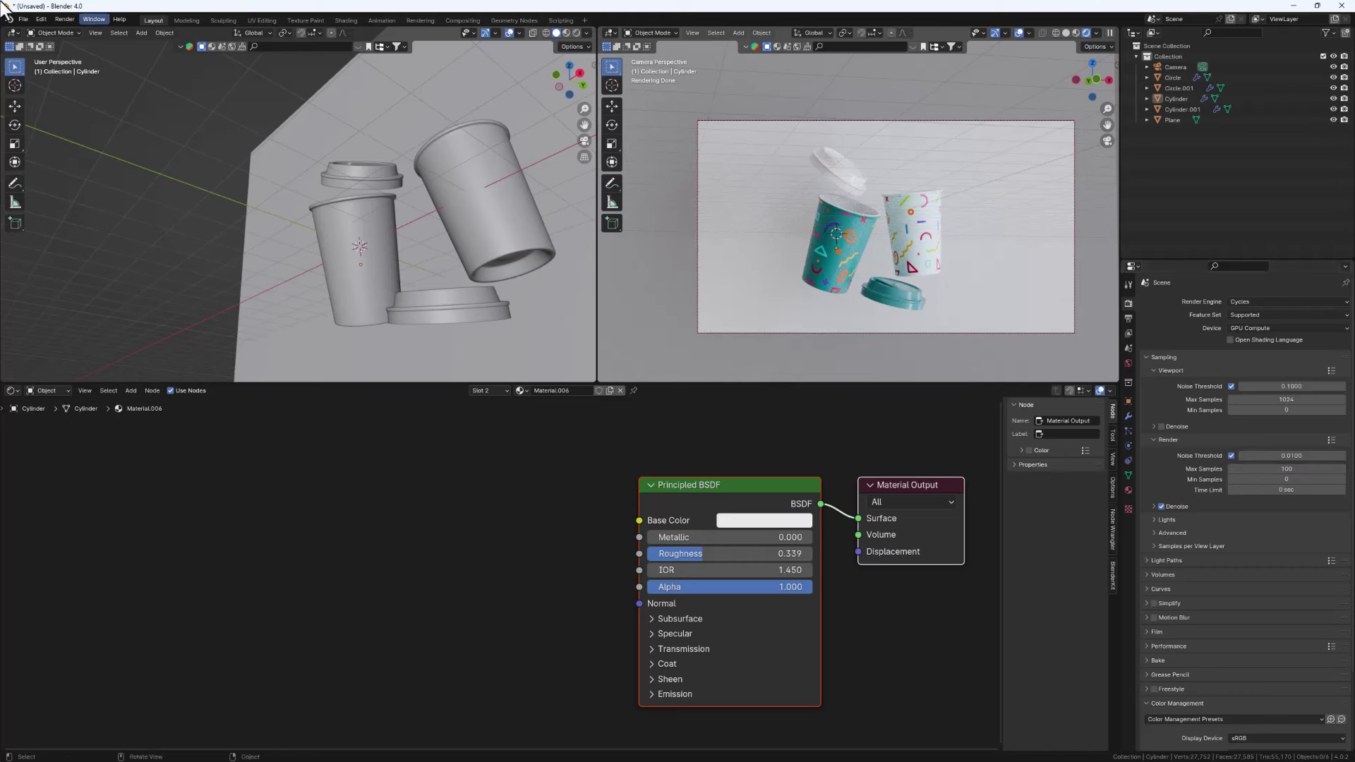
# Render the still image of the cups from the camera
pyautogui.click(69, 15)
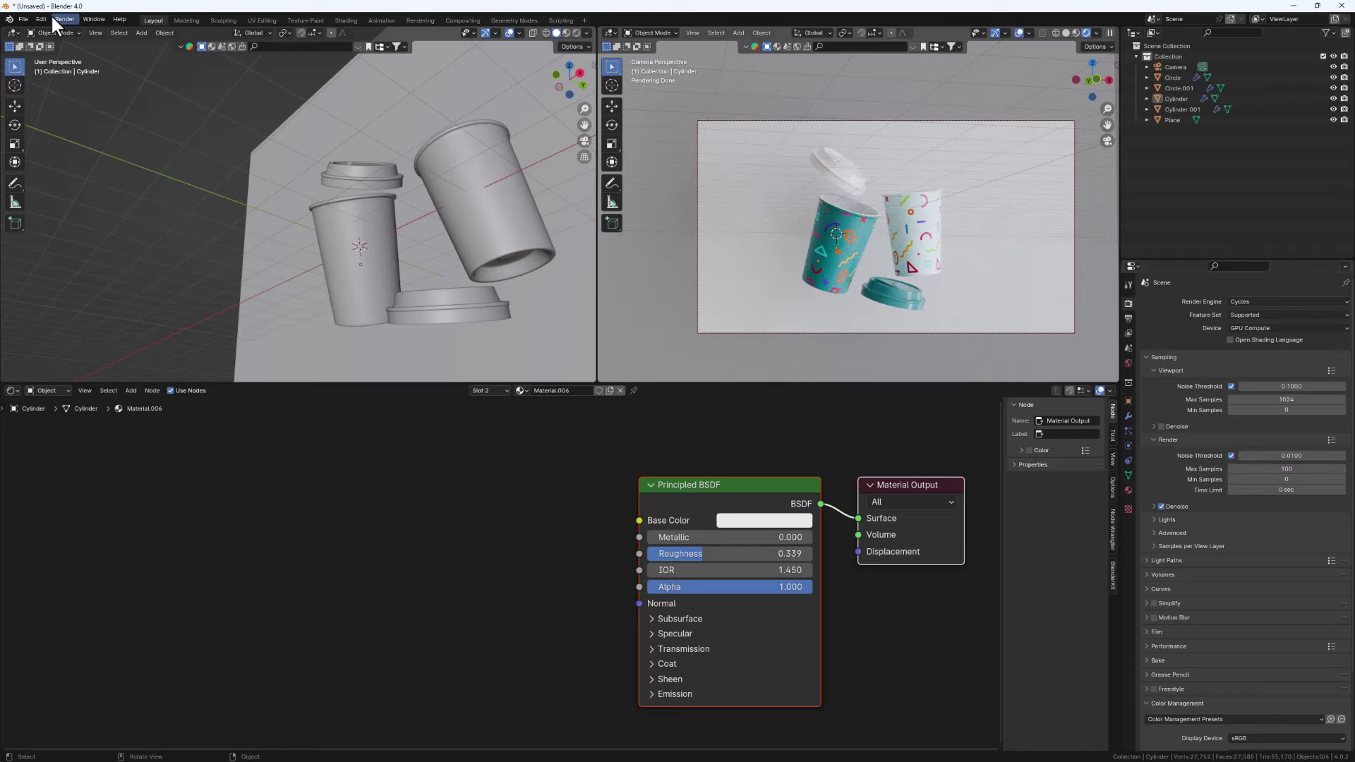
pyautogui.click(61, 17)
pyautogui.click(79, 31)
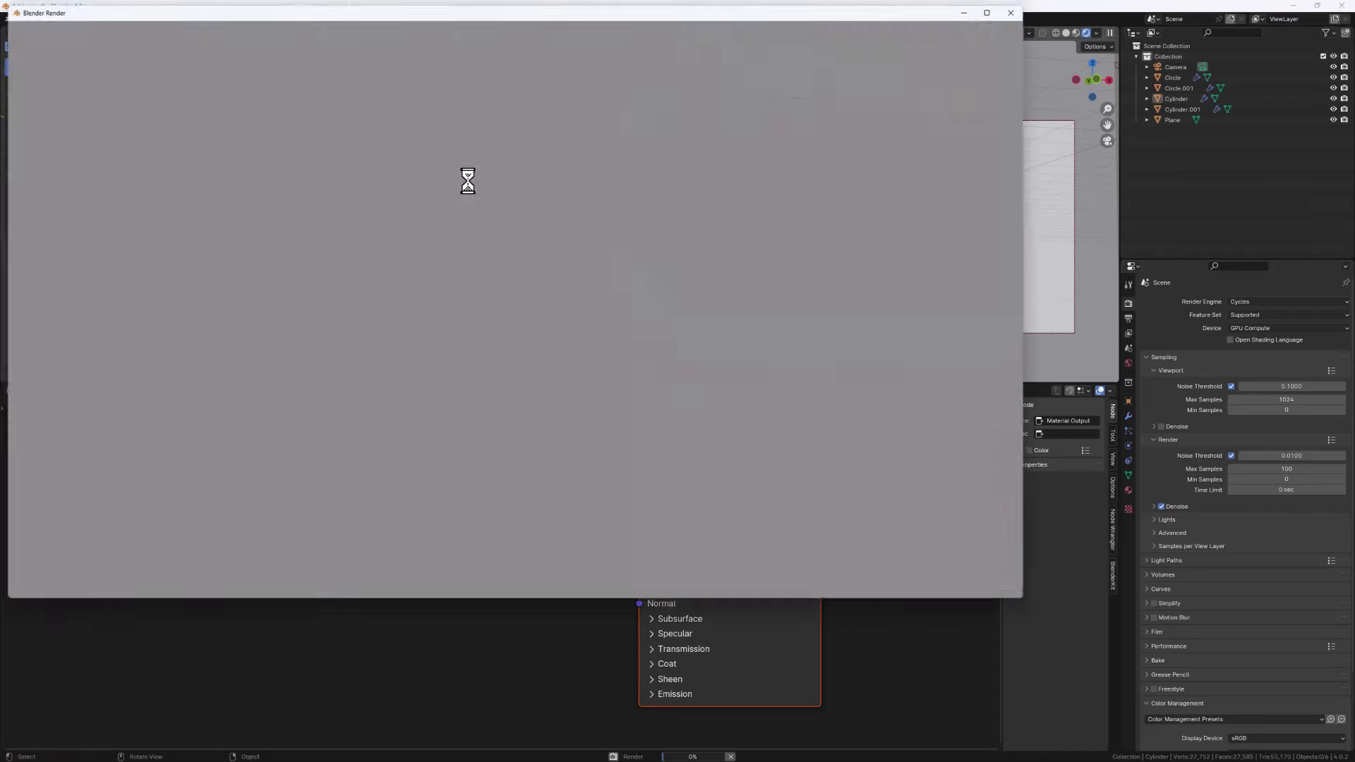